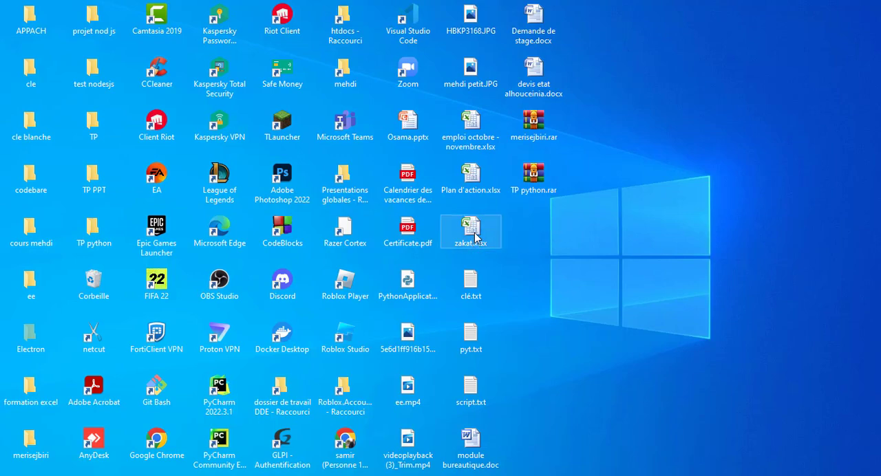
Open Plan d'action.xlsx from the desktop in Excel and create a new blank workbook
double_click(471, 174)
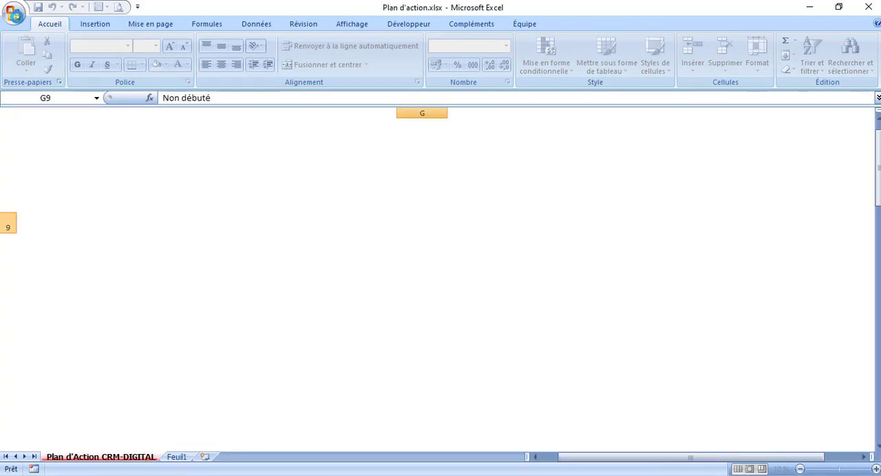
click(15, 14)
click(44, 46)
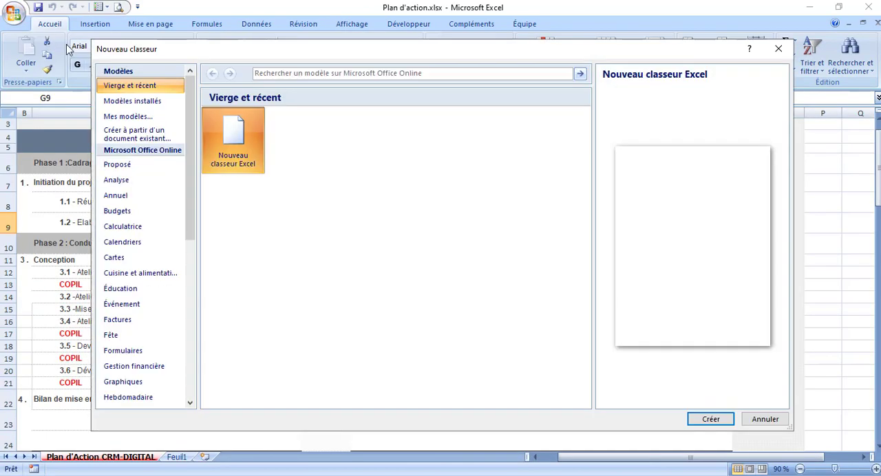
double_click(254, 132)
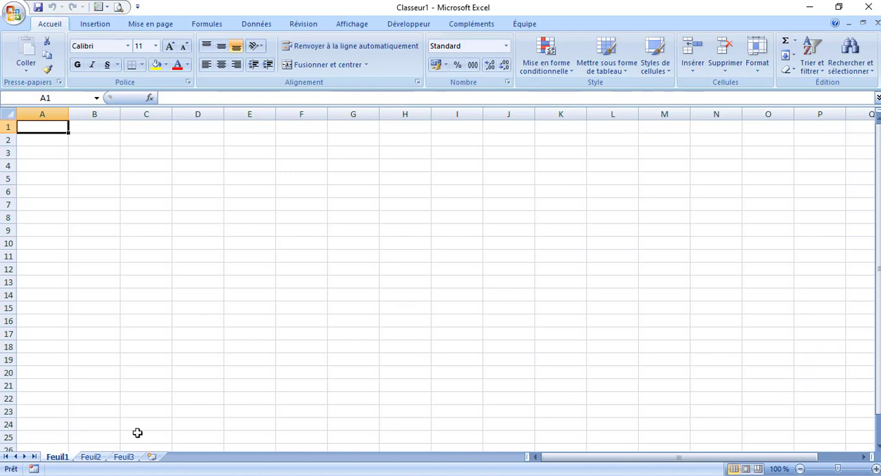
Rename the sheet Feuil1 as MENU
right_click(57, 457)
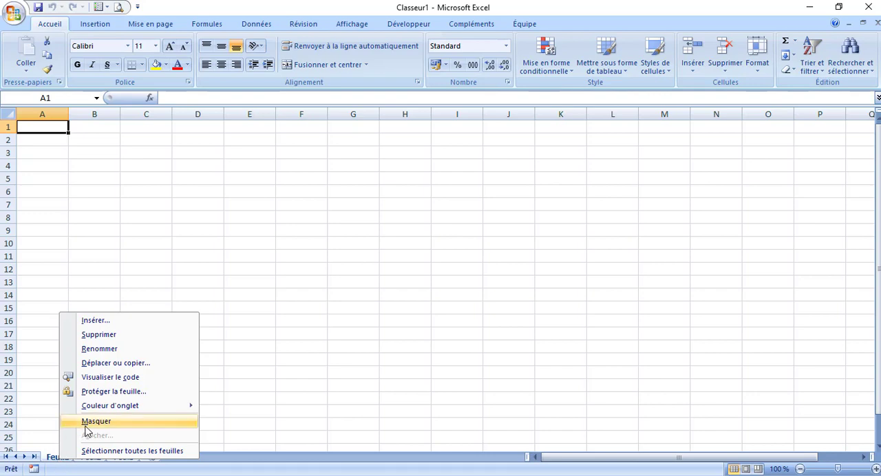
click(332, 350)
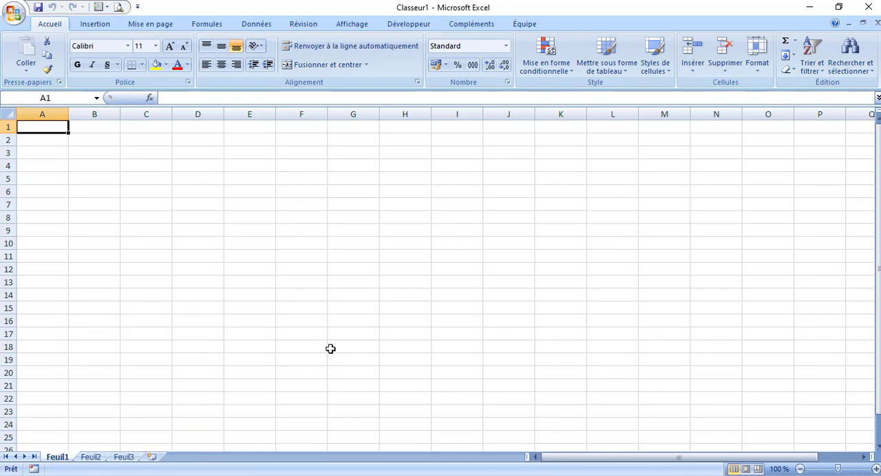
right_click(61, 460)
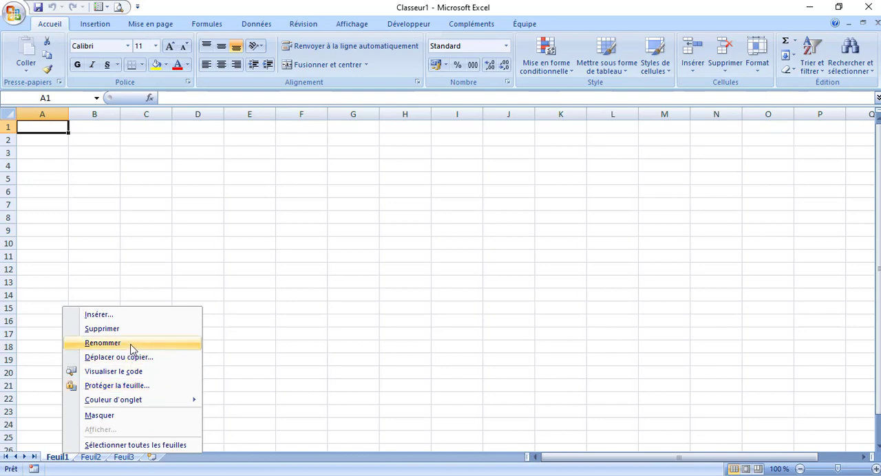
click(103, 343)
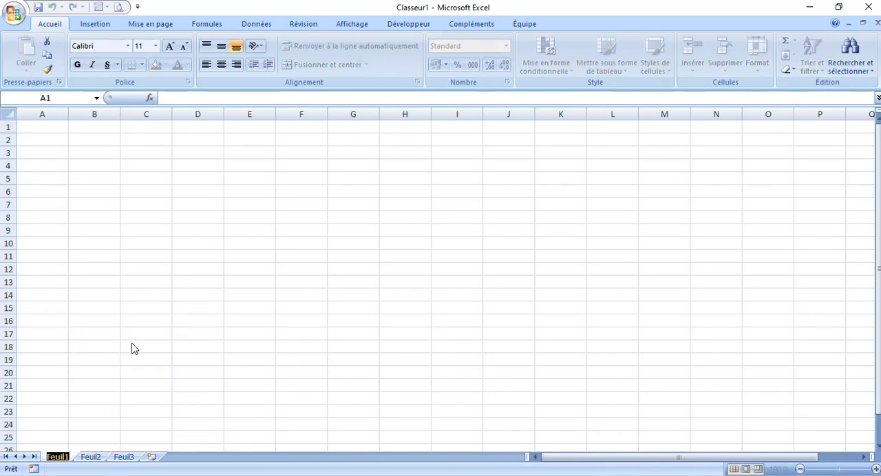
text(MENU)
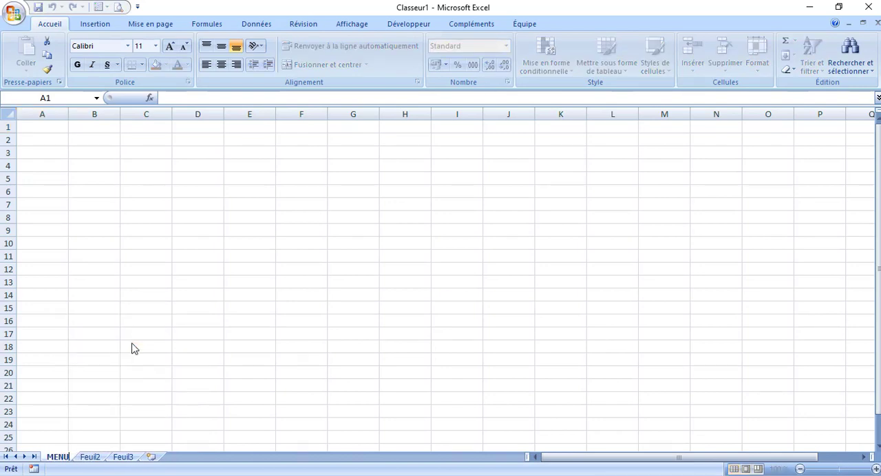
Rename the sheet Feuil2 as Clients
click(89, 457)
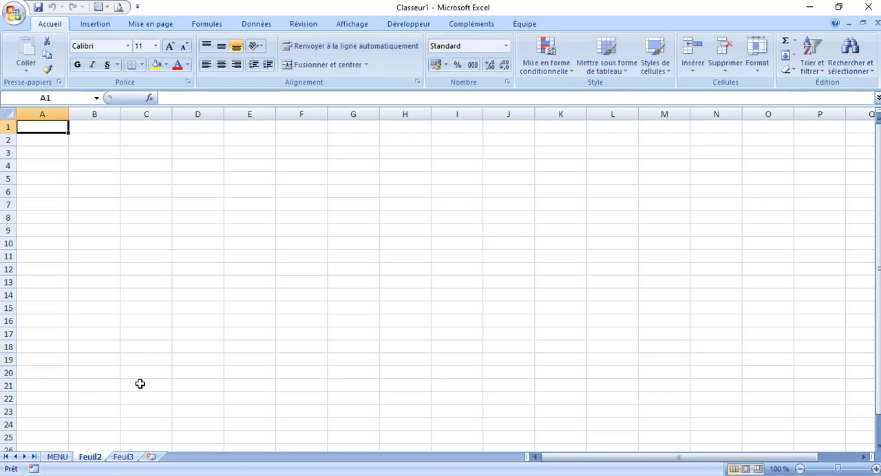
right_click(89, 458)
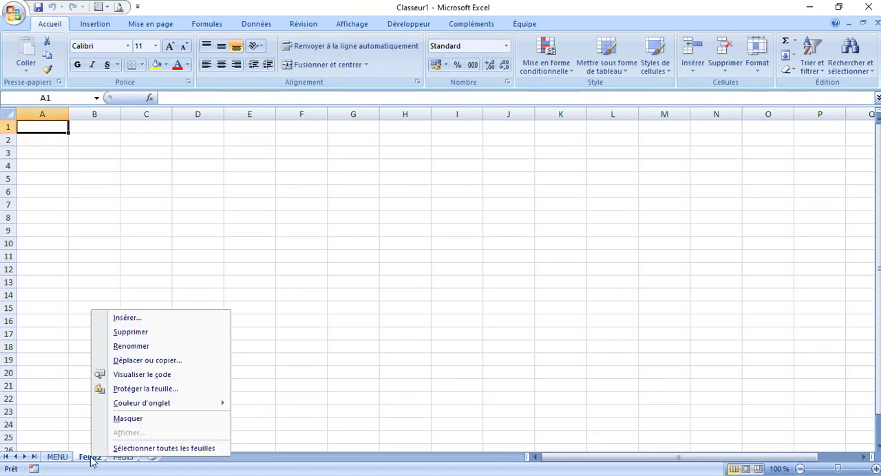
click(159, 348)
text(Clien)
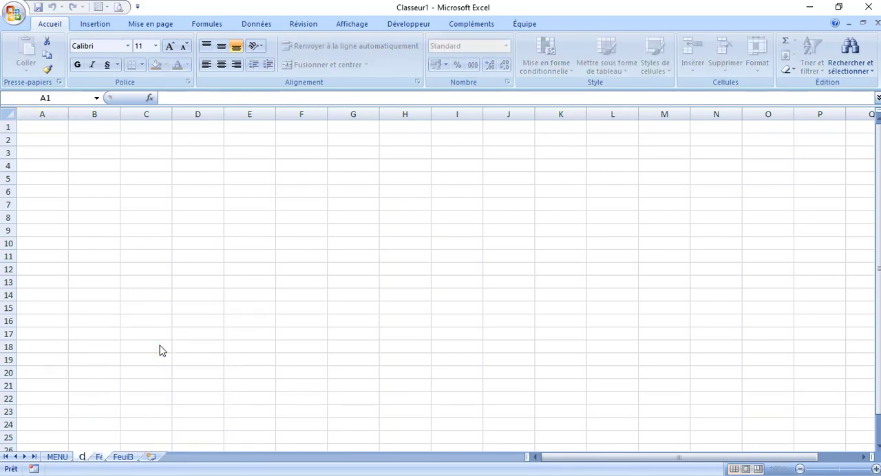
text(ts)
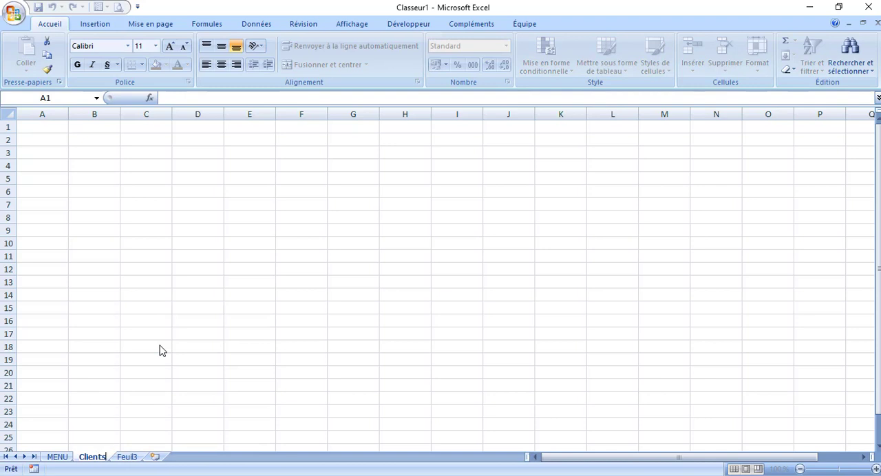
key(Return)
Widen column D of the Clients sheet to a little over twice its default width
click(335, 364)
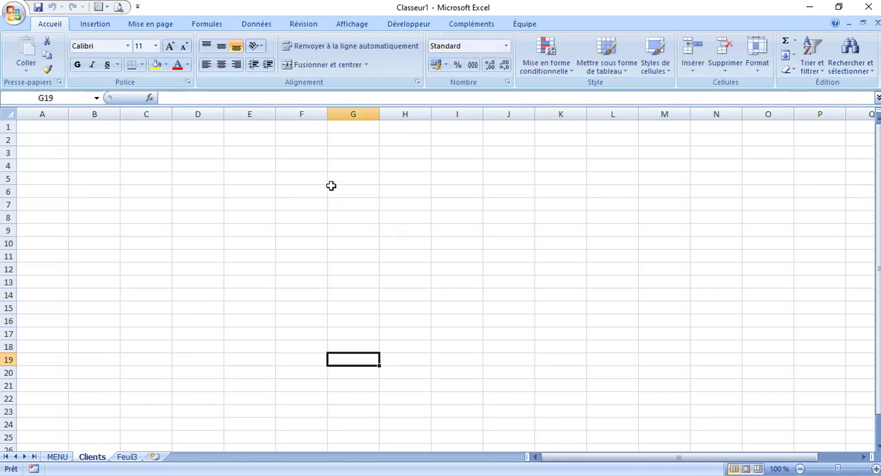
click(296, 182)
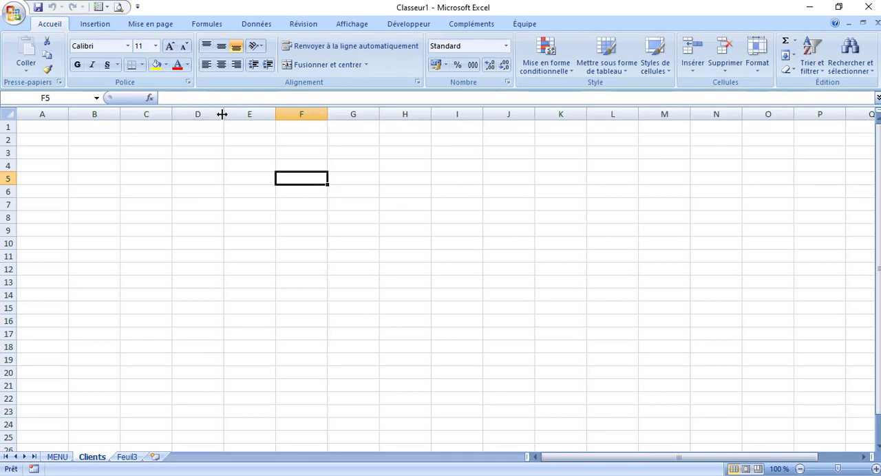
drag(224, 114, 289, 118)
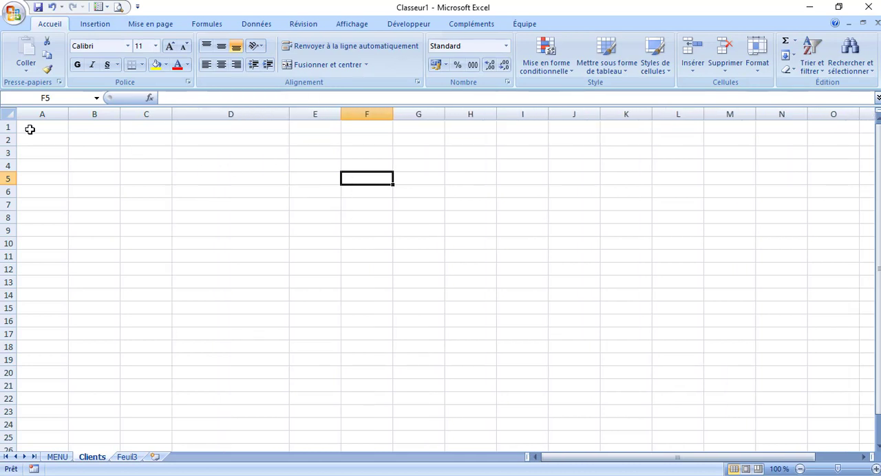
Fill all cells of the Clients sheet with the 50% grey tint of black from the theme colours
click(9, 116)
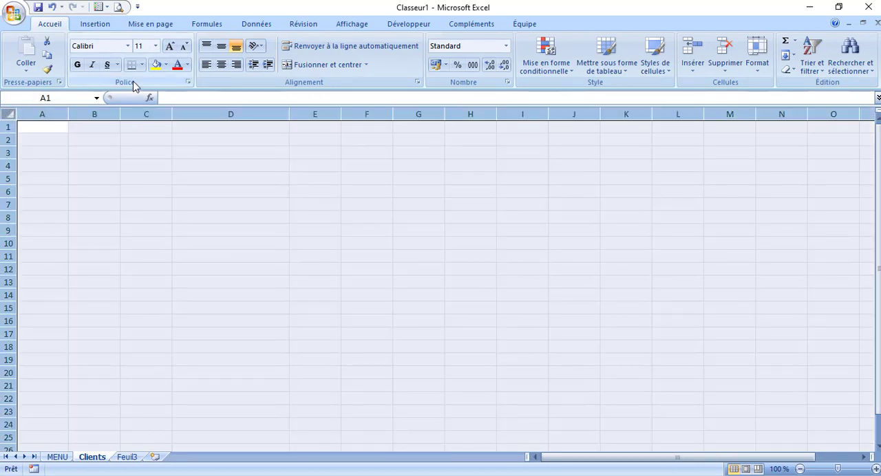
click(109, 201)
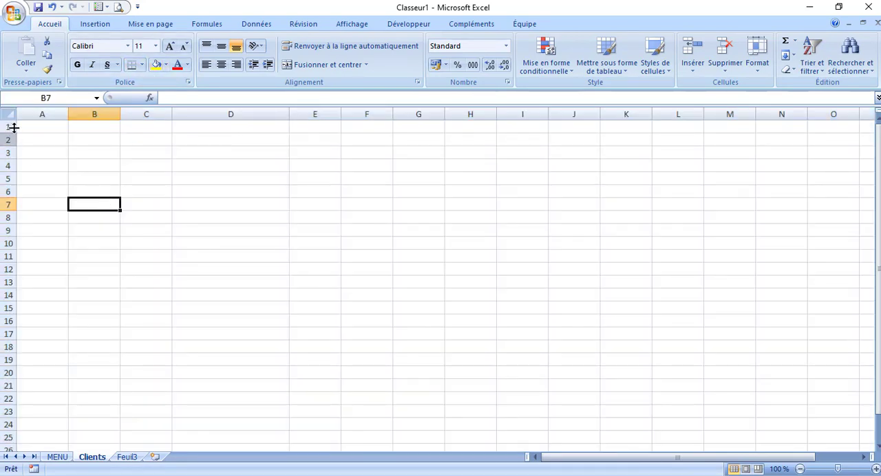
click(9, 116)
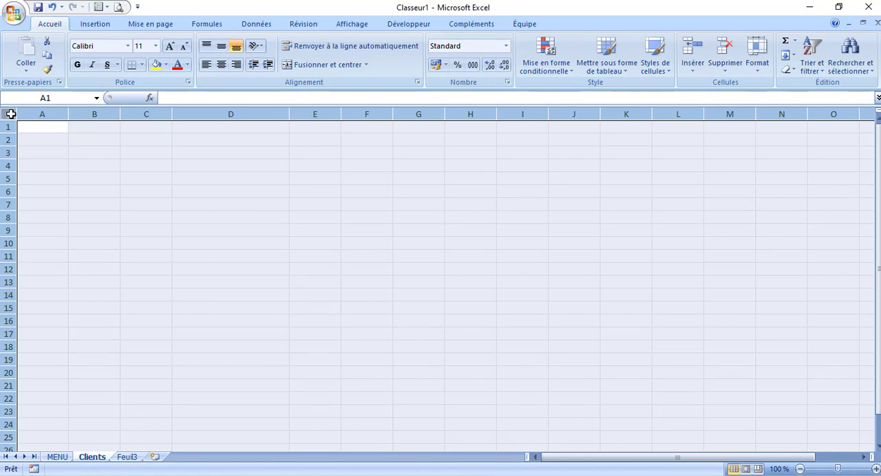
click(166, 66)
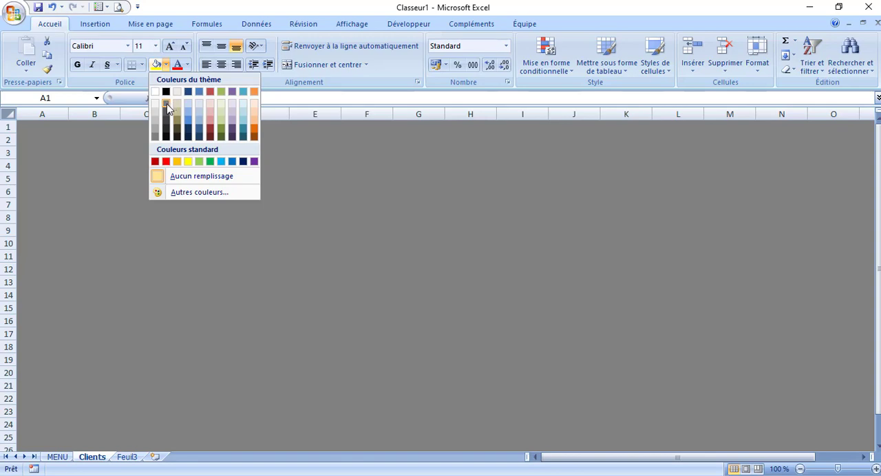
click(167, 109)
click(311, 197)
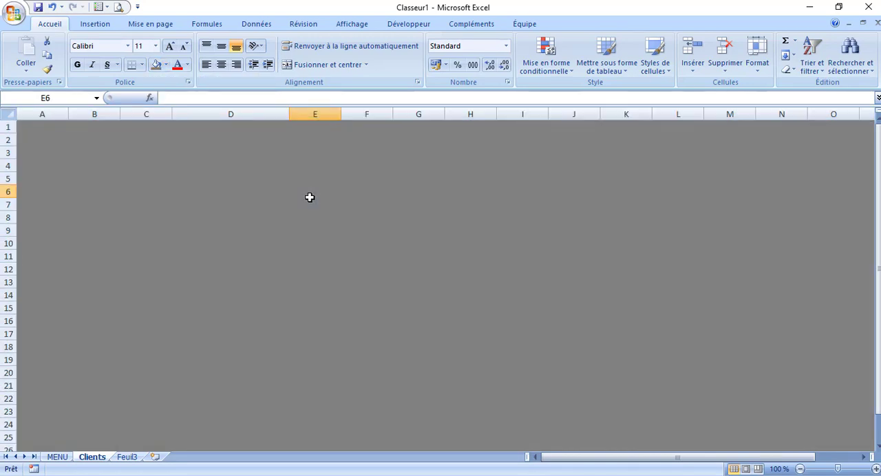
Enter the label Nom in cell D5 of the Clients sheet
click(279, 181)
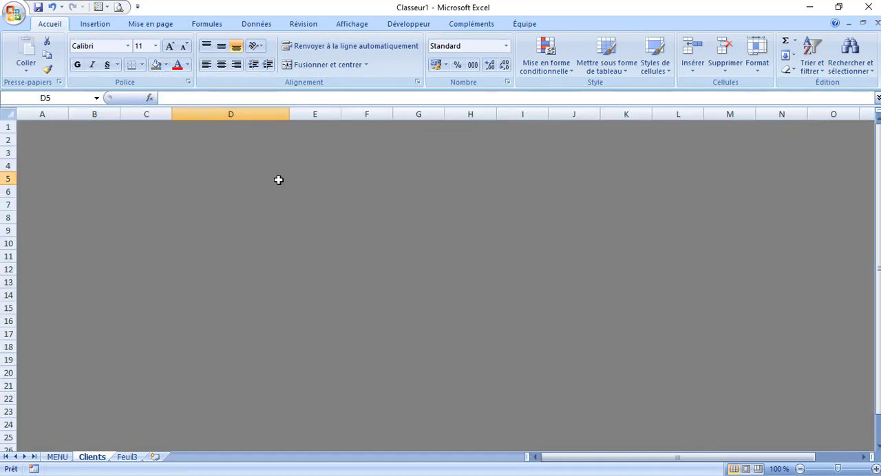
click(264, 192)
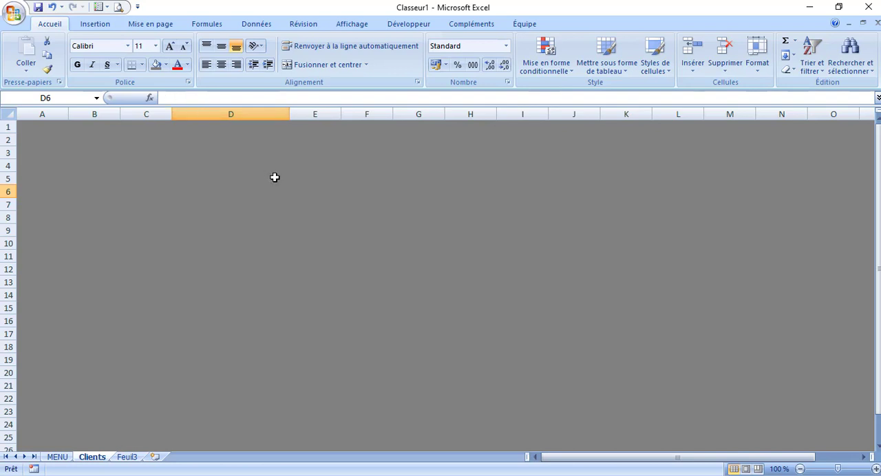
click(258, 180)
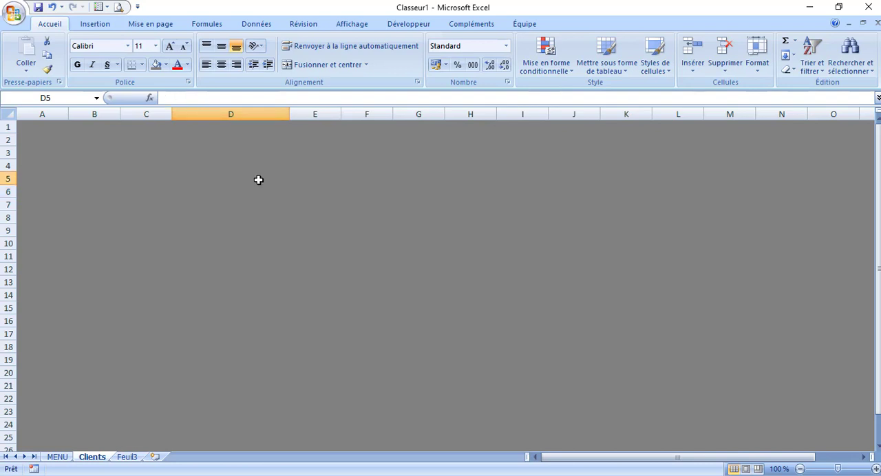
text(Nom)
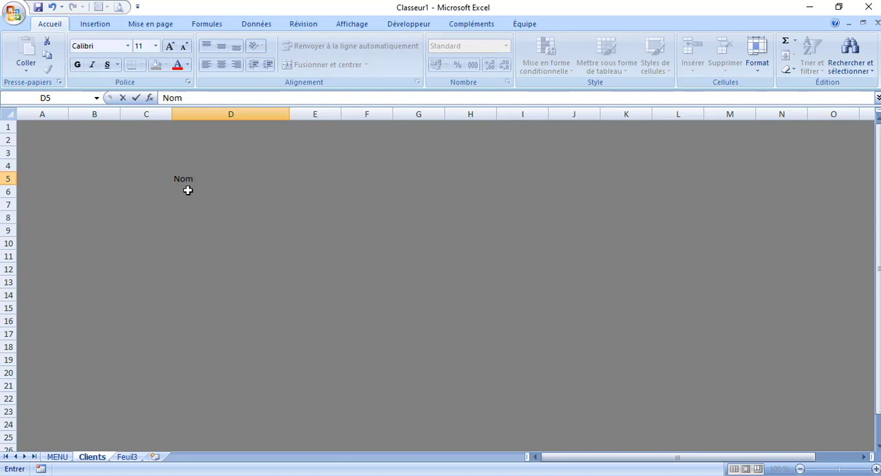
key(Return)
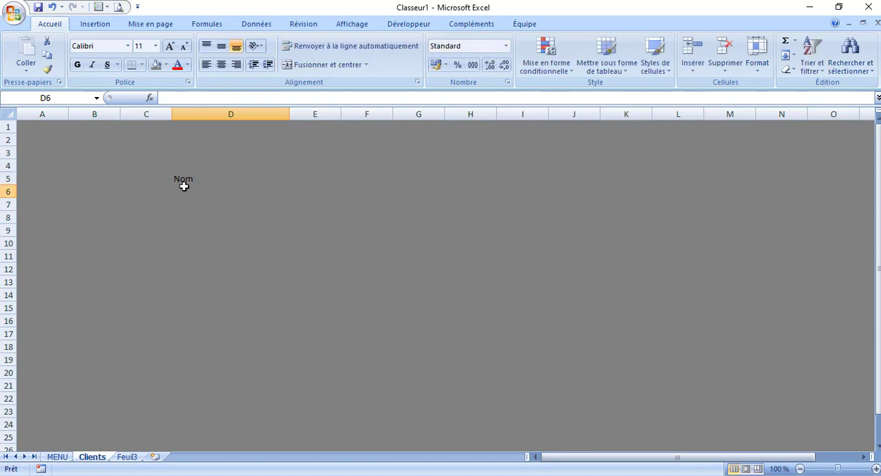
Undo the Nom entry in D5 and the grey fill of the whole sheet
click(9, 113)
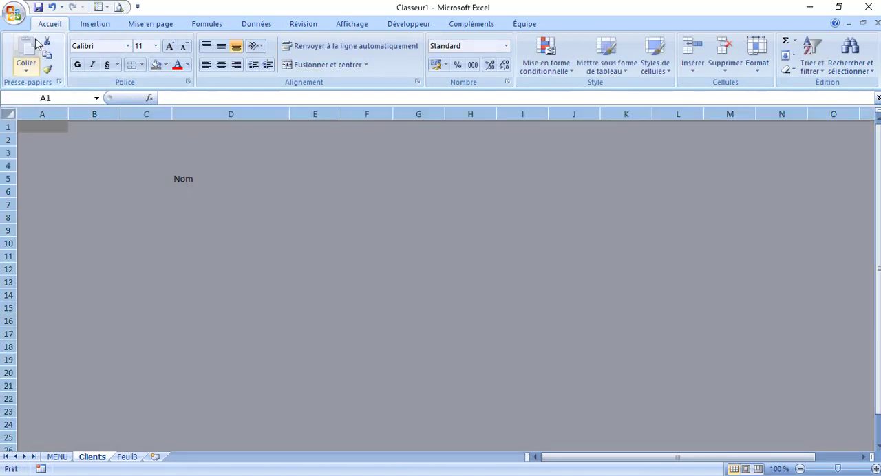
click(53, 7)
click(53, 6)
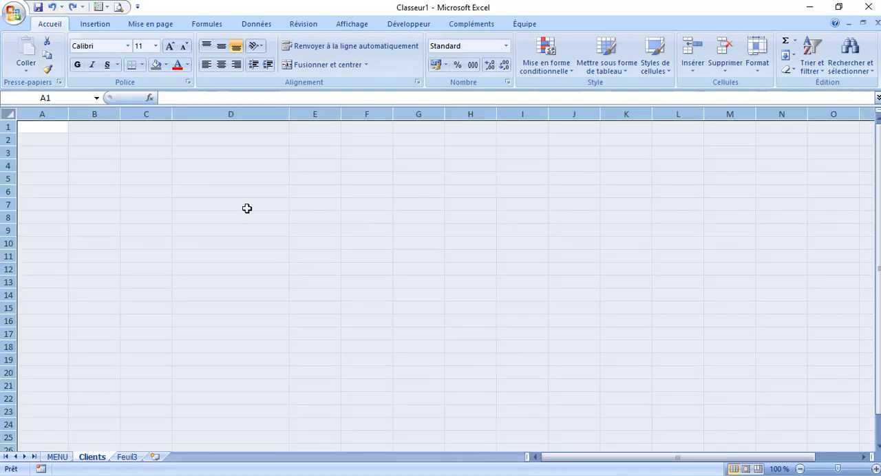
Enter the client field labels Nom, Prénom, Adresse and Téléphone in cells D6 to D9 of the Clients sheet
click(205, 190)
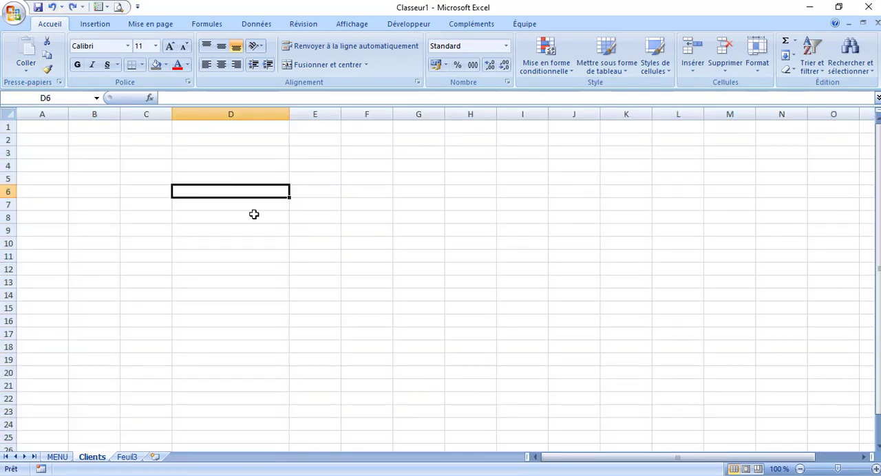
text(Nom)
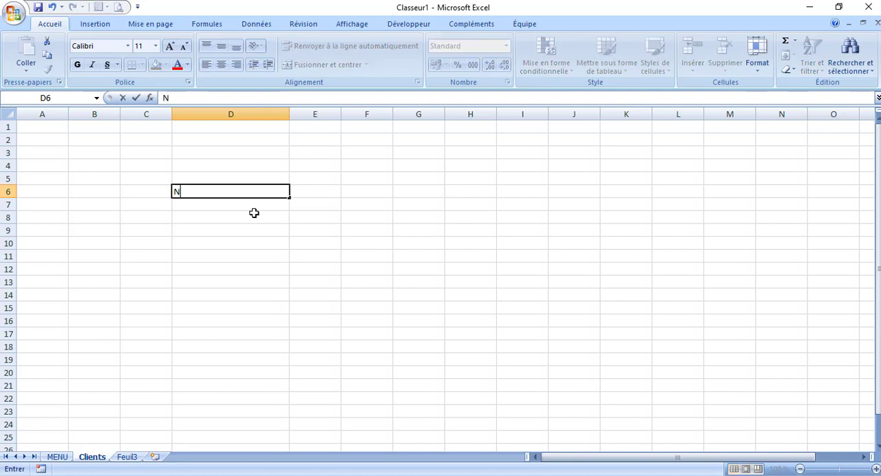
click(230, 207)
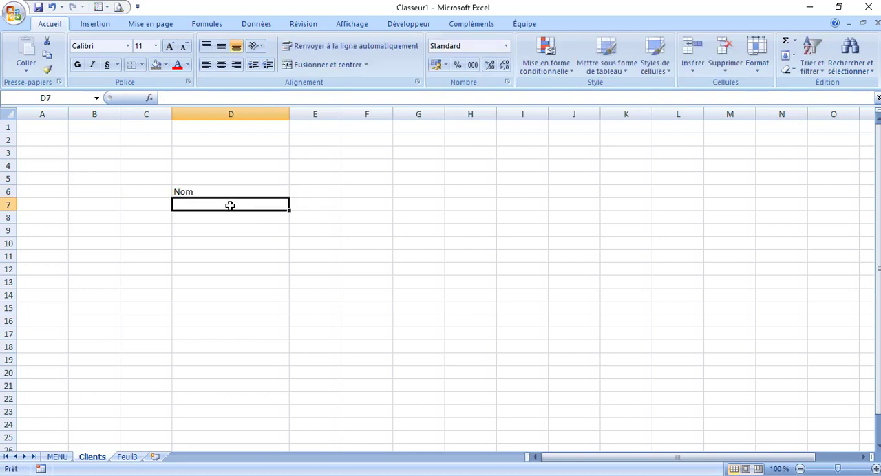
text(Prénom)
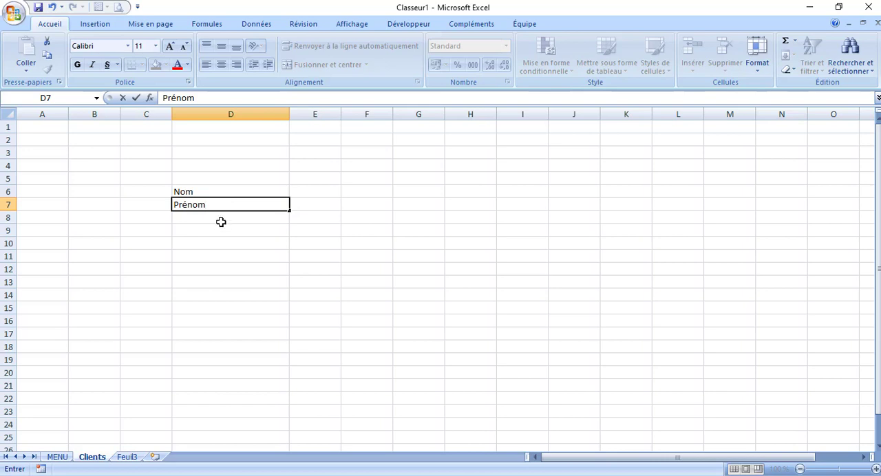
click(221, 219)
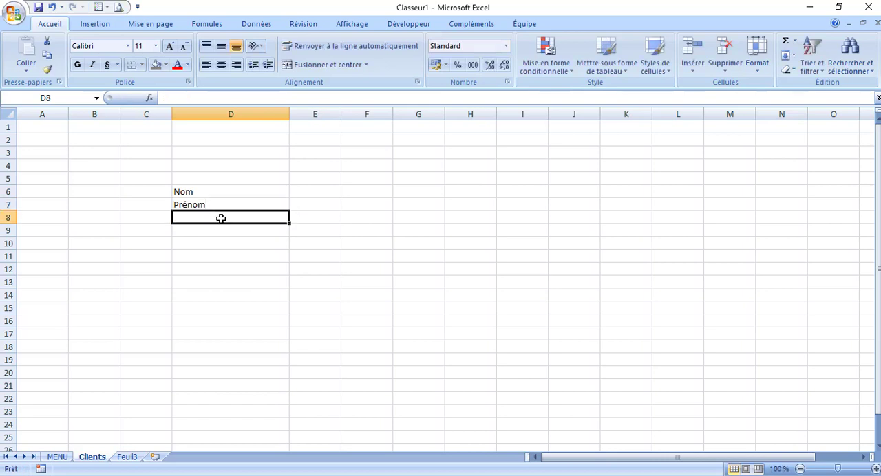
text(Adr)
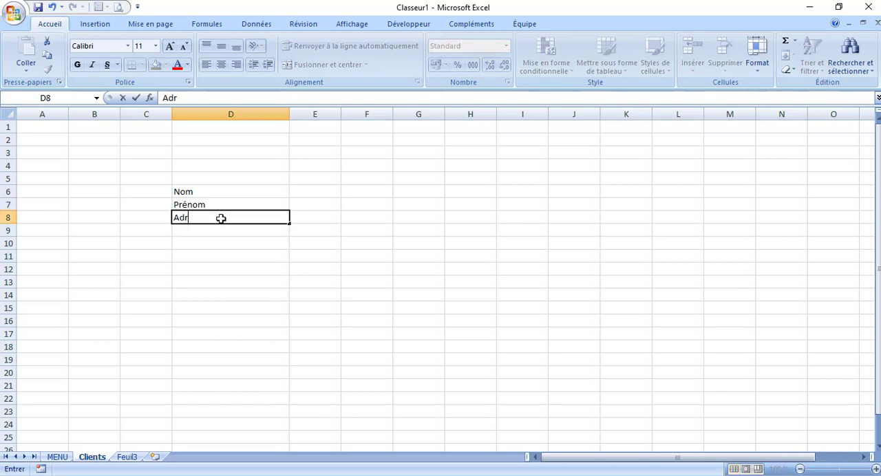
text(esse)
click(207, 231)
text(Téléphone)
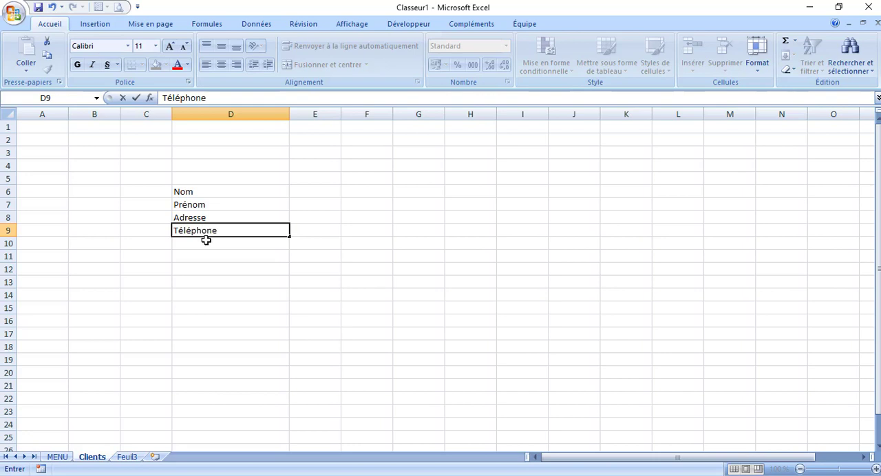
click(203, 240)
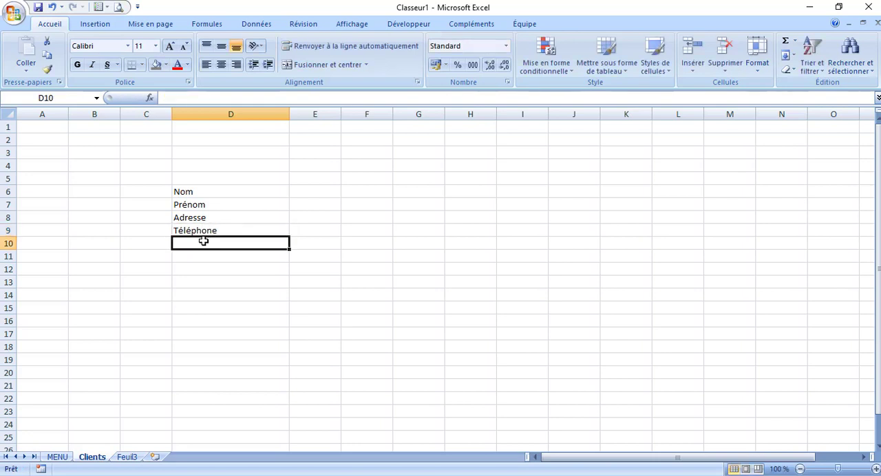
Enter the remaining client field labels Email, Ville and Pays in cells D10 to D12 of the Clients sheet
text(Email)
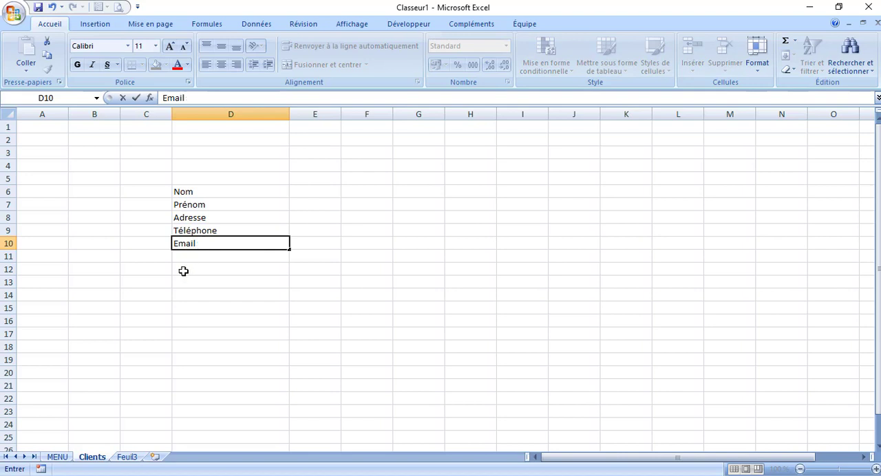
click(195, 257)
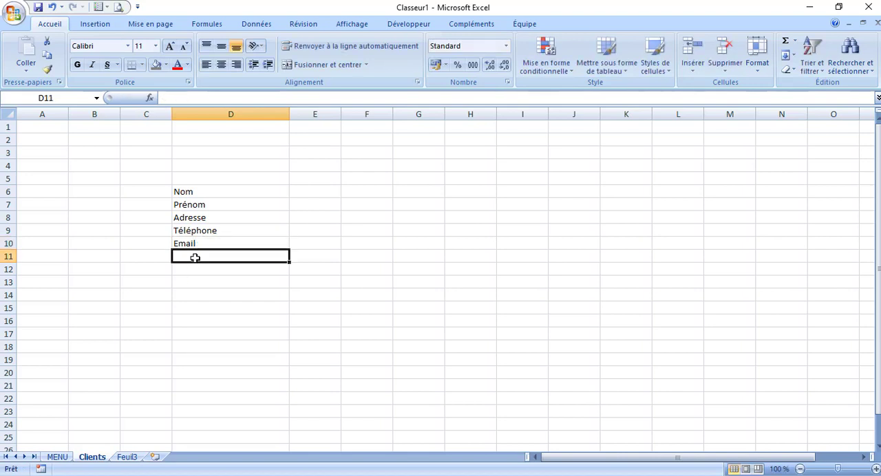
text(Ville)
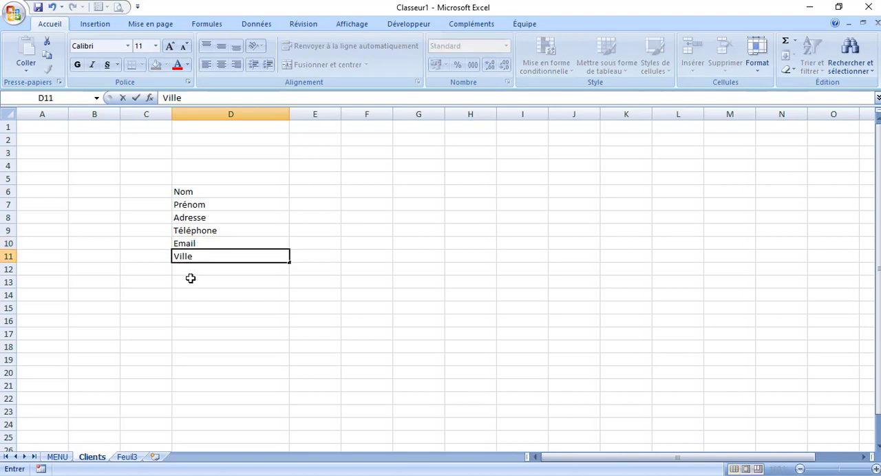
click(190, 272)
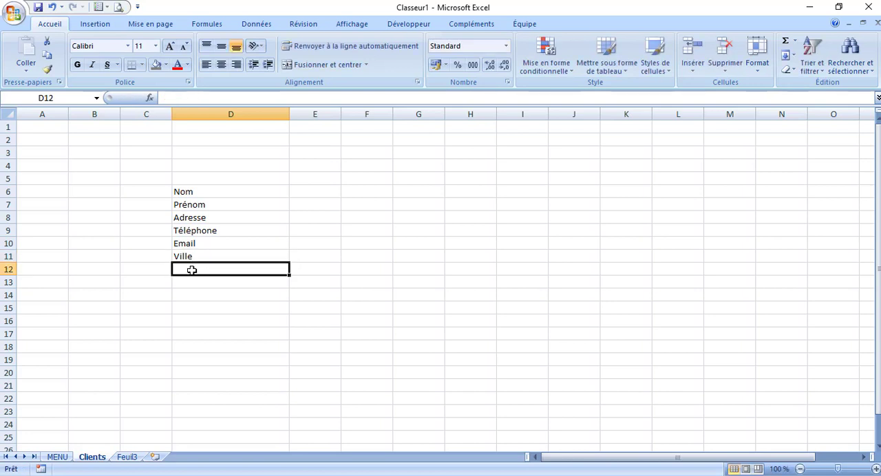
text(Pay)
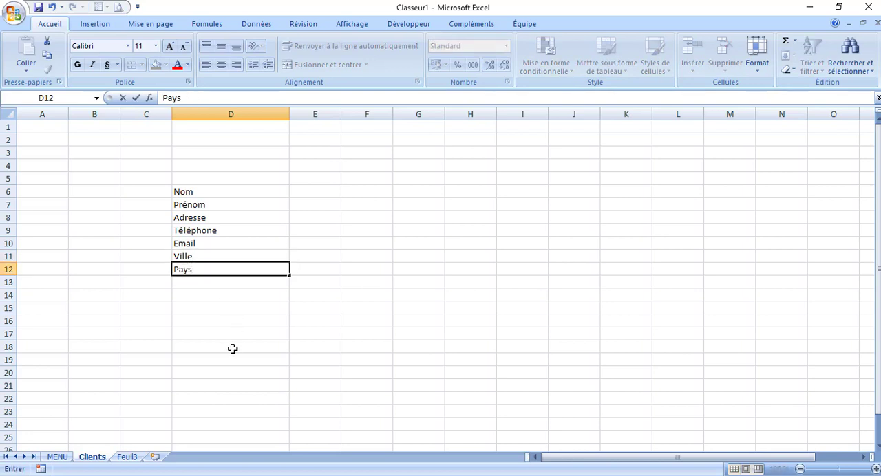
text(s)
click(231, 315)
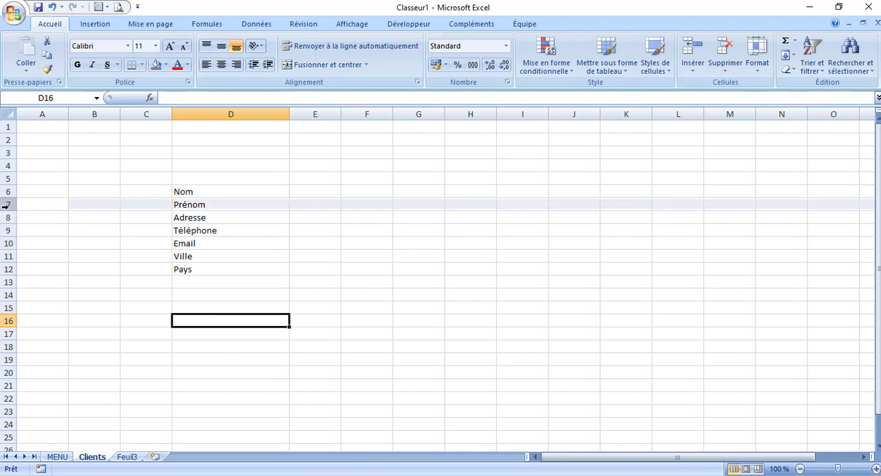
Insert one blank row above each of the Prénom, Adresse and Téléphone rows
click(6, 205)
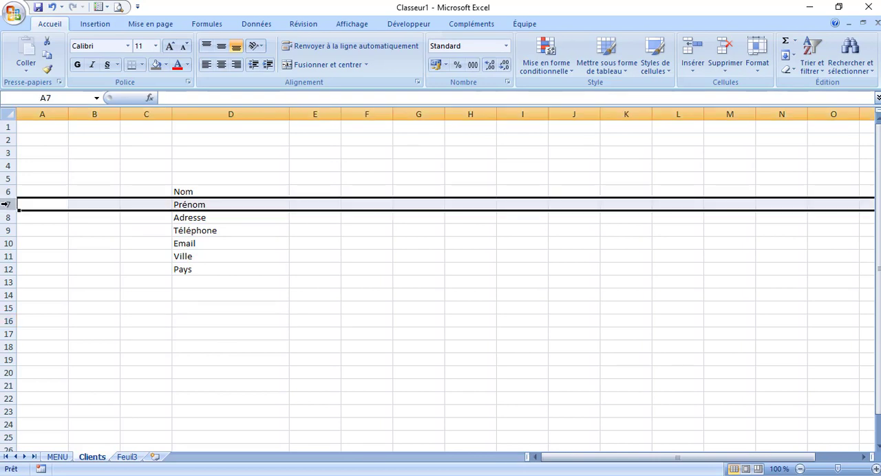
right_click(5, 205)
click(63, 267)
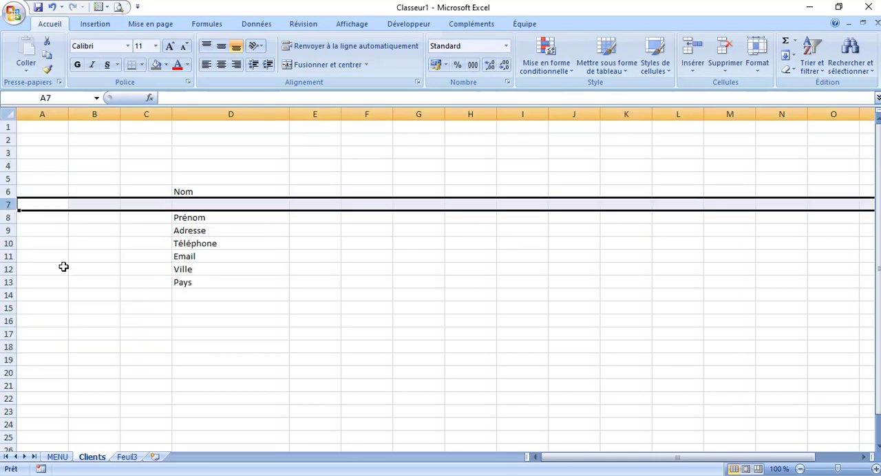
click(5, 231)
right_click(6, 231)
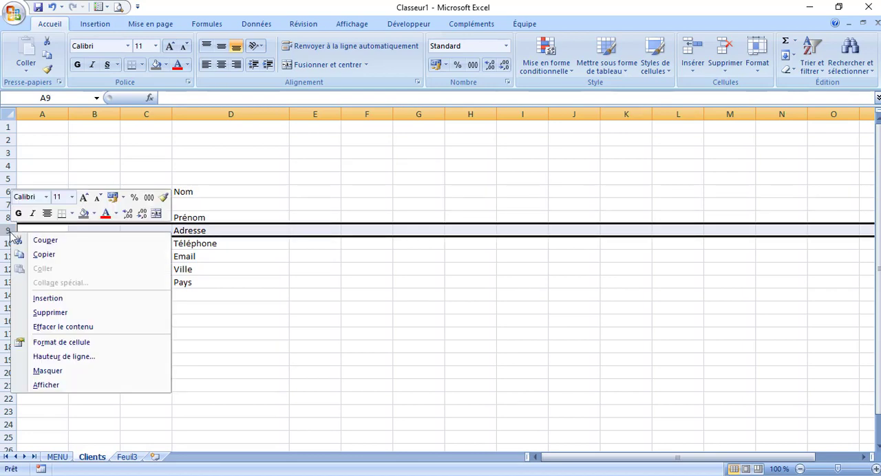
click(65, 302)
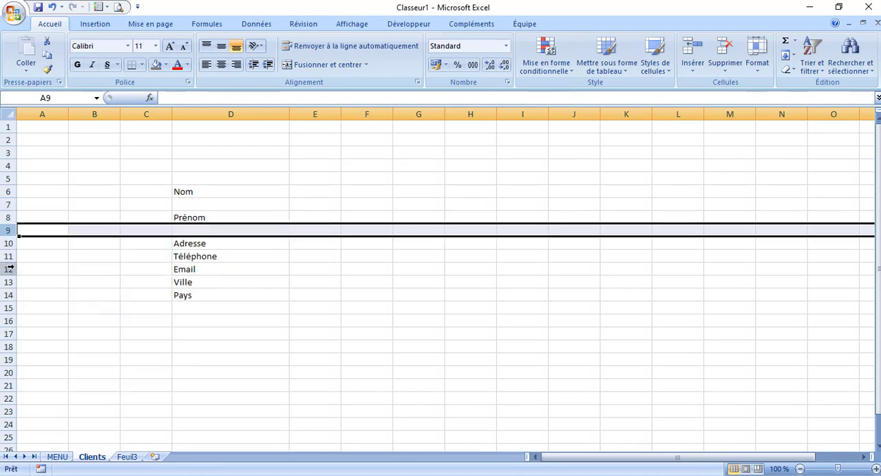
click(8, 256)
right_click(8, 256)
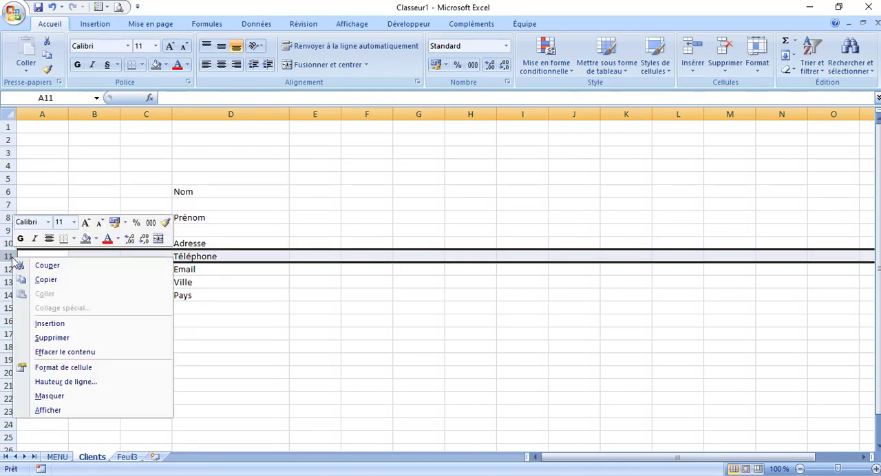
click(72, 325)
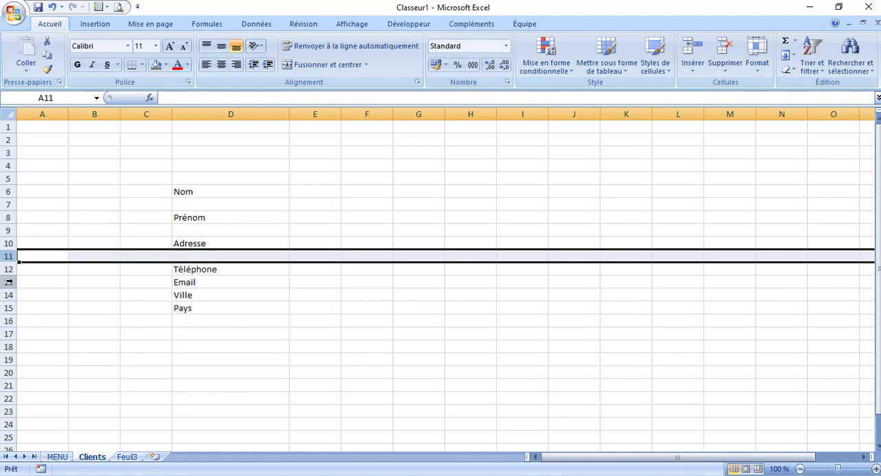
Insert one blank row above each of the Email, Ville and Pays rows
click(10, 282)
right_click(9, 282)
click(82, 349)
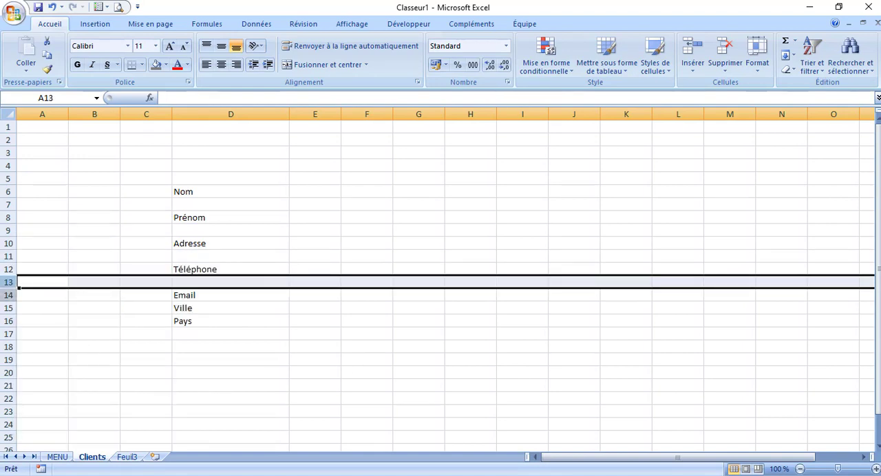
click(10, 308)
right_click(10, 308)
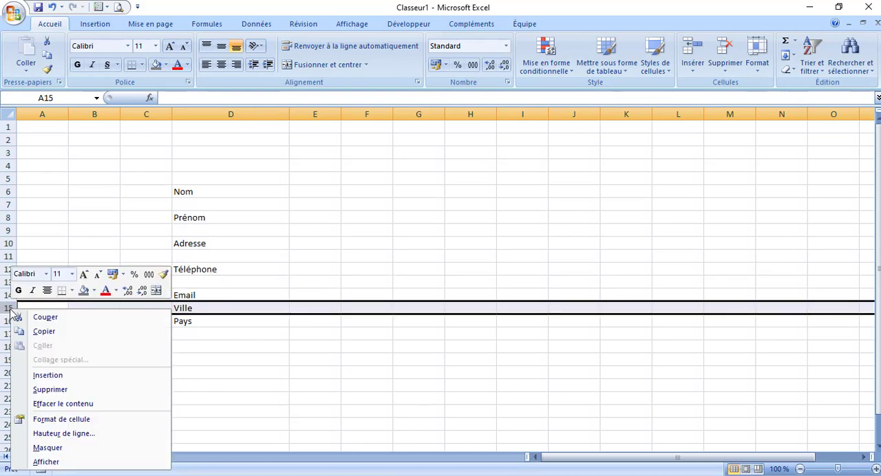
click(98, 379)
click(10, 335)
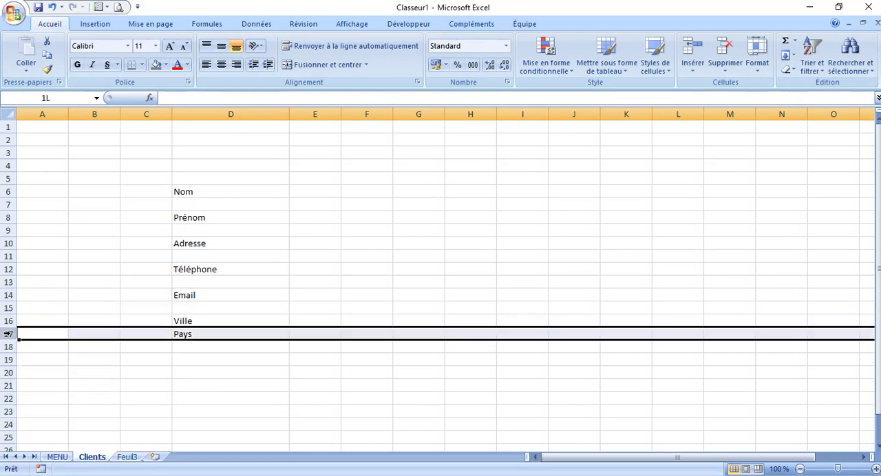
right_click(11, 336)
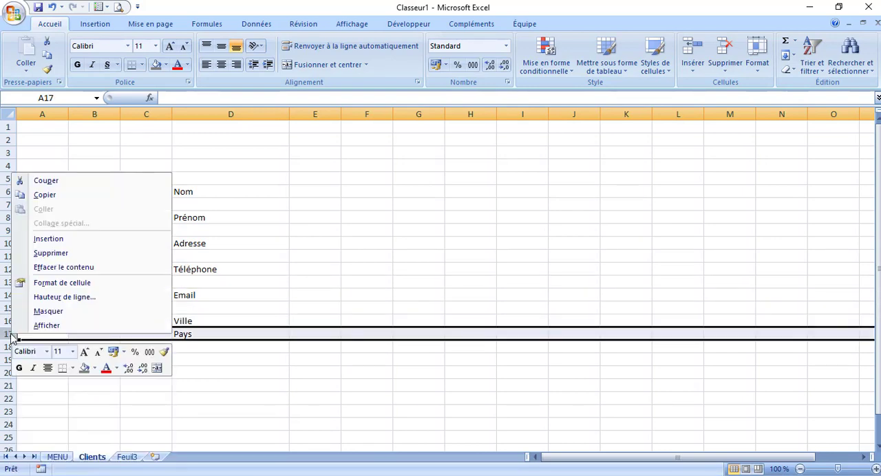
click(75, 240)
Enlarge the text of the labels in D6:D18 to font size 16 and align it to the right
drag(251, 190, 254, 345)
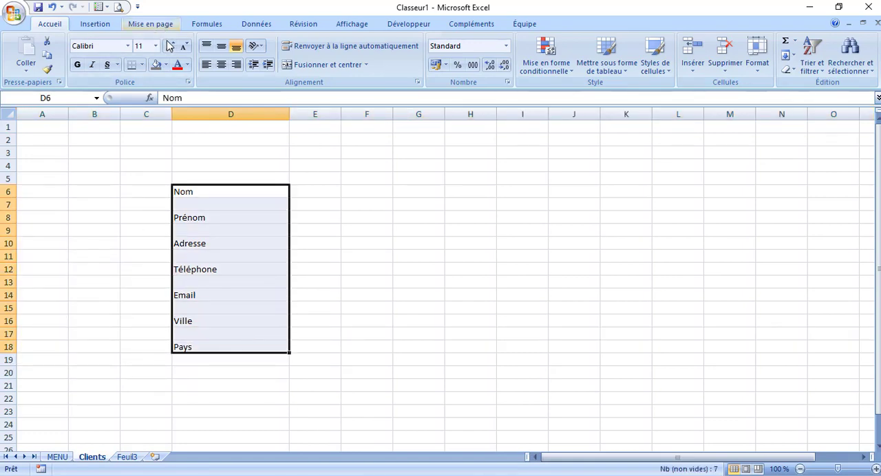
click(170, 48)
click(170, 48)
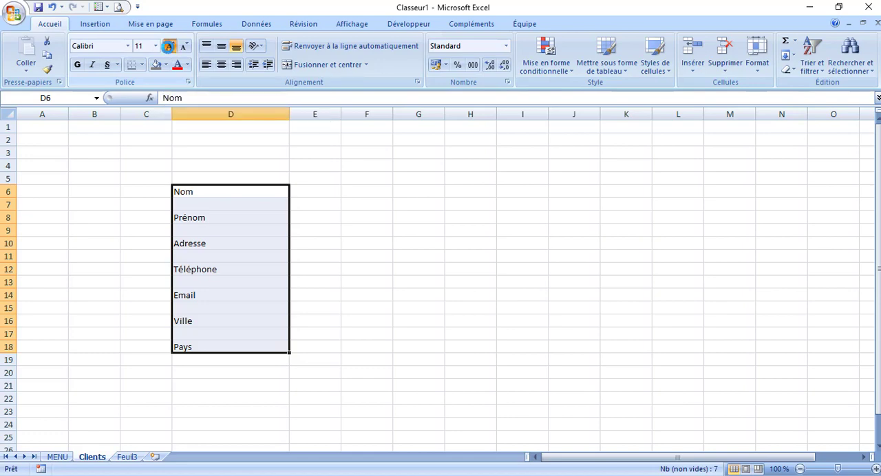
click(170, 48)
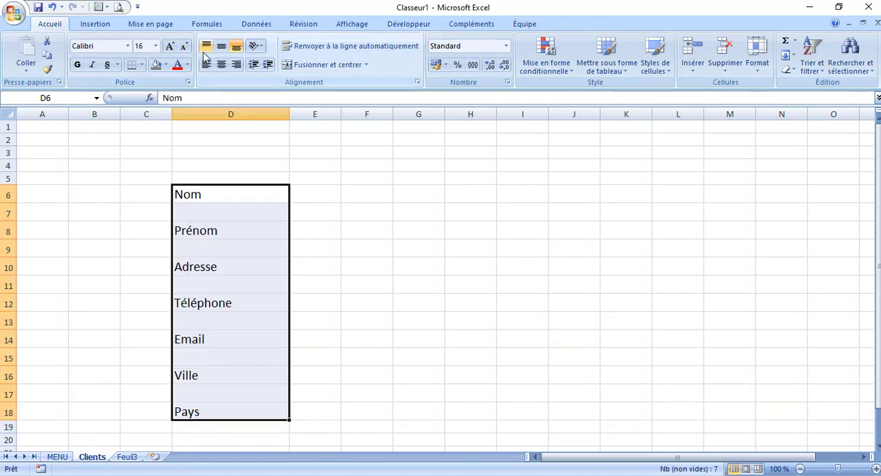
click(235, 66)
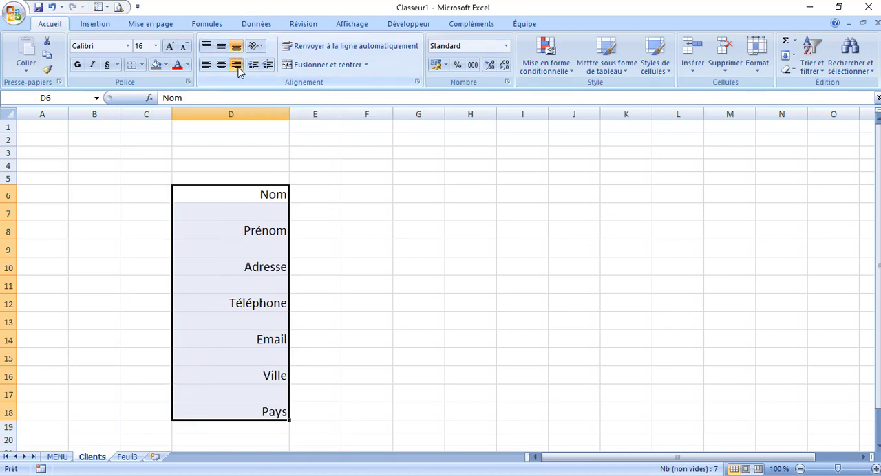
Format the labels in D6:D18 with the Algerian font in bold italic
click(128, 46)
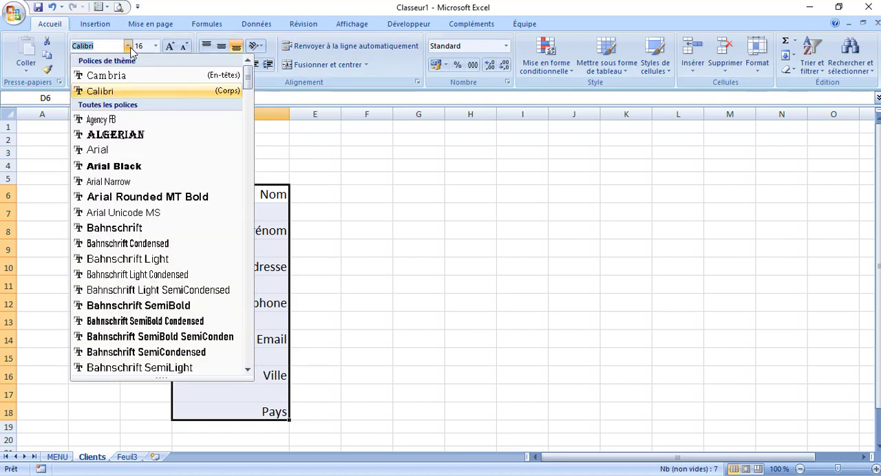
click(146, 138)
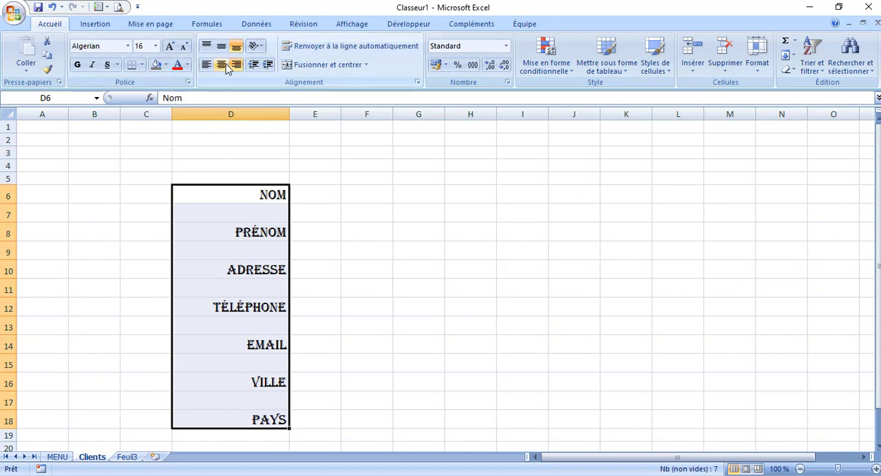
click(91, 65)
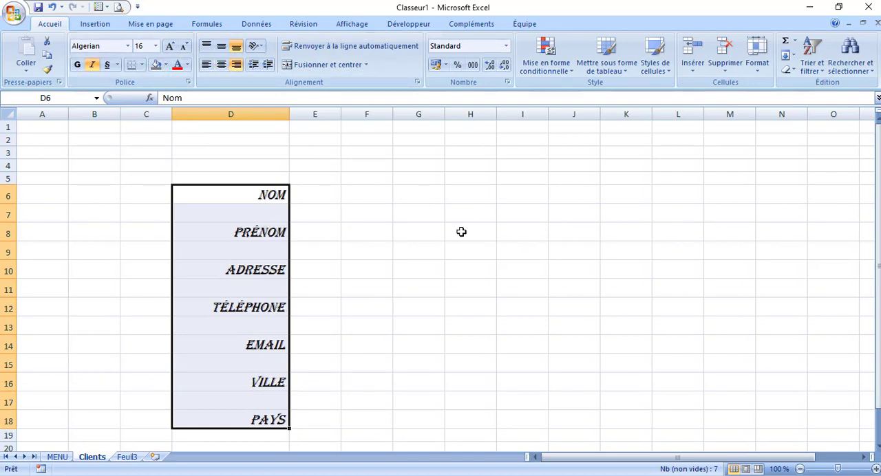
click(78, 66)
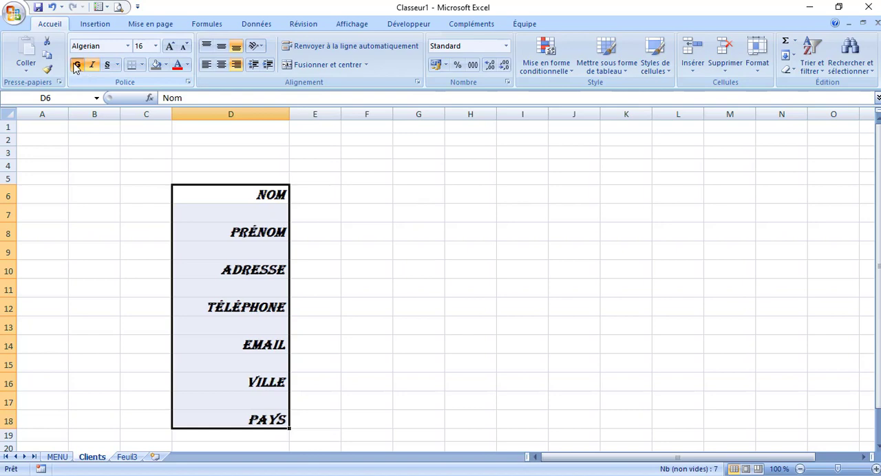
Narrow column E to a thin spacer and widen column F to about four times its width for the entry fields
click(377, 219)
drag(341, 118, 308, 118)
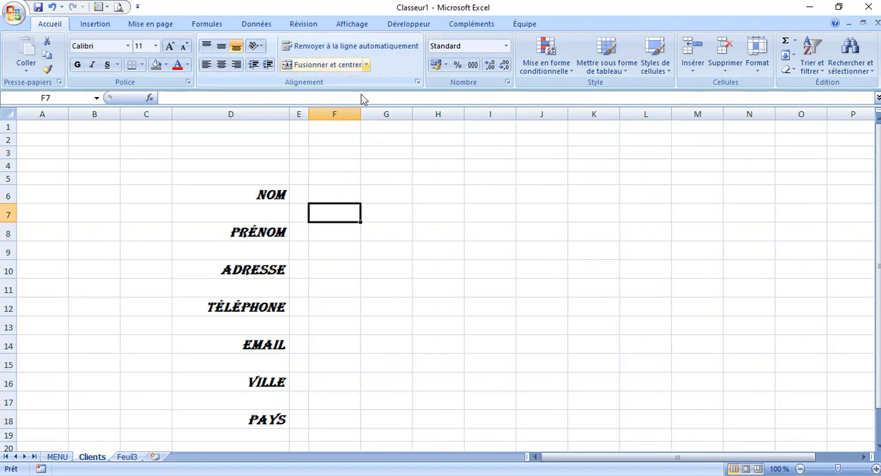
drag(361, 114, 531, 131)
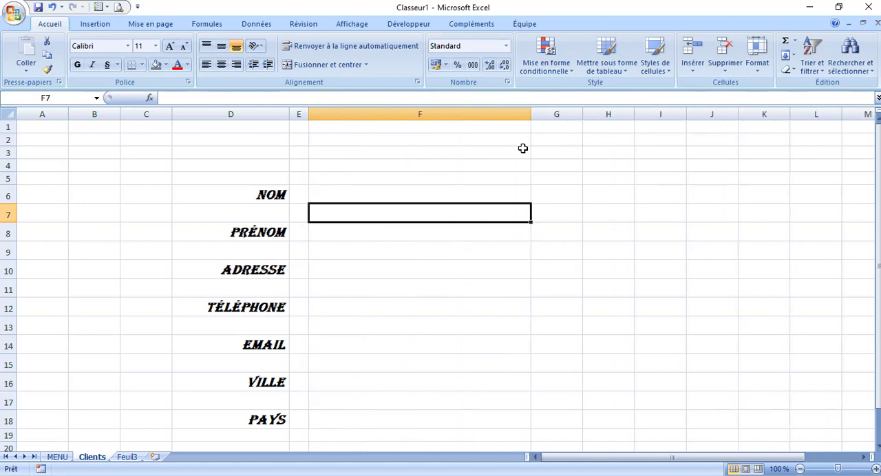
Apply a thick box border to cell F6 as the entry field beside Nom
click(381, 195)
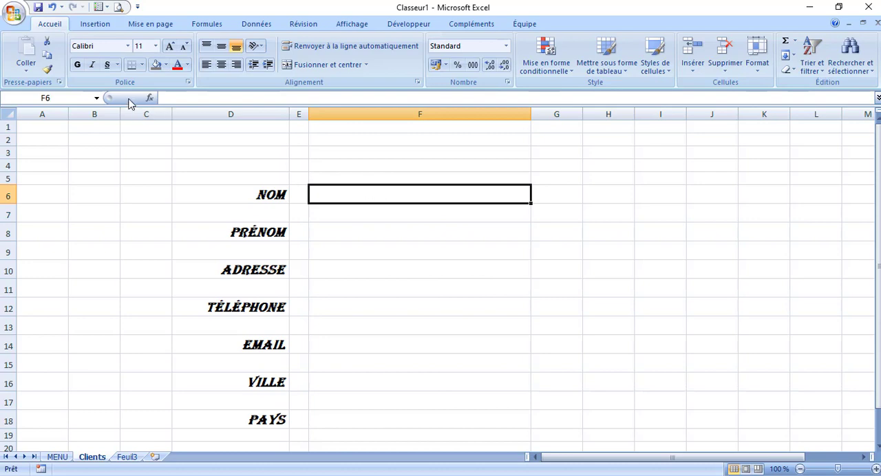
click(142, 64)
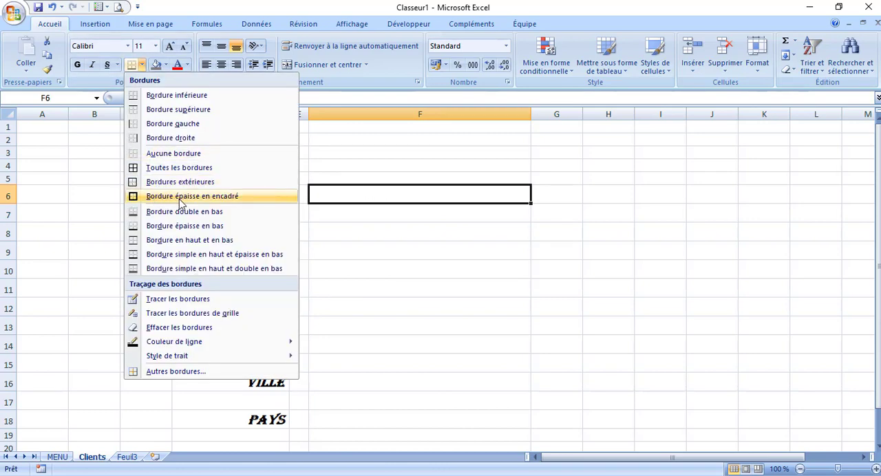
click(180, 201)
click(432, 249)
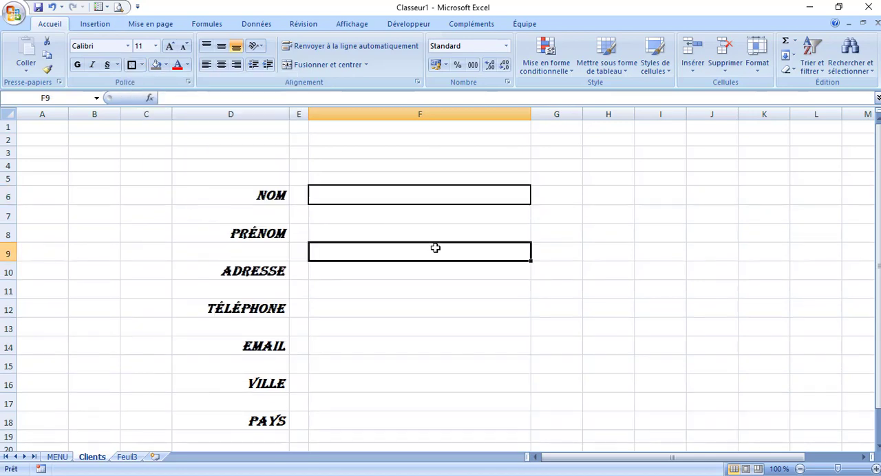
Copy the border format of F6 with the Format Painter to cells F8, F10, F12, F14, F16 and F18
click(431, 196)
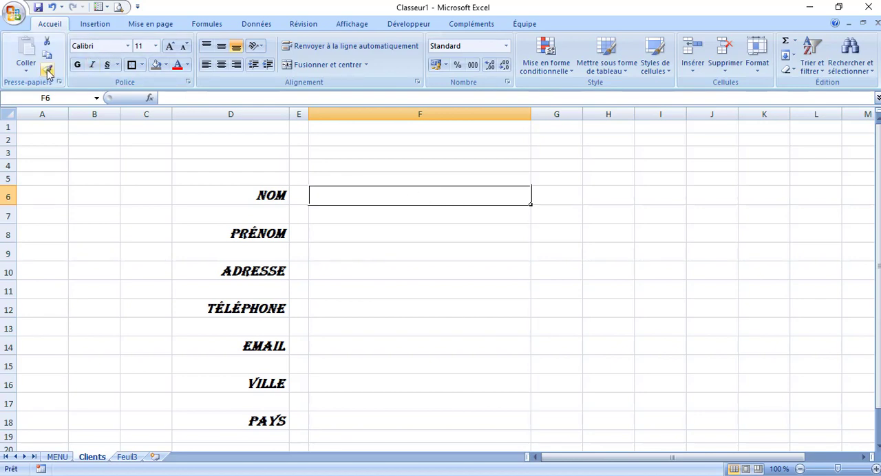
click(387, 238)
click(386, 197)
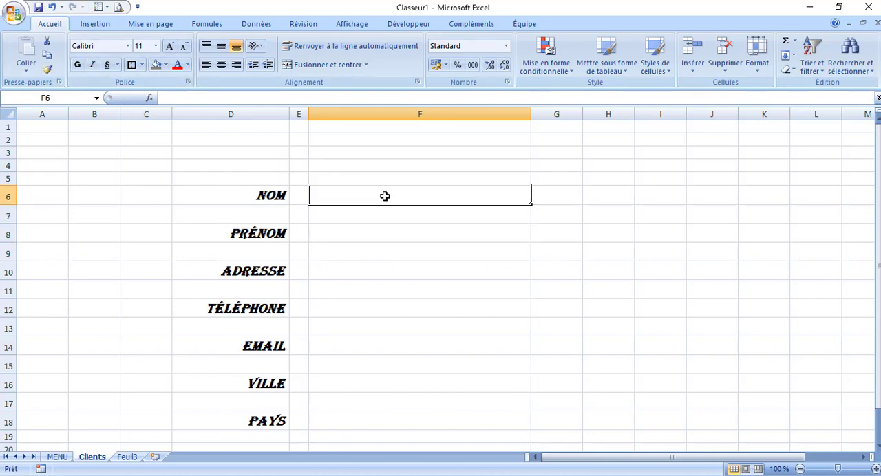
double_click(49, 71)
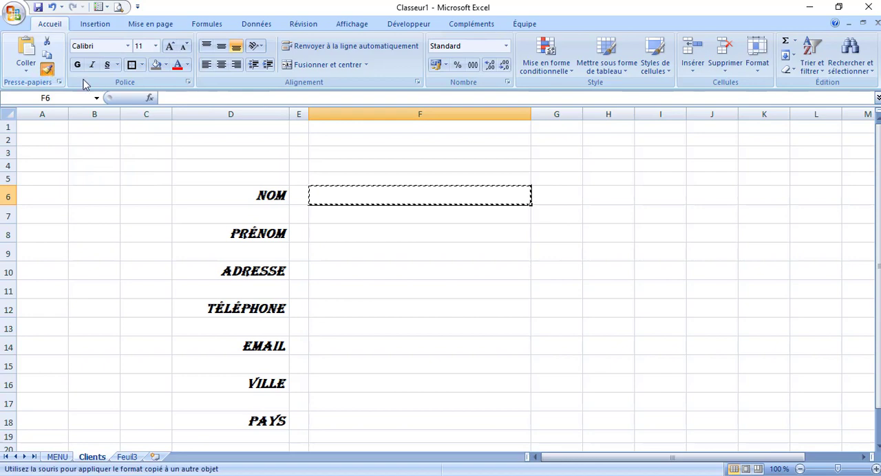
click(374, 235)
click(365, 276)
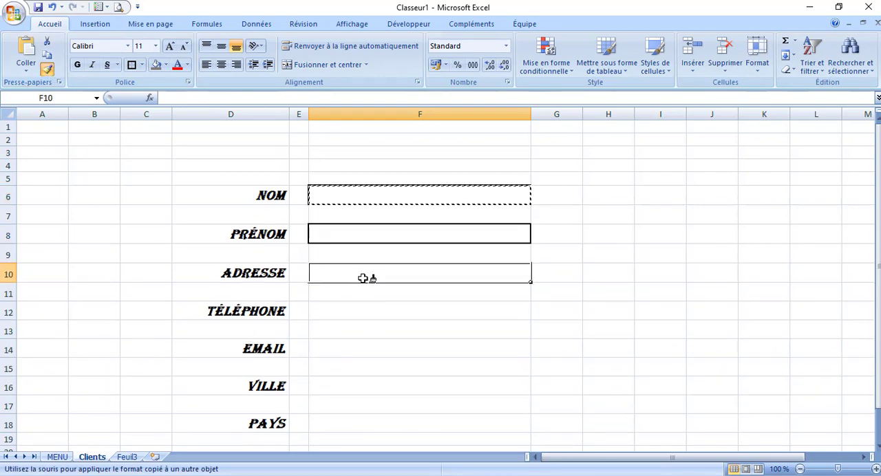
click(354, 310)
click(355, 350)
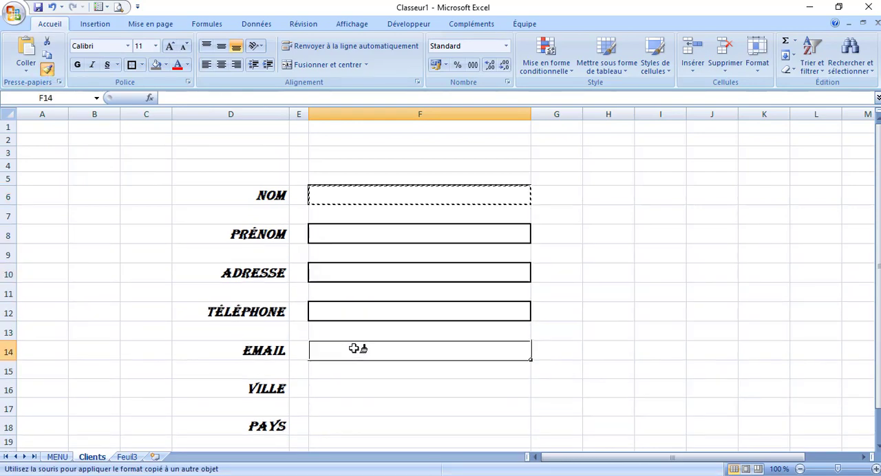
click(353, 388)
click(351, 422)
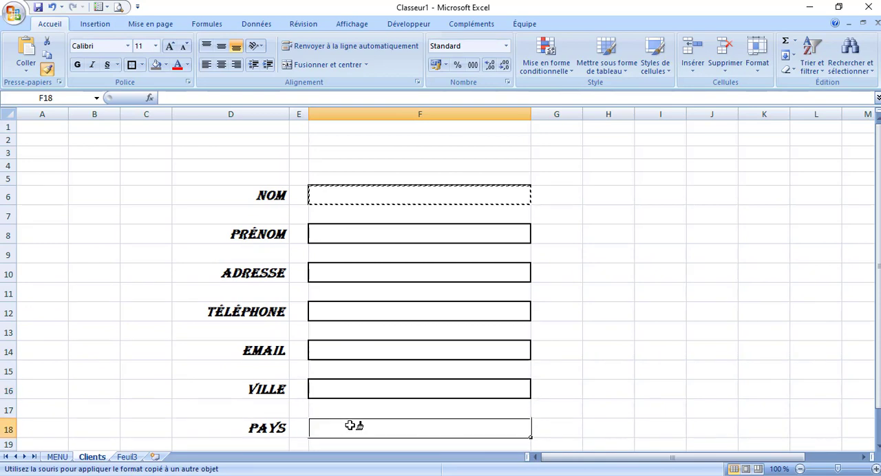
key(Escape)
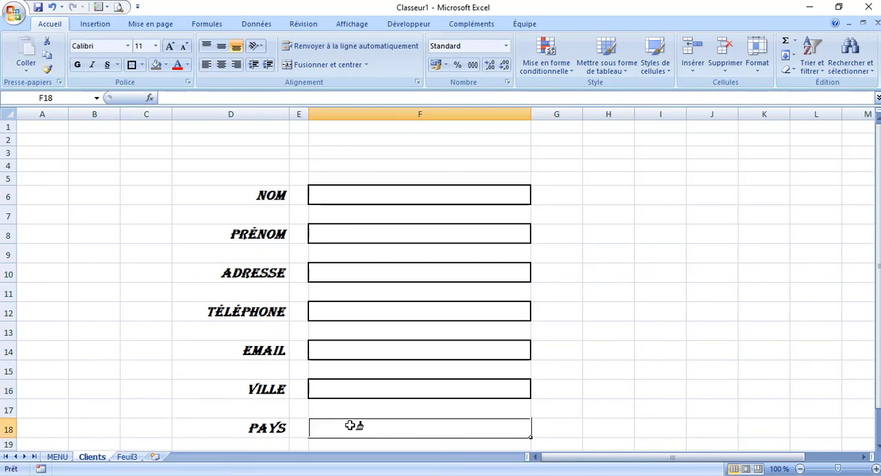
Draw a rounded rectangle about 14.58 cm wide and 1.96 cm high above the entry fields, across rows 1 to 4
click(628, 308)
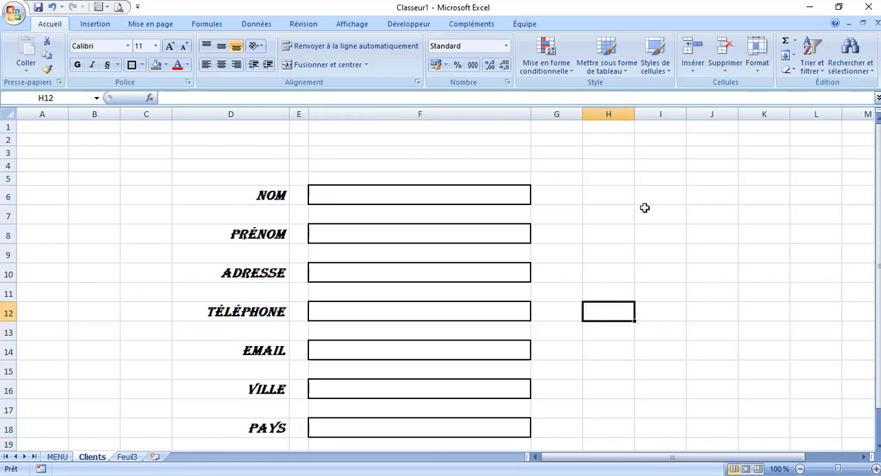
click(233, 137)
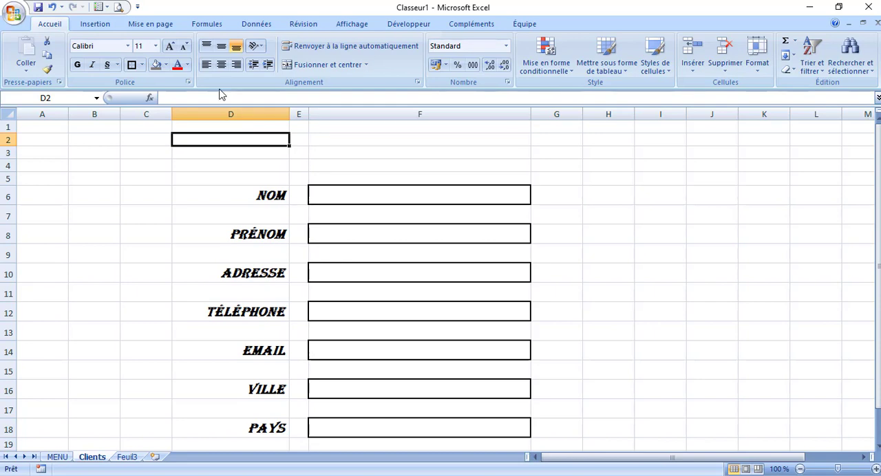
click(96, 24)
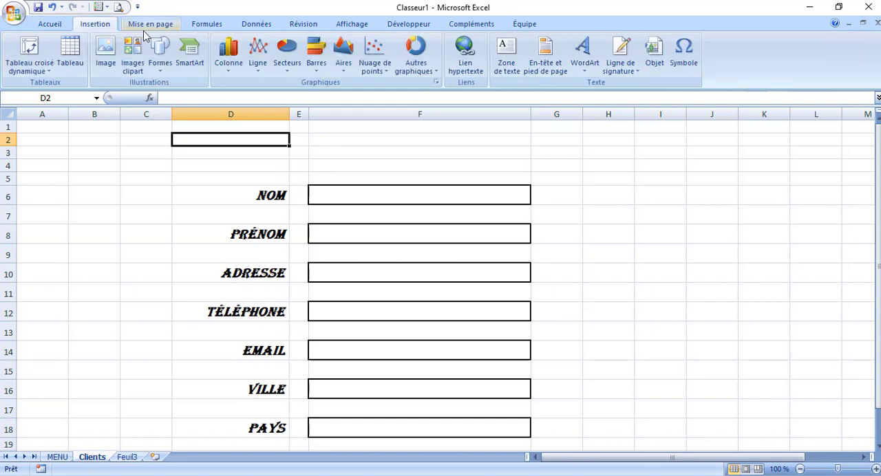
click(165, 65)
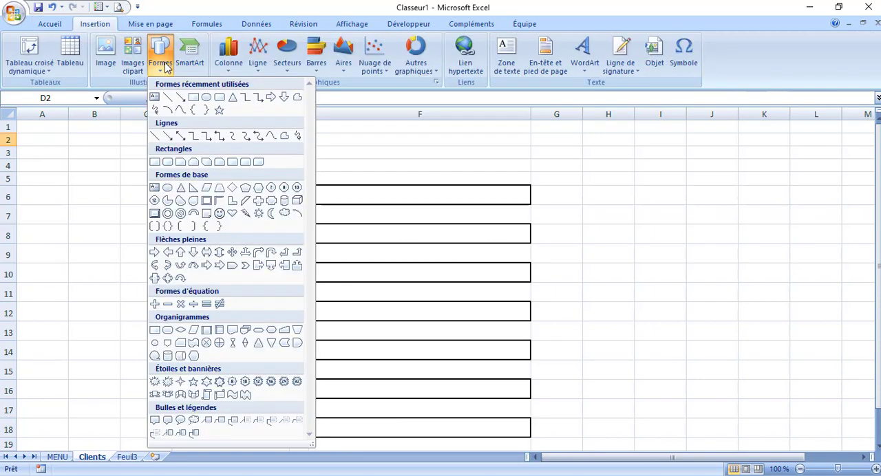
click(220, 97)
mouse_move(214, 120)
mouse_down()
mouse_move(468, 168)
mouse_move(603, 167)
mouse_move(599, 175)
mouse_move(570, 169)
mouse_up()
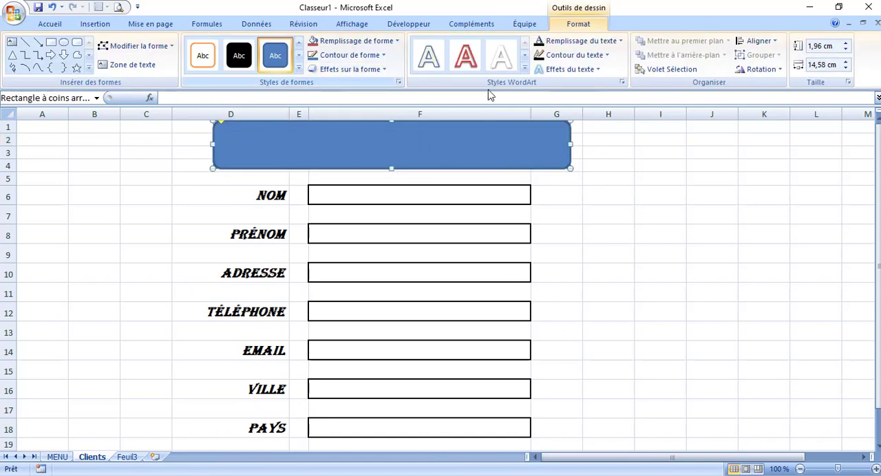
Apply the shape style "Effet discret - 2 accentué" to the rounded rectangle and enter the title "Saisie des clients" in it
click(298, 69)
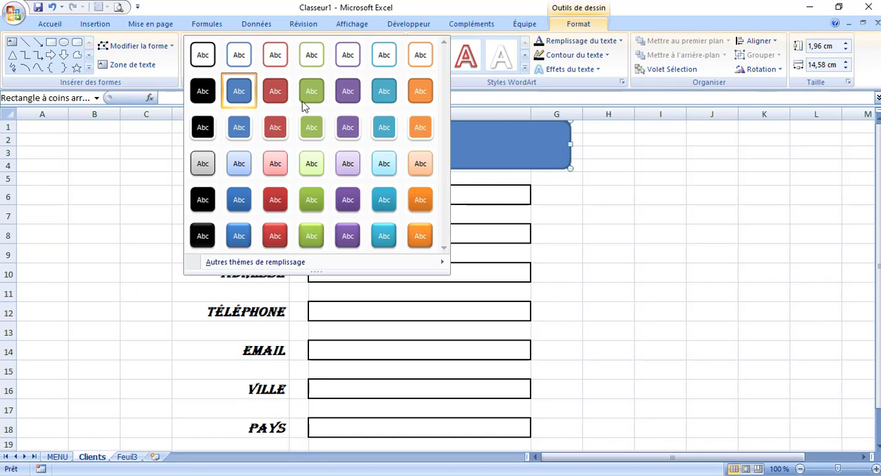
click(275, 165)
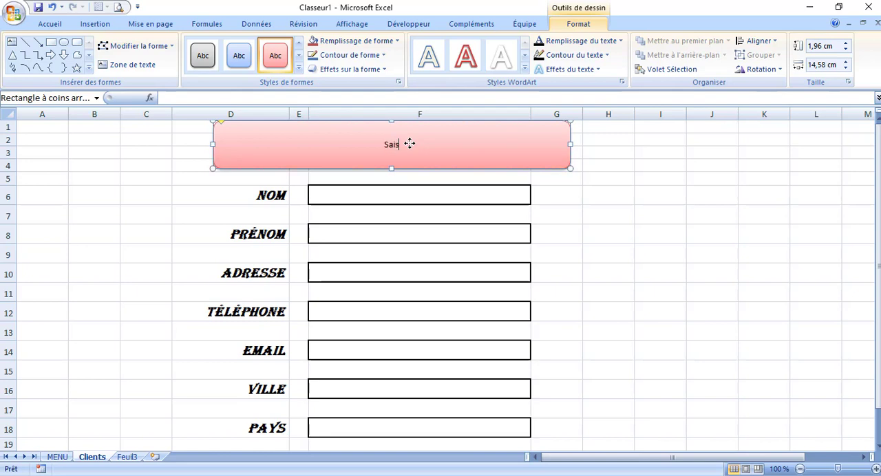
text(ie des clients)
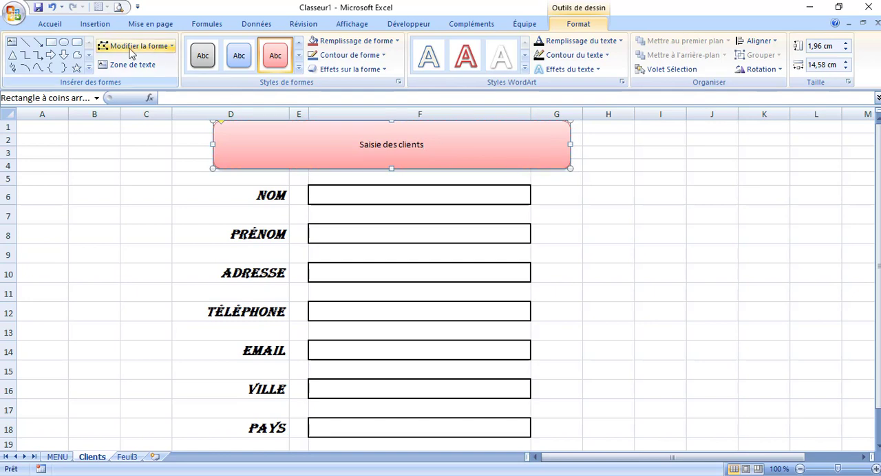
Enlarge the "Saisie des clients" title text to 48 pt and colour it dark red
click(58, 26)
click(169, 47)
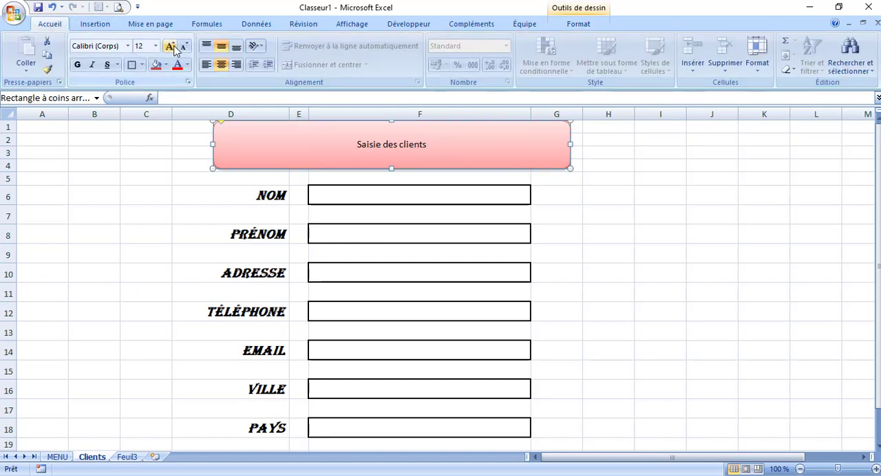
click(169, 46)
click(169, 47)
click(169, 46)
click(169, 47)
click(169, 46)
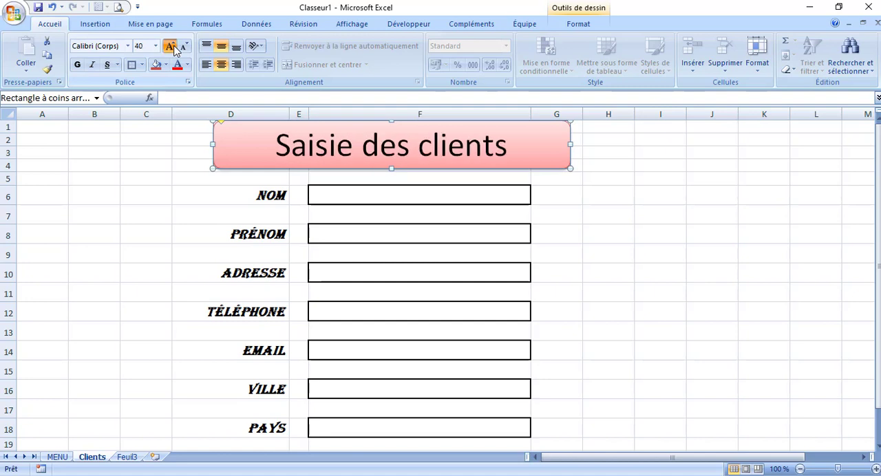
click(170, 46)
click(169, 47)
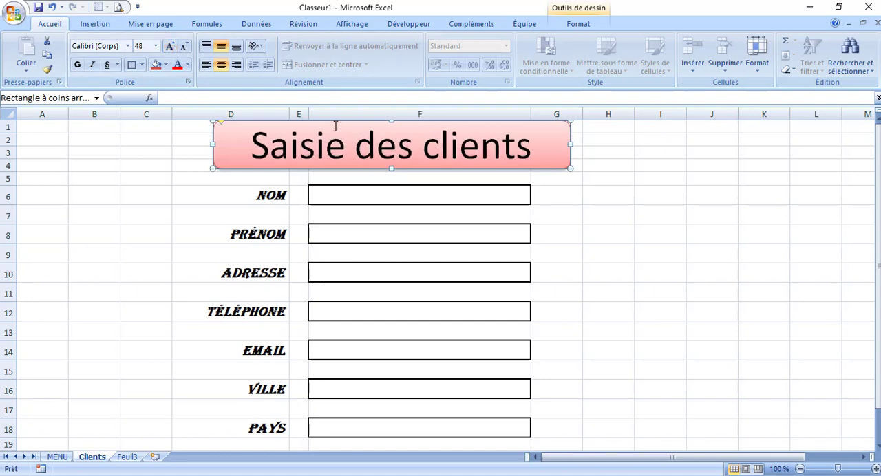
click(188, 66)
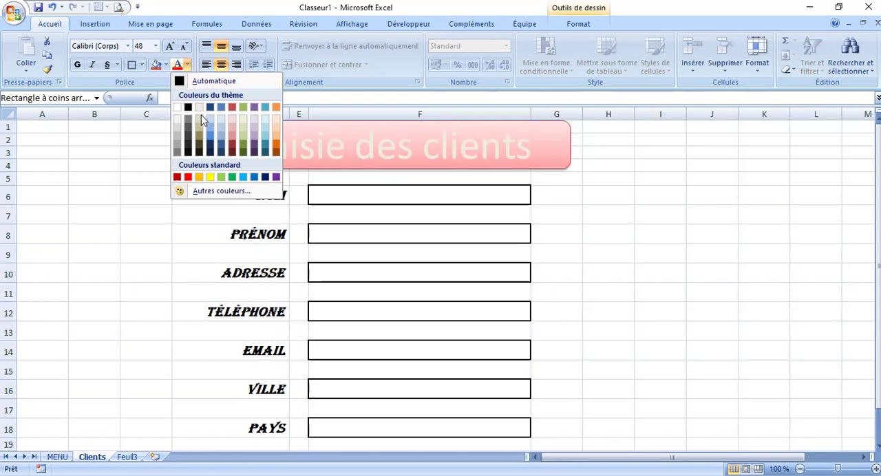
click(232, 147)
click(657, 196)
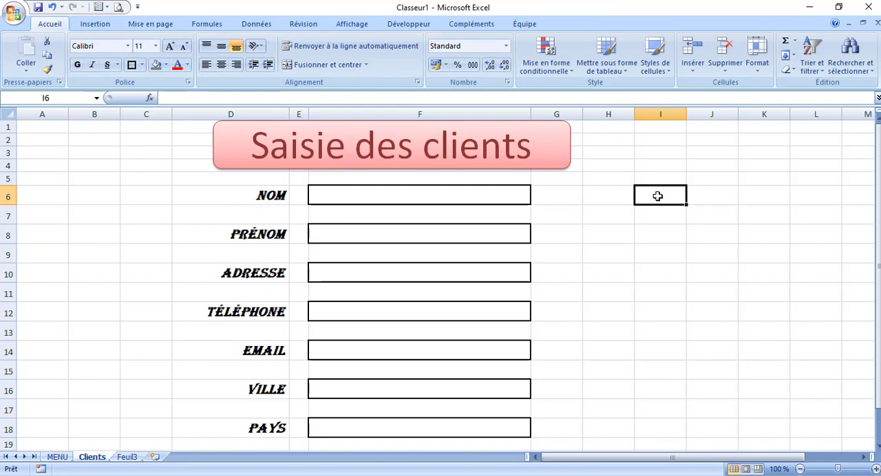
Draw a tall rectangle beside the entry fields, spanning columns G to I and rows 5 to 18
click(95, 24)
click(160, 54)
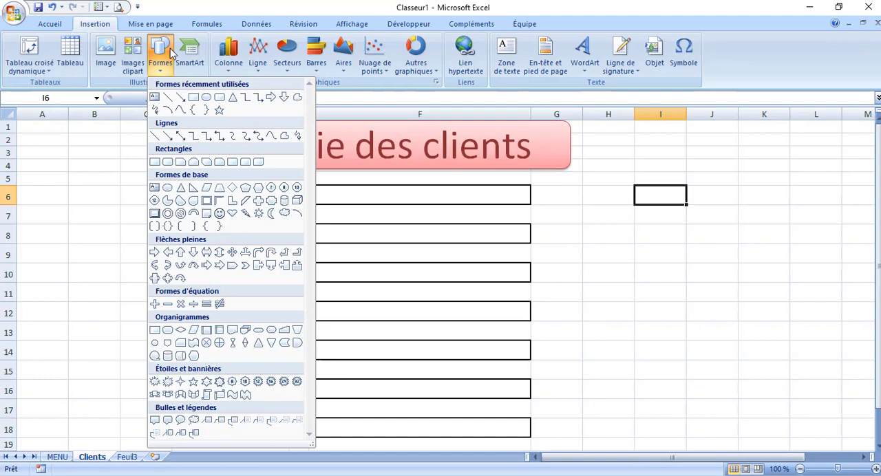
click(199, 106)
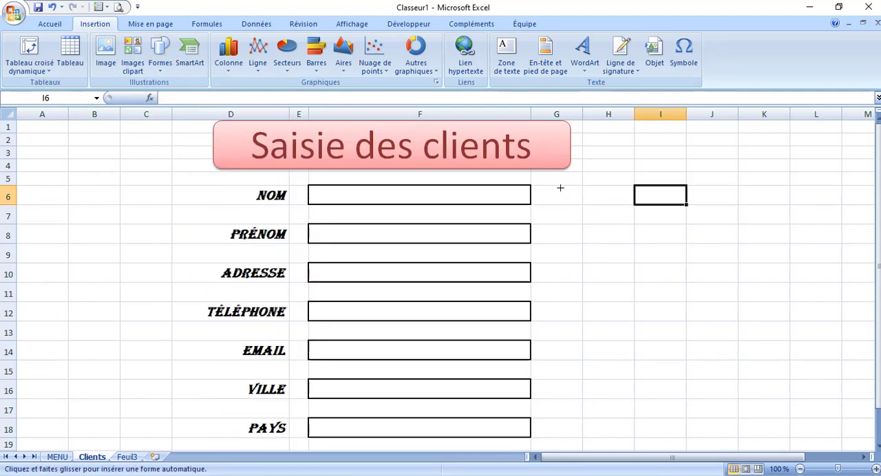
mouse_move(559, 176)
mouse_down()
mouse_move(670, 456)
mouse_move(674, 386)
mouse_up()
drag(879, 221, 879, 169)
Copy the title shape's formatting to the tall rectangle with the Format Painter
click(517, 166)
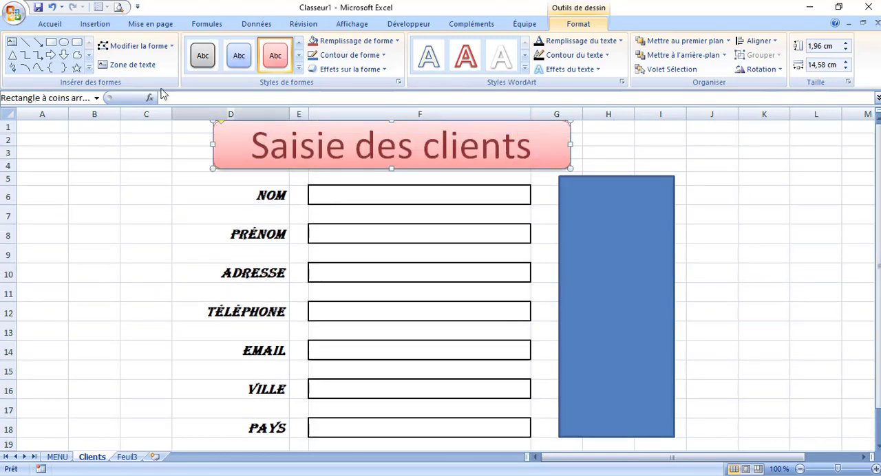
click(49, 24)
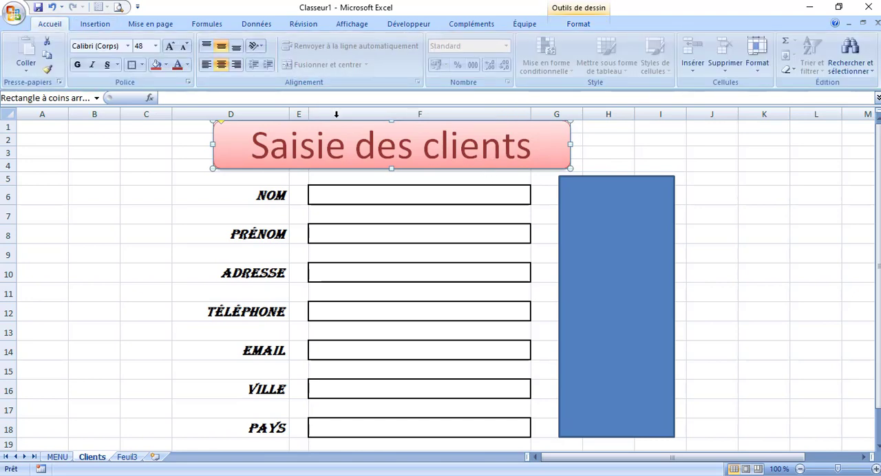
click(47, 69)
click(589, 206)
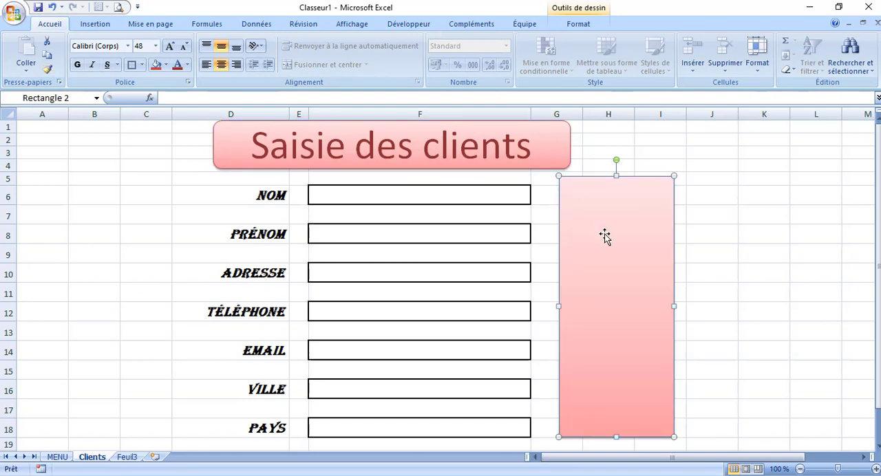
Draw a rounded rectangle about 4.18 cm wide and 1.19 cm high at the top of the pink panel and label it "Vouveau"
click(100, 24)
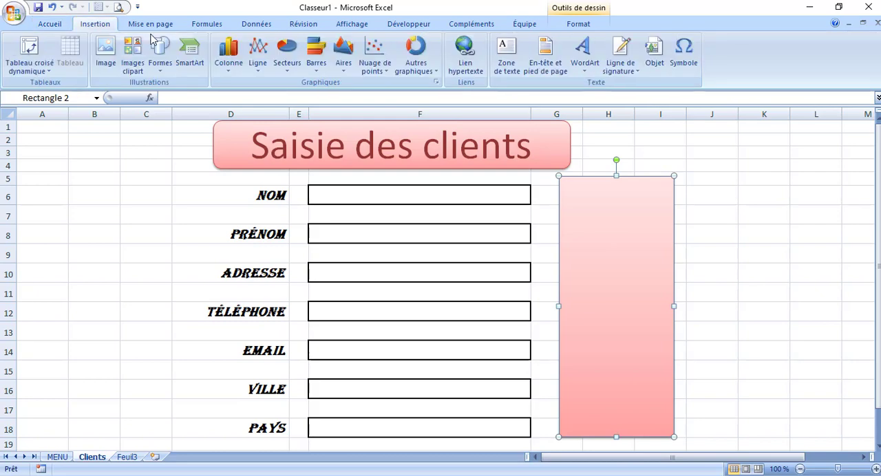
click(159, 52)
click(219, 97)
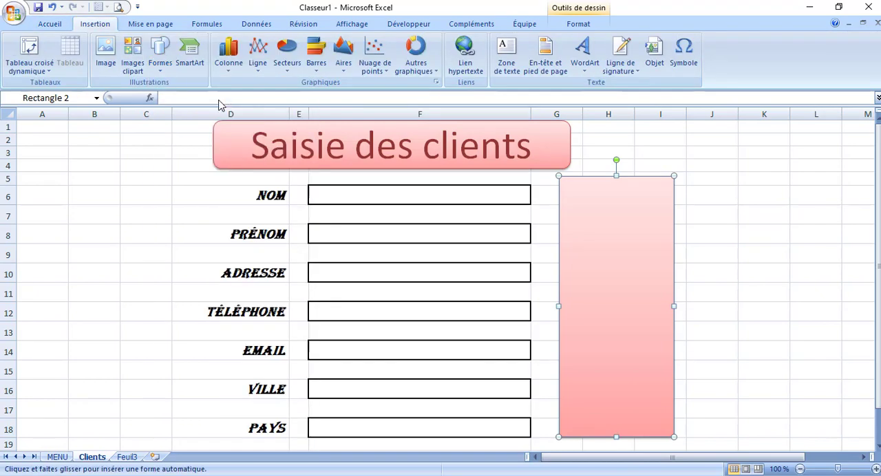
drag(564, 183, 668, 214)
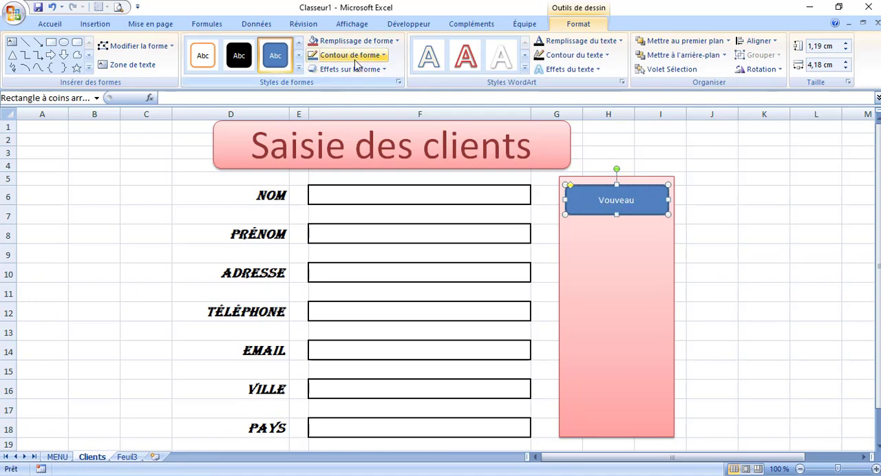
Give the Vouveau button the glossy red shape style and format its text as 16 pt bold Algerian
click(298, 69)
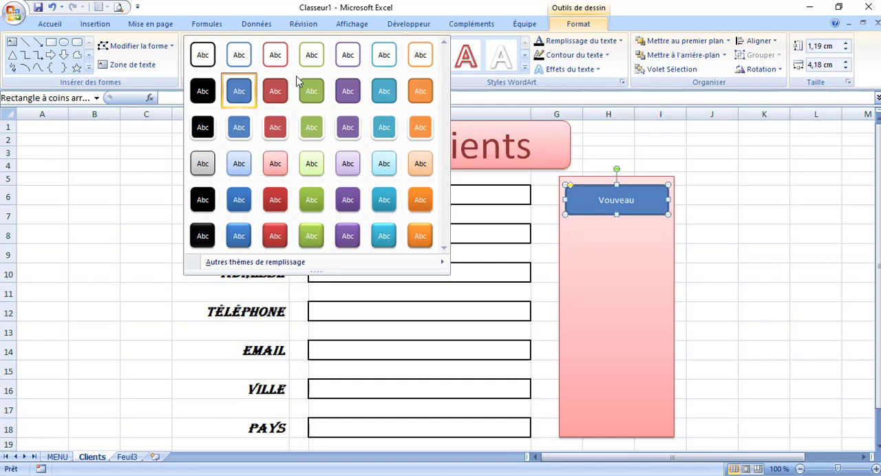
click(280, 235)
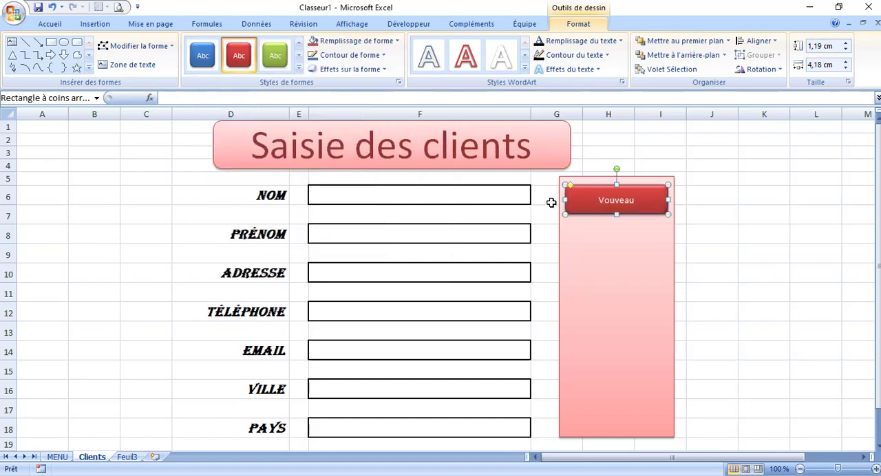
click(62, 24)
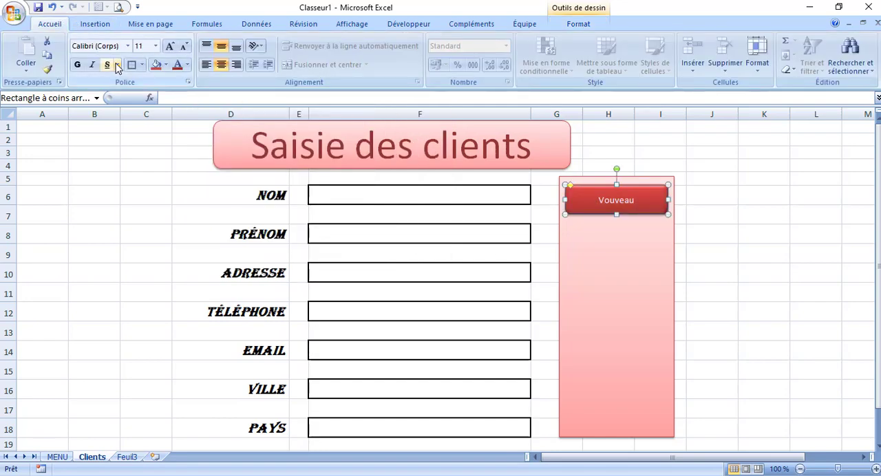
click(169, 46)
click(169, 46)
click(169, 47)
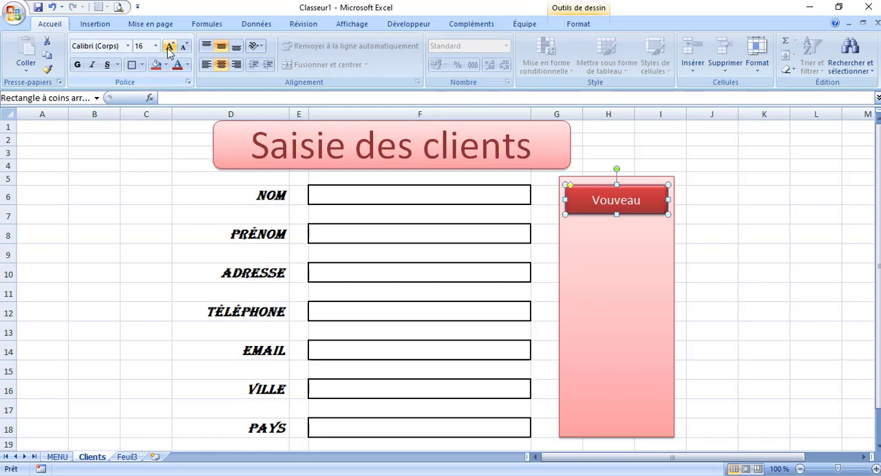
click(79, 64)
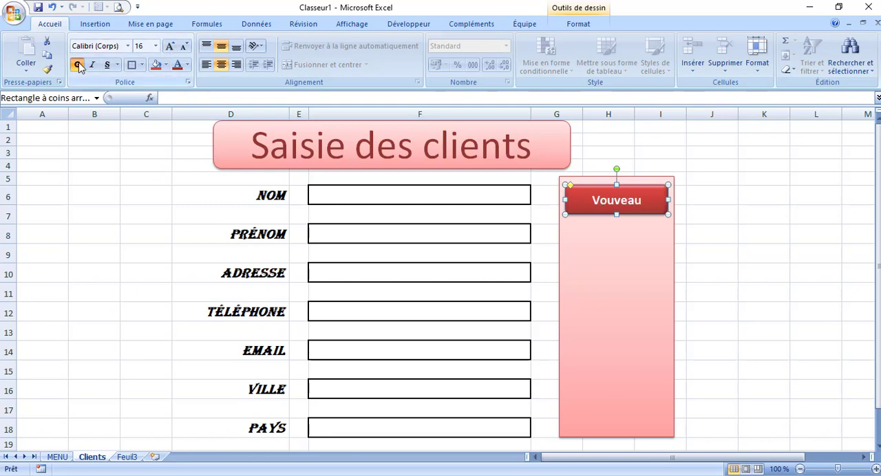
click(127, 46)
click(116, 133)
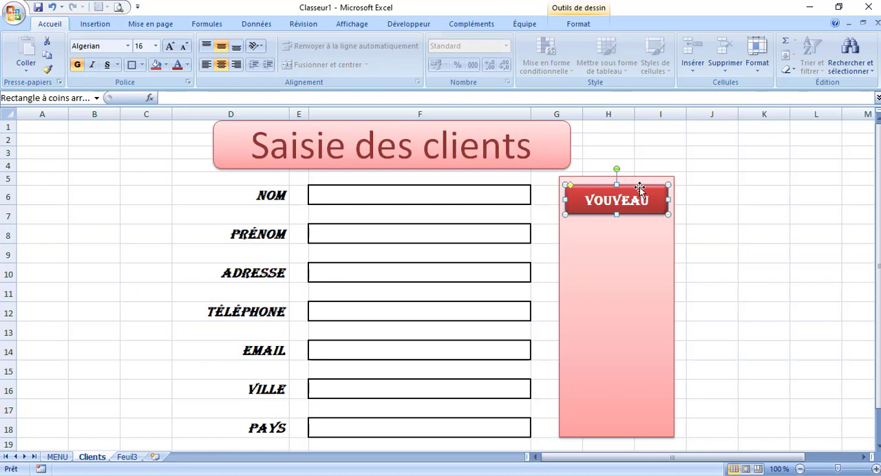
Make two copies of the Vouveau button and stack them below the original in the pink panel
click(629, 251)
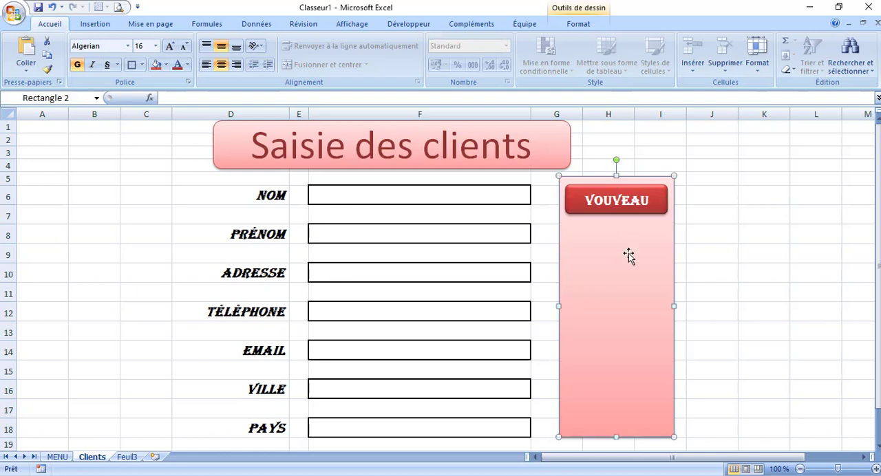
key(ctrl+v)
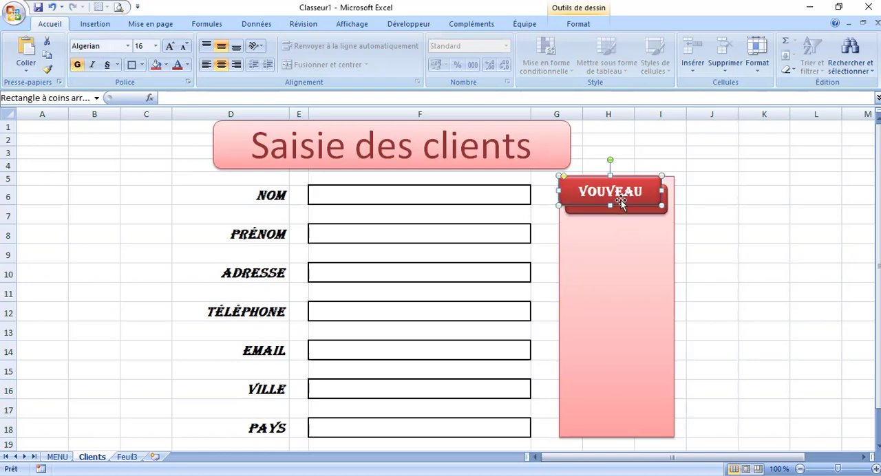
drag(621, 204, 631, 263)
key(ctrl+d)
Replace the second button's text with "ENREGISTRER" and reduce its font size to 14 pt
click(630, 236)
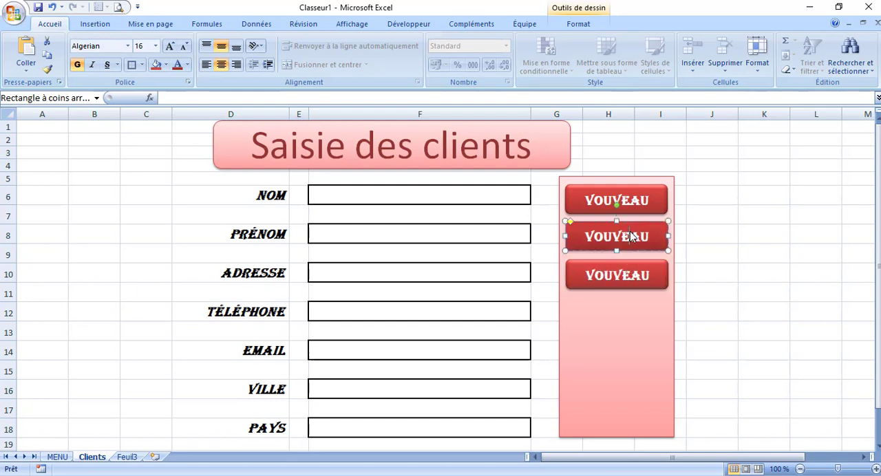
drag(649, 236, 586, 237)
text(ENREGIS)
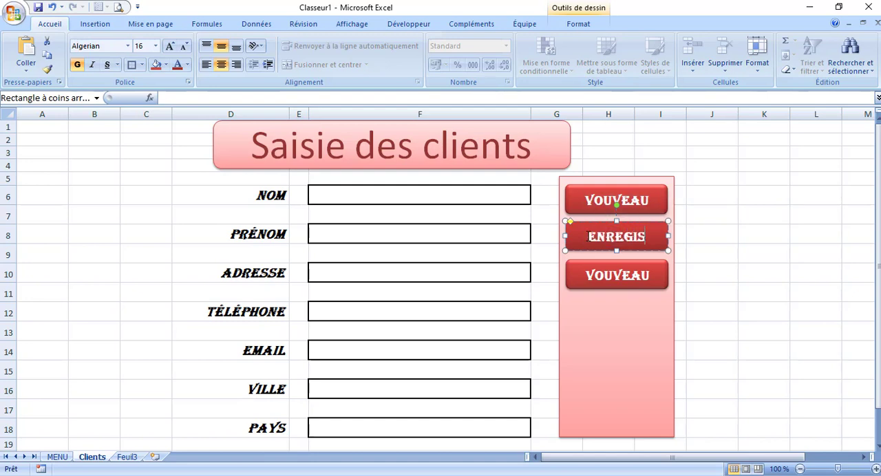
text(TRER)
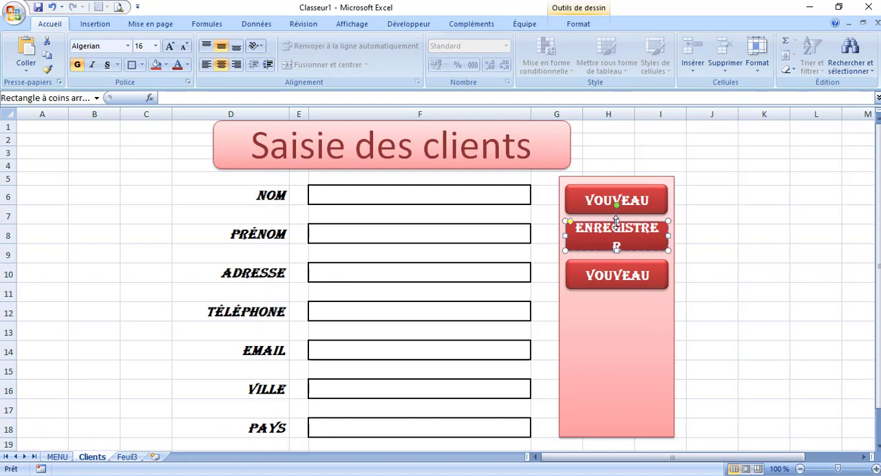
click(184, 45)
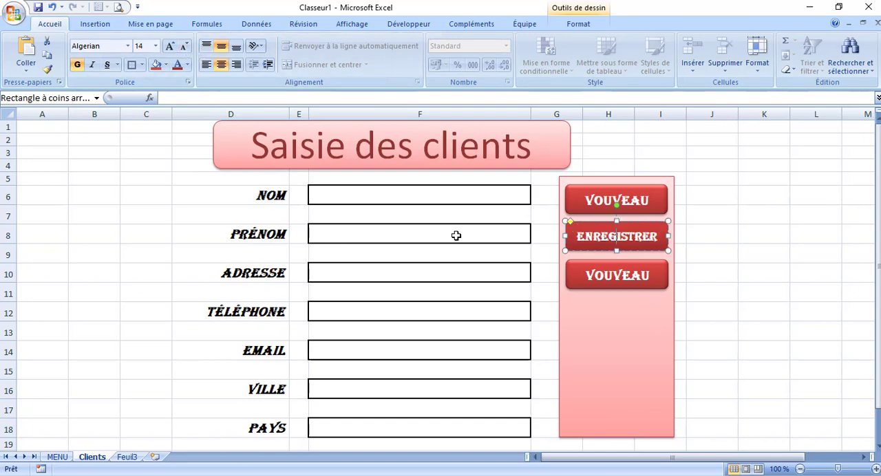
Replace the third button's text with "RETOUR"
click(594, 279)
drag(588, 275, 656, 278)
key(BackSpace)
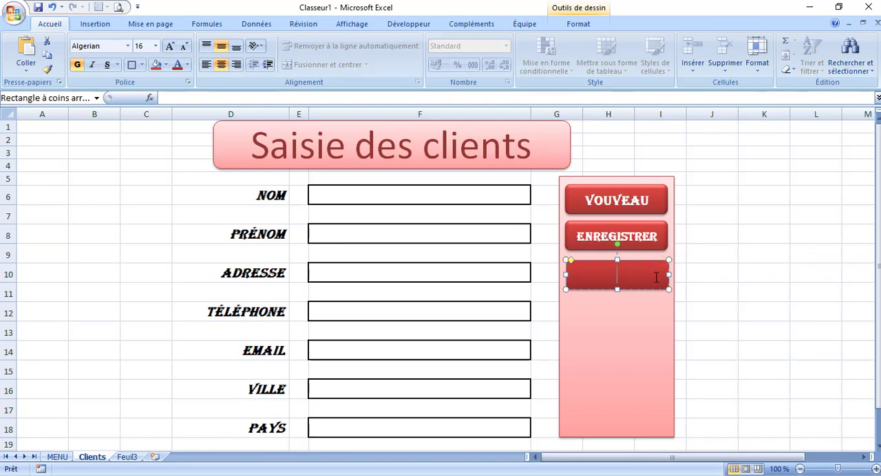
text(RETOUR)
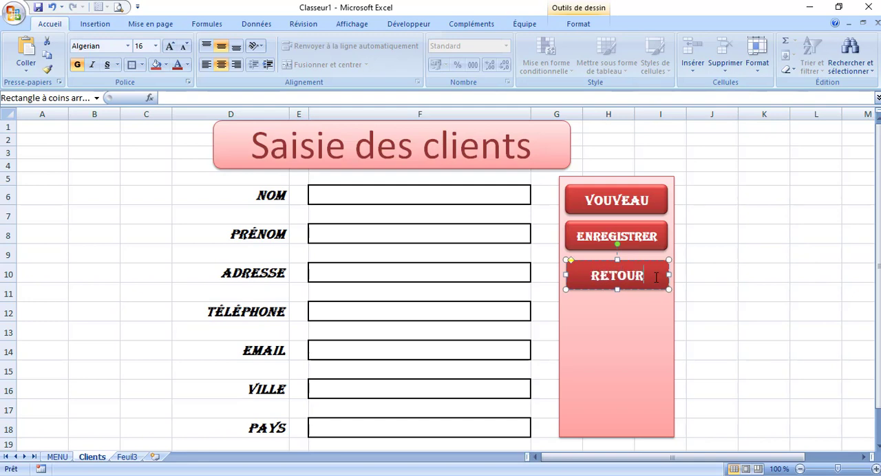
Move the Vouveau, Enregistrer and Retour buttons together down to the vertical middle of the pink panel
click(594, 341)
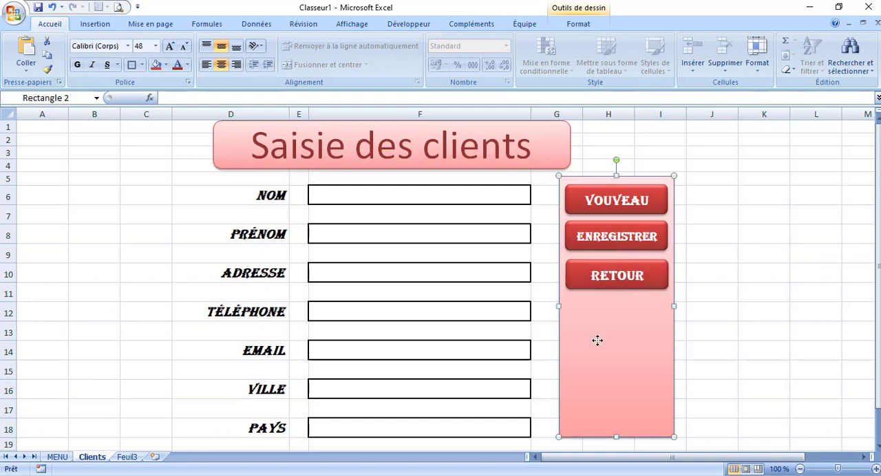
click(612, 189)
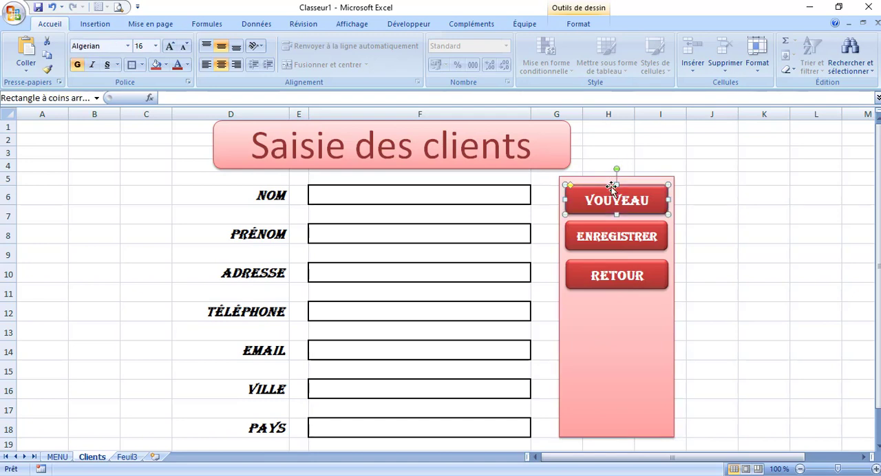
shift+click(600, 223)
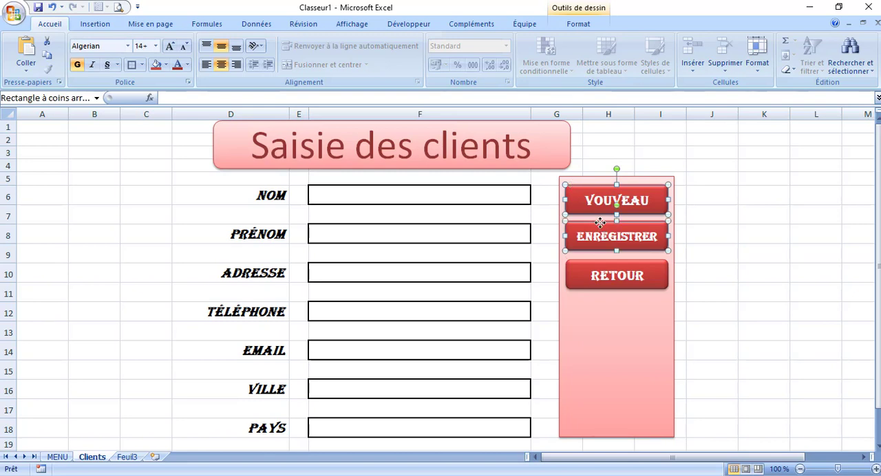
shift+click(595, 261)
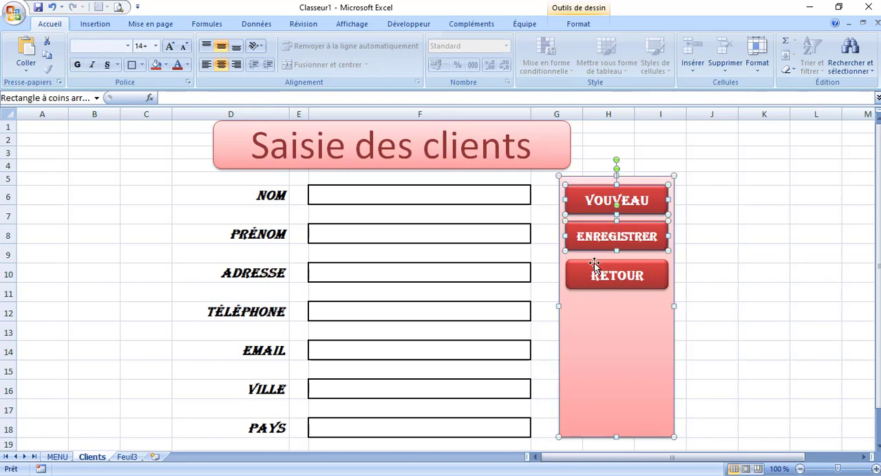
shift+click(593, 267)
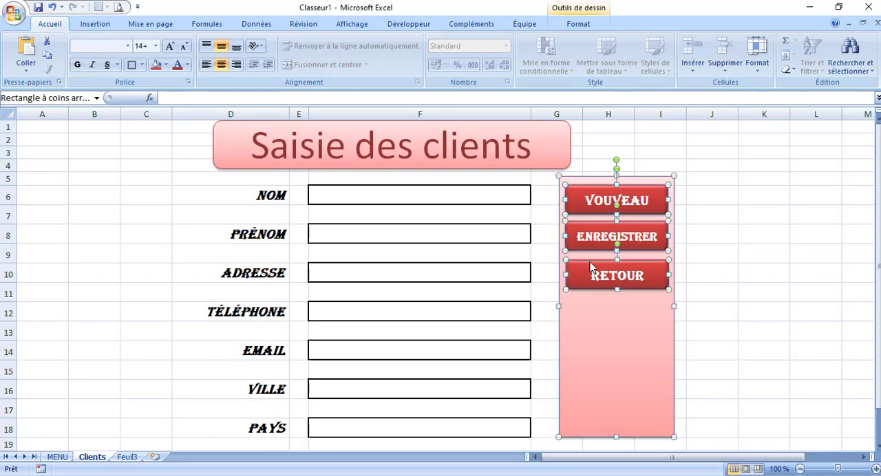
shift+click(559, 274)
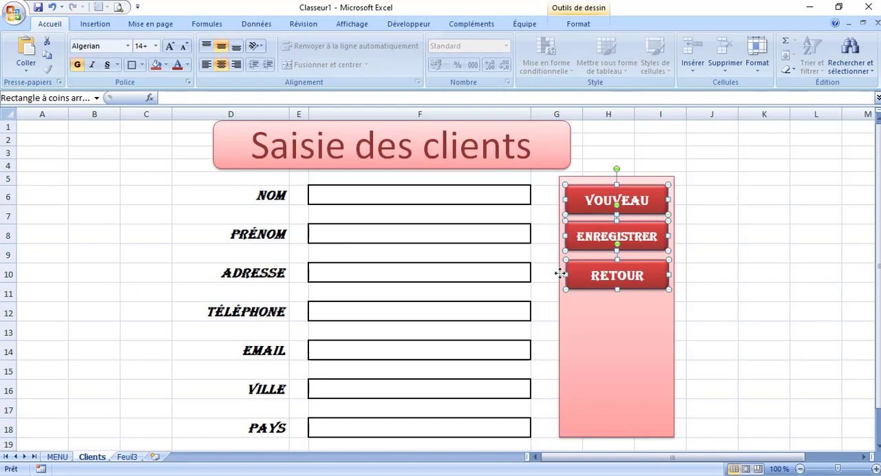
key(Down)
key(Down)
key(Down)
key(Down)
key(Down)
key(Down)
key(Down)
key(Down)
key(Down)
key(Down)
key(Down)
key(Down)
key(Down)
key(Down)
key(Down)
key(Down)
key(Down)
key(Down)
key(Down)
key(Down)
key(Down)
key(Down)
key(Down)
key(Down)
key(Down)
key(Down)
key(Down)
key(Down)
key(Down)
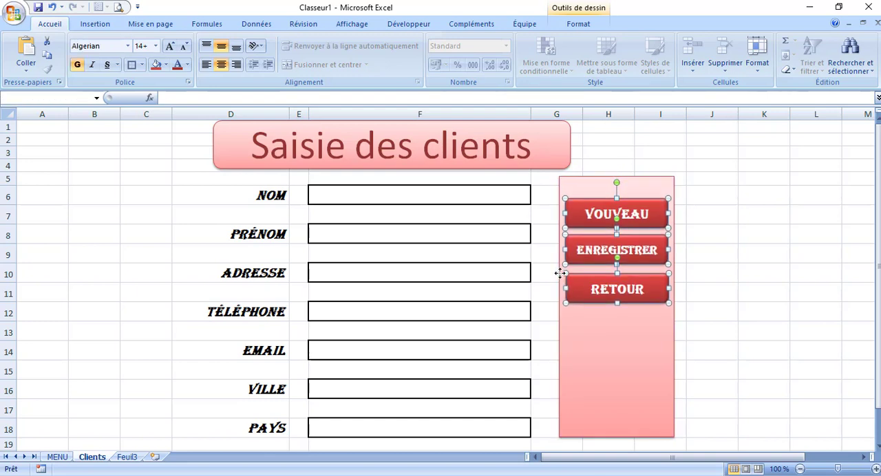
key(Down)
key(Down)
key(Down)
key(Down)
key(Down)
key(Down)
key(Down)
key(Down)
key(Down)
key(Down)
key(Down)
key(Down)
key(Down)
key(Down)
key(Down)
key(Down)
key(Down)
key(Down)
key(Down)
key(Down)
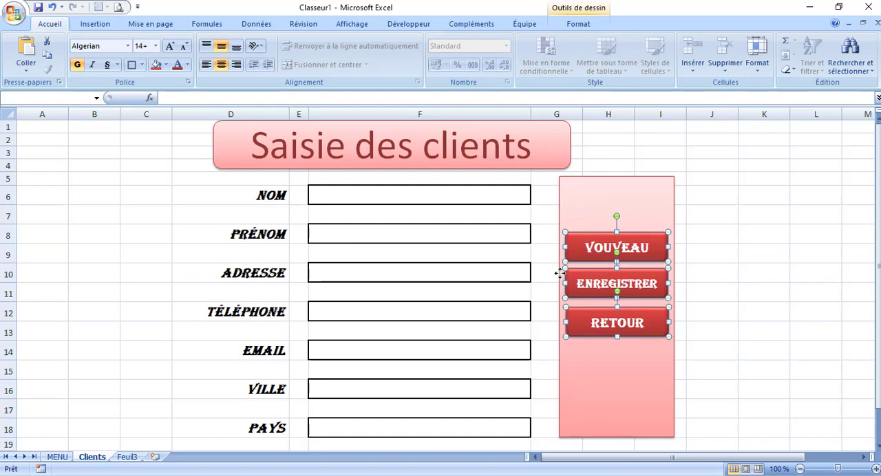
click(765, 263)
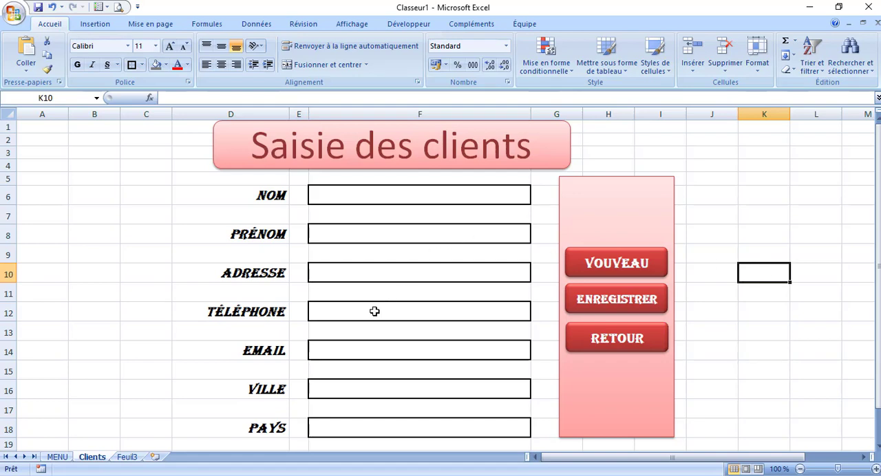
Copy the Pays label and its bordered field from D18:F18 to row 20, starting at D20
drag(879, 205, 879, 208)
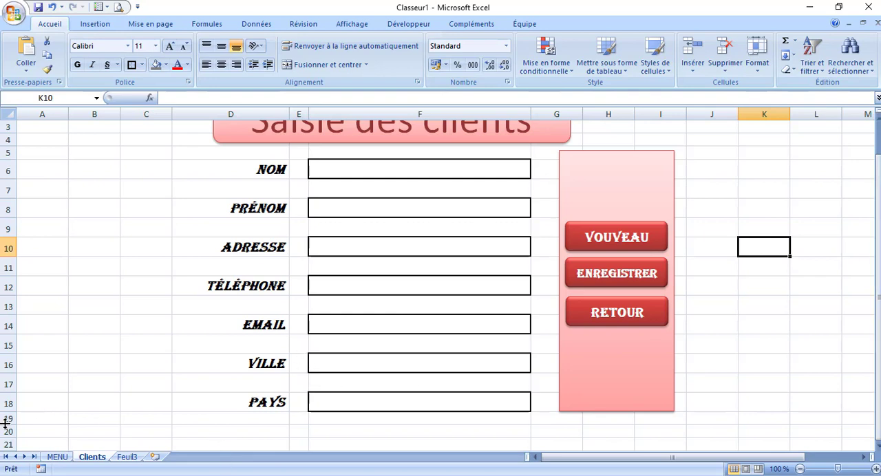
click(395, 410)
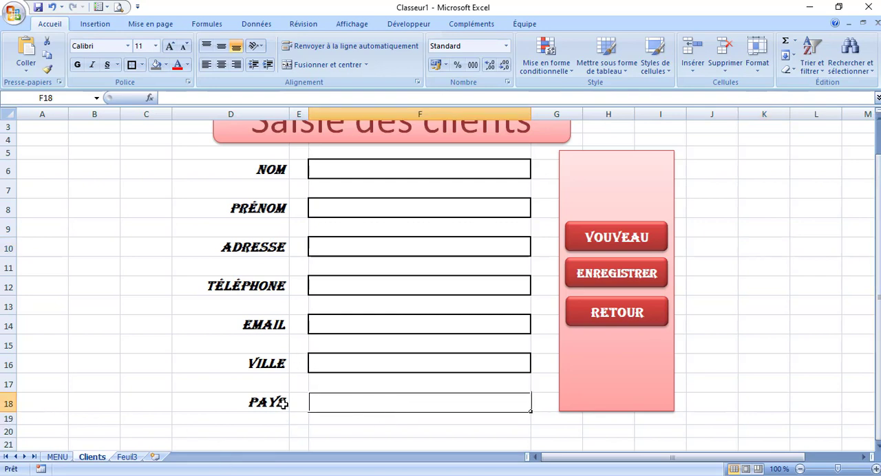
drag(271, 405, 370, 402)
key(ctrl+c)
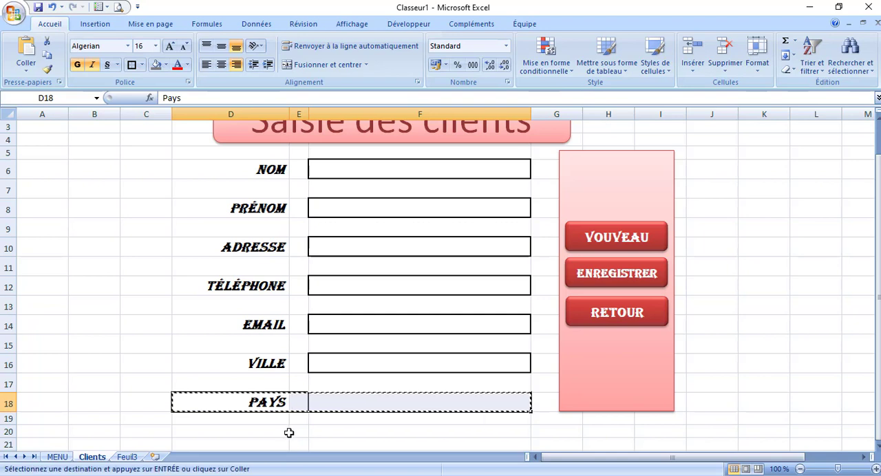
click(272, 431)
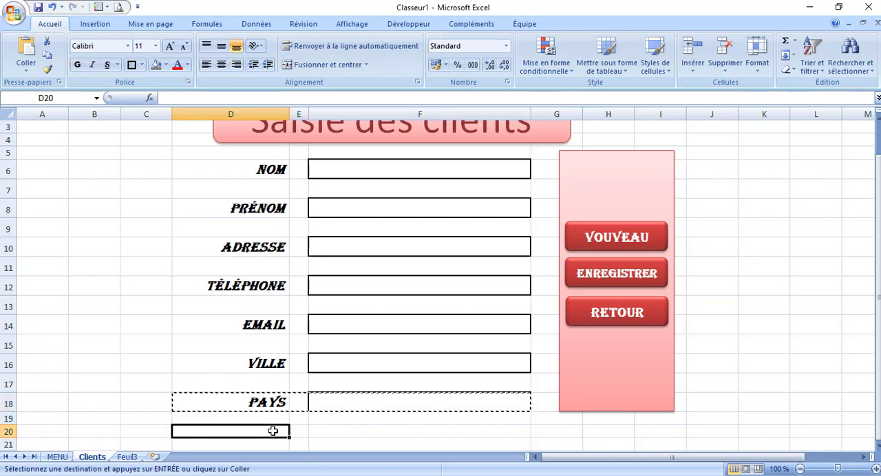
key(ctrl+v)
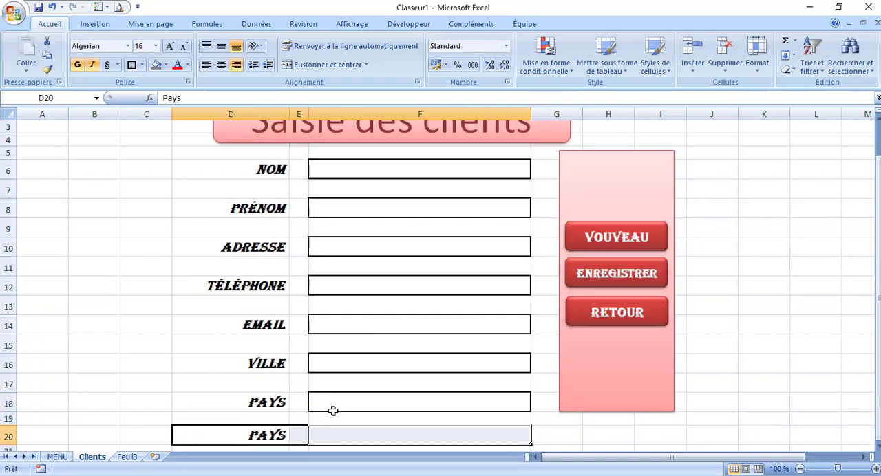
Replace the copied label in D20 with "Date de naissance"
double_click(277, 433)
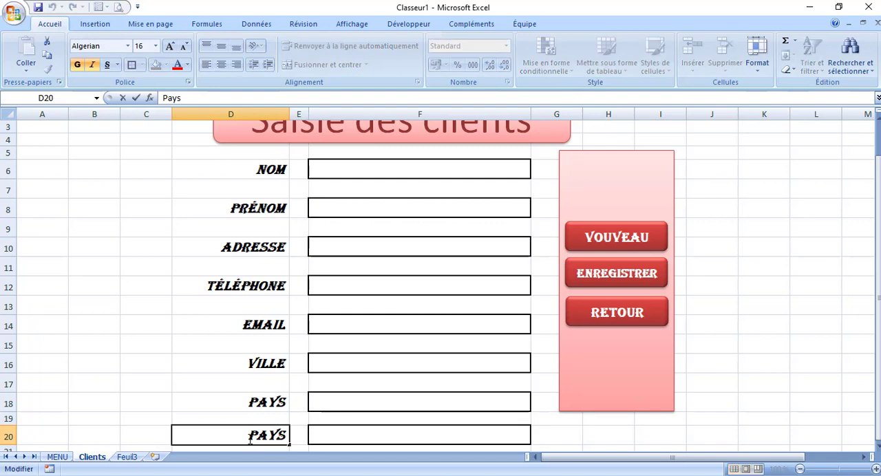
drag(250, 441, 289, 433)
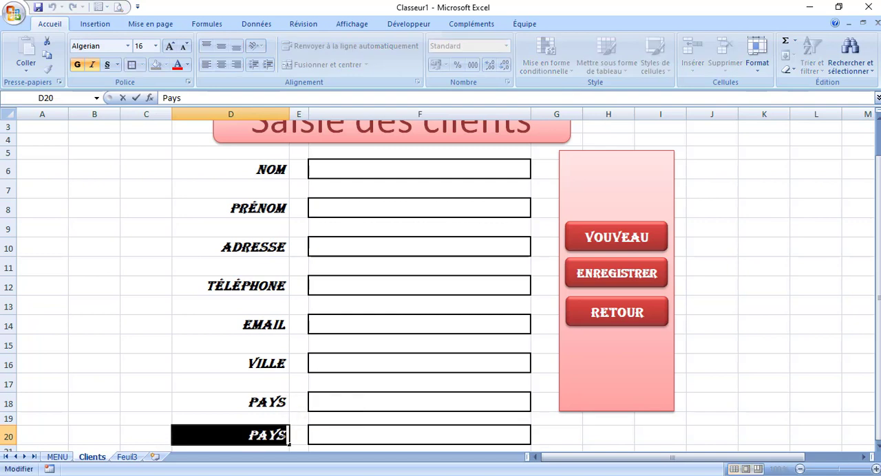
text(Date de)
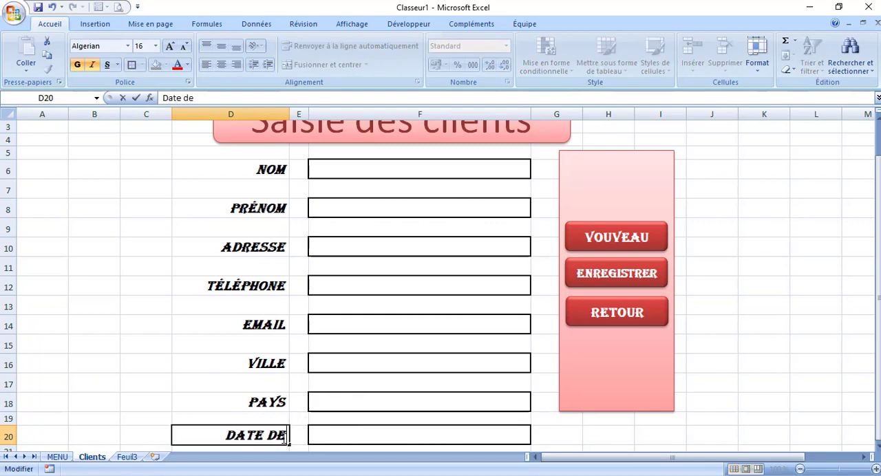
text( naissance)
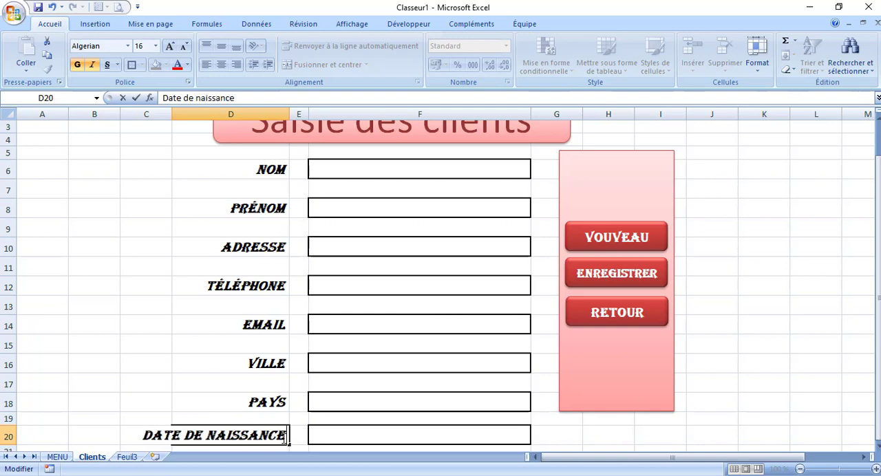
click(175, 358)
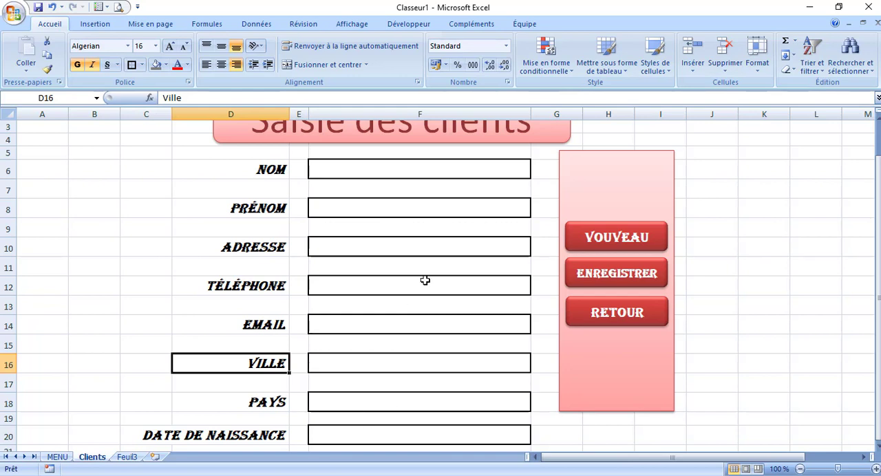
click(404, 169)
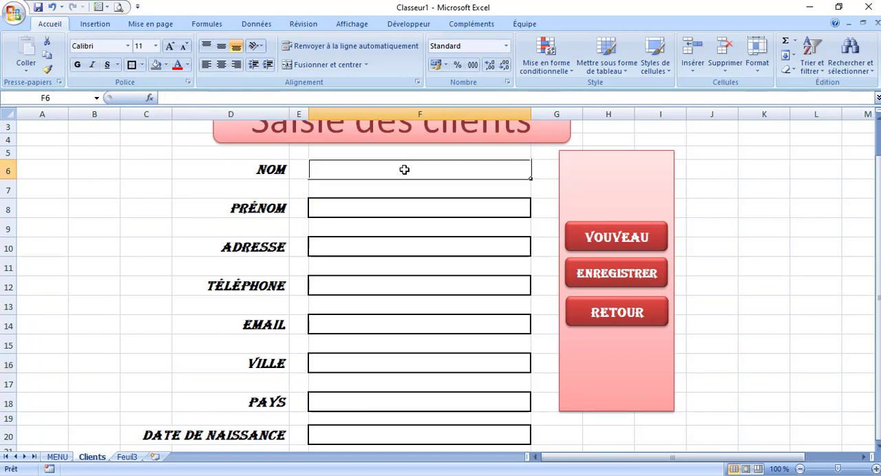
click(379, 208)
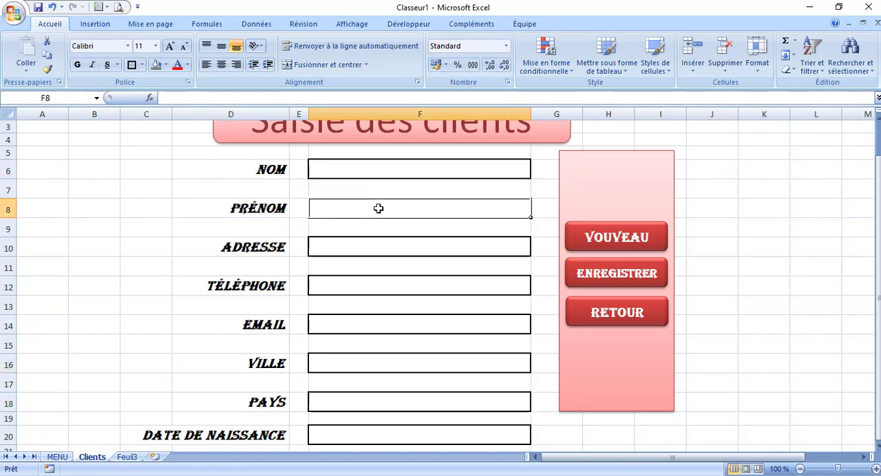
click(352, 247)
click(342, 284)
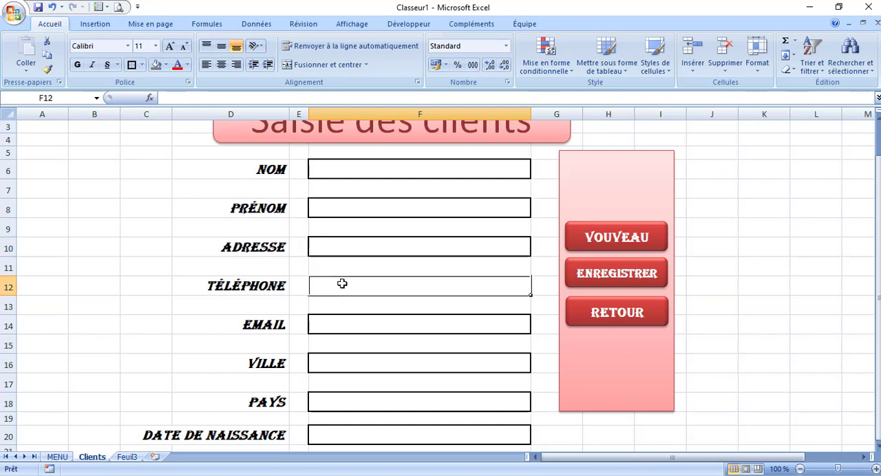
click(507, 47)
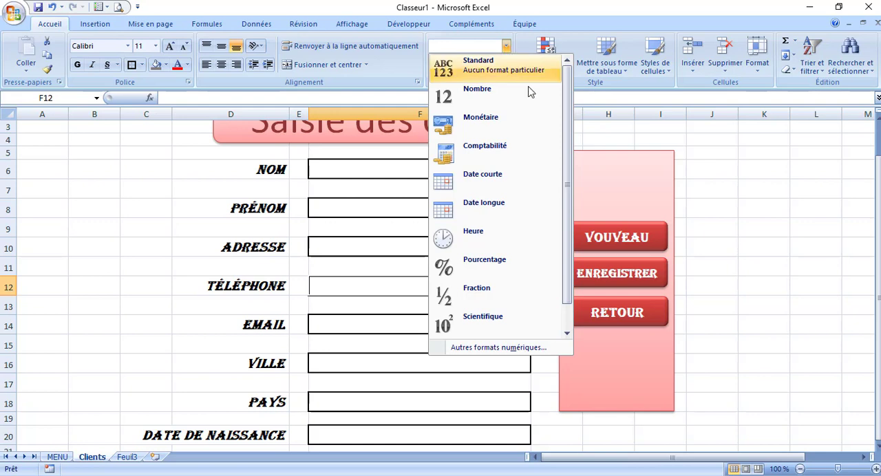
drag(570, 129, 566, 167)
click(297, 343)
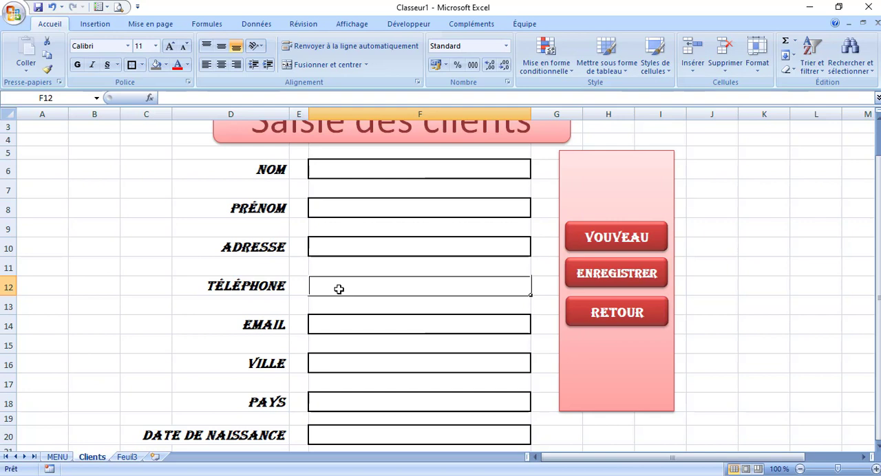
click(331, 433)
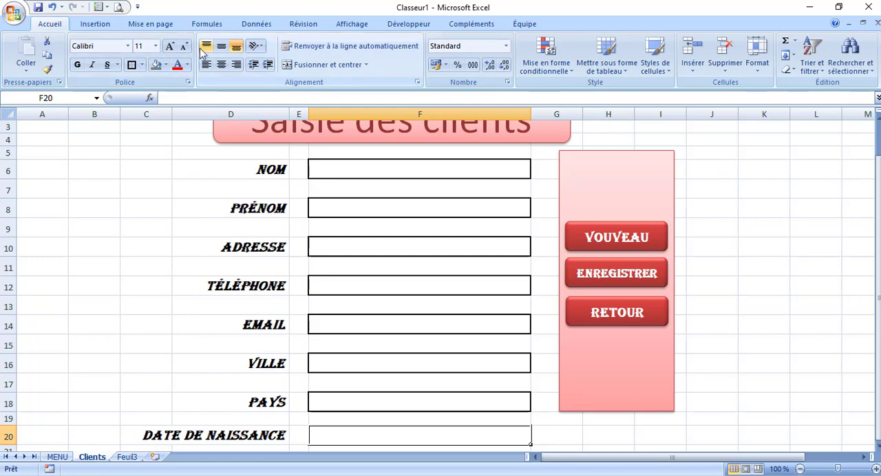
click(253, 25)
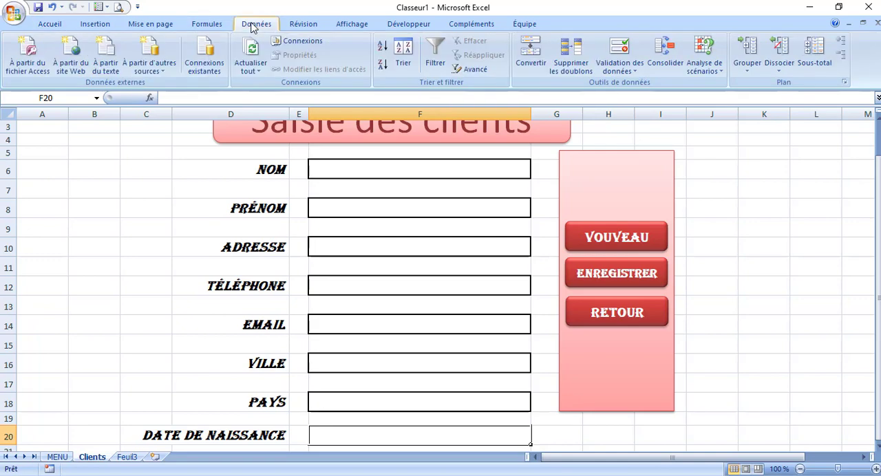
click(623, 47)
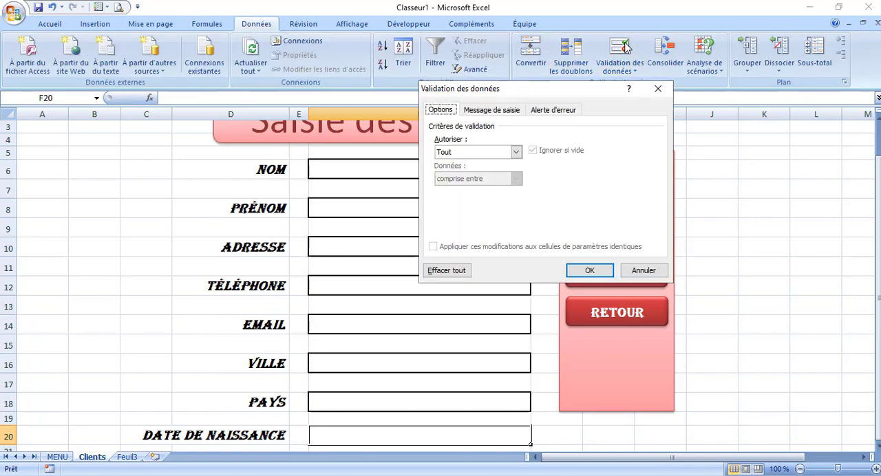
click(516, 151)
click(460, 198)
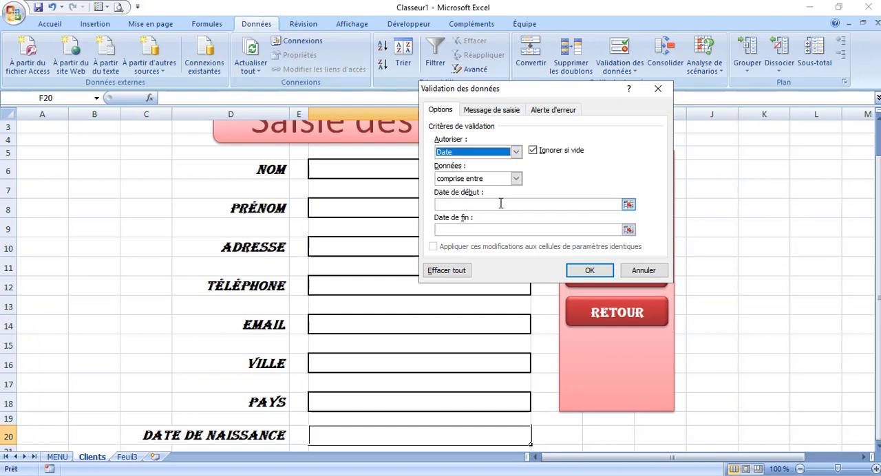
click(517, 178)
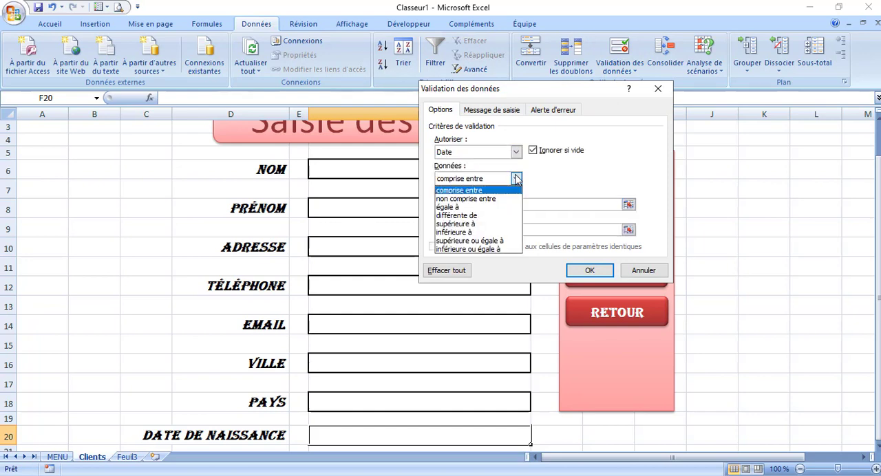
click(475, 243)
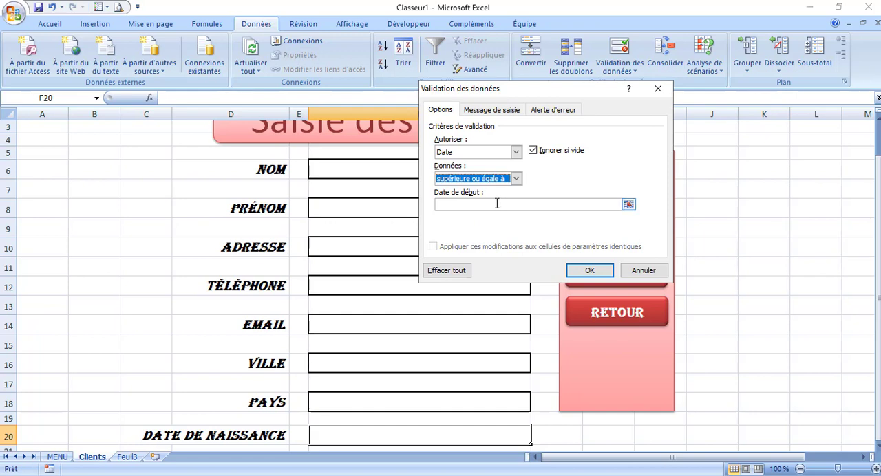
click(497, 204)
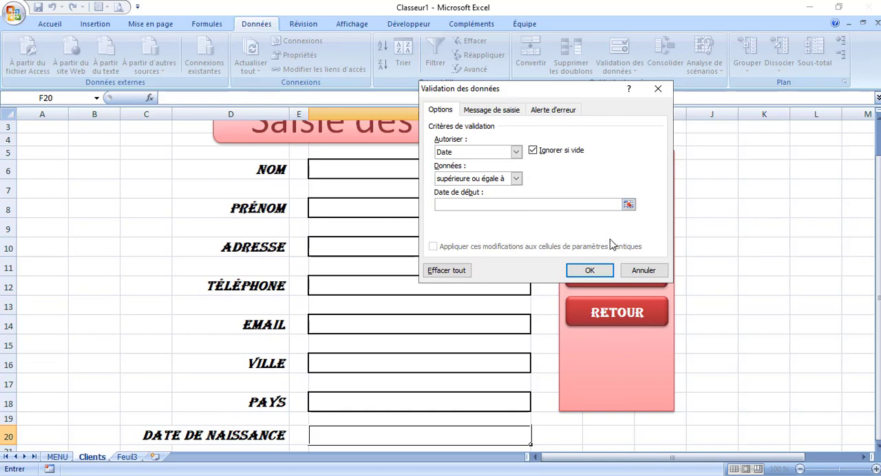
click(647, 274)
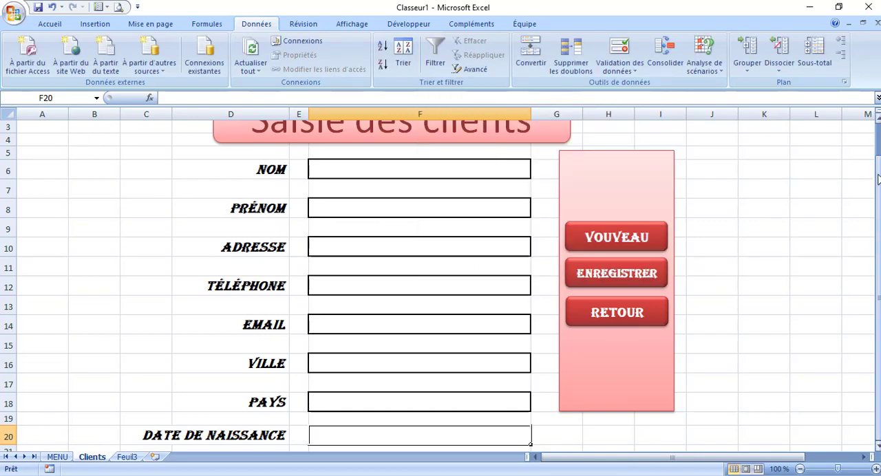
Enter the formula =AUJOURDHUI() in cell A1 of the Clients sheet
drag(877, 179, 878, 167)
click(44, 128)
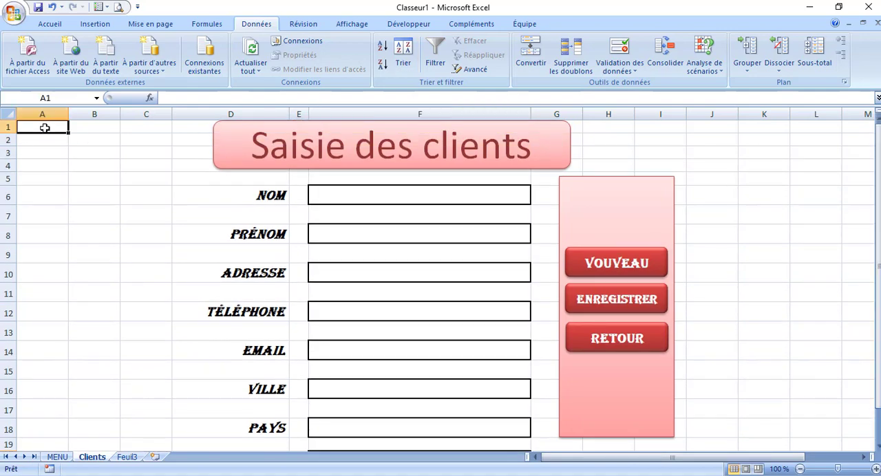
text(=)
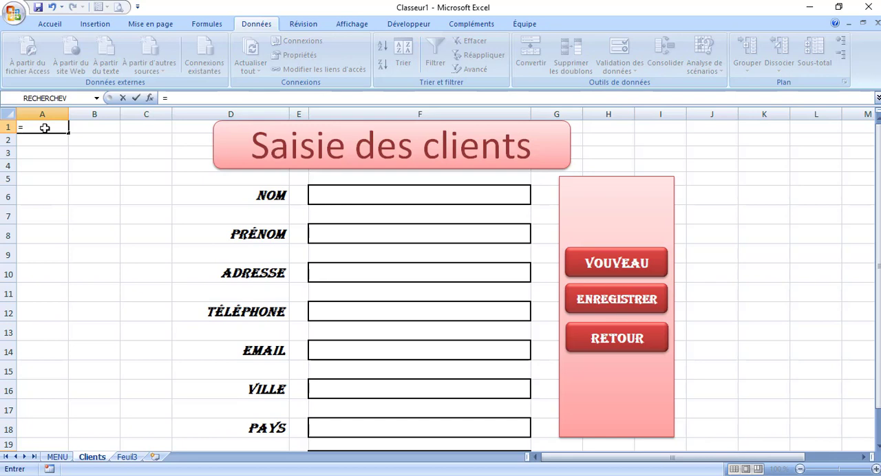
text(au)
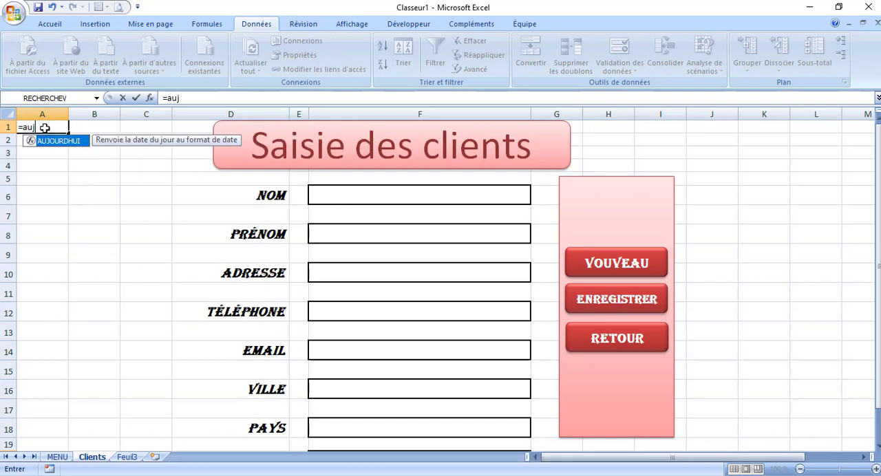
text(j)
key(Tab)
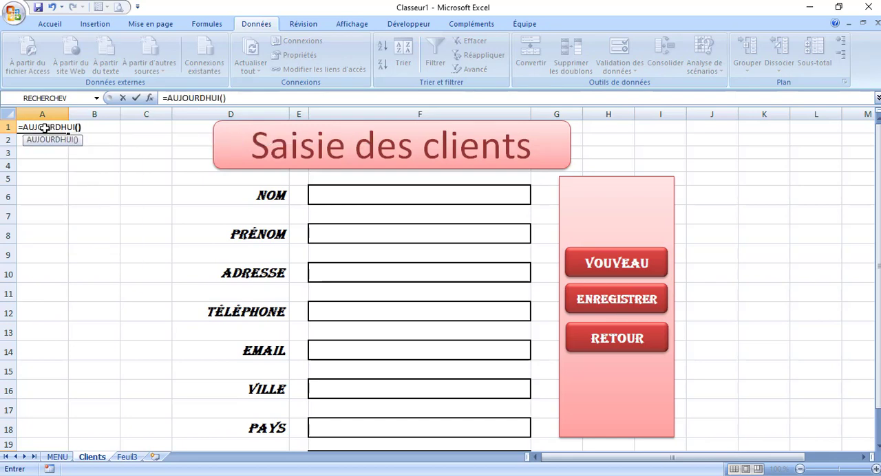
key(Return)
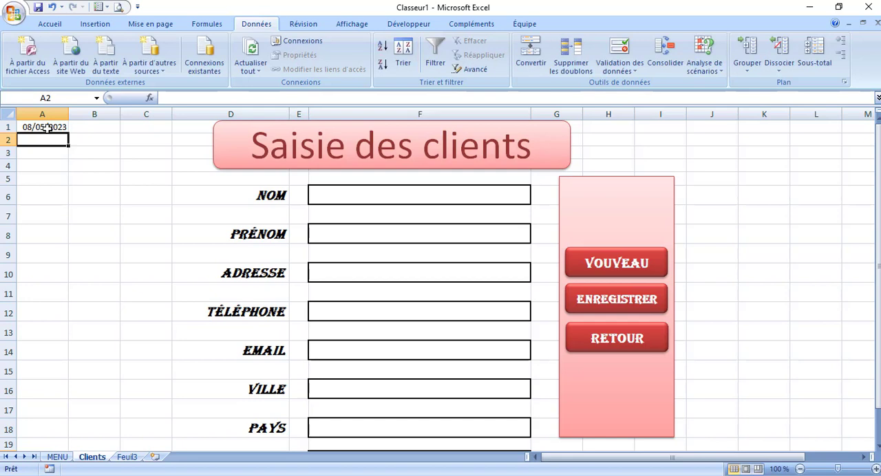
click(47, 128)
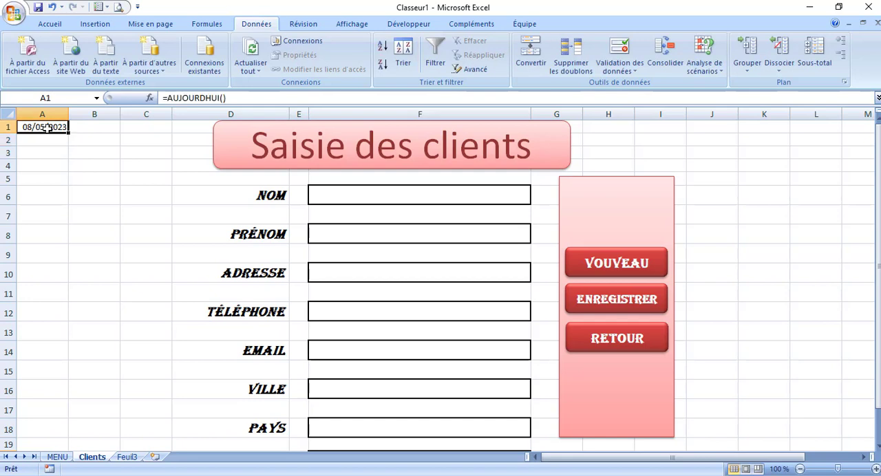
Set up data validation on the Date de naissance field F20, allowing a Date with the condition "supérieure ou égale à"
click(330, 445)
right_click(330, 445)
click(817, 227)
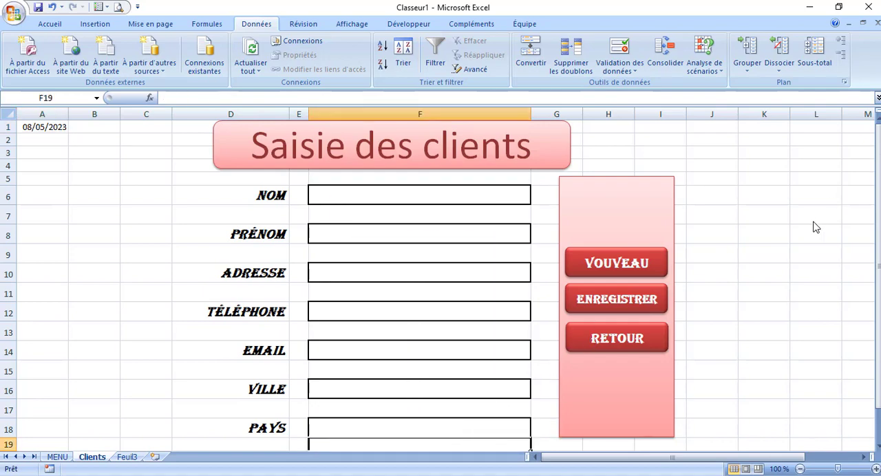
drag(878, 217, 878, 227)
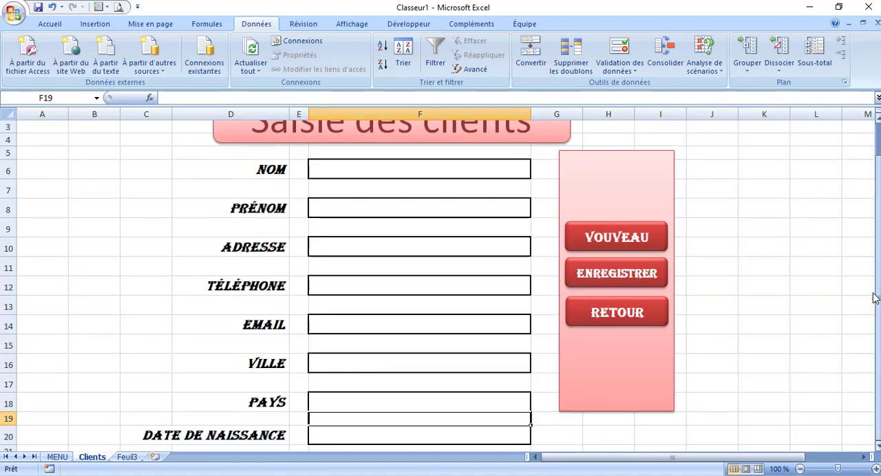
click(362, 438)
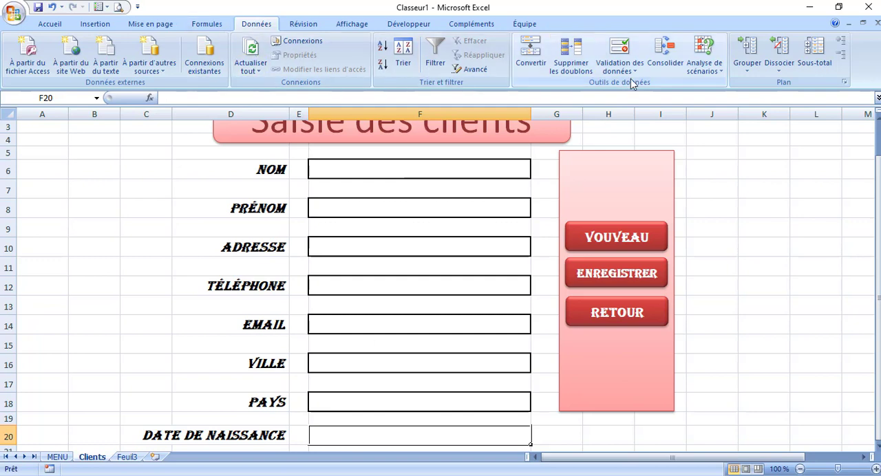
click(619, 52)
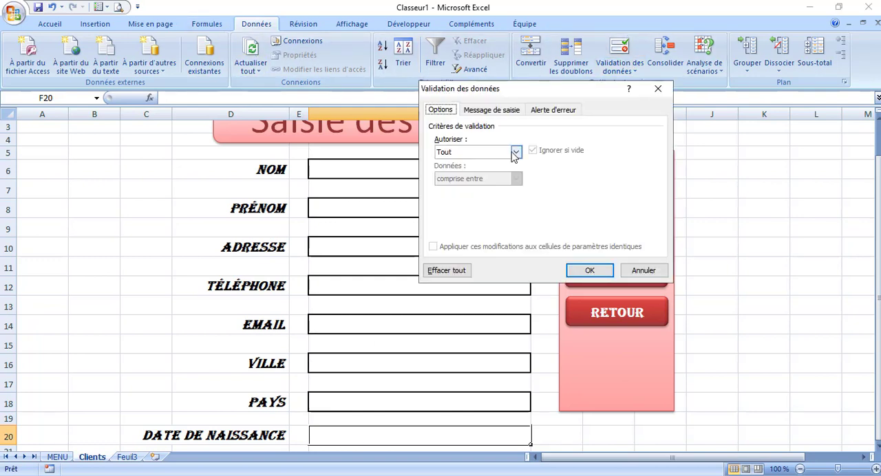
click(516, 153)
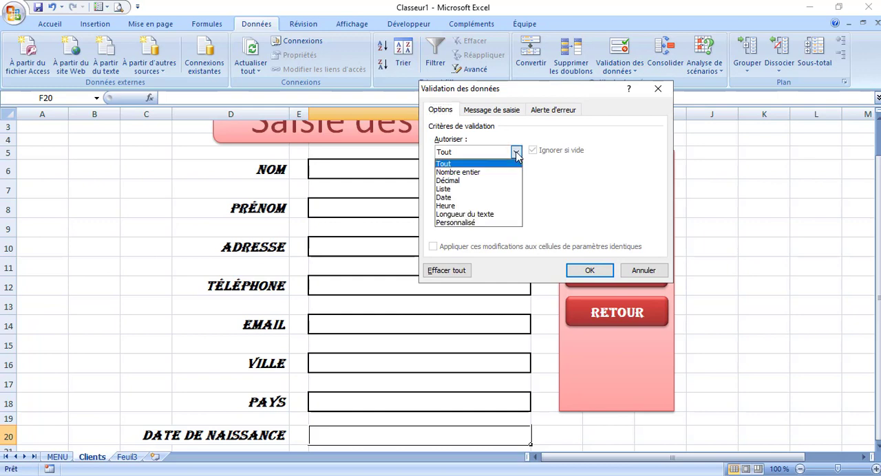
click(471, 197)
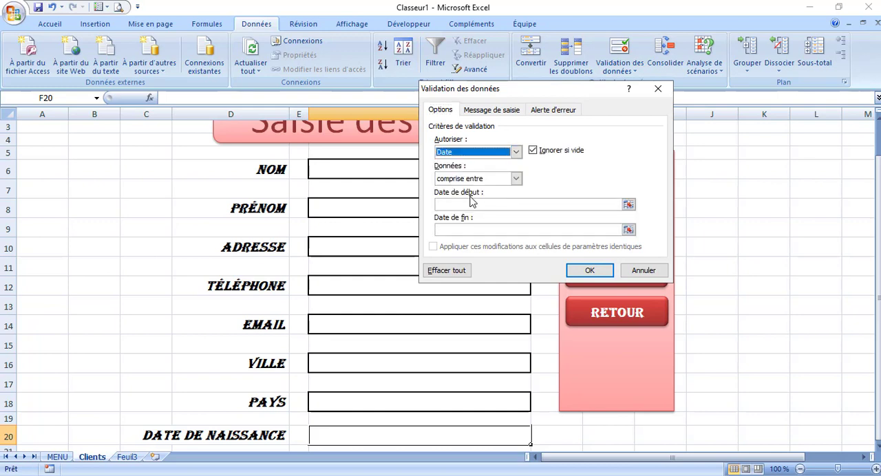
click(473, 205)
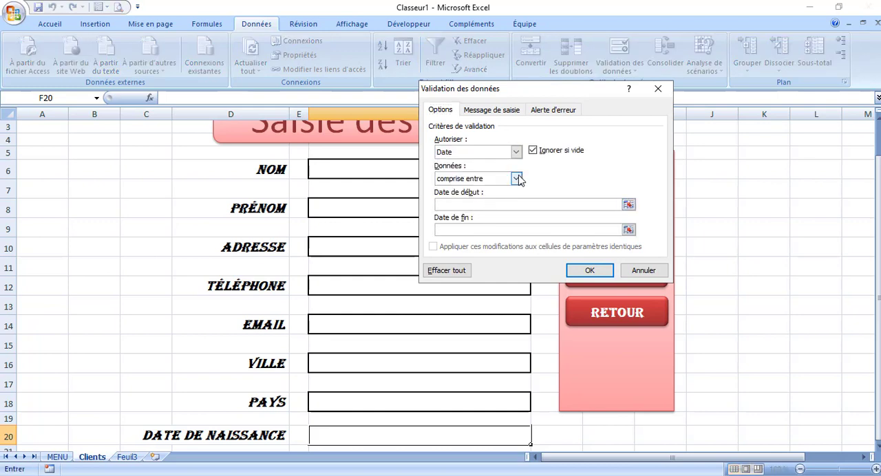
click(517, 178)
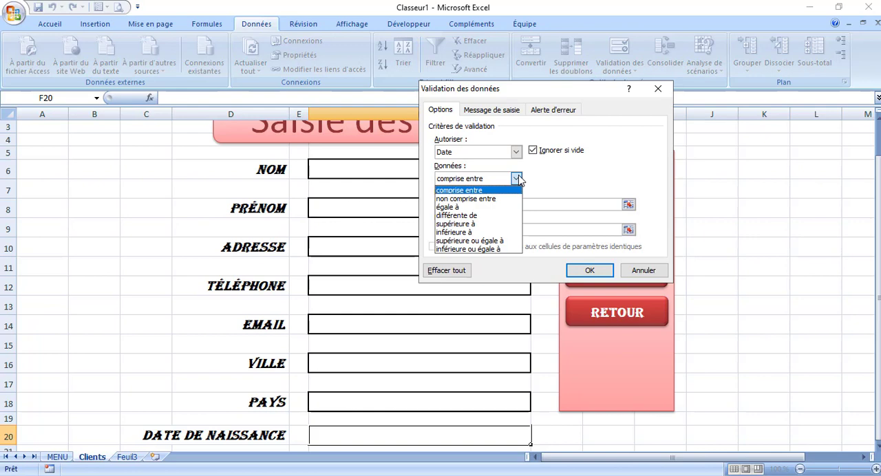
click(473, 242)
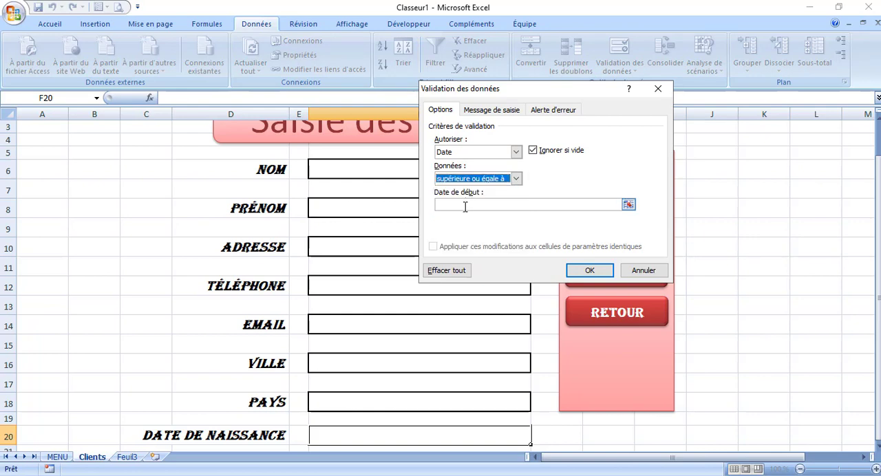
Set the validation rule's start date to =A1 and apply the rule
click(466, 206)
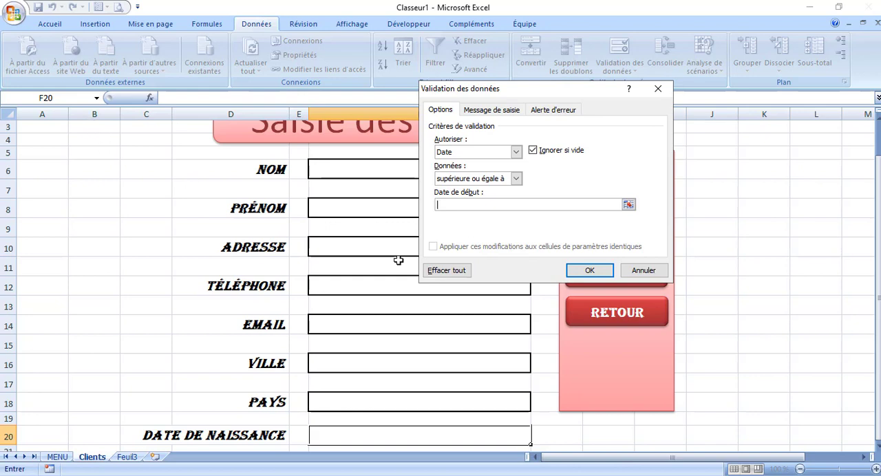
click(580, 458)
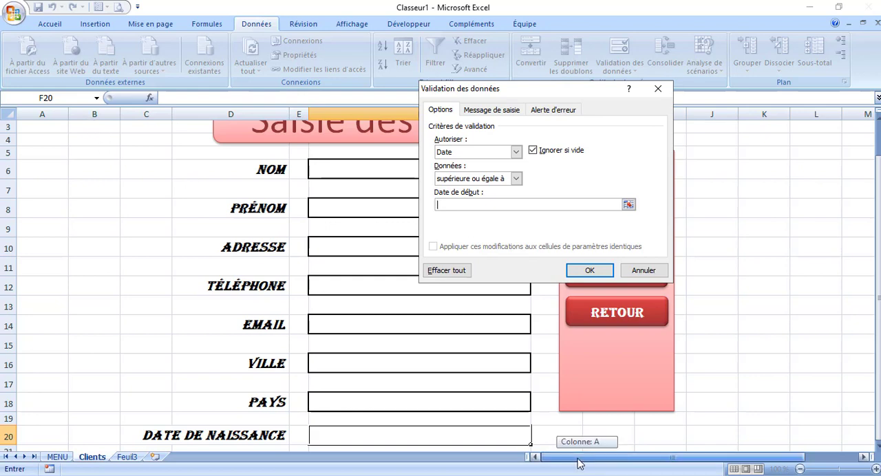
click(879, 259)
drag(879, 258, 879, 254)
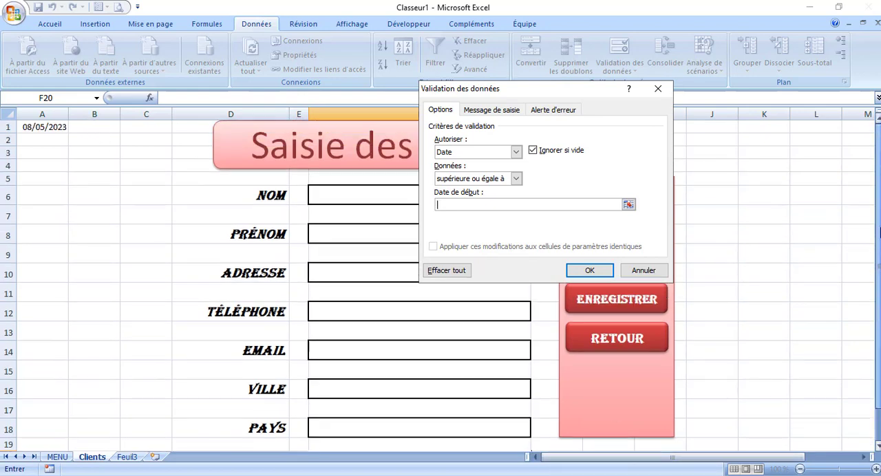
click(48, 127)
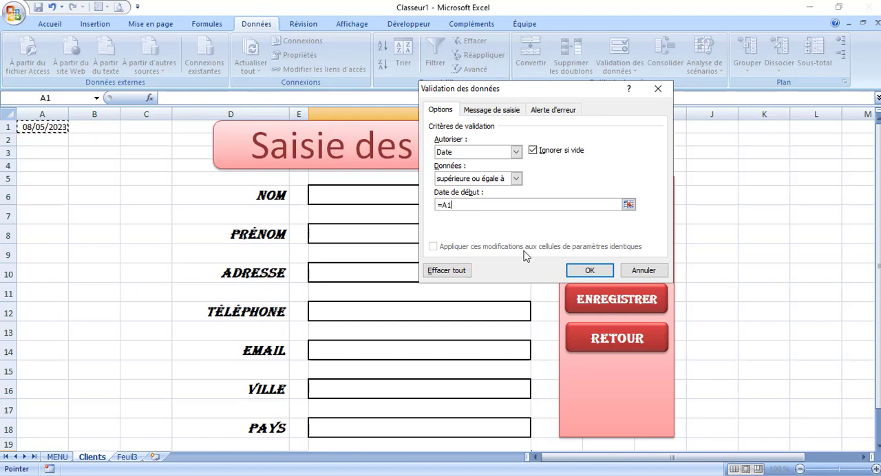
click(587, 271)
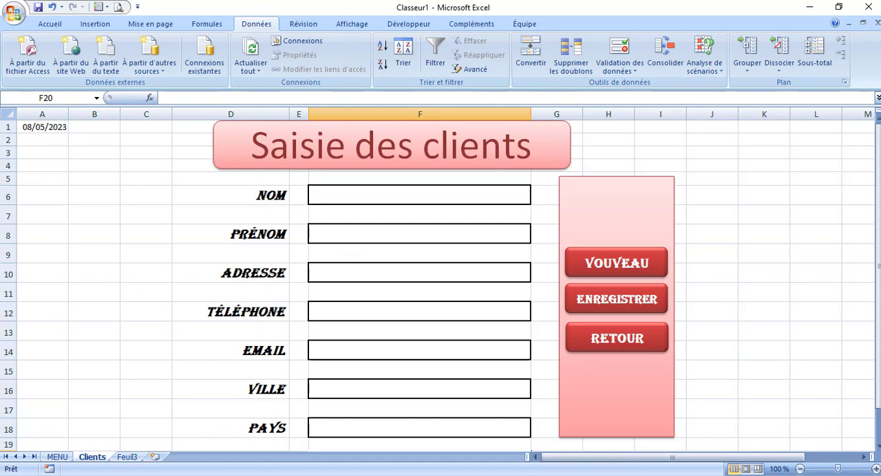
Rename the Feuil3 sheet as "references"
click(128, 457)
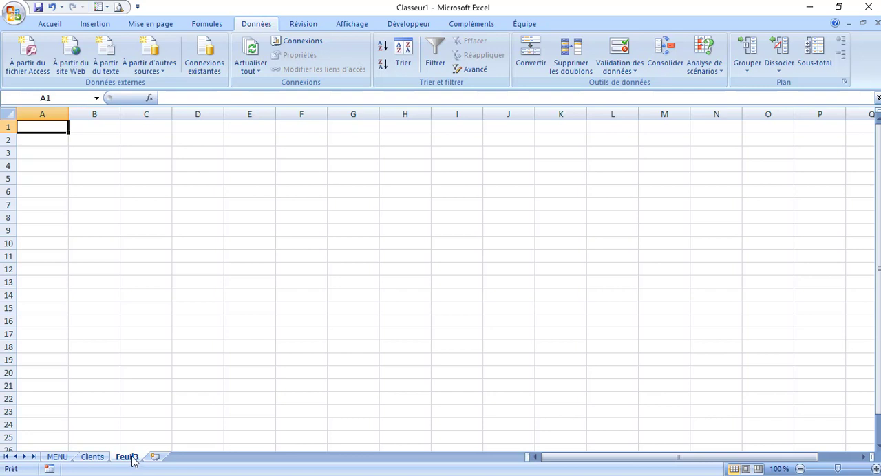
right_click(134, 459)
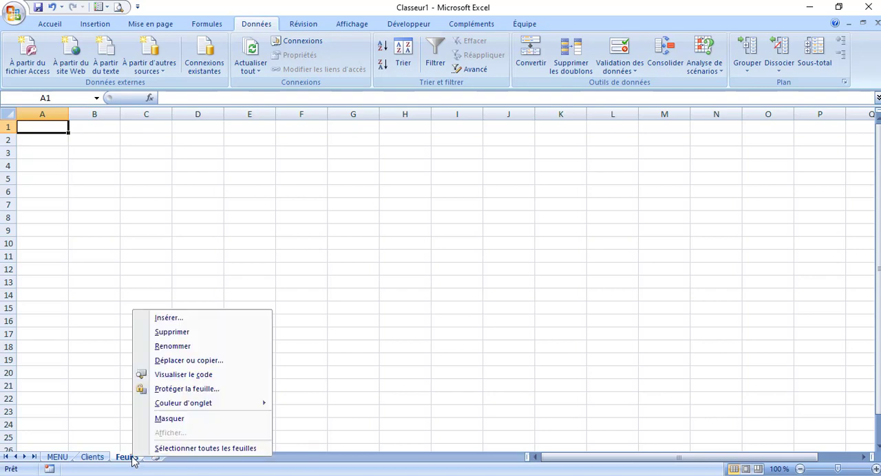
click(185, 350)
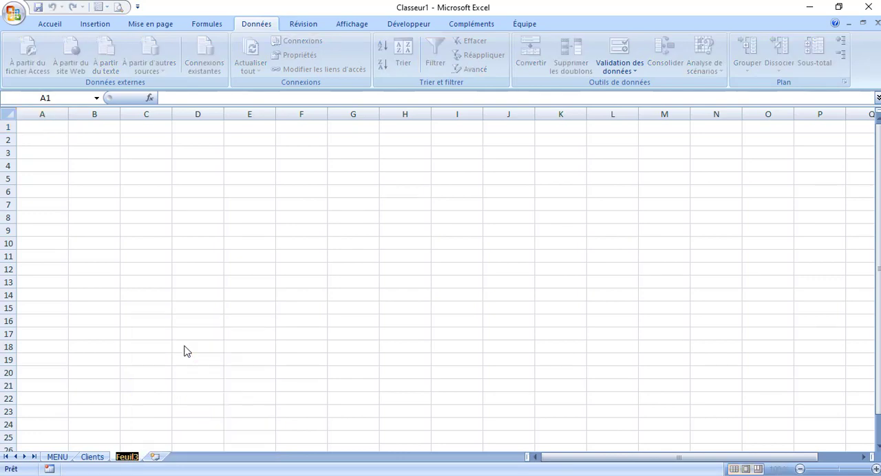
text(refe)
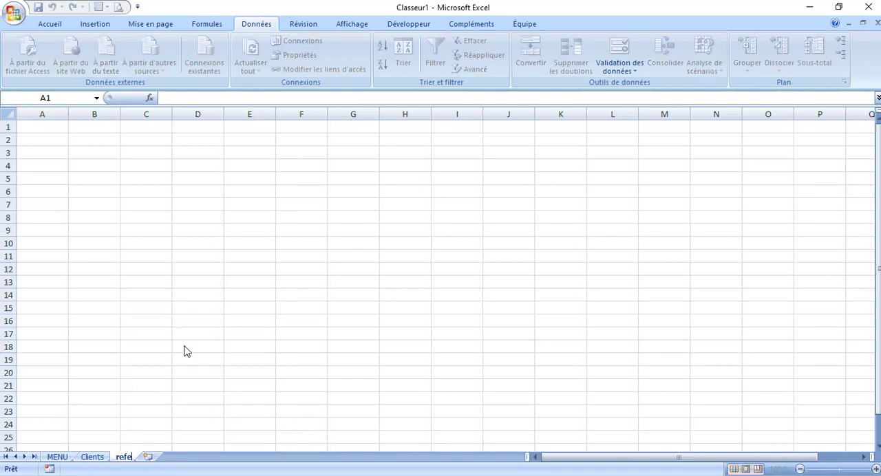
text(rences)
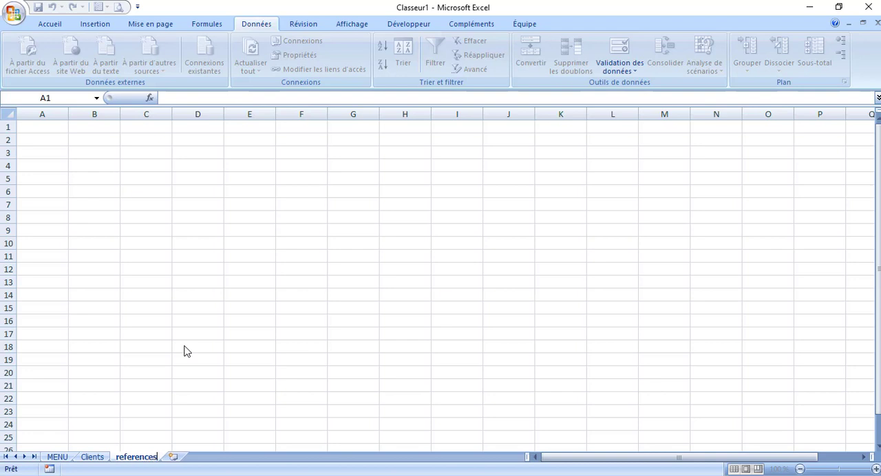
click(219, 269)
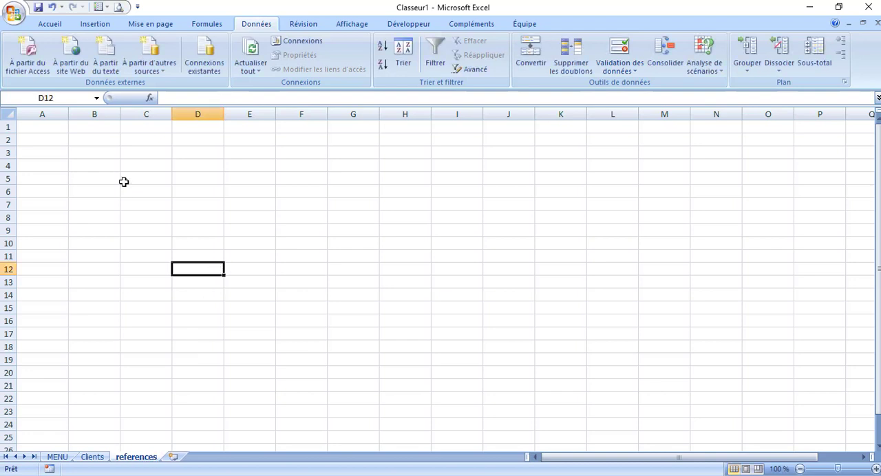
Enter the header "Villes" in B5 of the references sheet, with Casablanca in B6 and Rabat in B7
click(87, 179)
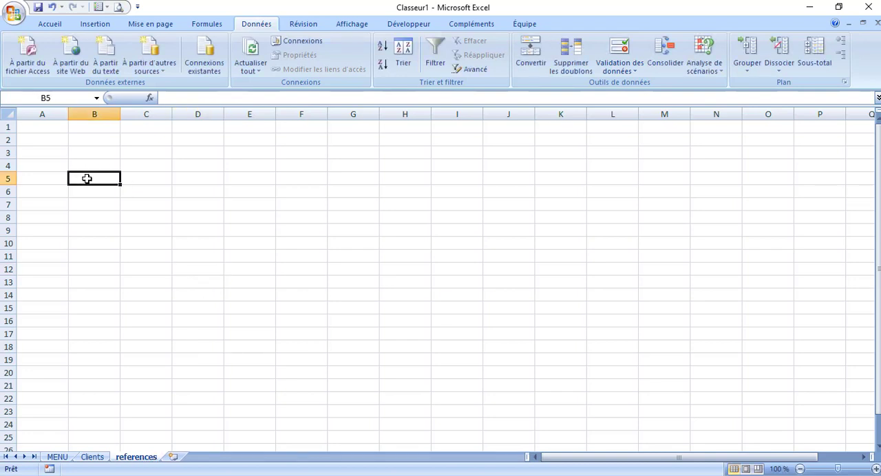
text(Villes)
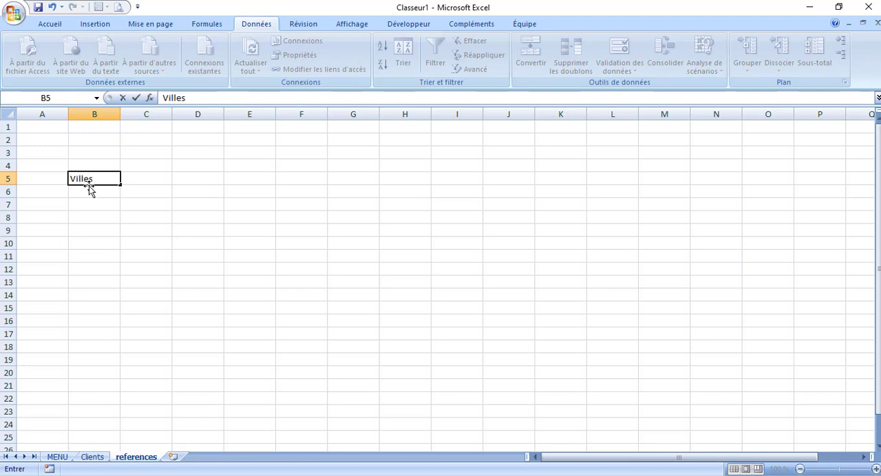
click(88, 191)
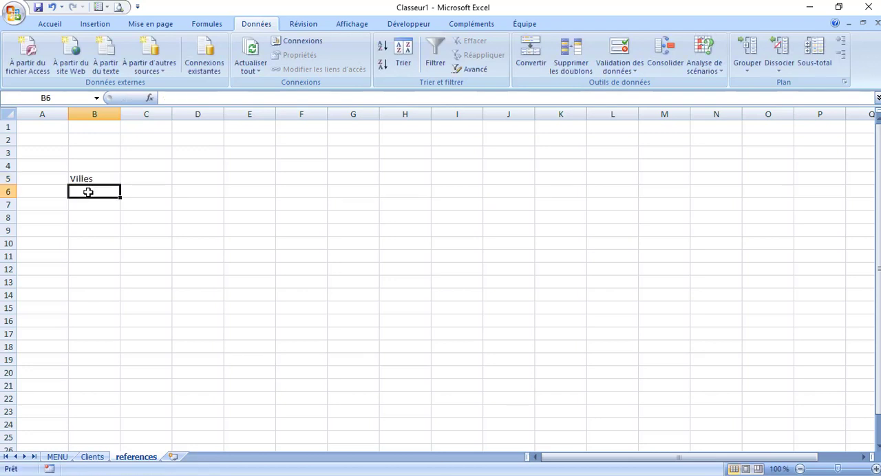
text(Casa)
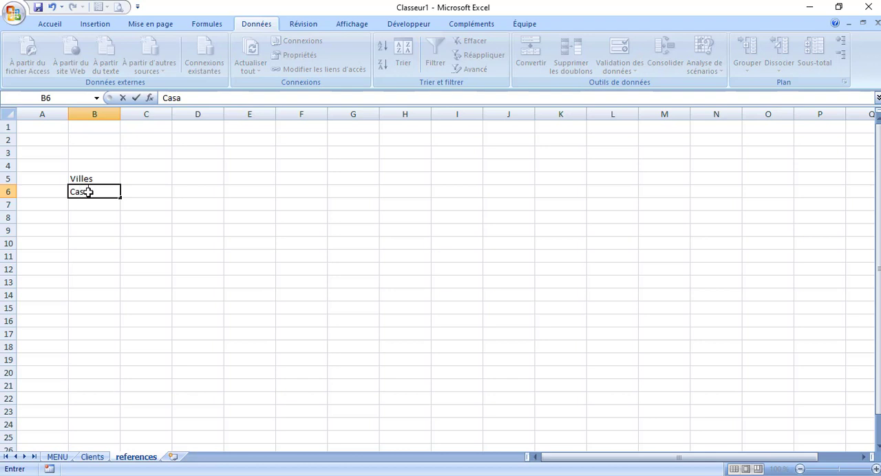
text(blanca)
key(Return)
text(Rabat)
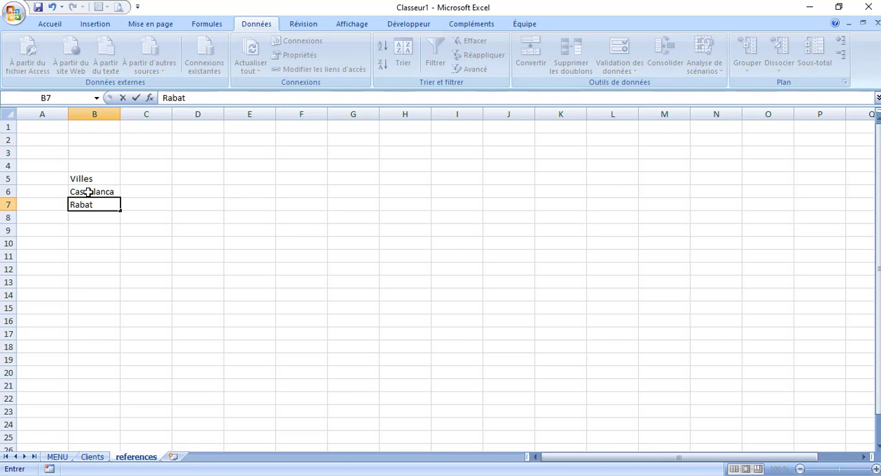
key(Return)
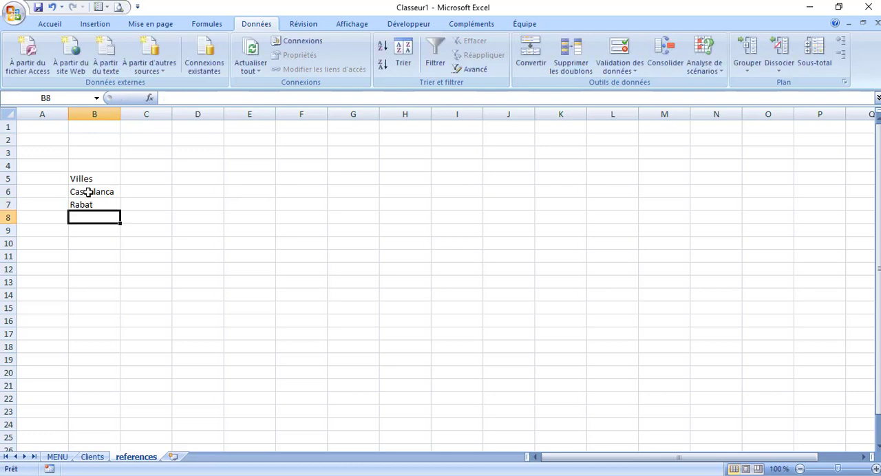
Add "Libreville" in B8 as the third city under the Villes header
text(Libt)
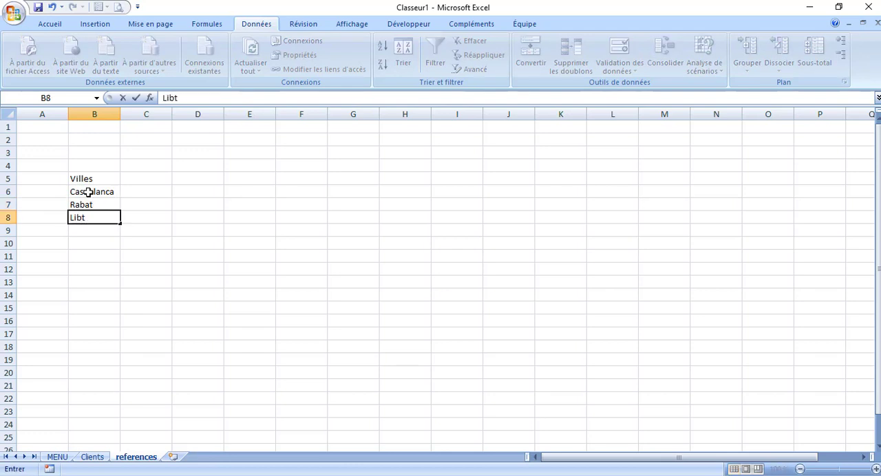
key(BackSpace)
text(re ville)
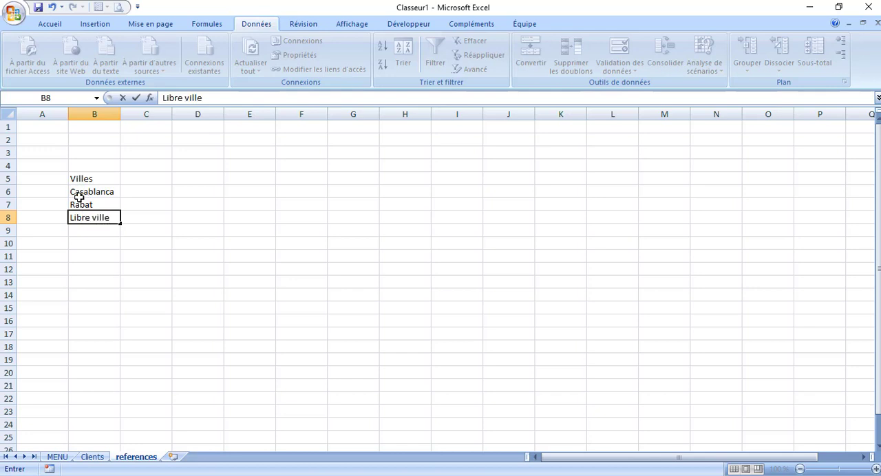
click(95, 218)
key(BackSpace)
click(93, 232)
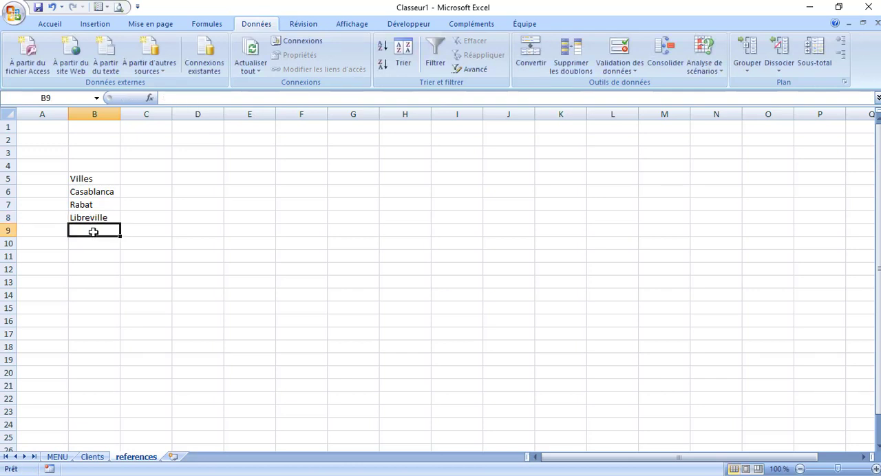
Add "Fese" in B9 and "Paris" in B10 to extend the city list under Villes
text(Fse)
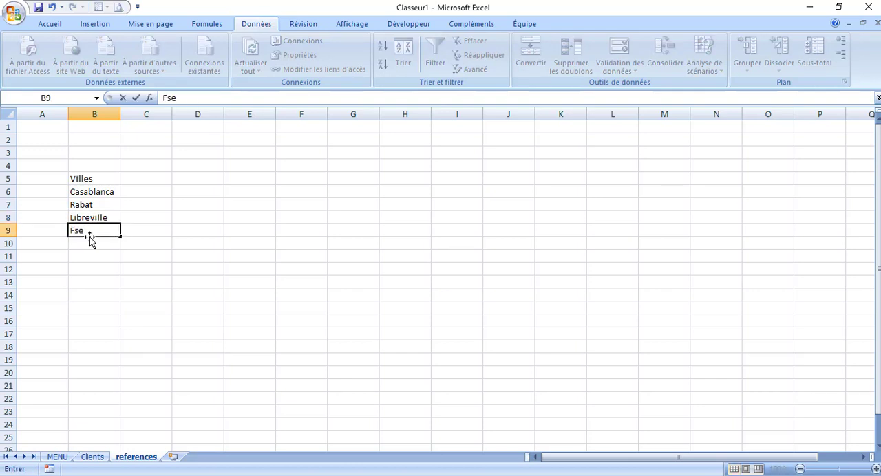
key(BackSpace)
key(BackSpace)
text(ese)
click(88, 243)
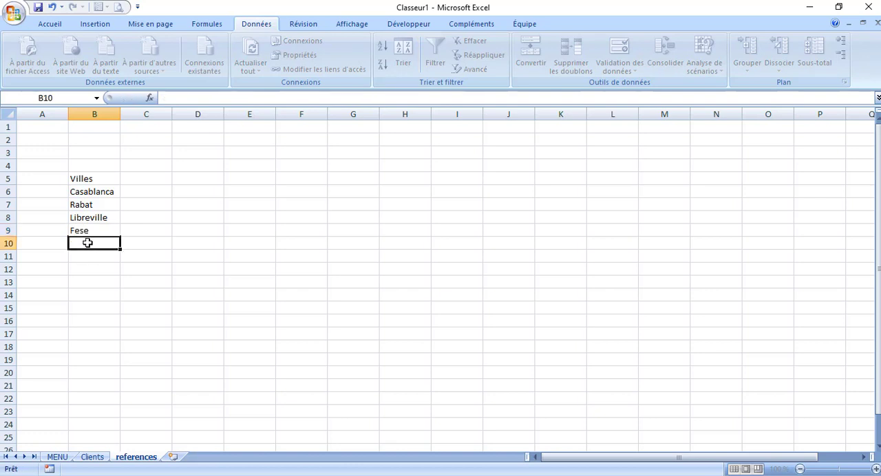
text(Paris)
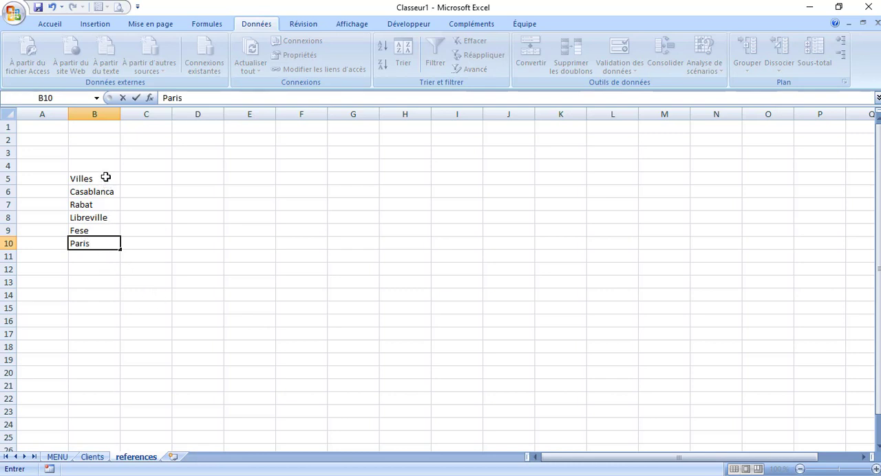
Apply all borders to the Villes list in B5:B10
drag(106, 178, 105, 245)
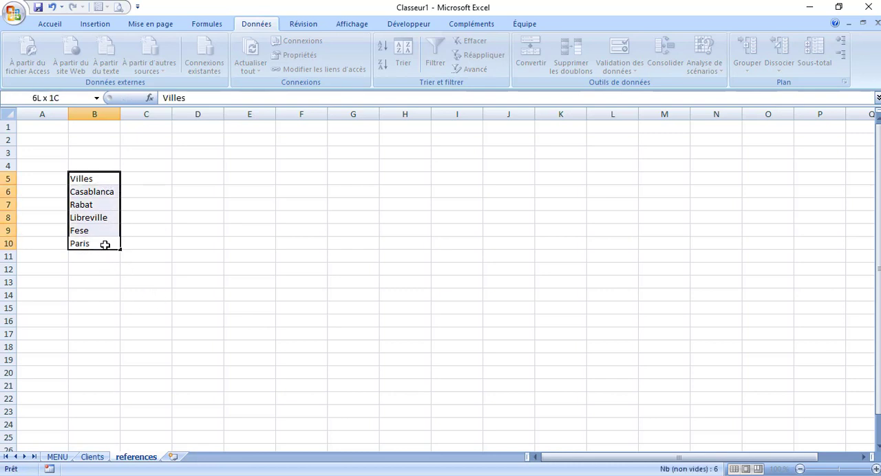
click(50, 24)
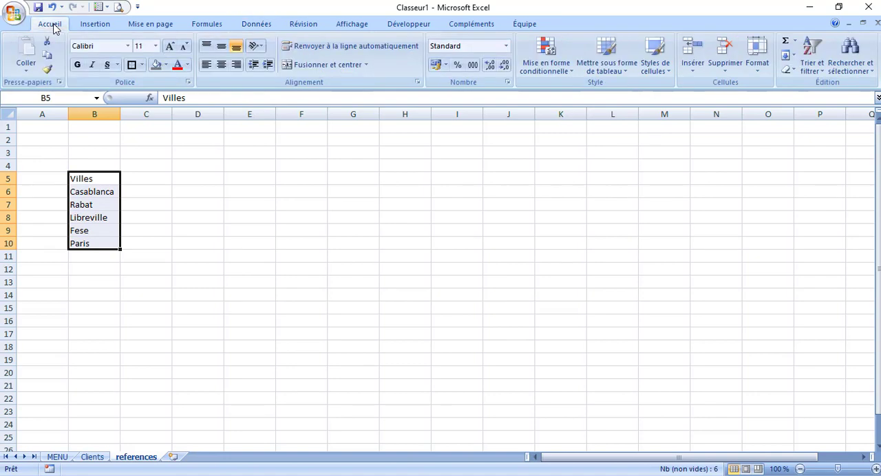
click(141, 65)
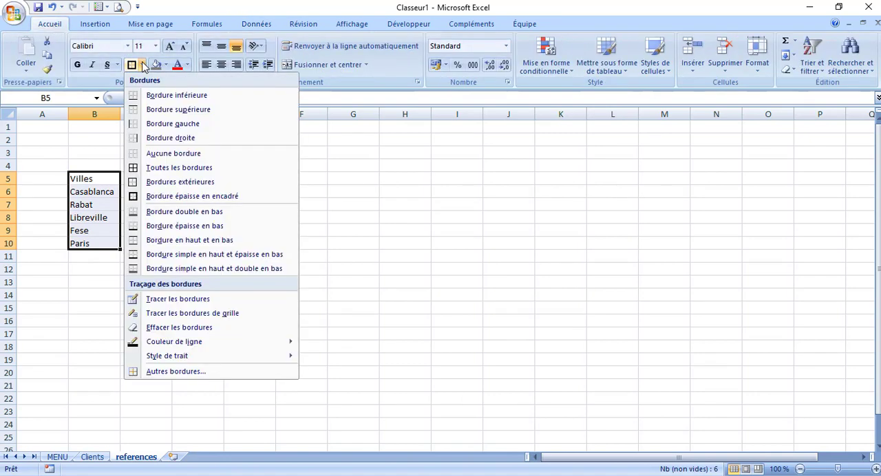
click(165, 168)
click(198, 294)
Enter the header "Pays" in D5, with "Maroc" in D6 and "France" in D7
click(206, 180)
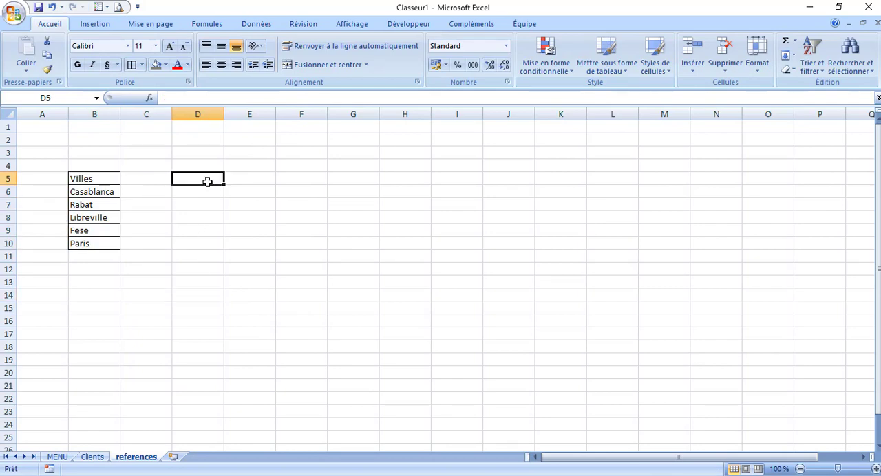
text(P)
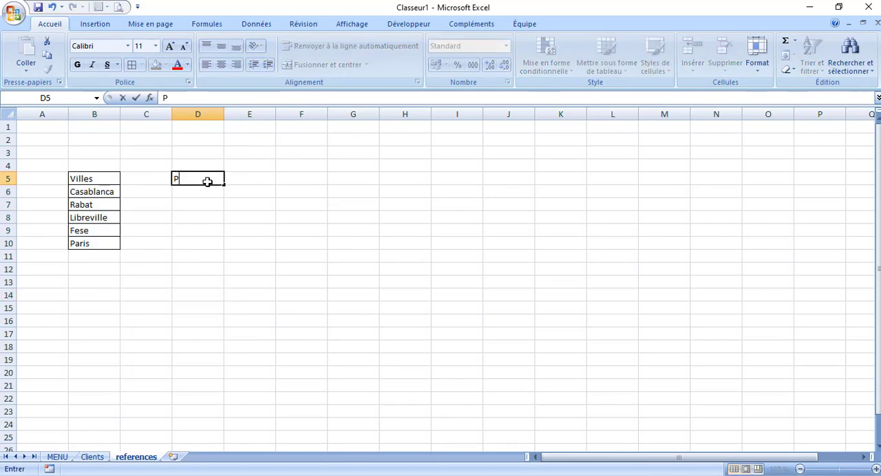
text(ays)
click(196, 192)
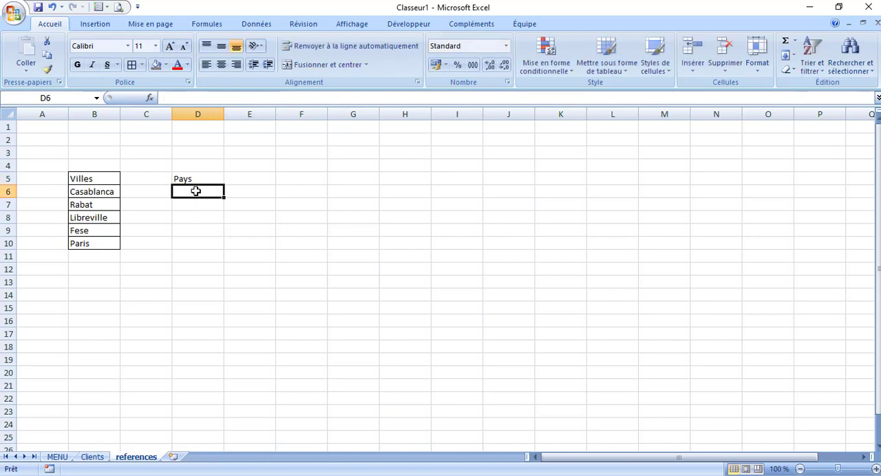
text(Maroc)
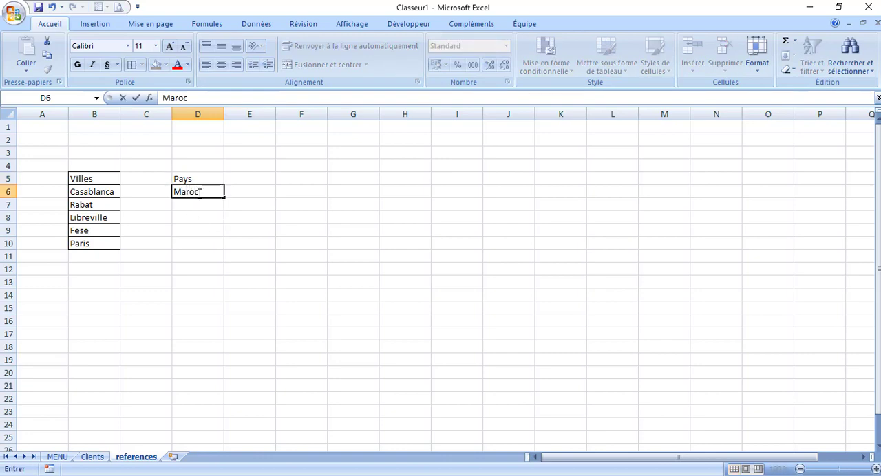
click(200, 206)
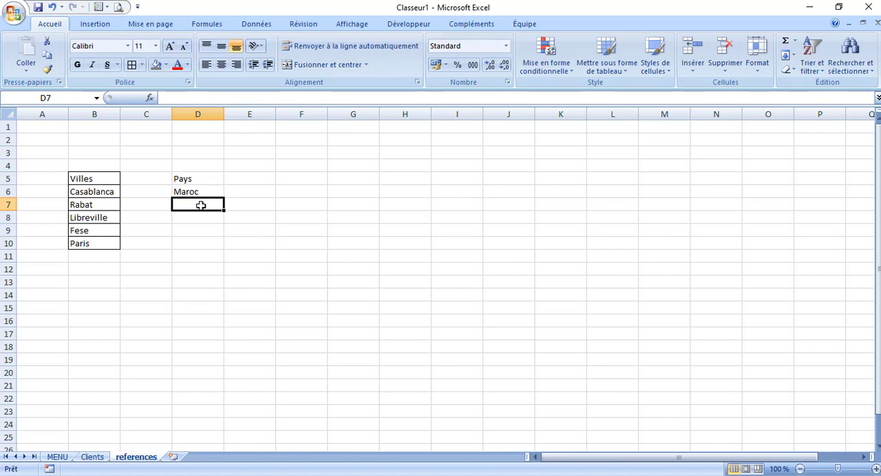
text(France)
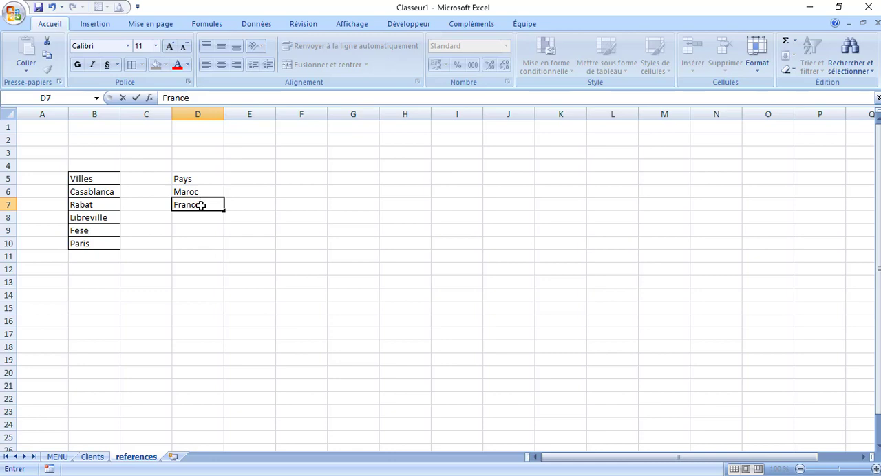
Add "Gabon" in D8 as the third country under the Pays header
click(200, 216)
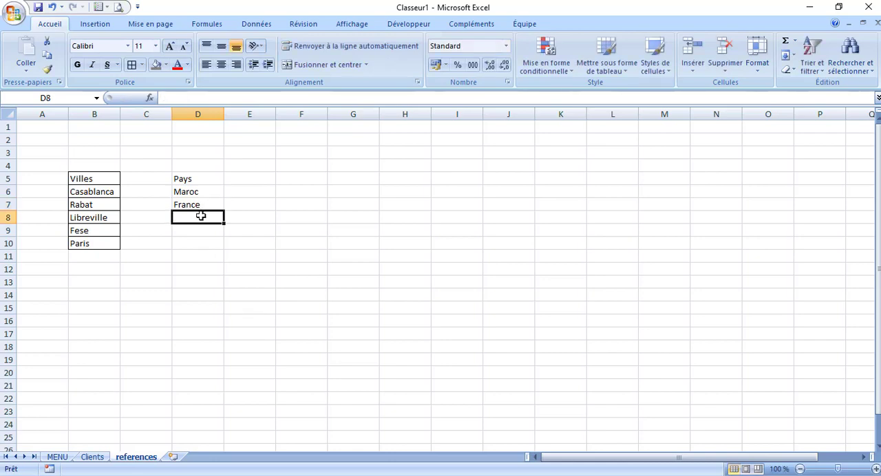
text(Came)
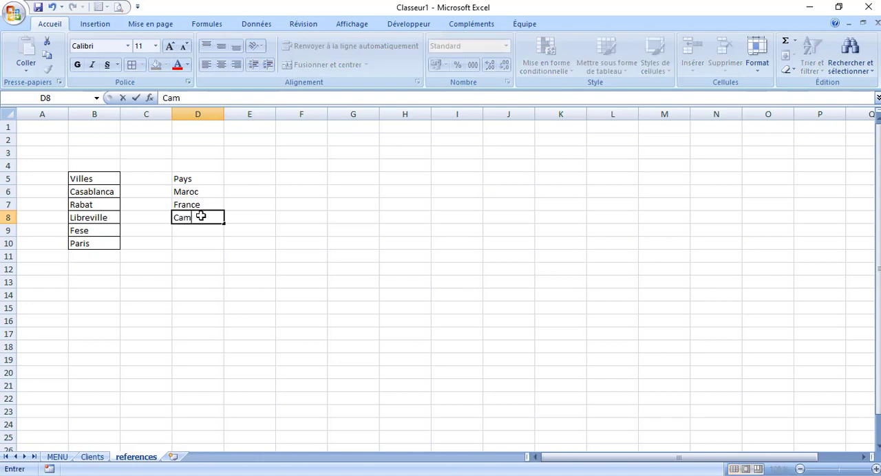
key(BackSpace)
key(BackSpace)
key(BackSpace)
key(BackSpace)
text(Gabon)
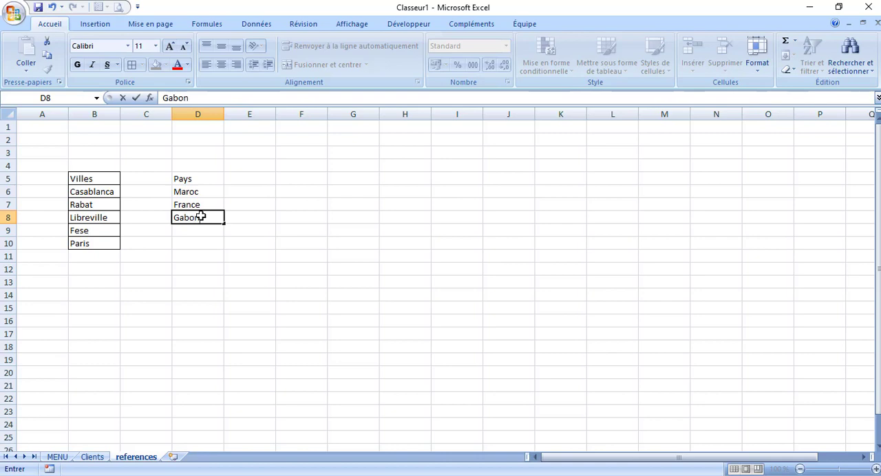
Add "cote d'ivoire" in D9 and "Sénégal" in D10 to complete the country list
click(198, 233)
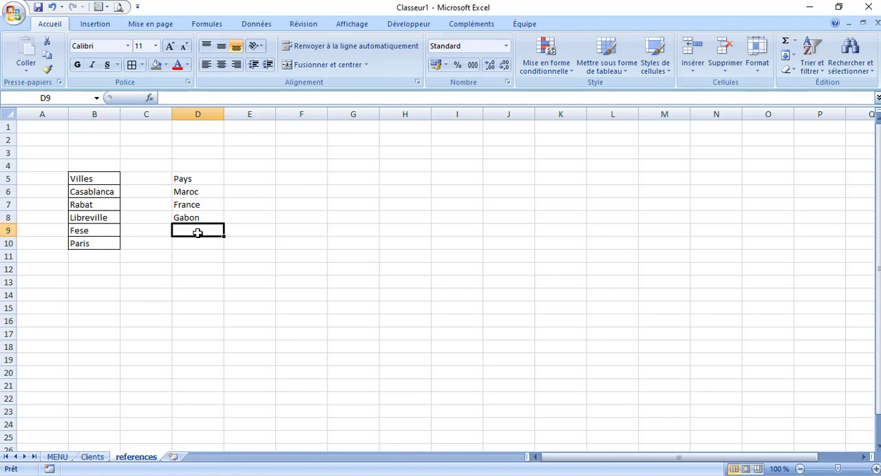
text(cote)
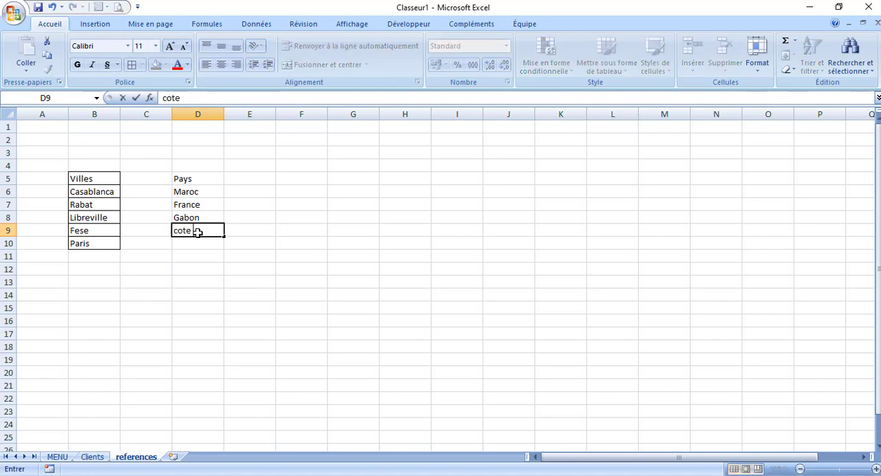
text( d'ivoire)
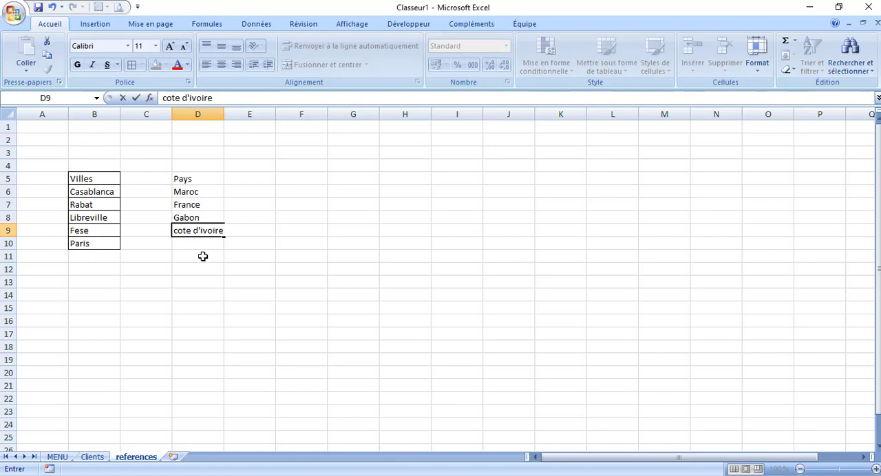
click(196, 244)
text(S)
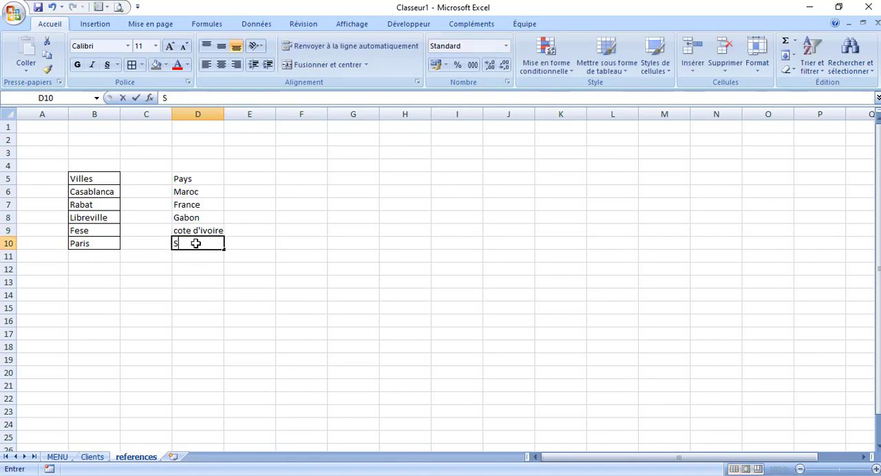
text(énég)
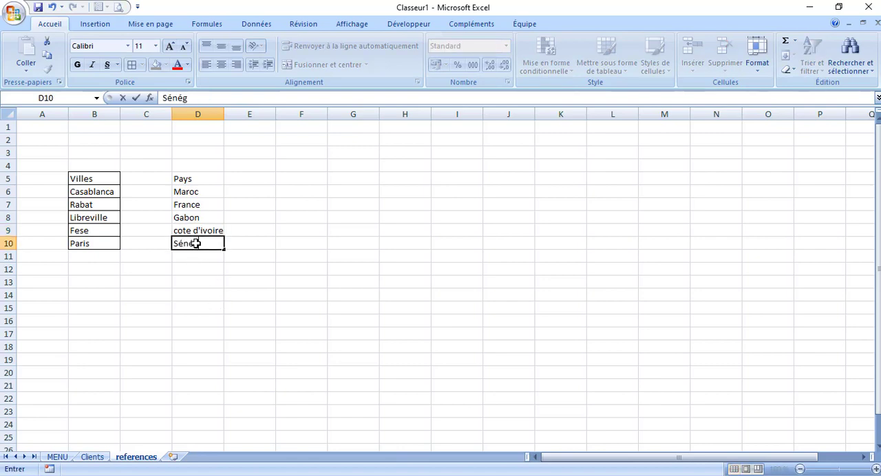
text(al)
click(191, 278)
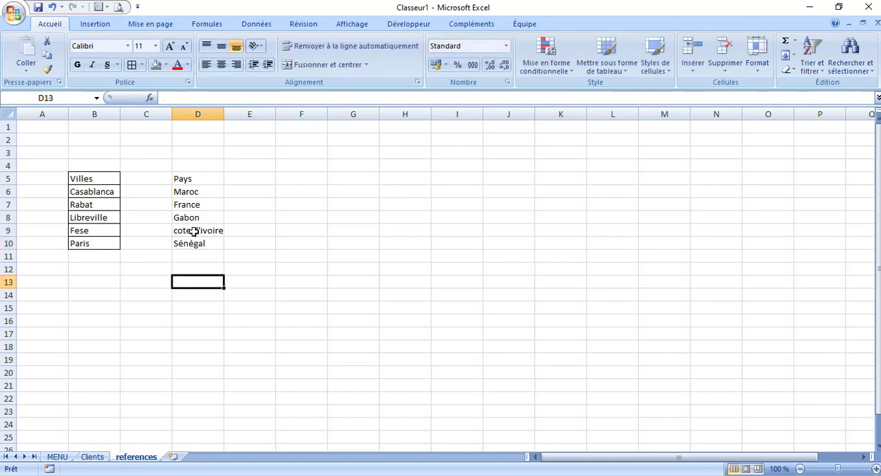
Fill the Villes header in B5 and the Pays header in D5 with dark grey
click(82, 176)
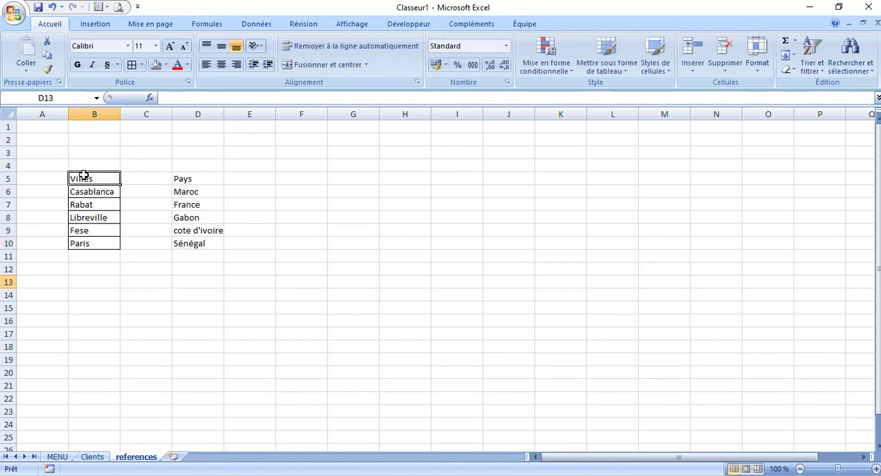
click(164, 67)
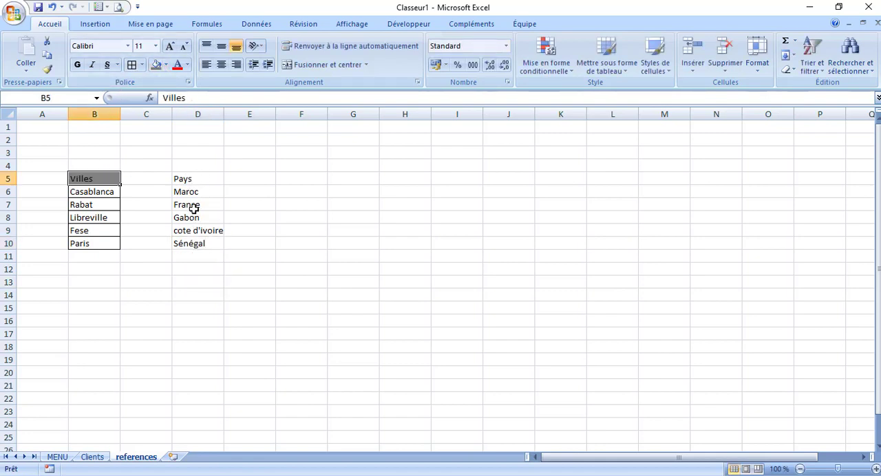
click(191, 179)
click(157, 64)
click(303, 191)
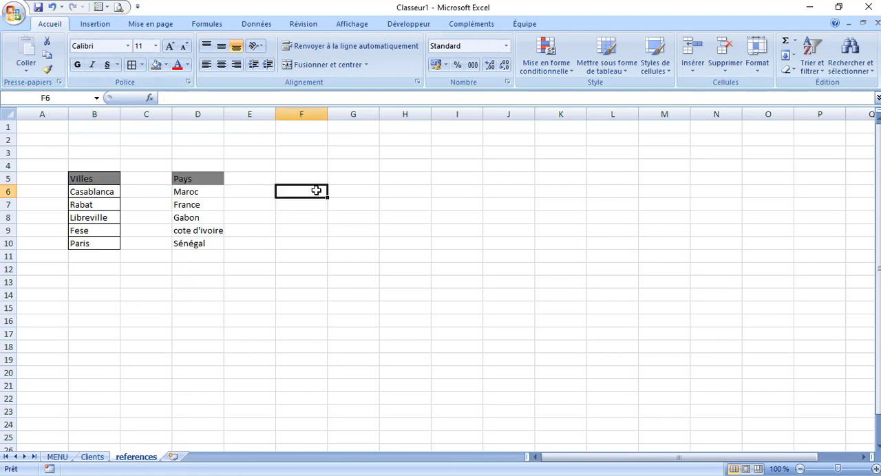
Apply all borders to the Pays list in D5:D10
drag(186, 180, 191, 243)
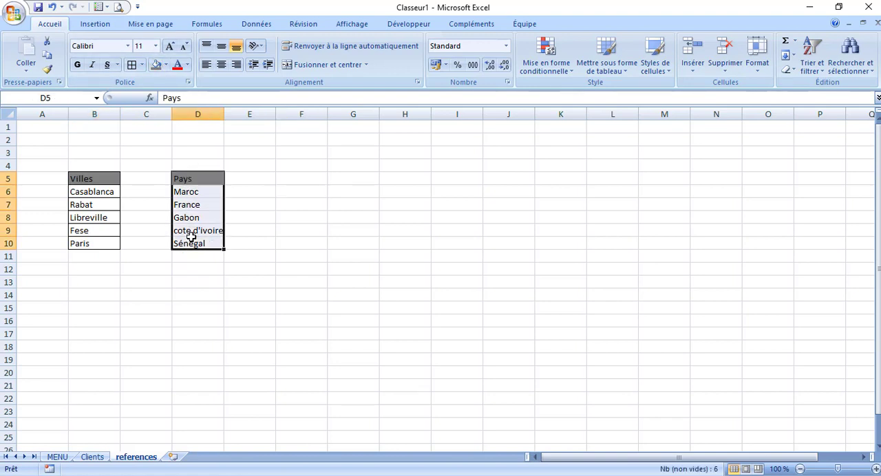
click(131, 64)
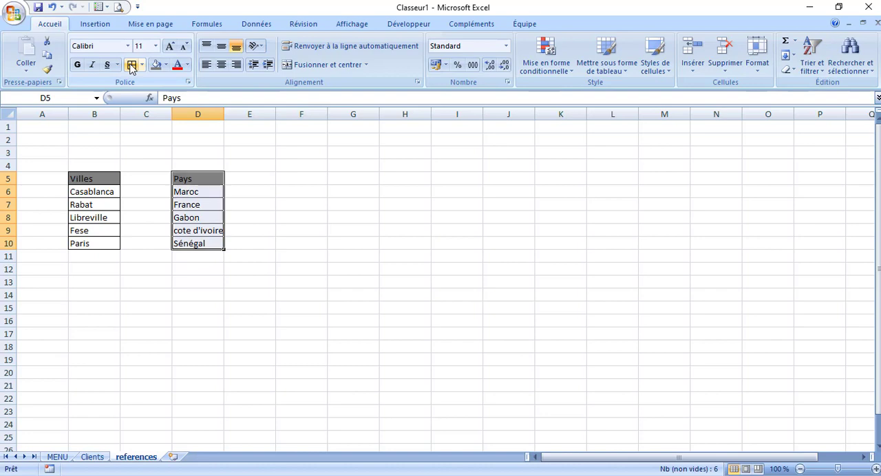
click(362, 265)
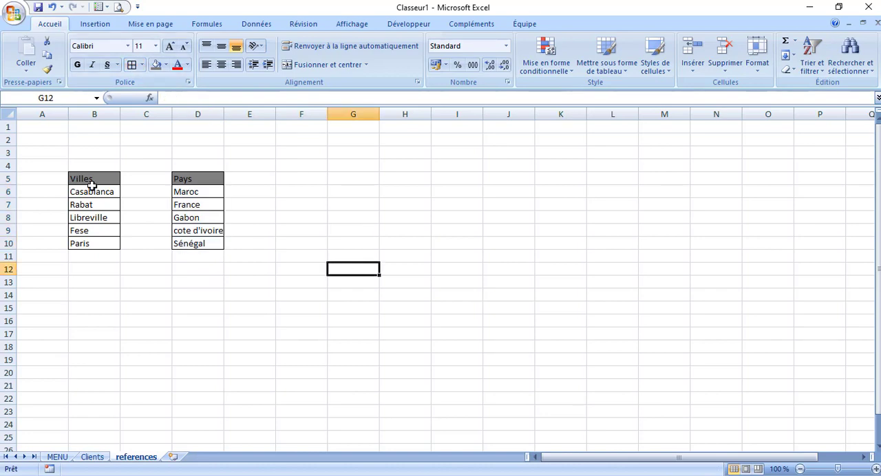
Name the city cells B6:B10, without the header, "villes"
drag(91, 179, 95, 242)
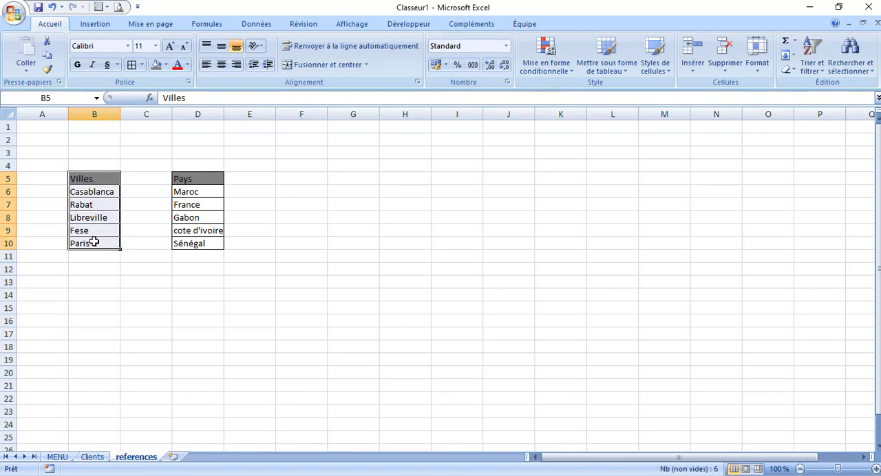
click(124, 207)
drag(111, 192, 99, 243)
click(94, 175)
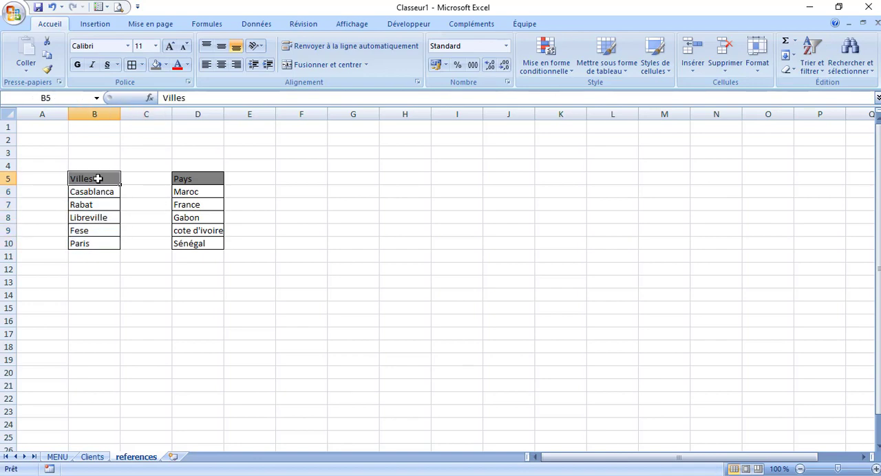
drag(96, 194, 96, 242)
click(60, 98)
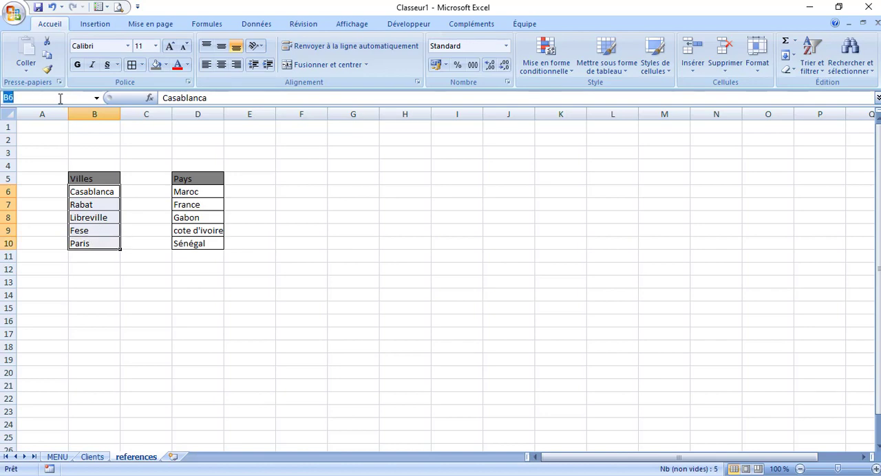
text(villes)
key(Return)
Go to the named range villes from an empty cell to check which cells it covers
click(70, 137)
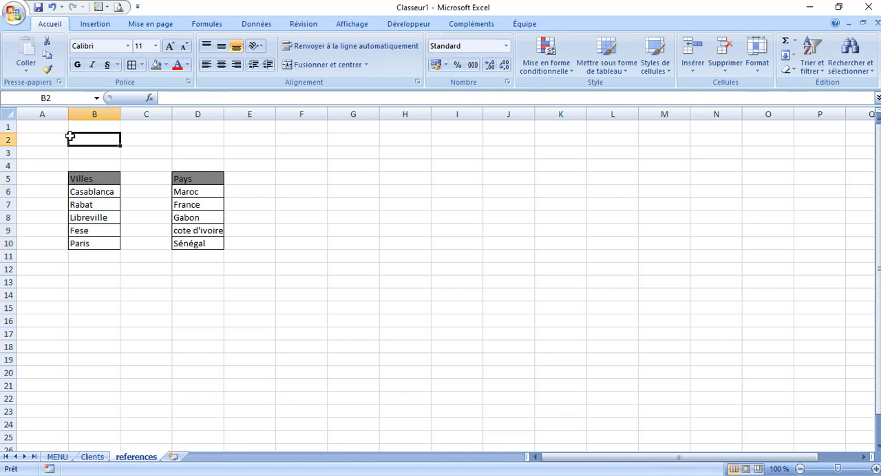
click(96, 98)
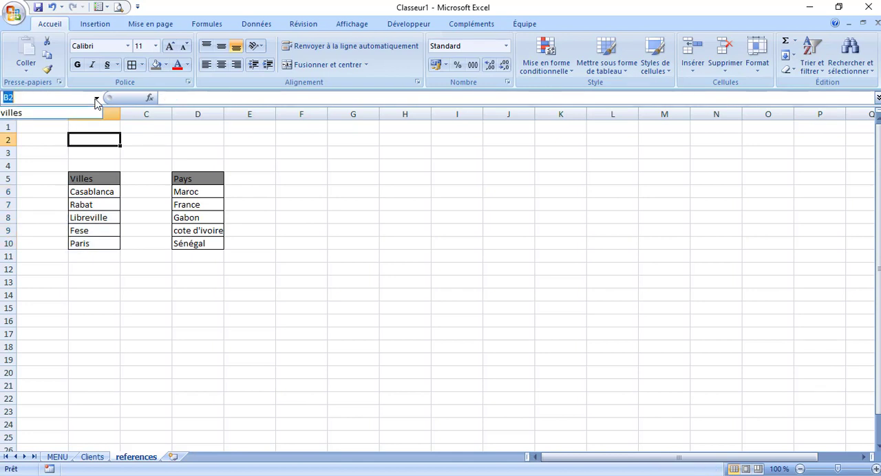
click(59, 115)
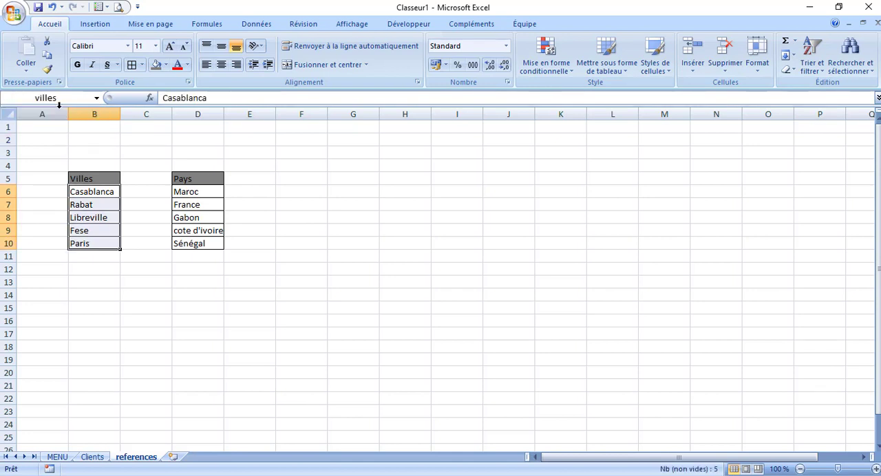
click(289, 218)
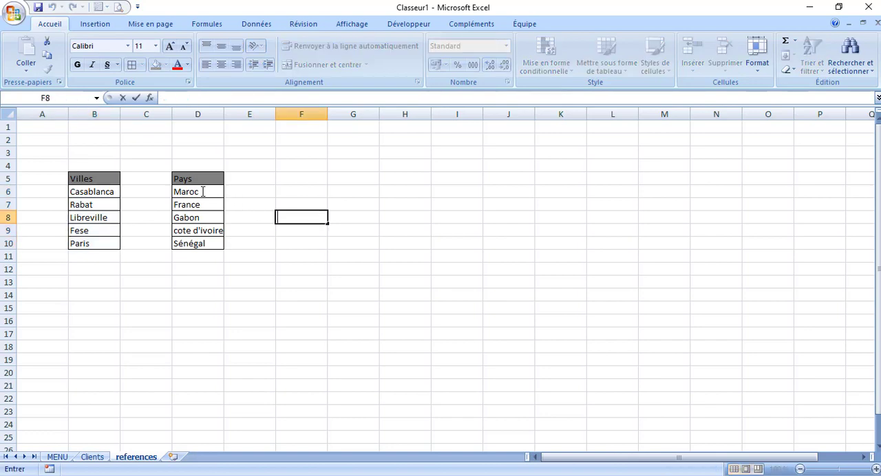
Name the country cells D6:D10, without the header, "pays"
drag(215, 192, 205, 242)
click(60, 98)
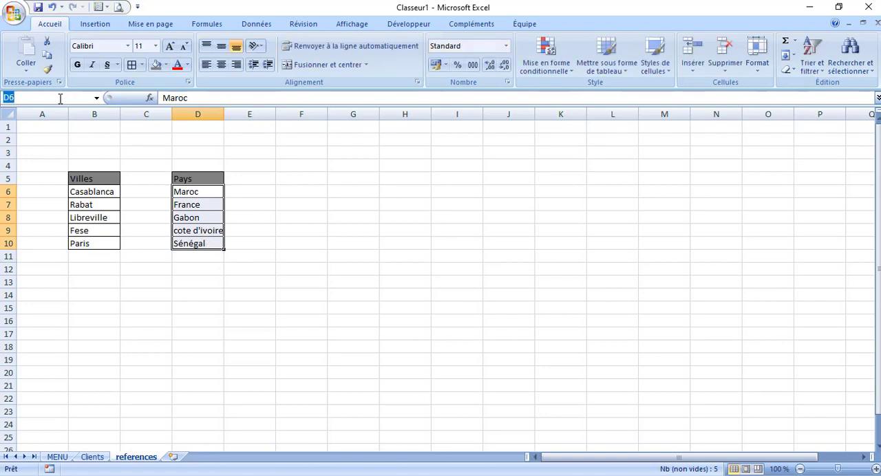
text(pays)
key(Return)
Go to the named range pays from an empty cell to check which cells it covers
click(132, 153)
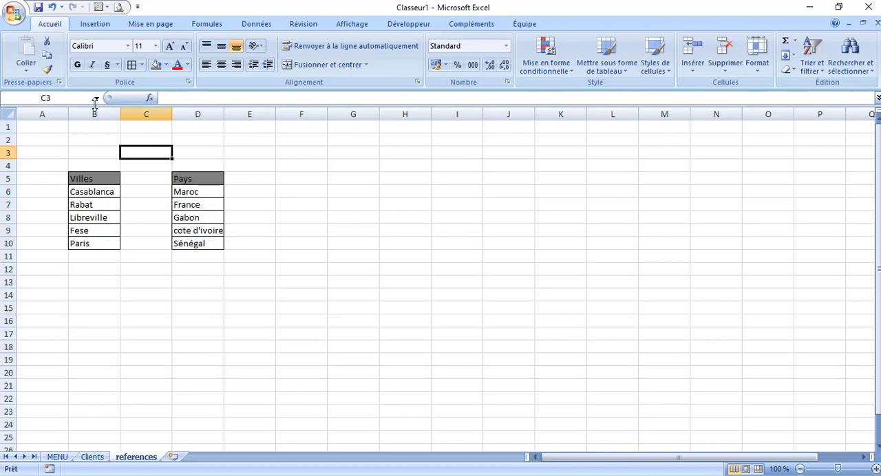
click(96, 98)
click(58, 112)
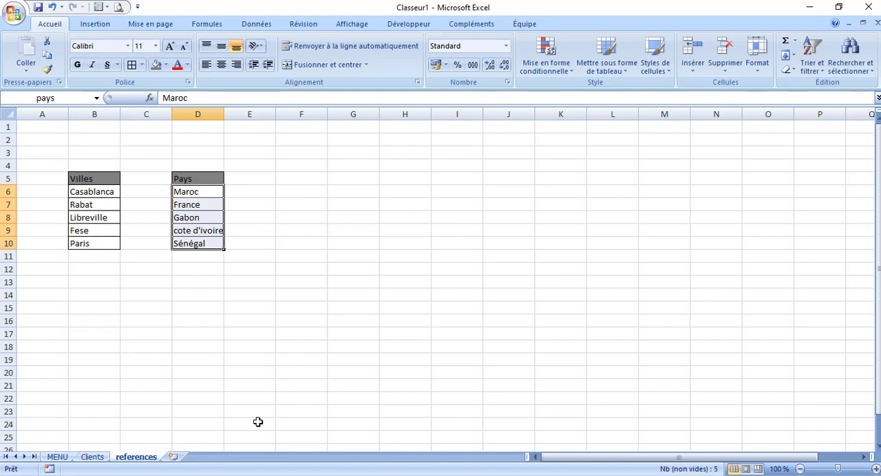
Add list validation to the VILLE entry cell F16 on the Clients sheet, with the named range villes as source
click(94, 458)
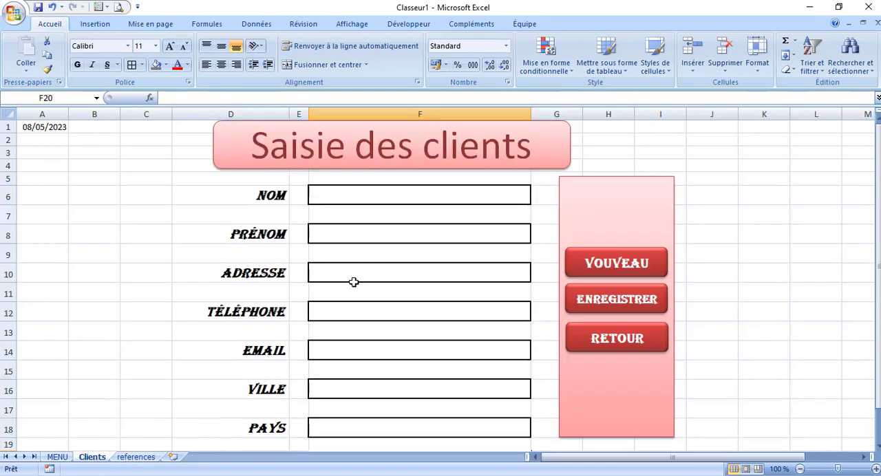
click(368, 392)
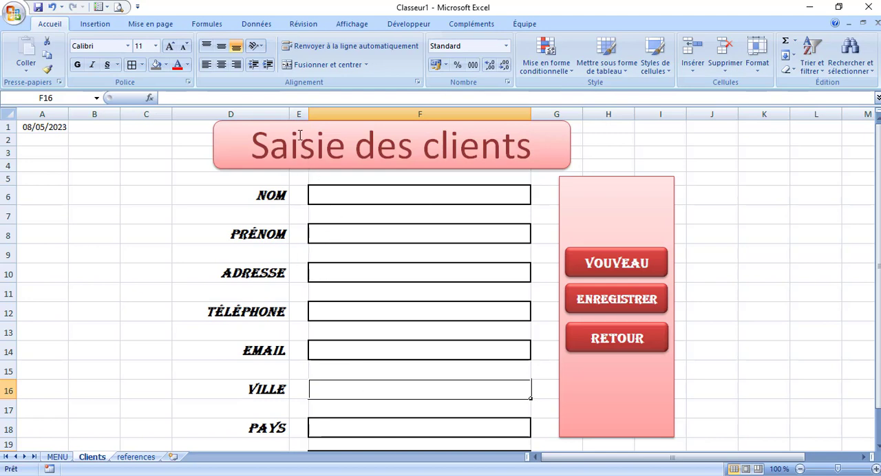
click(259, 24)
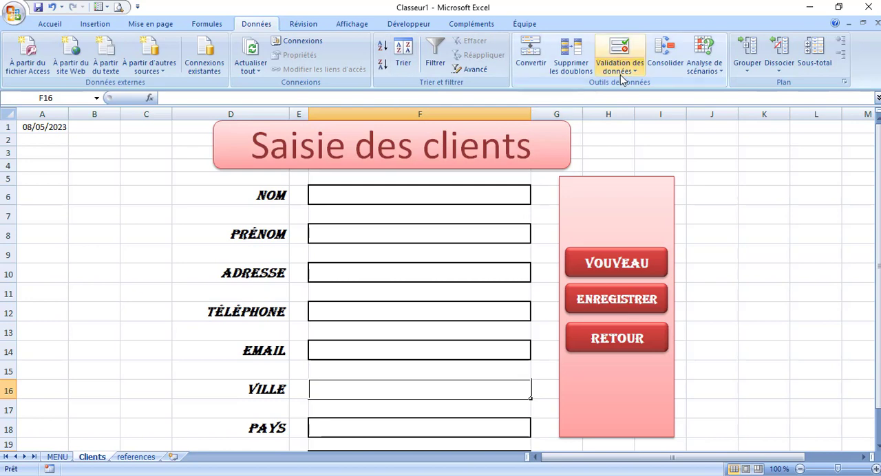
click(620, 52)
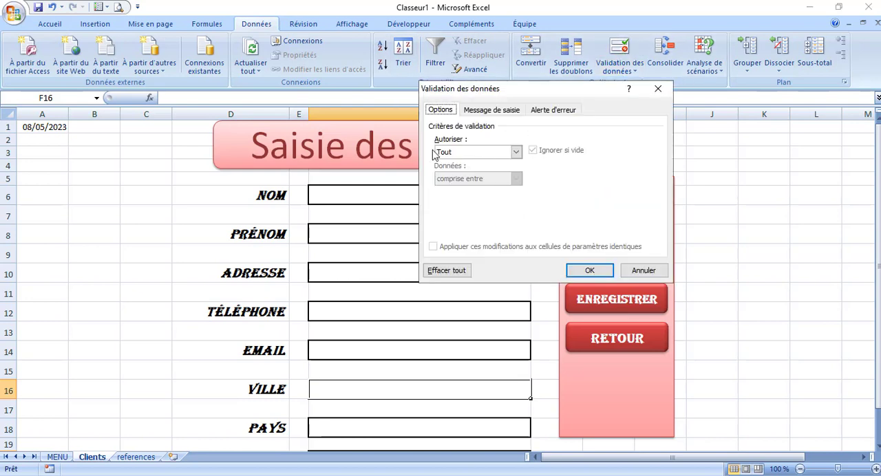
click(516, 152)
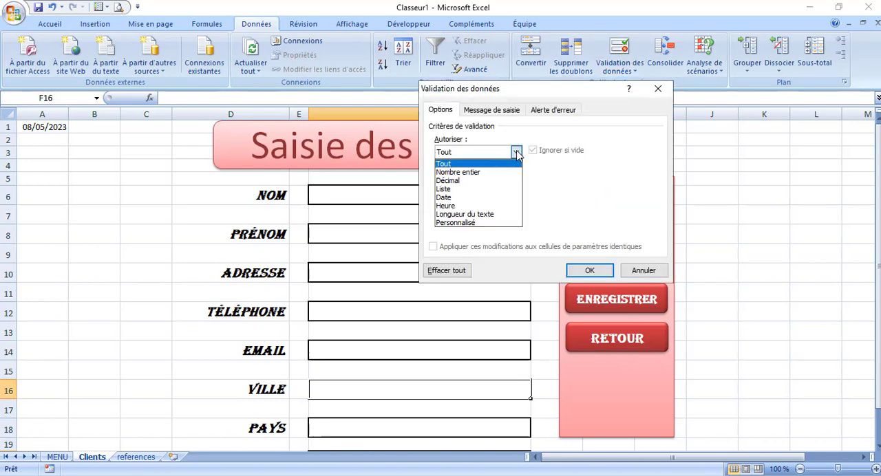
click(462, 192)
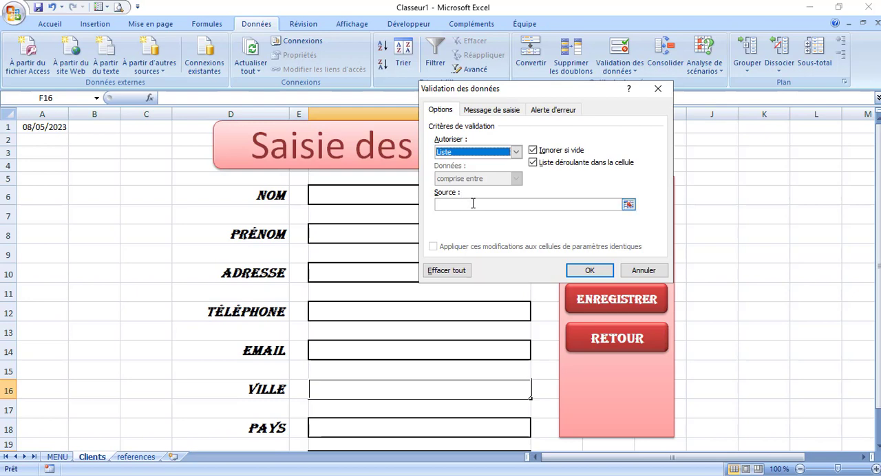
click(473, 204)
key(F3)
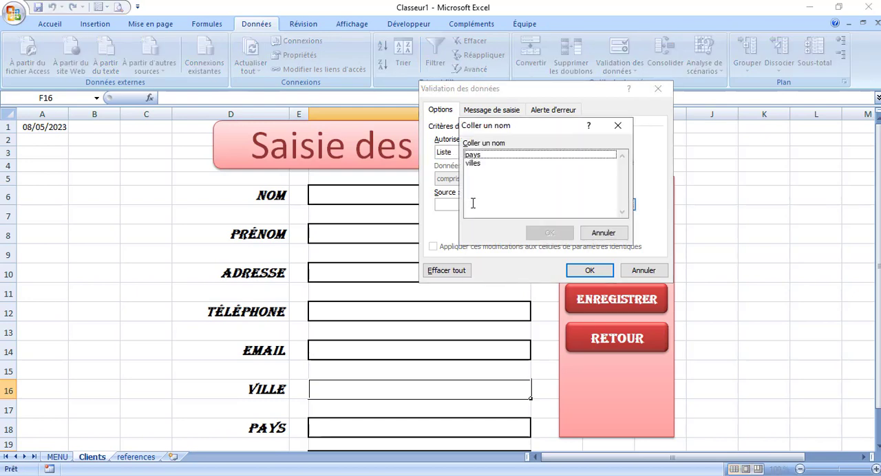
click(474, 164)
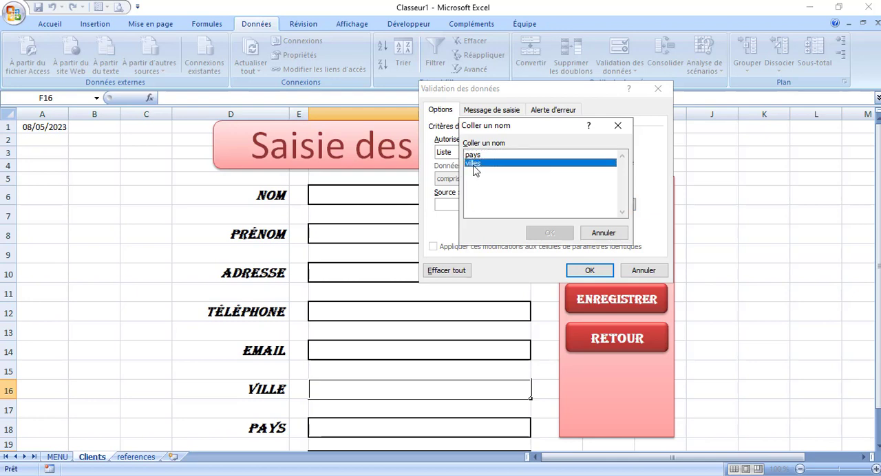
click(551, 232)
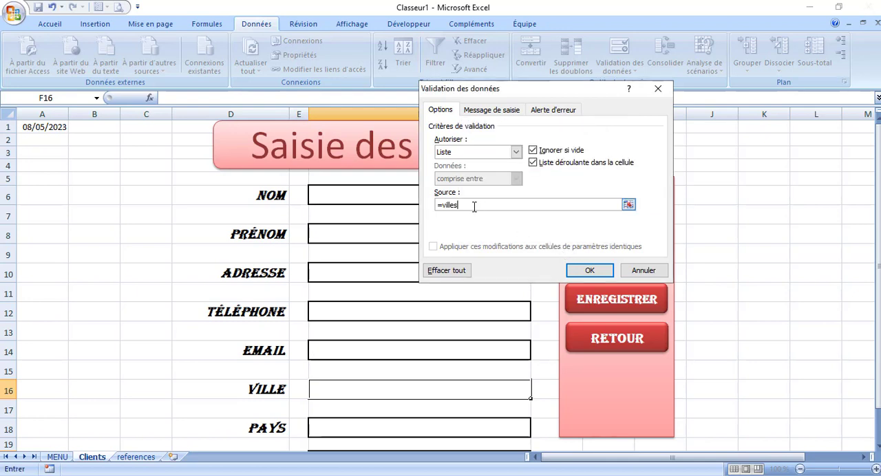
double_click(450, 205)
click(482, 206)
drag(463, 204, 435, 205)
click(594, 272)
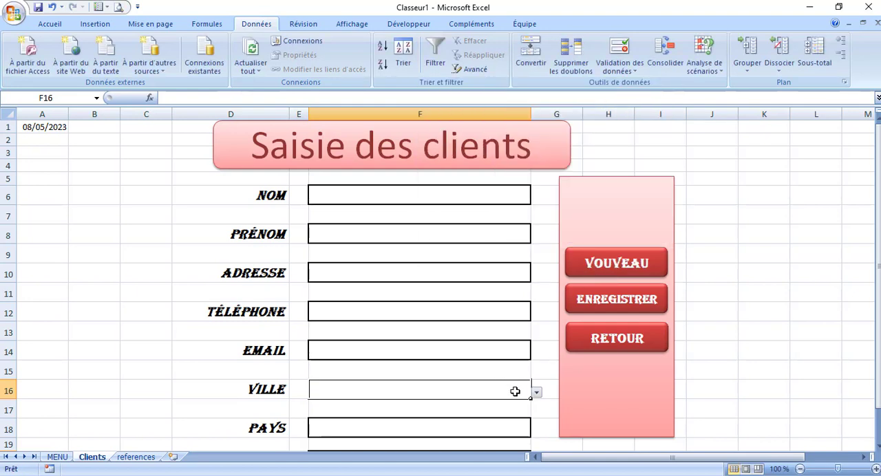
Add a stop error alert to VILLE cell F16, titled "Erreur", with the message "Choisissez une ville à partir de la liste"
click(612, 53)
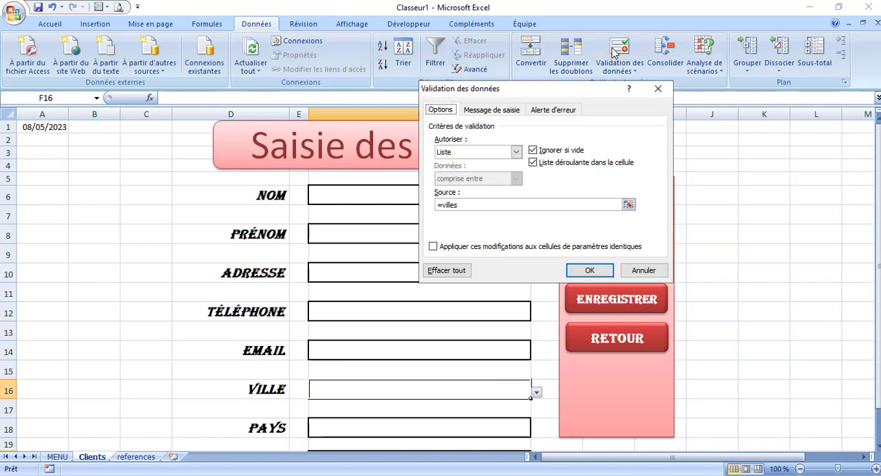
click(496, 113)
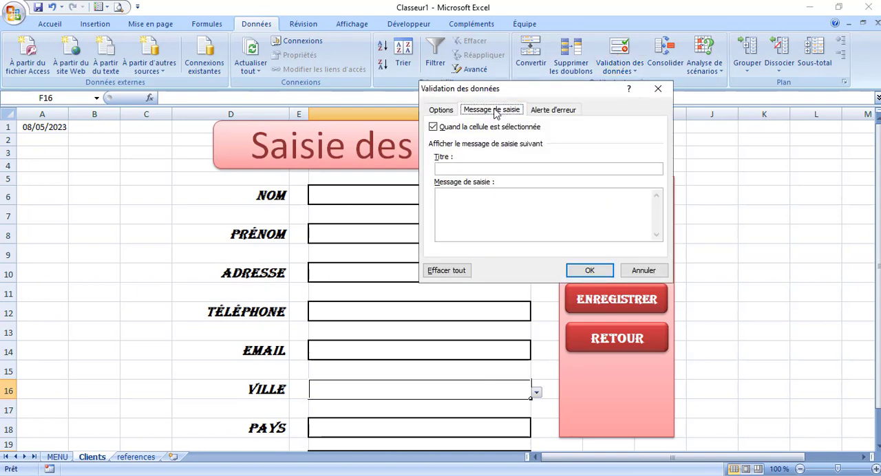
click(547, 114)
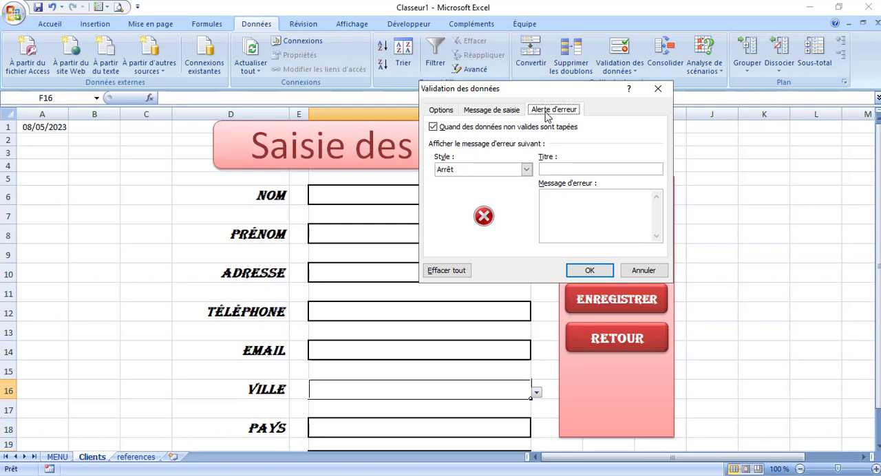
click(559, 170)
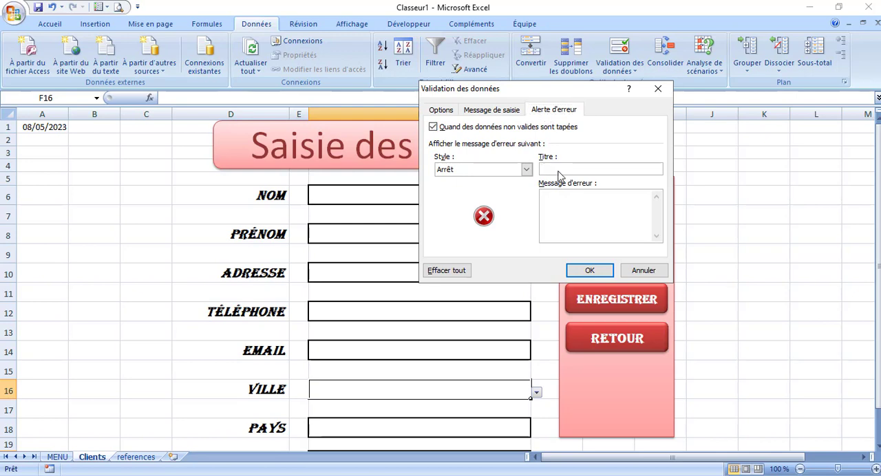
text(Erru)
key(BackSpace)
click(559, 210)
text(Choisissez u)
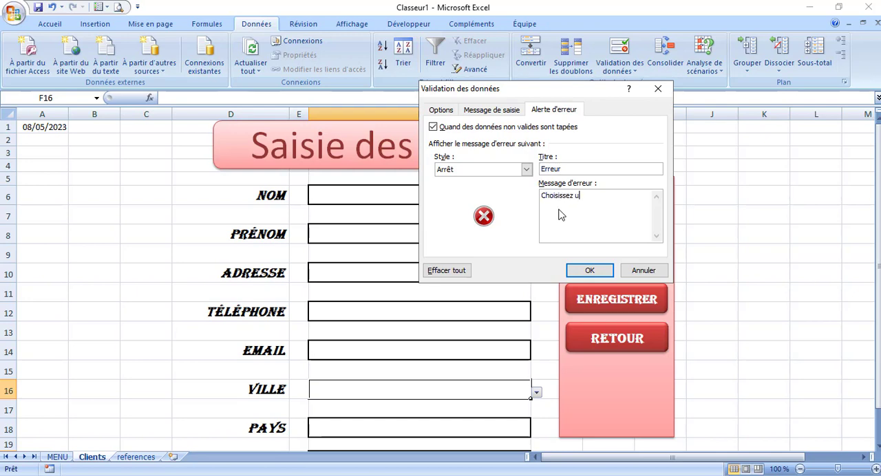
text(sissez une ville à partir de la)
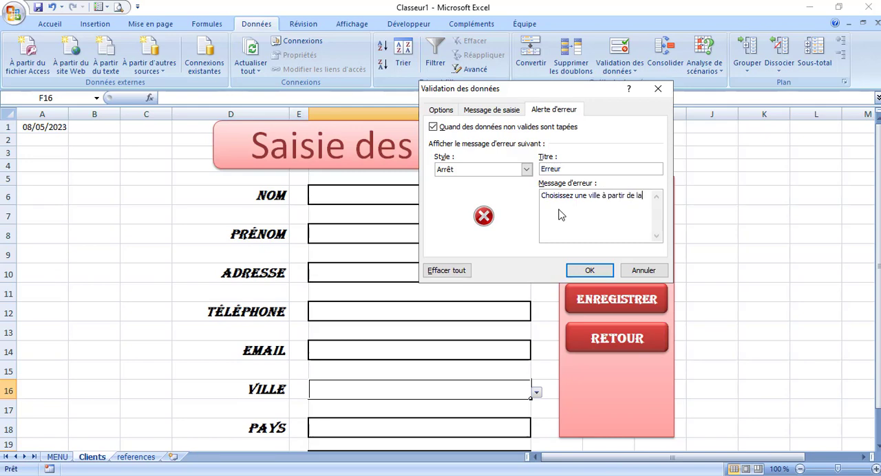
text( liste)
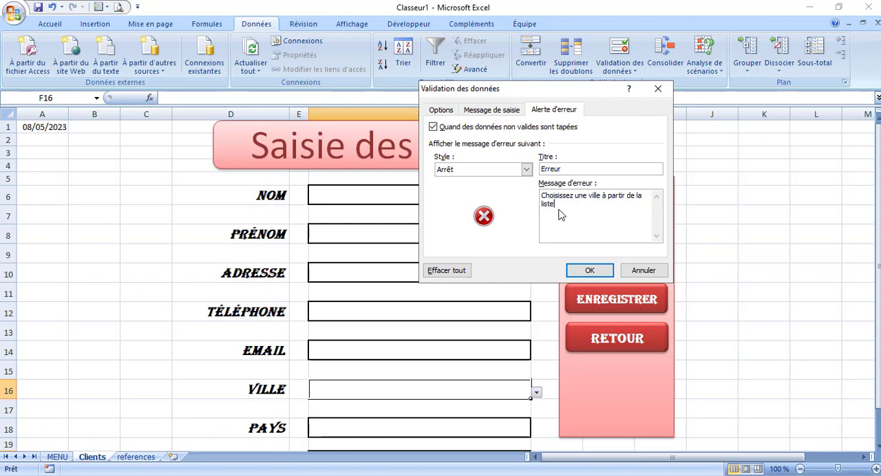
click(584, 271)
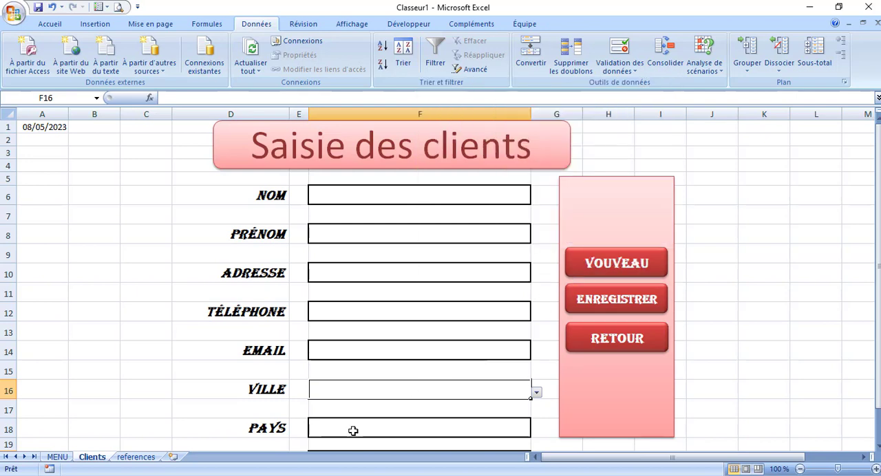
Open the drop-down list of the VILLE cell to check its choices, without picking one
click(343, 433)
click(476, 391)
click(537, 393)
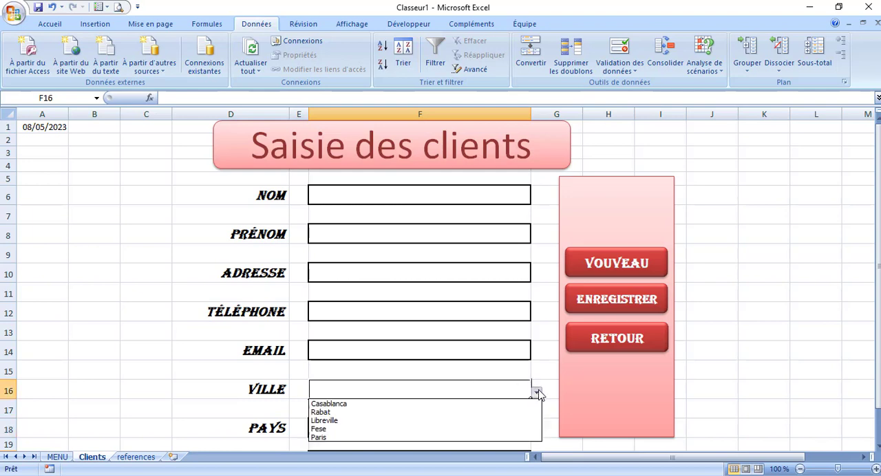
click(163, 385)
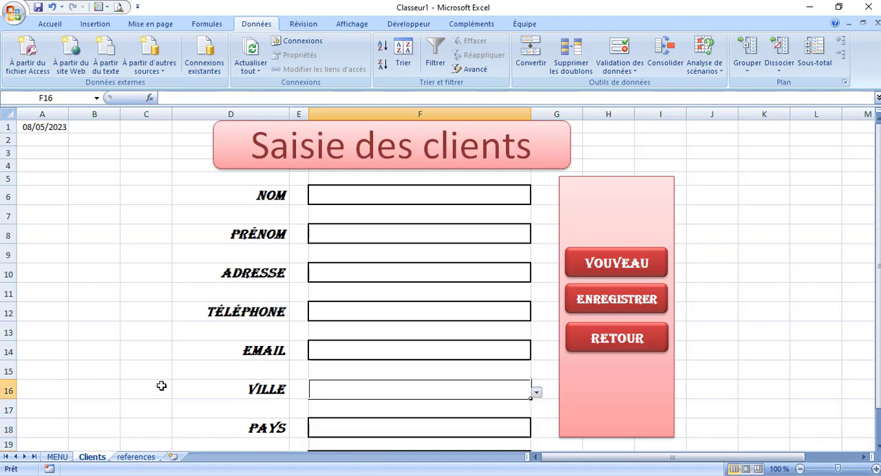
Set the validation of the PAYS entry cell F18 to a list with the source =pays
click(378, 428)
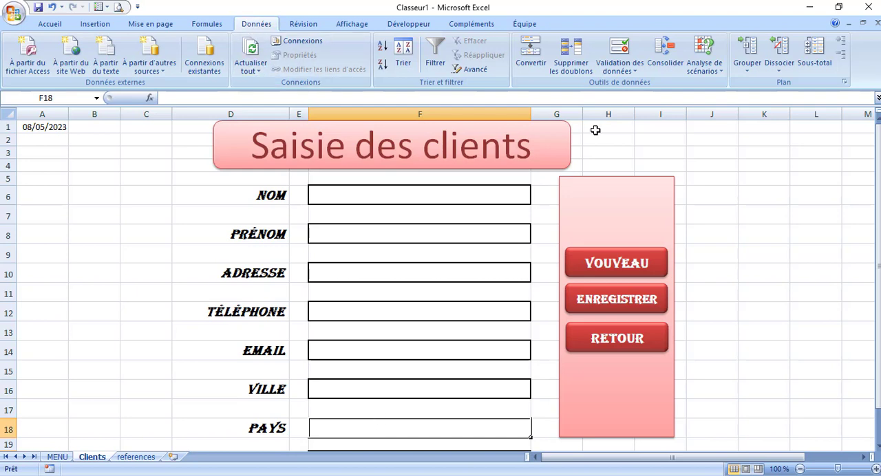
click(620, 52)
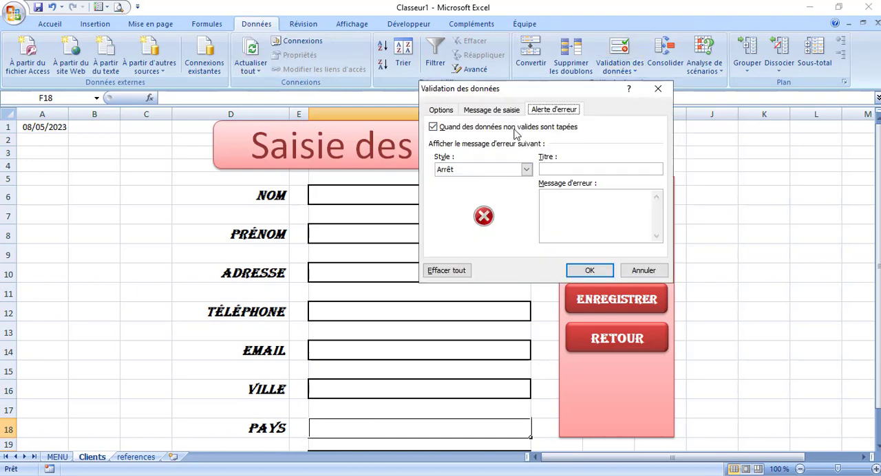
click(438, 110)
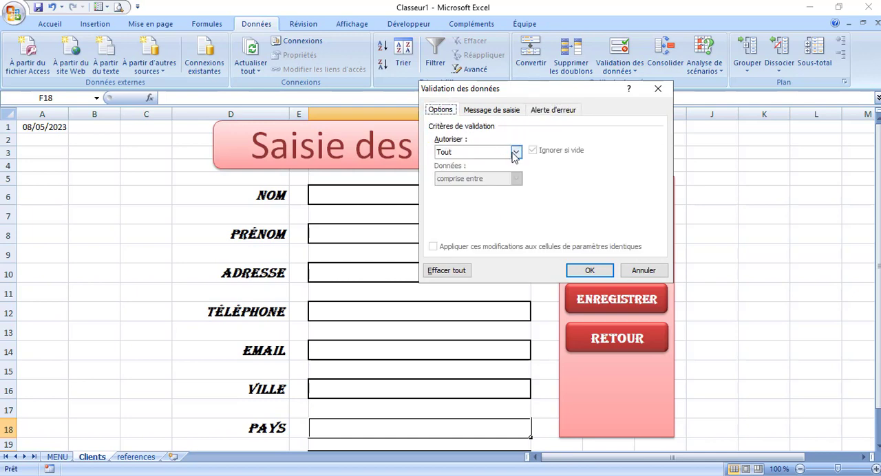
click(515, 151)
click(475, 192)
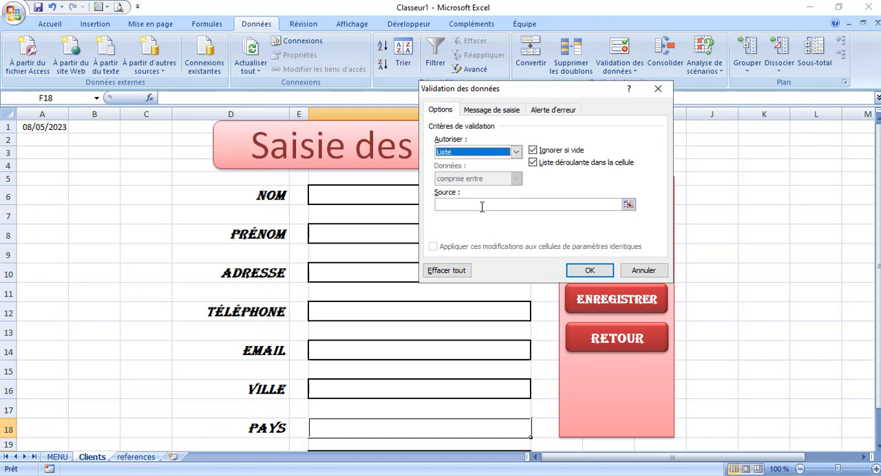
click(482, 204)
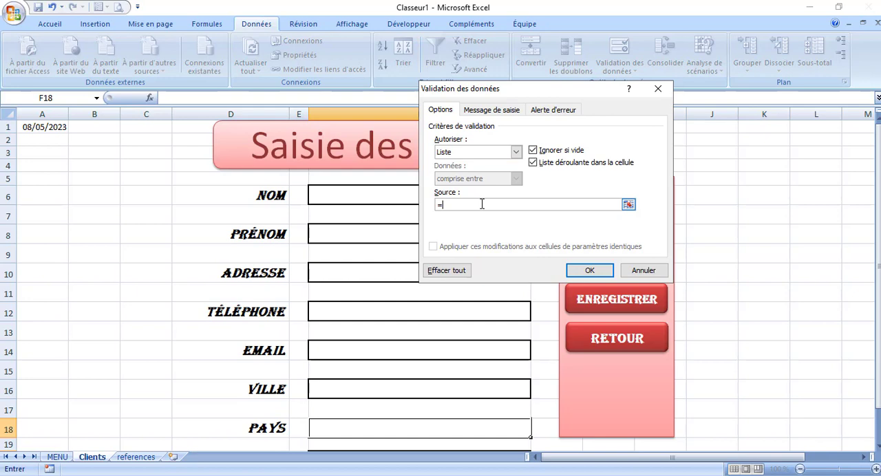
text(=pays)
Enter a title for the stop error alert of the PAYS cell's validation
click(554, 112)
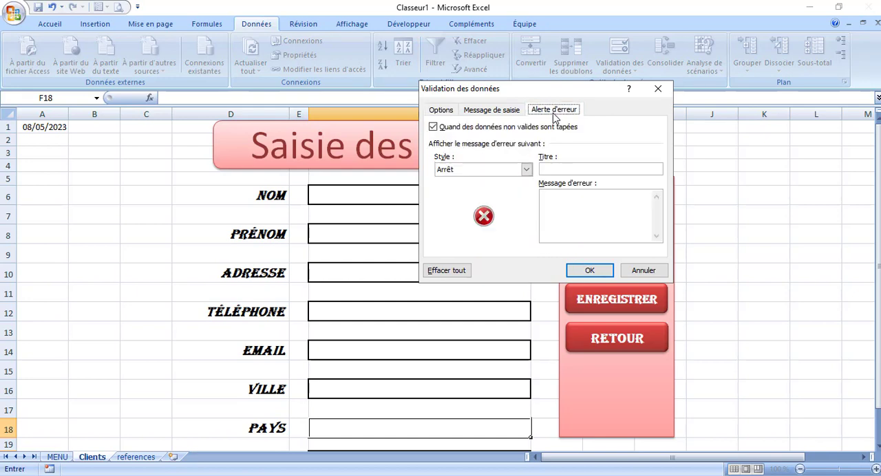
click(567, 172)
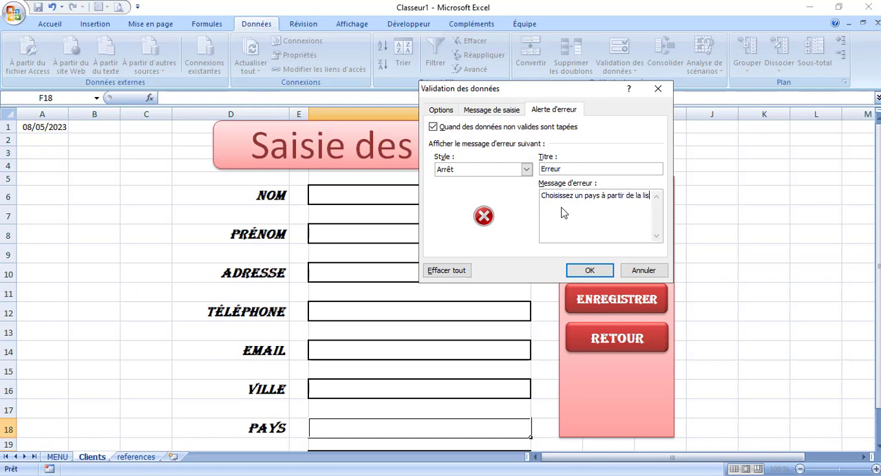
Complete the PAYS cell's stop error alert with a message asking to choose a country from the list
click(595, 275)
drag(878, 289, 879, 295)
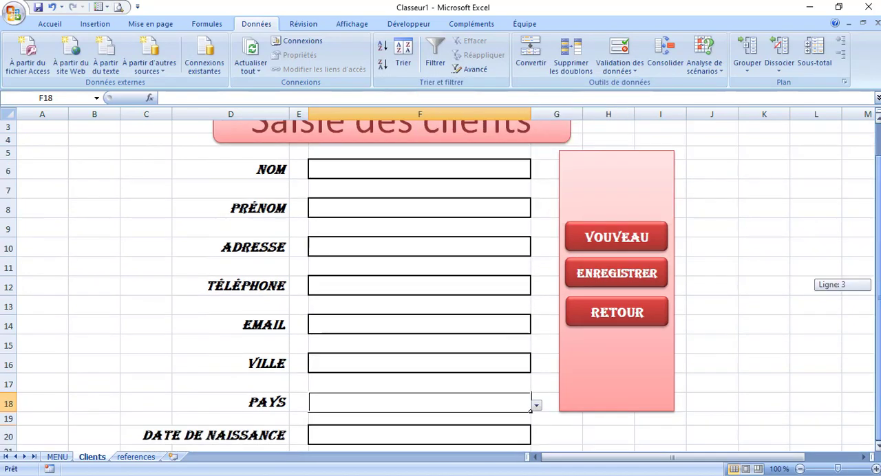
click(800, 469)
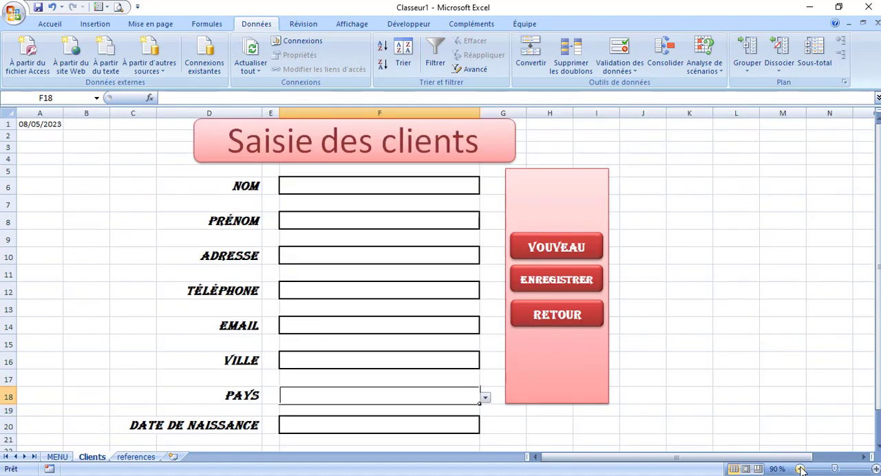
Open the drop-down list of PAYS cell F18 to check its choices, without picking one
click(702, 313)
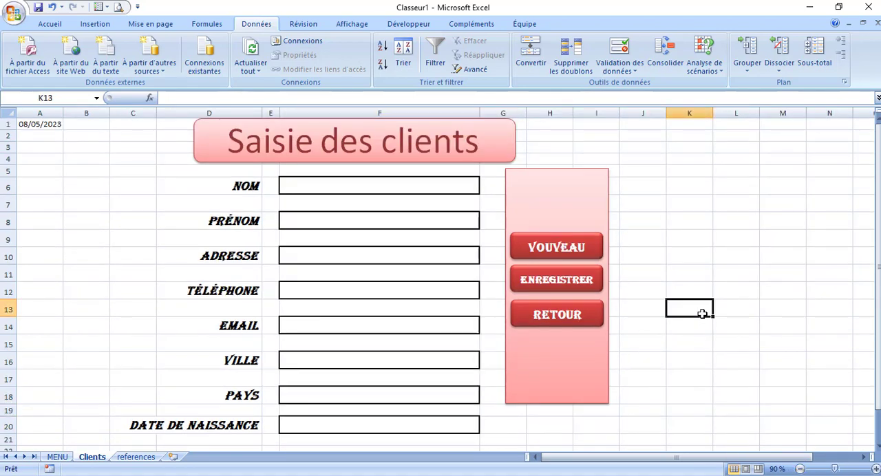
click(438, 396)
click(485, 399)
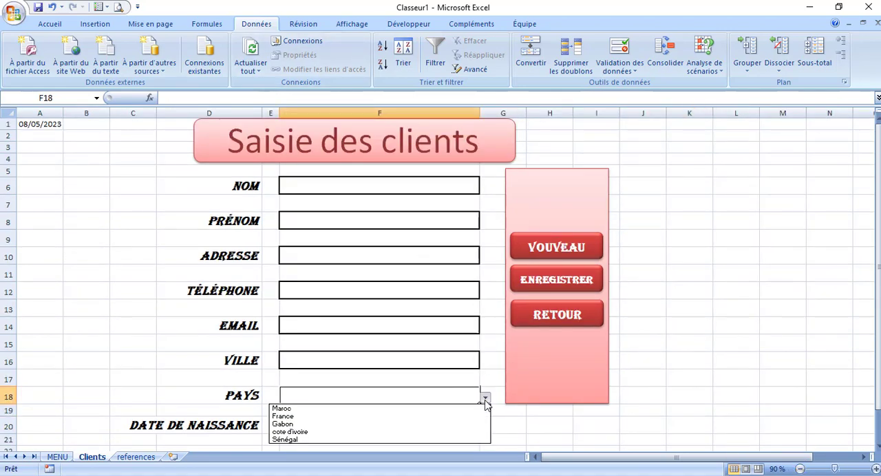
click(435, 396)
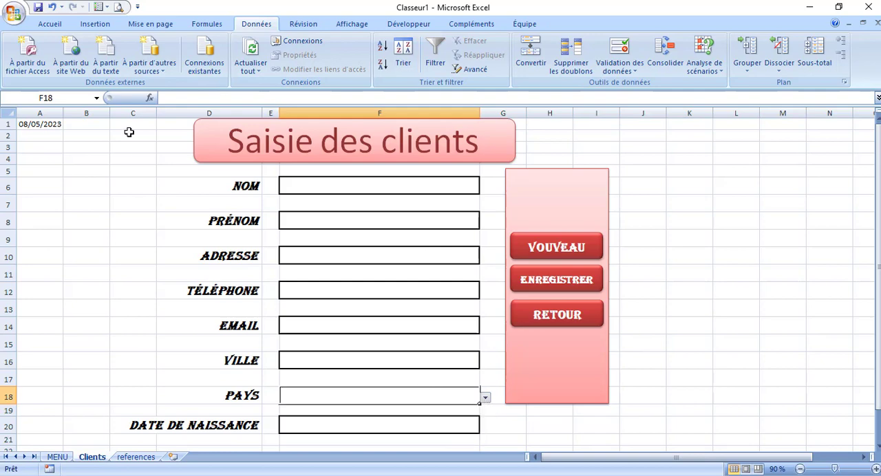
Sort the city names in B6:B10 of the references sheet in ascending alphabetical order
click(138, 458)
drag(91, 193, 92, 241)
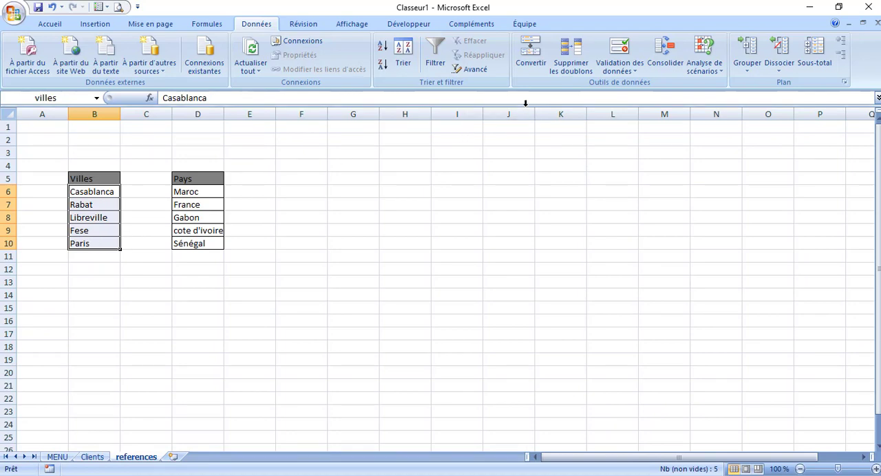
click(385, 47)
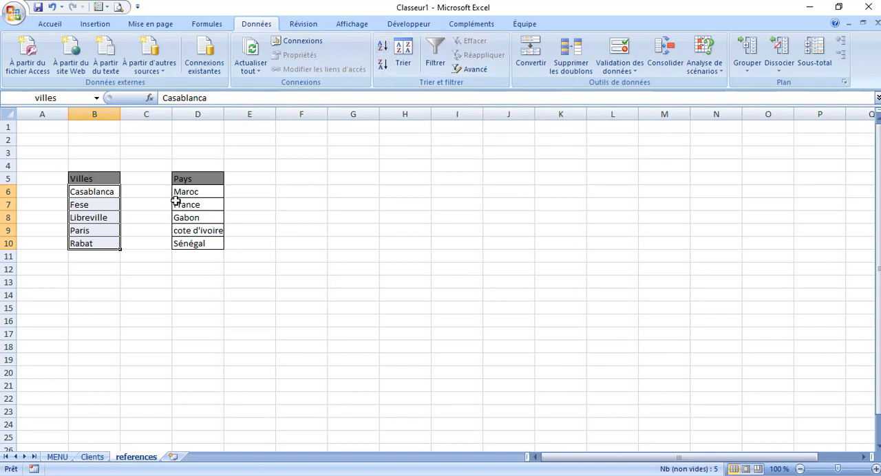
Sort the country names in D6:D10 of the references sheet in ascending alphabetical order
drag(190, 192, 190, 246)
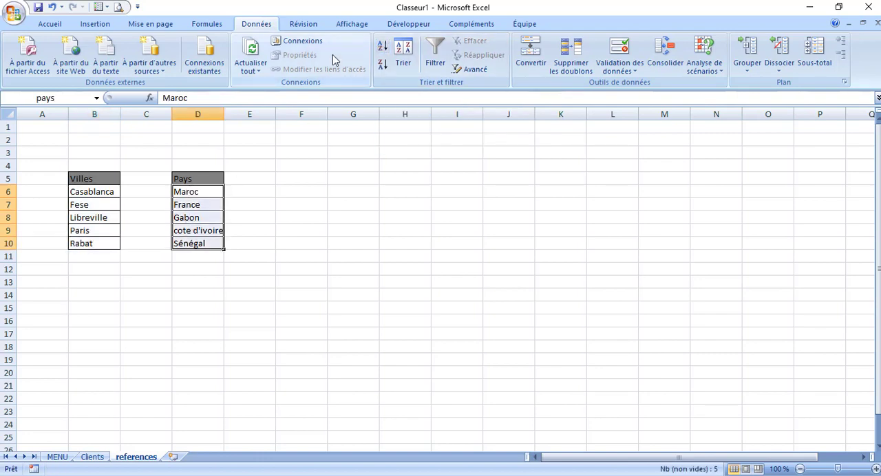
click(382, 52)
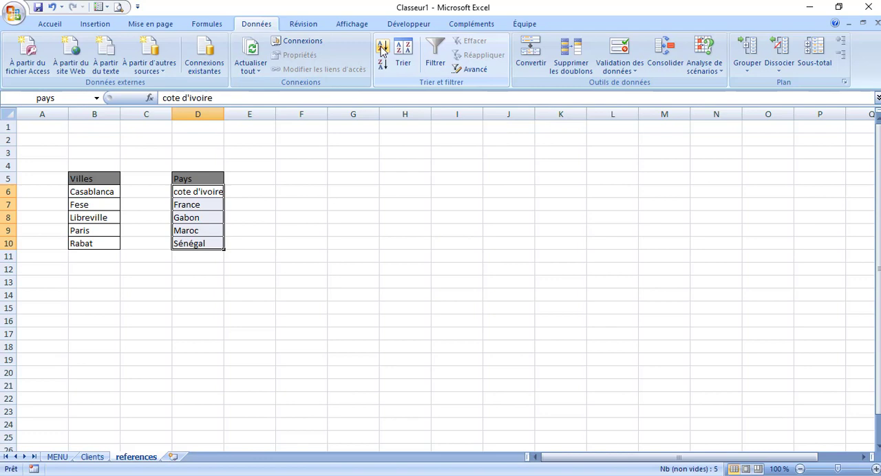
click(324, 218)
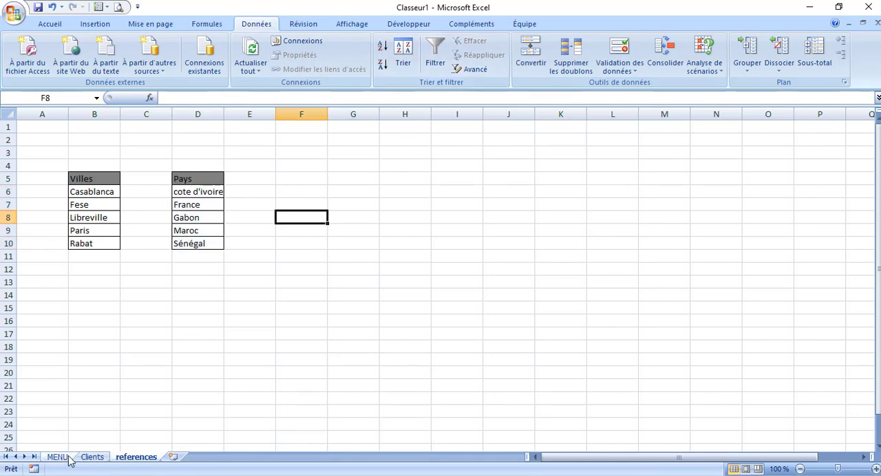
Check the order of the choices in the PAYS and VILLE drop-down lists on the Clients sheet, without picking any
click(92, 457)
click(550, 419)
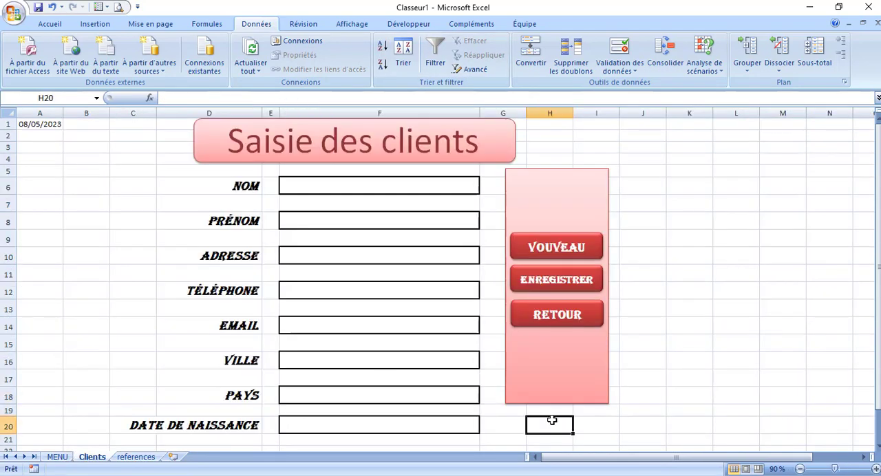
click(471, 395)
click(488, 395)
click(473, 395)
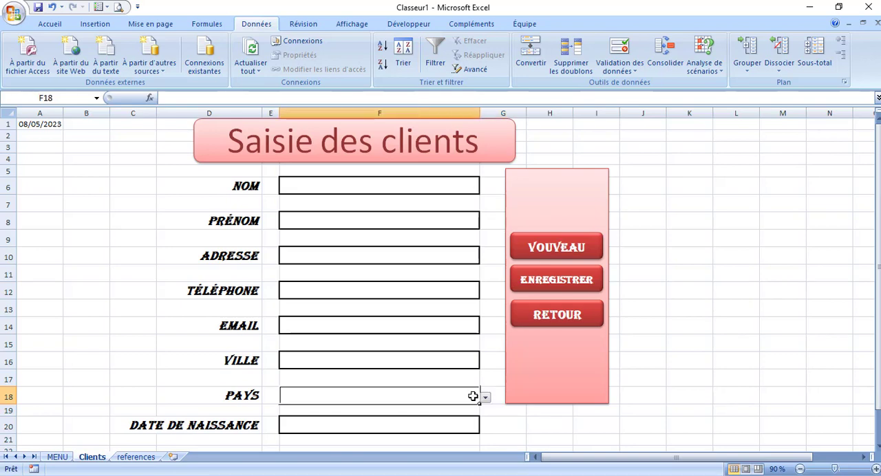
click(484, 399)
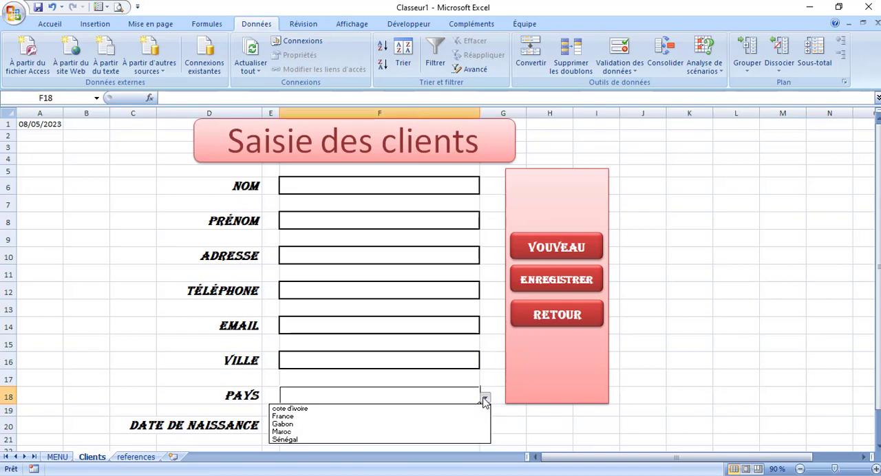
click(485, 399)
click(459, 423)
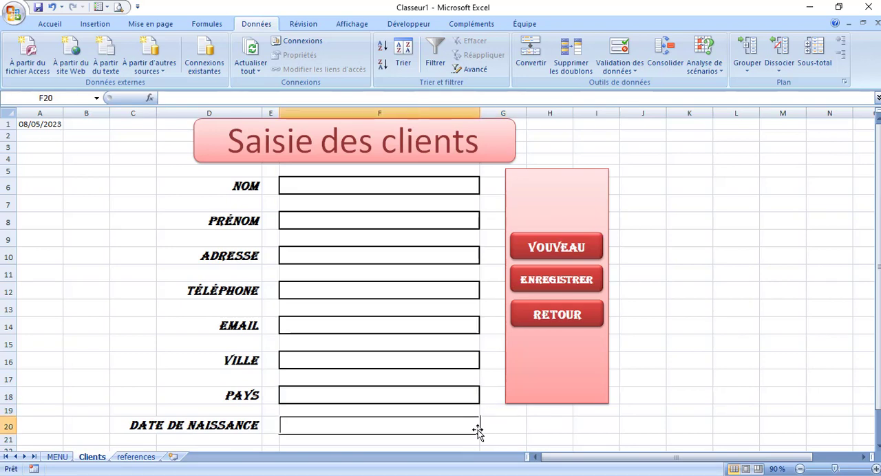
click(458, 362)
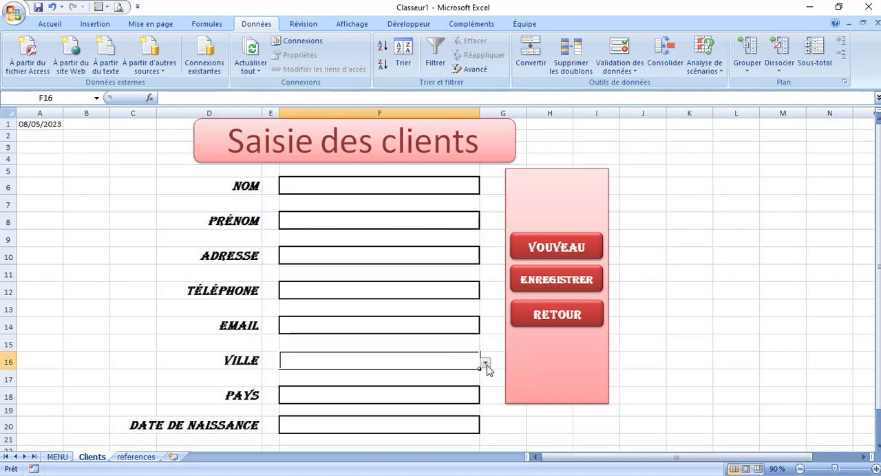
click(485, 365)
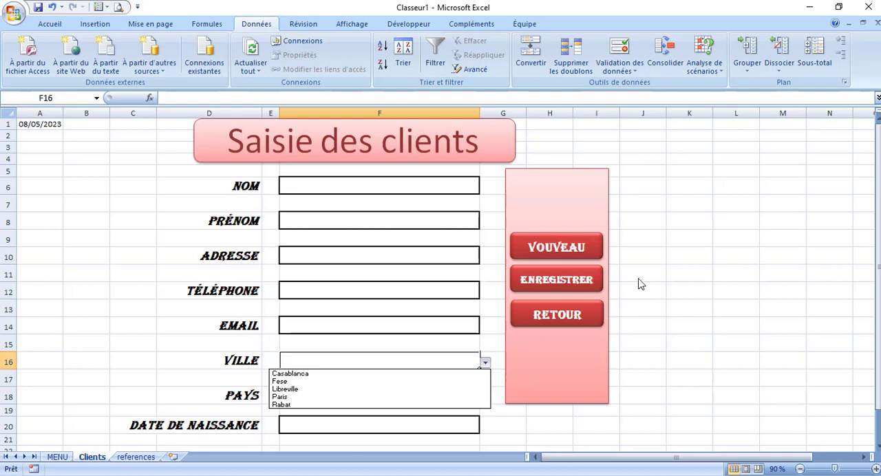
click(711, 255)
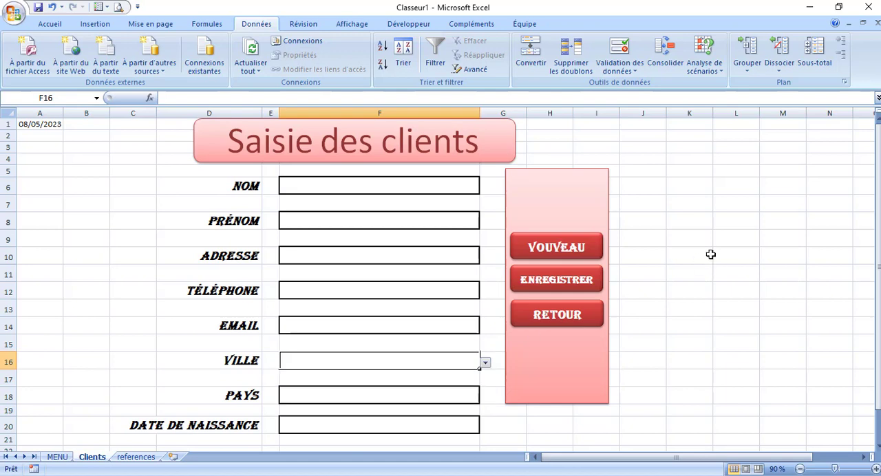
click(332, 293)
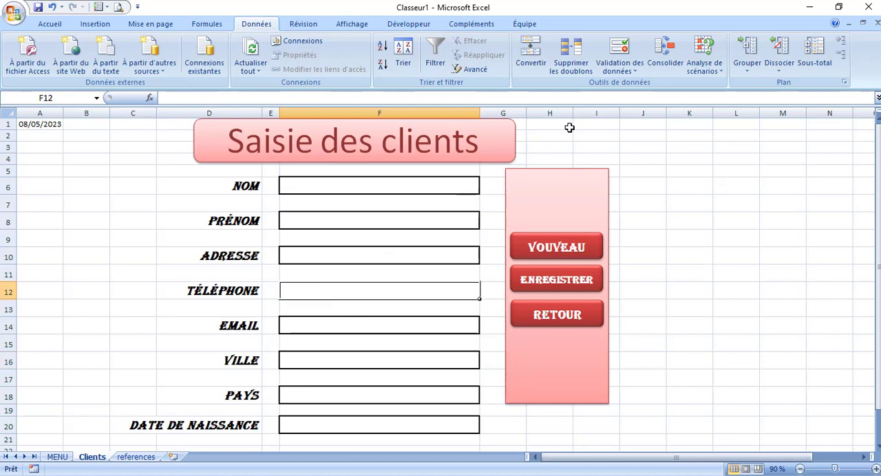
click(620, 55)
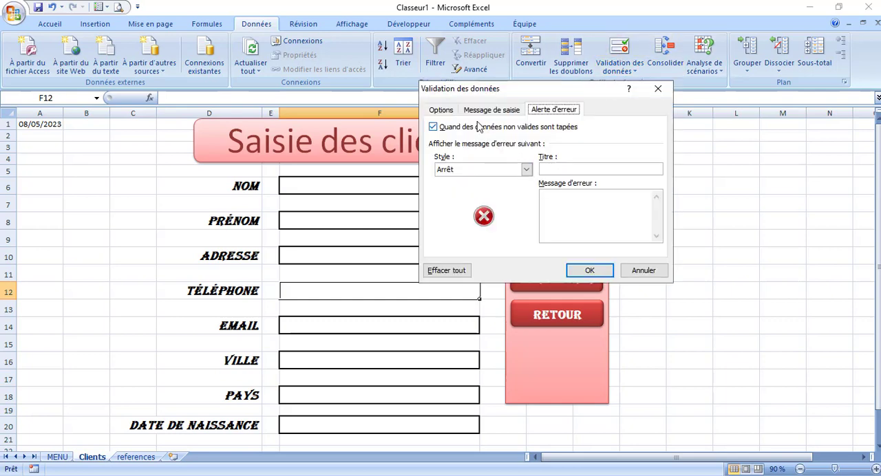
click(440, 110)
click(516, 153)
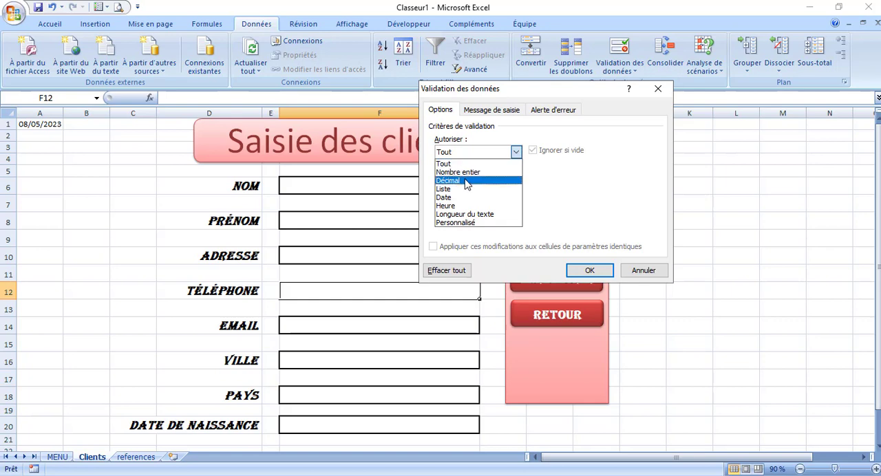
click(465, 223)
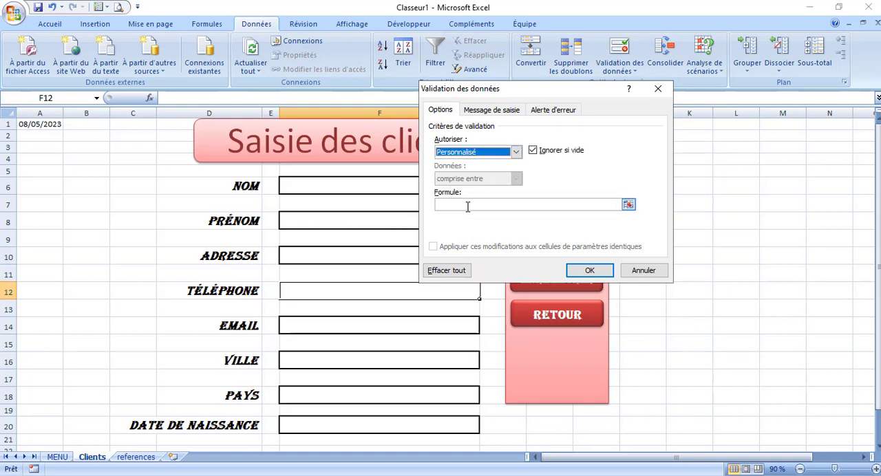
click(614, 204)
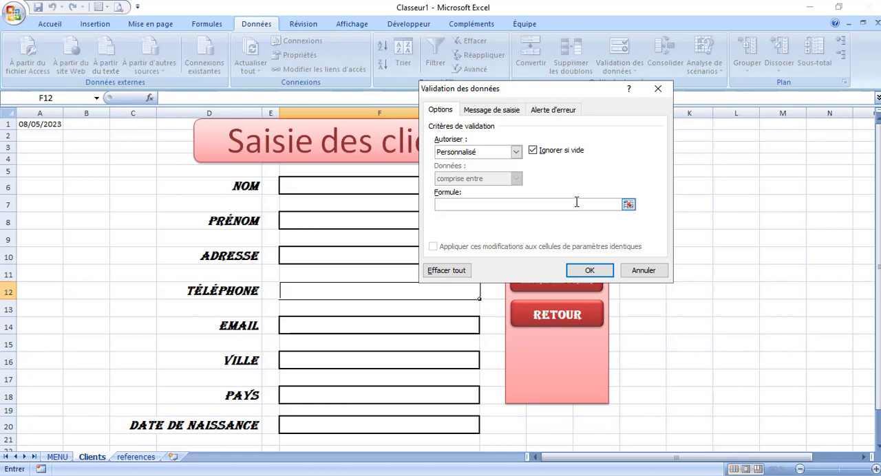
click(516, 153)
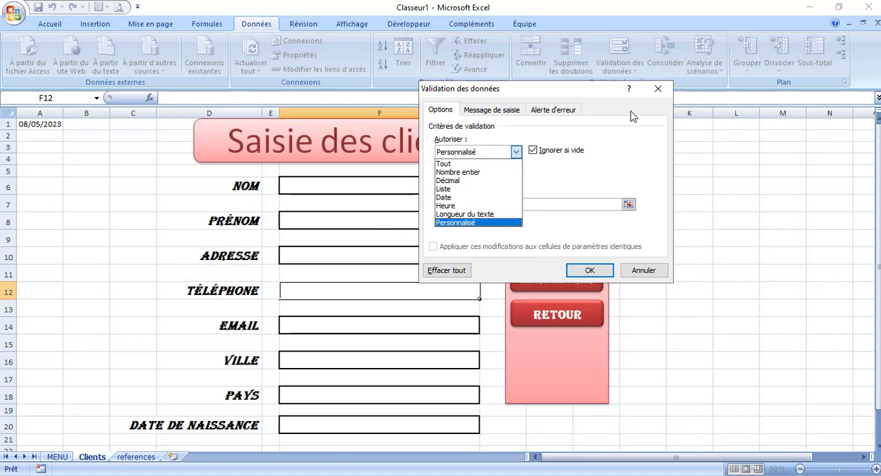
click(663, 89)
click(664, 90)
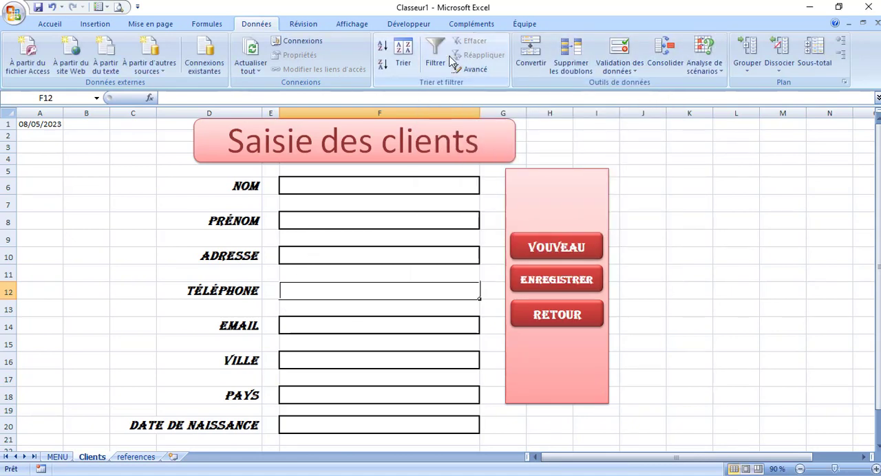
Set the number format of TÉLÉPHONE cell F12 to Comptabilité
click(45, 25)
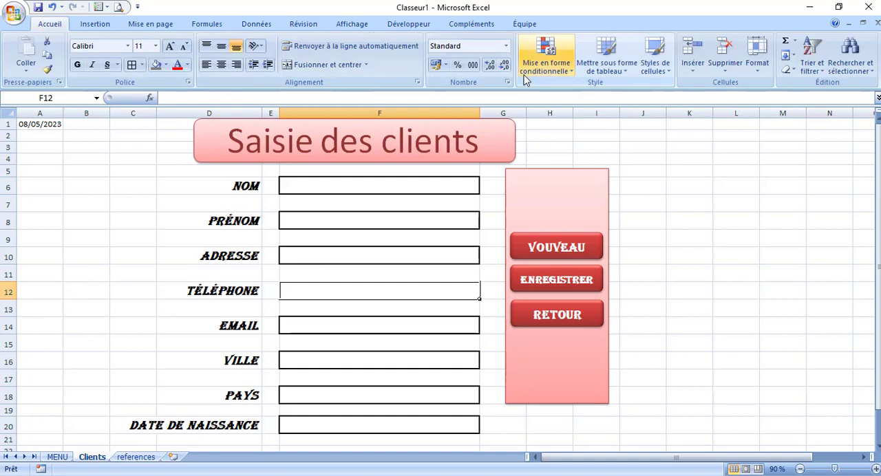
click(507, 47)
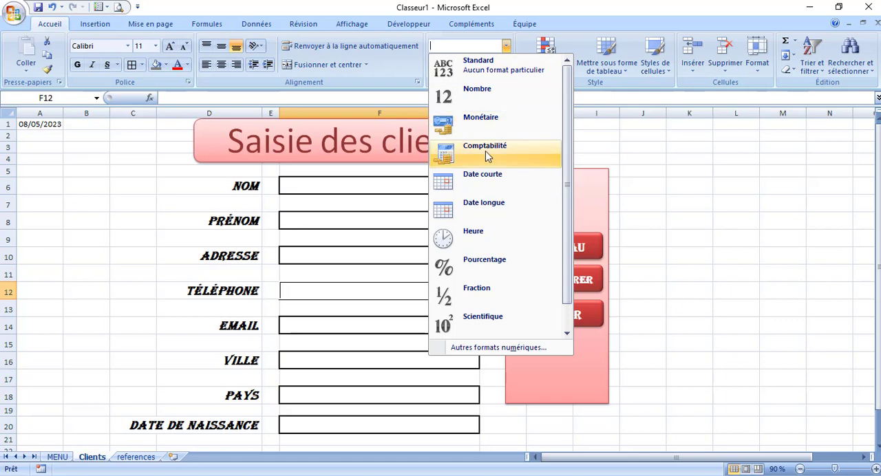
scroll(565, 221, down, 1)
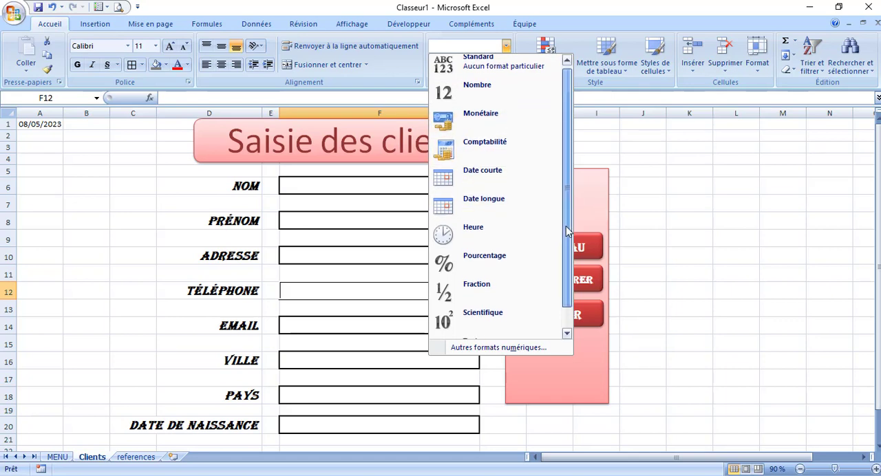
scroll(565, 220, up, 1)
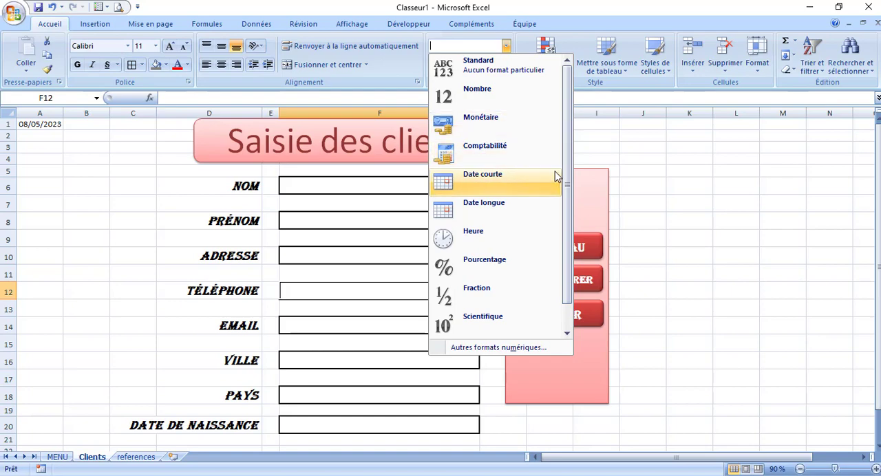
click(497, 152)
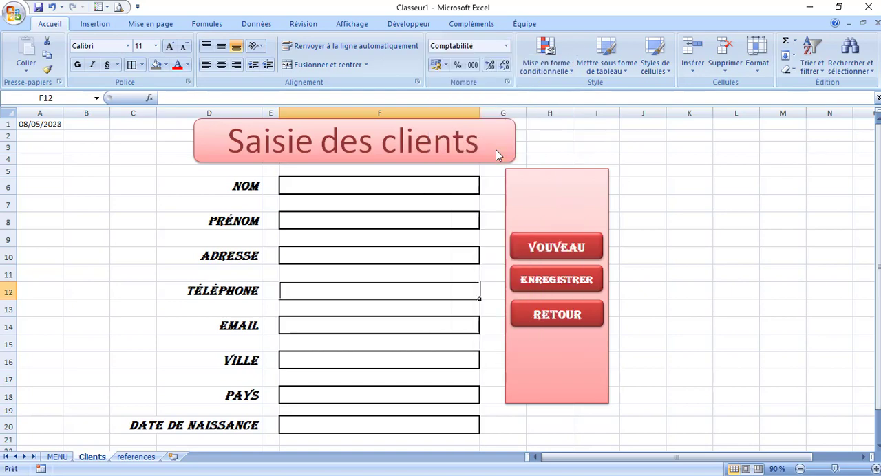
Return the number format of TÉLÉPHONE cell F12 to Standard
click(506, 48)
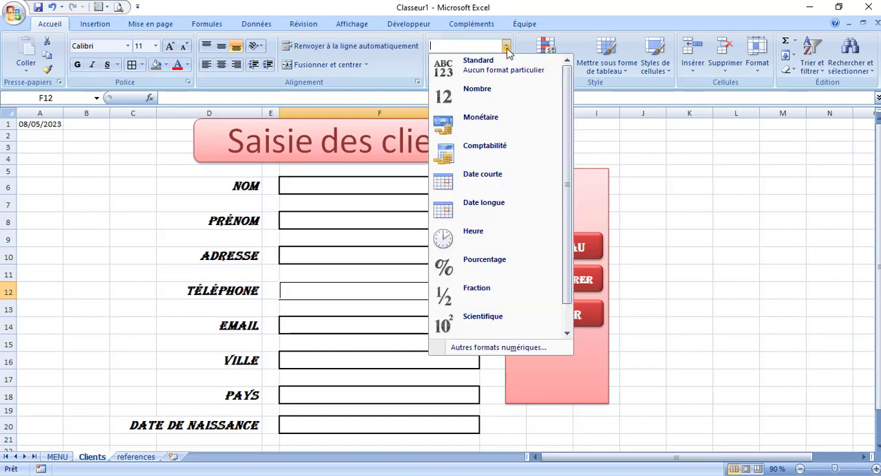
drag(565, 156, 550, 251)
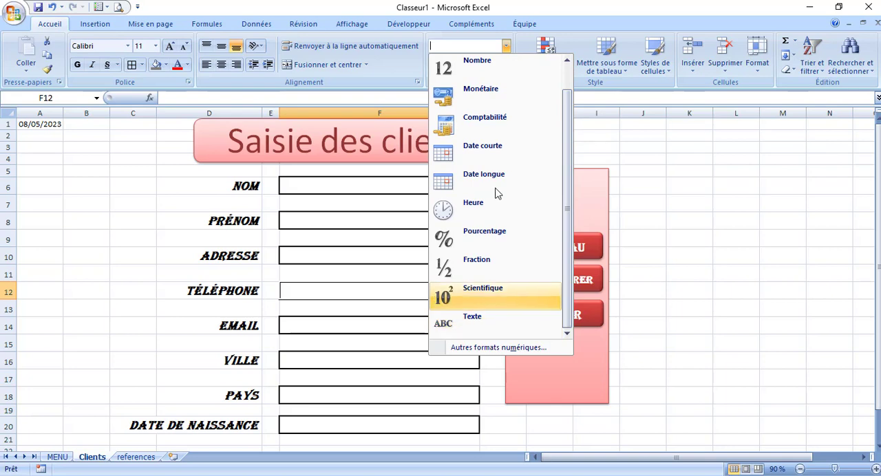
drag(565, 165, 566, 114)
click(482, 60)
click(716, 180)
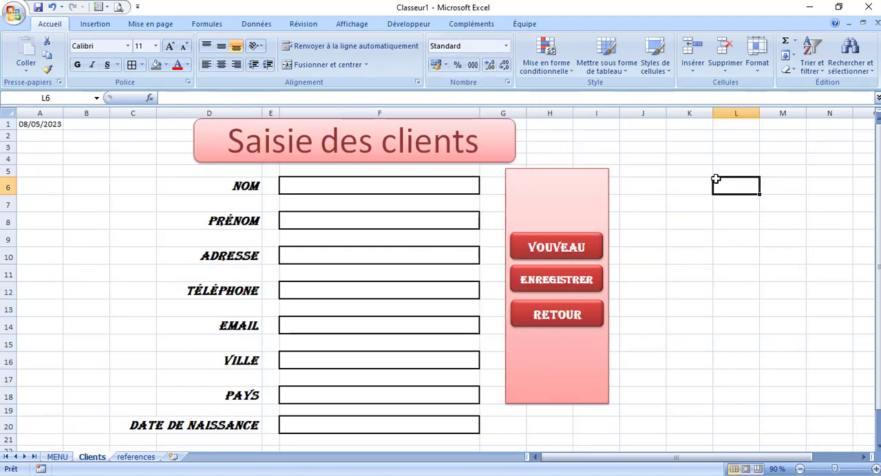
Fill the entire Clients sheet with the theme colour "Blanc, Arrière-plan 1, plus sombre 5 %"
click(7, 113)
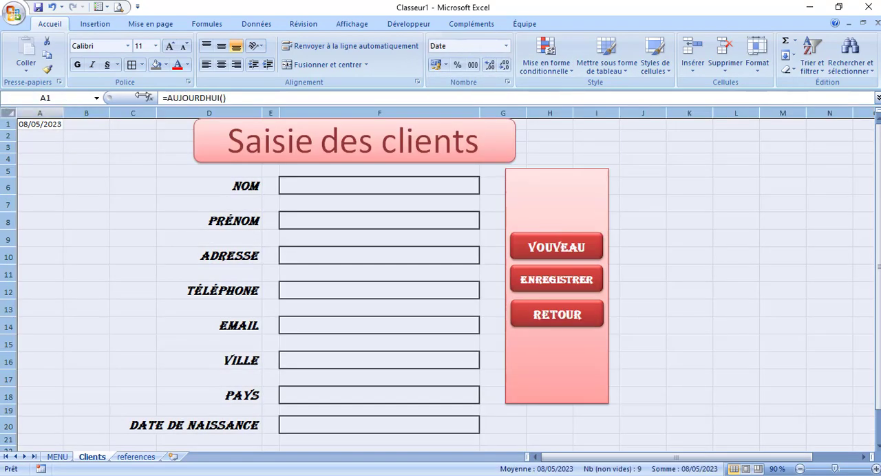
click(167, 65)
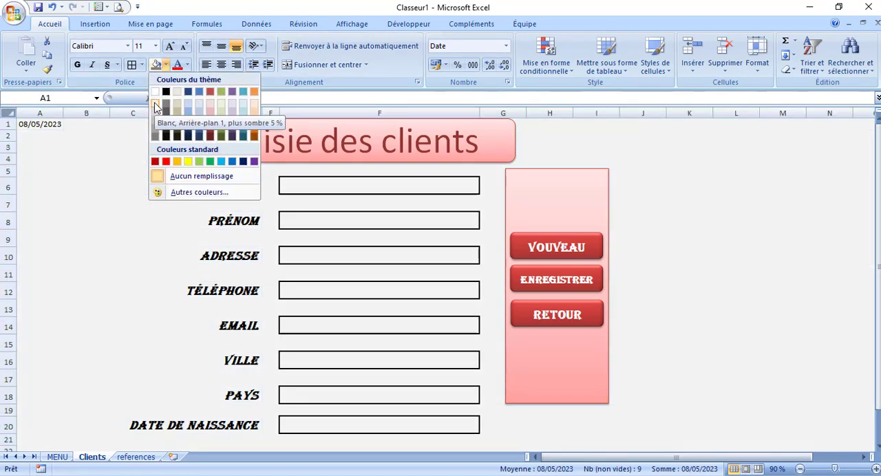
click(156, 108)
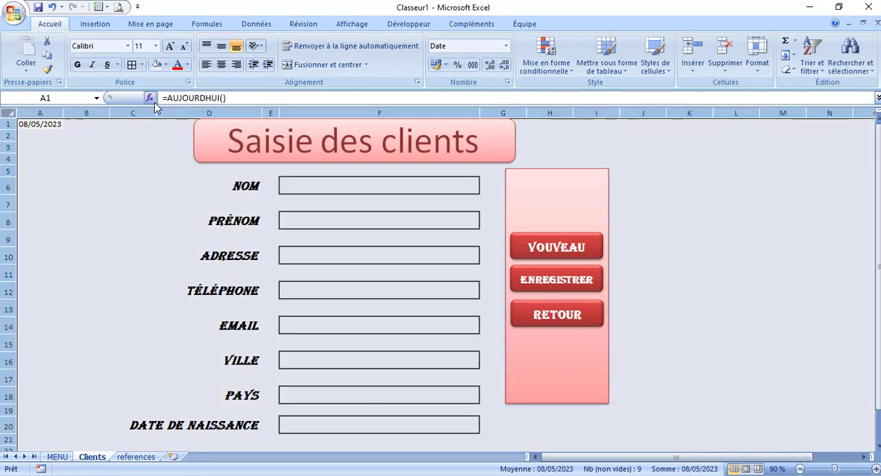
Hide the date in cell A1 of the Clients sheet by setting its font colour to match the sheet's light grey fill
click(38, 126)
click(187, 65)
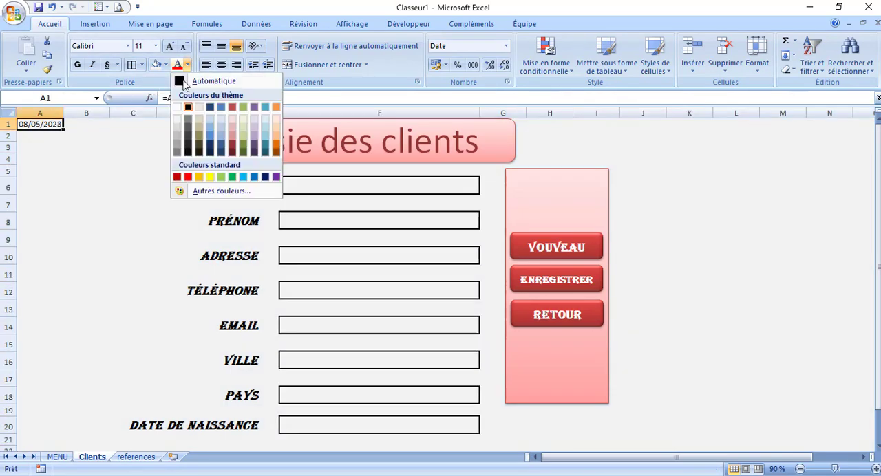
click(177, 114)
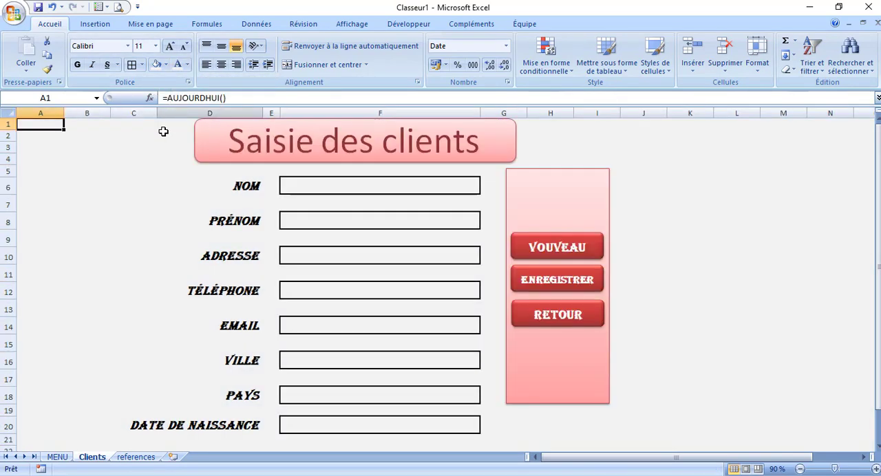
click(29, 222)
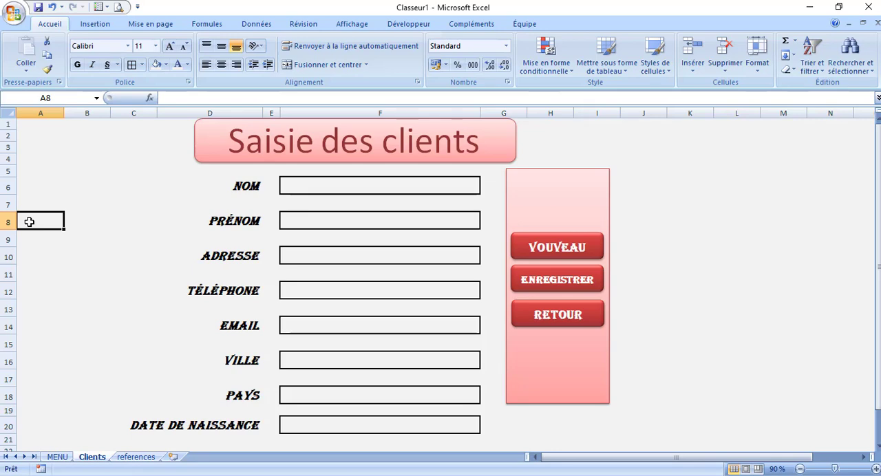
Insert a new worksheet after the references sheet and rename it dataclients
click(173, 457)
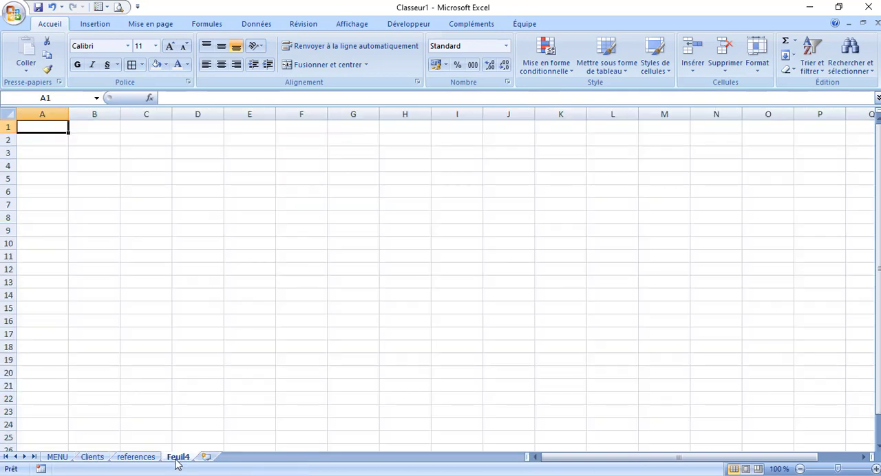
right_click(176, 459)
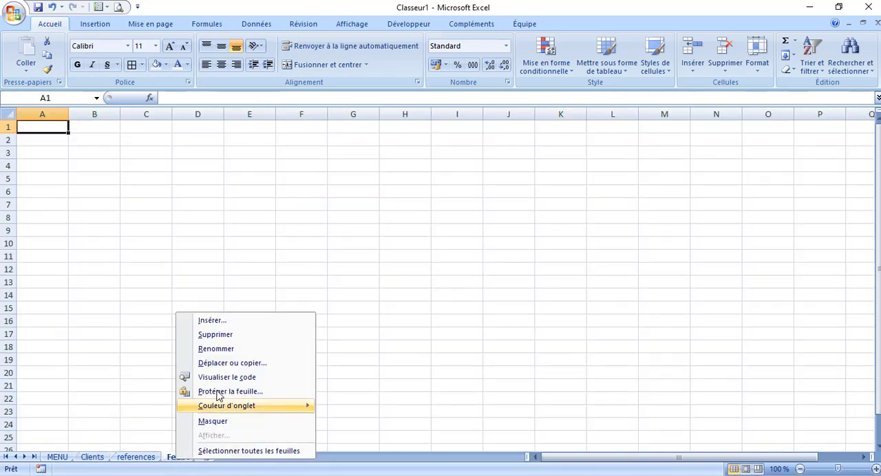
click(232, 352)
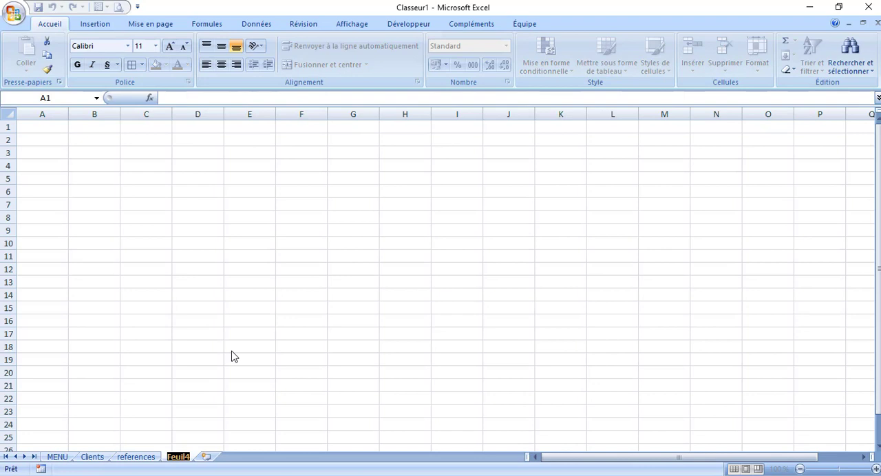
text(dataclie)
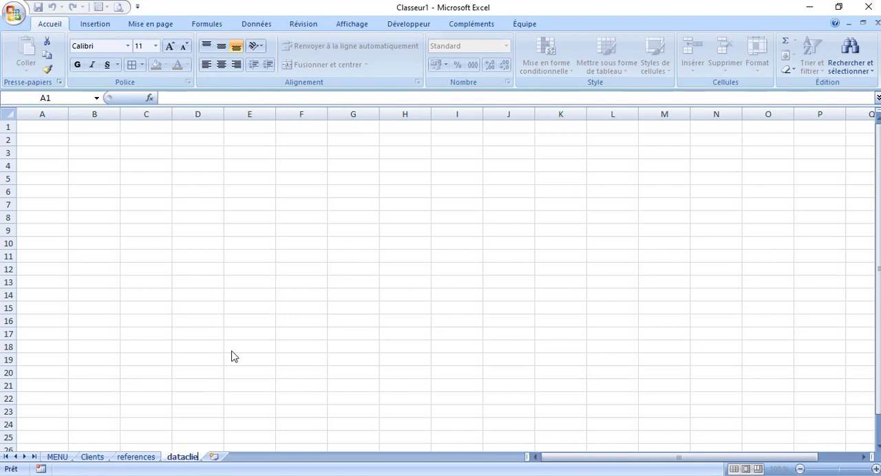
text(nts)
click(279, 391)
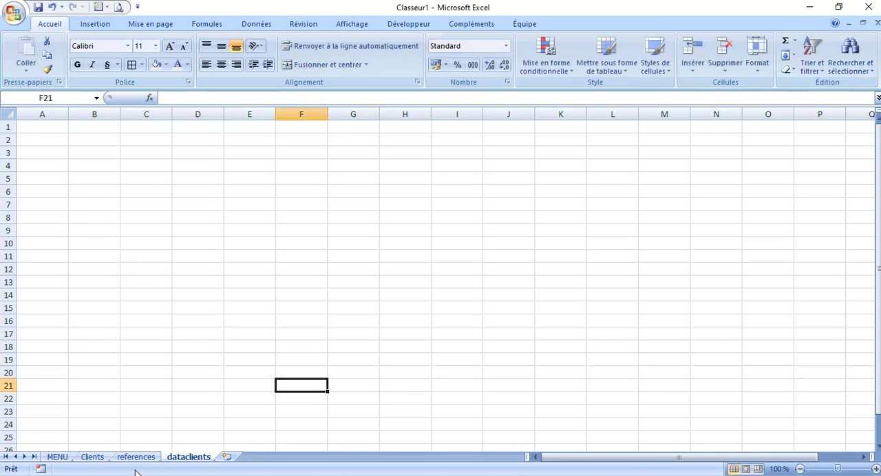
Copy the form labels in D6:D20 of the Clients sheet and paste them transposed into dataclients, starting at cell A1
click(95, 459)
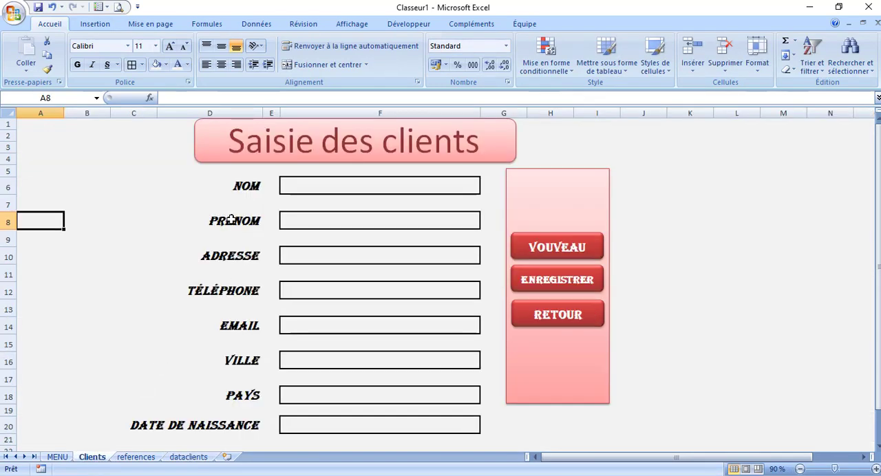
drag(239, 186, 232, 419)
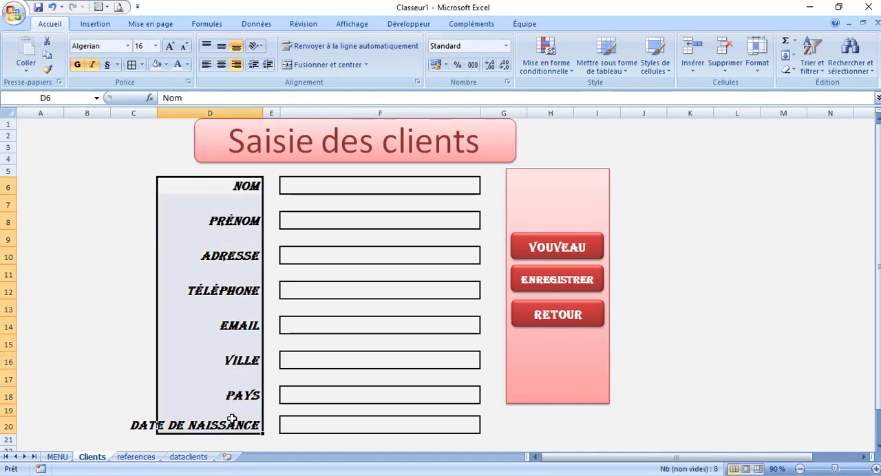
key(ctrl+c)
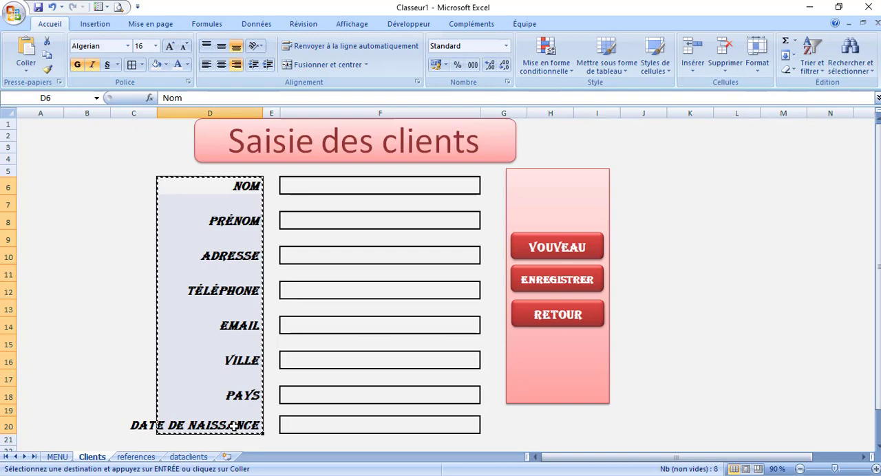
click(195, 457)
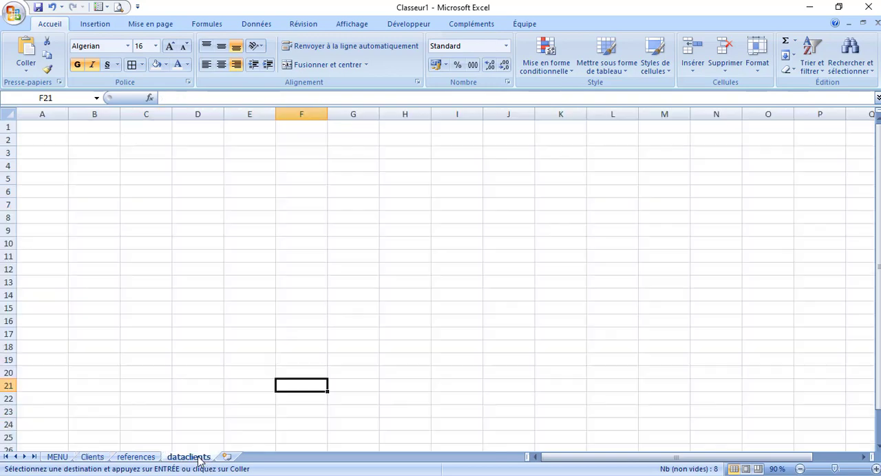
click(43, 127)
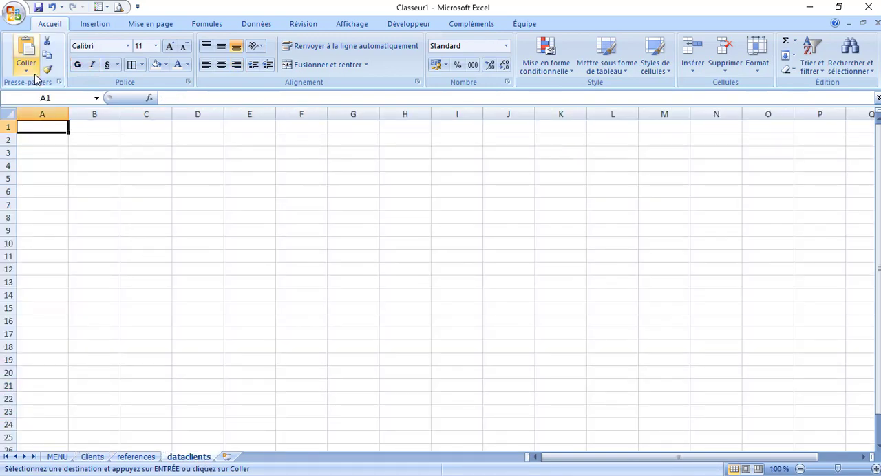
click(33, 69)
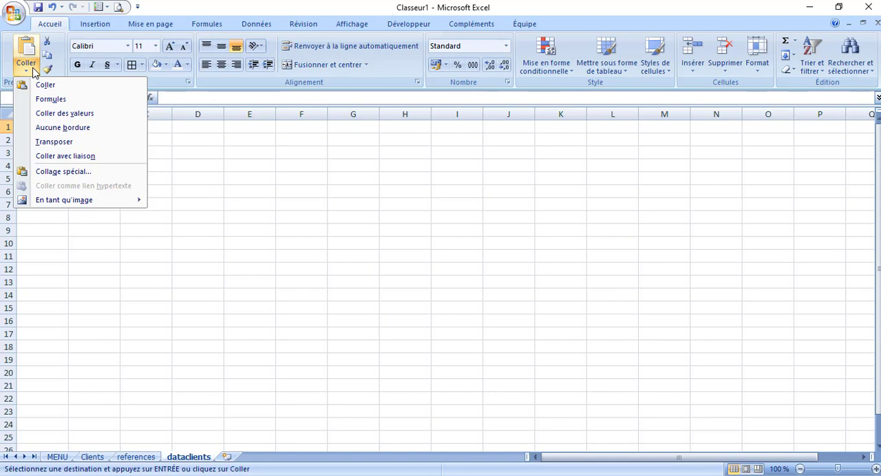
click(94, 146)
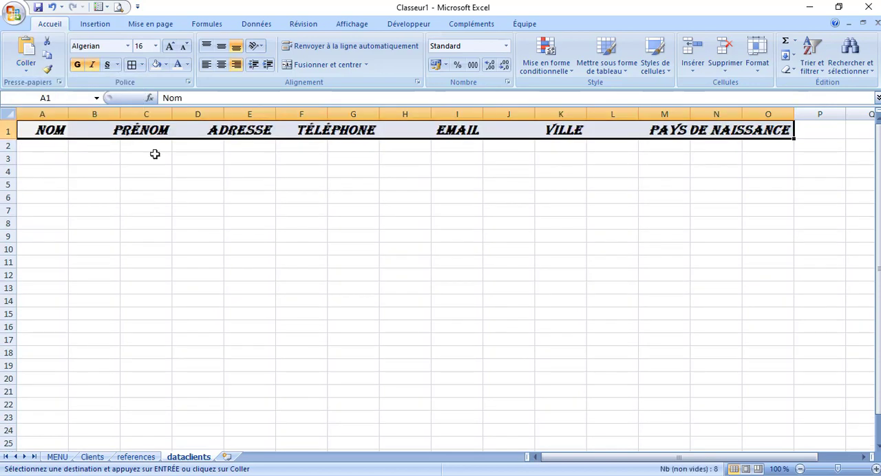
click(335, 228)
Delete the empty column B between the NOM and PRÉNOM headers on the dataclients sheet
click(93, 113)
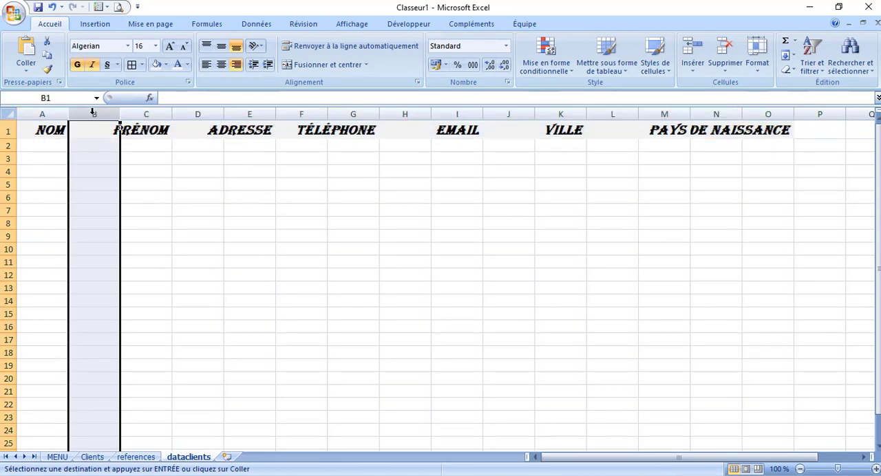
right_click(93, 114)
click(139, 197)
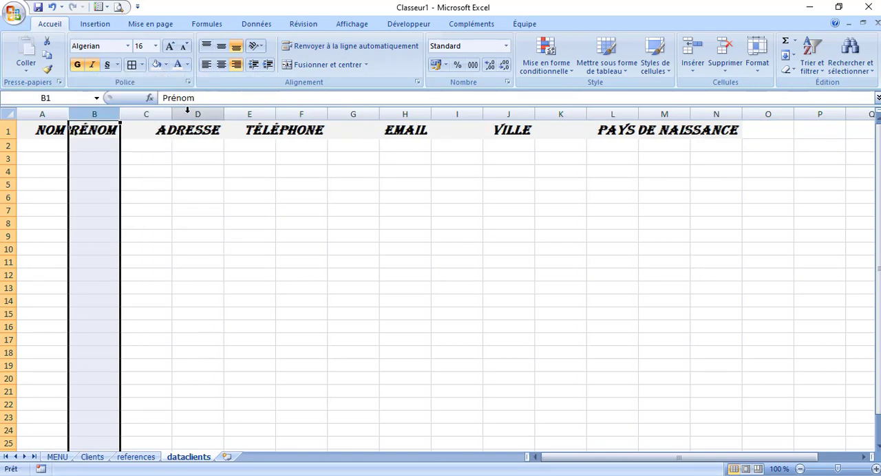
AutoFit the widths of columns A to N on the dataclients sheet to their header text
click(180, 113)
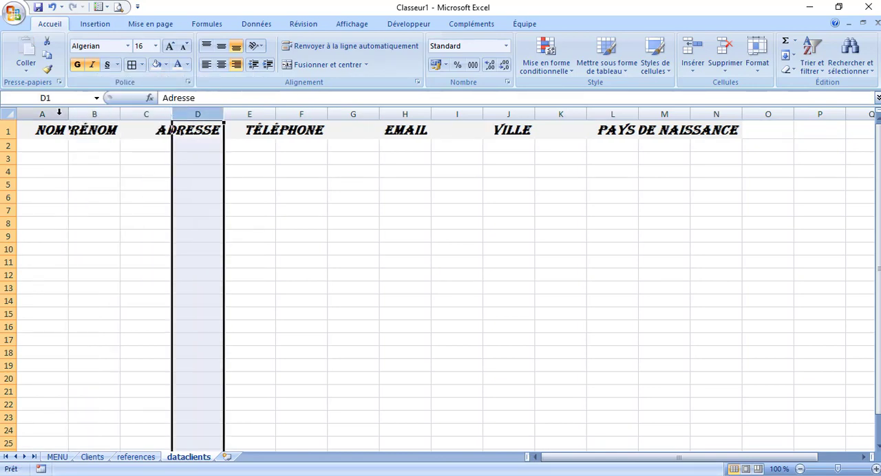
drag(41, 114, 720, 102)
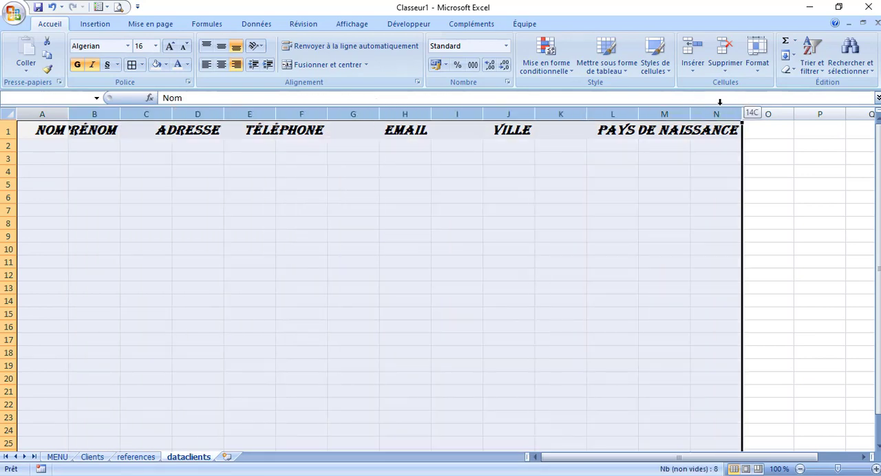
double_click(225, 114)
click(189, 177)
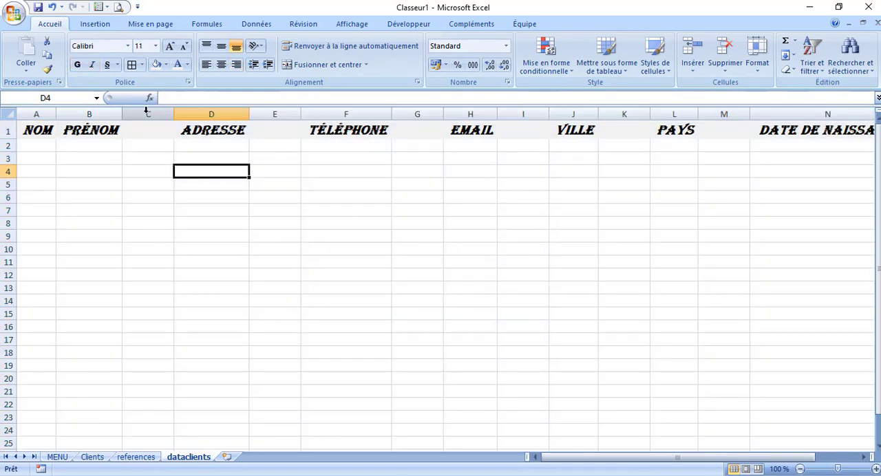
Delete the remaining empty columns between the PRÉNOM and DATE DE NAISSANCE headers so that all headers are adjacent in A1:H1
right_click(148, 114)
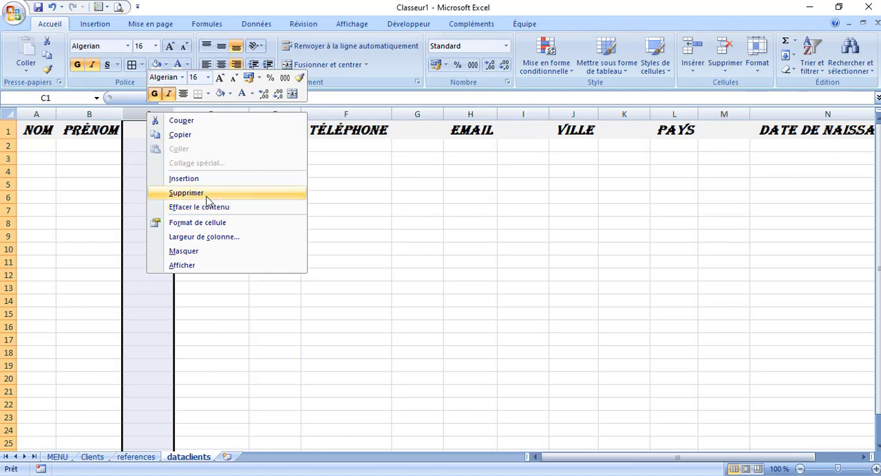
click(196, 193)
right_click(224, 114)
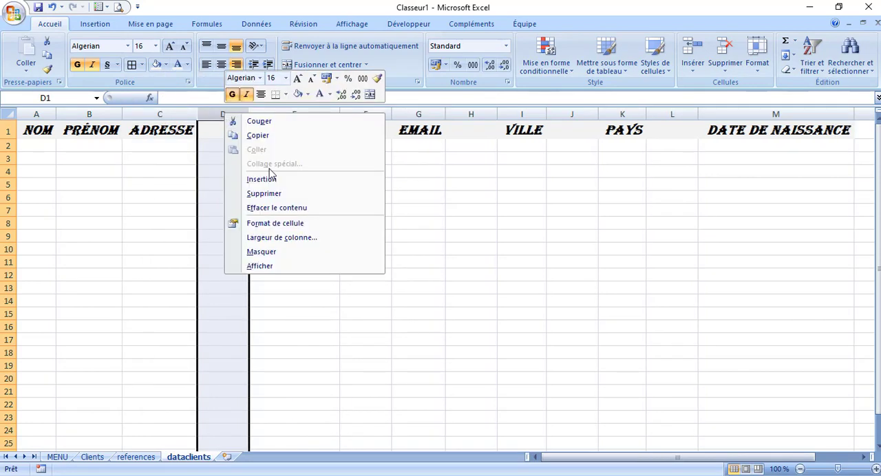
click(277, 194)
right_click(313, 112)
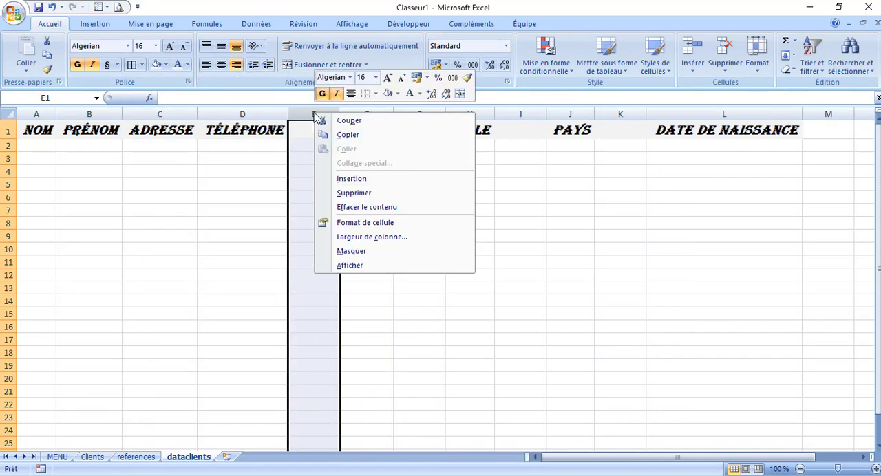
click(366, 195)
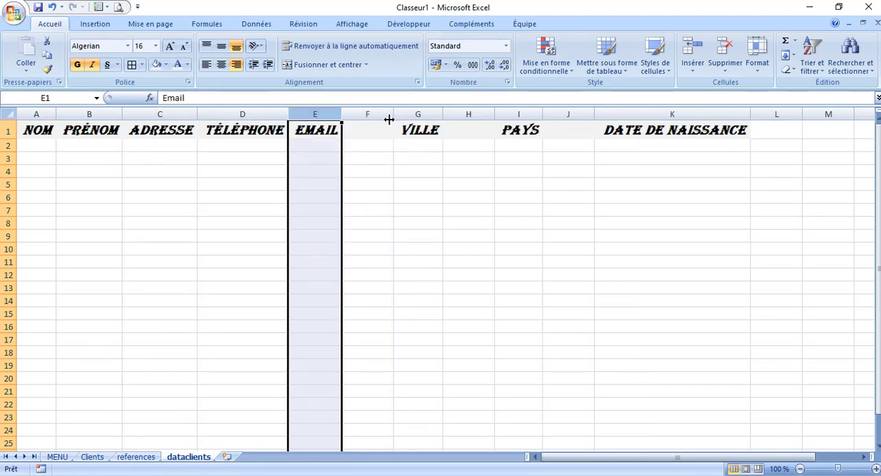
right_click(378, 114)
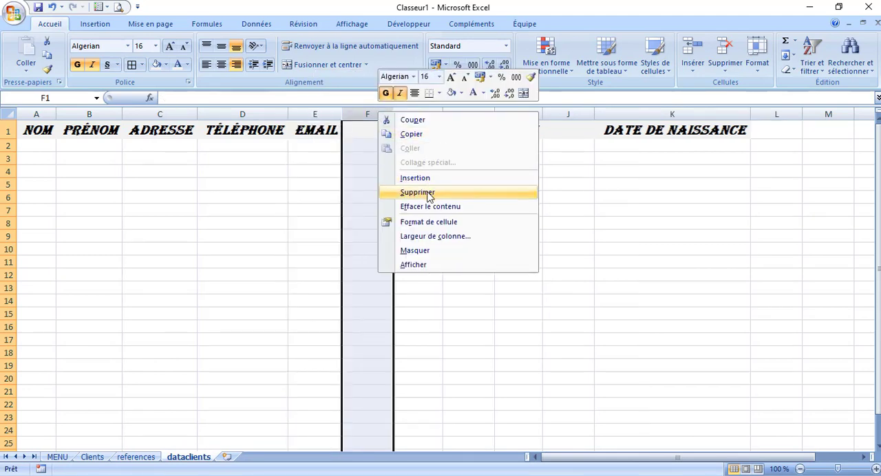
click(428, 195)
click(419, 110)
right_click(419, 110)
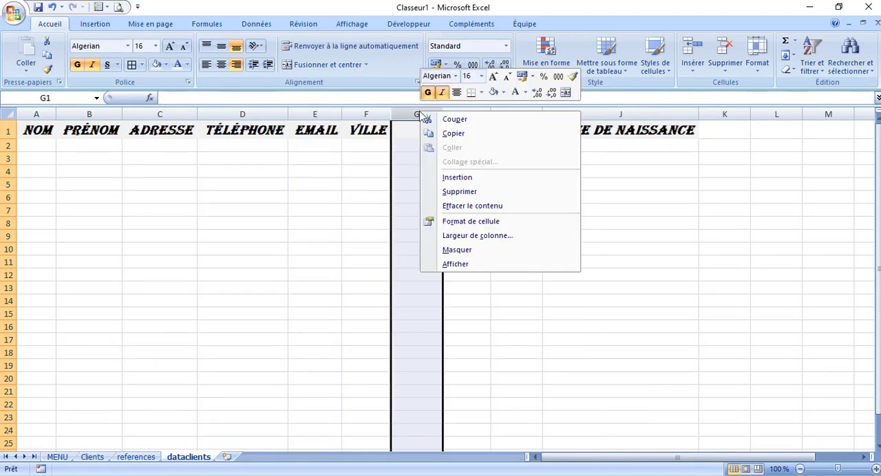
click(456, 192)
click(471, 114)
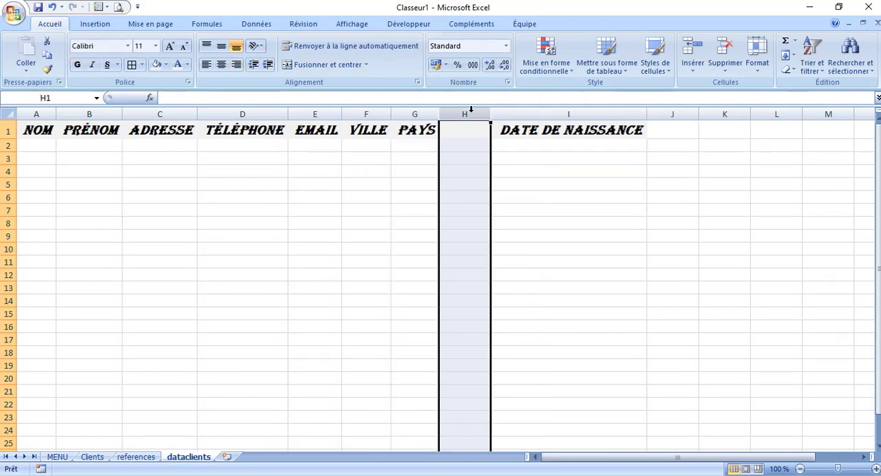
right_click(471, 114)
click(522, 195)
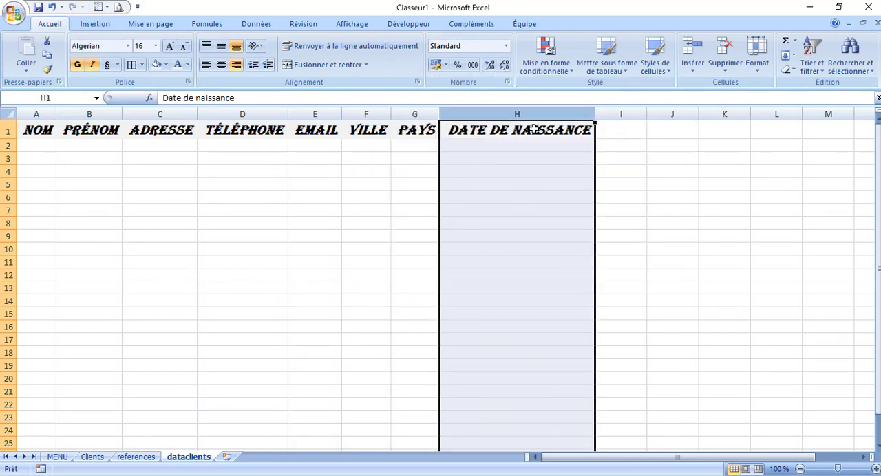
click(454, 238)
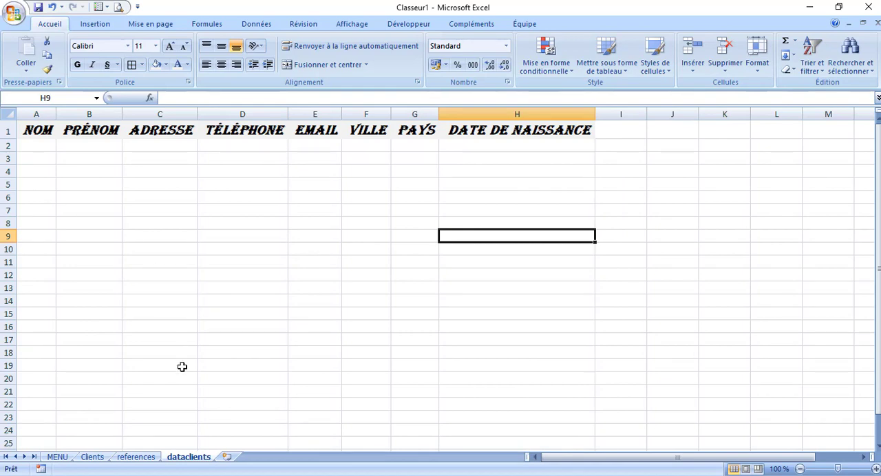
Return to the Clients sheet and select the empty cell L8 beside the form
click(101, 458)
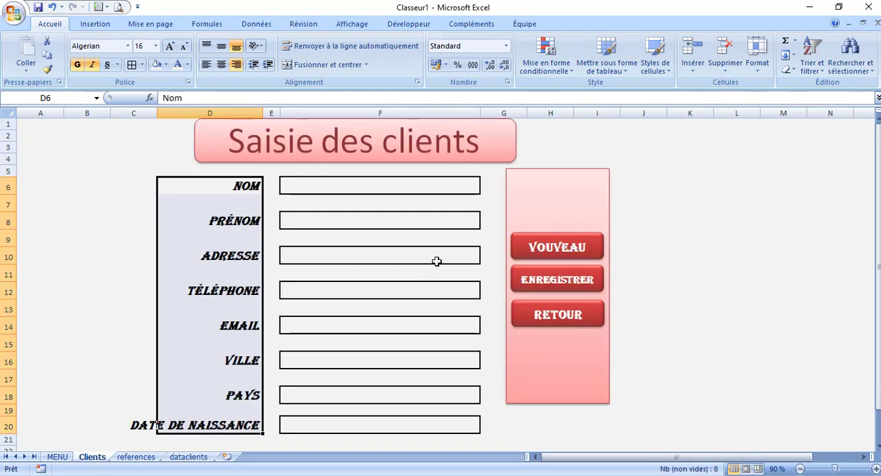
click(464, 220)
click(728, 225)
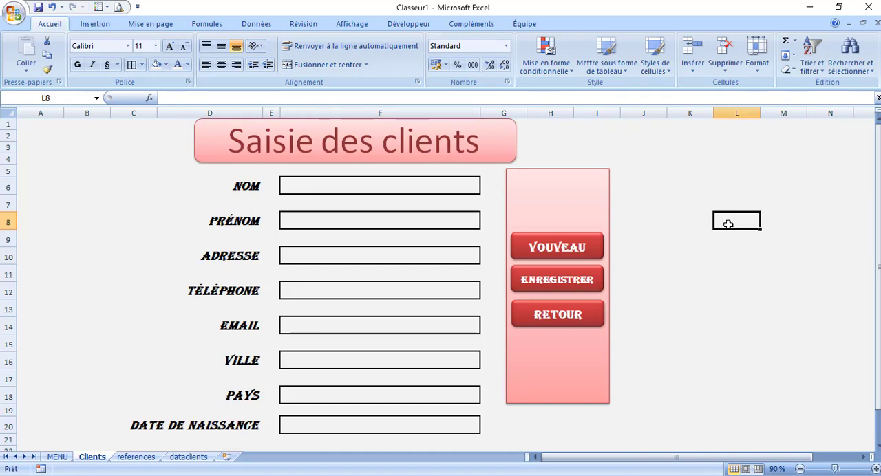
ctrl+click(548, 253)
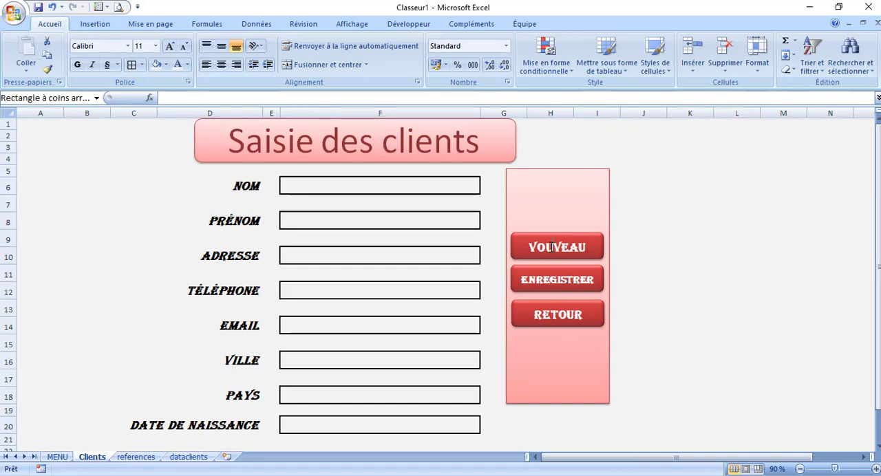
click(719, 228)
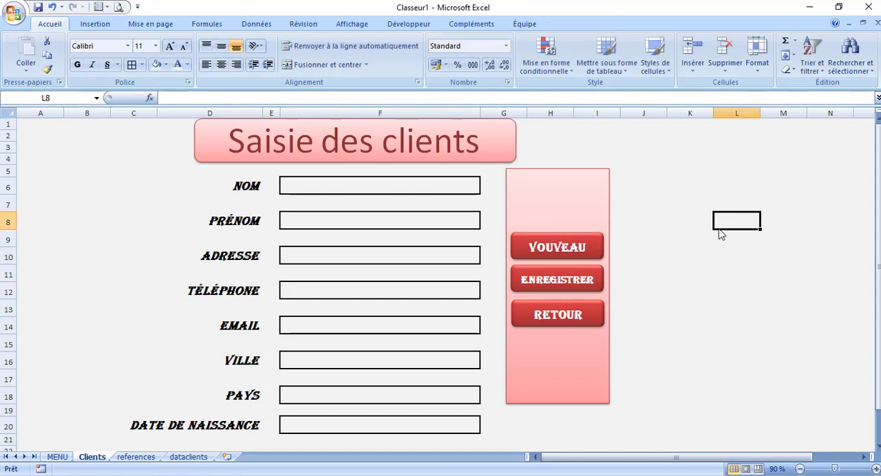
Set up a new macro recording named ViderClient, stored in this workbook
click(400, 24)
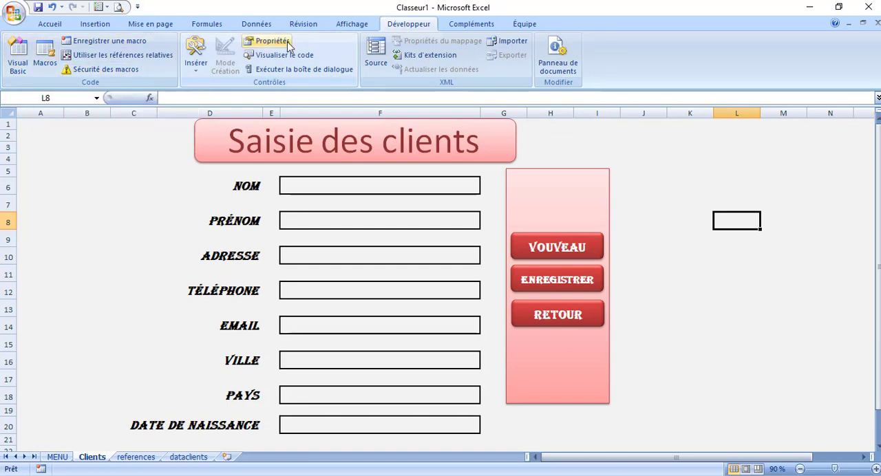
click(353, 25)
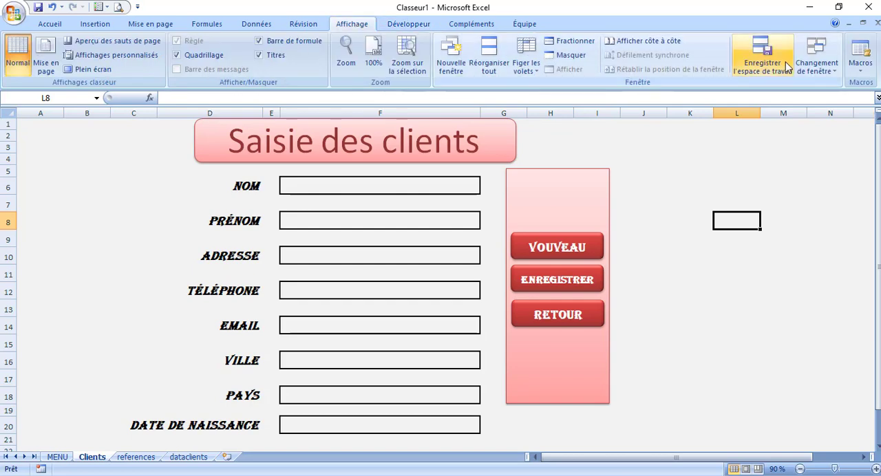
click(862, 73)
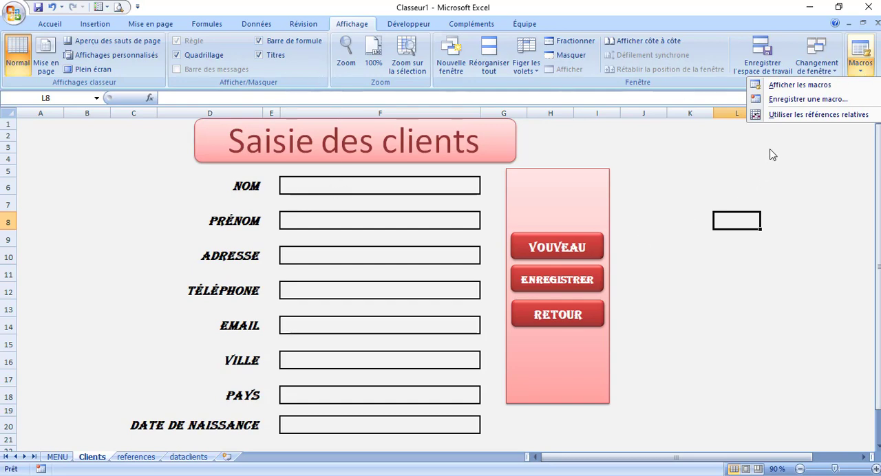
click(787, 101)
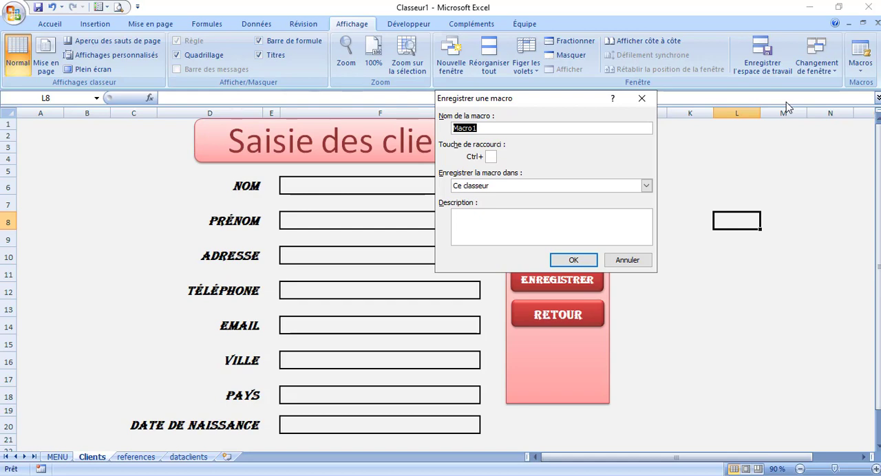
text(ViderClient)
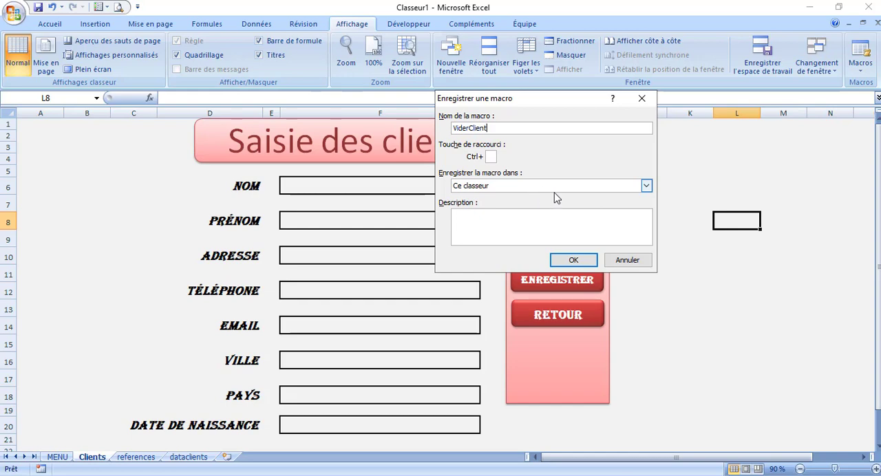
Describe the macro as "pour vider le formulaire client" and start recording it
click(509, 227)
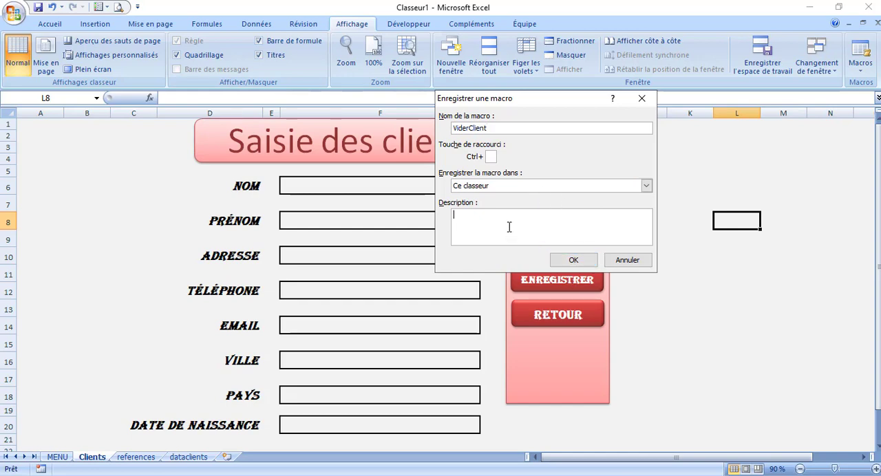
text(pour vider le formulaire client)
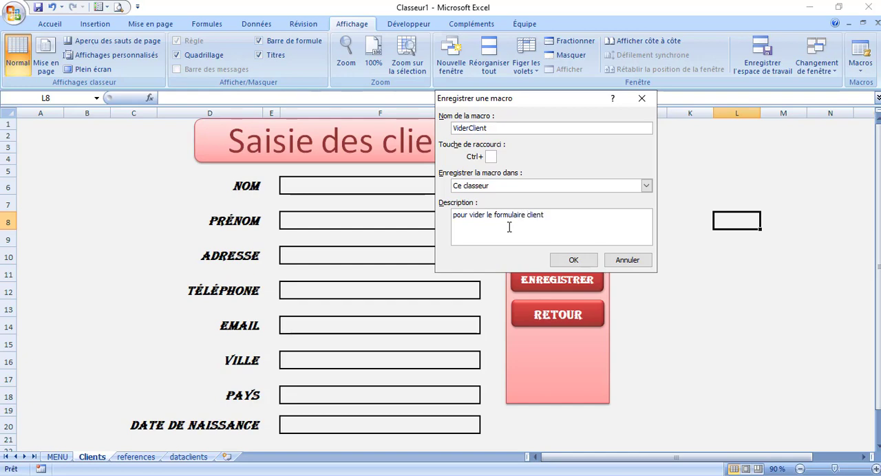
click(573, 262)
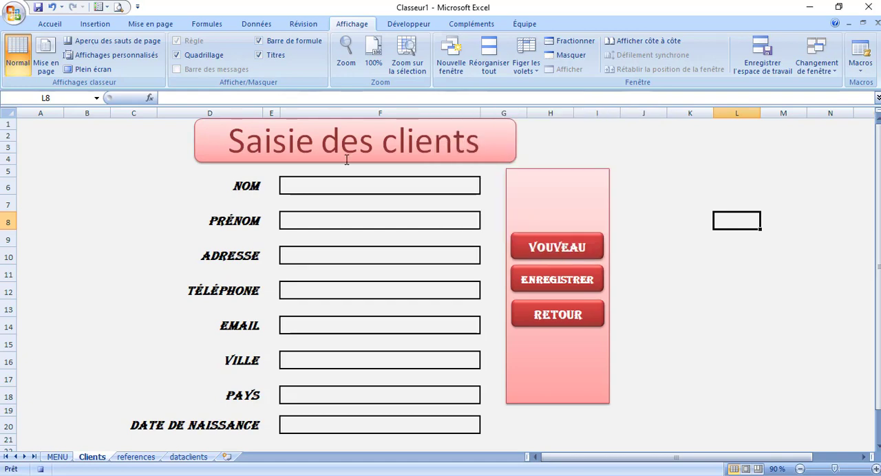
Record clearing each form entry cell from F6 down to F20, one by one, and finish back in the Nom cell F6
click(344, 184)
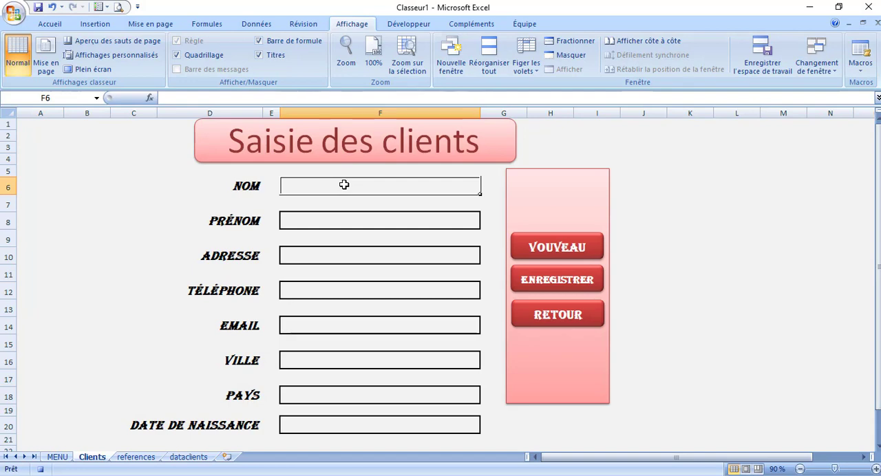
click(331, 227)
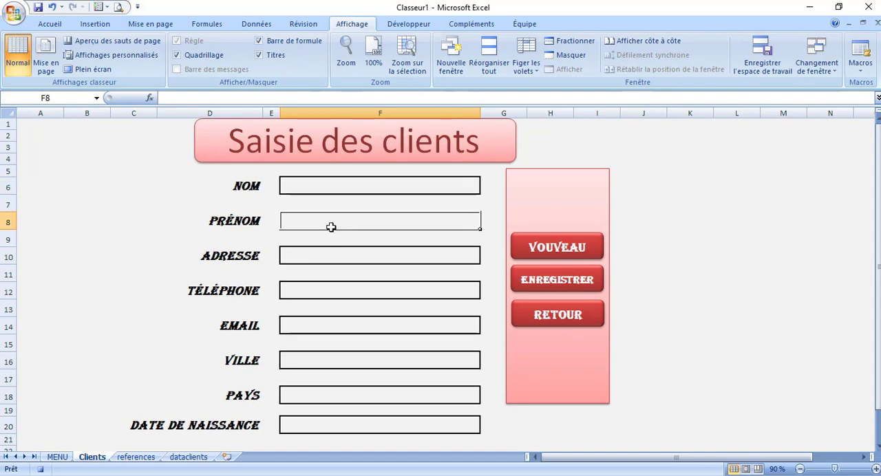
click(327, 261)
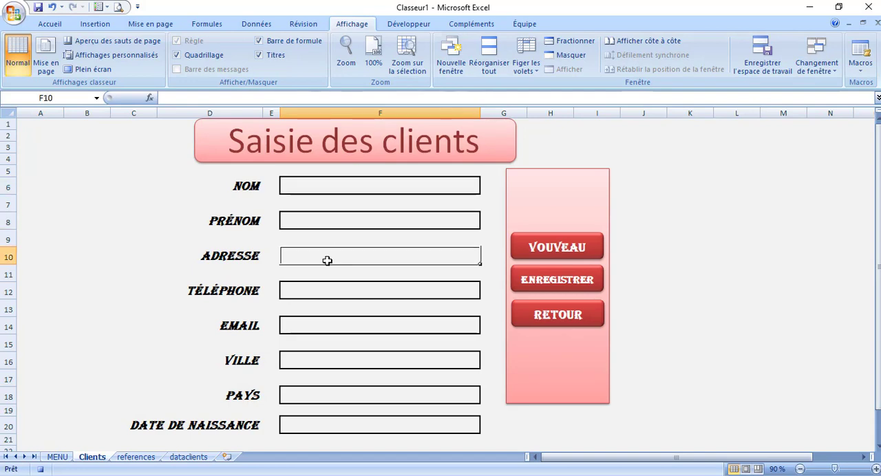
click(315, 292)
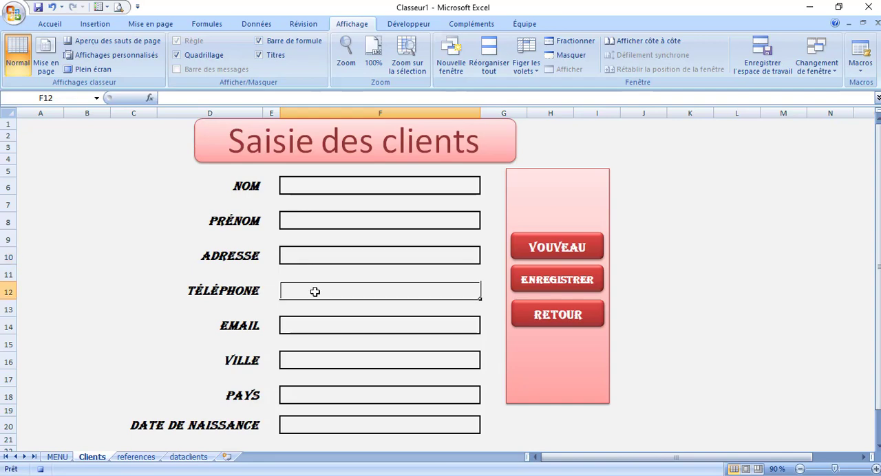
click(306, 328)
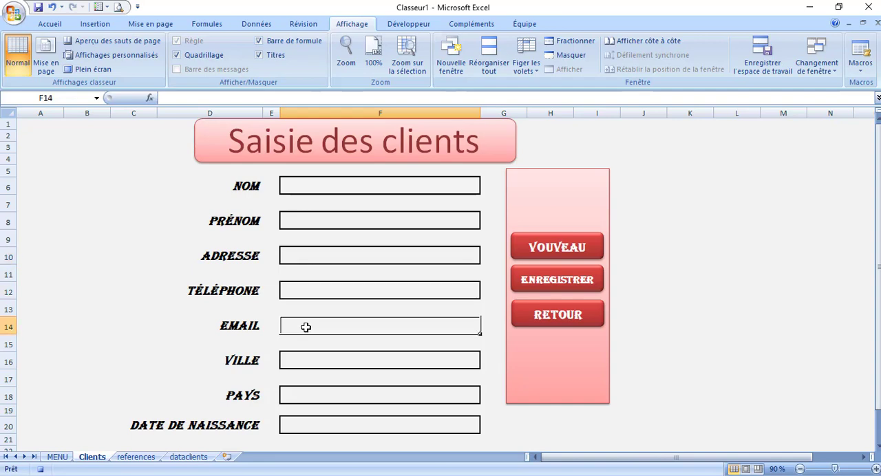
click(296, 363)
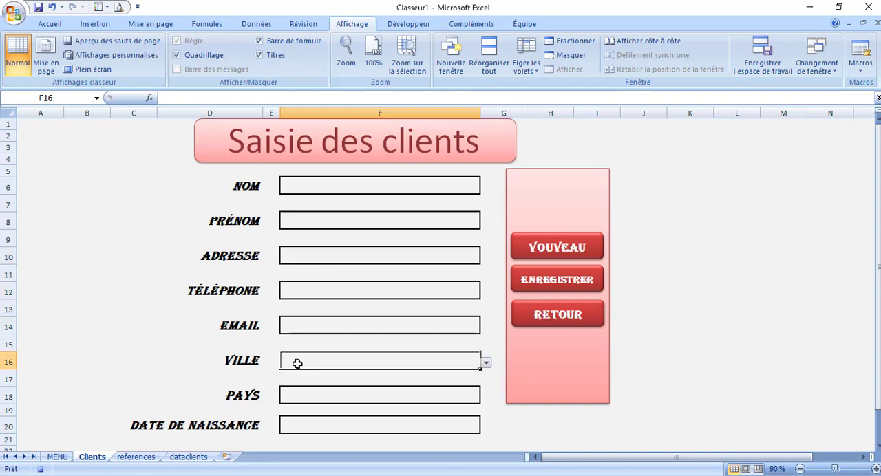
click(307, 401)
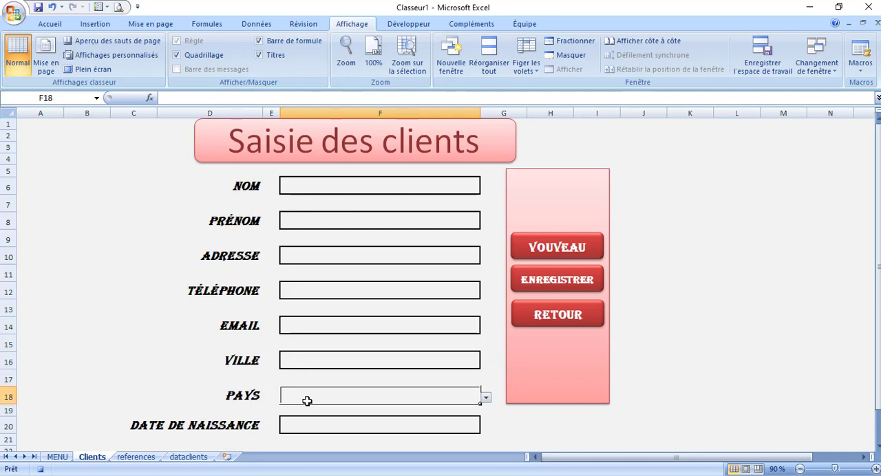
click(312, 424)
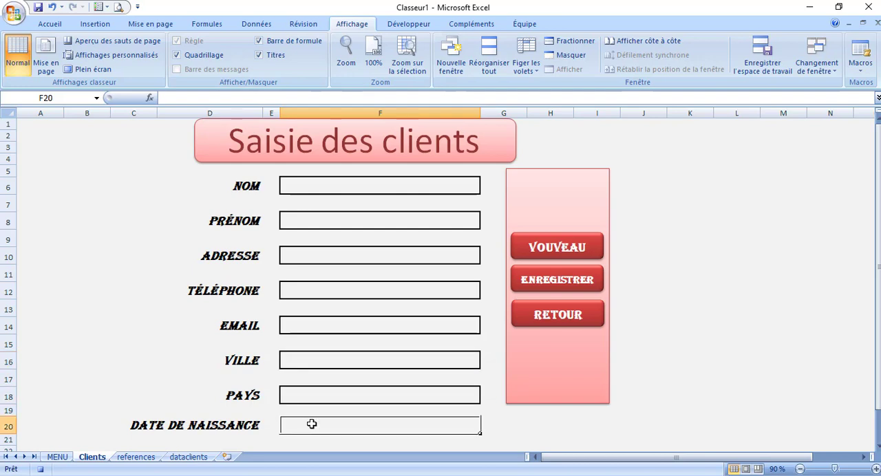
double_click(300, 188)
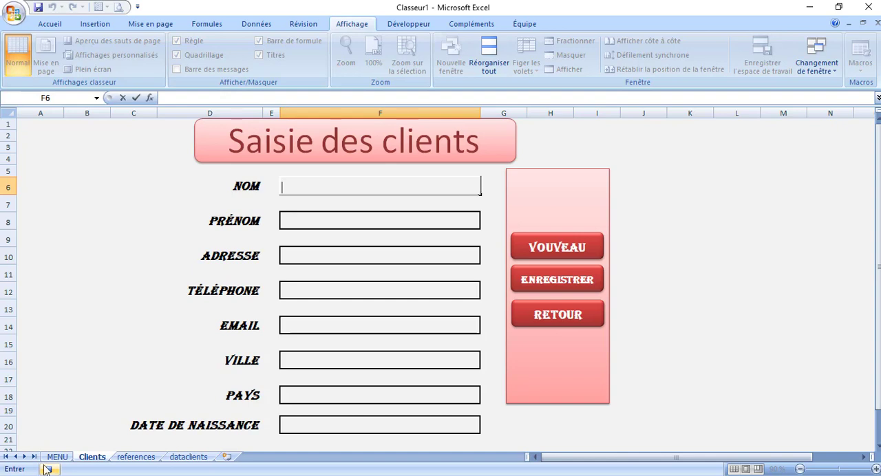
Stop recording the ViderClient macro
click(292, 25)
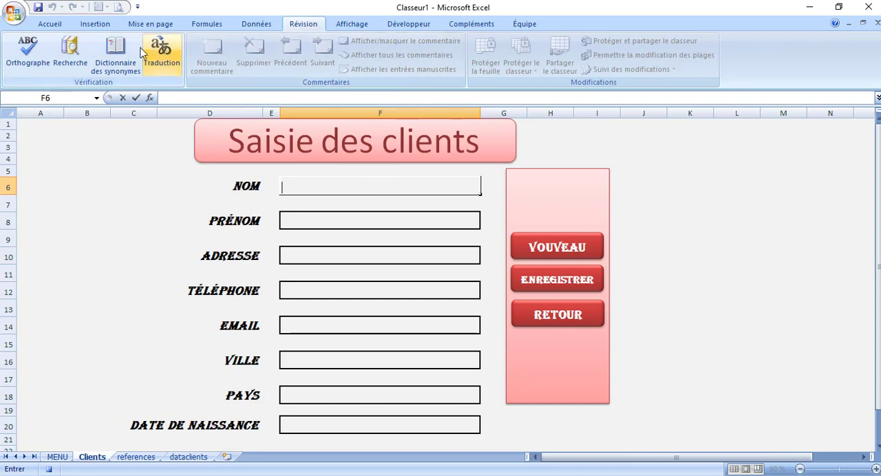
click(60, 26)
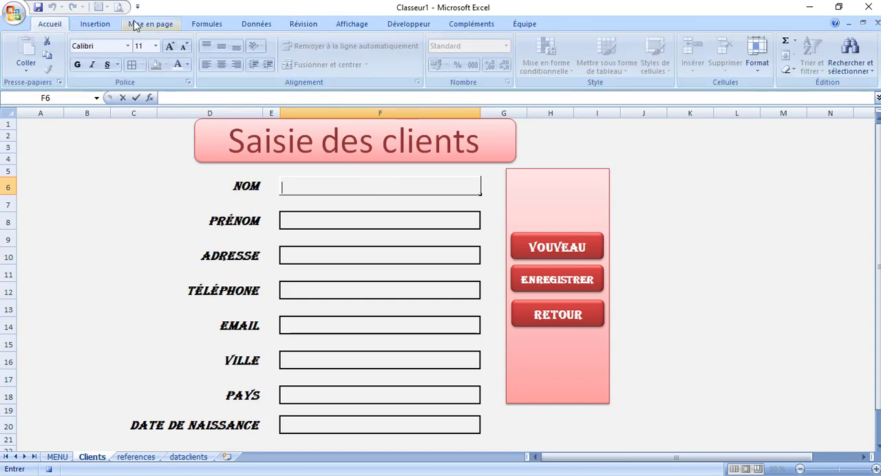
click(210, 25)
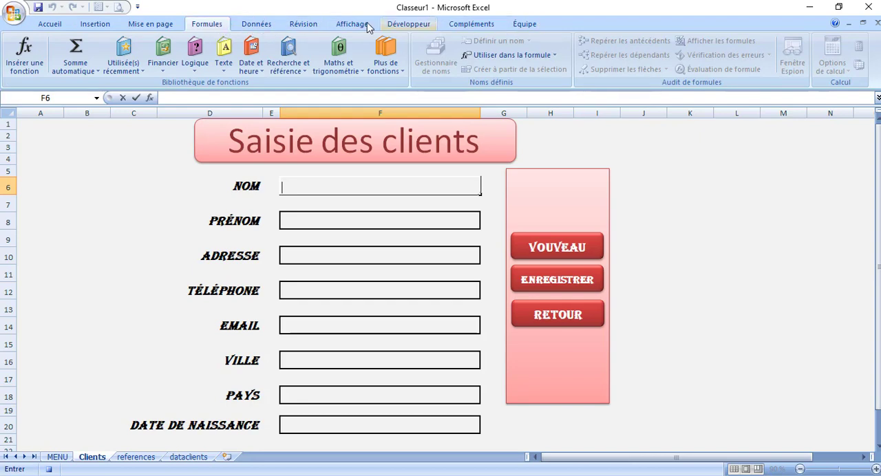
click(338, 25)
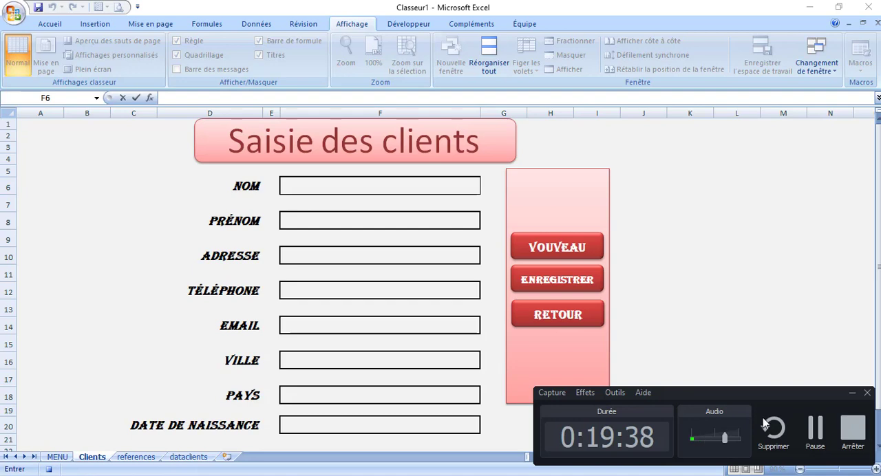
click(815, 425)
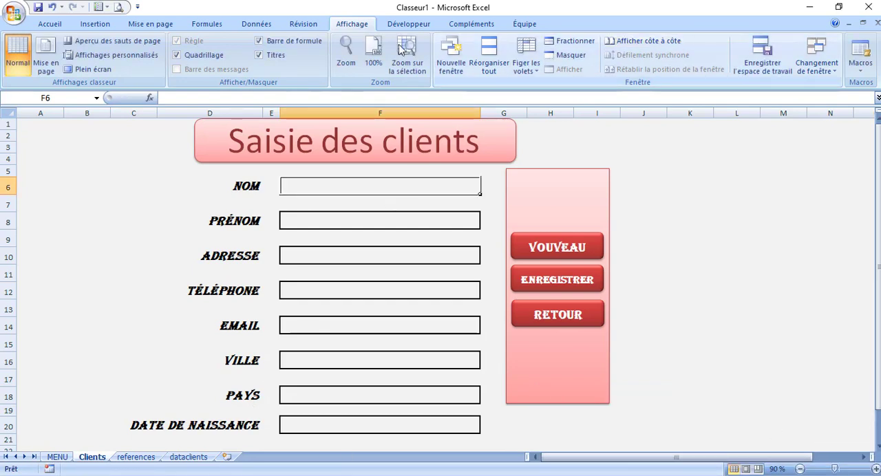
Check the workbook's macro list for ViderClient and close it without running the macro
click(859, 68)
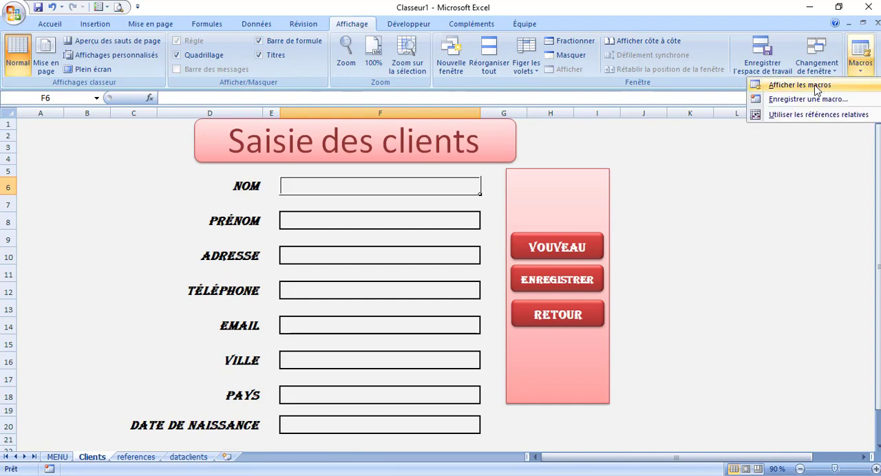
click(791, 84)
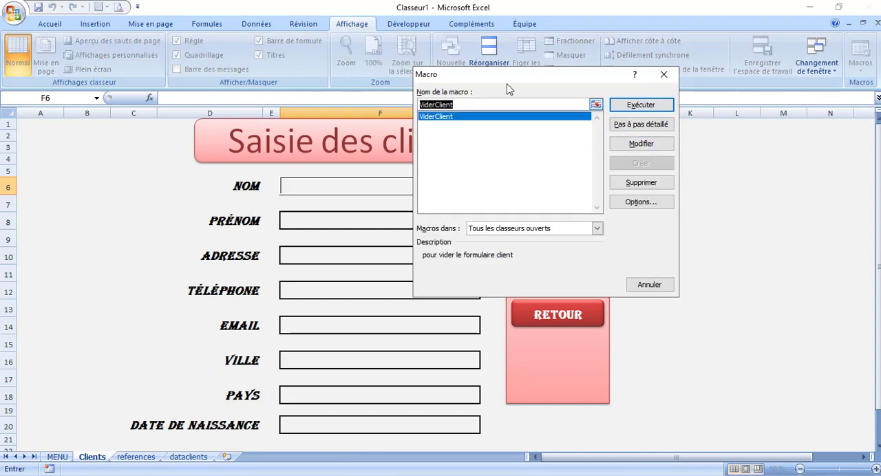
drag(517, 81, 644, 71)
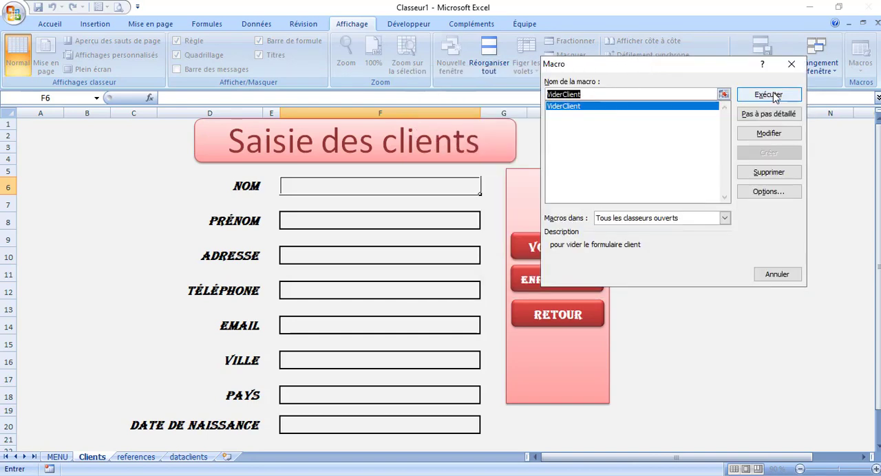
click(314, 187)
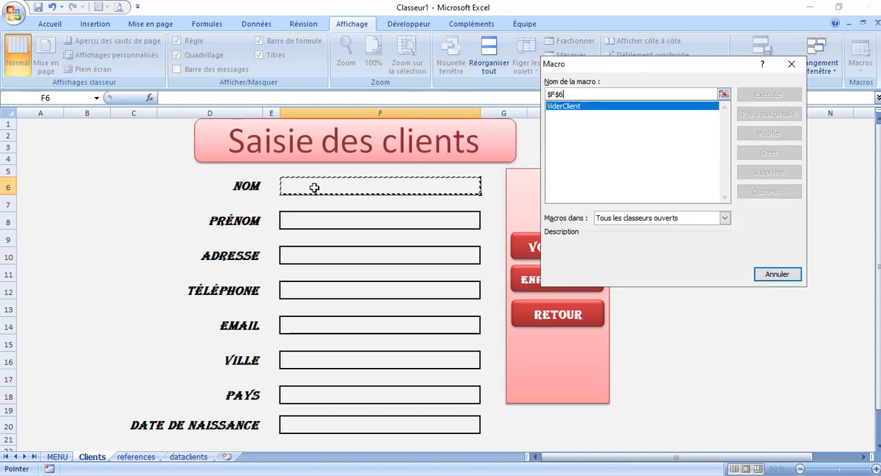
key(Escape)
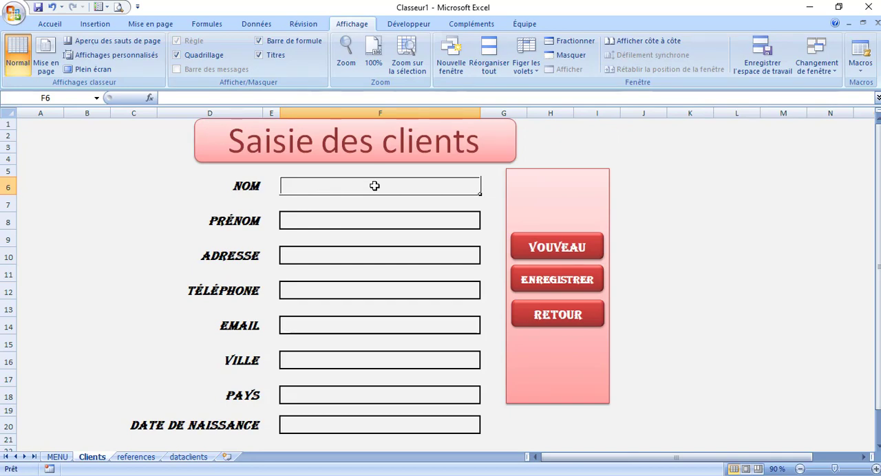
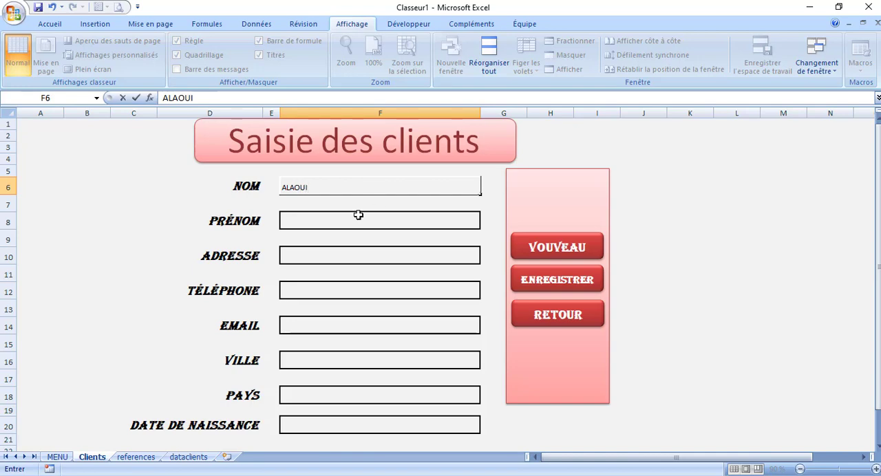
Fill in the test client's last name, first name and street address in the Clients form
click(351, 217)
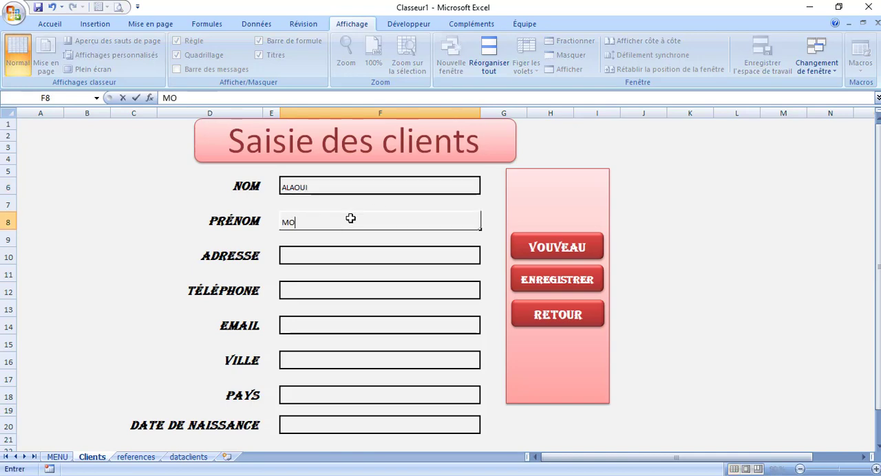
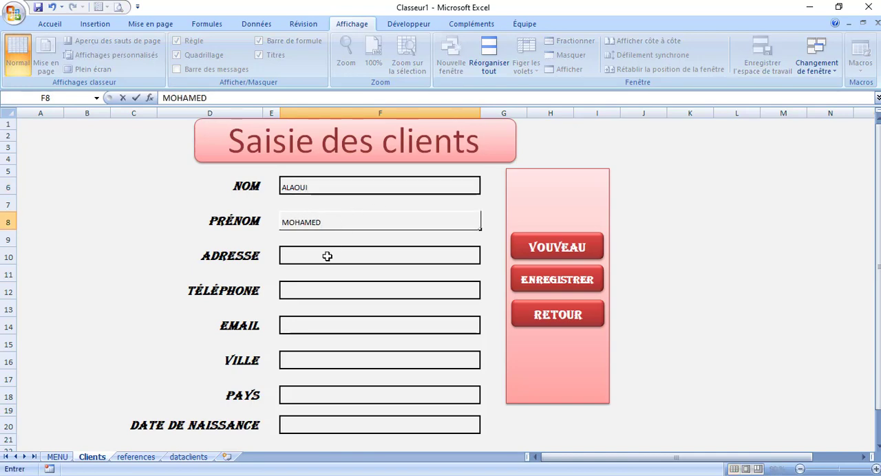
click(327, 256)
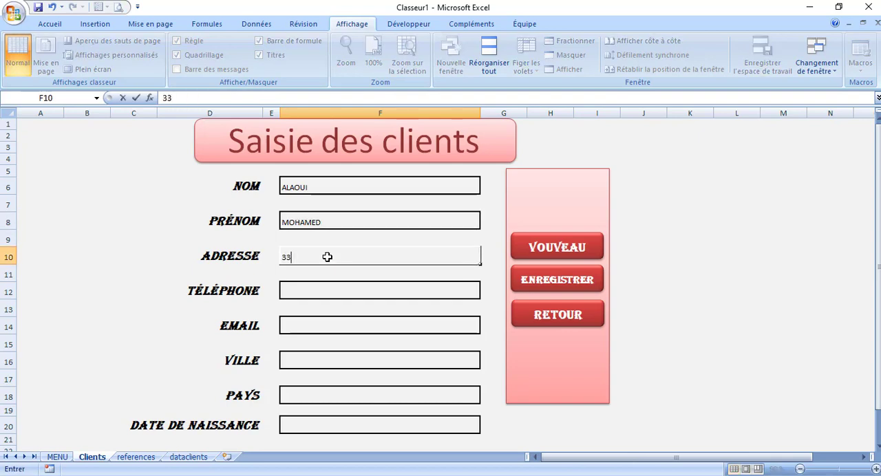
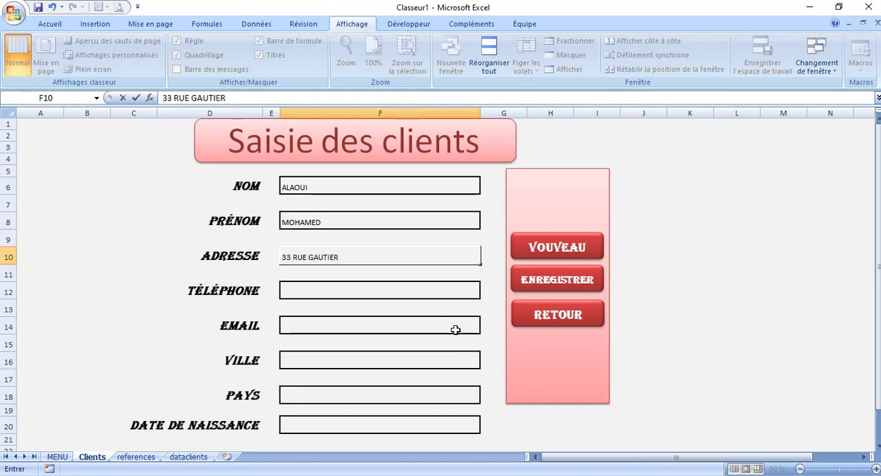
Enter the test client's phone number in the Téléphone cell and e-mail address in the Email cell
click(416, 290)
text(0)
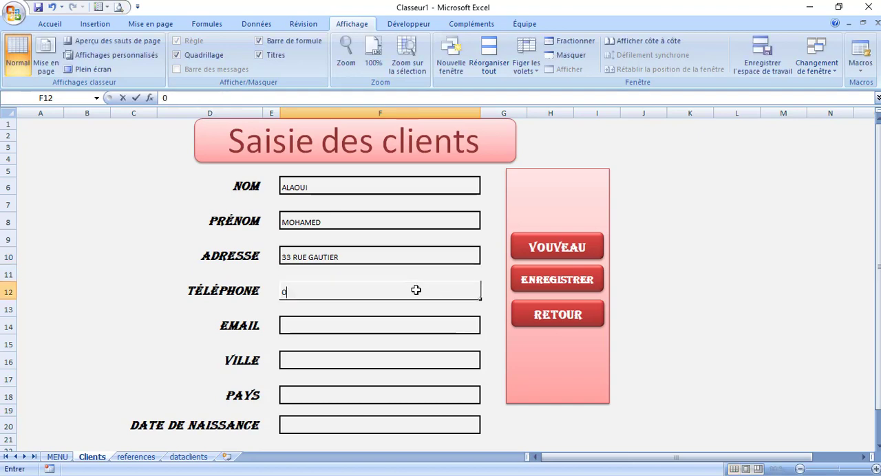
text(654325)
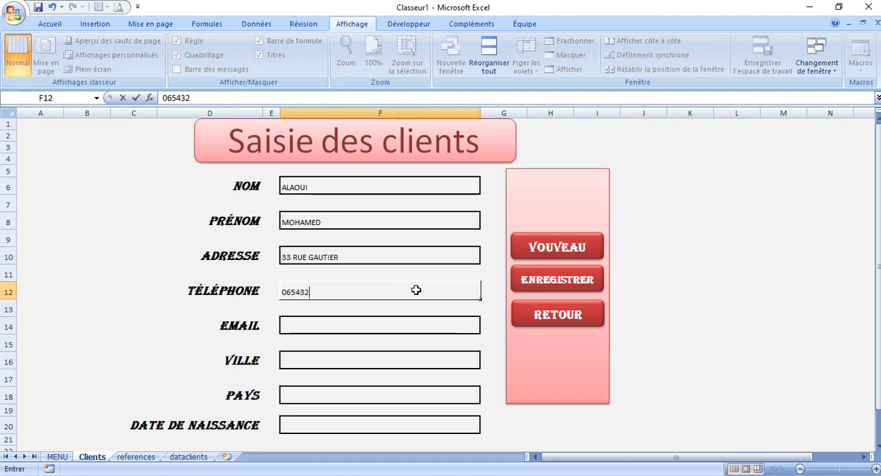
click(384, 330)
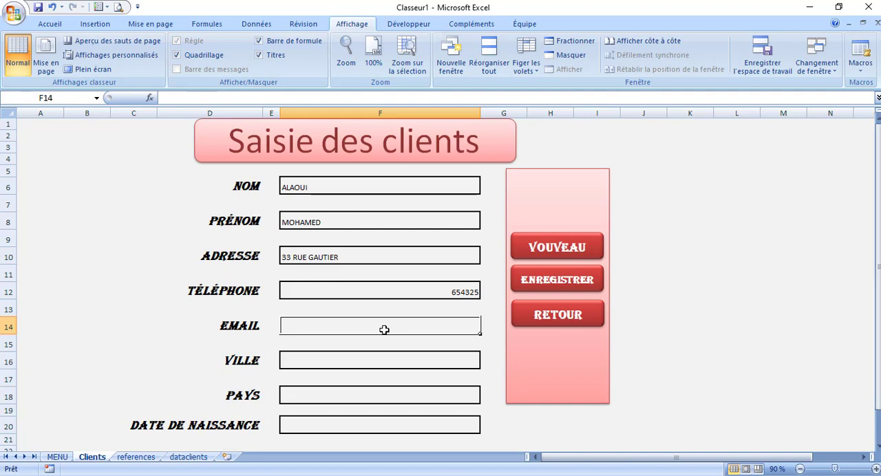
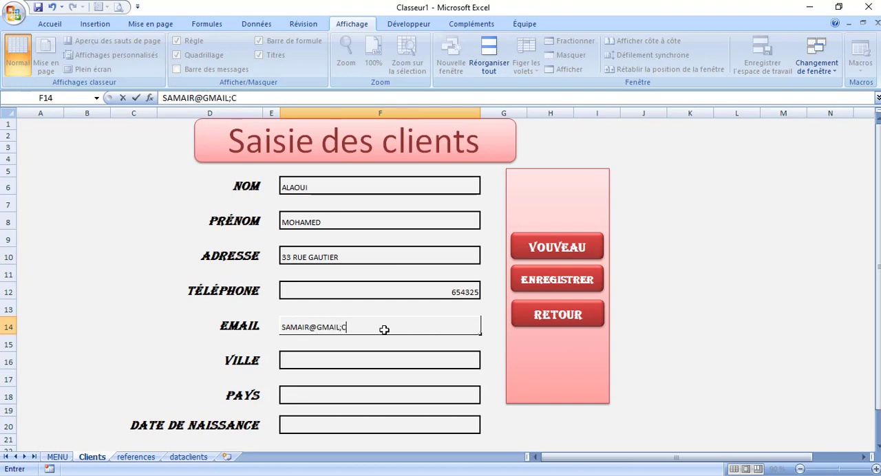
Choose Libreville as the client's Ville and France as the Pays
click(373, 353)
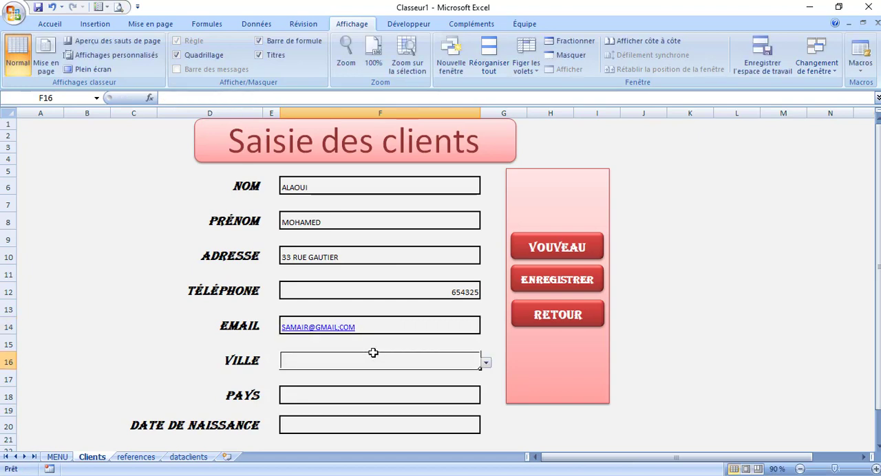
click(486, 363)
click(385, 390)
click(354, 397)
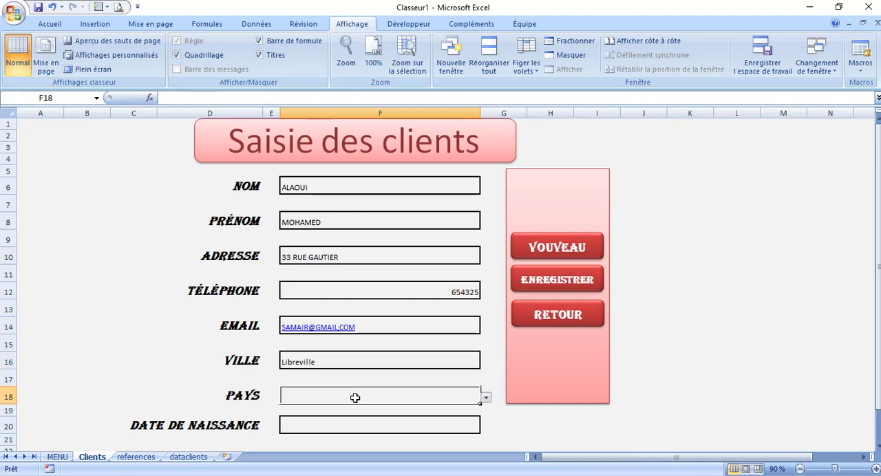
click(486, 399)
click(375, 419)
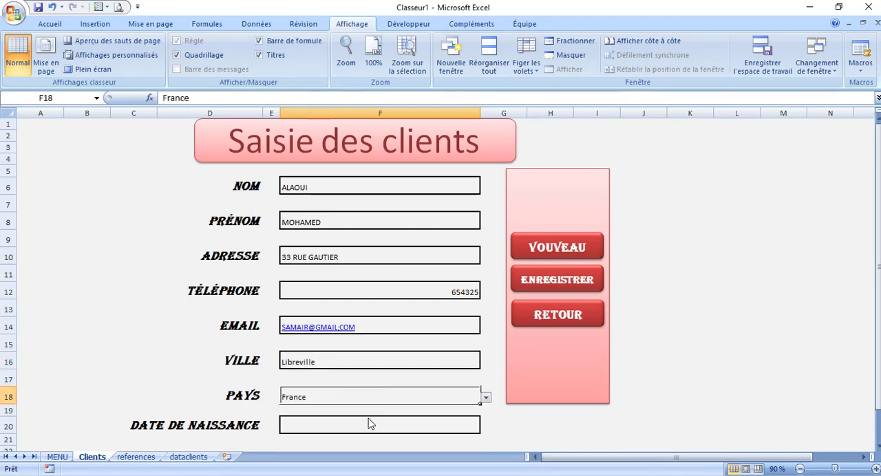
Try to enter the client's date of birth in the Date de naissance cell F20, and clear the entry
click(329, 425)
text(12)
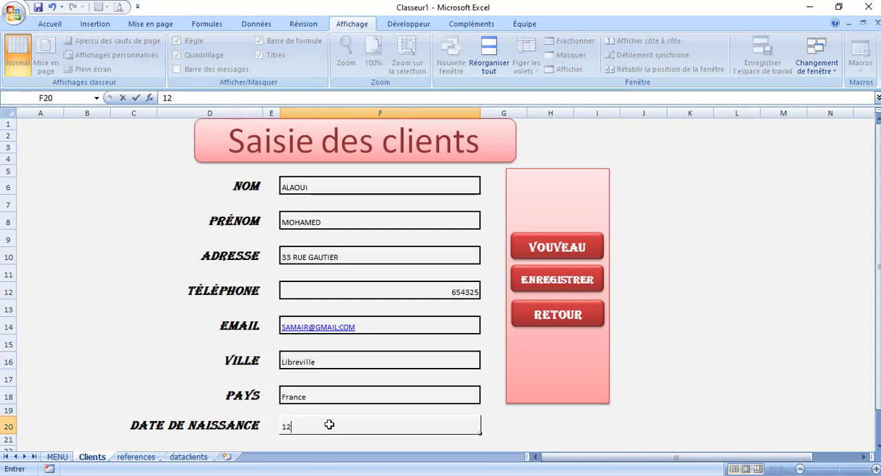
text(/12/2024)
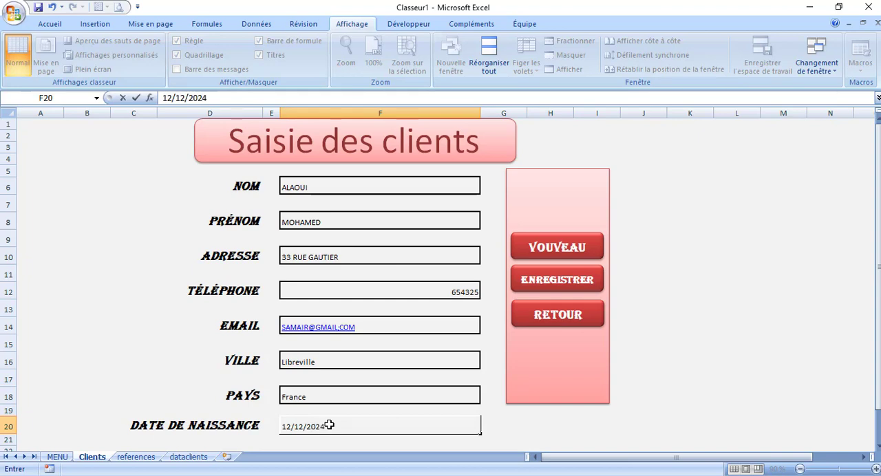
key(BackSpace)
text(24)
key(BackSpace)
key(BackSpace)
key(BackSpace)
key(BackSpace)
text(2012)
click(521, 436)
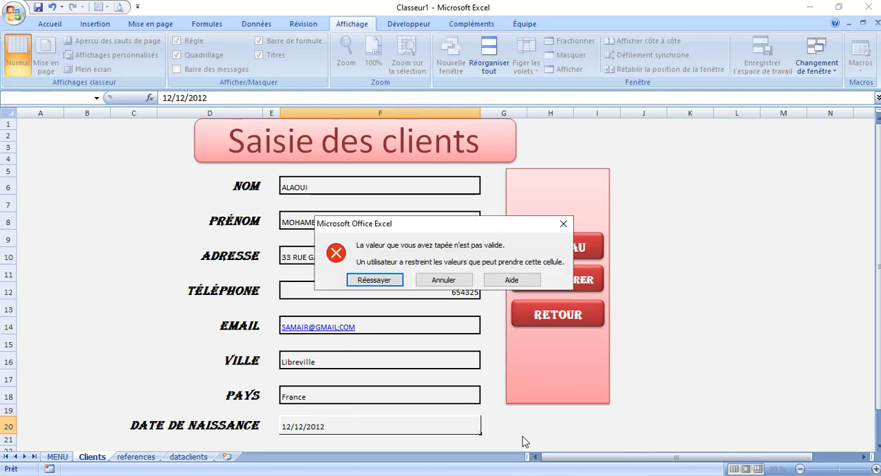
click(375, 281)
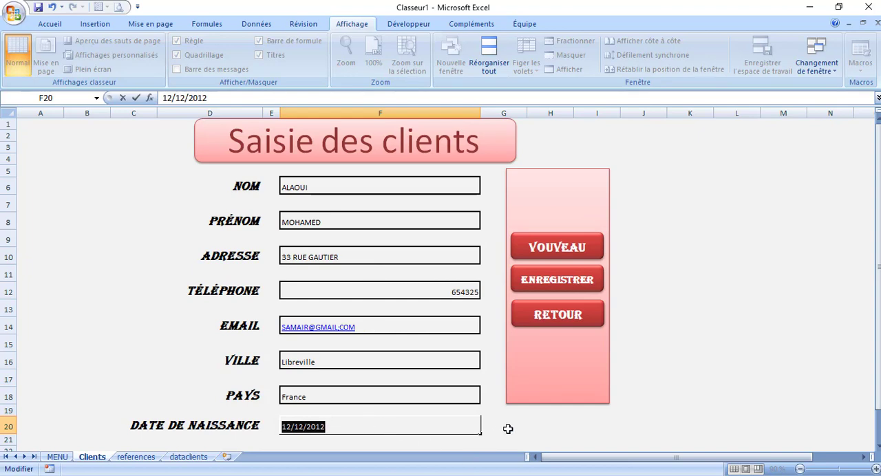
key(BackSpace)
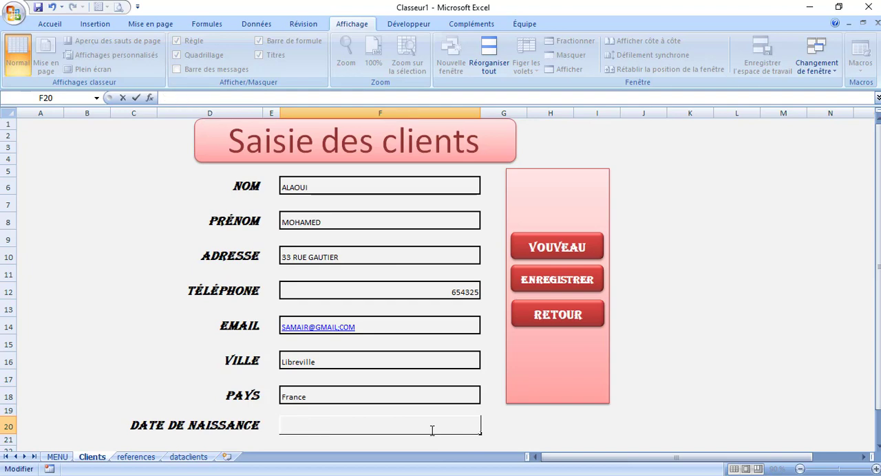
click(270, 440)
click(301, 422)
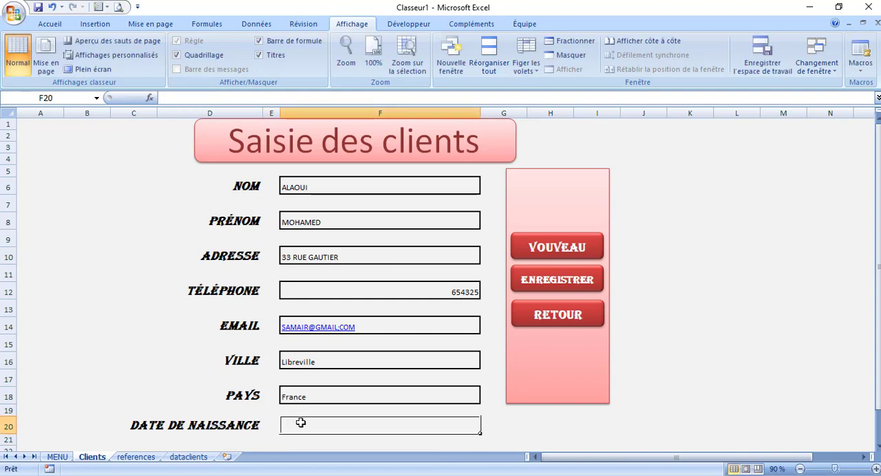
Change the date validation rule of the Date de naissance cell F20 to "inférieure ou égale à" with end date =A1
click(249, 26)
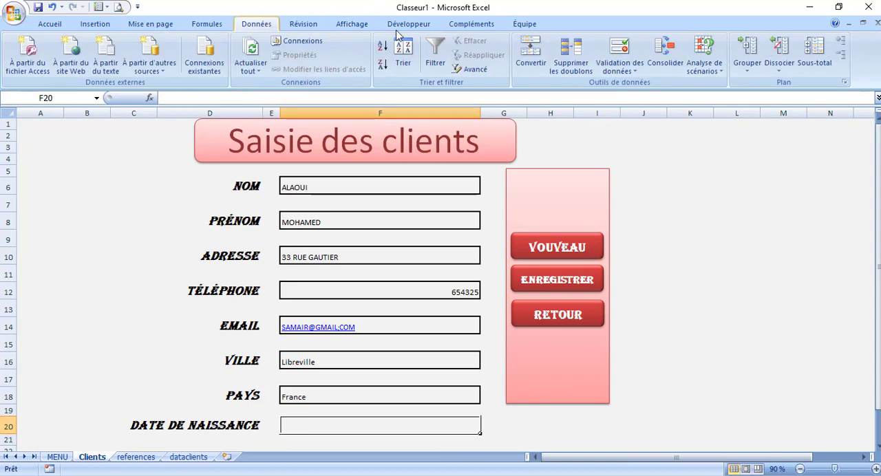
click(623, 49)
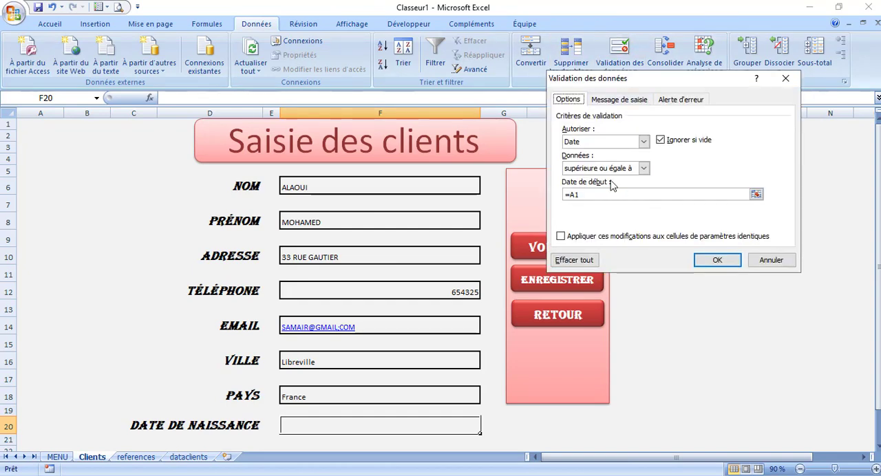
click(644, 169)
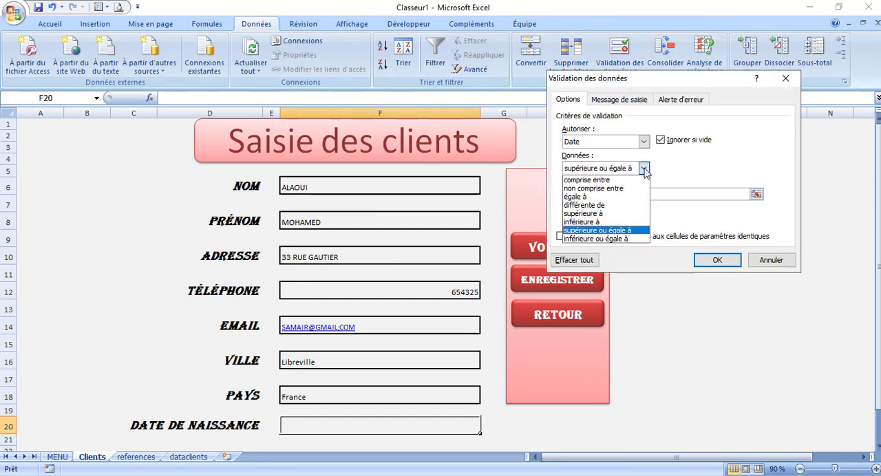
click(596, 238)
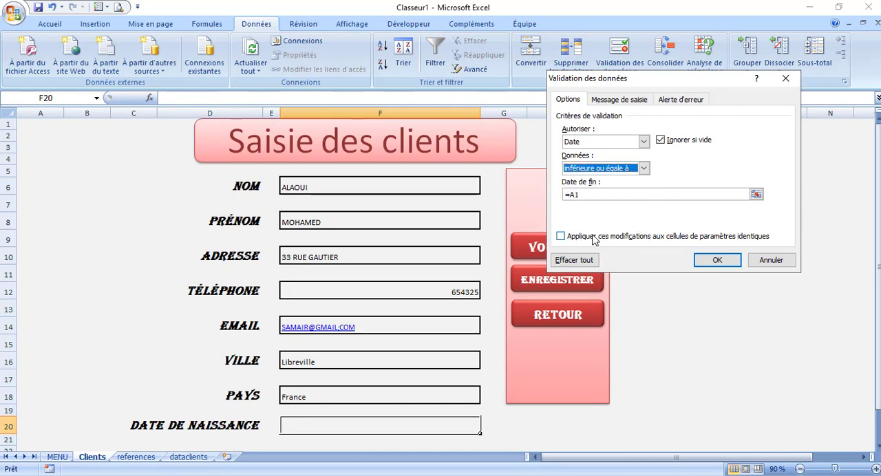
click(718, 261)
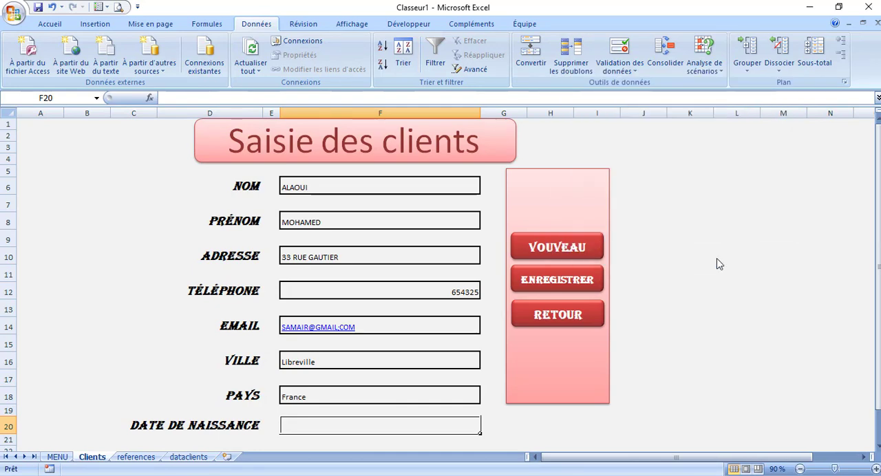
Enter the test client's date of birth in the Date de naissance cell F20
double_click(321, 426)
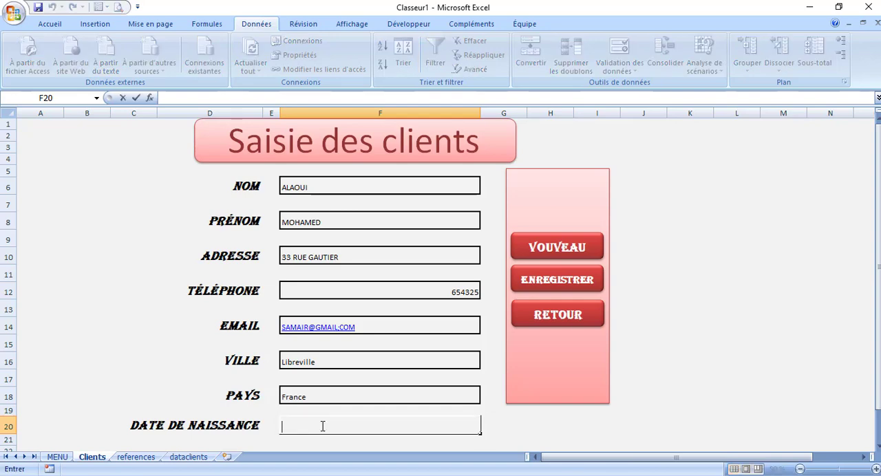
text(12/12/2012)
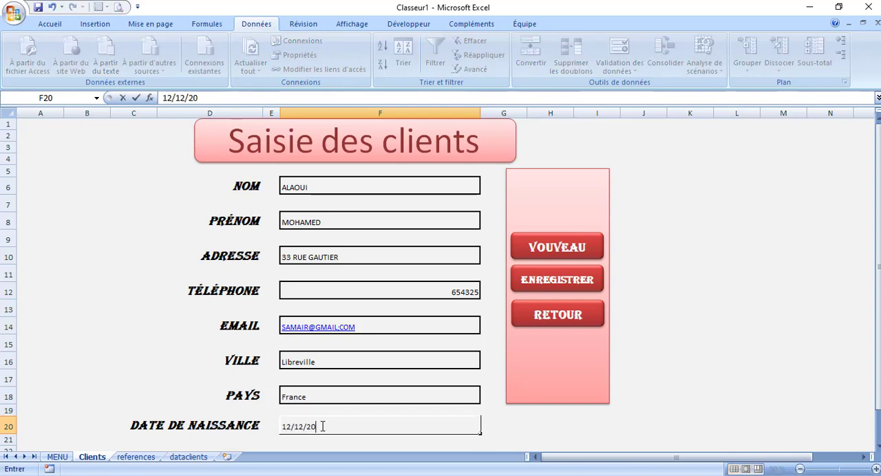
click(542, 428)
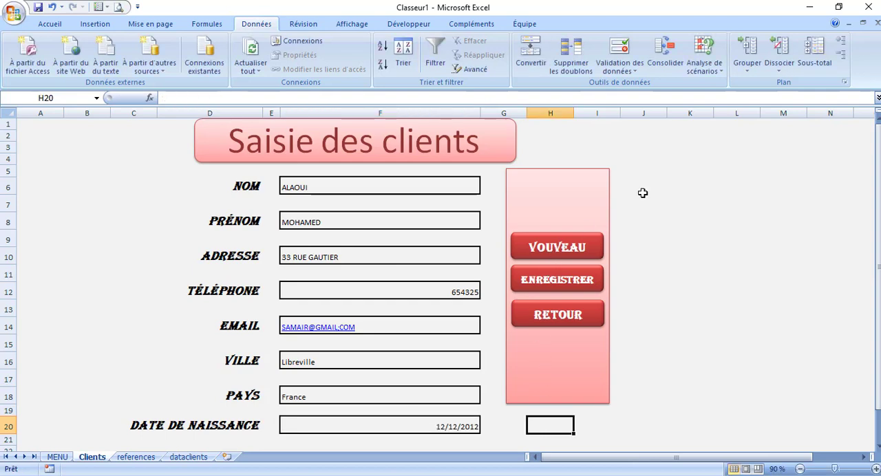
Run the ViderClient macro to empty the client form
click(358, 24)
click(867, 65)
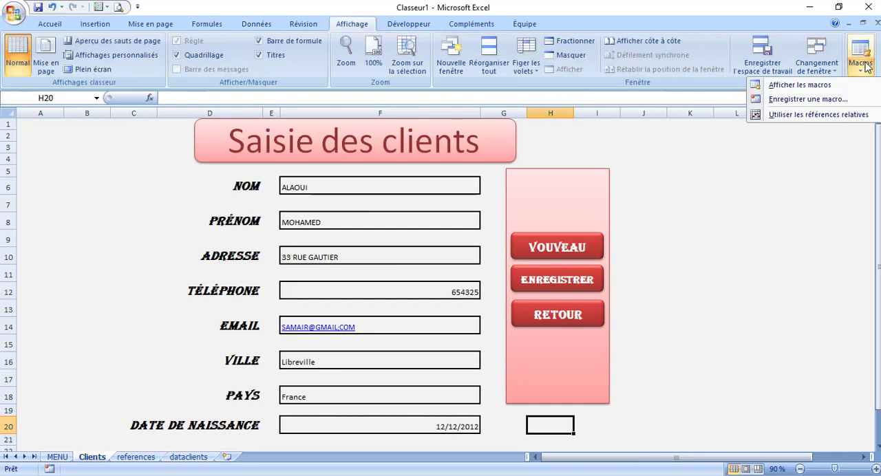
click(821, 89)
click(624, 109)
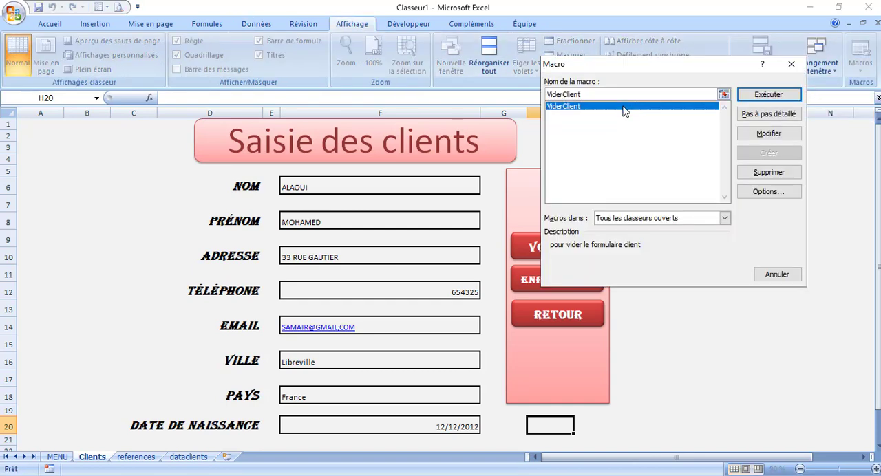
click(768, 96)
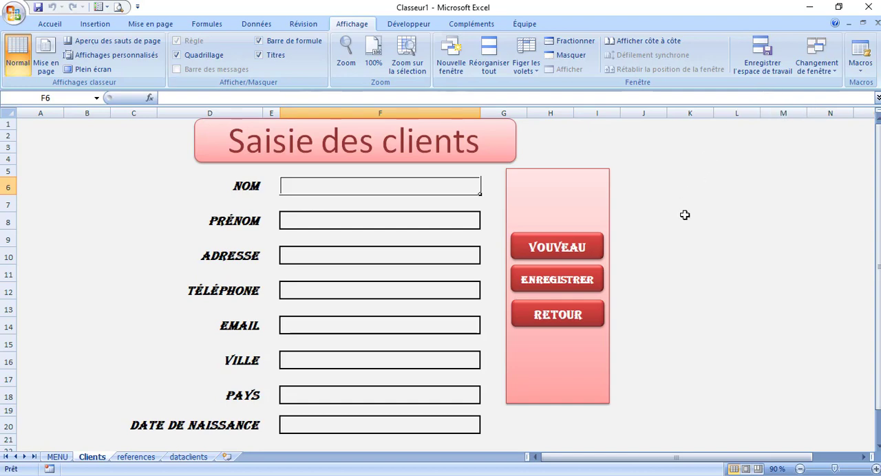
click(650, 252)
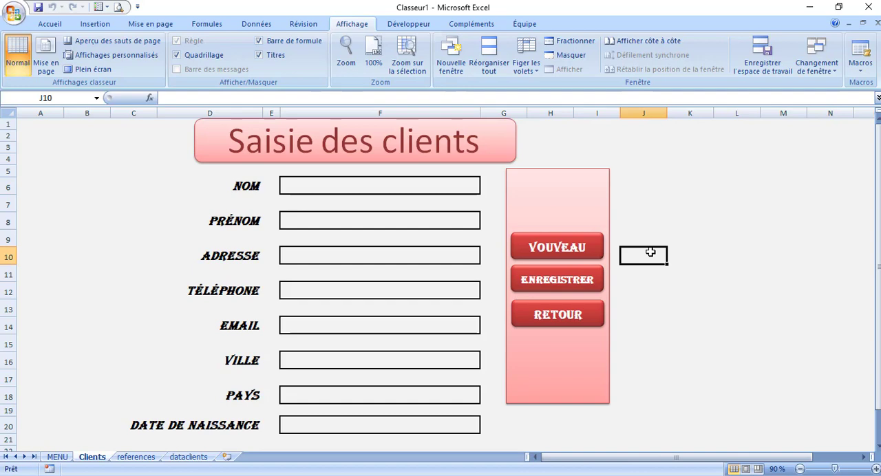
Assign the ViderClient macro from this workbook (Ce classeur) to the VOUVEAU shape and test the button
click(588, 238)
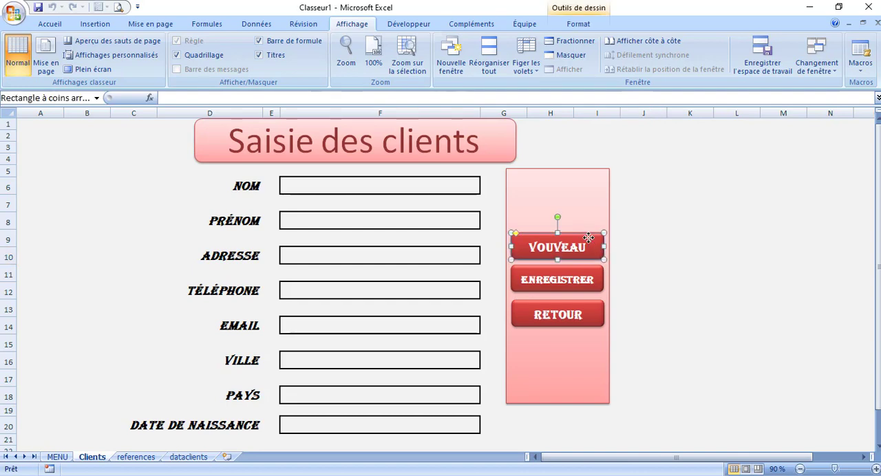
right_click(589, 238)
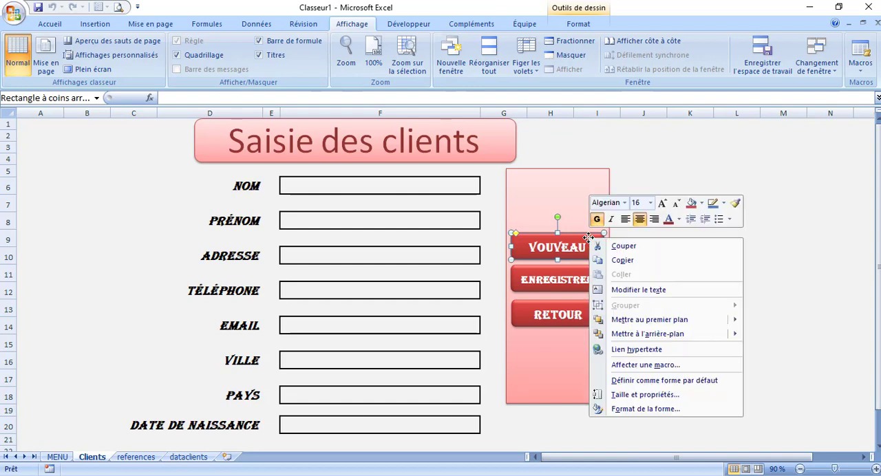
click(654, 366)
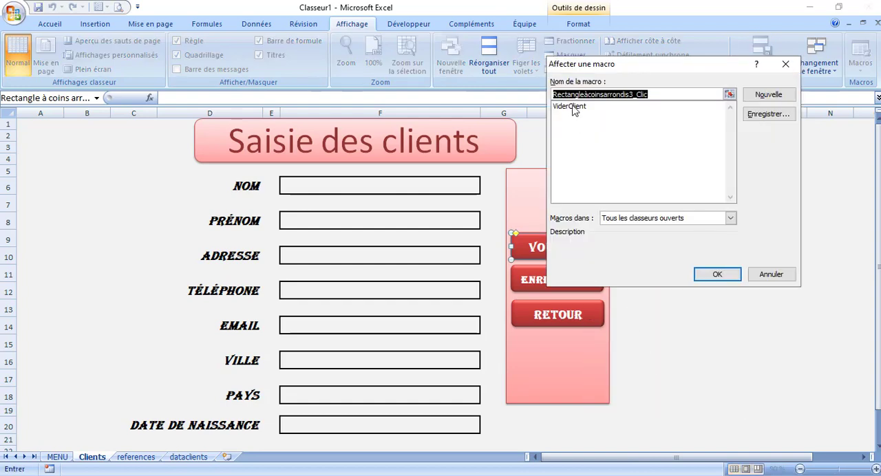
click(573, 108)
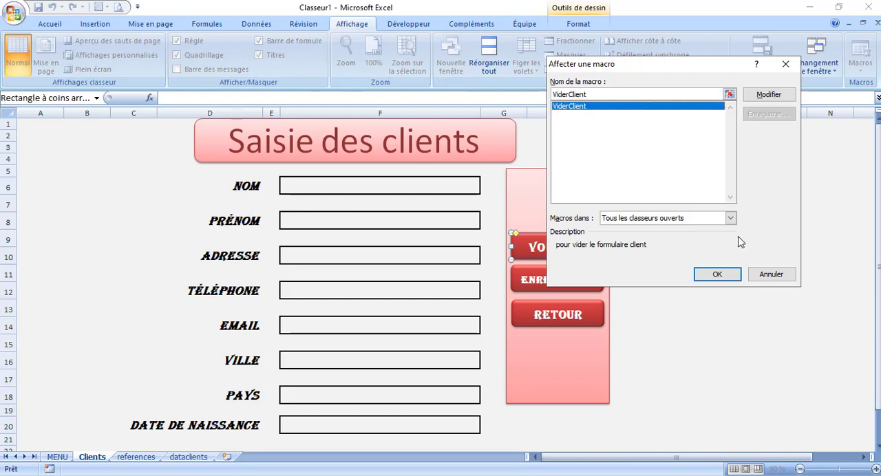
click(731, 217)
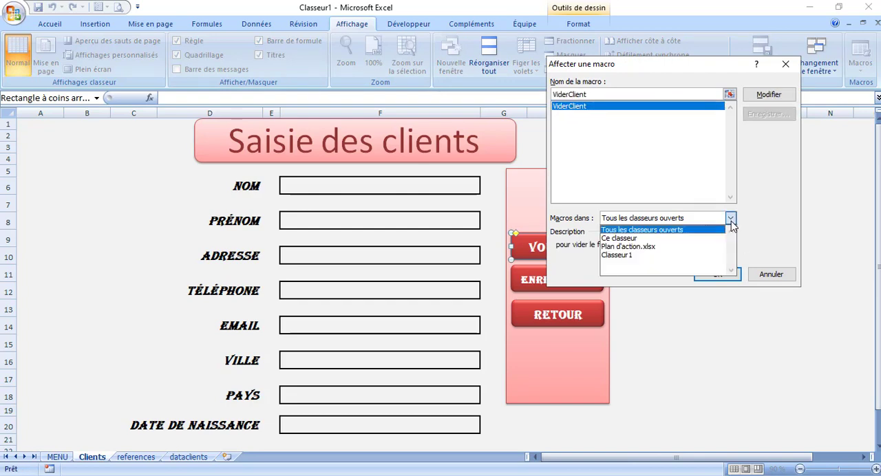
click(643, 238)
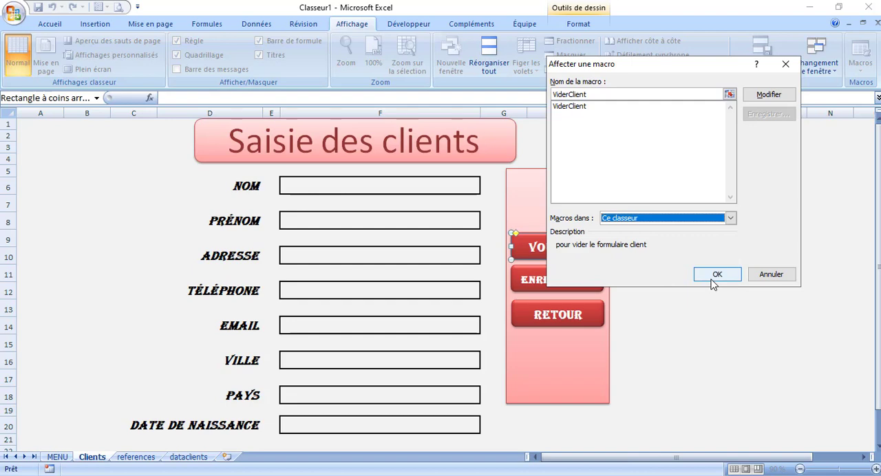
click(713, 281)
click(673, 271)
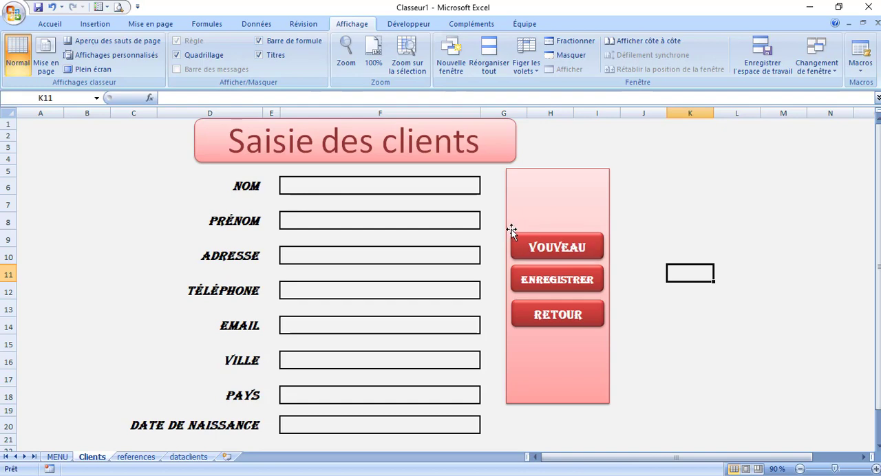
click(549, 253)
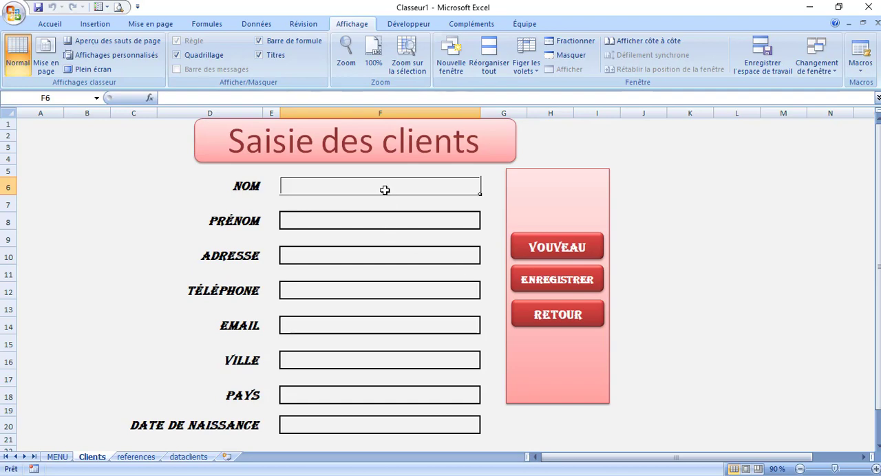
Review the Clients form fields against the row 2 cells beneath the matching headers on the dataclients sheet
click(371, 221)
click(366, 269)
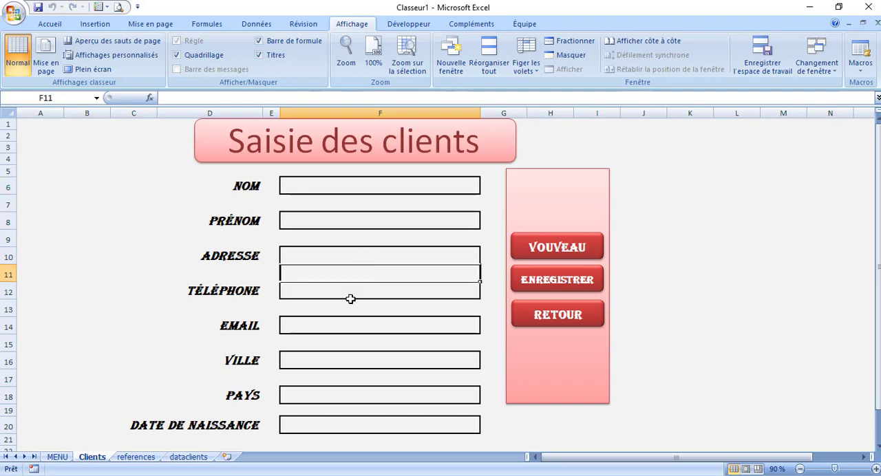
click(187, 458)
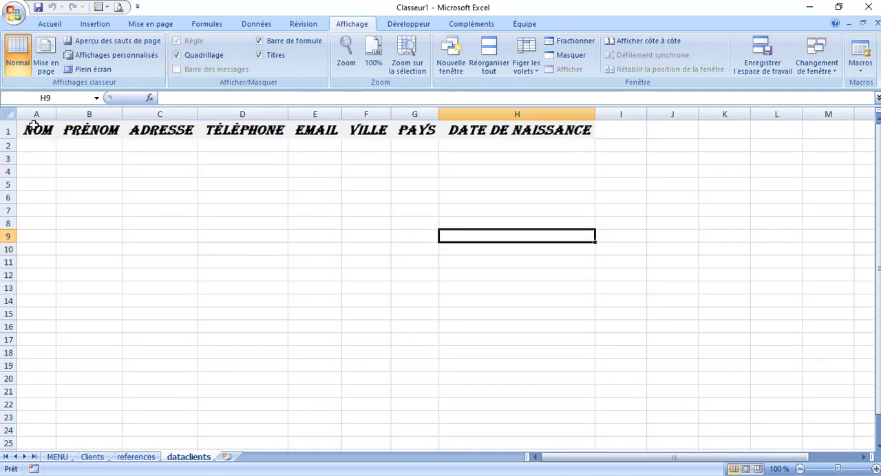
click(36, 146)
click(81, 146)
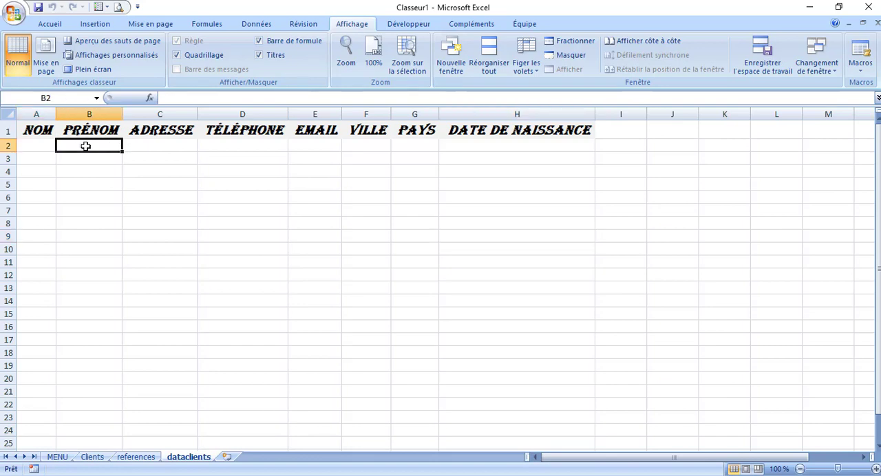
click(146, 146)
click(231, 149)
click(305, 148)
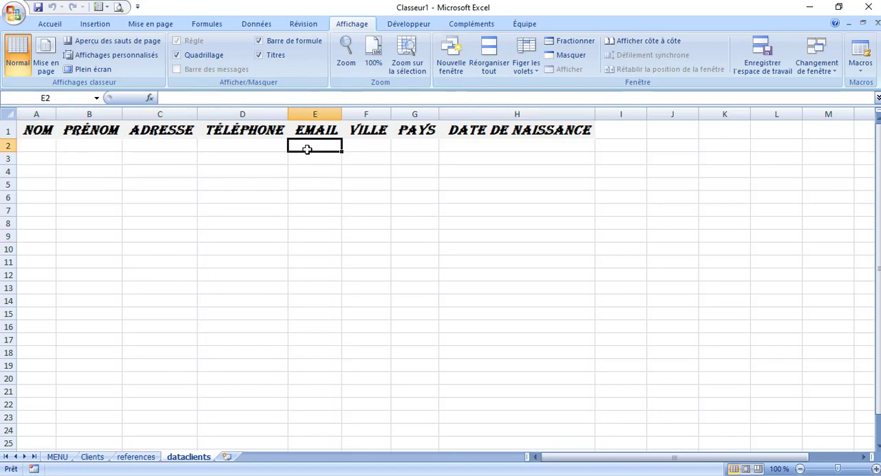
click(372, 146)
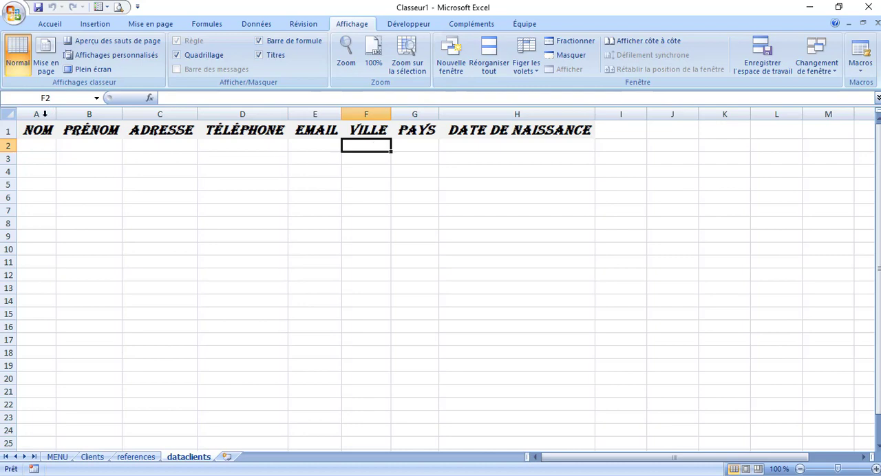
Insert a blank row directly below the header row of the dataclients sheet and select it
click(4, 146)
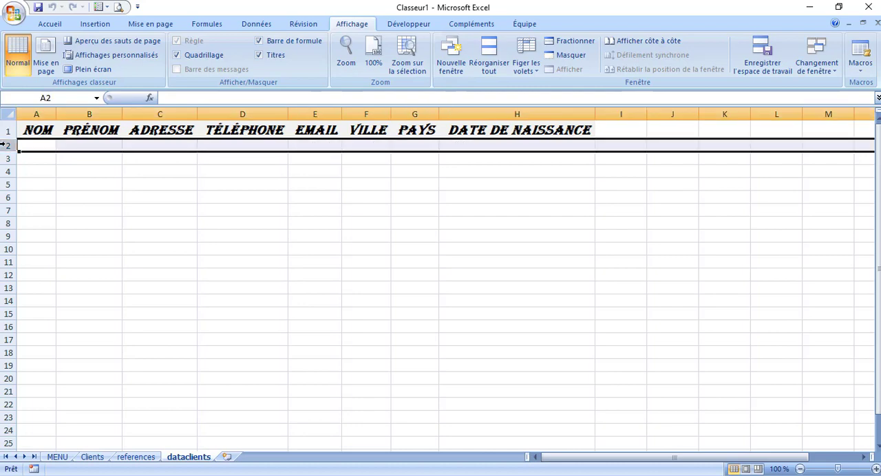
right_click(5, 145)
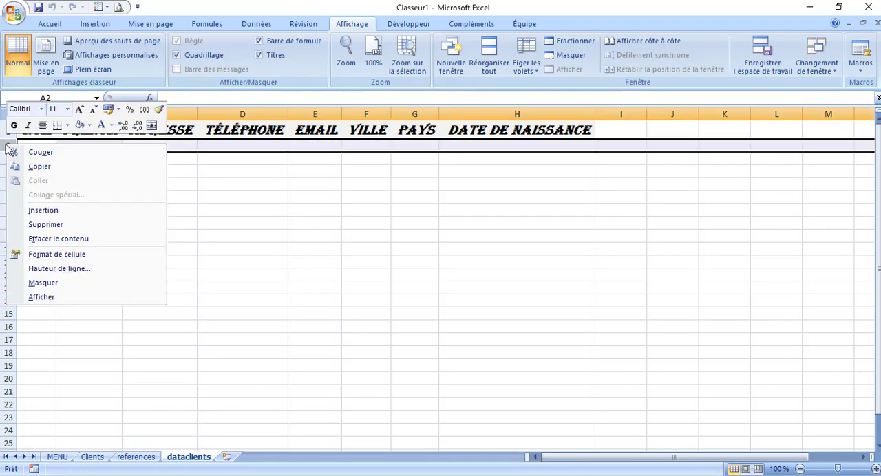
click(41, 210)
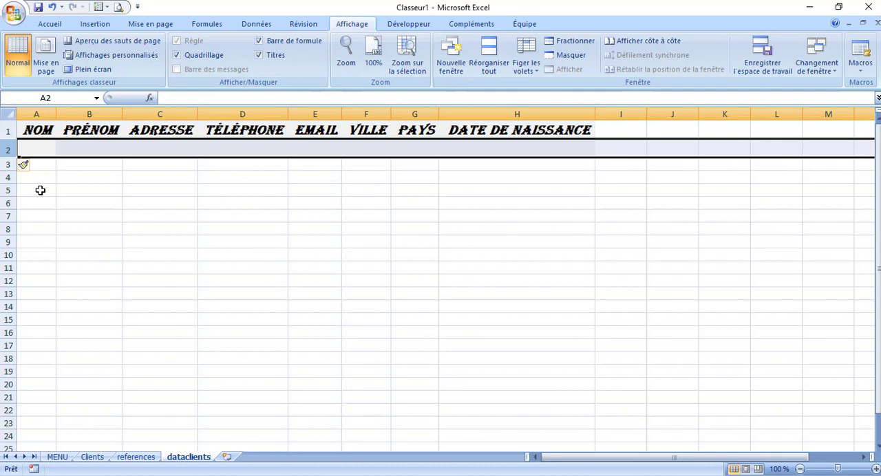
click(41, 151)
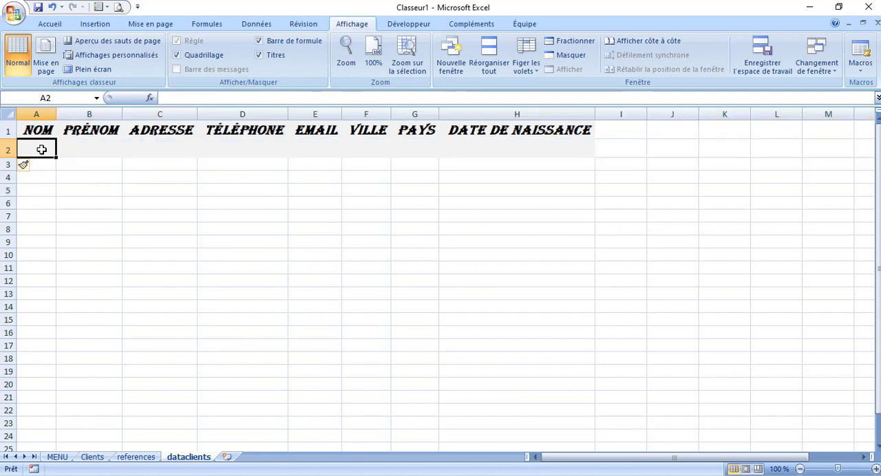
click(362, 269)
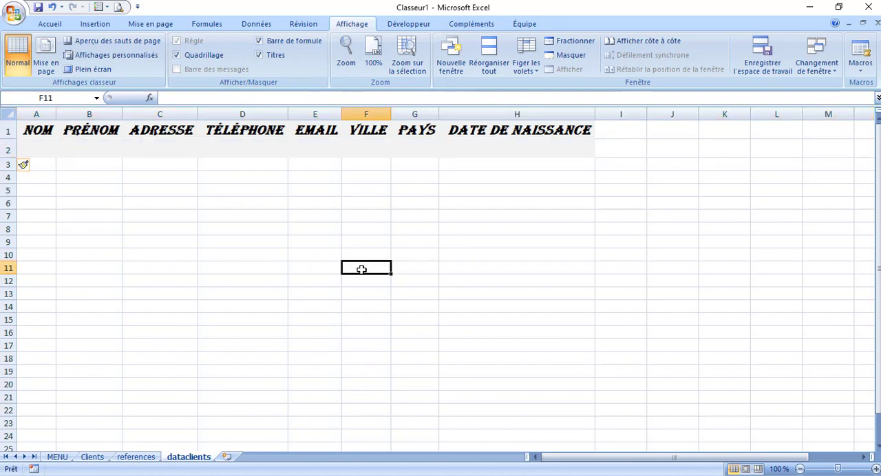
click(8, 150)
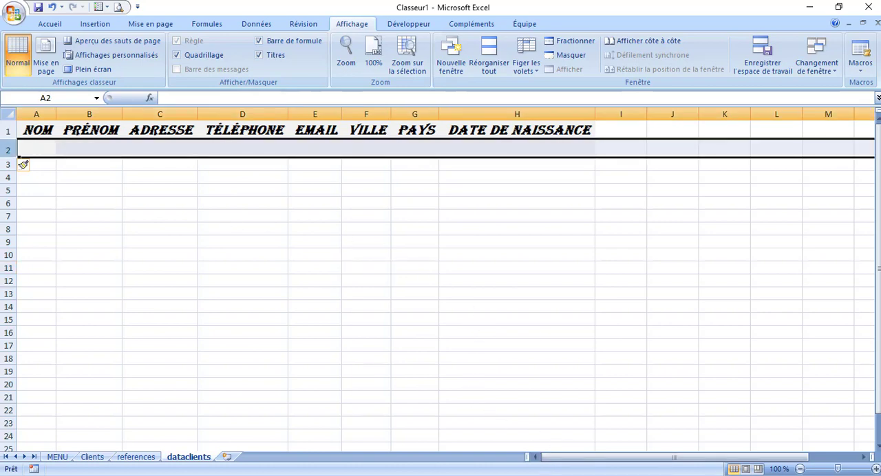
Start recording a new macro from the Clients sheet, with a name beginning with ENRE, stored in this workbook
click(92, 457)
click(724, 263)
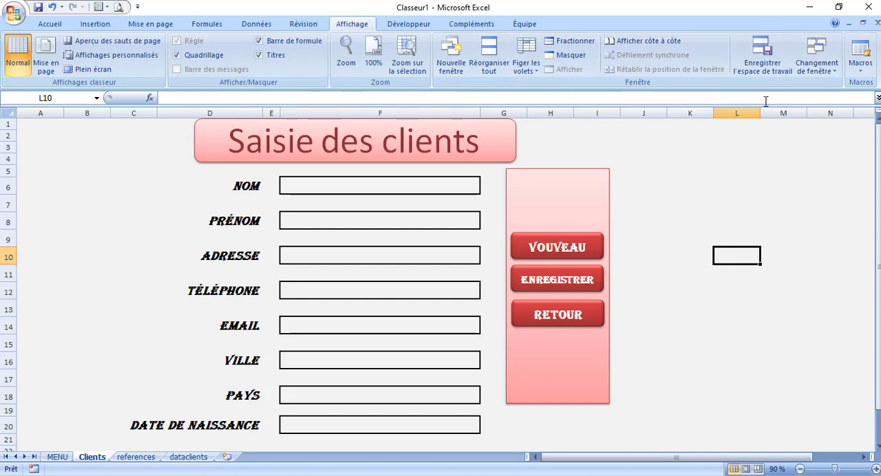
click(862, 68)
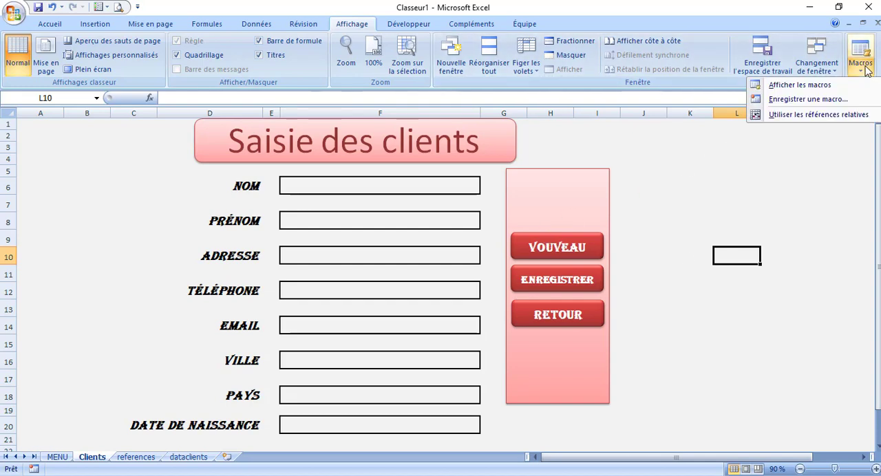
click(816, 99)
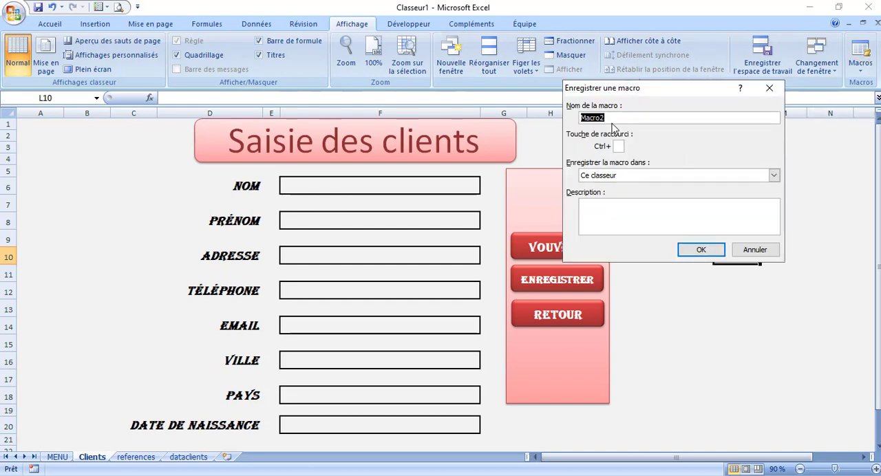
key(BackSpace)
text(ENRE)
click(700, 252)
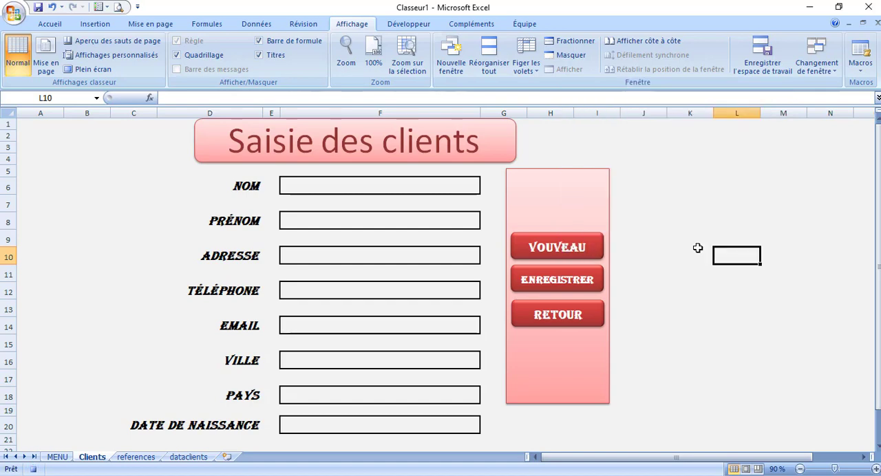
Copy the NOM cell F6 of the Clients form and paste it as values (Valeurs) into cell A2 of dataclients
click(348, 186)
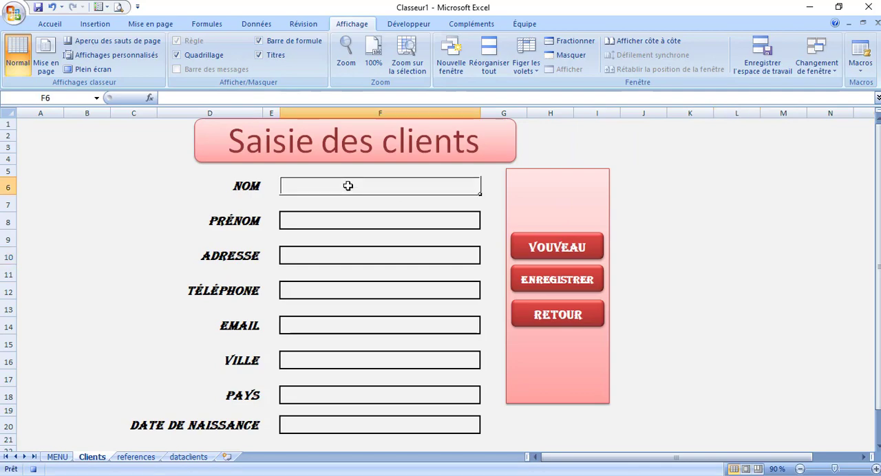
right_click(348, 186)
click(383, 208)
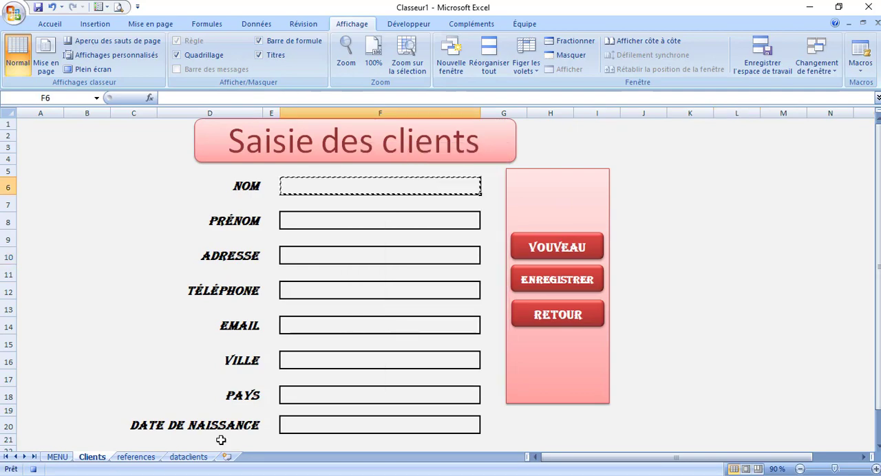
click(196, 459)
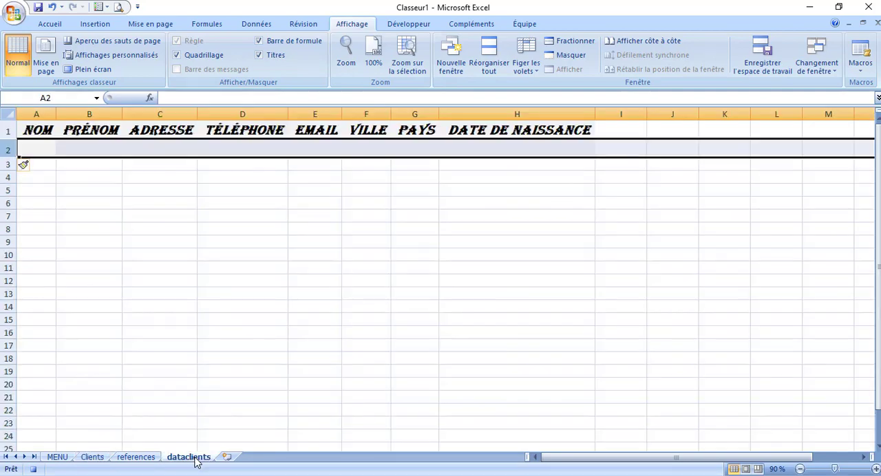
click(34, 149)
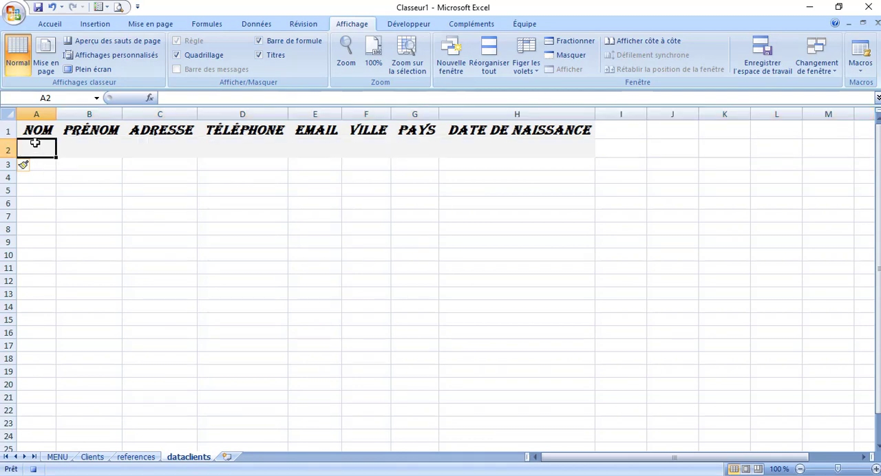
click(51, 25)
click(32, 69)
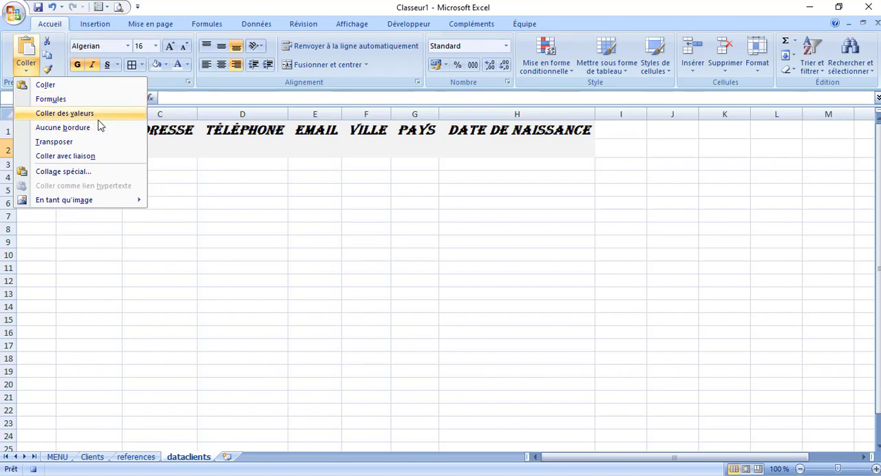
click(79, 174)
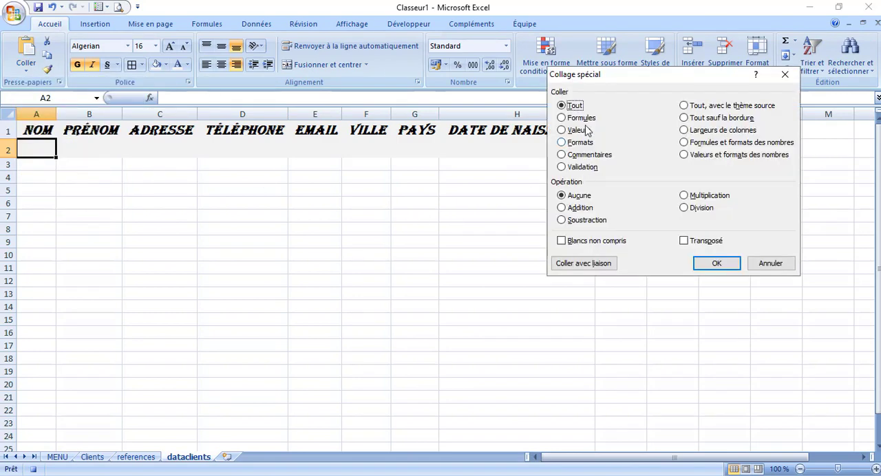
click(562, 132)
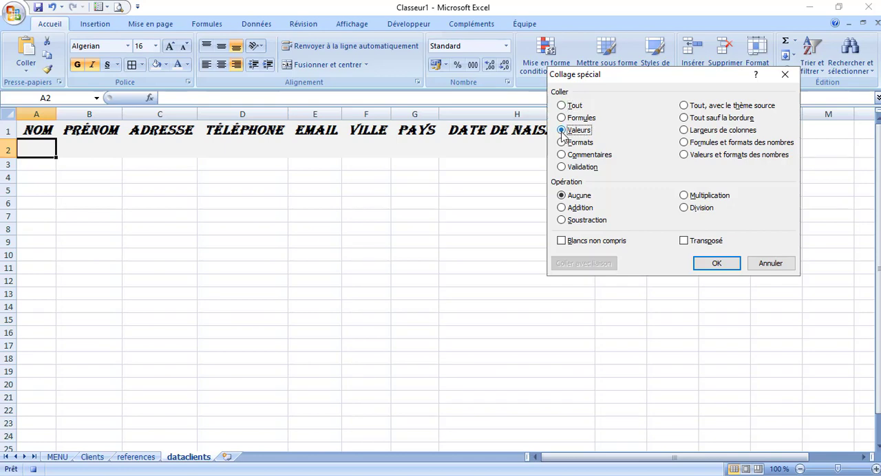
click(715, 264)
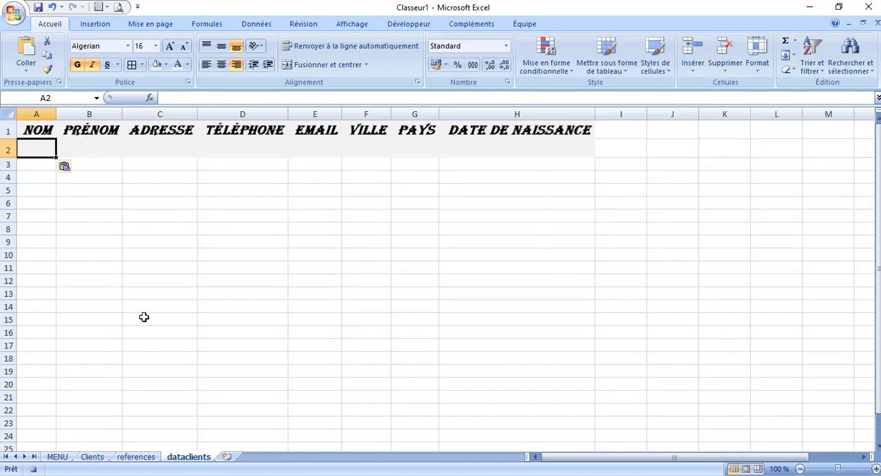
Copy the PRÉNOM cell F8 of the Clients form and paste it as values into cell B2 of dataclients
click(93, 458)
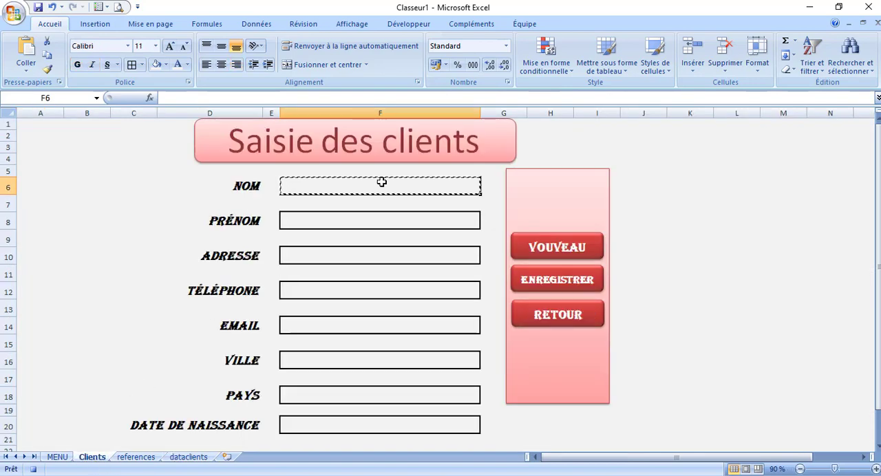
click(349, 223)
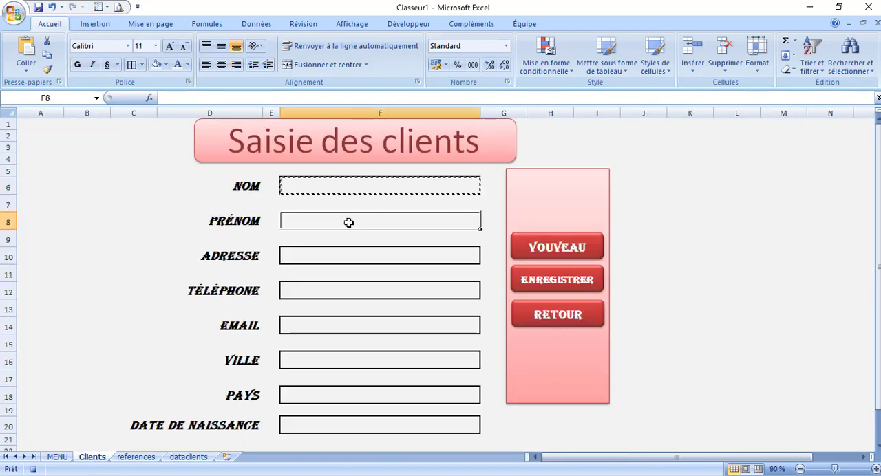
key(ctrl+c)
click(191, 461)
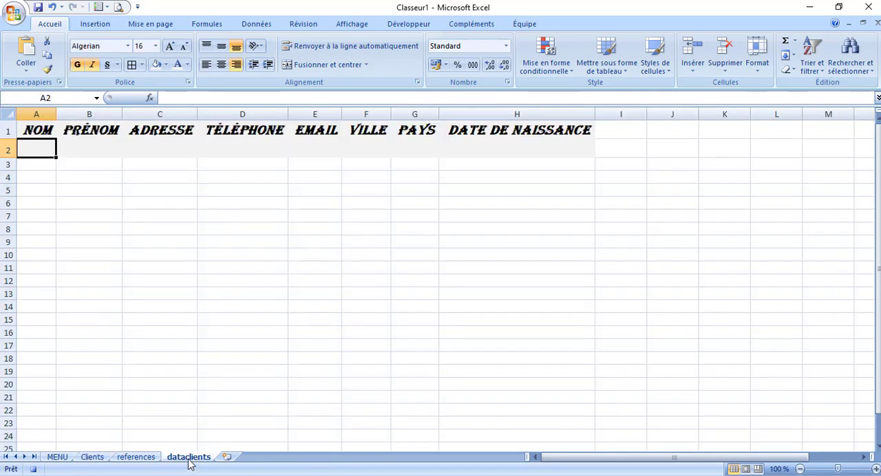
click(79, 149)
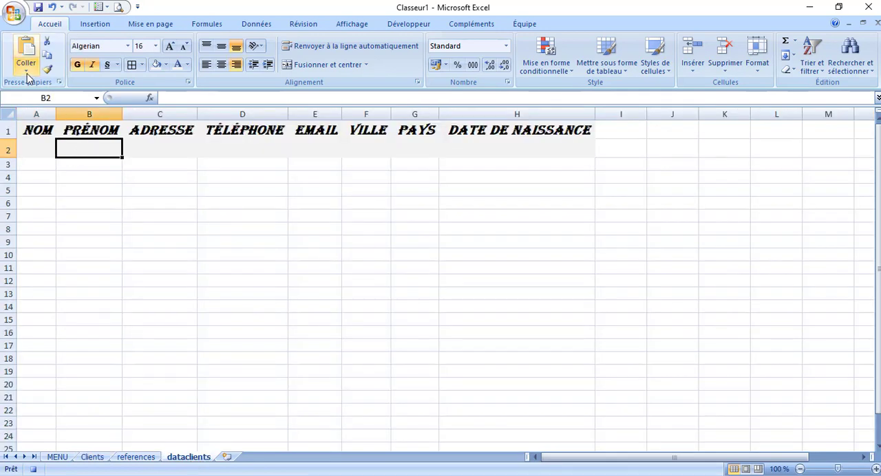
click(26, 71)
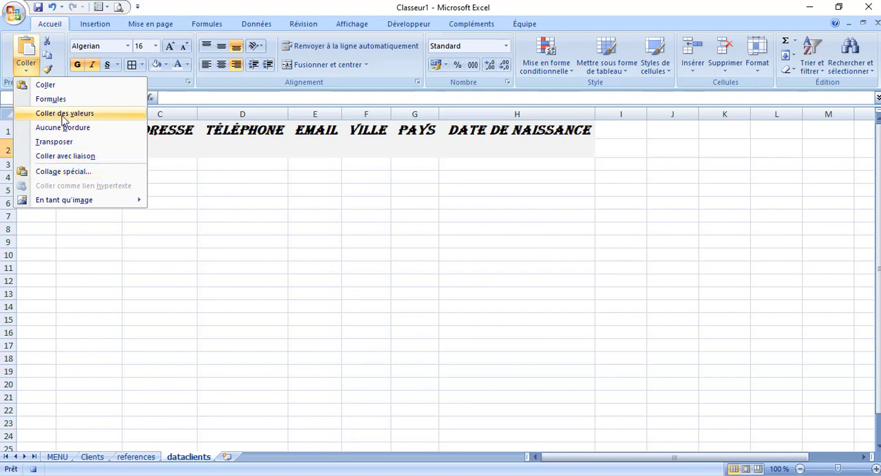
click(66, 114)
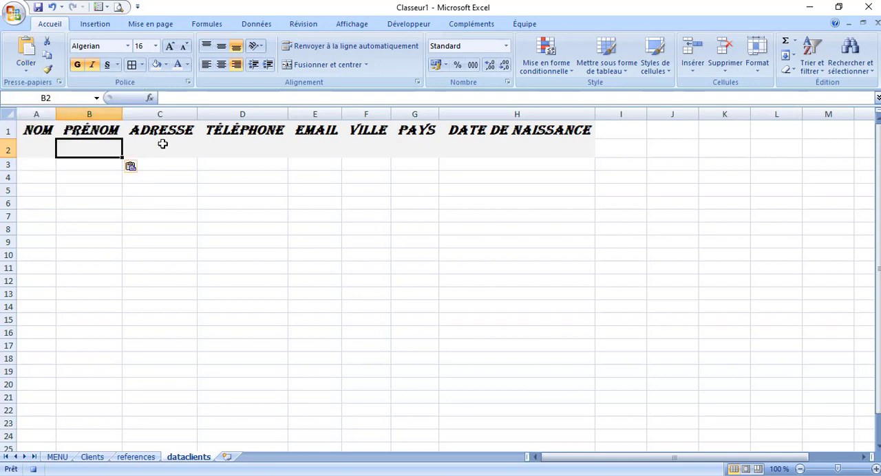
Copy the ADRESSE cell F10 of the Clients form and paste it as values into cell C2 of dataclients
click(94, 457)
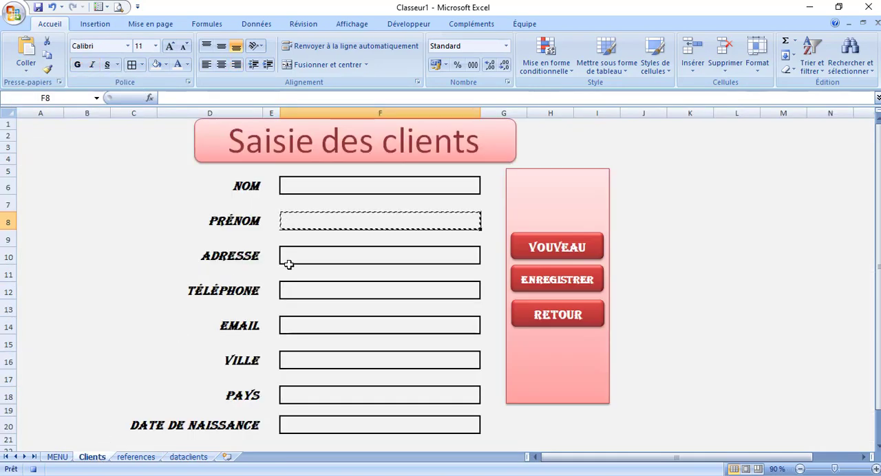
click(302, 257)
key(ctrl+c)
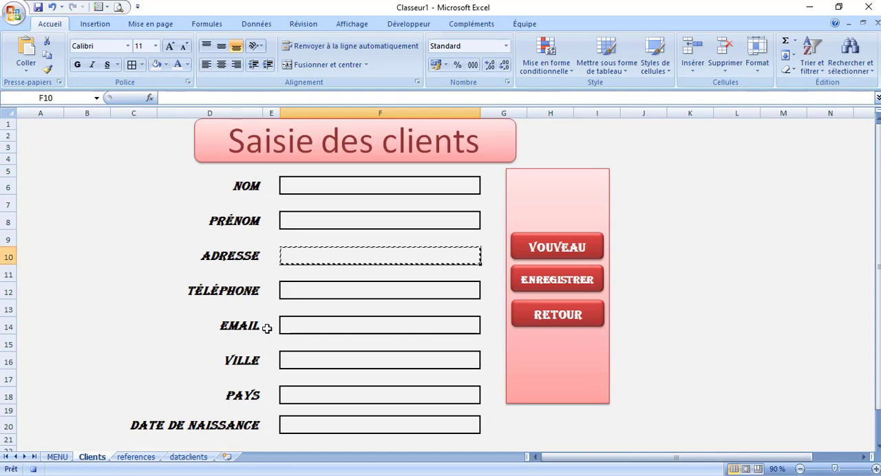
click(195, 458)
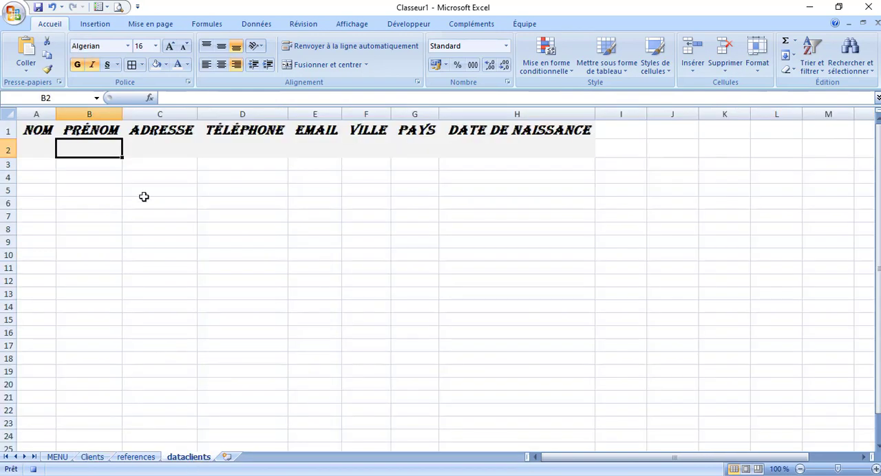
click(155, 148)
click(25, 68)
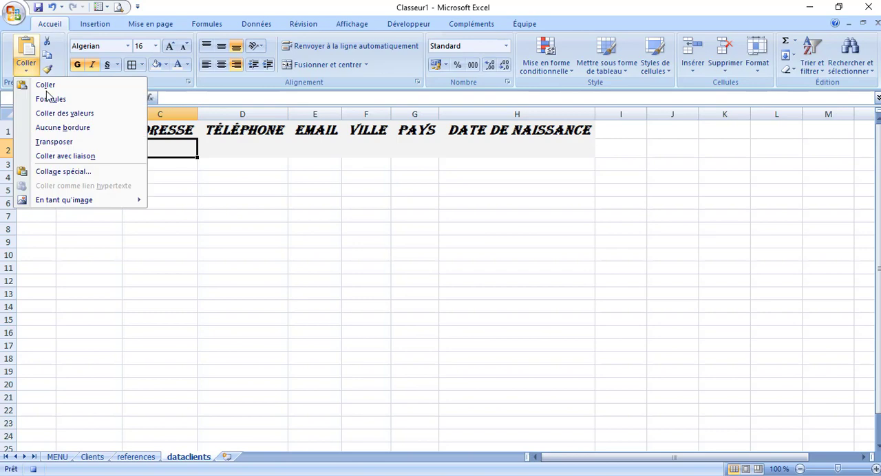
click(64, 113)
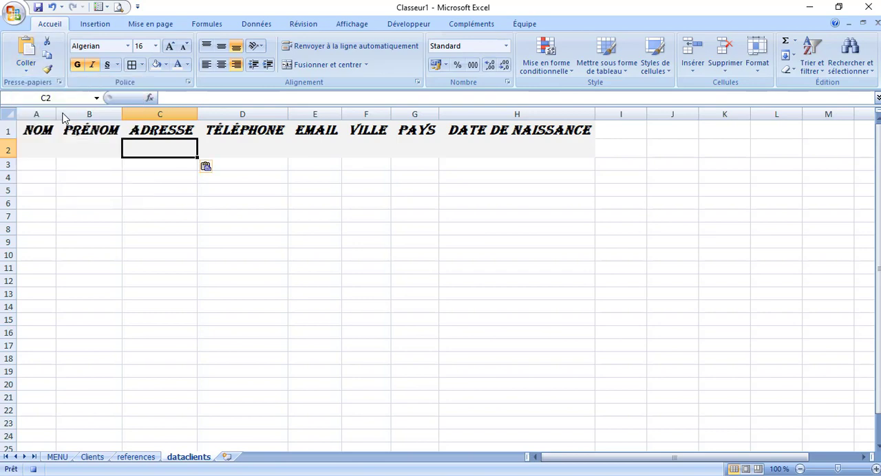
Copy the TÉLÉPHONE cell F12 of the Clients form and paste it as values into cell D2 of dataclients
click(92, 457)
click(299, 292)
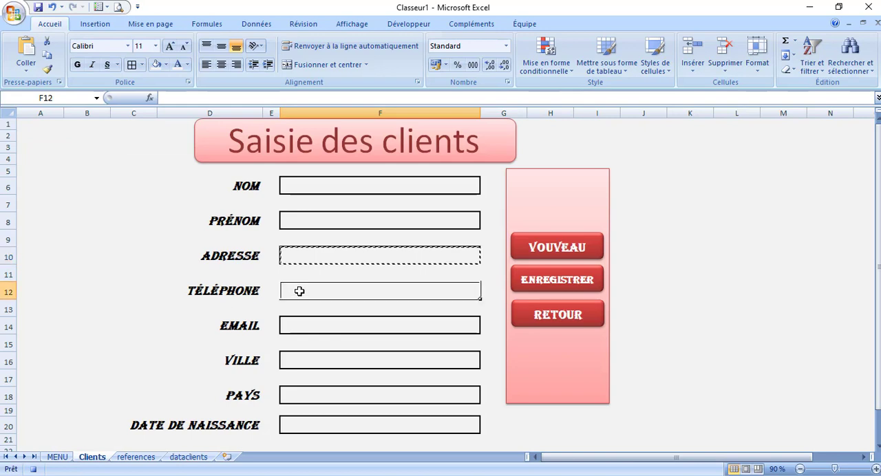
key(ctrl+c)
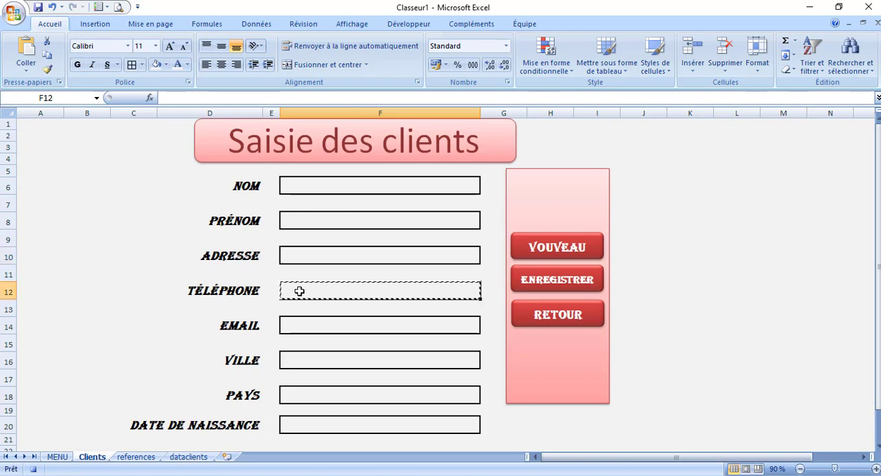
click(195, 459)
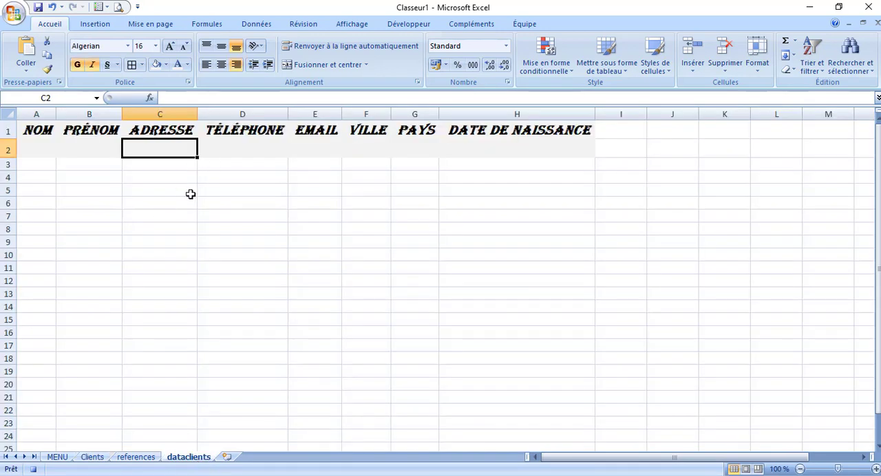
click(93, 458)
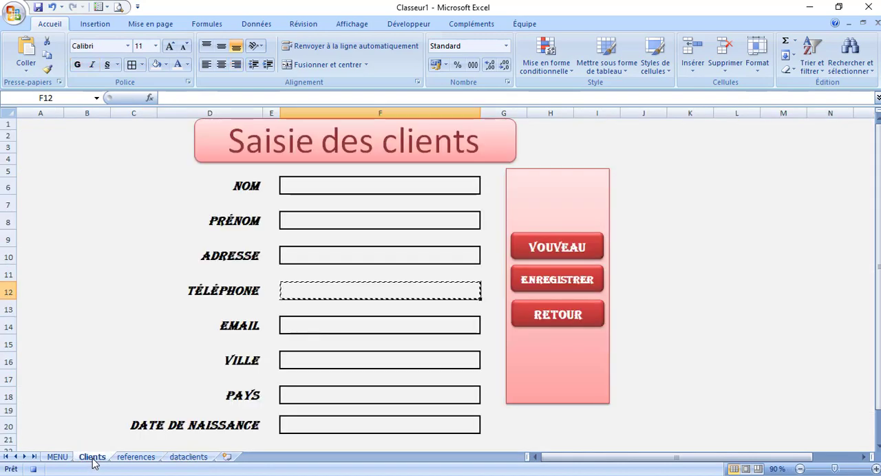
click(184, 461)
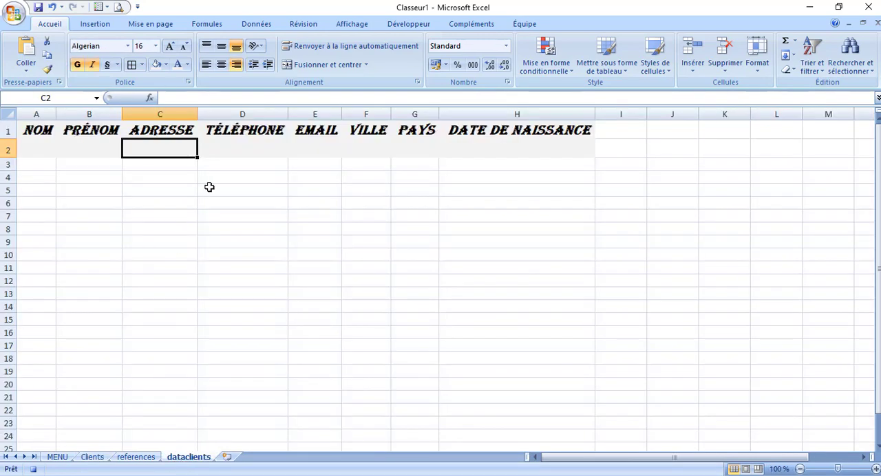
click(236, 150)
click(26, 67)
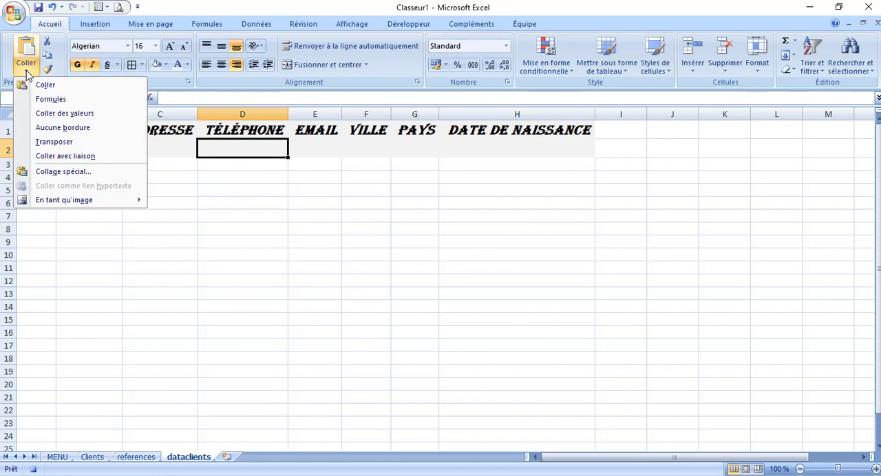
click(60, 115)
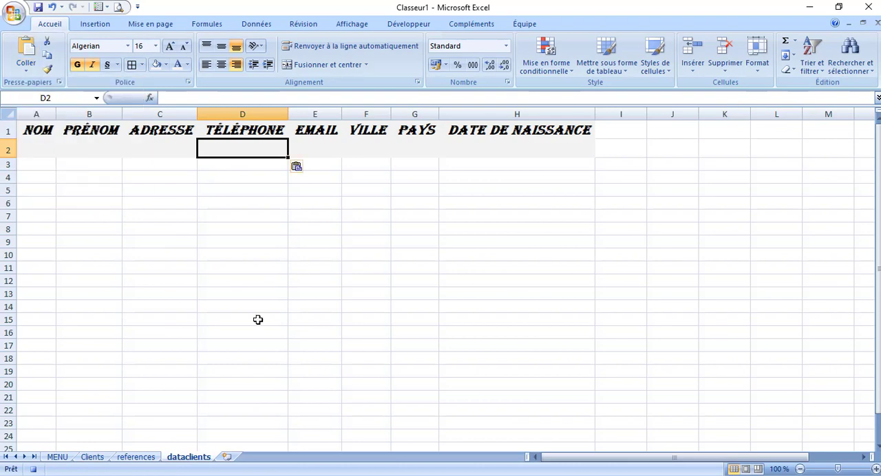
Copy the EMAIL cell F14 of the Clients form and paste it as values into cell E2 of dataclients
click(92, 459)
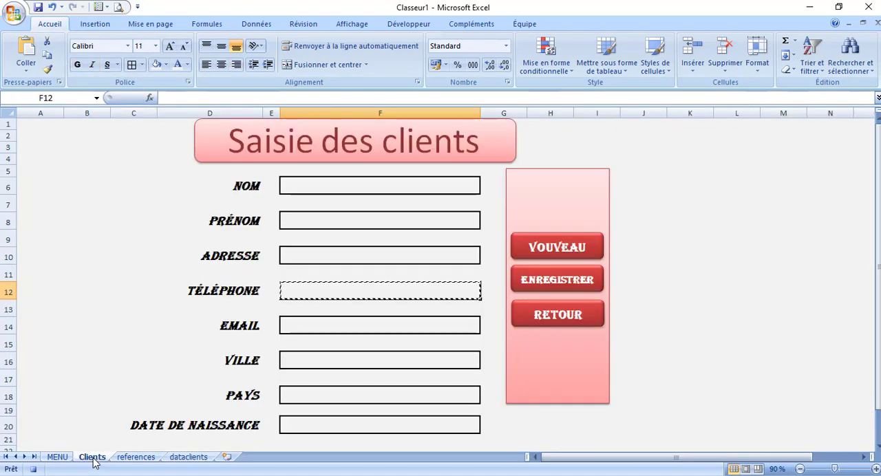
click(327, 324)
key(ctrl+c)
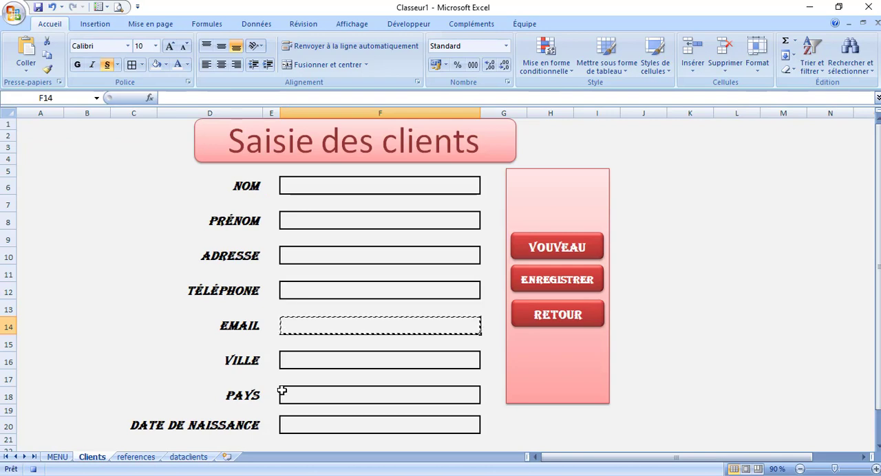
click(188, 459)
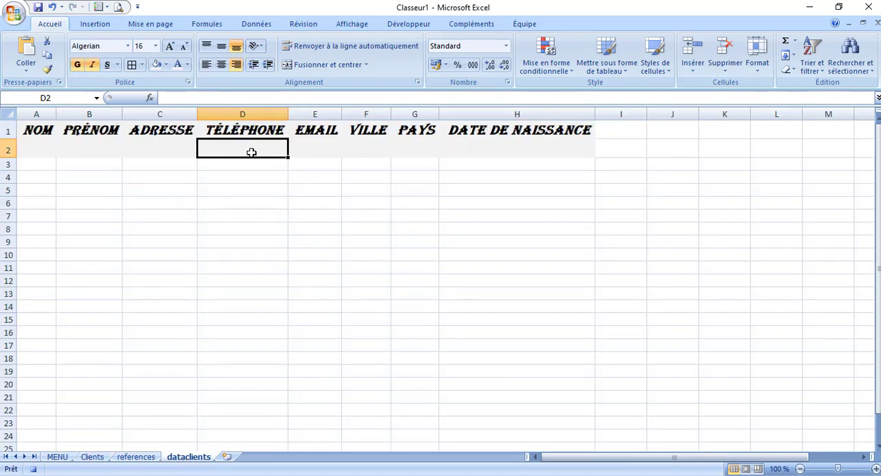
click(310, 150)
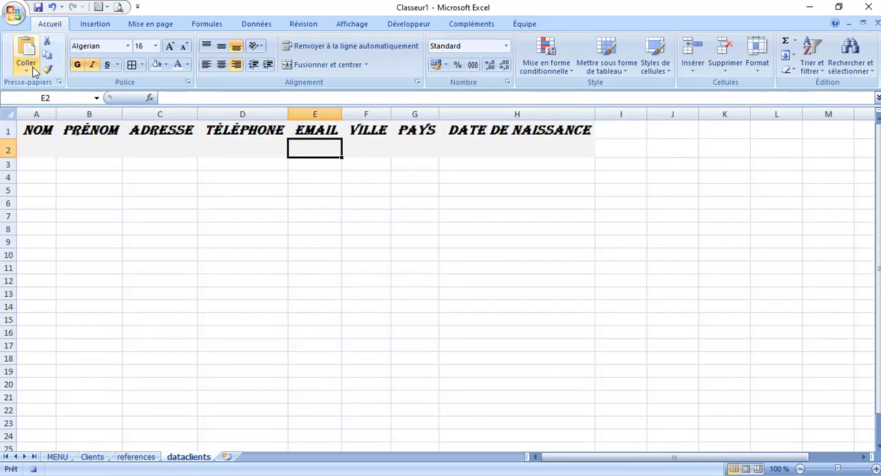
click(32, 71)
click(64, 113)
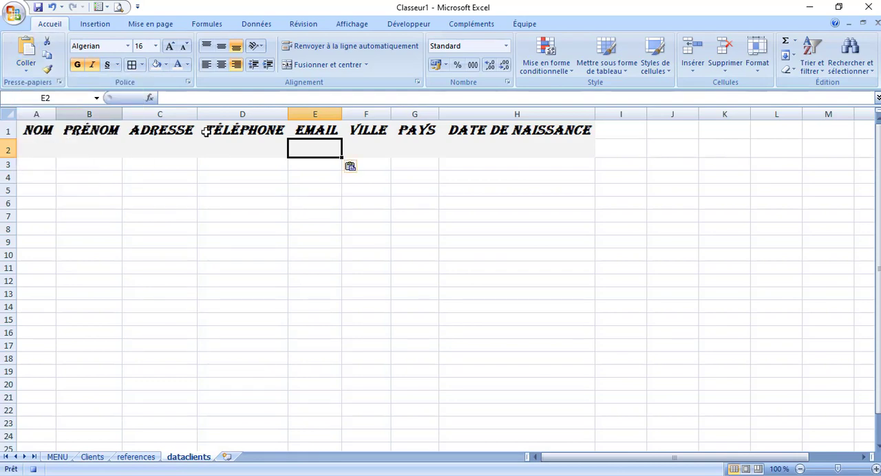
Copy the VILLE cell F16 of the Clients form and paste it as values into cell F2 of dataclients
click(92, 457)
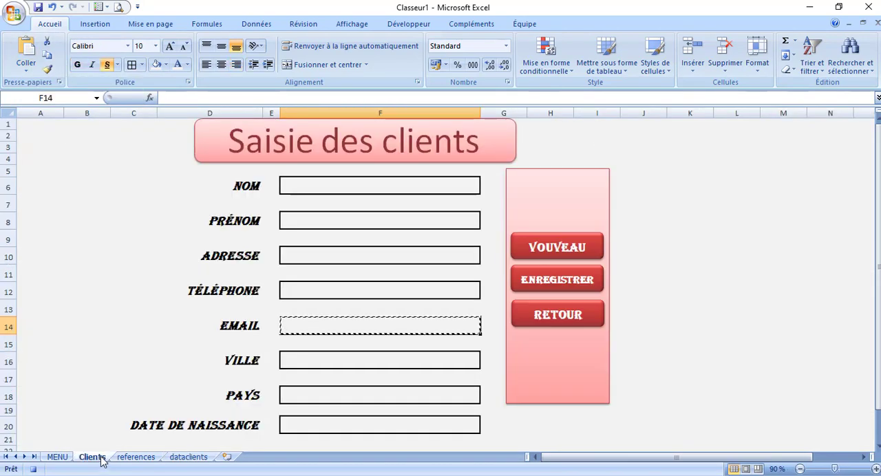
click(356, 363)
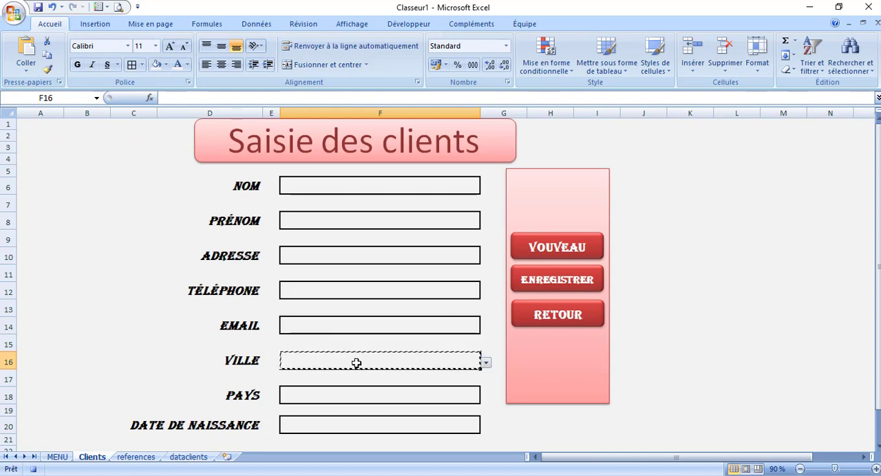
click(192, 457)
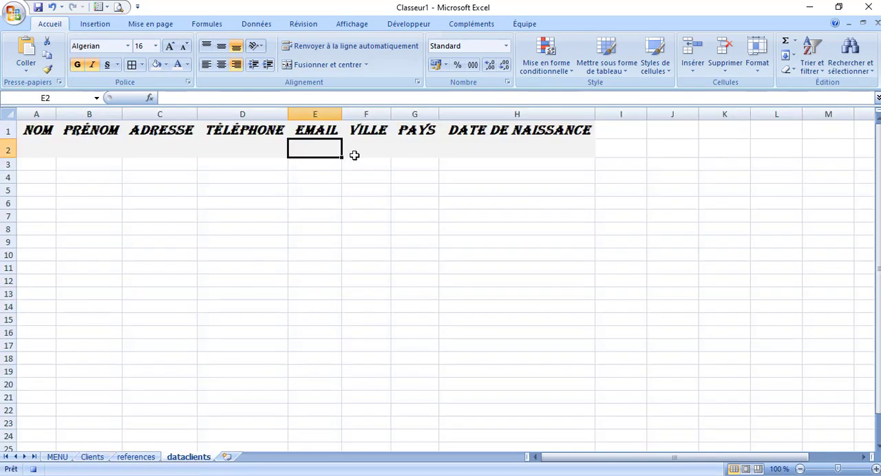
click(356, 152)
click(27, 69)
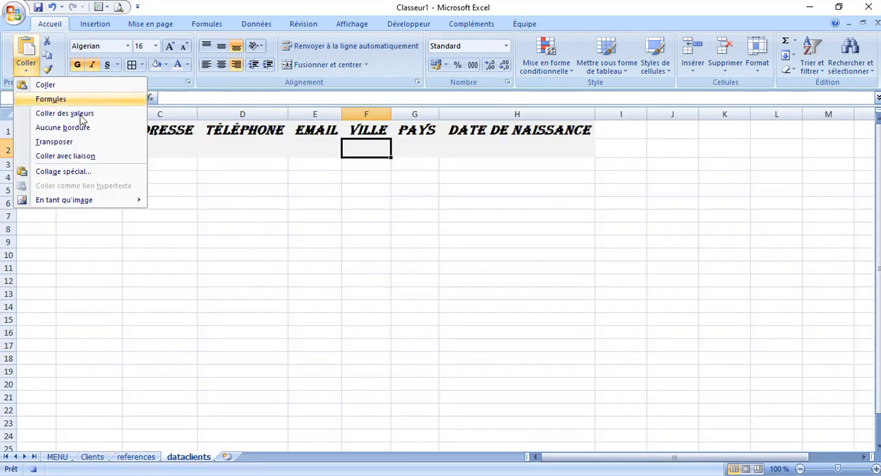
click(89, 114)
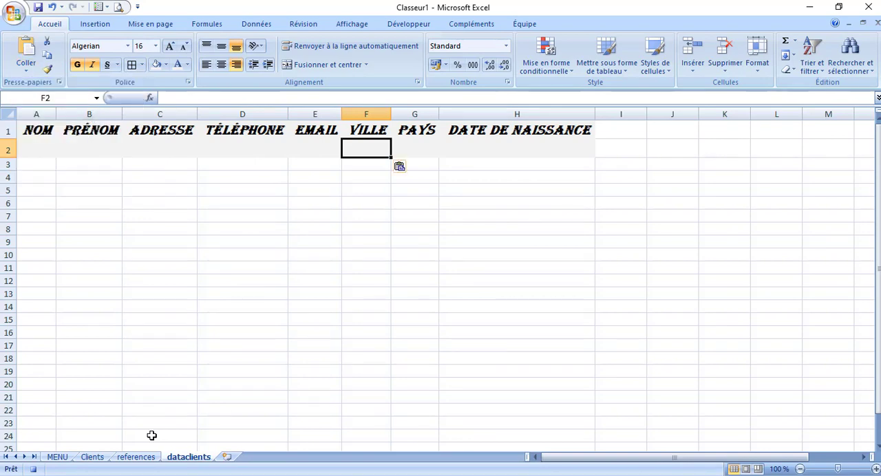
Copy the PAYS cell F18 of the Clients form and paste it as values into cell G2 of dataclients
click(101, 460)
click(335, 395)
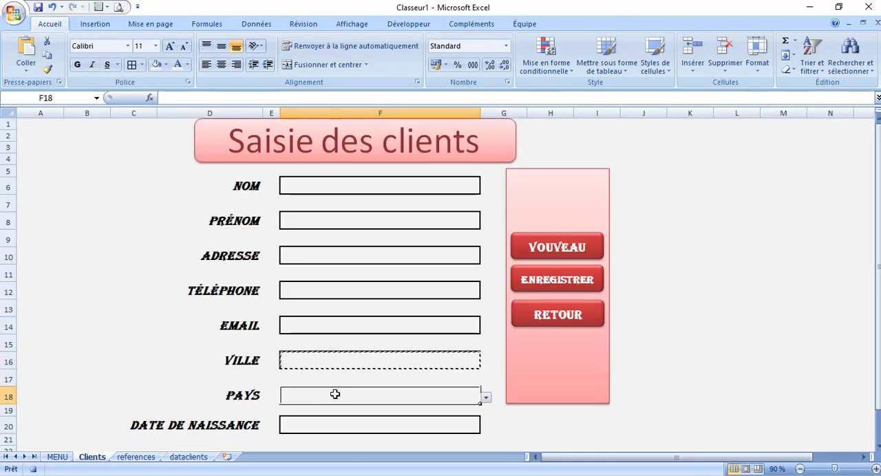
key(Escape)
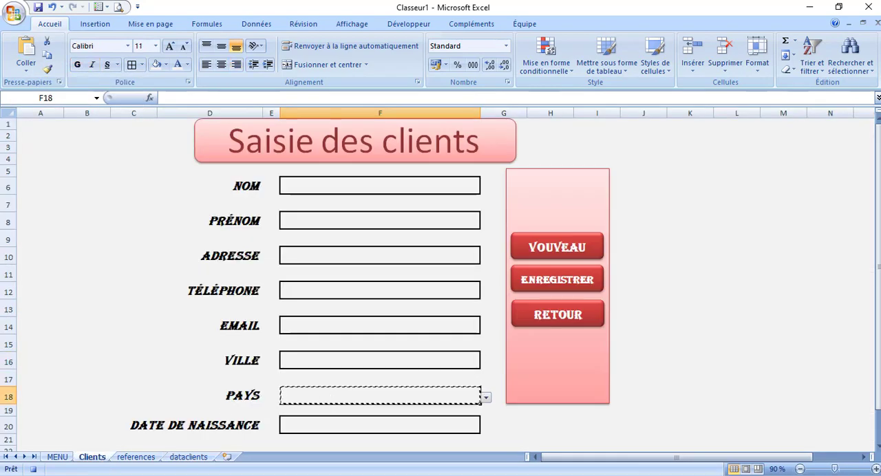
click(189, 457)
click(417, 149)
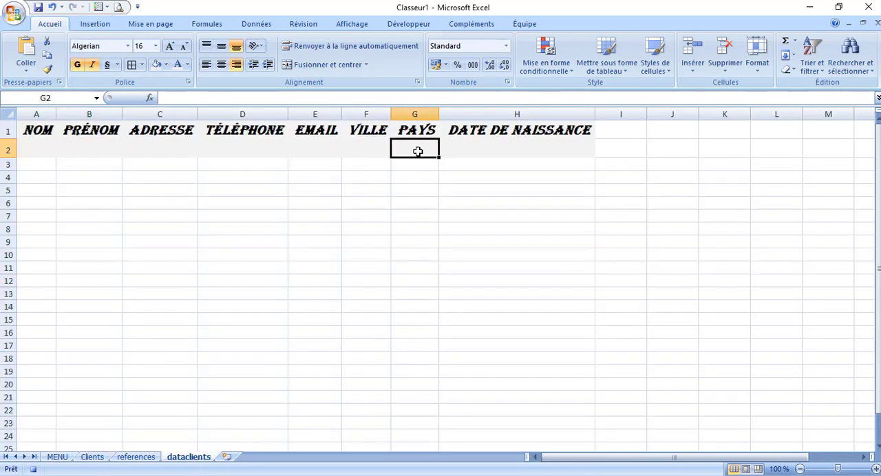
click(25, 71)
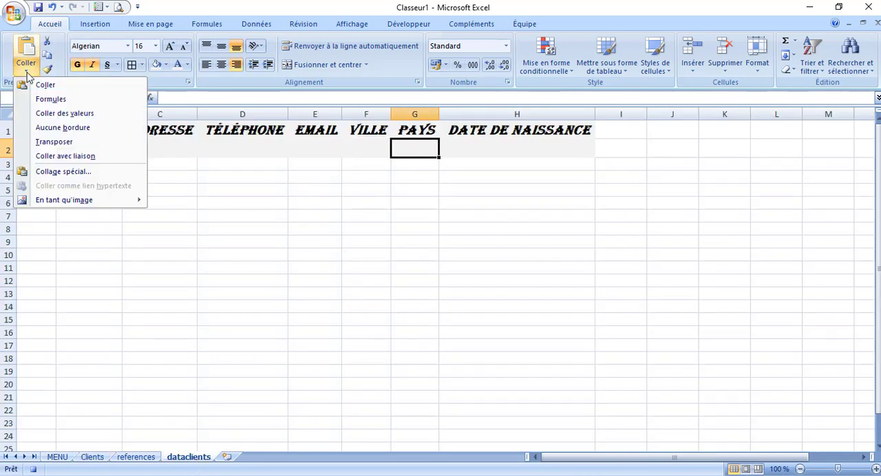
click(80, 116)
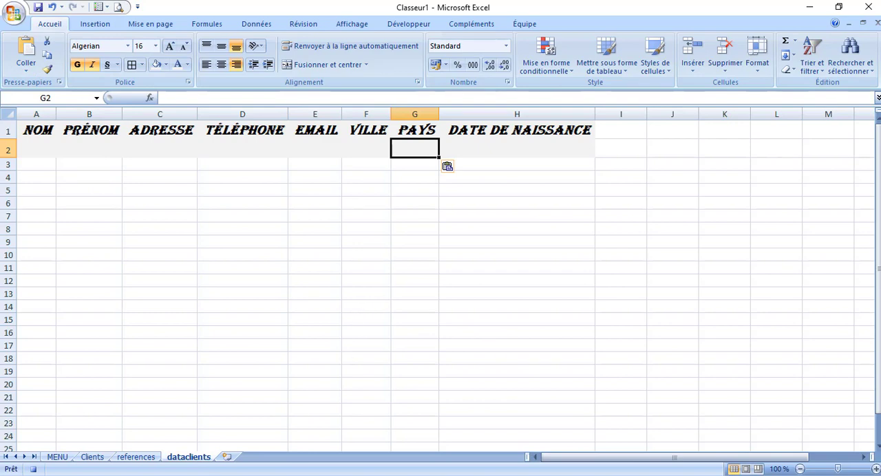
Copy the DATE DE NAISSANCE cell F20 of the Clients form and paste it as values into cell H2 of dataclients
click(96, 458)
click(308, 421)
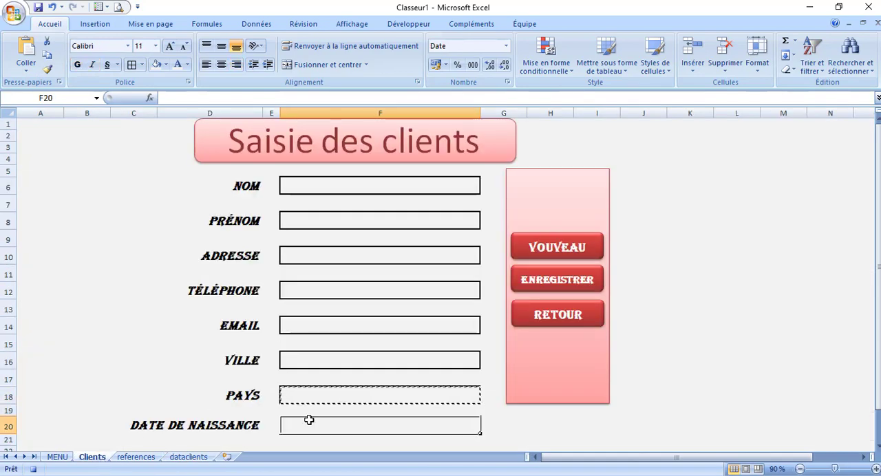
key(ctrl+c)
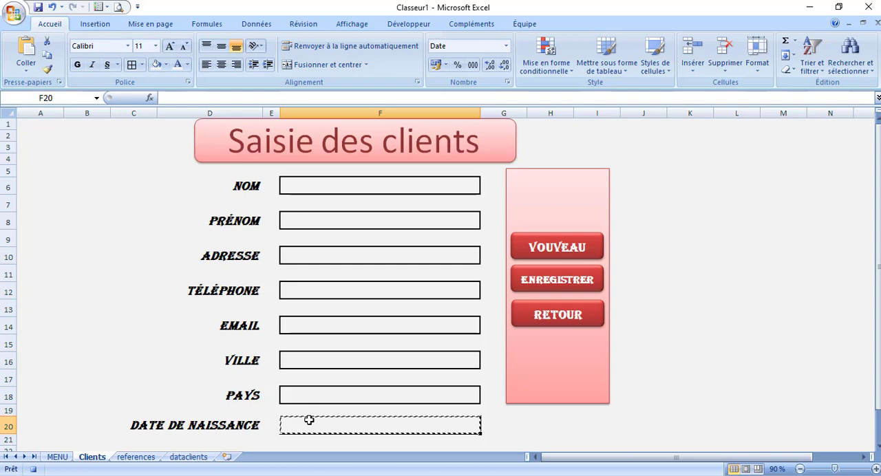
click(187, 458)
click(510, 147)
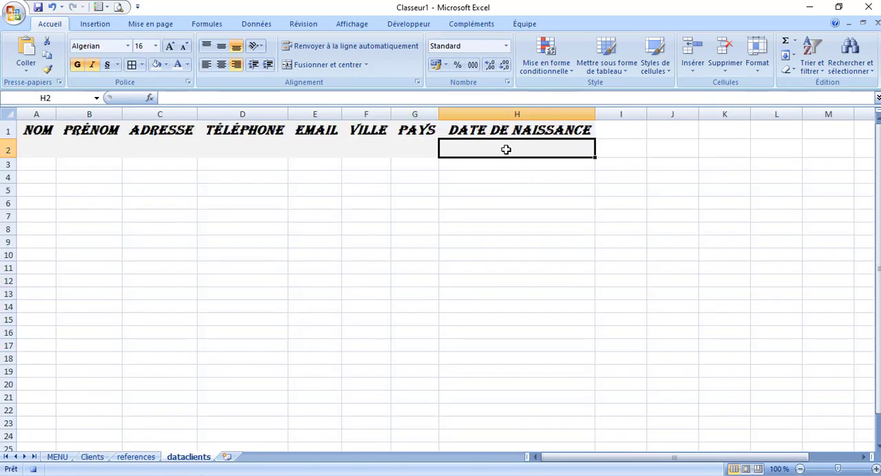
click(27, 68)
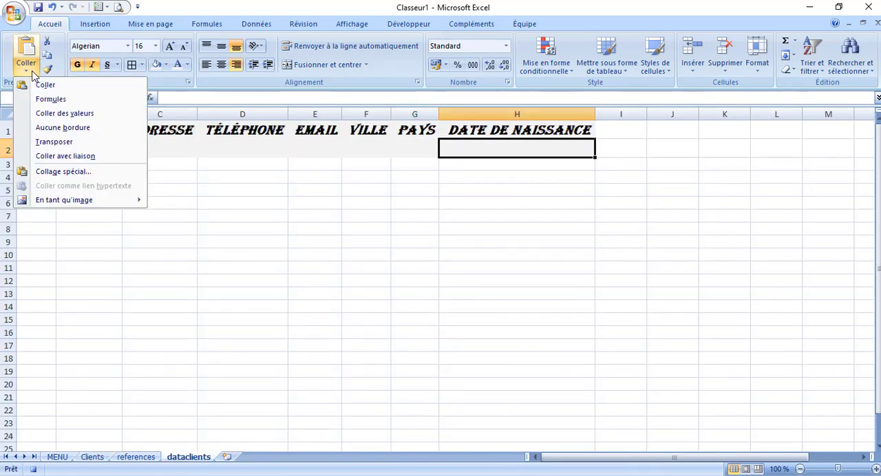
click(68, 114)
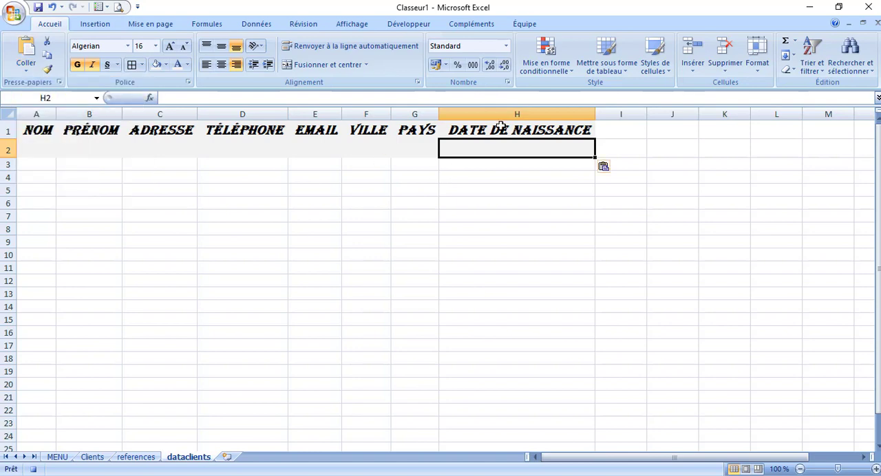
Format cell H2 of dataclients as a short date (Date courte) and stop the macro recording
click(506, 47)
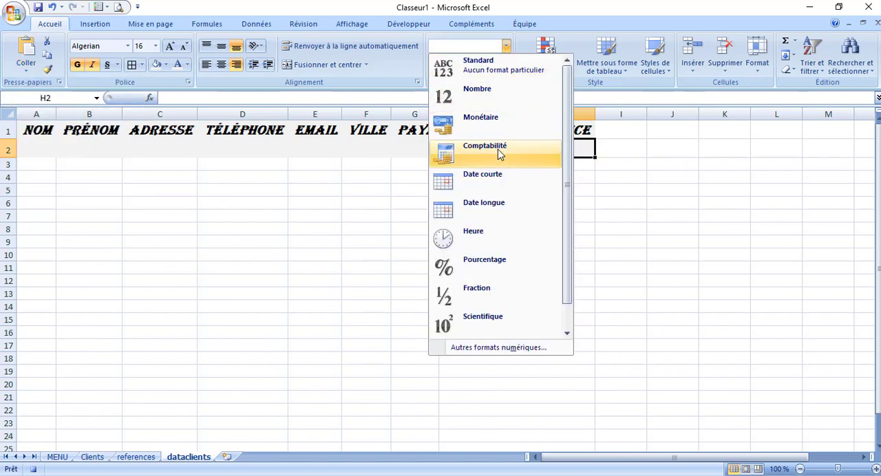
click(493, 183)
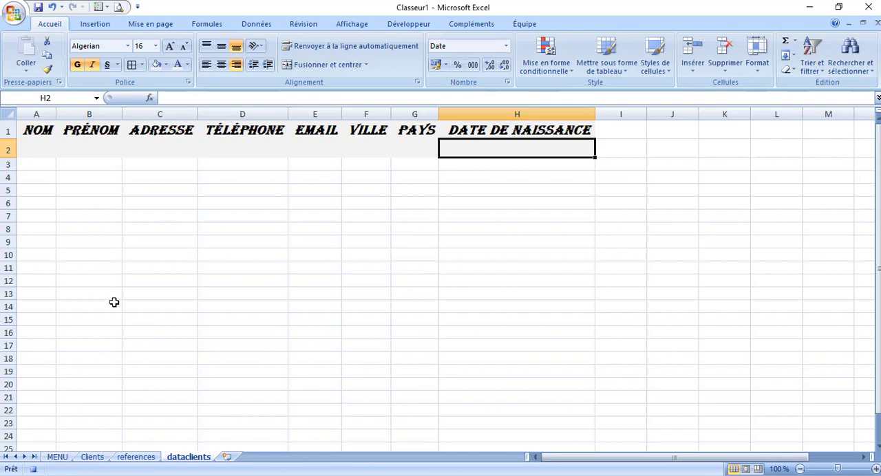
click(33, 470)
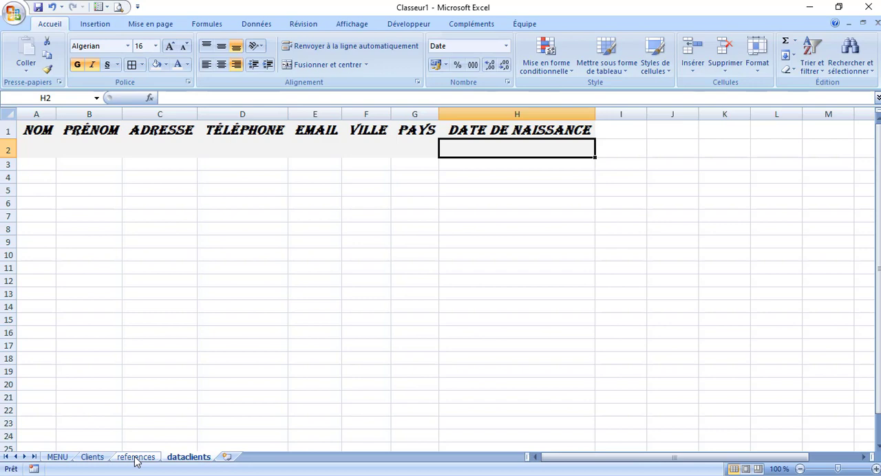
Assign the EregistrerClient macro to the ENREGISTRER button on the Clients sheet
click(100, 459)
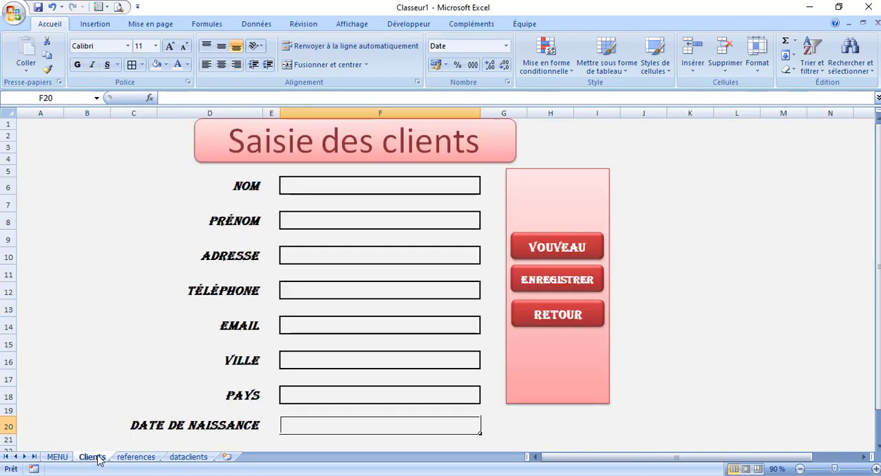
ctrl+click(569, 286)
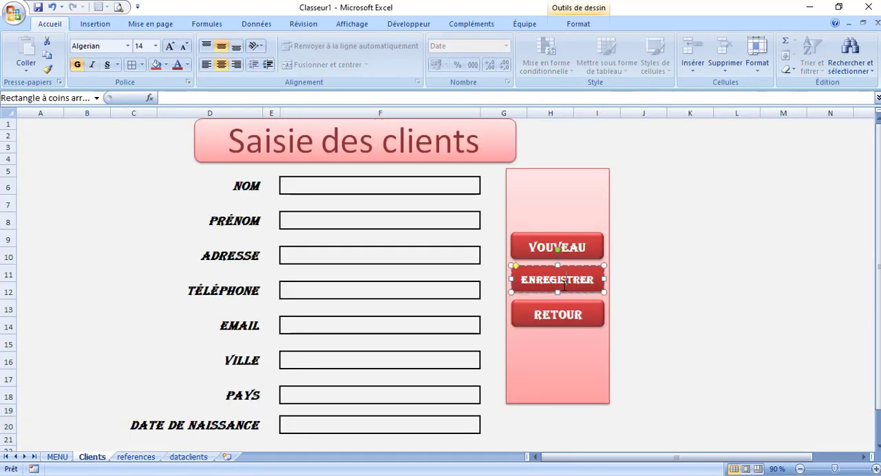
right_click(563, 288)
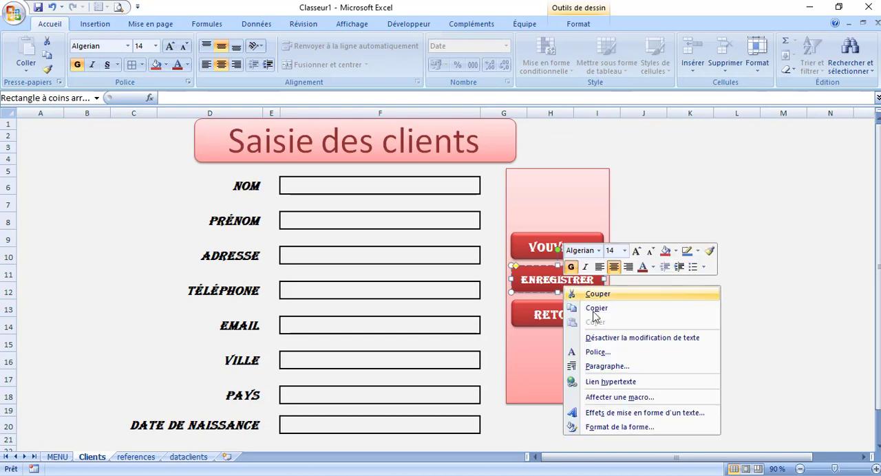
click(623, 398)
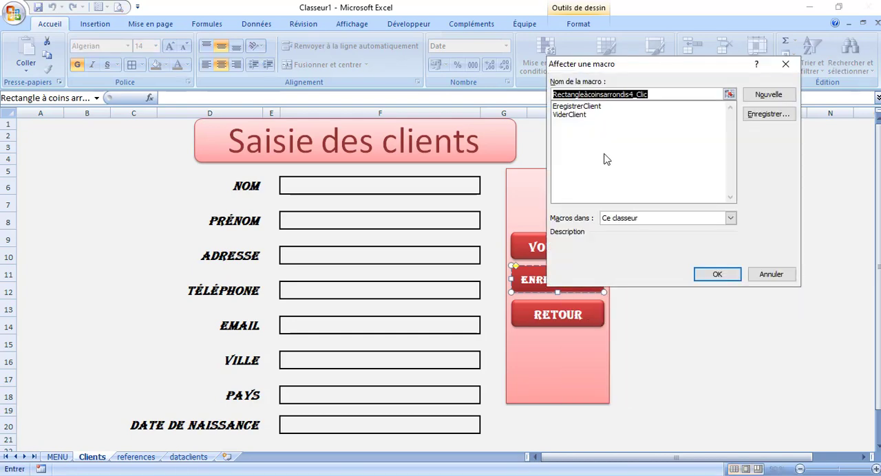
click(582, 108)
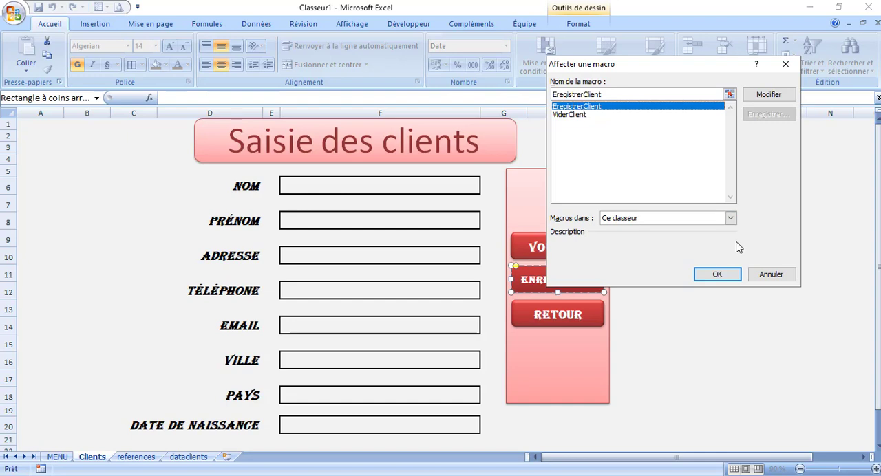
click(717, 274)
click(684, 288)
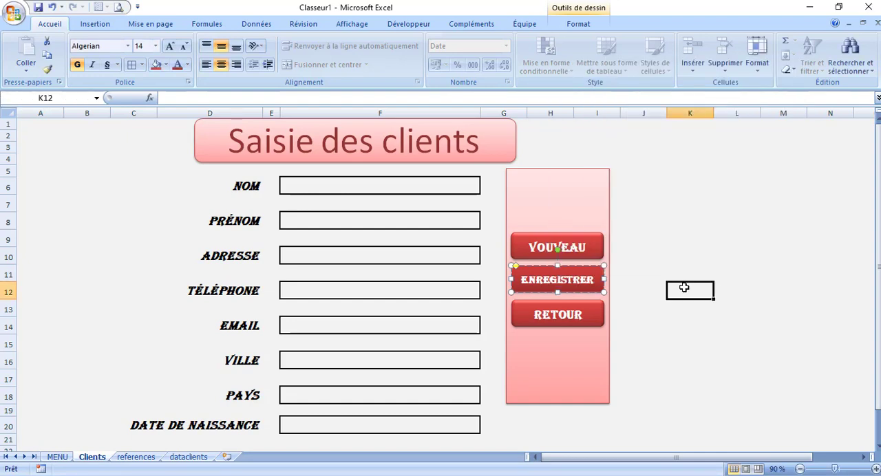
Enter a test client's last name in the NOM field and first name in the PRÉNOM field
click(340, 188)
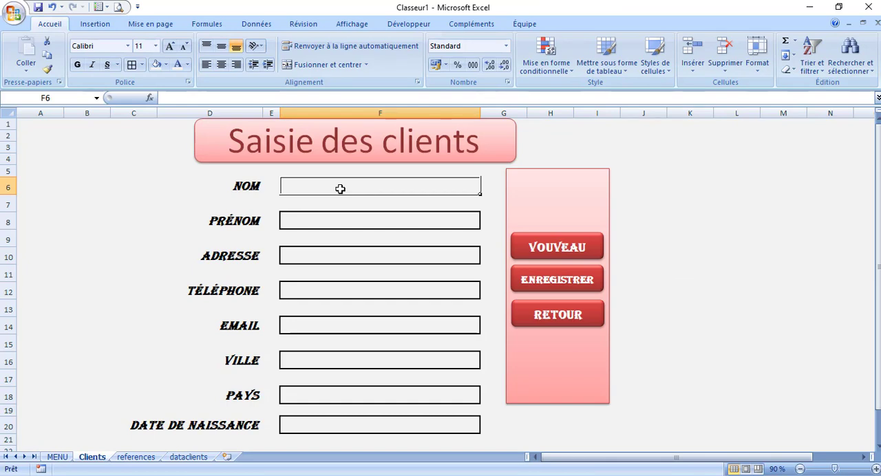
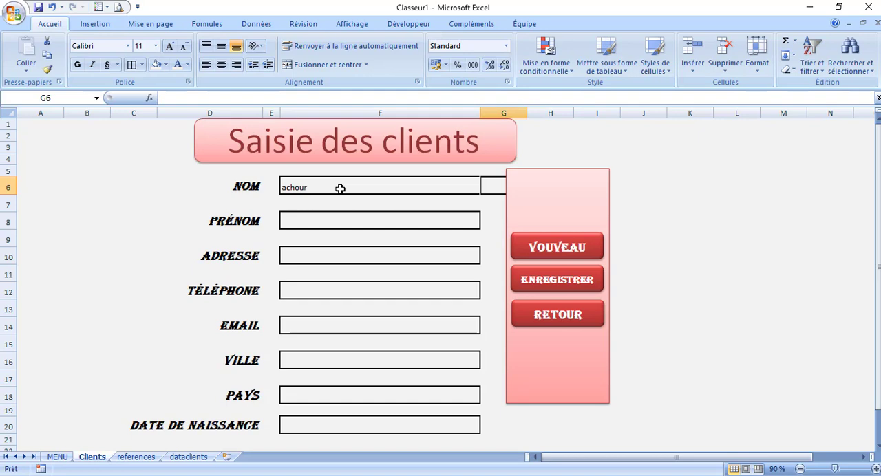
click(315, 226)
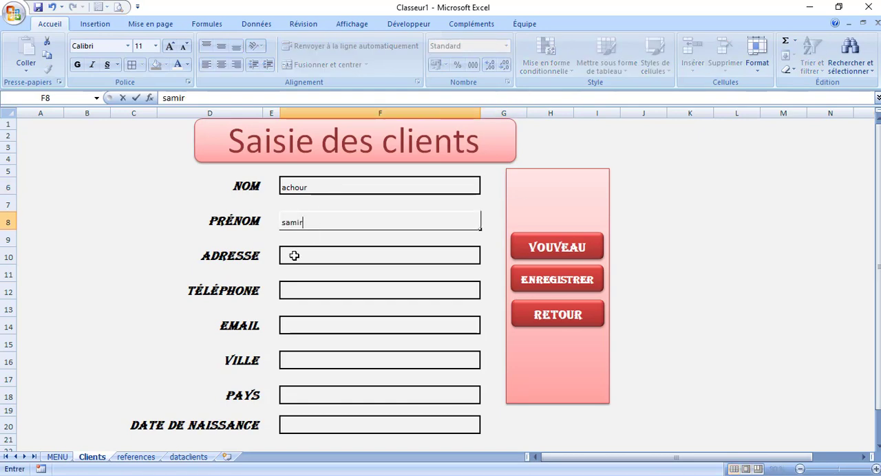
Enter the client's street address in the ADRESSE field, correcting the mistyped house number
click(293, 256)
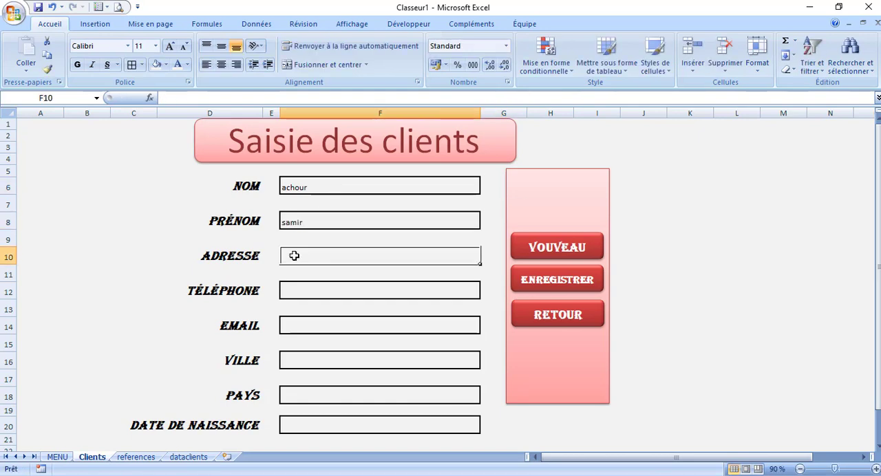
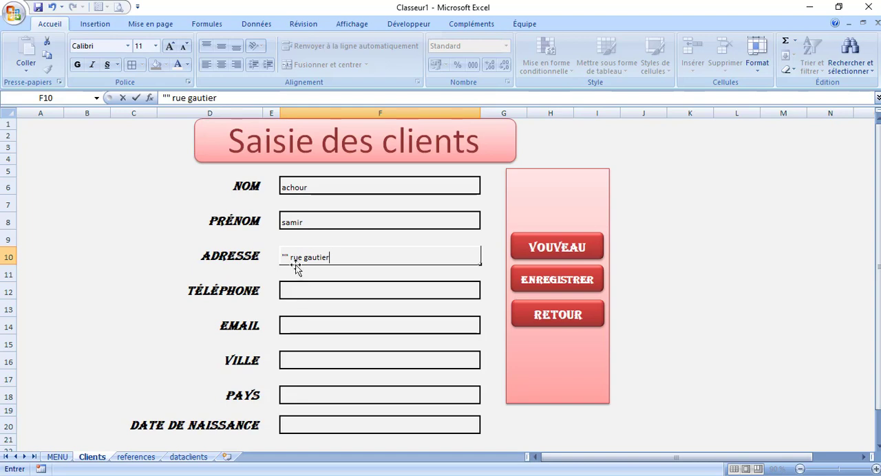
click(291, 257)
key(BackSpace)
key(BackSpace)
key(BackSpace)
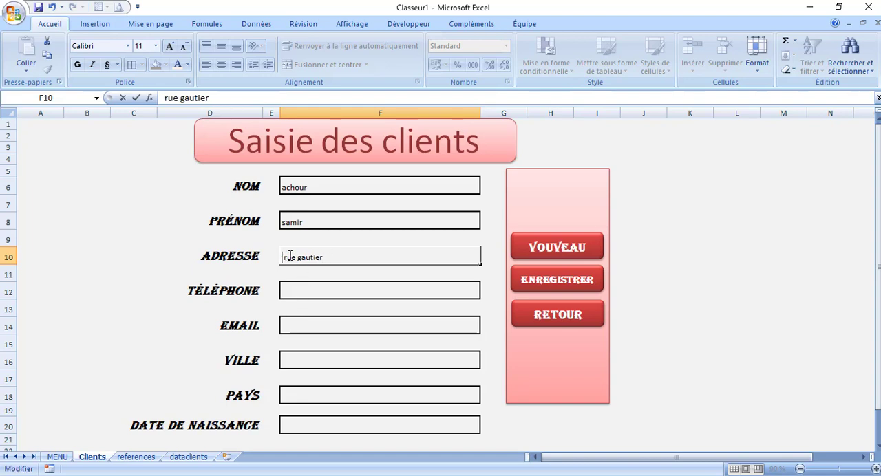
text(33)
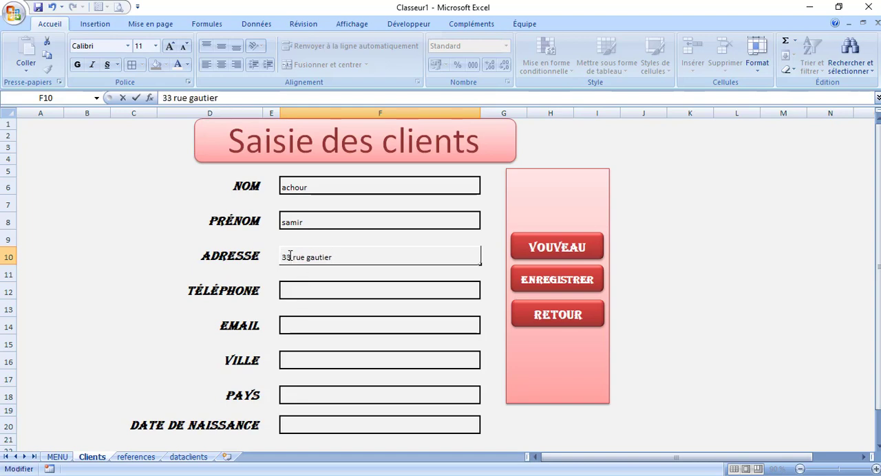
Fill in the client's phone number in the TÉLÉPHONE field and e-mail address in the EMAIL field
click(307, 289)
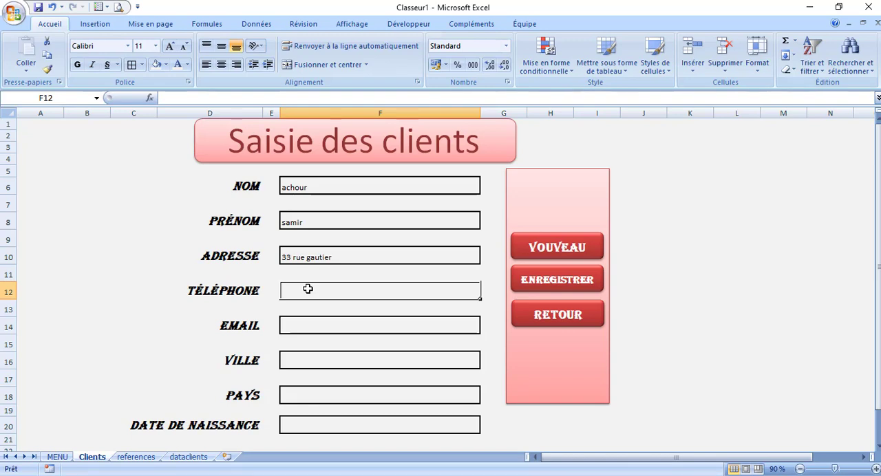
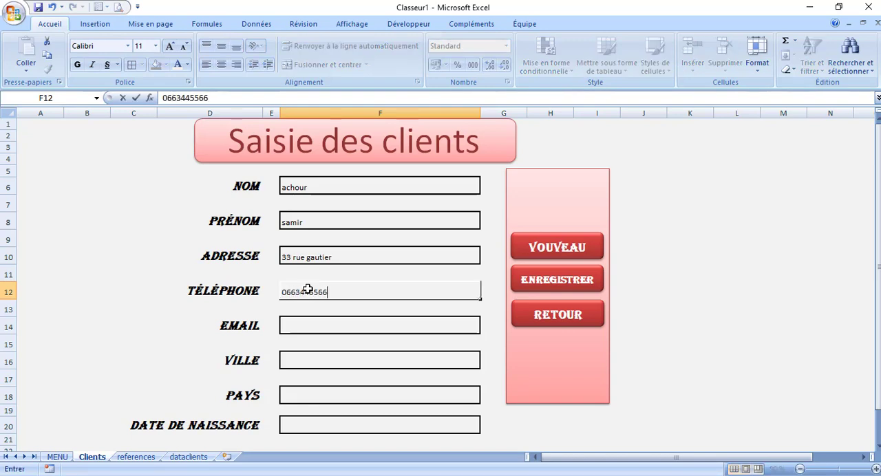
click(303, 326)
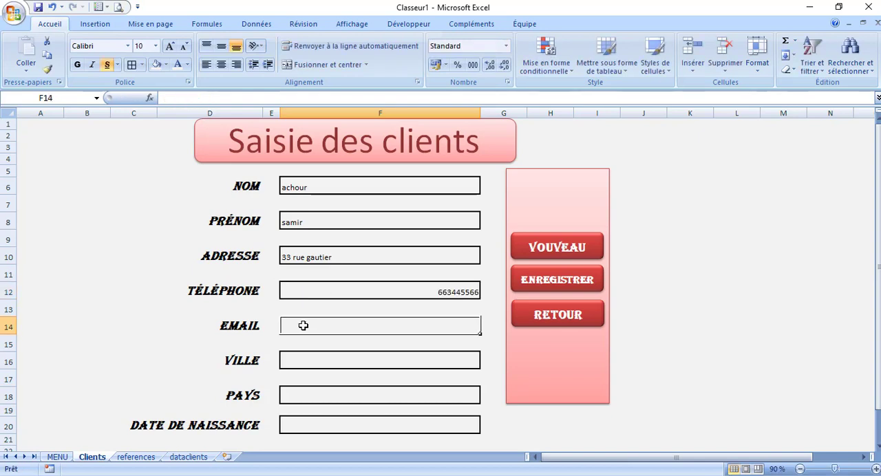
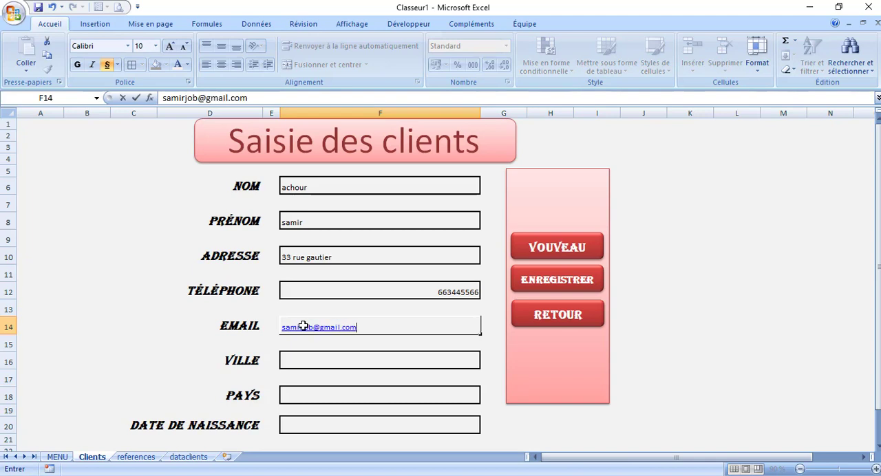
Choose Casablanca as the client's VILLE and Maroc as the PAYS
click(302, 363)
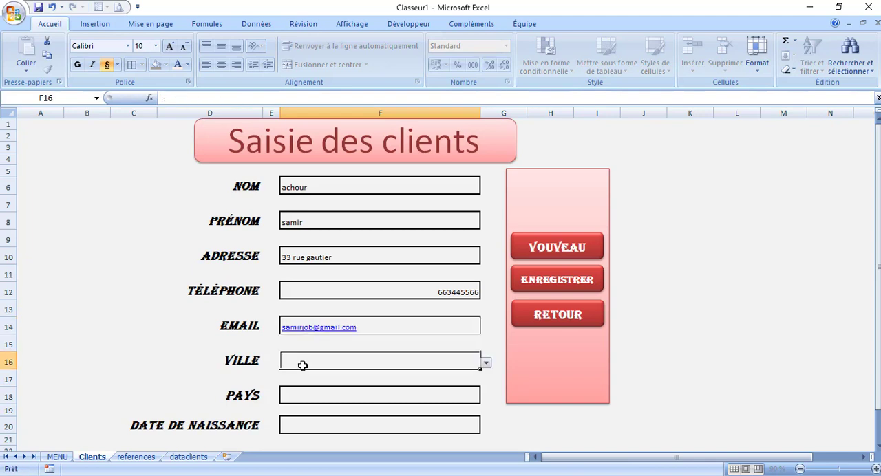
click(487, 364)
click(389, 387)
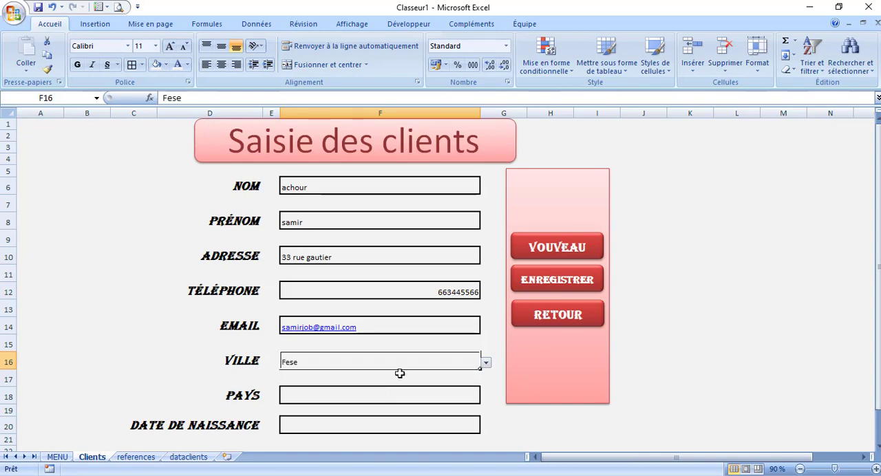
click(486, 362)
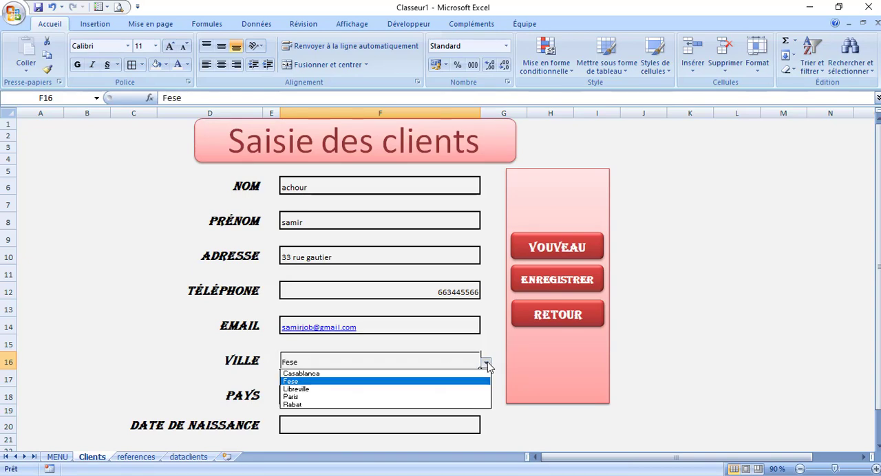
click(407, 373)
click(372, 394)
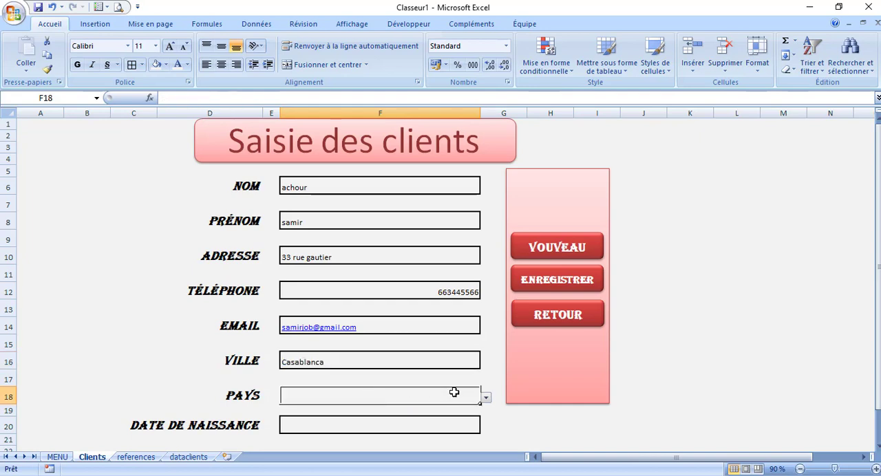
click(486, 399)
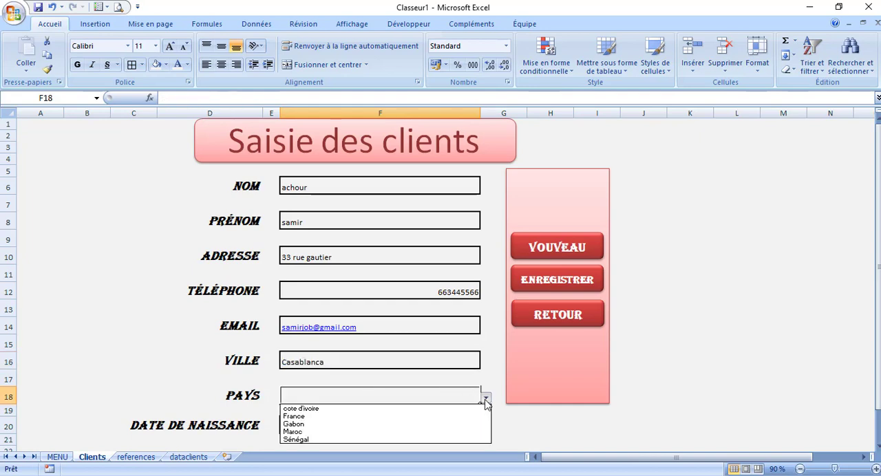
click(316, 432)
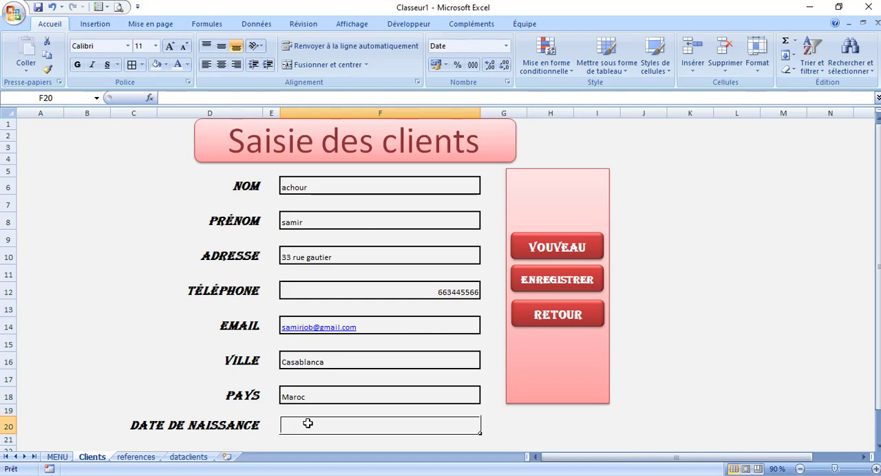
Enter the client's date of birth in the DATE DE NAISSANCE field and run the ENREGISTRER button's macro to save the record
text(05/)
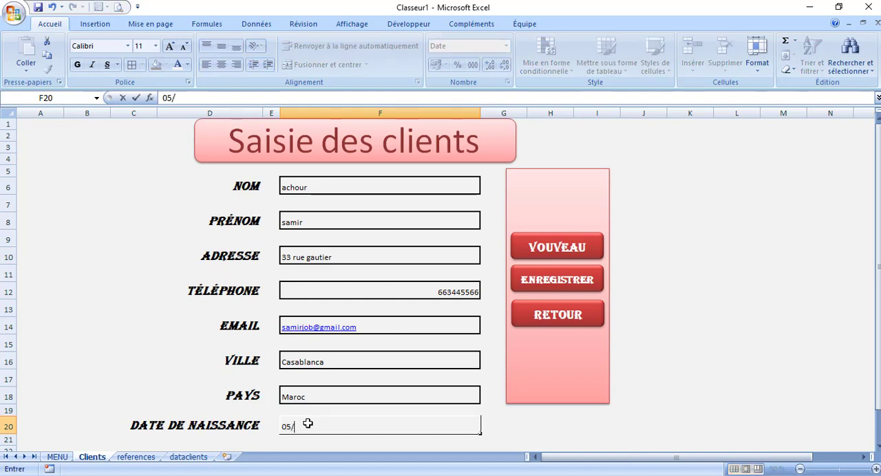
text(12/1971)
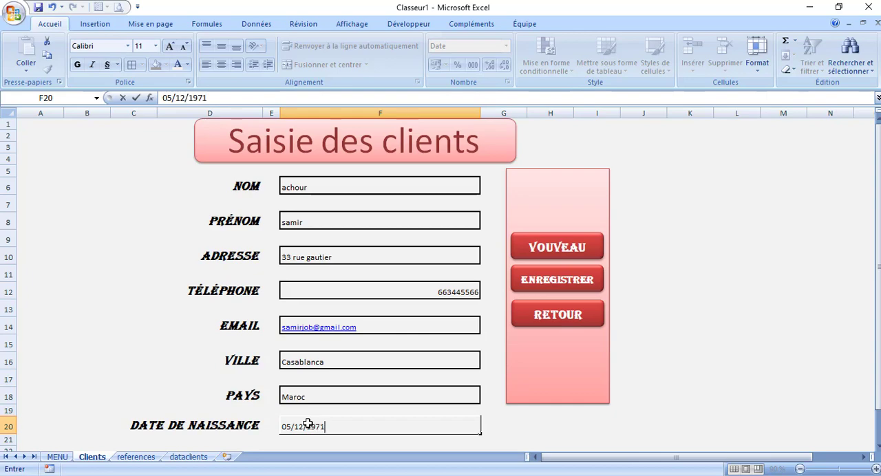
click(556, 289)
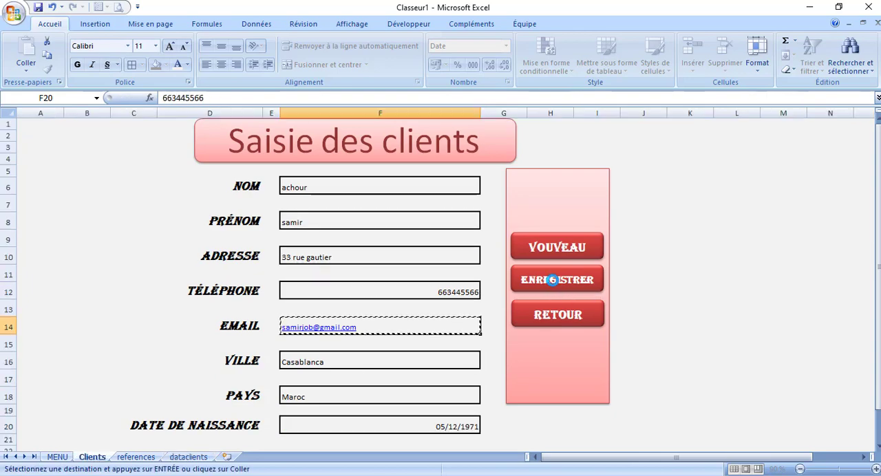
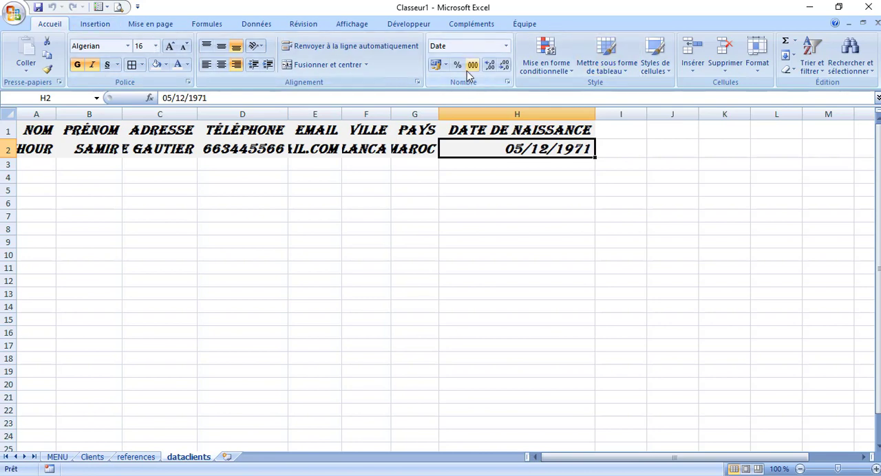
Review the code of the EregistrerClient macro and return to the dataclients sheet
click(351, 24)
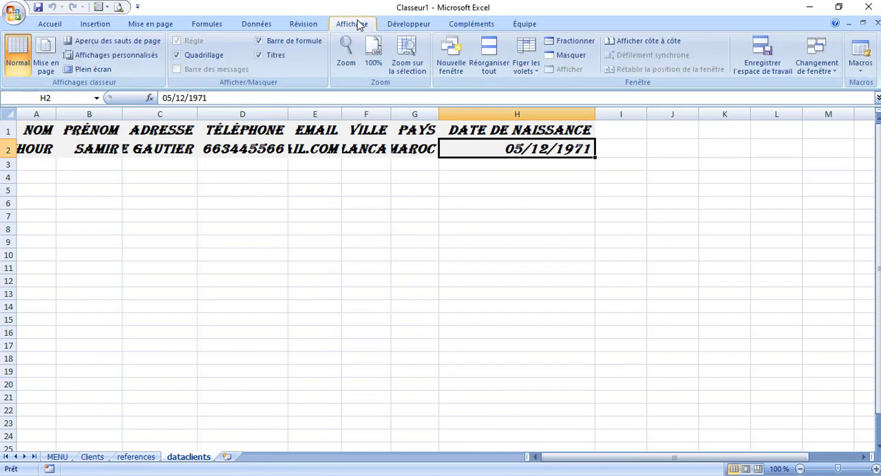
click(863, 74)
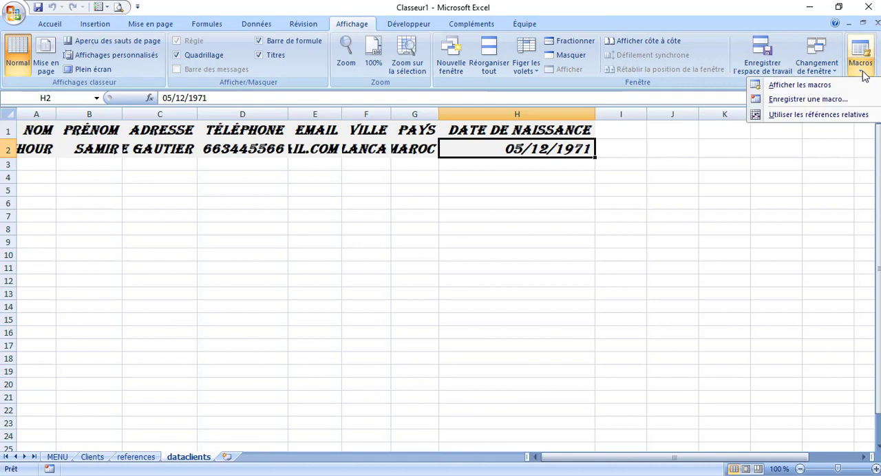
click(811, 93)
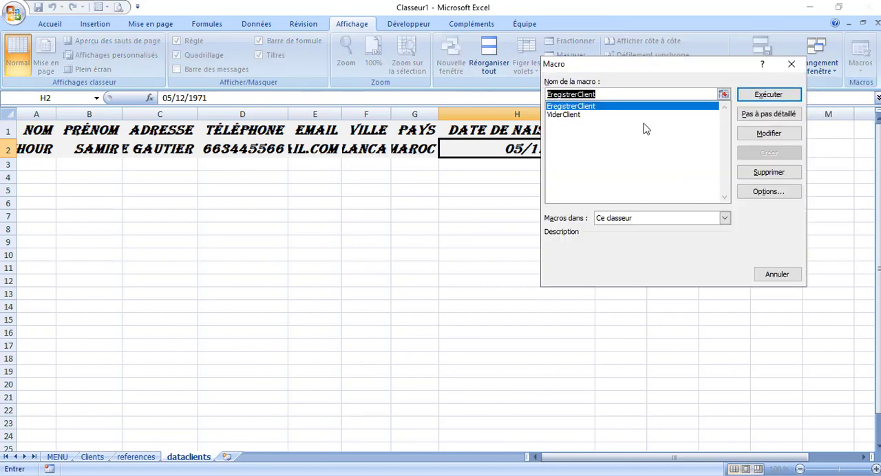
click(770, 134)
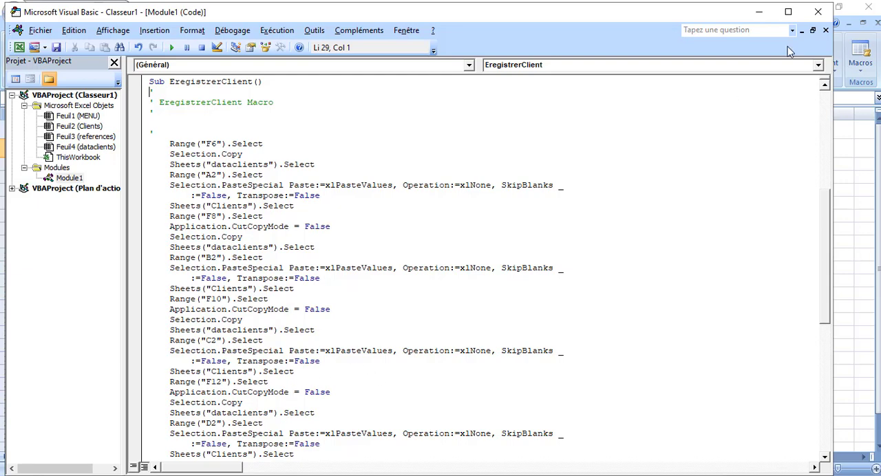
click(817, 14)
click(390, 231)
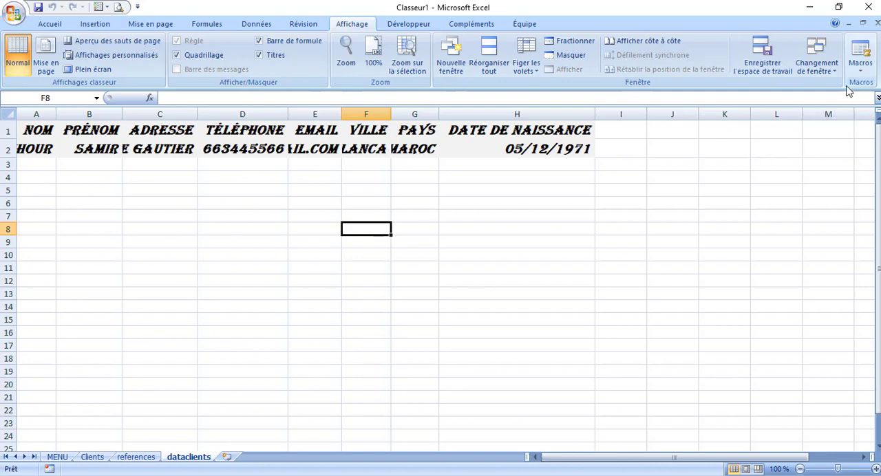
Start recording a new macro in this workbook and set the font size of cells A2:H2 to 12
click(861, 69)
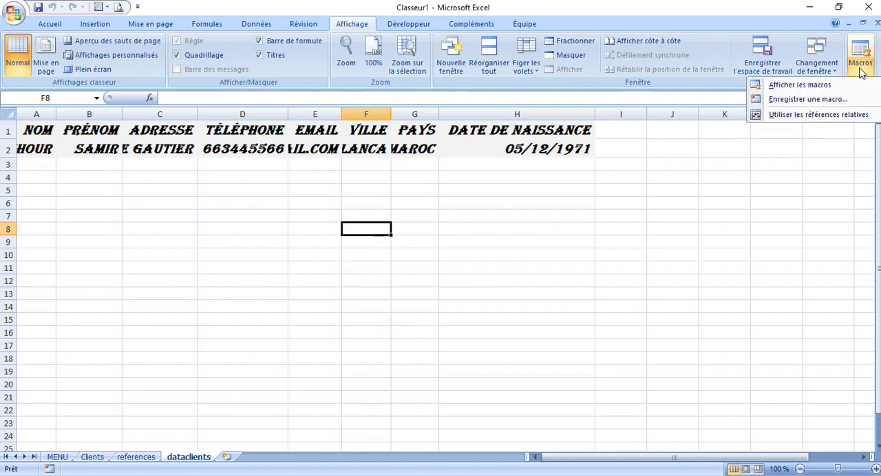
click(809, 100)
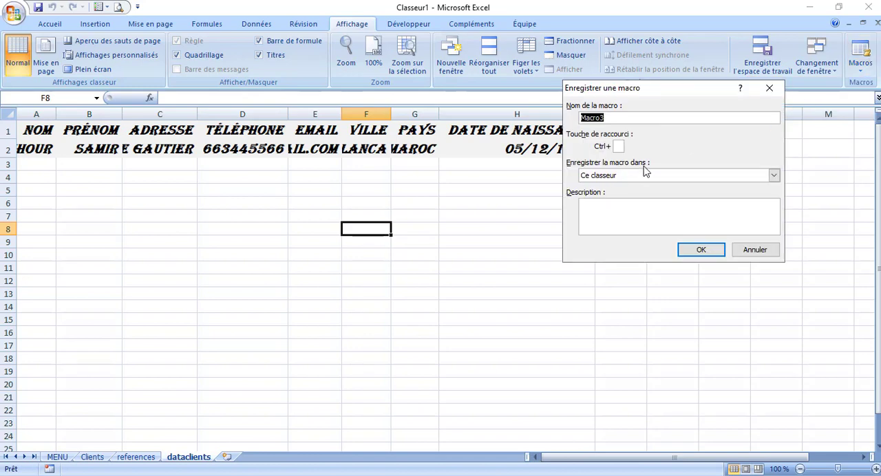
click(700, 251)
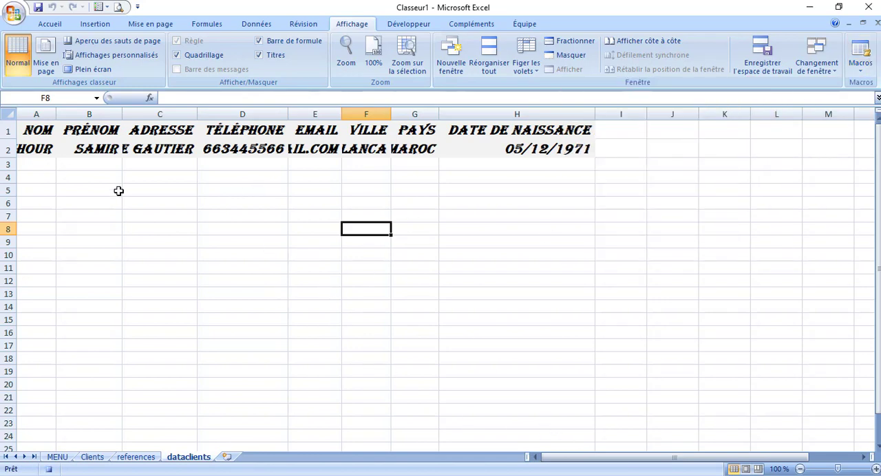
drag(34, 149, 543, 155)
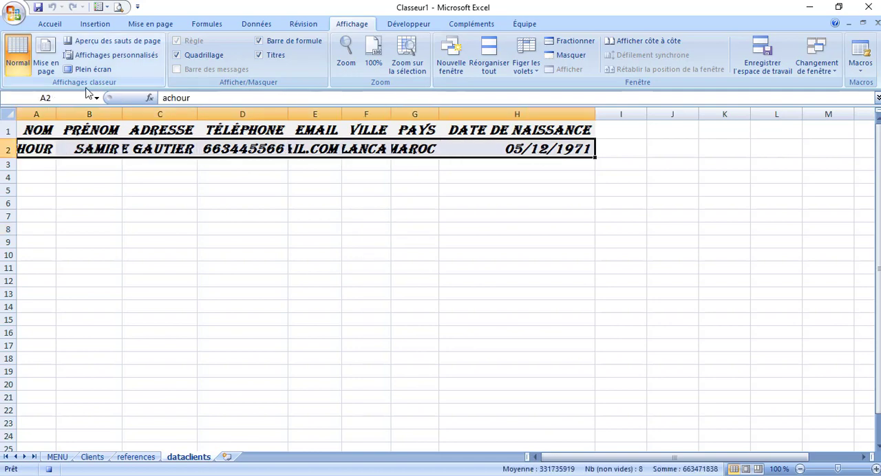
click(54, 23)
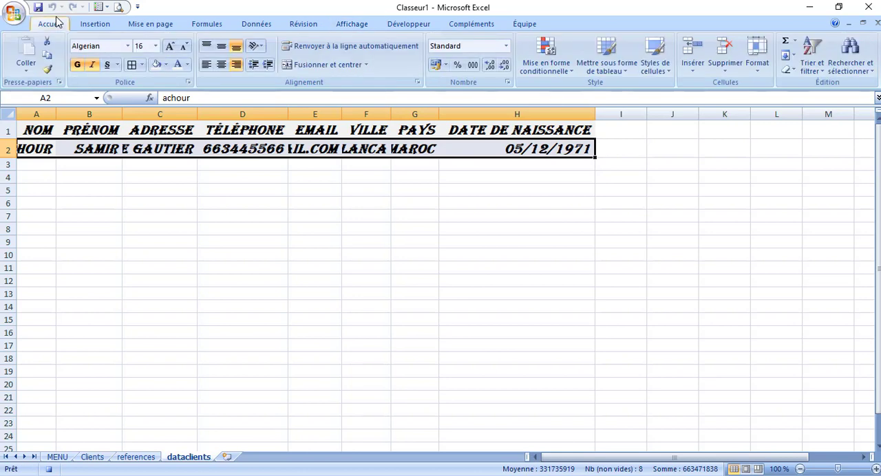
click(155, 46)
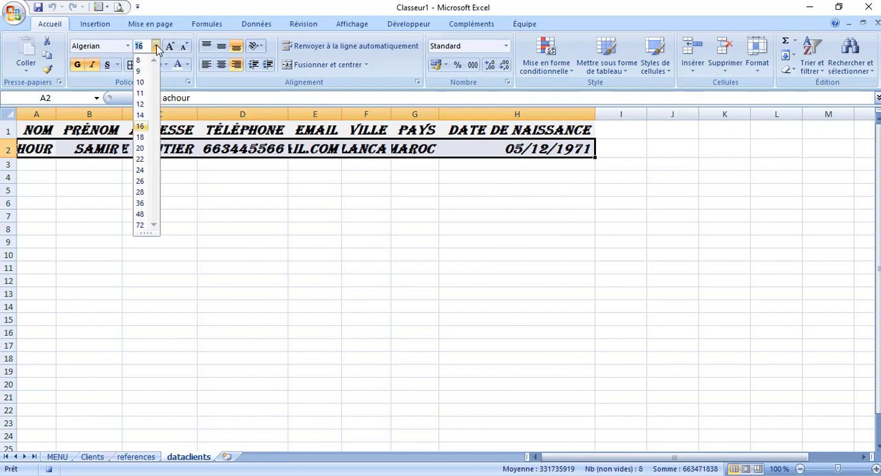
click(144, 104)
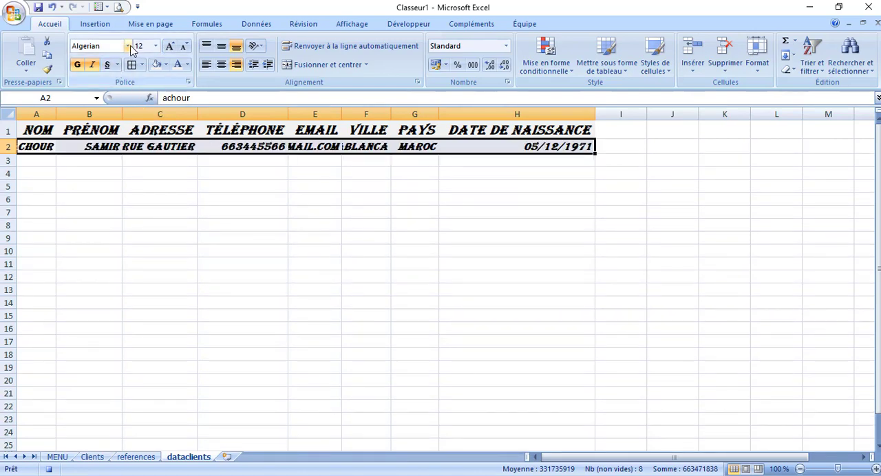
Set the font of cells A2:H2 to Cambria without bold or italic and stop recording the macro
click(128, 46)
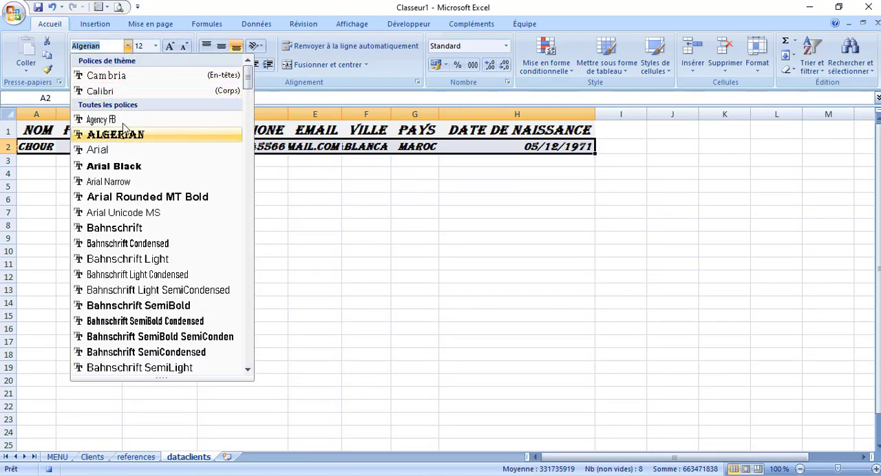
click(125, 78)
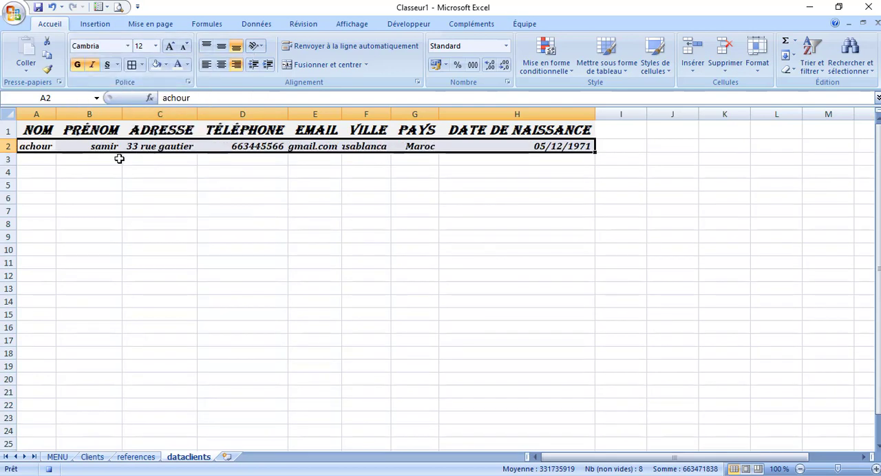
click(92, 66)
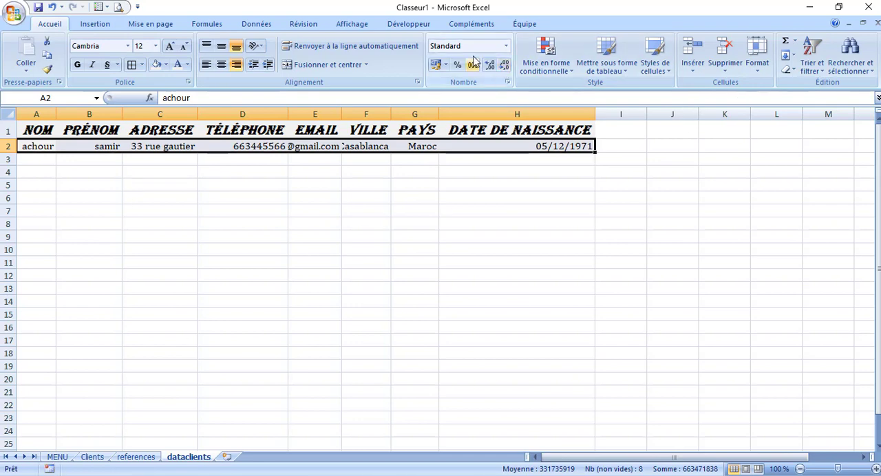
Open the code of the recorded Macro3 for editing
click(353, 25)
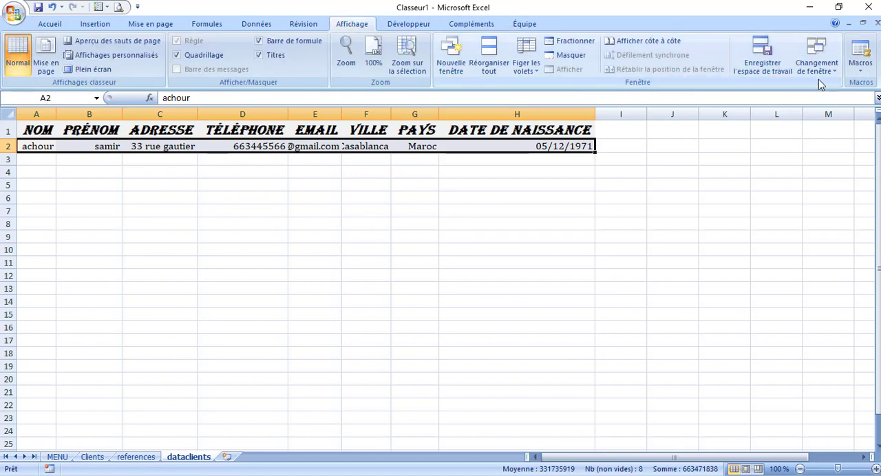
click(862, 61)
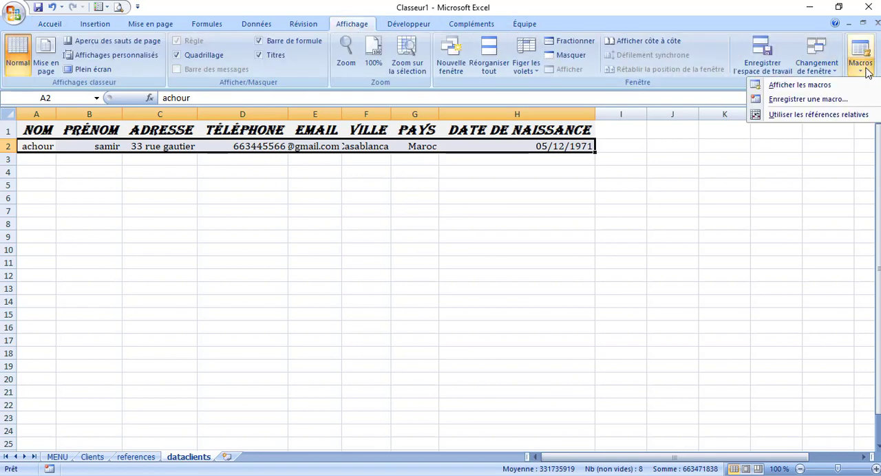
click(802, 85)
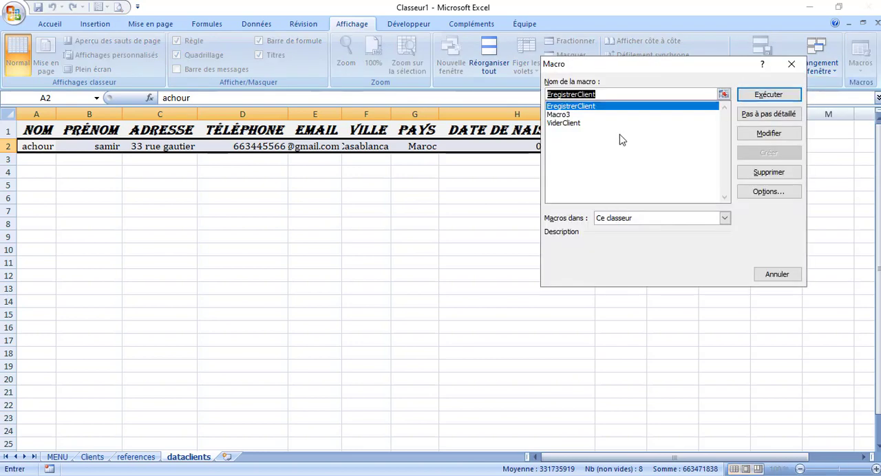
click(578, 115)
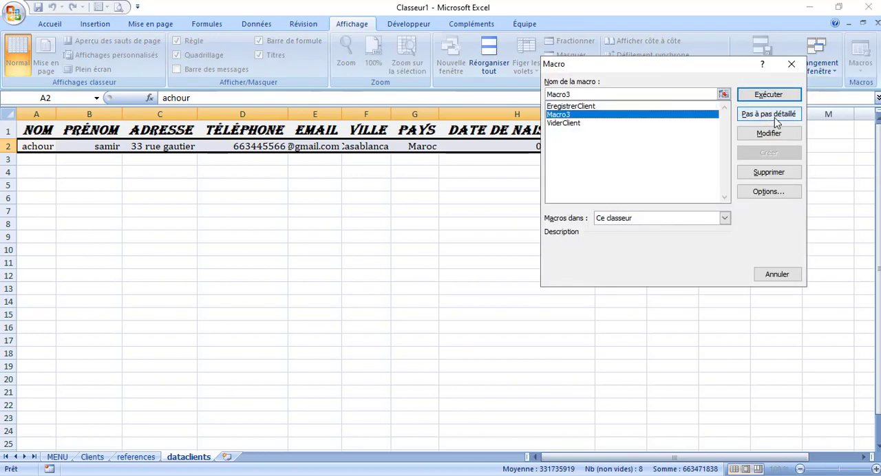
click(769, 133)
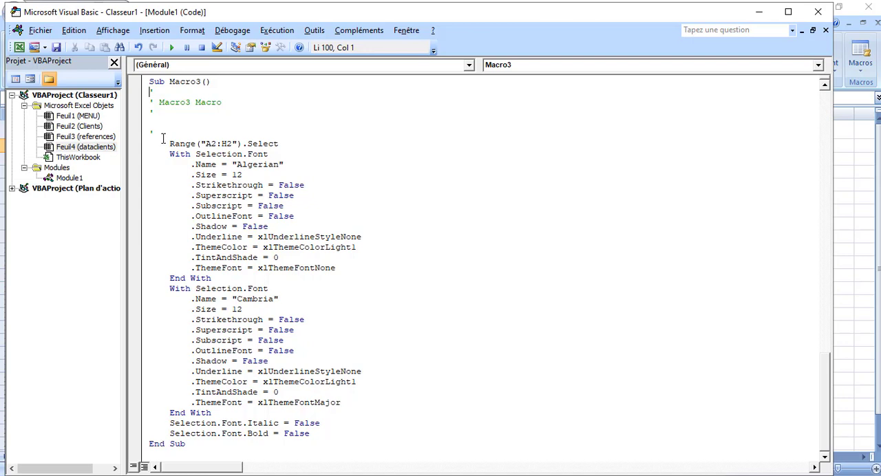
Cut all the recorded formatting code out of Macro3, from the Range("A2:H2").Select line through Selection.Font.Bold = False
drag(163, 139, 212, 258)
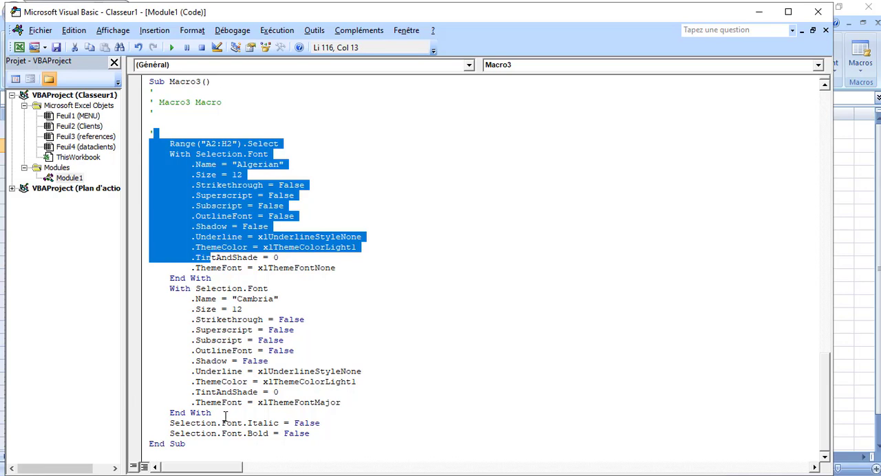
drag(325, 434, 195, 362)
drag(187, 323, 158, 140)
key(ctrl+c)
key(Delete)
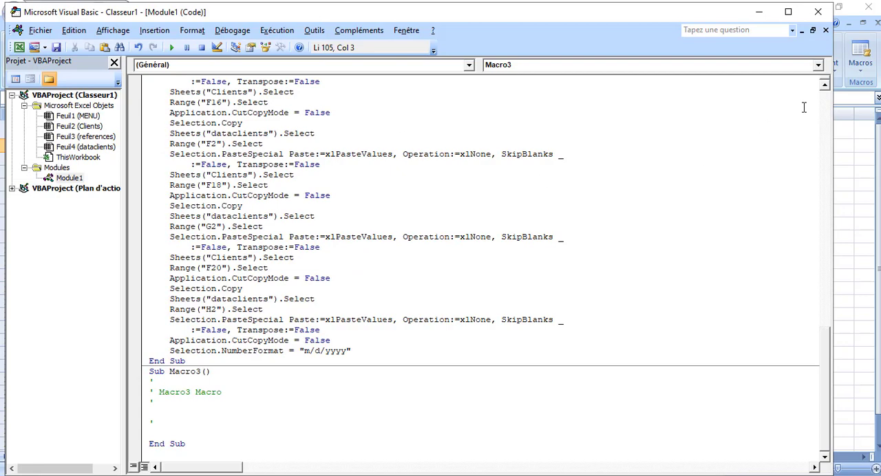
Paste the formatting code after the Selection.NumberFormat line at the end of EregistrerClient and close the code editor
mouse_move(827, 356)
mouse_down()
mouse_move(813, 188)
mouse_move(821, 368)
mouse_up()
click(374, 351)
key(Return)
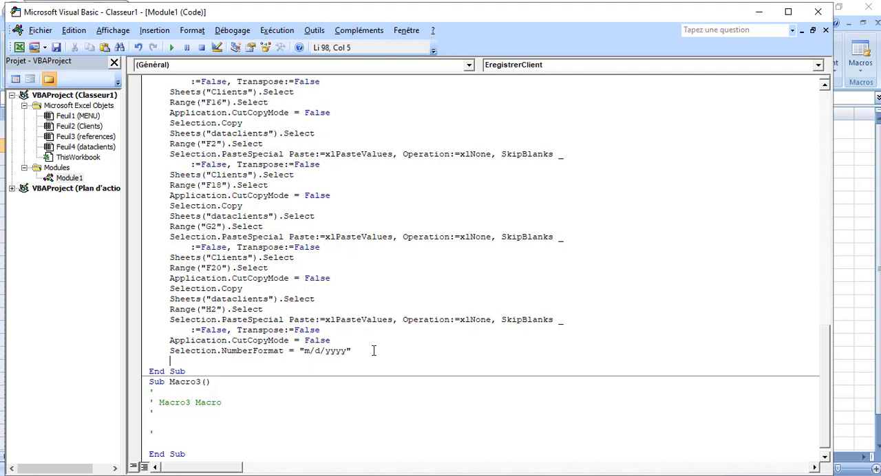
key(ctrl+v)
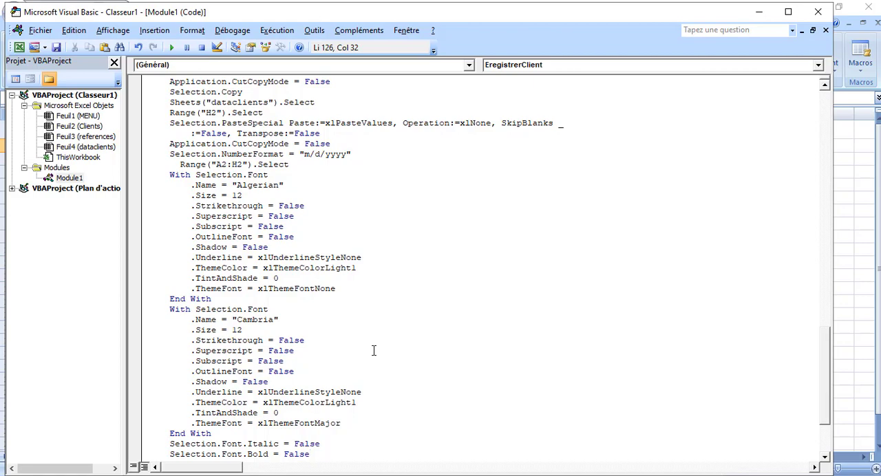
click(57, 47)
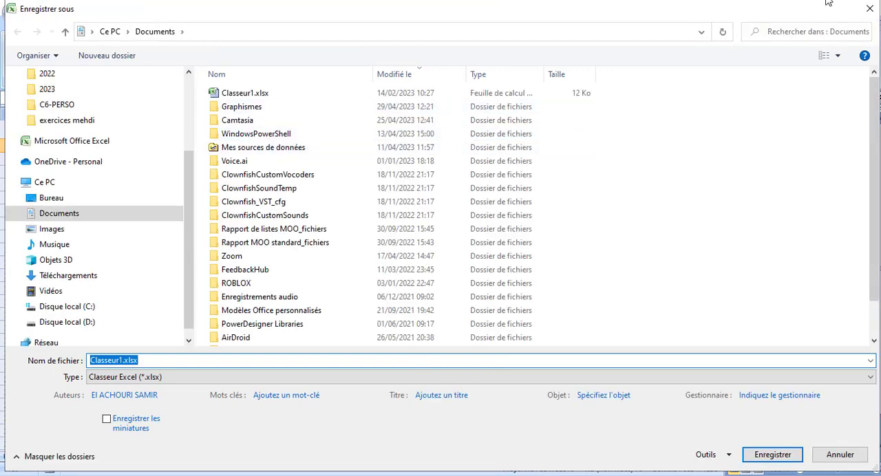
click(871, 8)
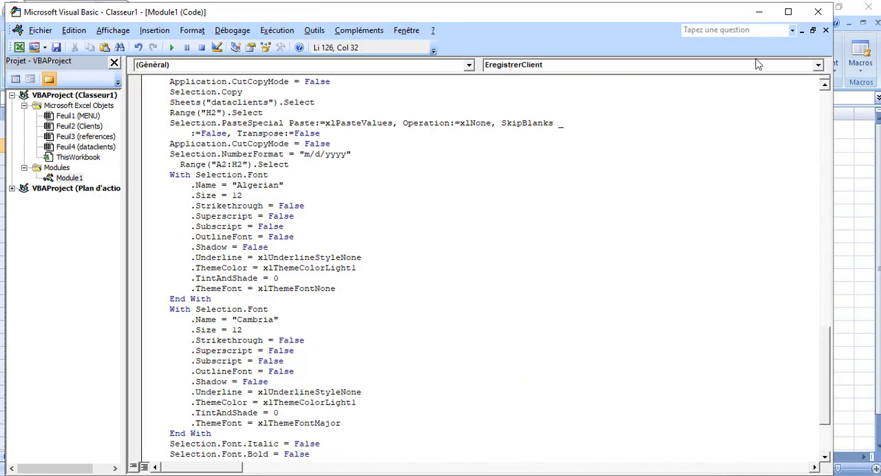
click(818, 14)
click(376, 263)
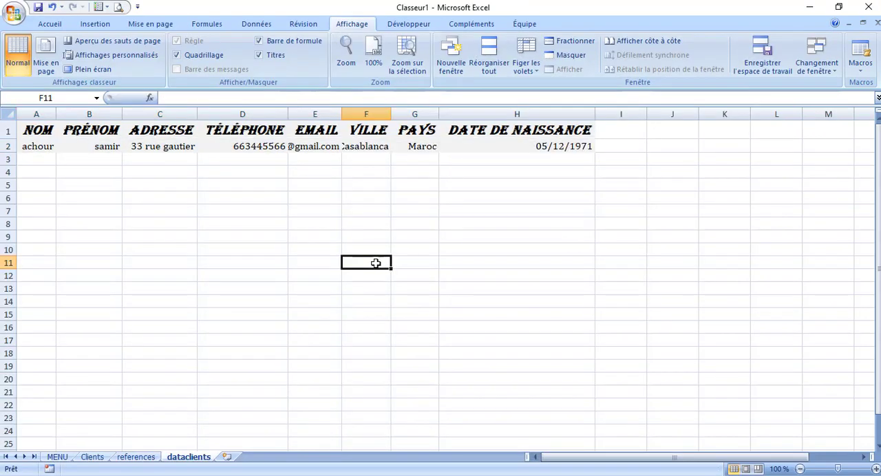
Replace the client's first name in the PRÉNOM field of the Clients form and run the ENREGISTRER button's macro
click(96, 458)
click(321, 185)
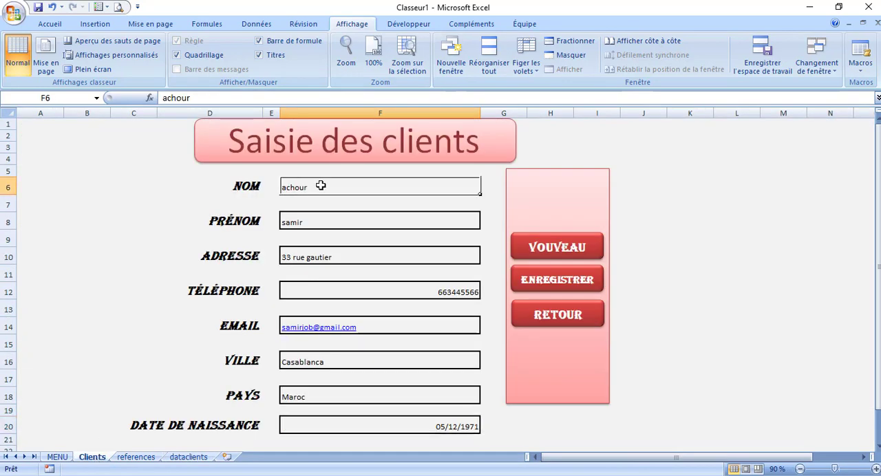
click(314, 222)
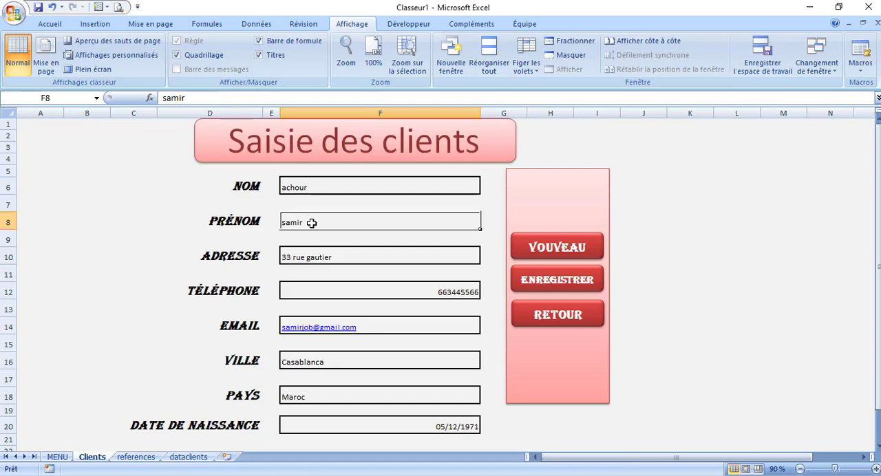
text(MOMO)
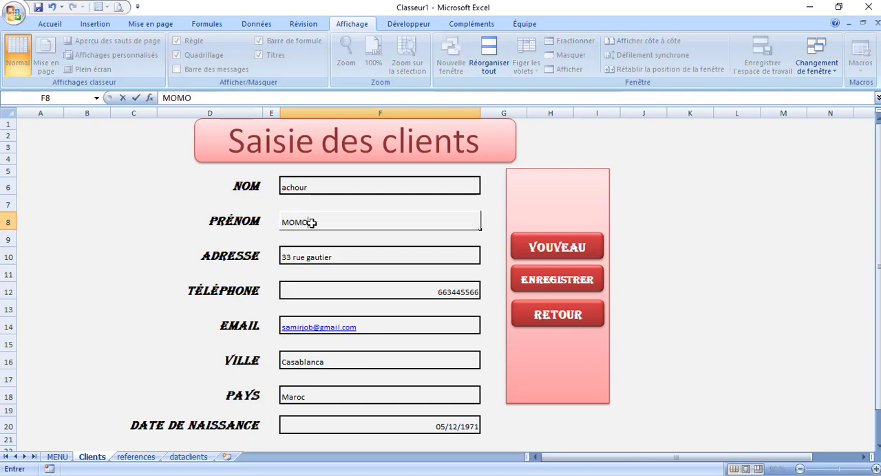
click(544, 282)
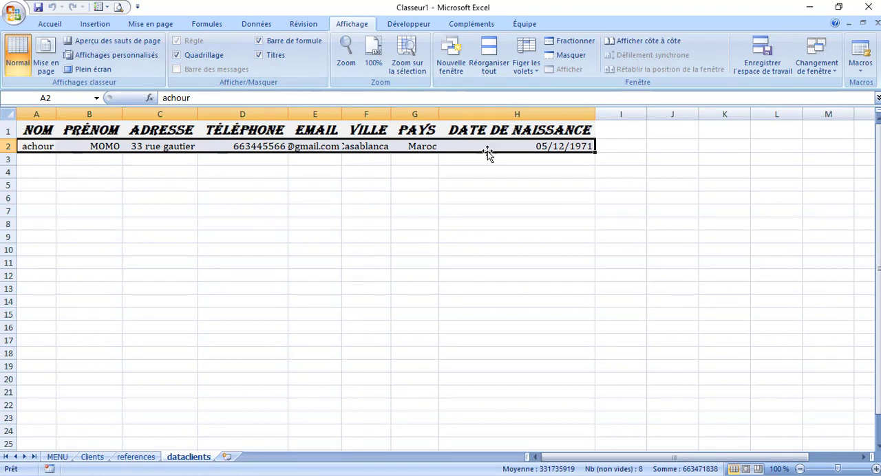
drag(545, 457, 532, 457)
click(532, 457)
click(44, 174)
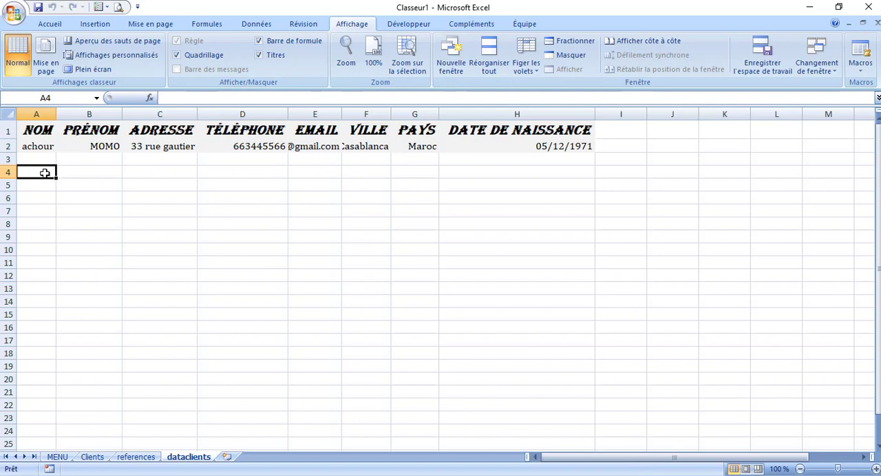
Record a macro, Macro4, in this workbook that inserts a new row above row 2 of the dataclients sheet
click(7, 146)
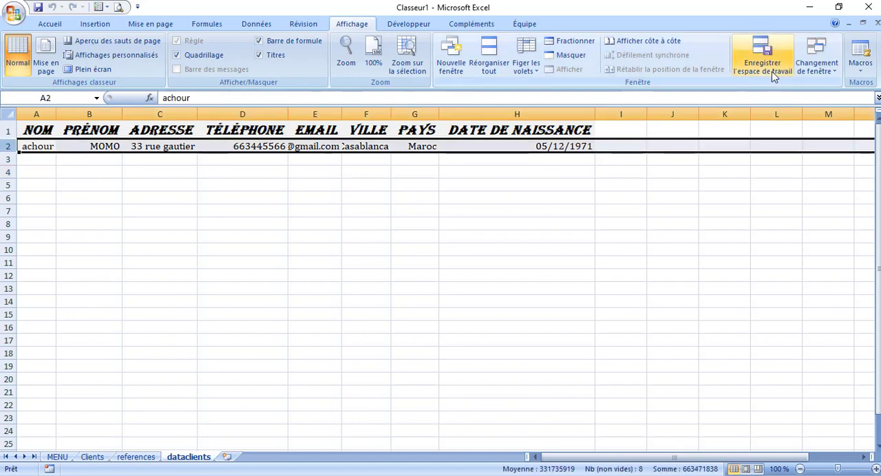
click(861, 68)
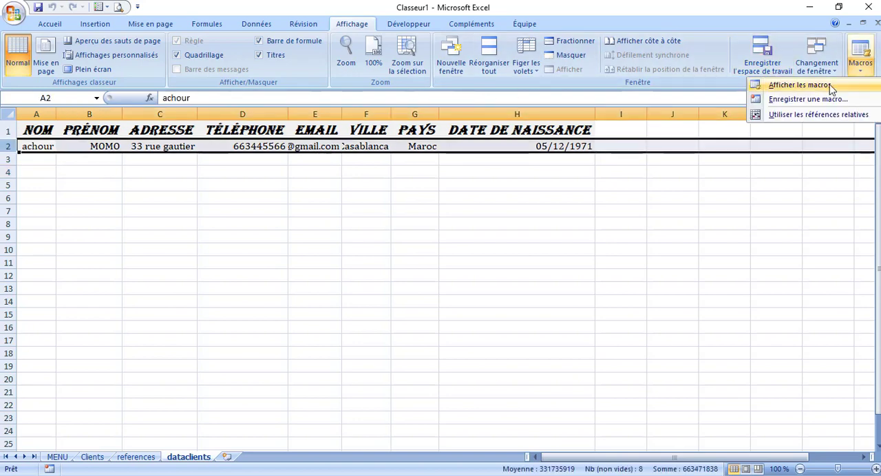
click(812, 100)
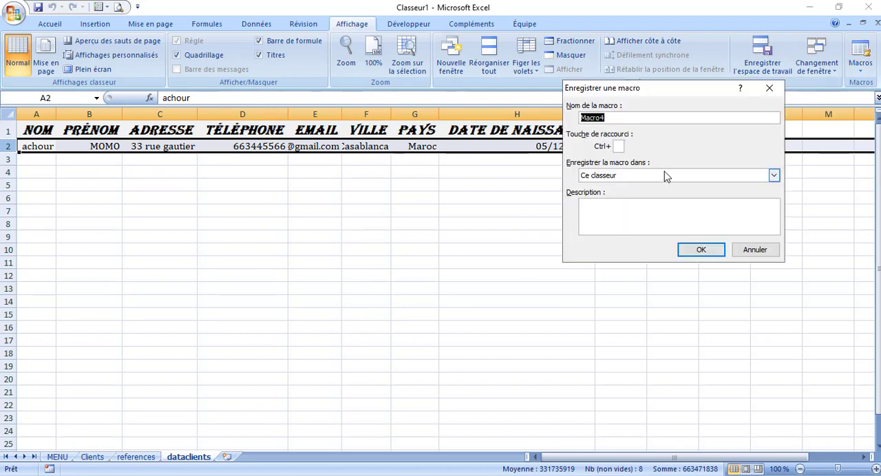
click(699, 251)
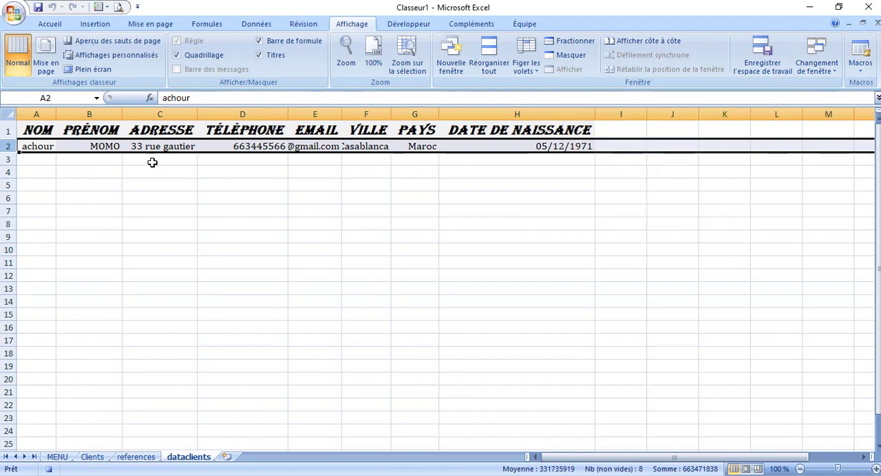
right_click(6, 147)
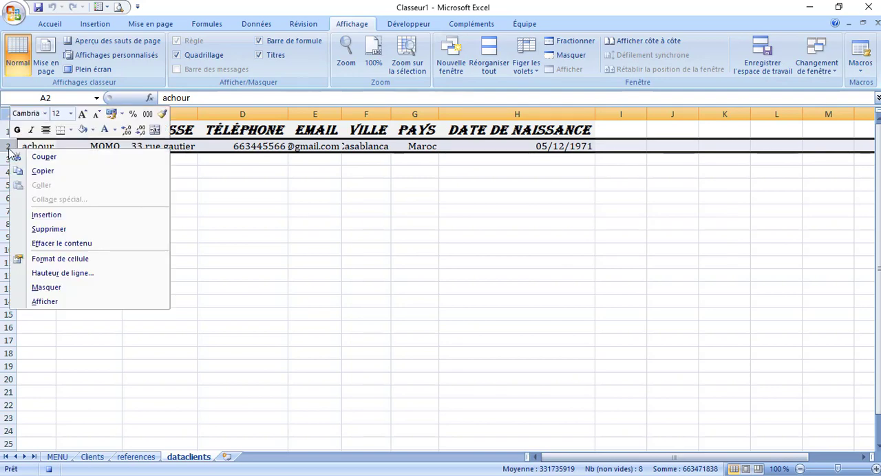
click(80, 215)
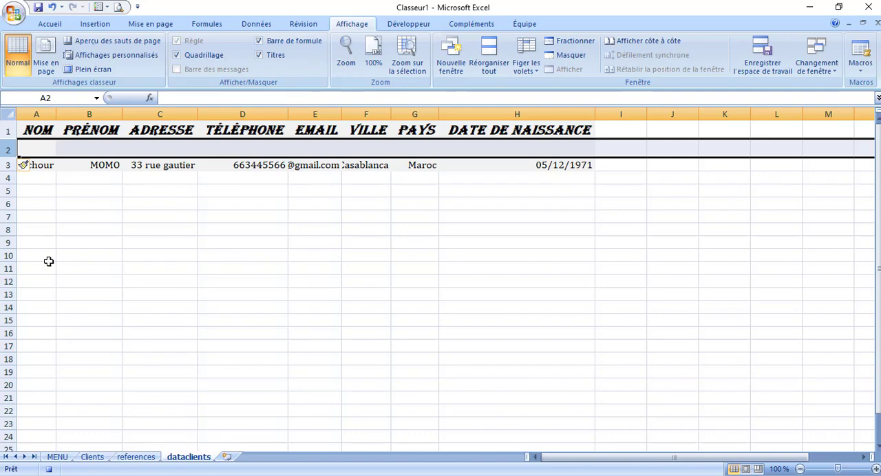
click(51, 471)
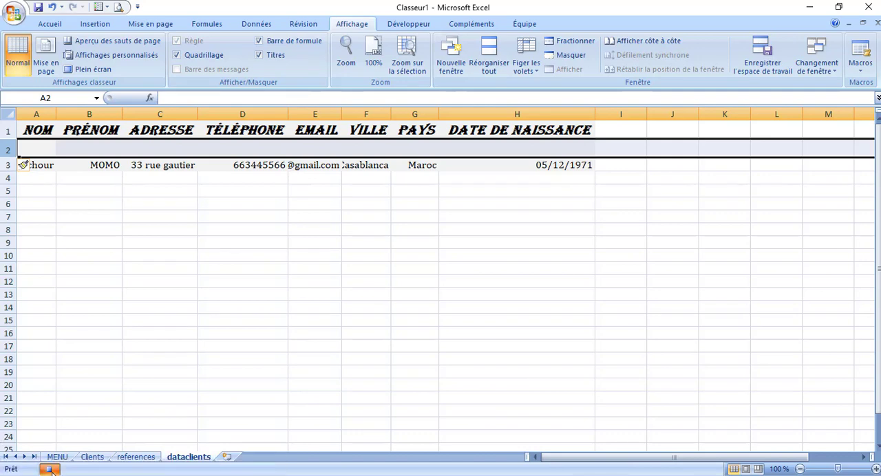
Open Macro4 for editing and cut its Rows("2:2").Select and Selection.Insert lines
click(862, 63)
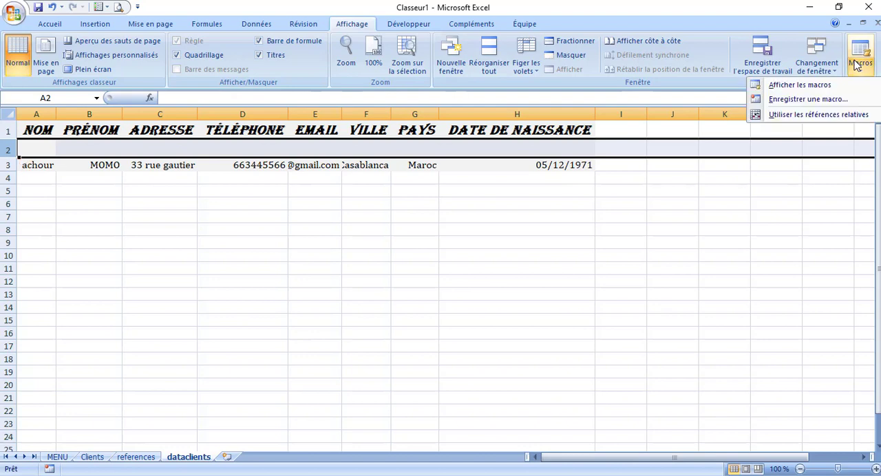
click(808, 92)
click(570, 123)
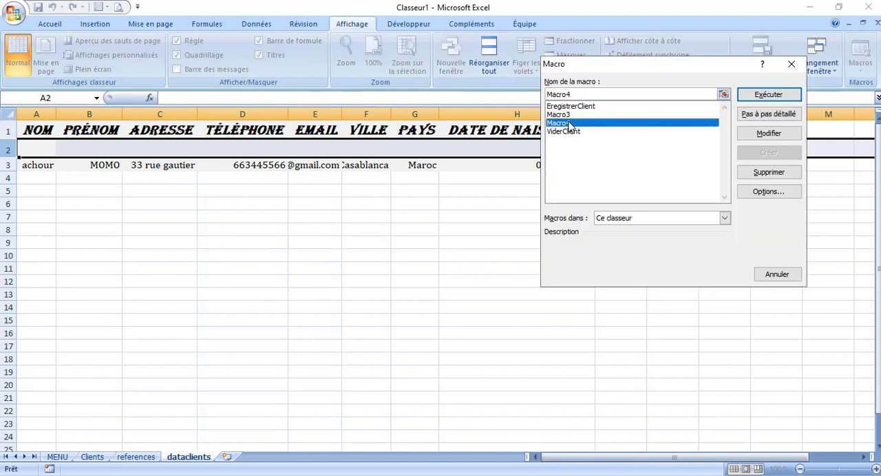
click(762, 132)
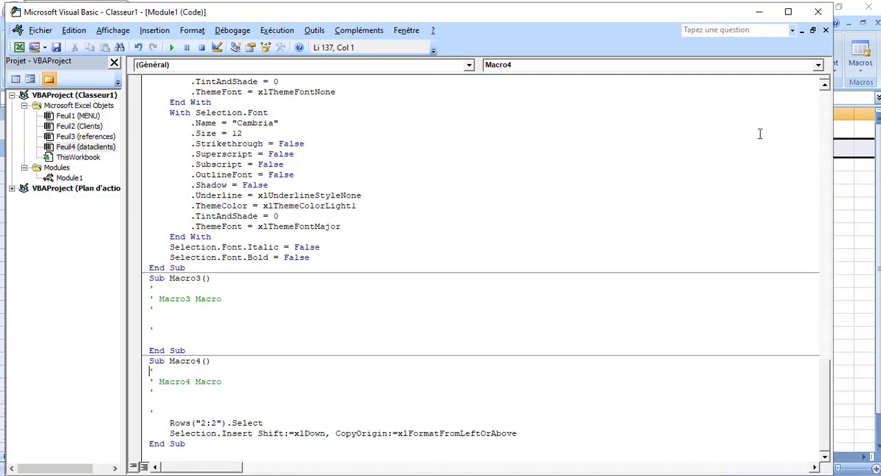
drag(161, 423, 532, 432)
key(ctrl+c)
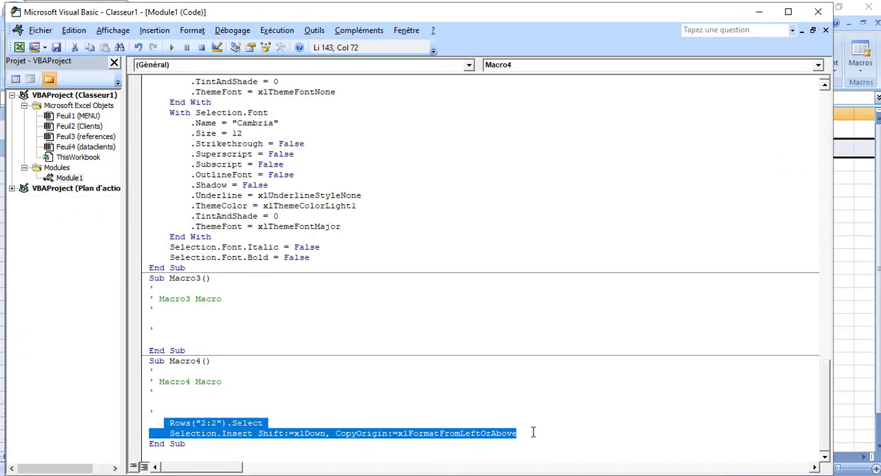
key(Delete)
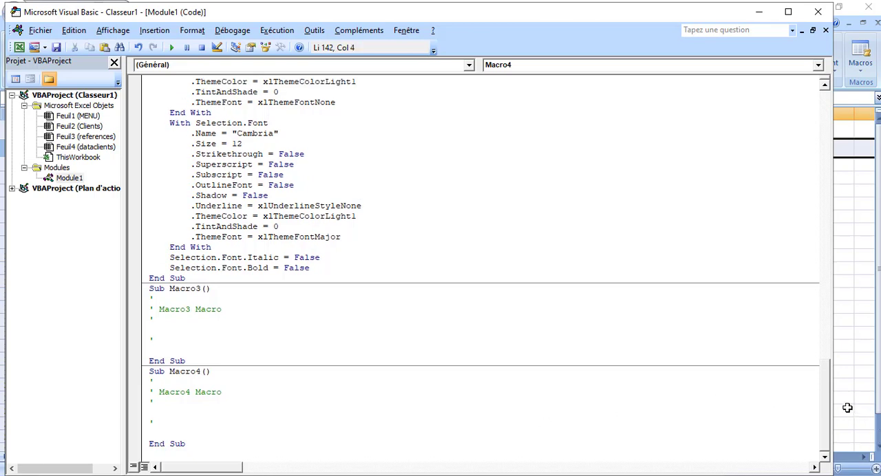
Paste the row-insertion lines after the first Sheets("dataclients").Select line in EregistrerClient and close the code editor without saving the workbook
drag(823, 405, 809, 183)
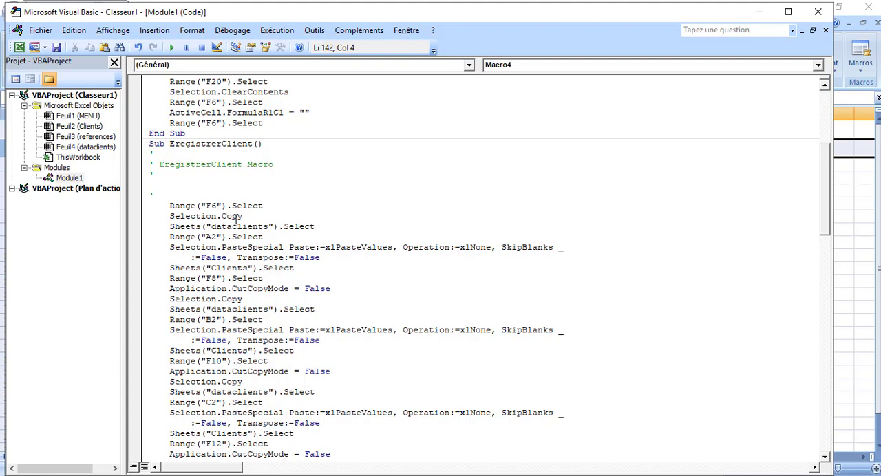
click(198, 184)
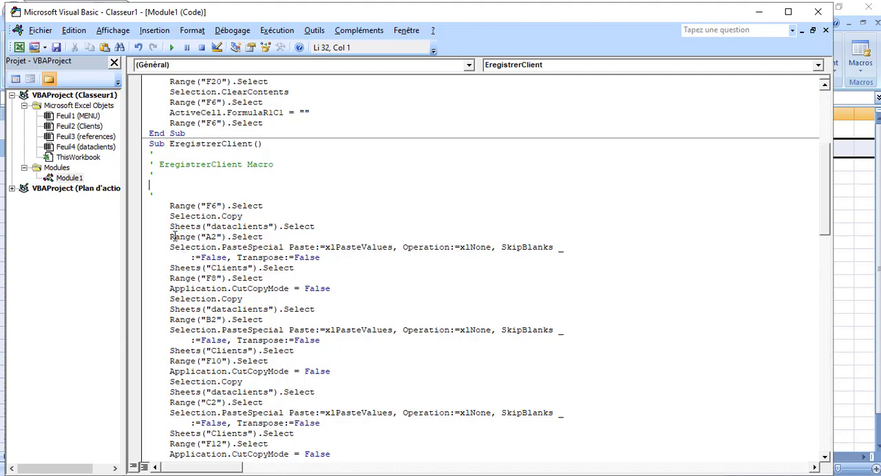
click(334, 225)
key(Return)
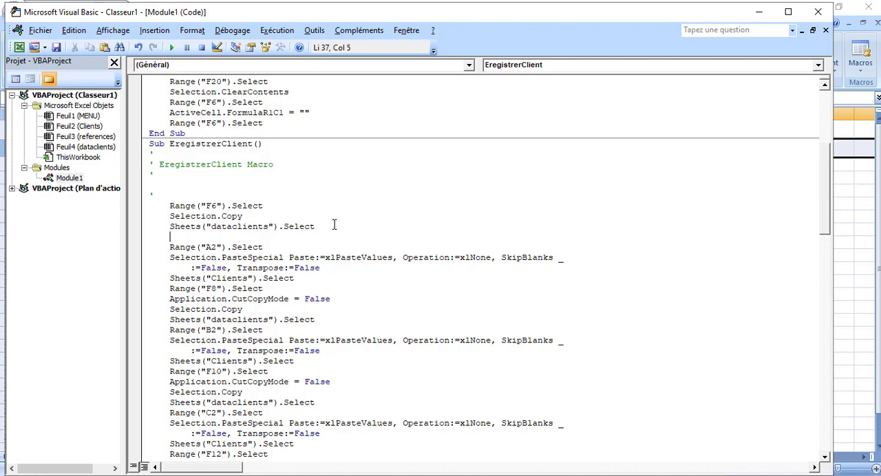
key(ctrl+v)
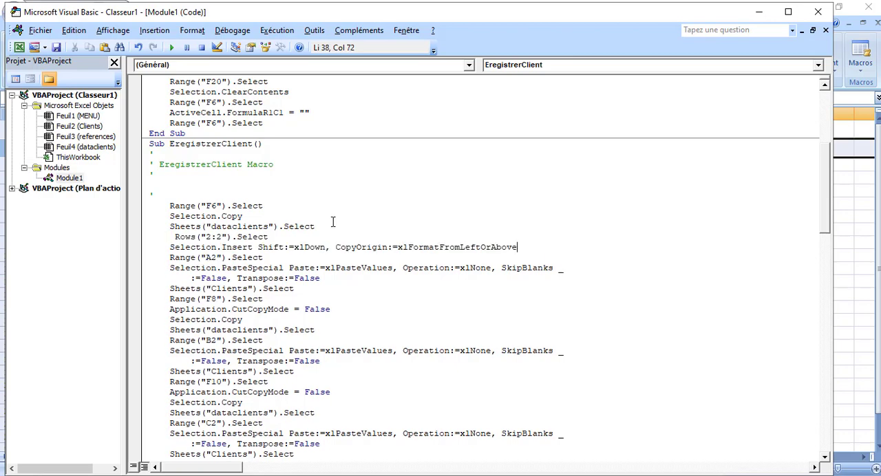
click(56, 48)
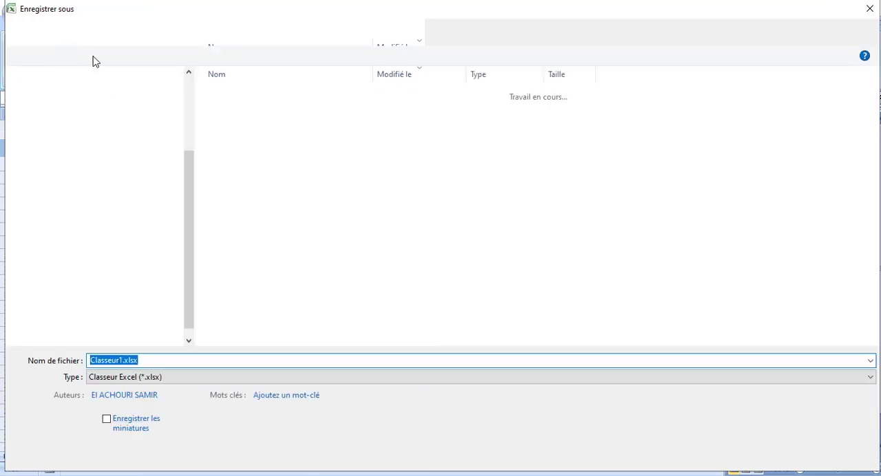
click(870, 8)
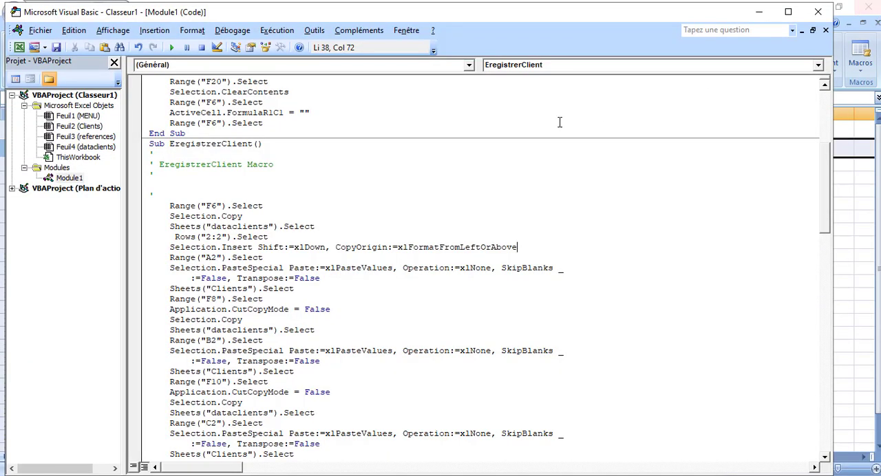
click(818, 14)
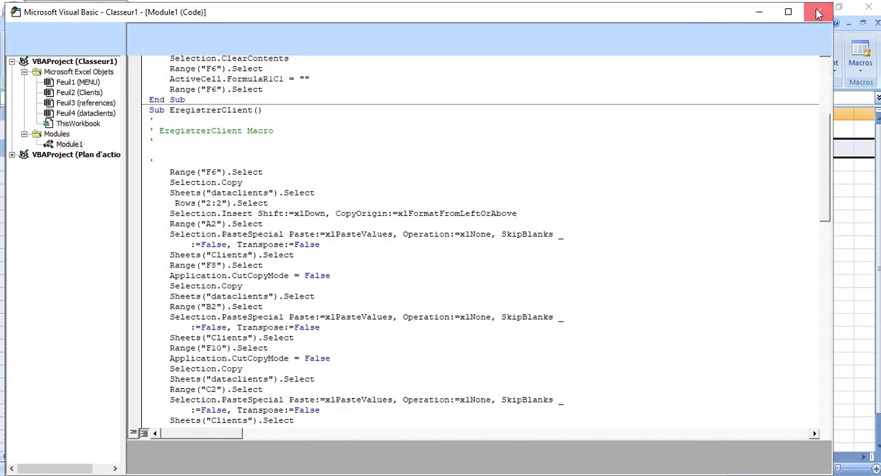
Delete rows 2 and 3 of the dataclients sheet and run the ENREGISTRER macro from the Clients form
click(294, 272)
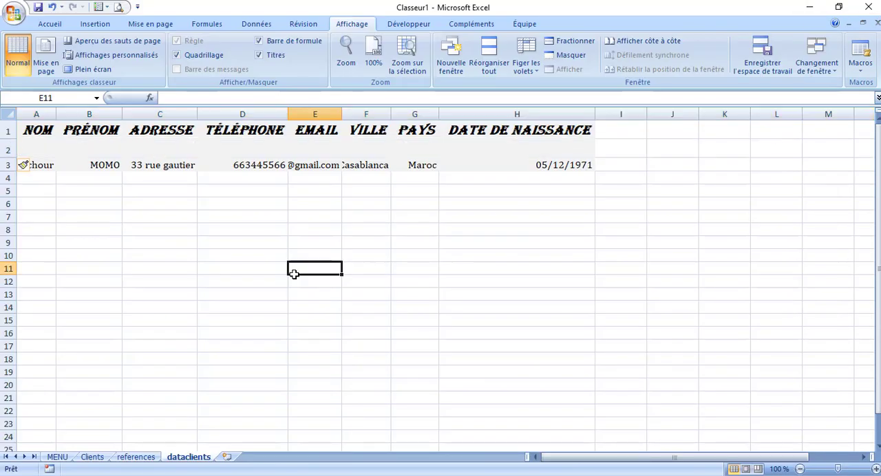
drag(5, 149, 5, 166)
right_click(6, 166)
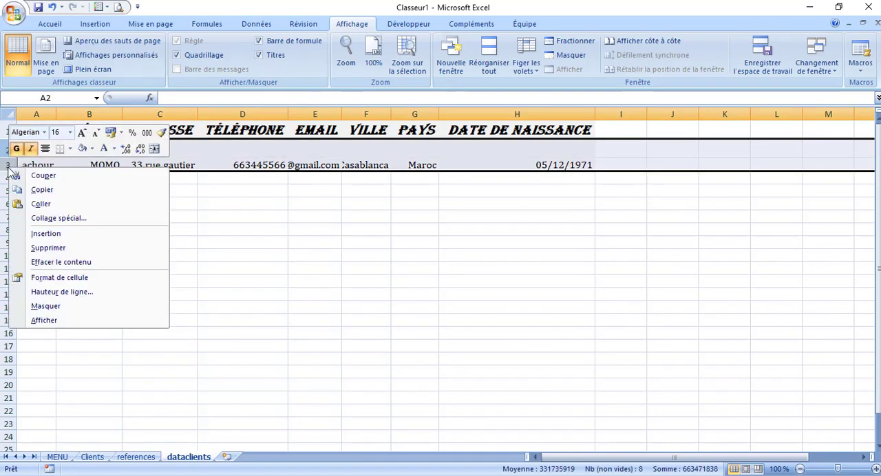
click(79, 247)
click(206, 237)
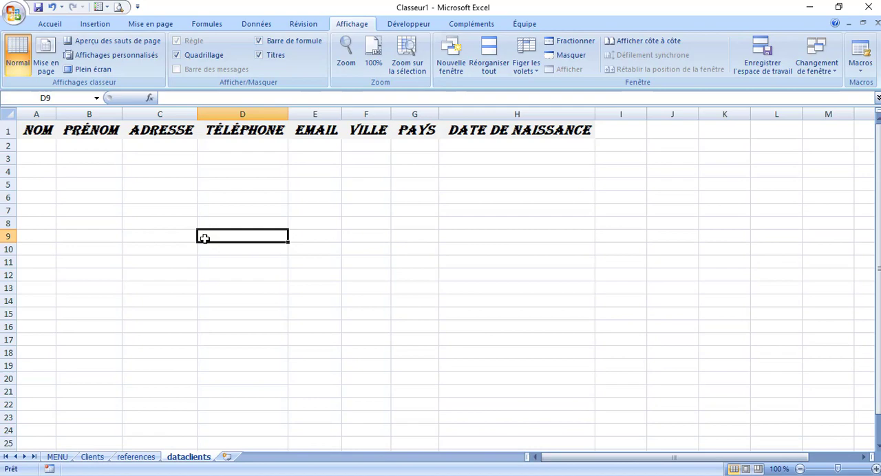
click(93, 457)
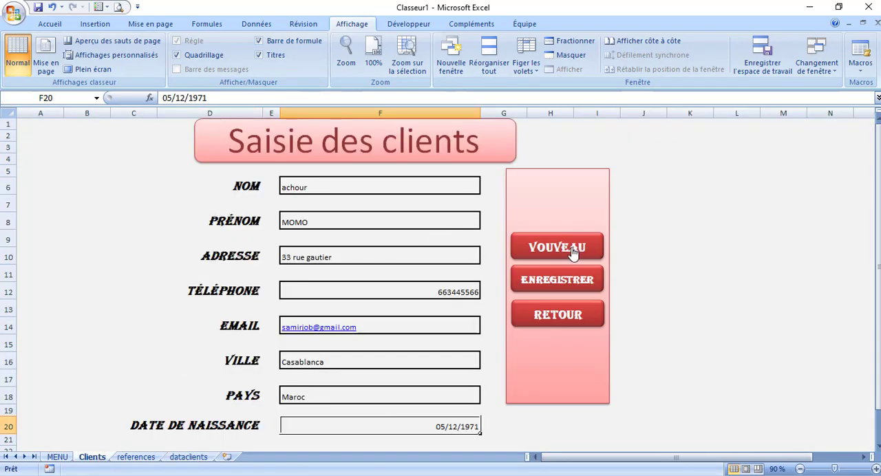
click(548, 282)
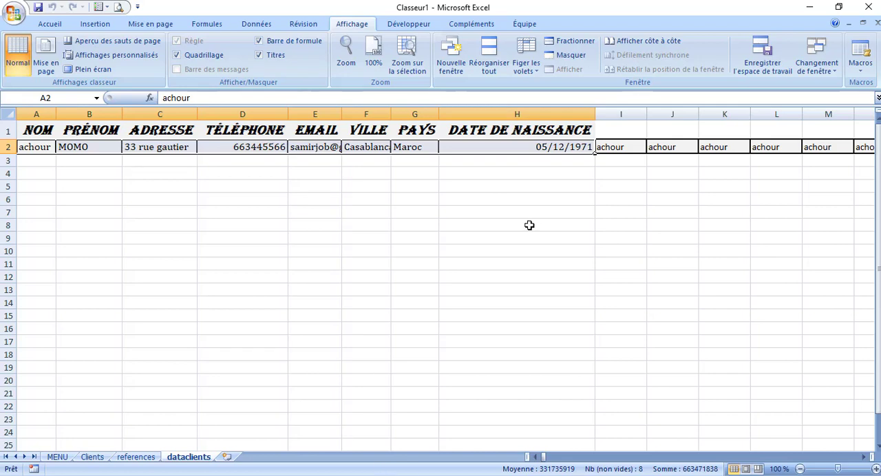
Open EregistrerClient for editing, remove the pasted row-insertion lines before Range("A2").Select and close the code editor
click(866, 72)
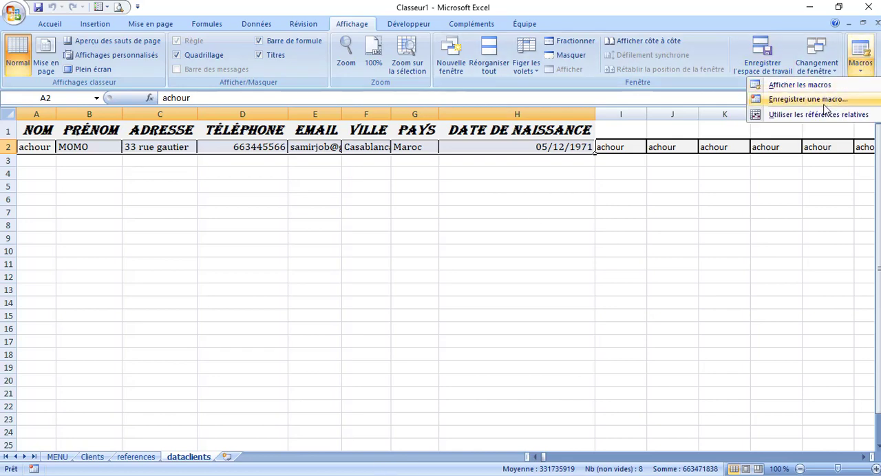
click(805, 87)
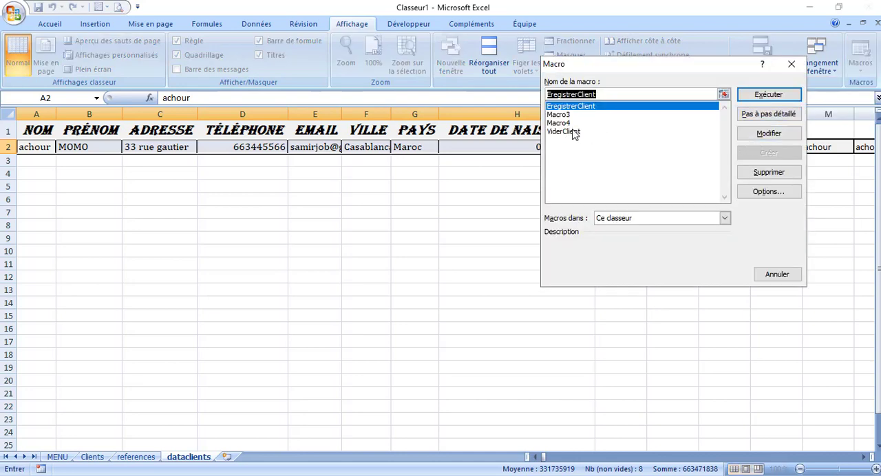
click(753, 141)
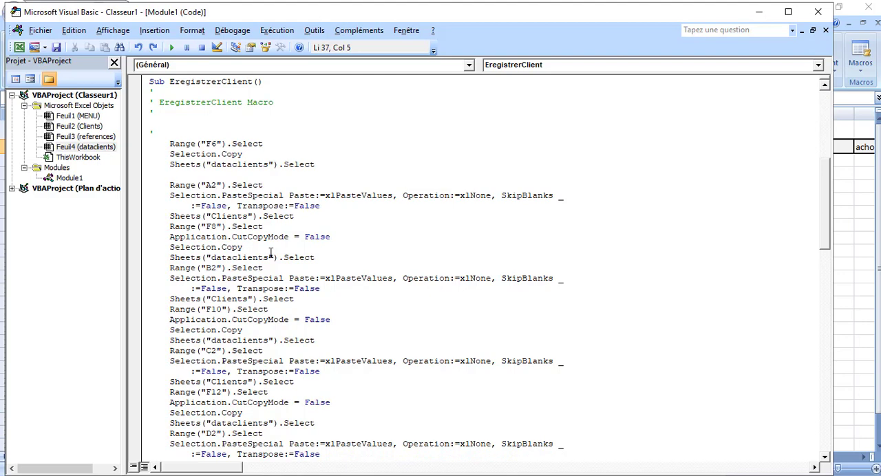
click(55, 48)
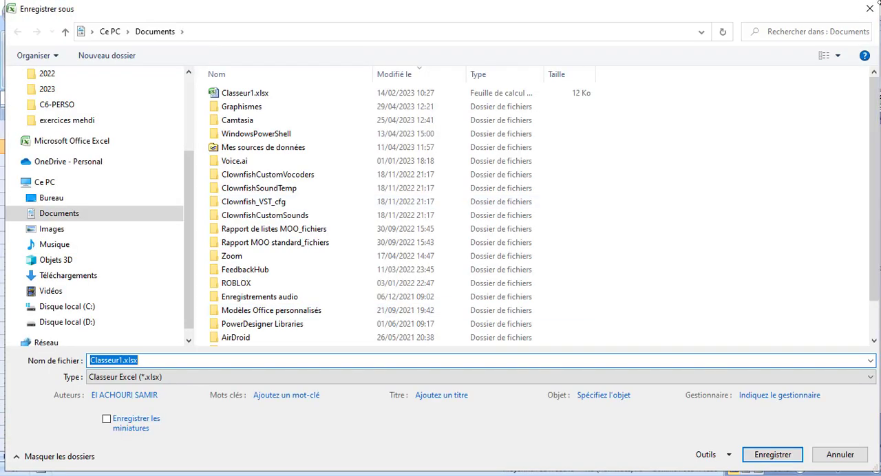
click(867, 11)
click(809, 7)
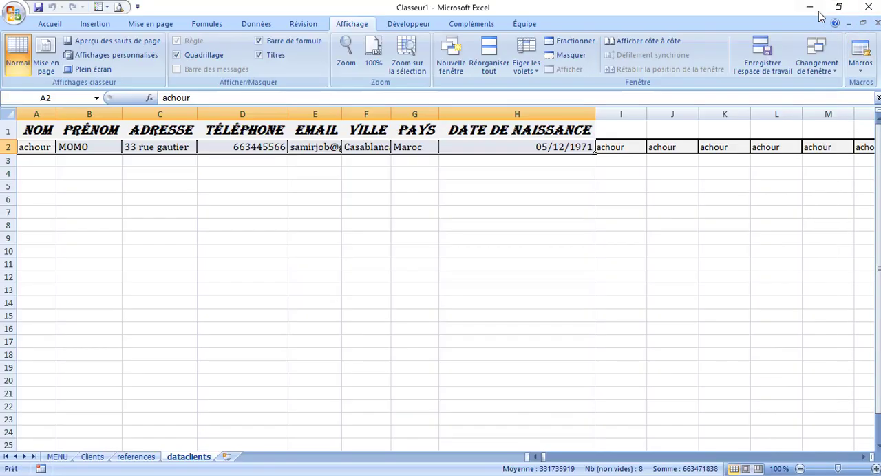
Delete row 2 of dataclients and register the client again with the ENREGISTRER macro on the Clients form
click(9, 146)
right_click(8, 146)
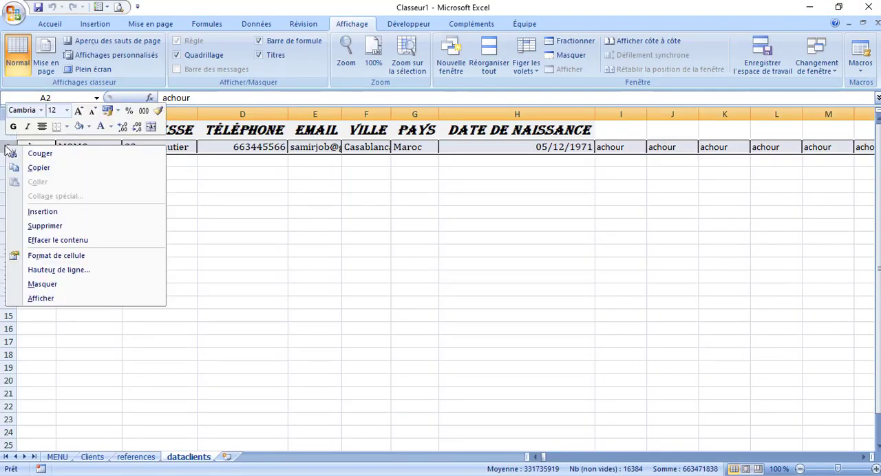
click(69, 226)
click(181, 213)
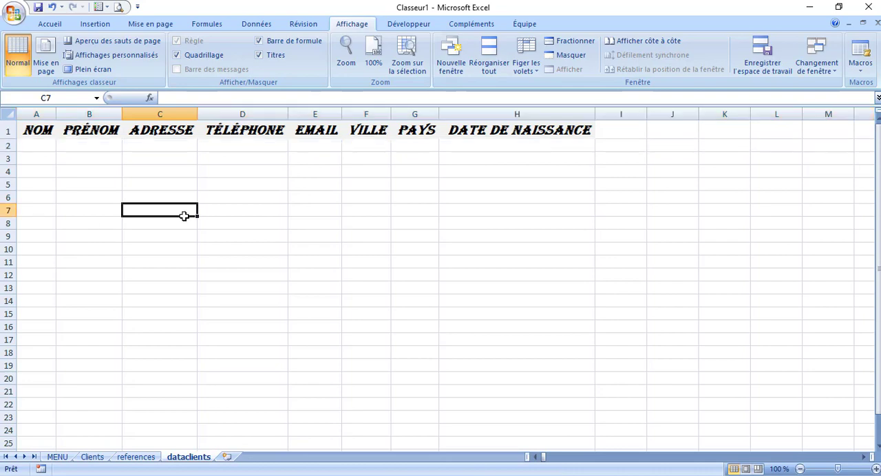
click(93, 460)
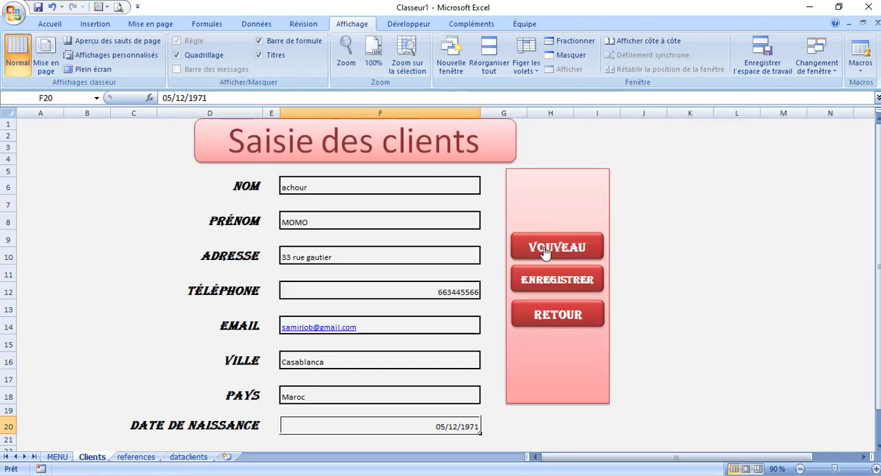
click(544, 278)
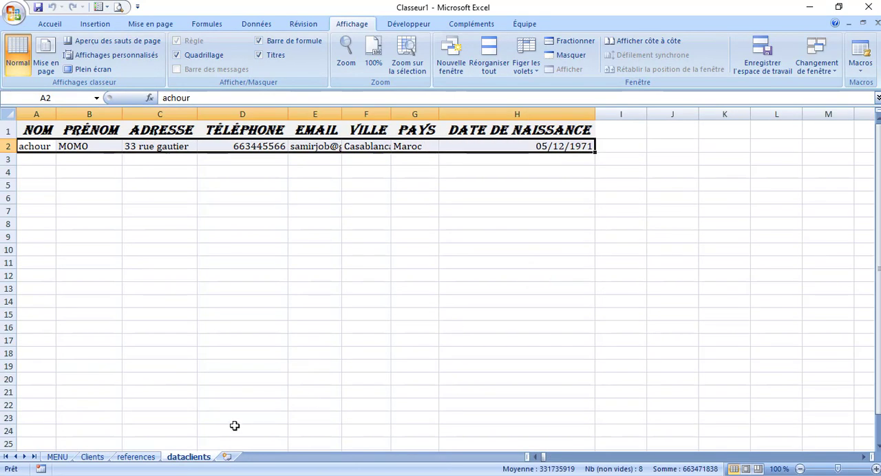
click(93, 458)
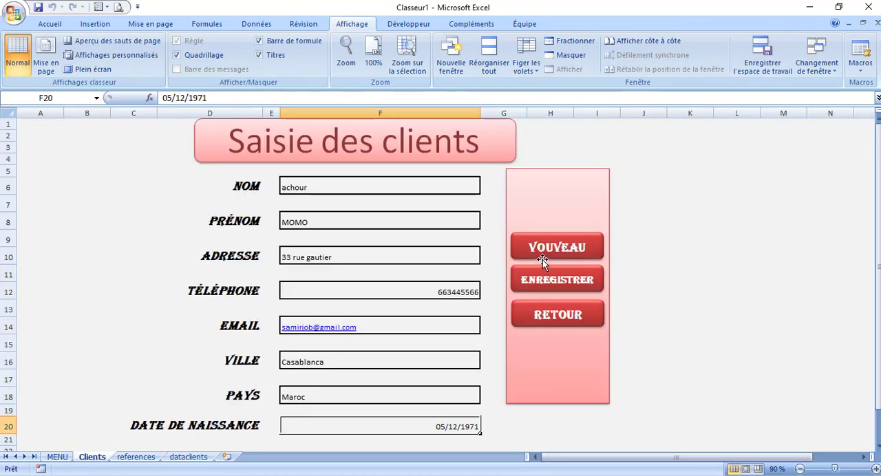
Register the client with the ENREGISTRER macro on the Clients form and select row 2 of dataclients
click(544, 288)
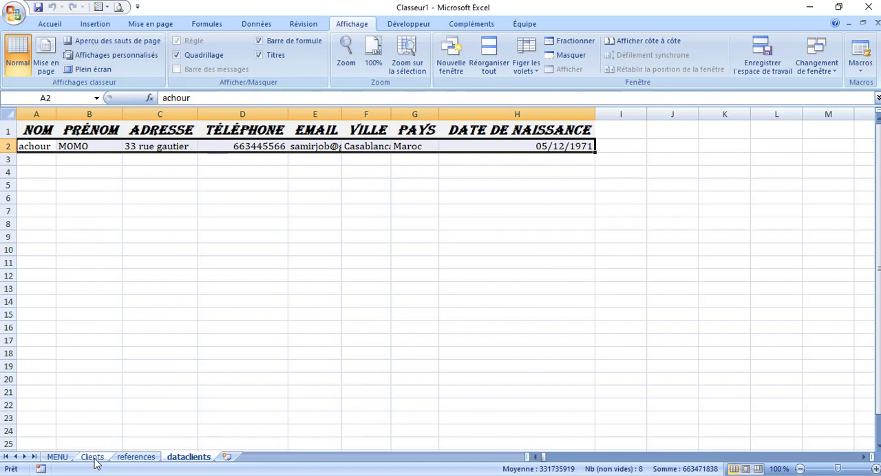
click(107, 203)
click(6, 146)
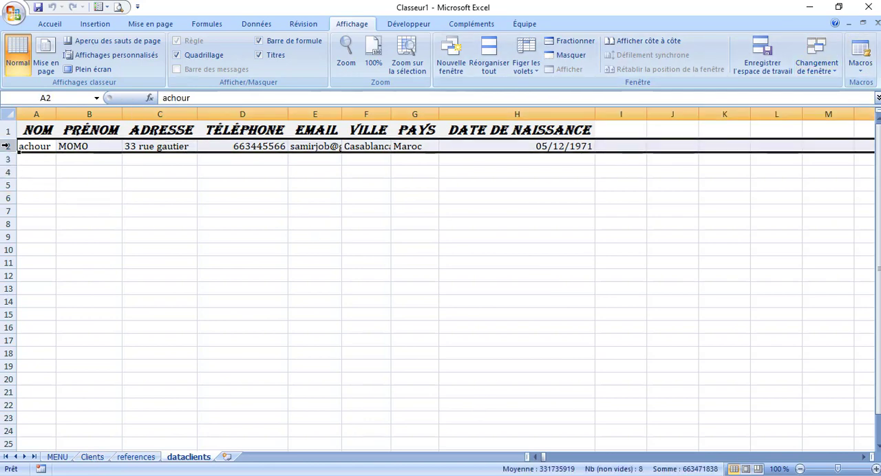
right_click(6, 146)
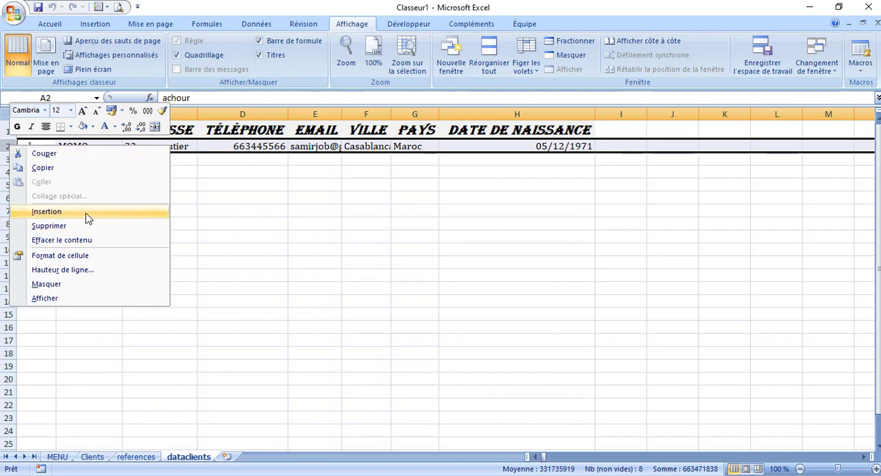
key(Escape)
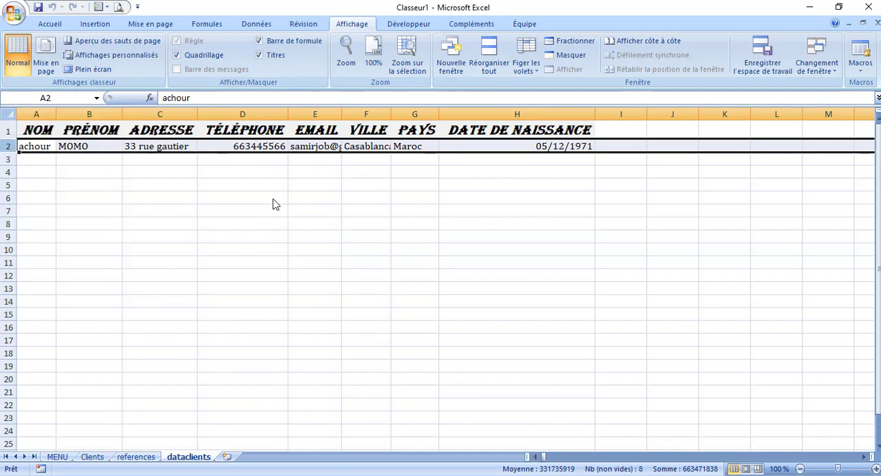
Record a macro under the default name that inserts a new row above row 2 of dataclients and selects cell B11
click(860, 67)
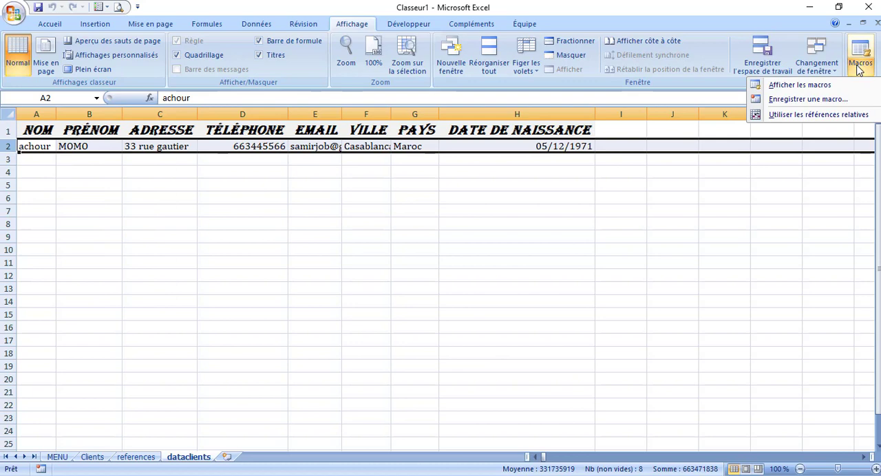
click(803, 101)
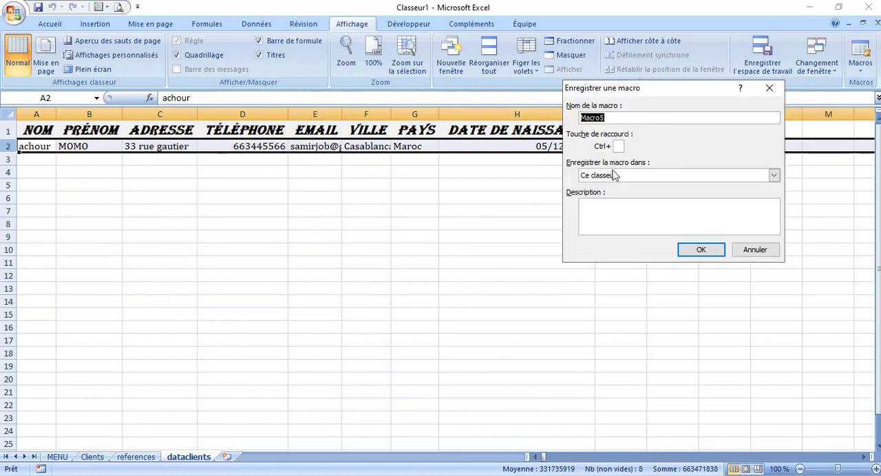
click(701, 250)
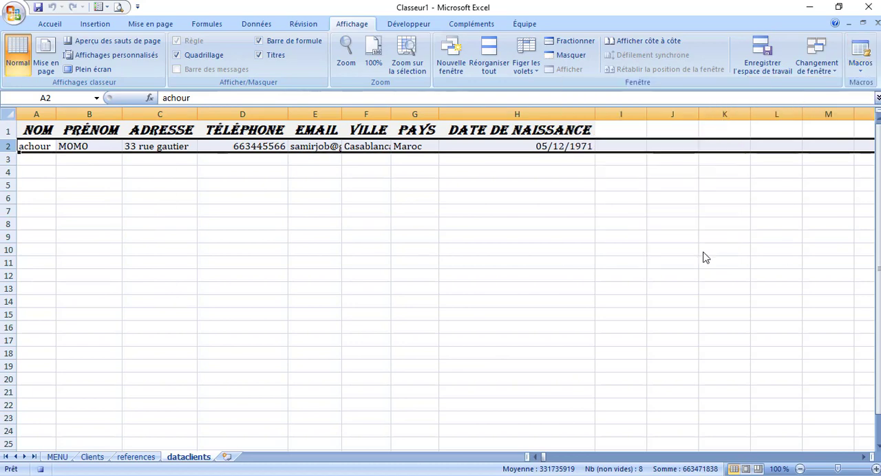
right_click(7, 146)
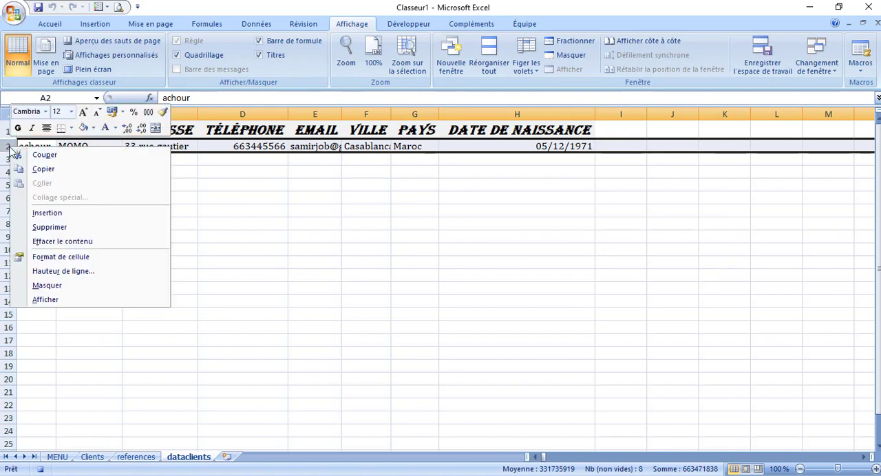
click(80, 213)
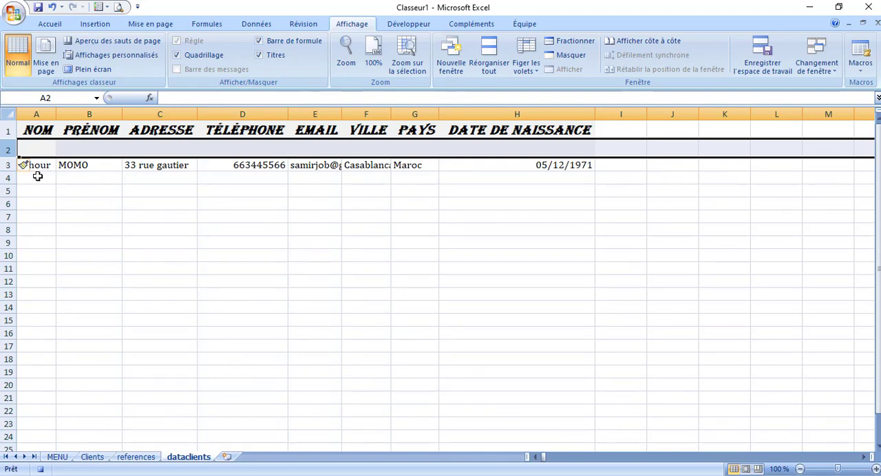
drag(36, 166, 223, 165)
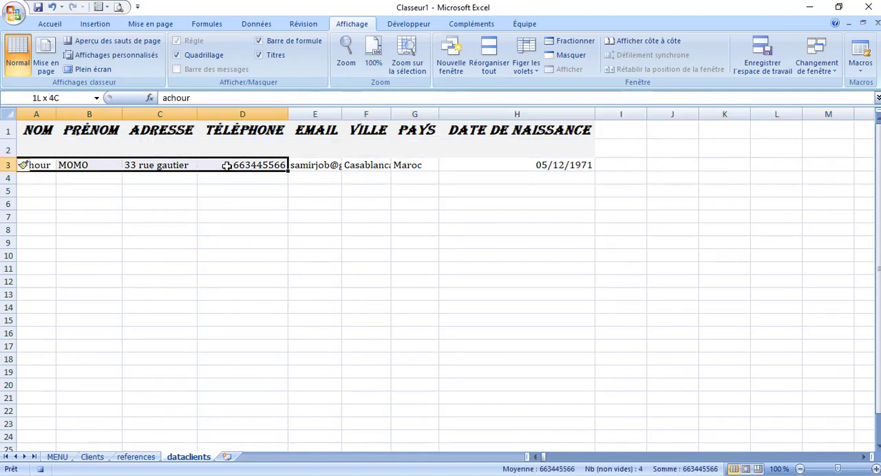
click(92, 271)
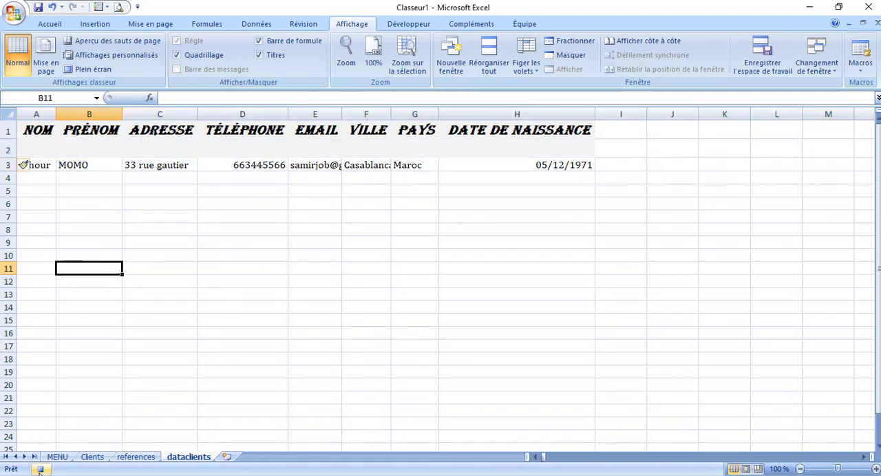
Open Macro5 for editing and copy its Rows("2:2").Select and Selection.Insert lines
click(860, 61)
click(824, 88)
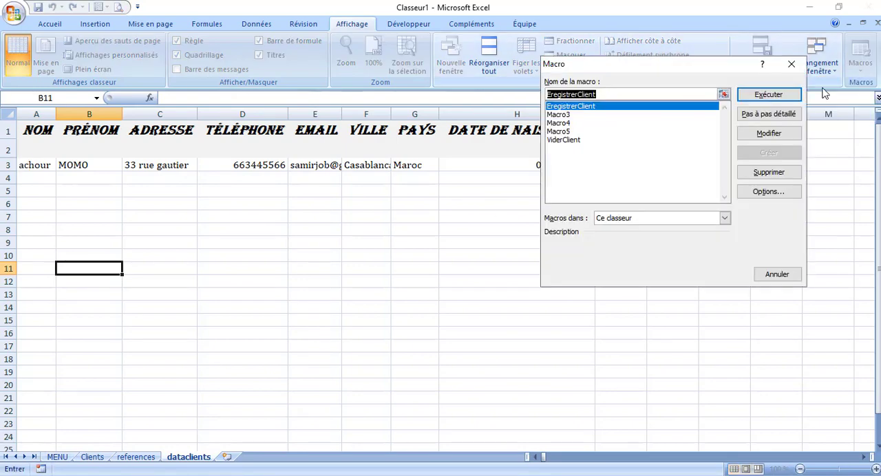
click(559, 131)
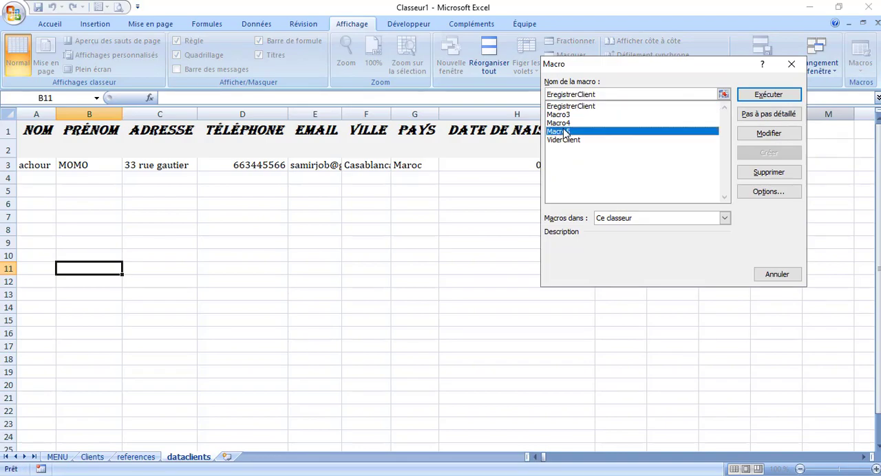
click(760, 134)
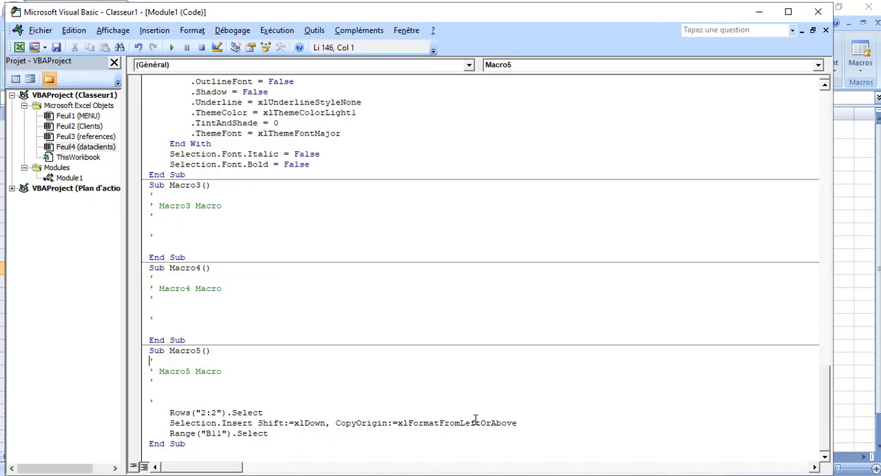
drag(525, 422, 165, 413)
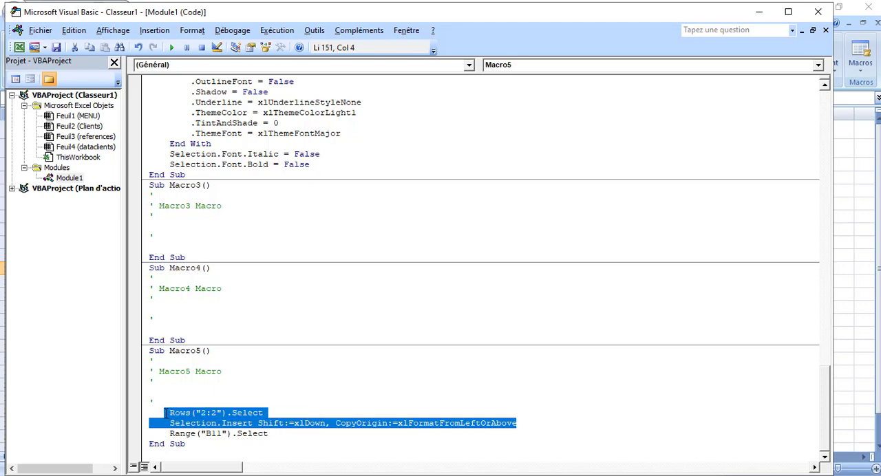
key(ctrl+c)
Paste the row-insertion lines at the start of EregistrerClient, before Range("F6").Select, and close the code editor
drag(824, 412, 810, 198)
scroll(809, 182, up, 1)
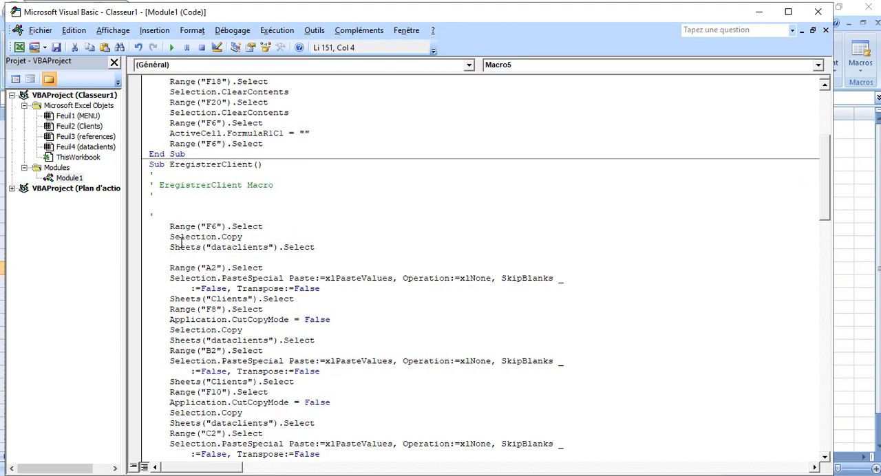
click(175, 215)
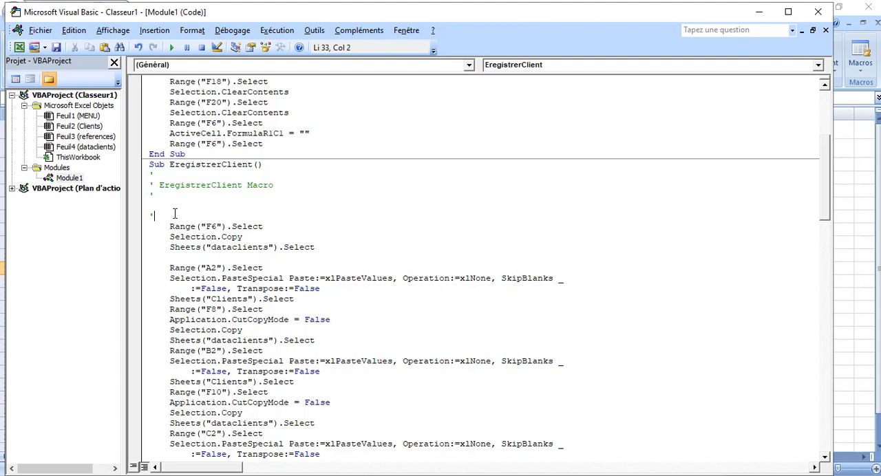
key(Return)
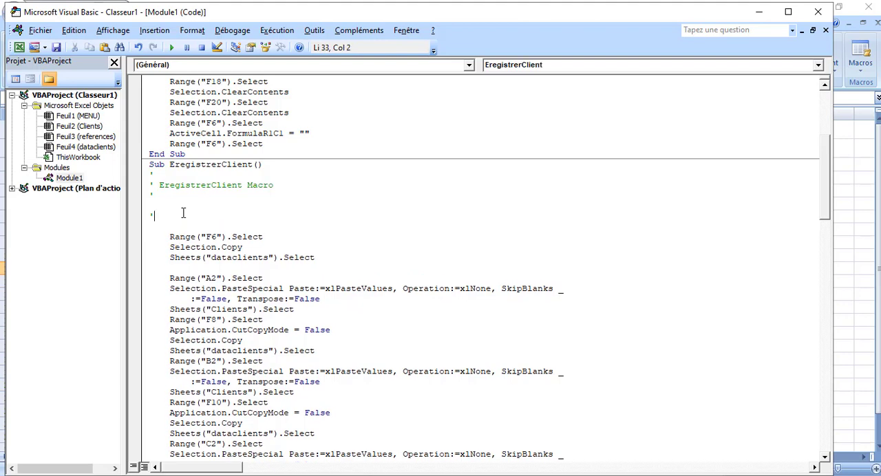
key(ctrl+v)
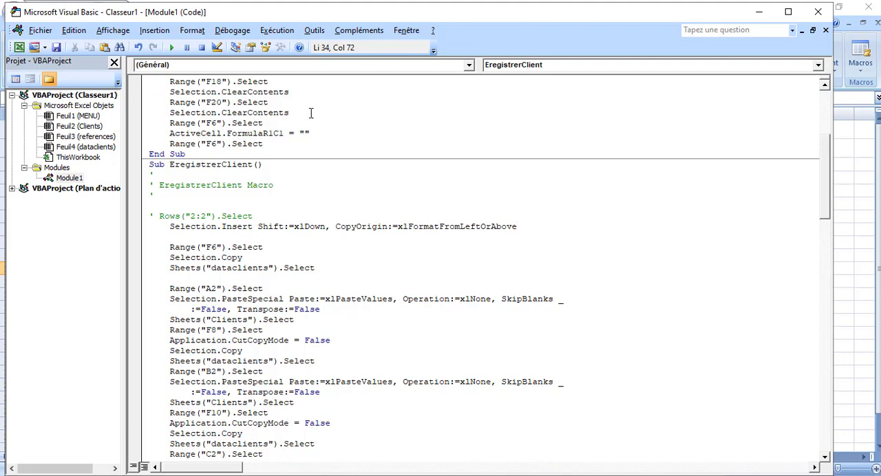
click(818, 12)
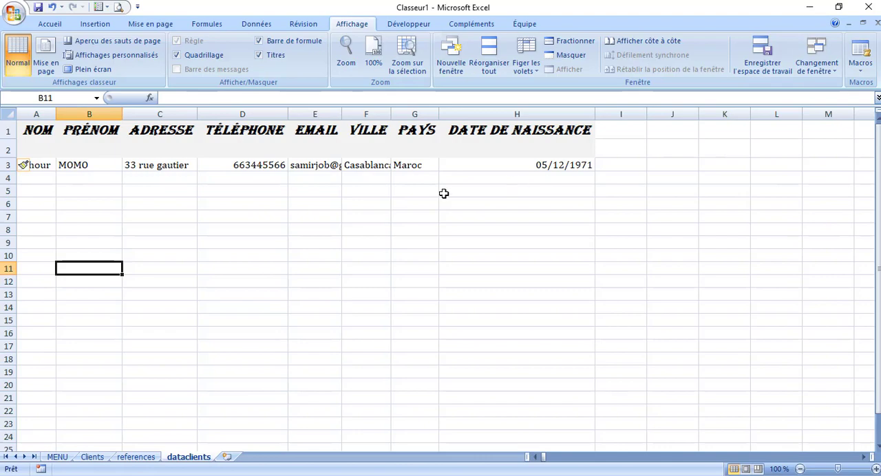
Run the ENREGISTRER macro from the Clients form twice to test the row insertion
click(92, 459)
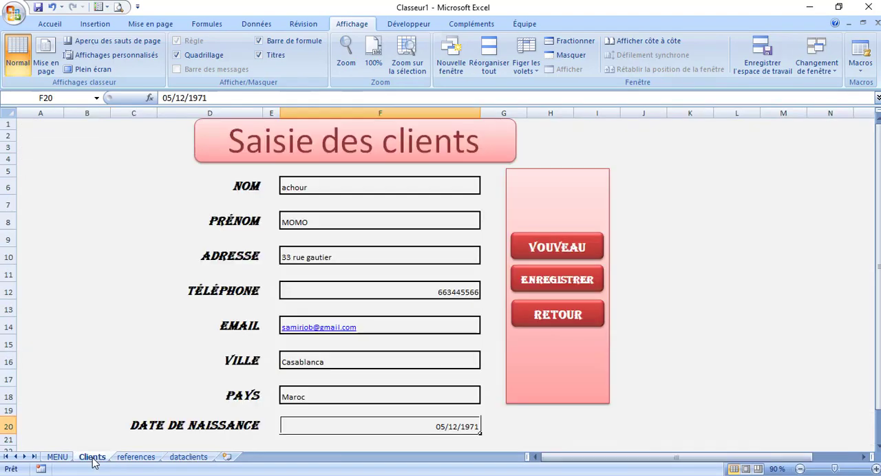
click(545, 280)
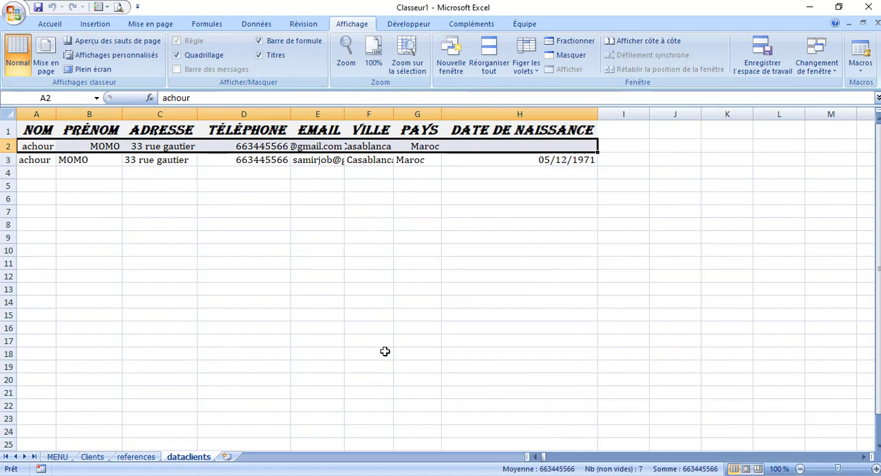
click(95, 458)
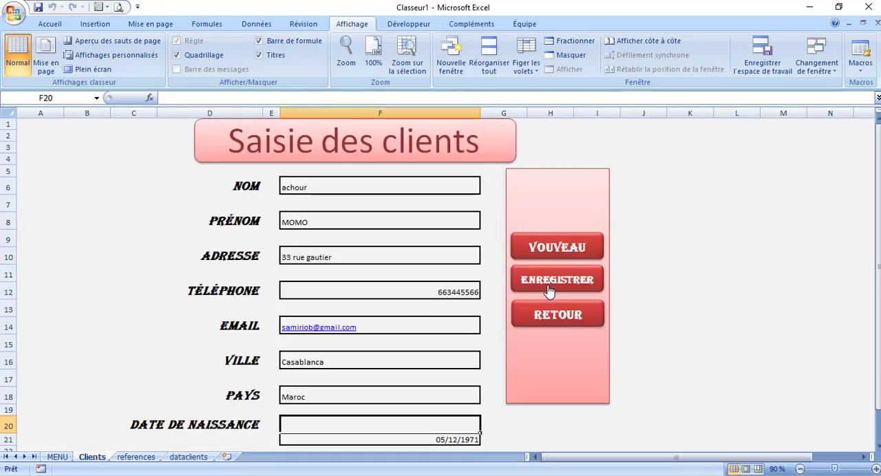
click(549, 291)
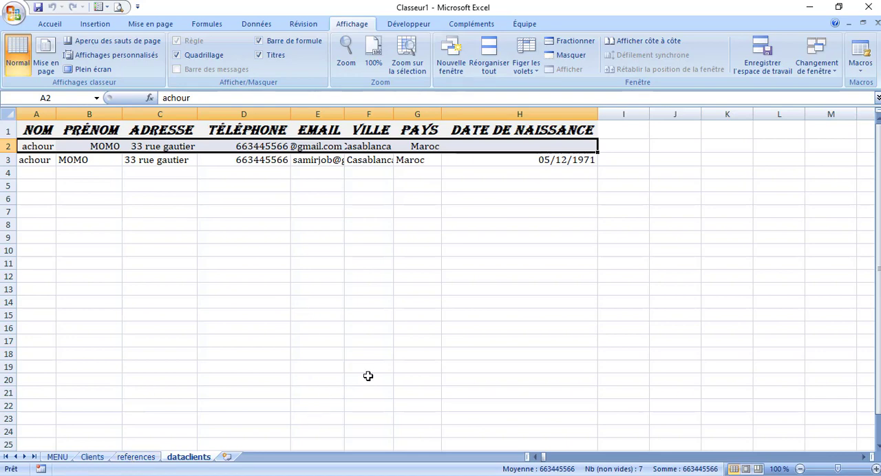
Open EregistrerClient for editing, remove the apostrophe before Rows("2:2").Select, indent that line and close the code editor
click(871, 72)
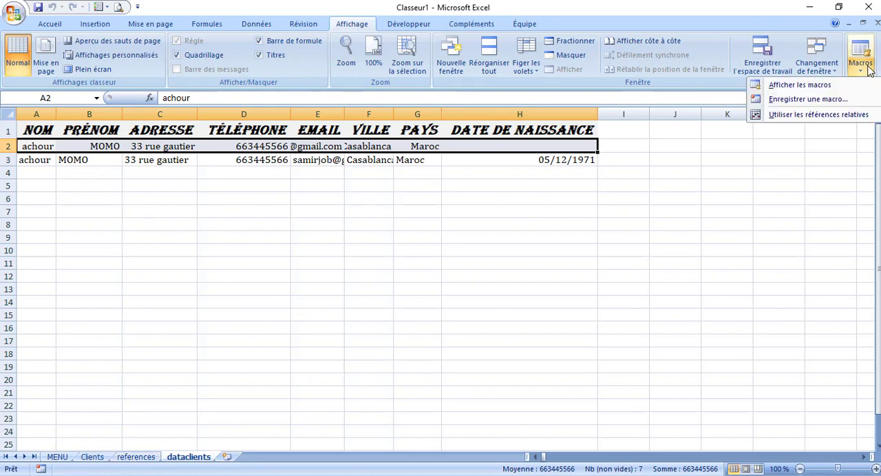
click(794, 86)
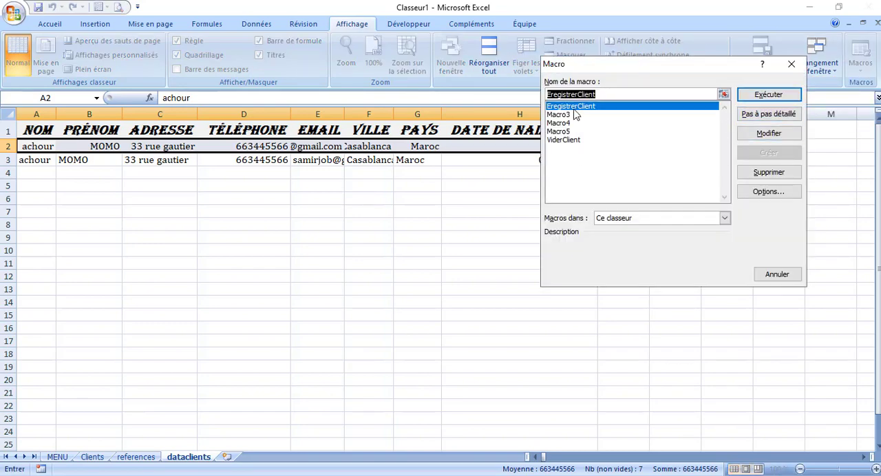
click(764, 134)
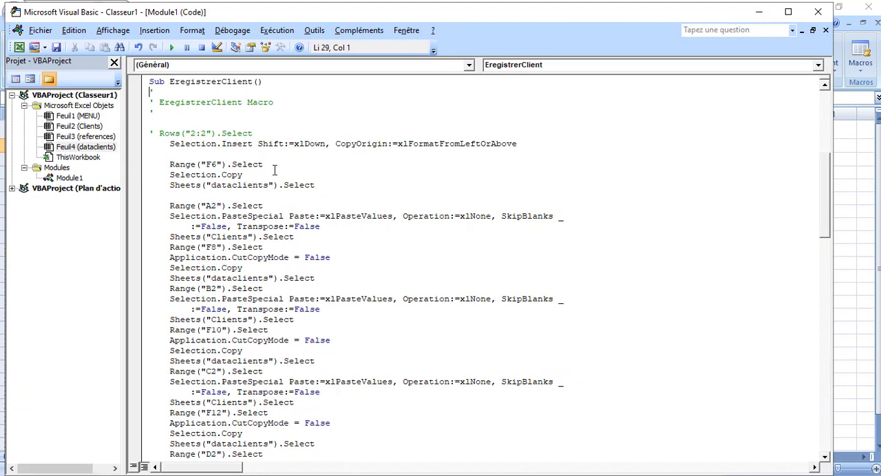
click(155, 133)
key(BackSpace)
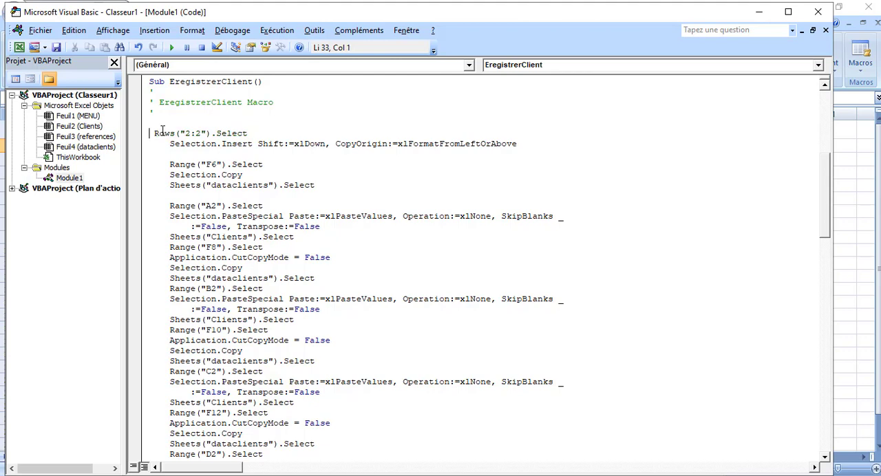
key(Tab)
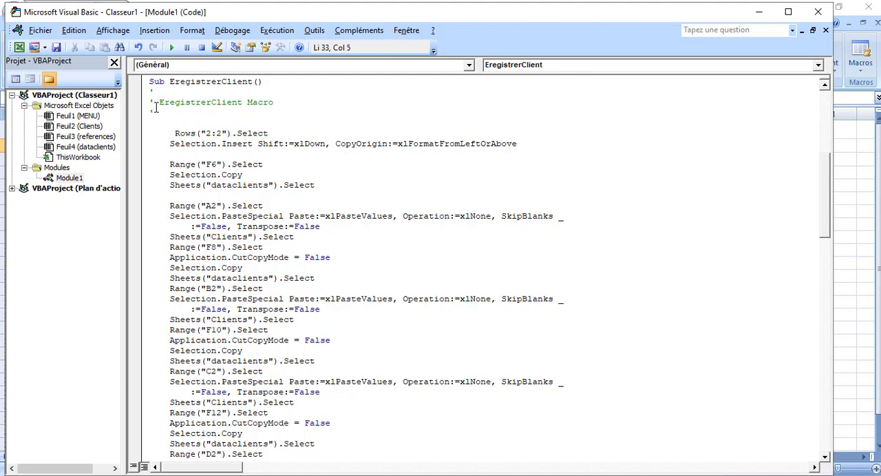
drag(156, 105, 142, 100)
click(210, 117)
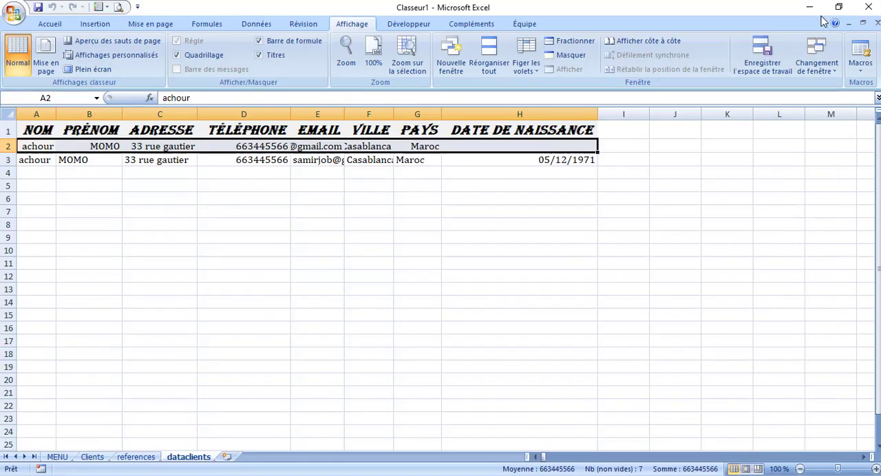
click(817, 12)
Test the uncommented row insertion by running ENREGISTRER on the Clients form, and go back to the Clients sheet
click(93, 457)
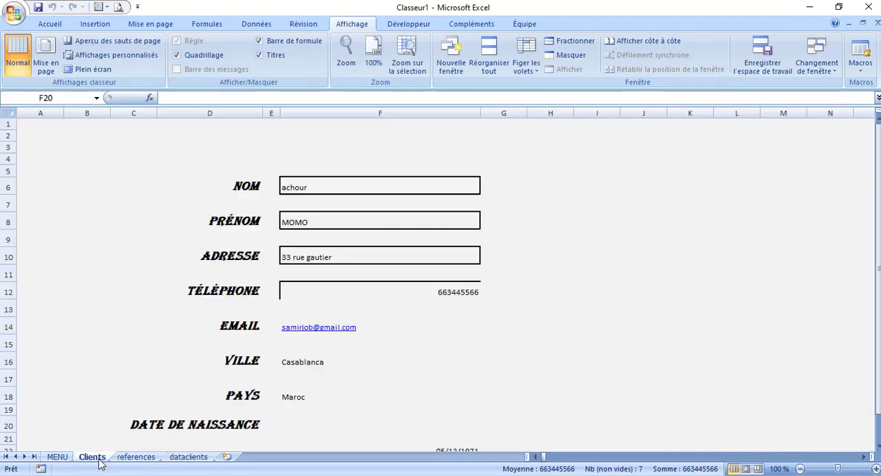
click(557, 281)
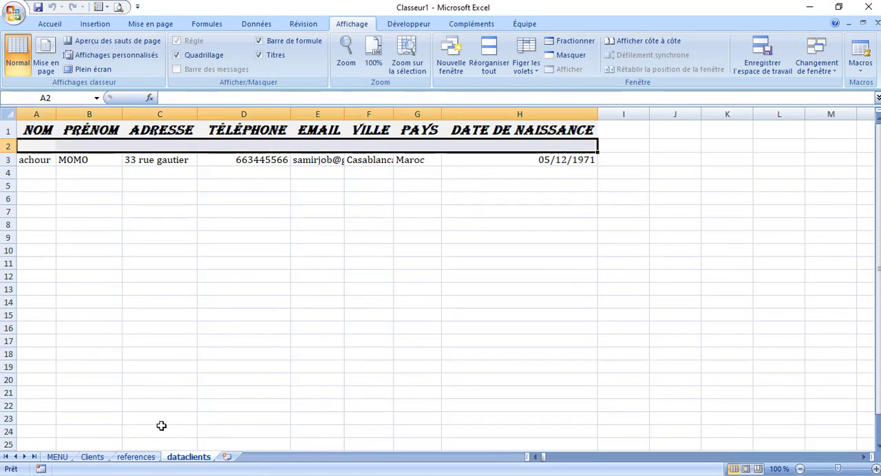
click(92, 457)
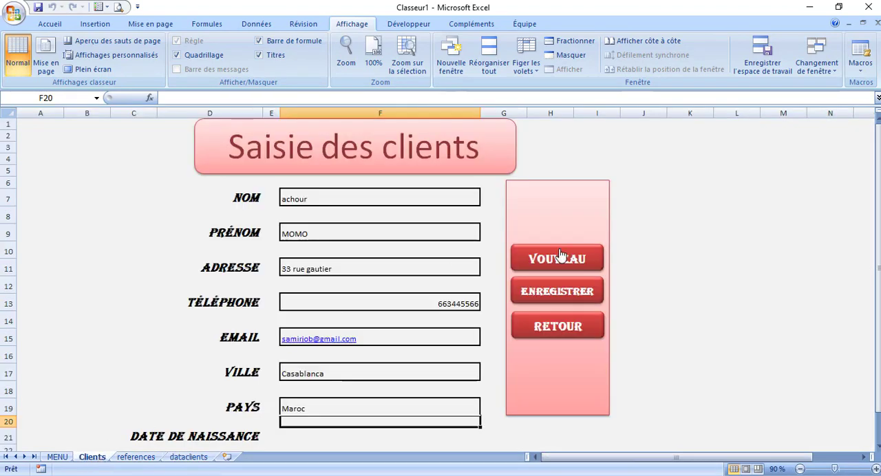
Open EregistrerClient for editing, remove the extra space before Rows("2:2").Select and close the code editor
click(859, 53)
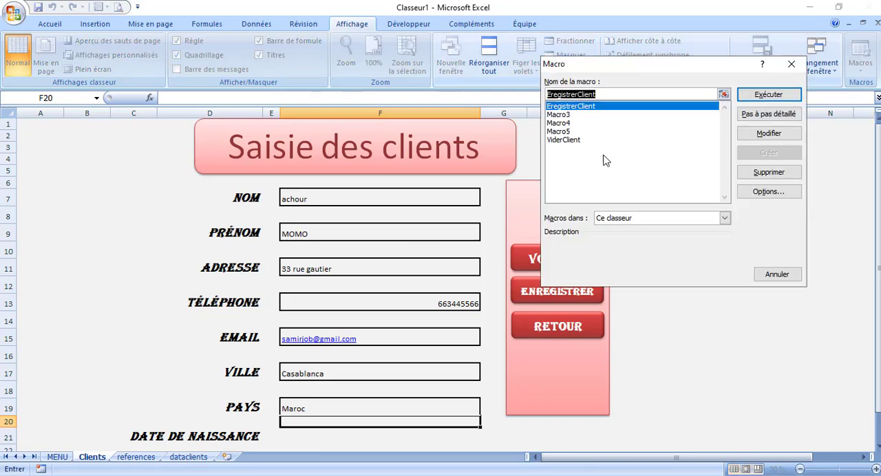
click(768, 133)
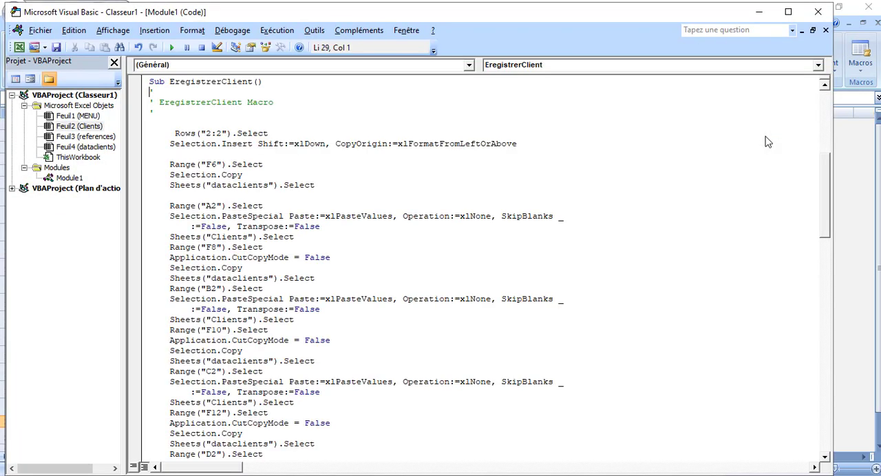
click(172, 133)
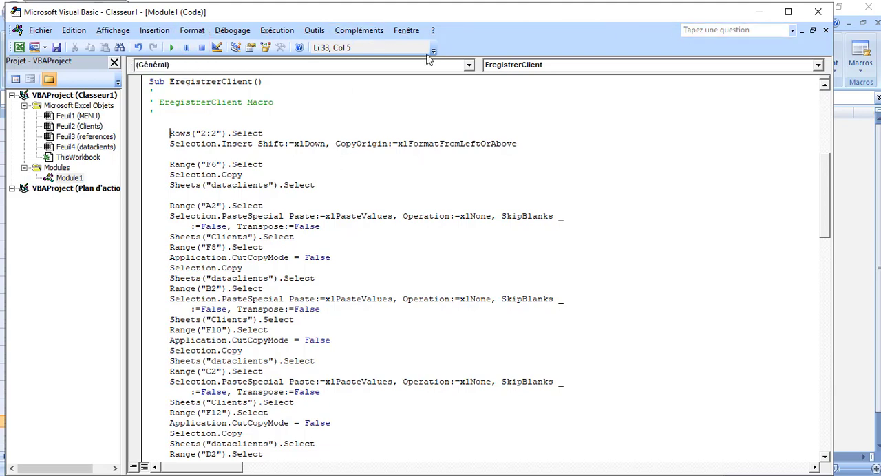
click(821, 13)
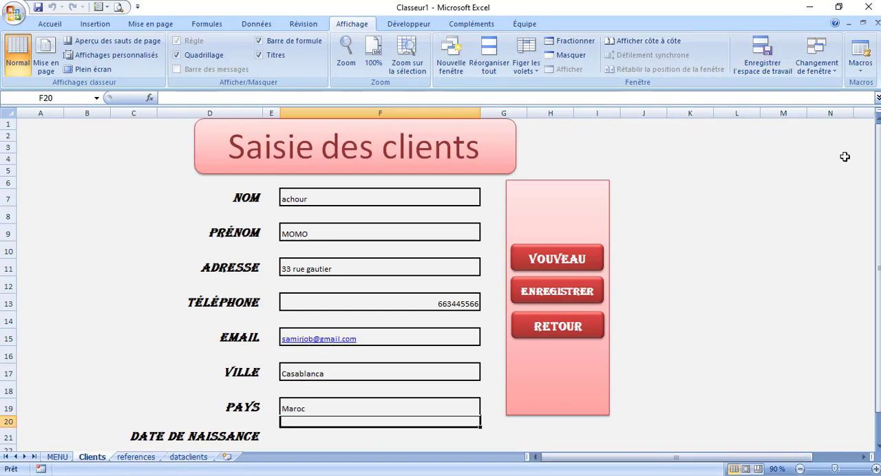
Record a new macro named Macro6 in this workbook that switches from the Clients sheet to dataclients
click(858, 64)
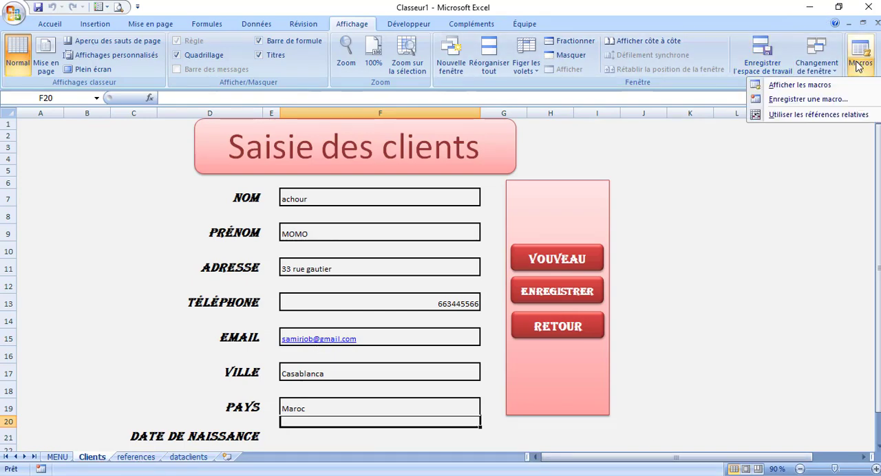
click(807, 99)
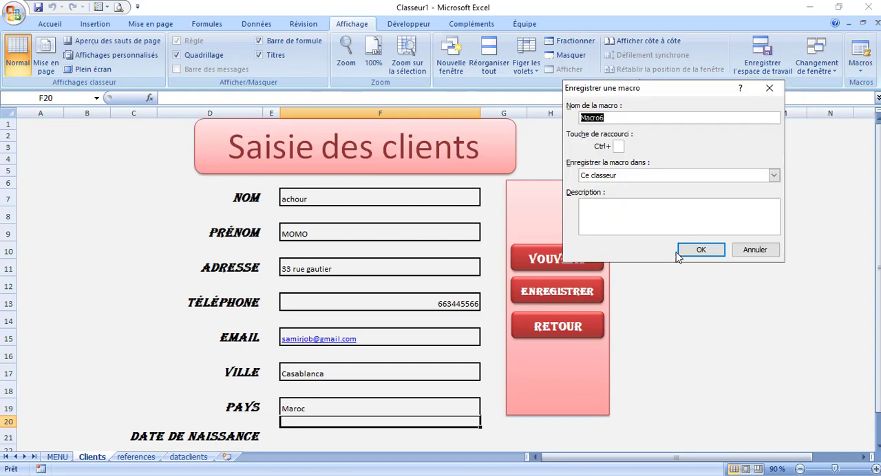
click(700, 250)
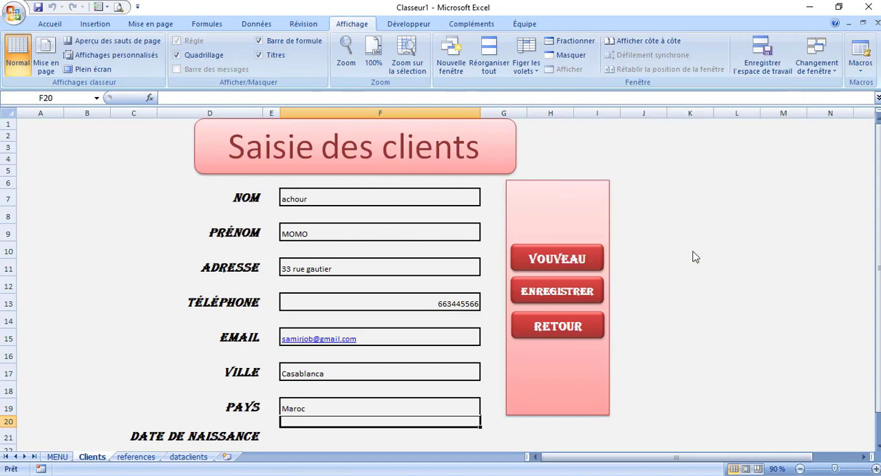
click(190, 458)
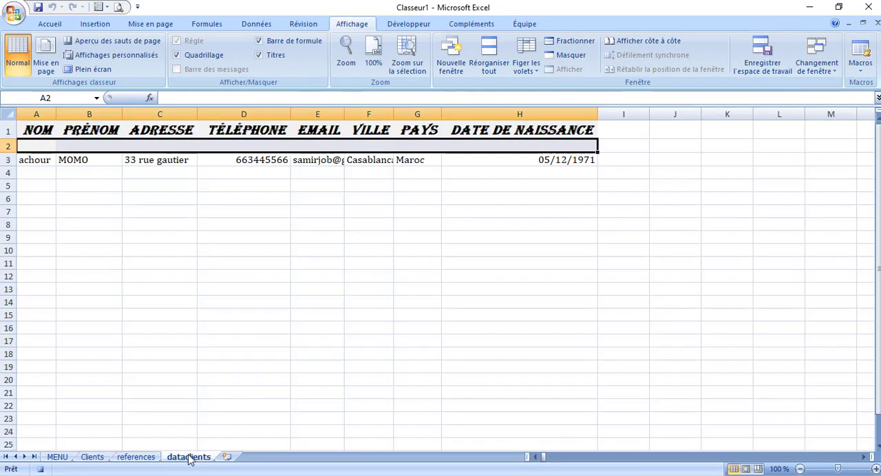
click(865, 74)
click(823, 100)
Copy Sheets("dataclients").Select from Macro6 into EregistrerClient, above Rows("2:2").Select, and close the code editor
click(862, 73)
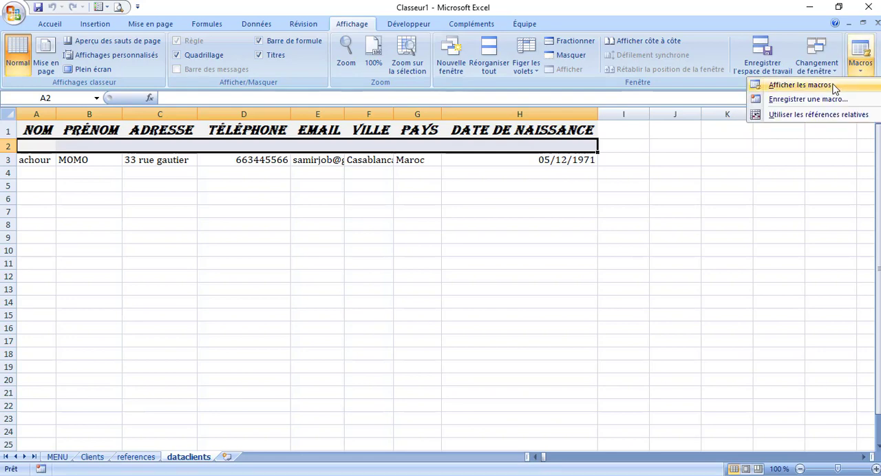
click(833, 85)
click(559, 141)
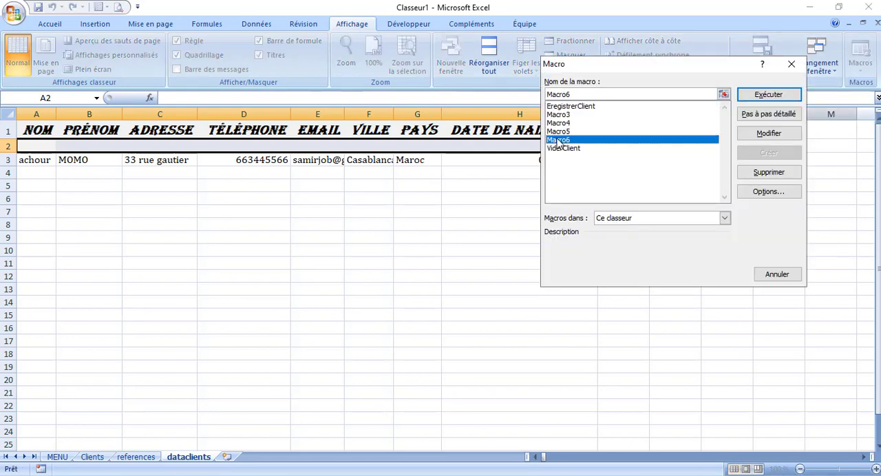
click(754, 136)
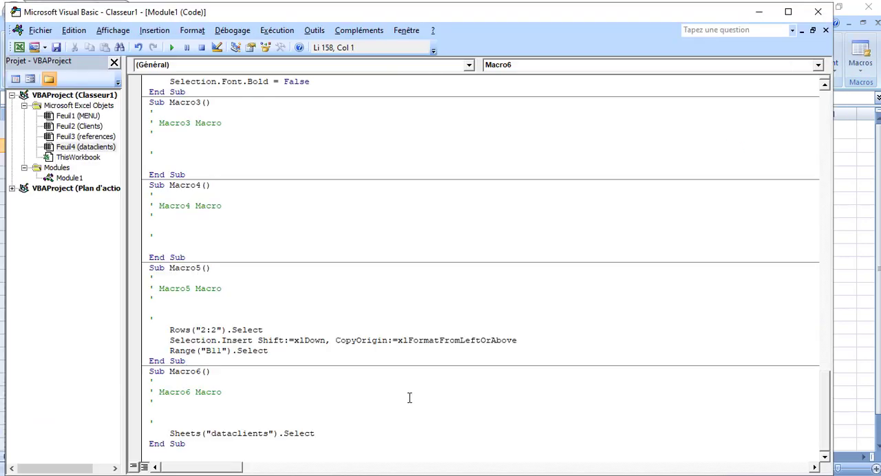
drag(327, 434, 165, 430)
key(ctrl+c)
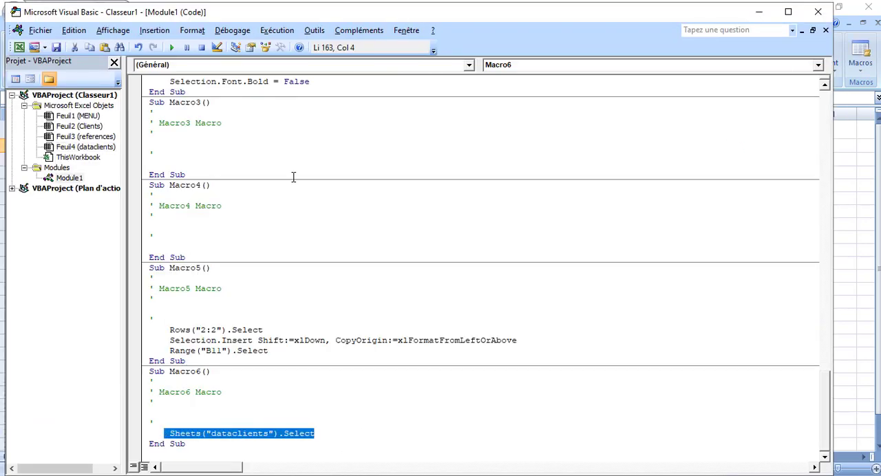
drag(826, 404, 807, 163)
scroll(806, 163, up, 2)
click(209, 200)
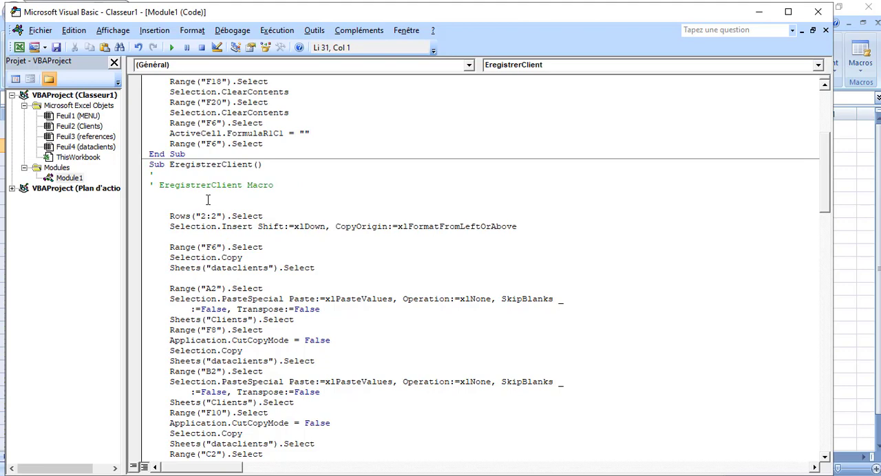
key(ctrl+v)
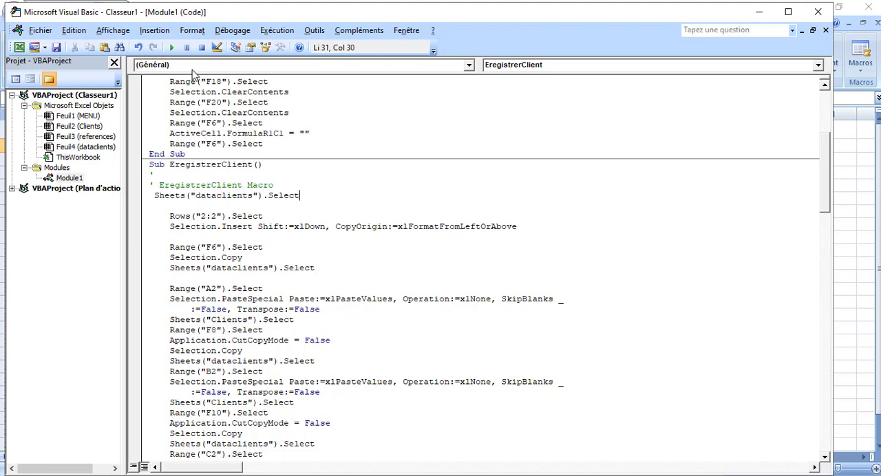
click(817, 12)
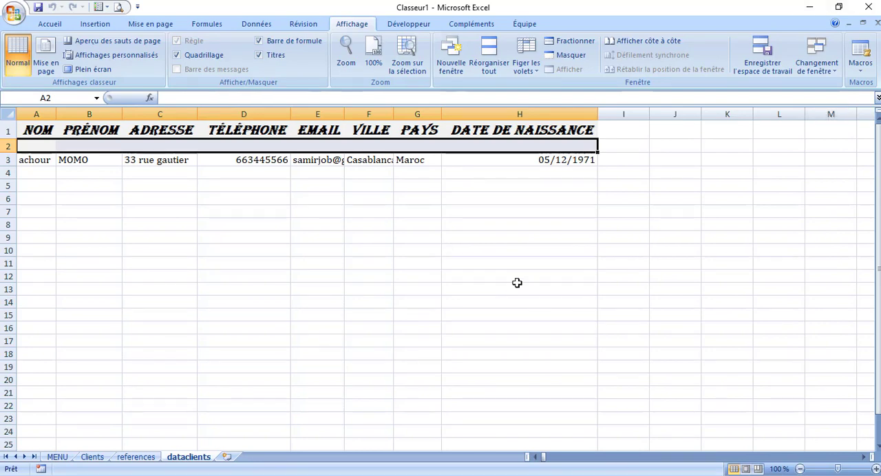
Test the added sheet selection by running ENREGISTRER on the Clients form, and return to the Clients sheet
click(92, 459)
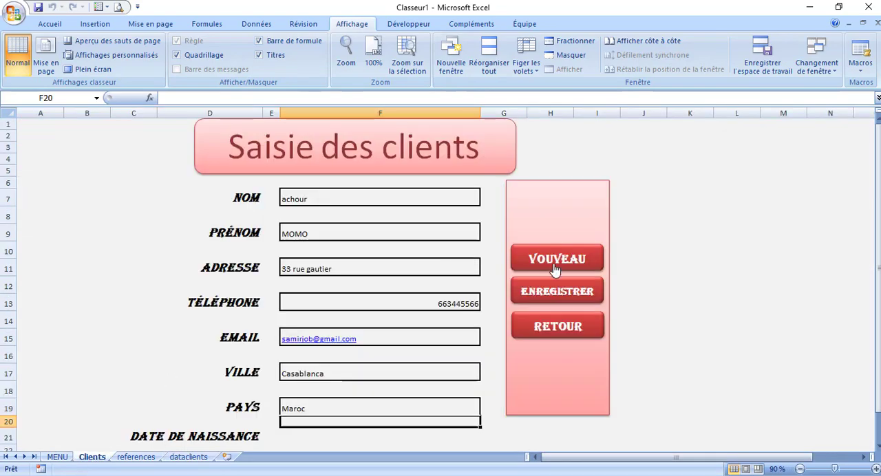
click(545, 292)
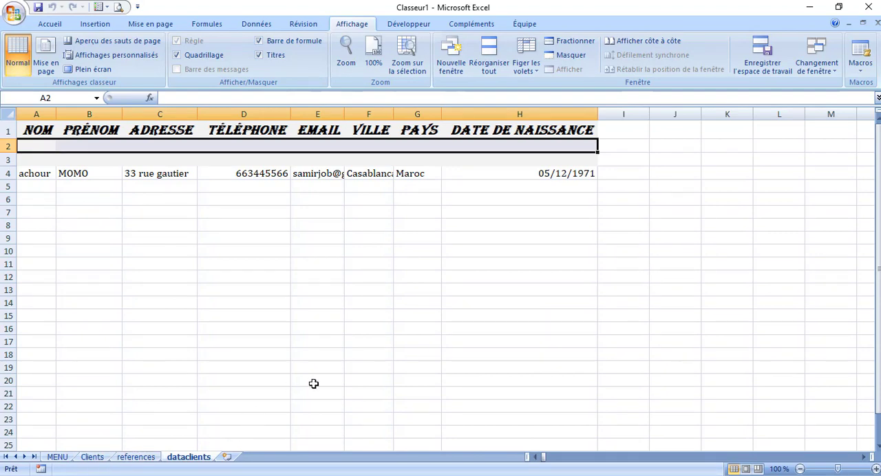
click(146, 459)
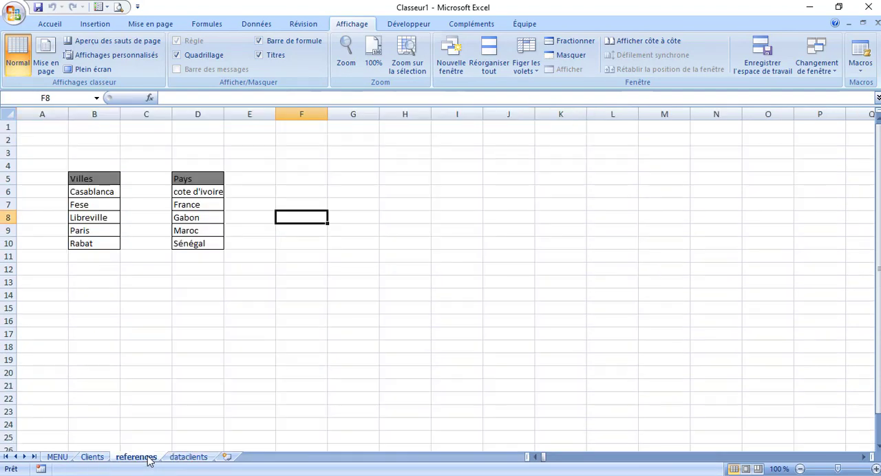
click(99, 460)
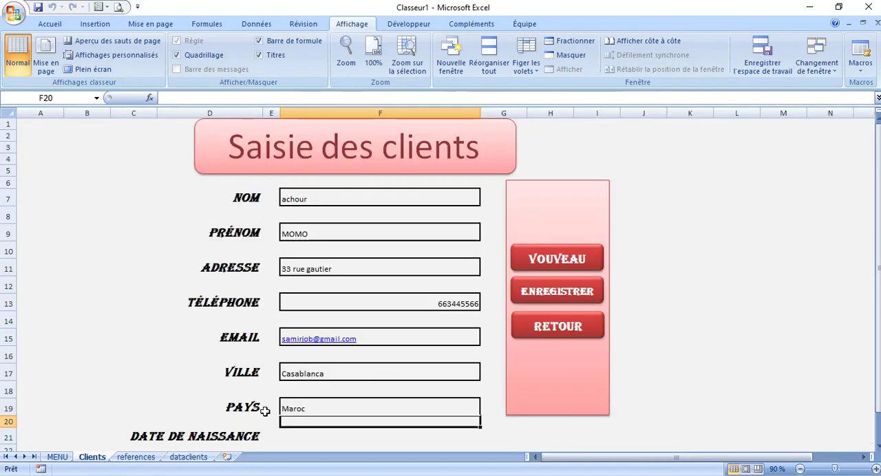
Delete the EregistrerClient macro from the workbook
click(861, 67)
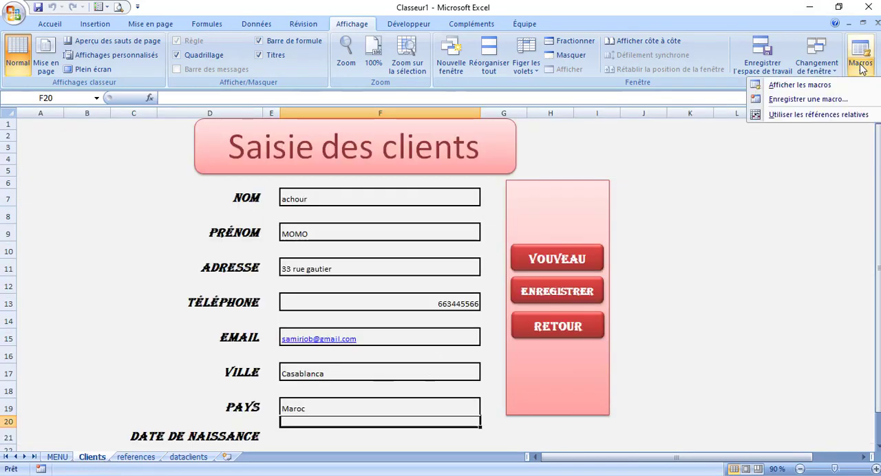
click(810, 86)
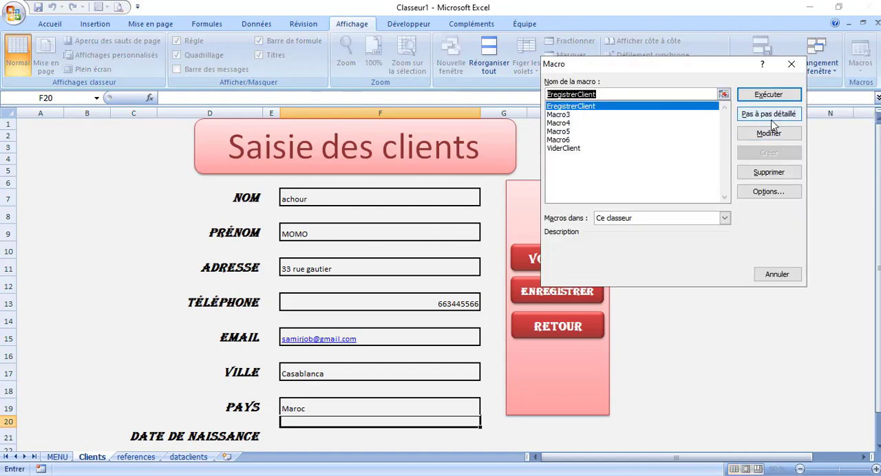
click(762, 173)
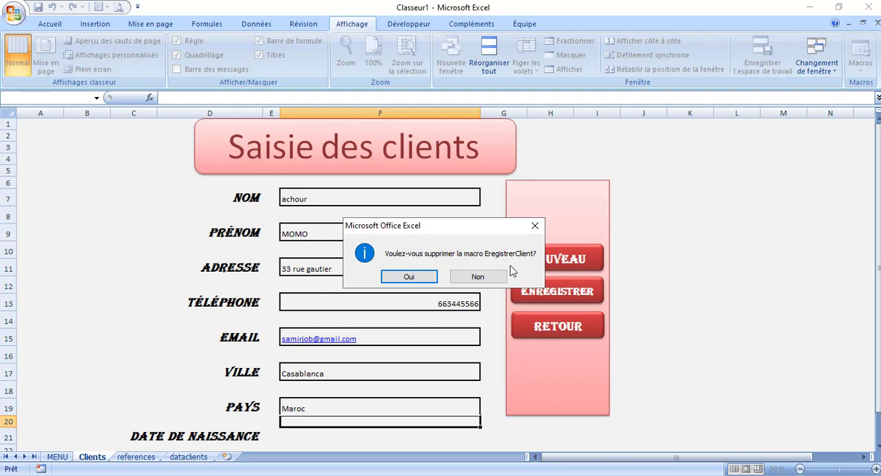
click(409, 276)
Delete Macro3 from the workbook's macros
click(860, 65)
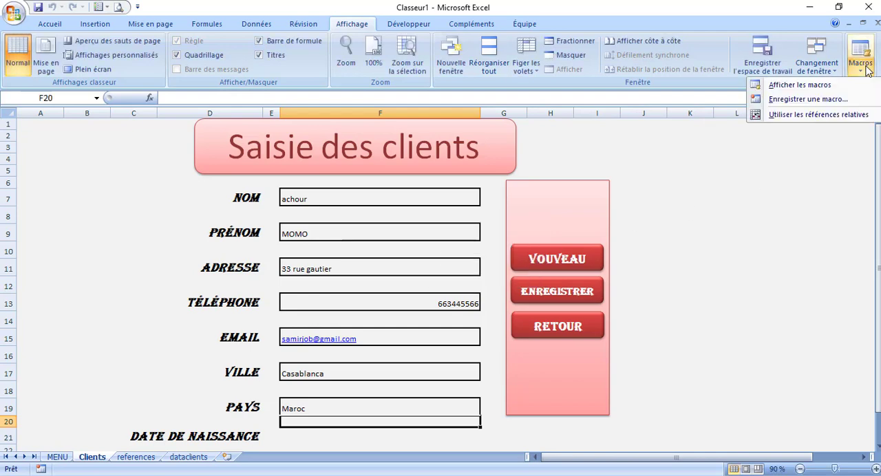
click(813, 86)
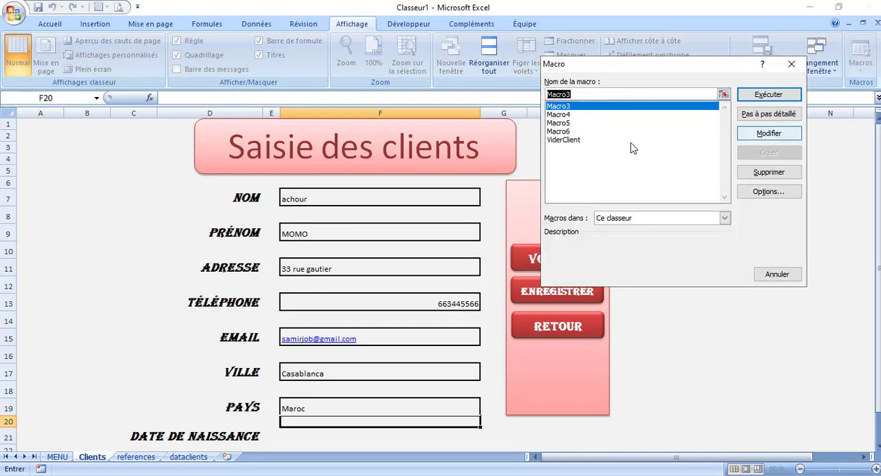
click(557, 132)
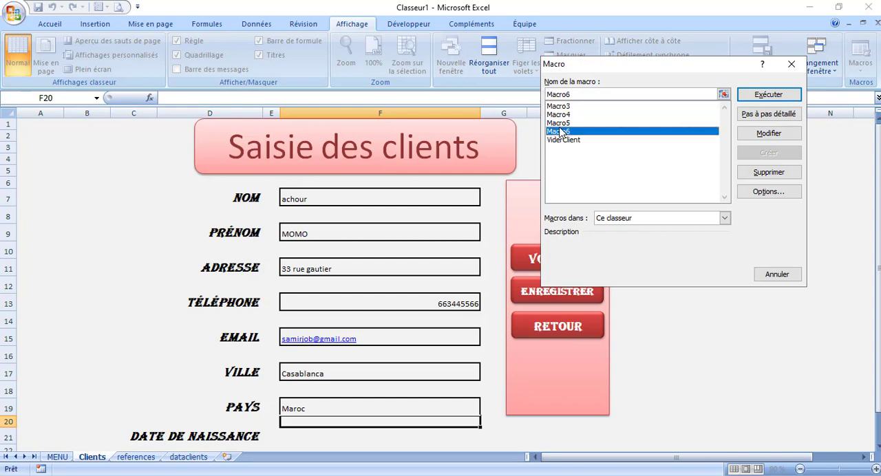
click(568, 107)
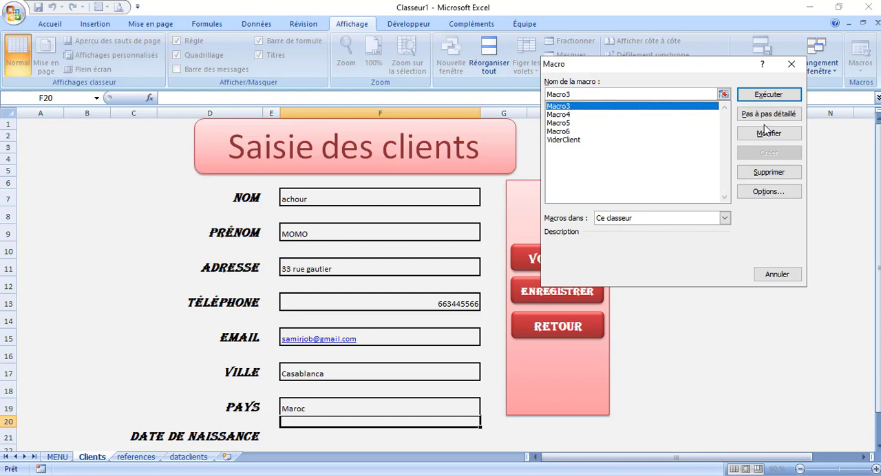
click(756, 176)
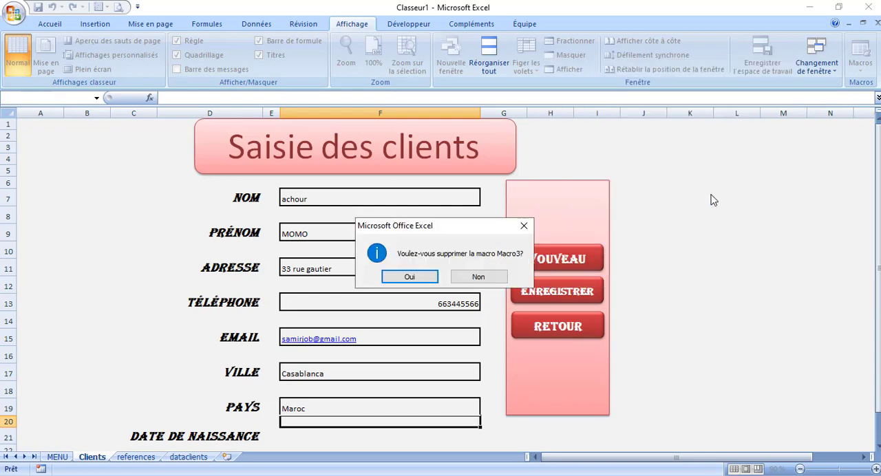
click(409, 278)
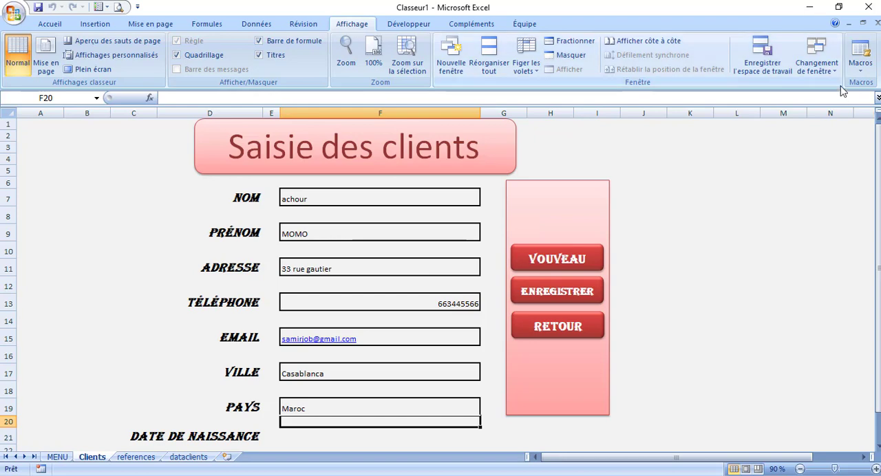
Delete Macro4 and Macro5 from the workbook's macros
click(861, 59)
click(799, 85)
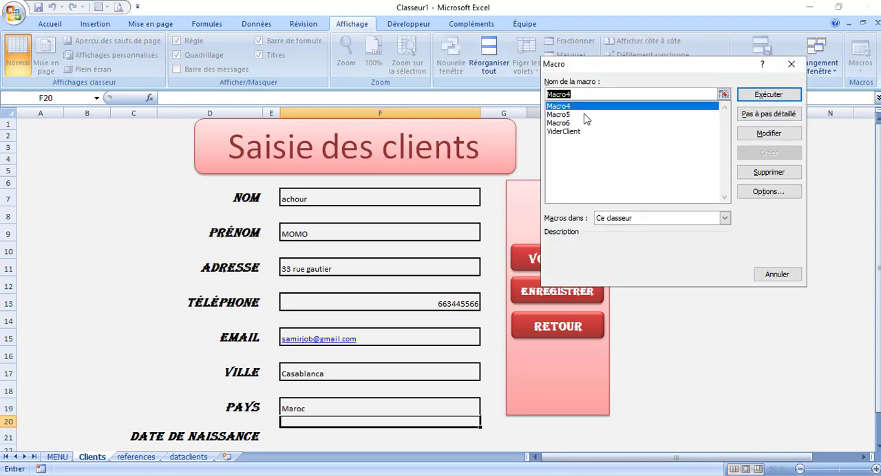
click(758, 173)
click(413, 279)
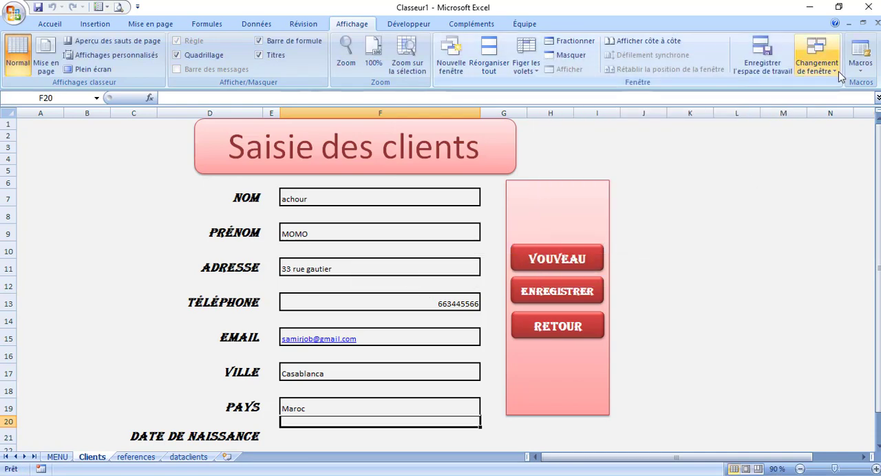
click(860, 57)
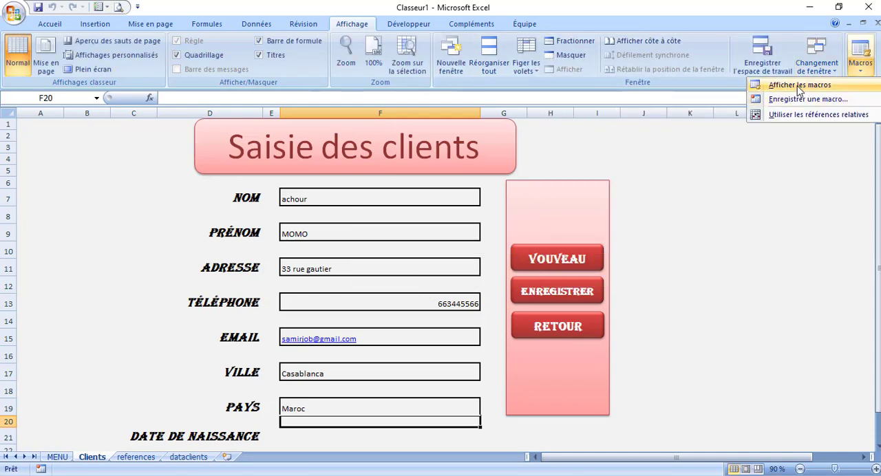
click(798, 87)
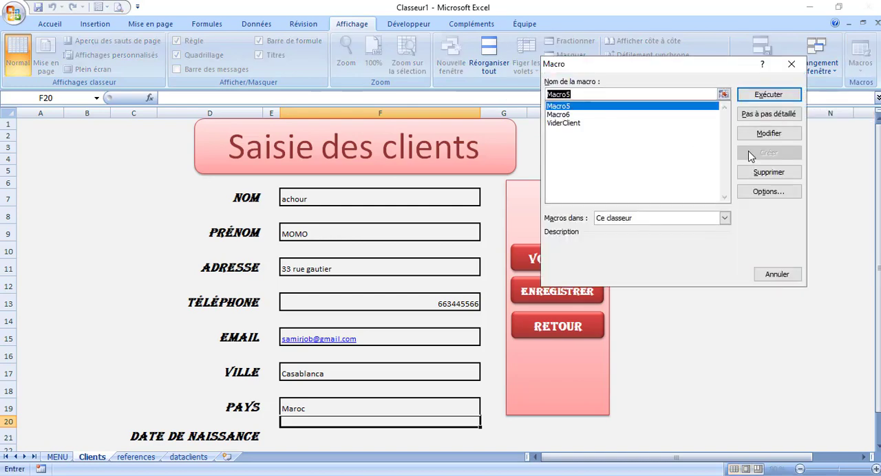
click(757, 172)
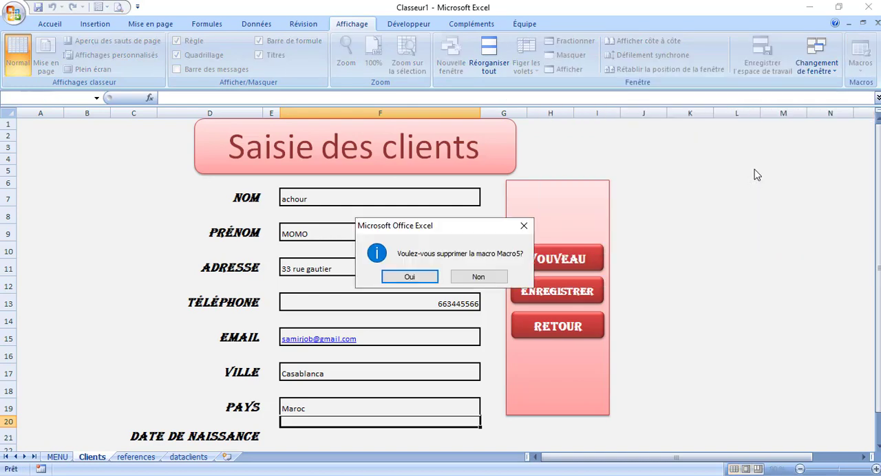
click(395, 279)
Delete Macro6 from the workbook's macros
click(866, 69)
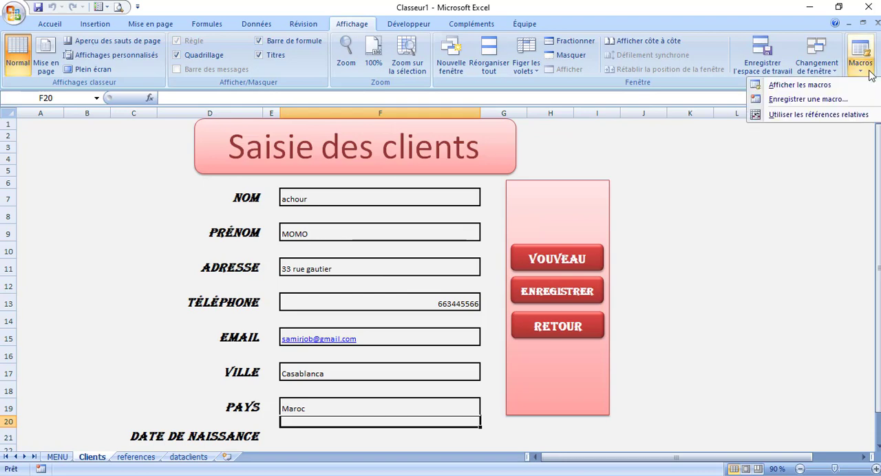
click(757, 85)
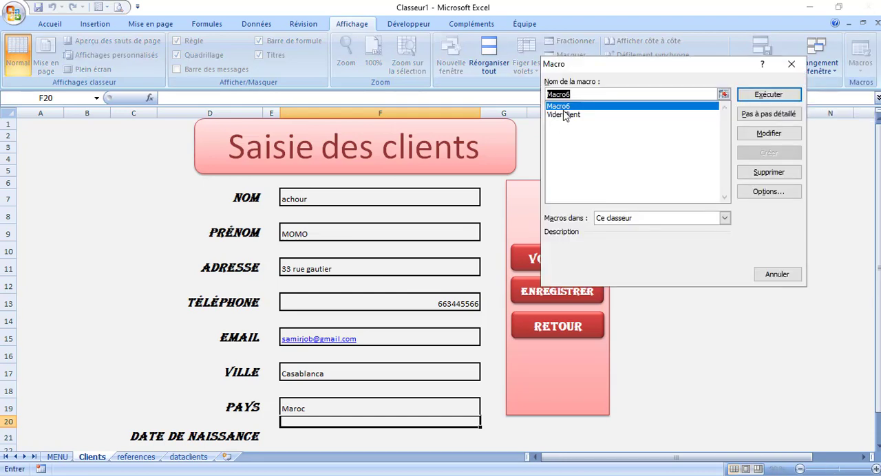
click(764, 172)
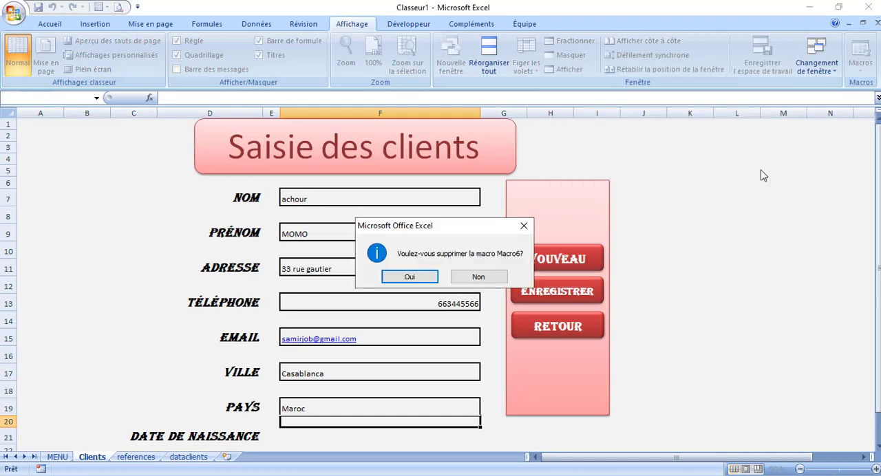
click(420, 279)
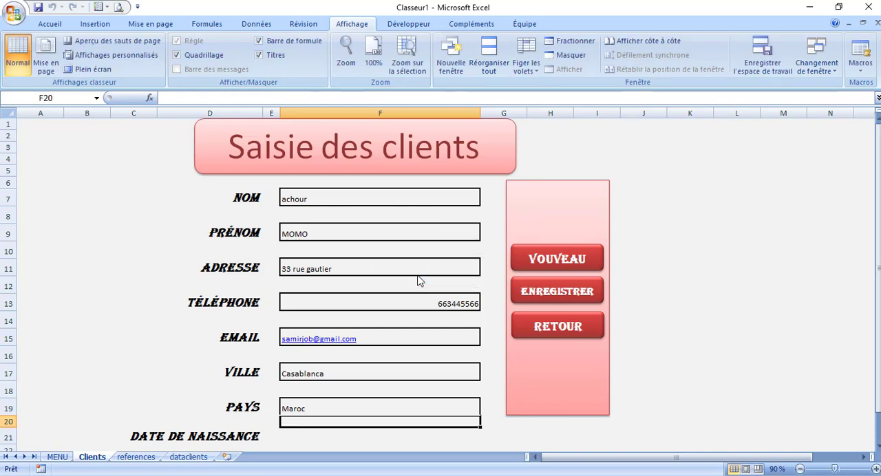
Start recording a macro named enregistrerclient in this workbook, with cell F21 of the Clients sheet selected
click(379, 438)
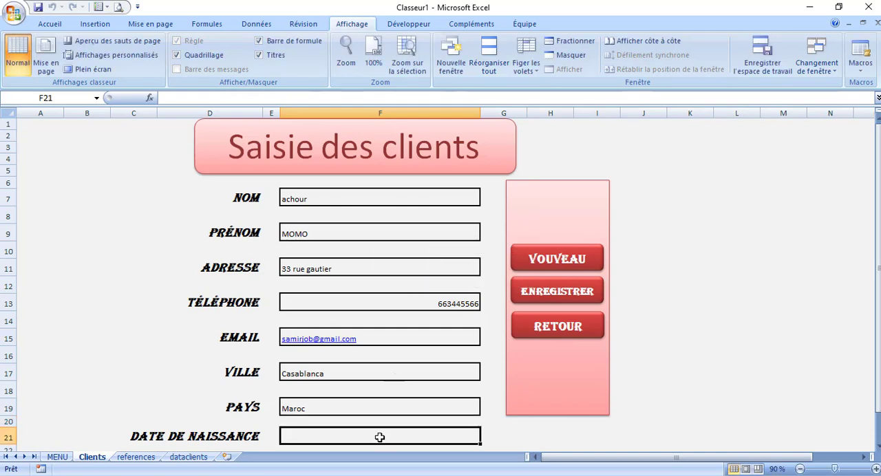
click(186, 458)
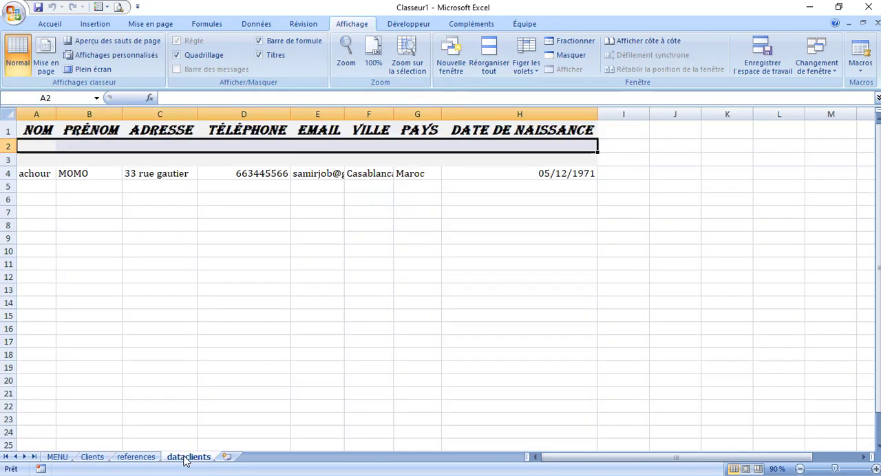
click(92, 458)
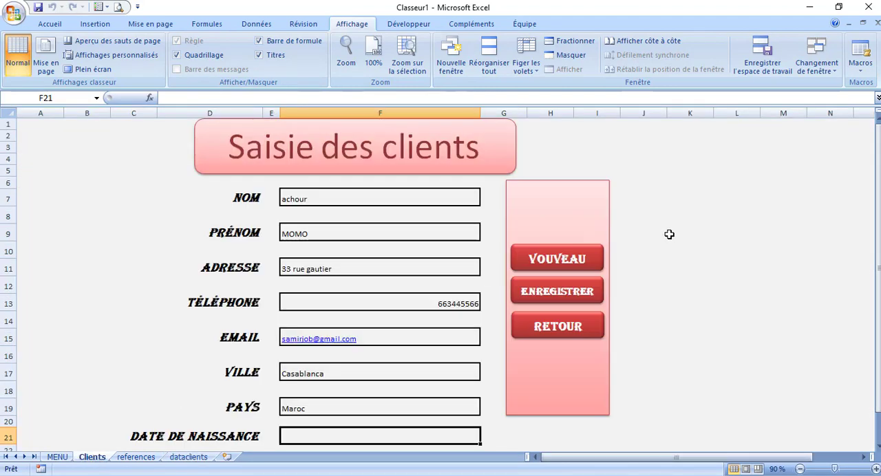
click(864, 73)
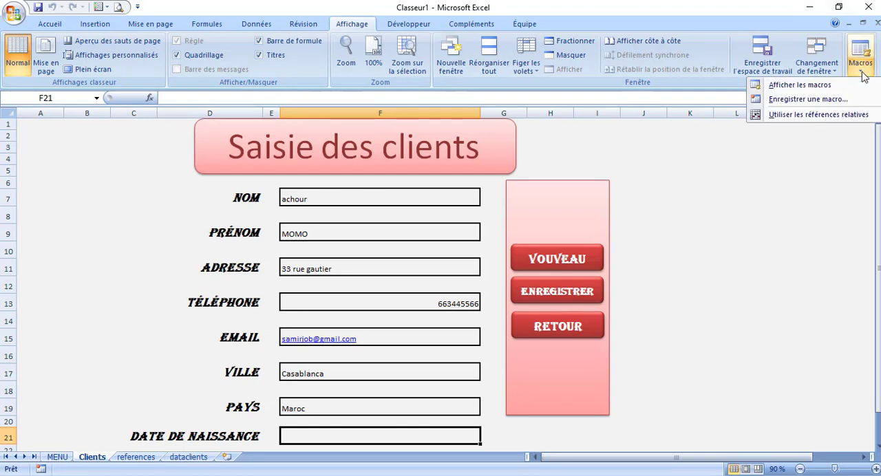
click(809, 100)
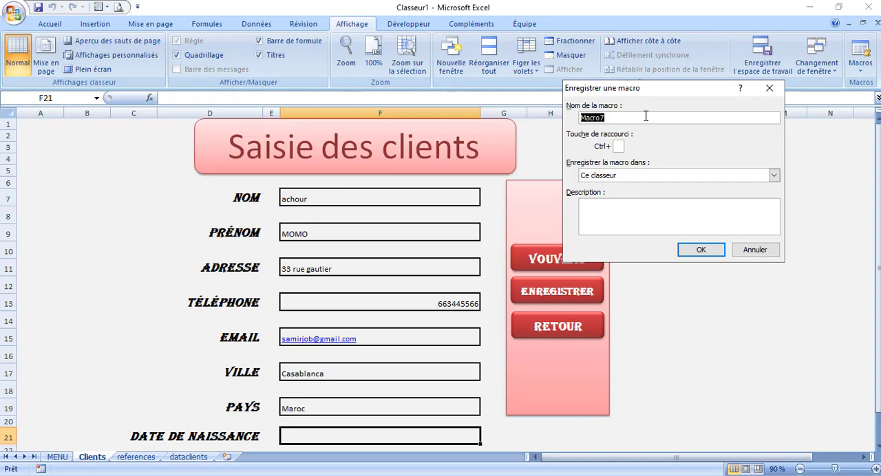
text(enregistrerclient)
click(708, 252)
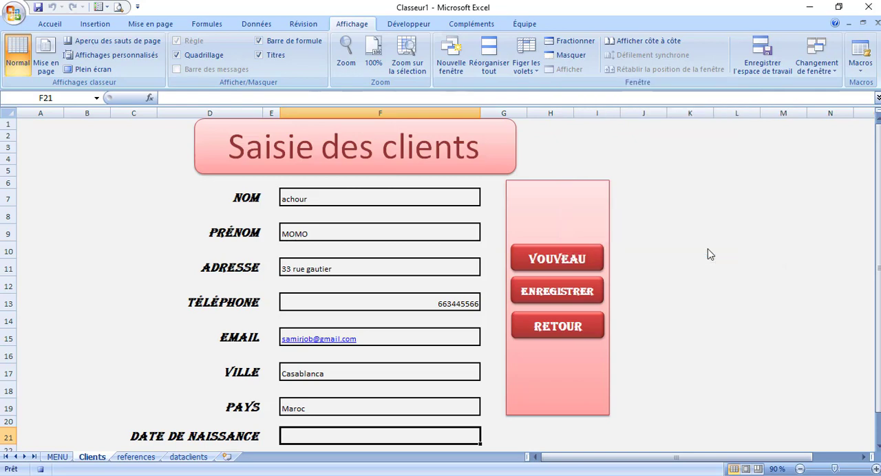
Insert a blank row at row 2 of the dataclients sheet, directly below the headers
click(190, 457)
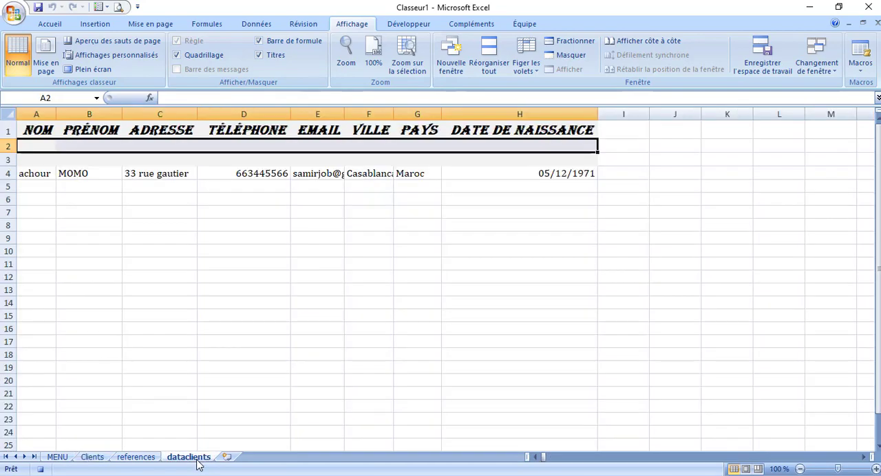
click(5, 146)
right_click(6, 146)
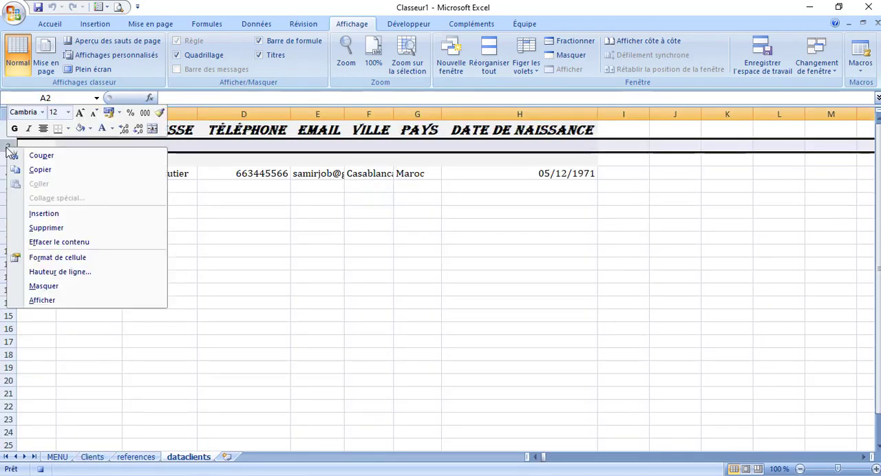
click(43, 214)
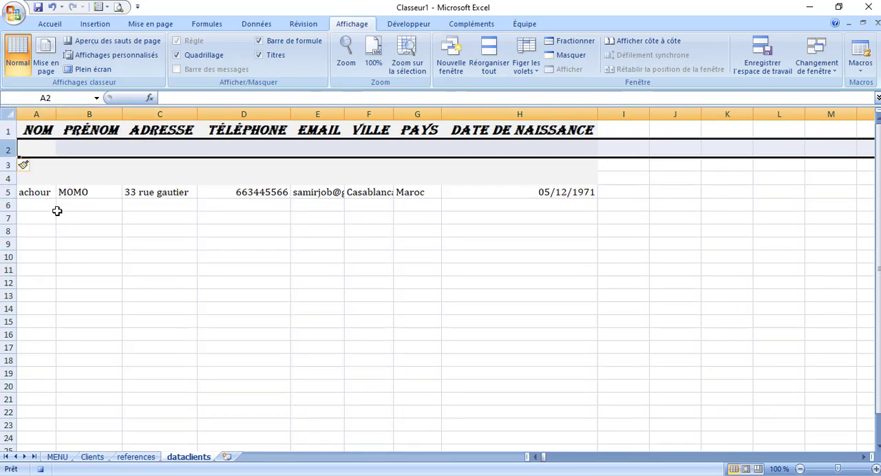
Format cells A2:H2 of dataclients with a white fill and the Cambria font at size 11
click(33, 146)
drag(33, 146, 529, 149)
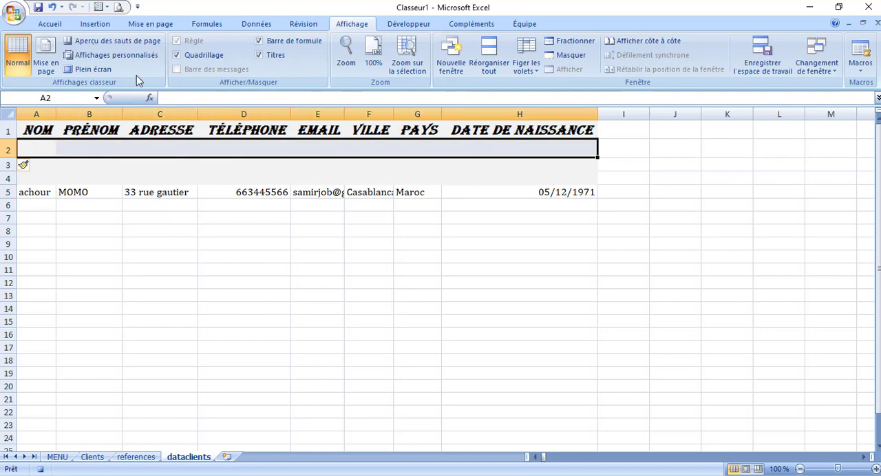
click(52, 26)
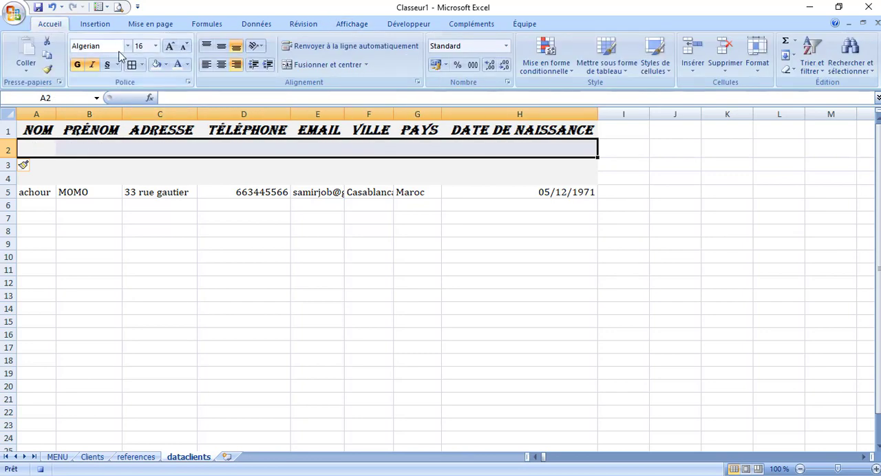
click(166, 65)
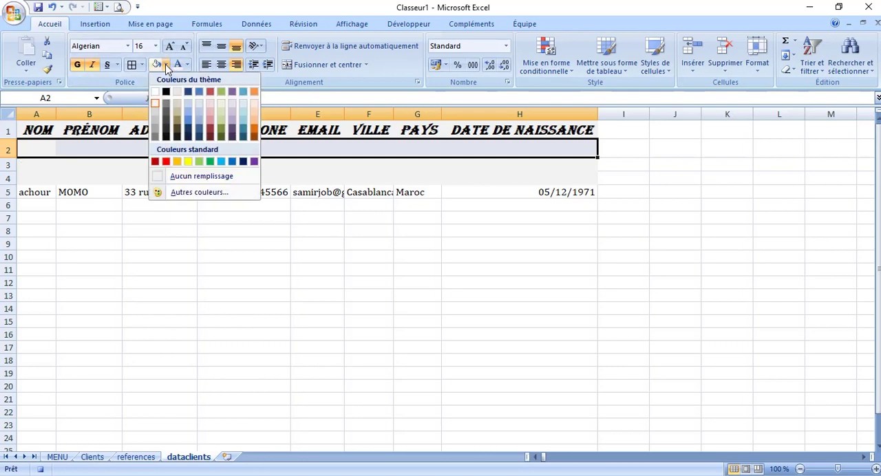
click(156, 93)
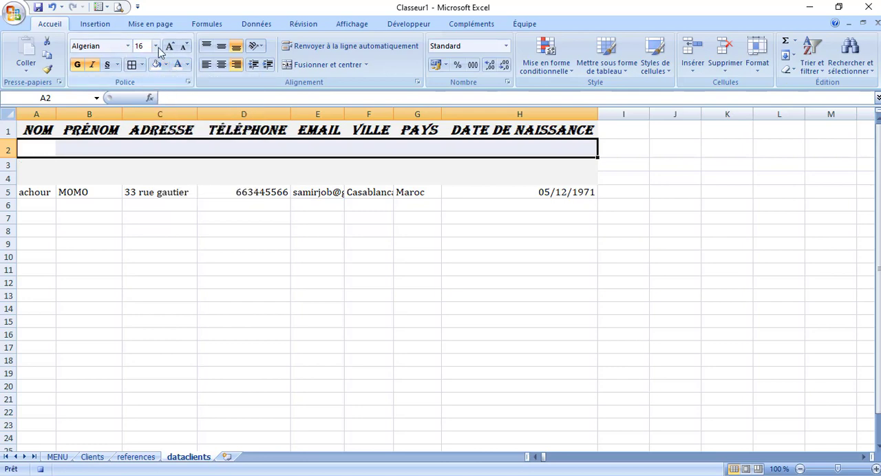
click(183, 50)
click(187, 49)
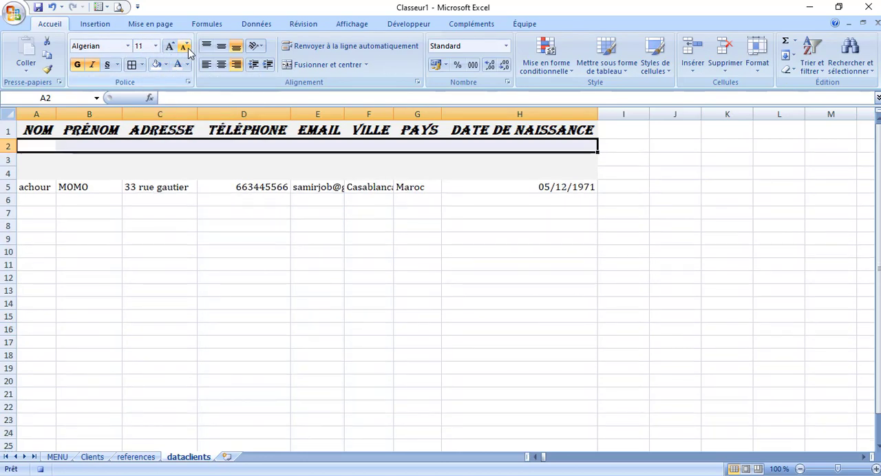
click(128, 45)
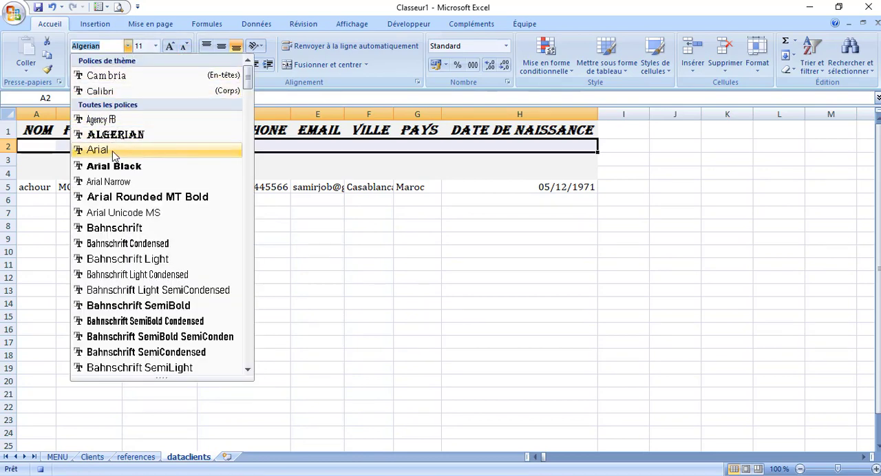
click(122, 78)
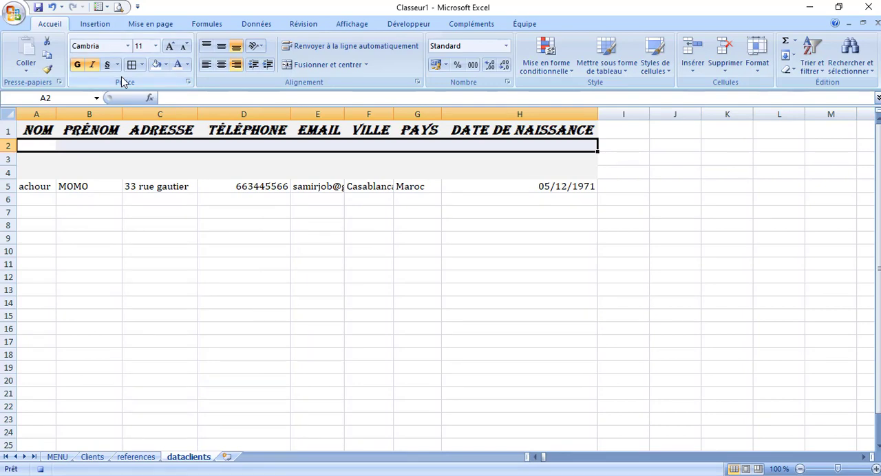
Copy the NOM entry from F7 of the Clients sheet and paste it as values into A2 of dataclients
click(98, 457)
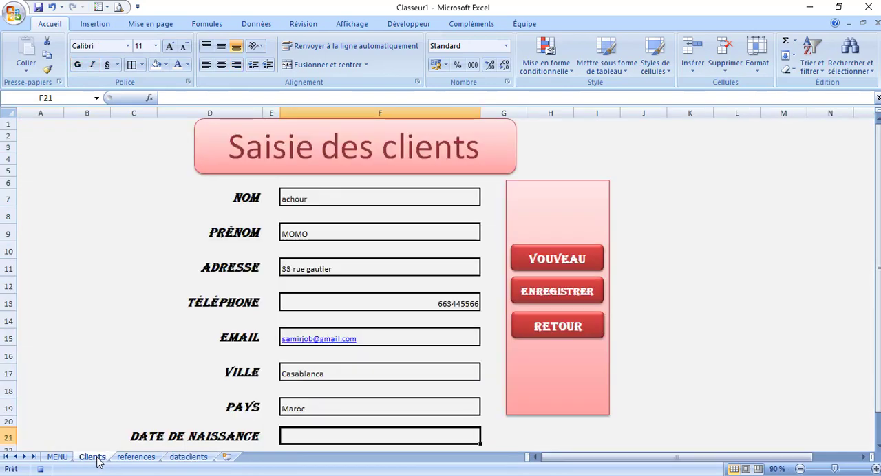
click(321, 199)
key(ctrl+c)
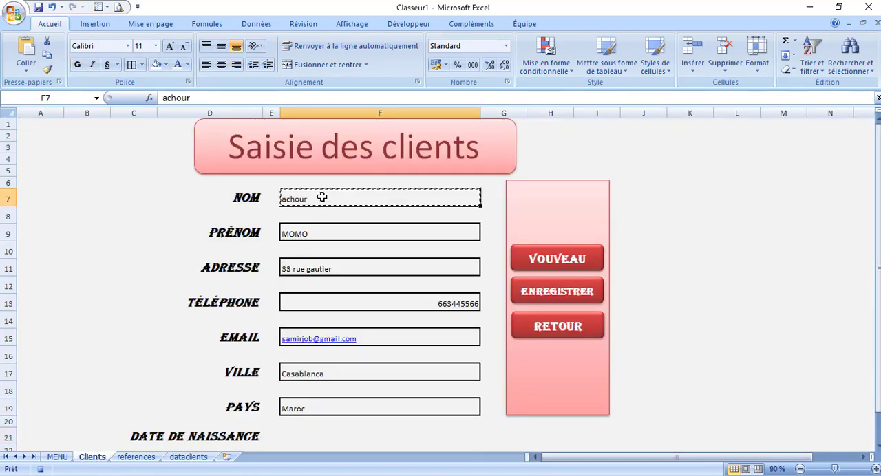
click(190, 459)
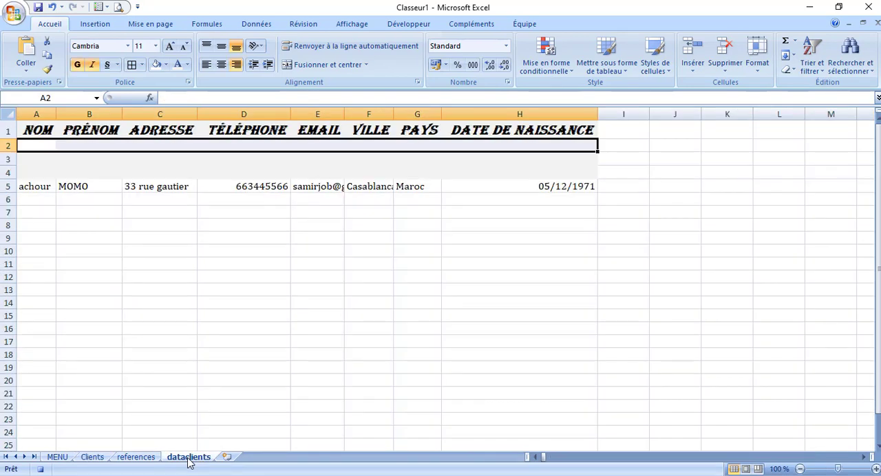
click(37, 146)
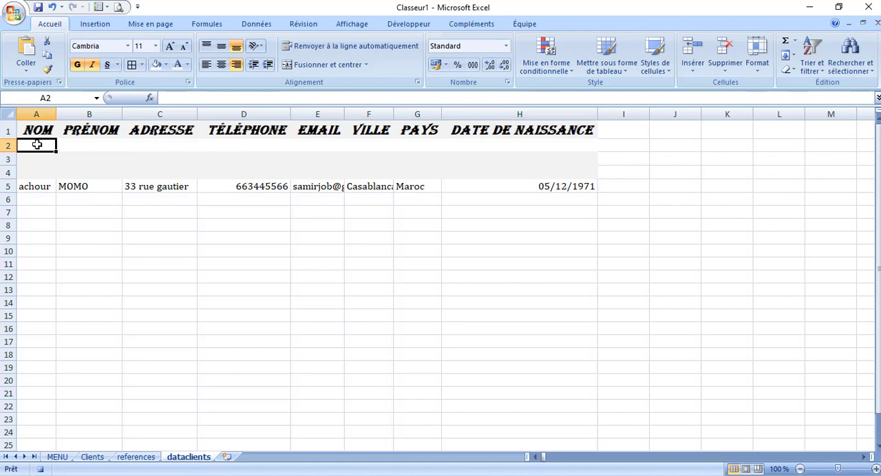
click(26, 66)
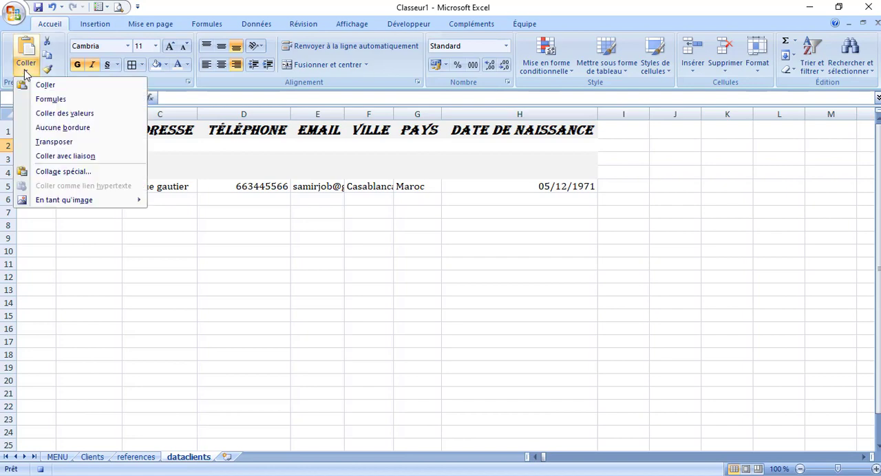
click(90, 114)
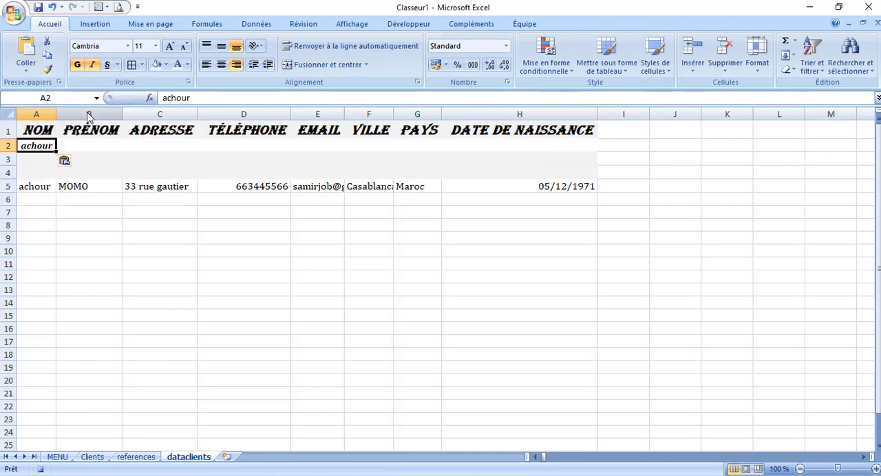
Copy the PRÉNOM entry from F9 of the Clients sheet and paste it as values into B2 of dataclients
click(92, 457)
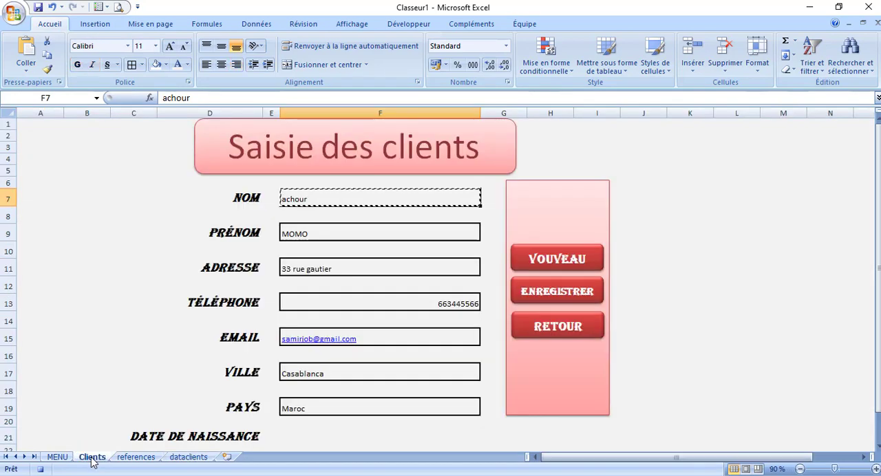
click(311, 233)
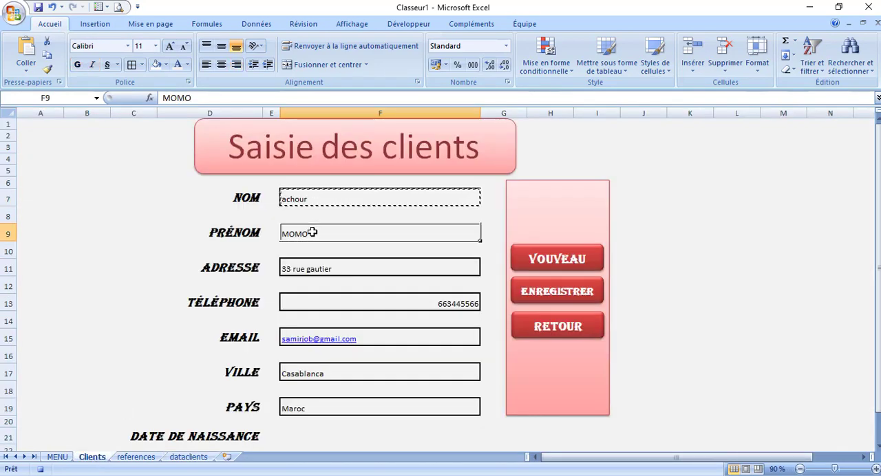
key(ctrl+c)
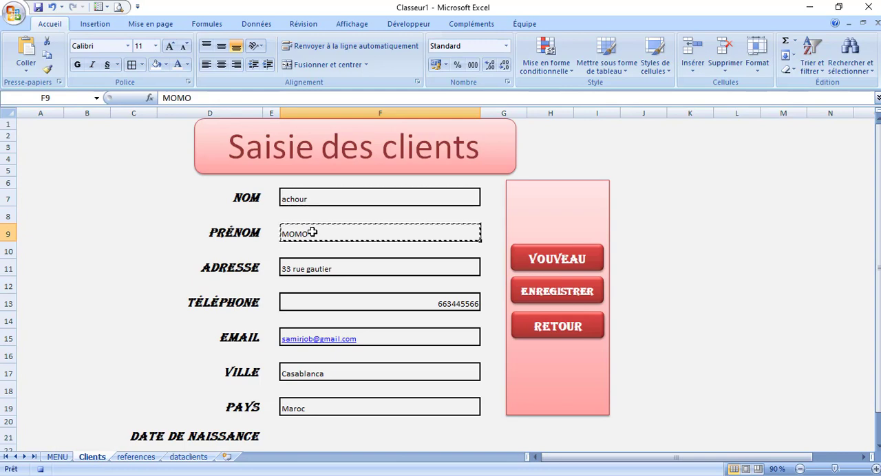
click(188, 458)
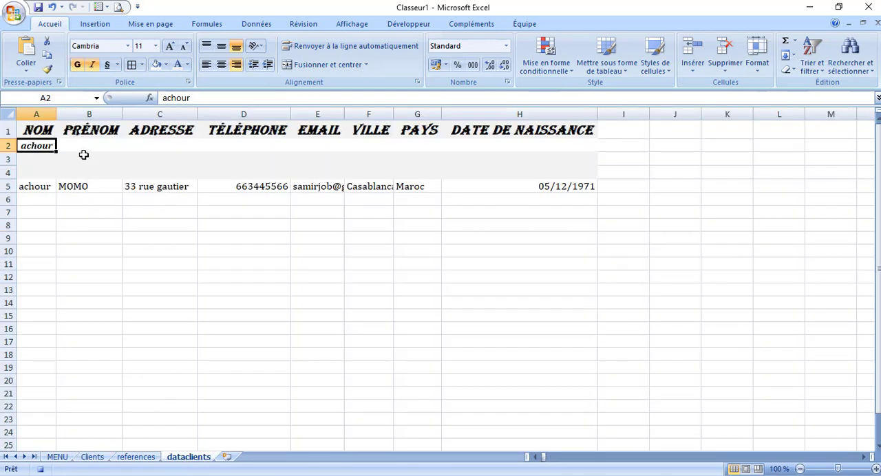
click(83, 147)
click(32, 72)
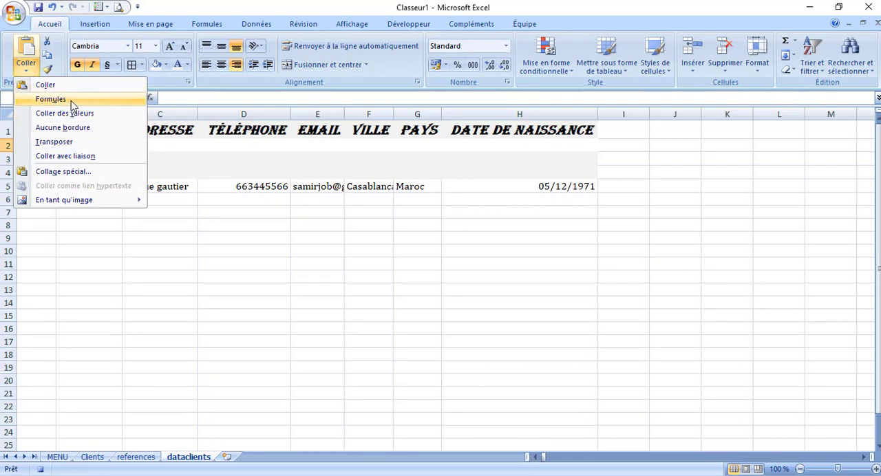
click(83, 114)
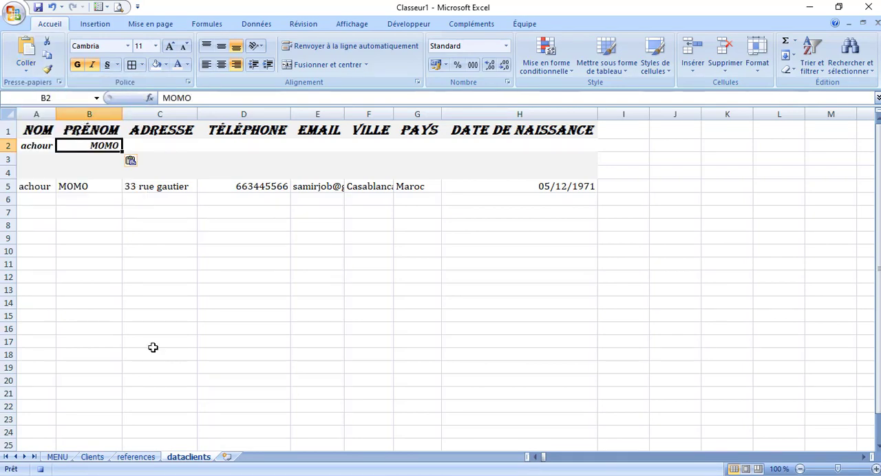
Copy the ADRESSE entry from F11 of the Clients sheet and paste it as values into C2 of dataclients
click(95, 460)
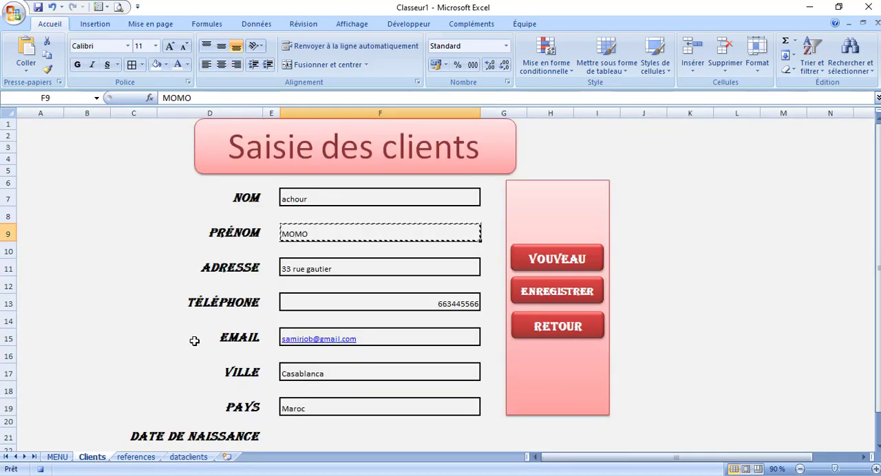
click(336, 271)
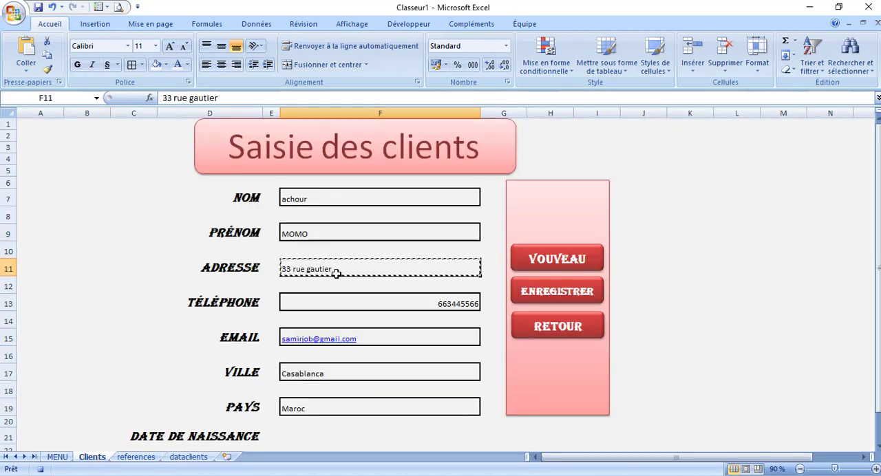
key(ctrl+c)
click(188, 458)
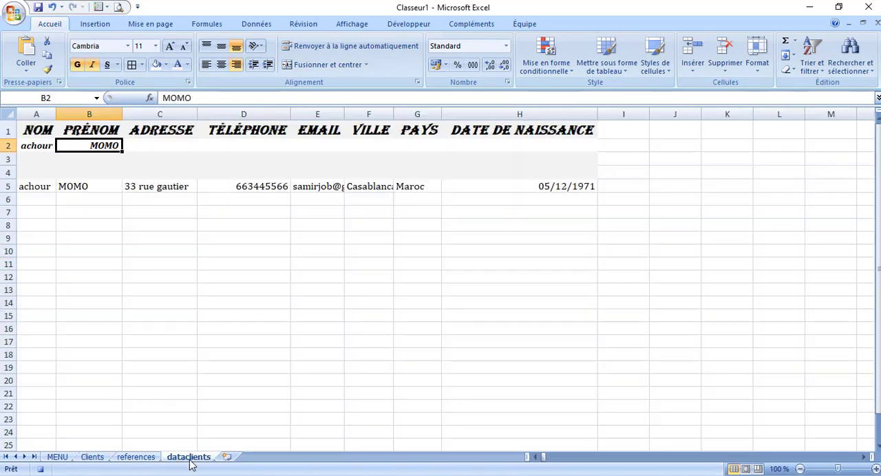
click(162, 145)
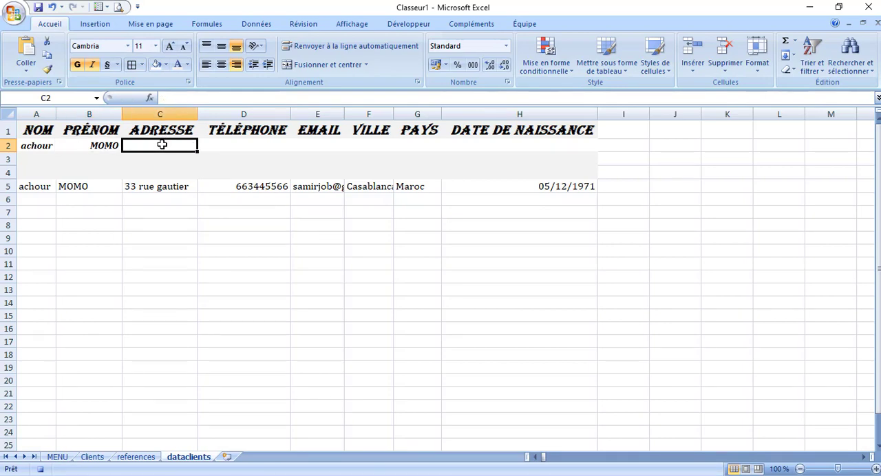
click(26, 69)
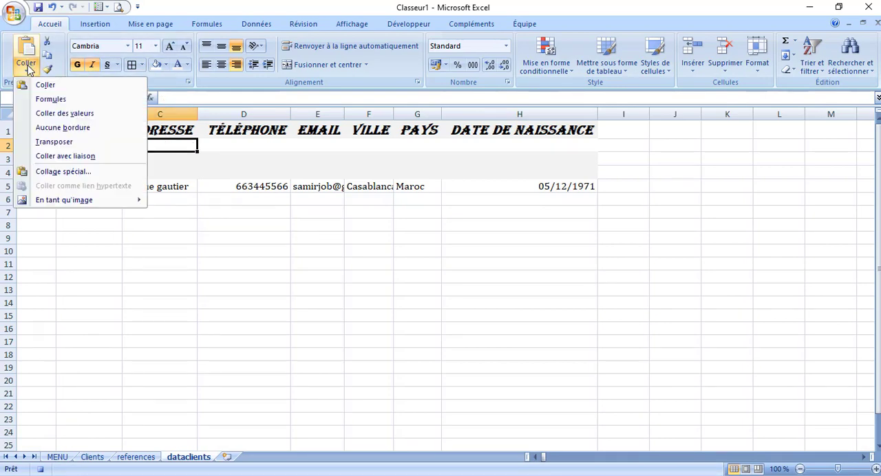
click(71, 115)
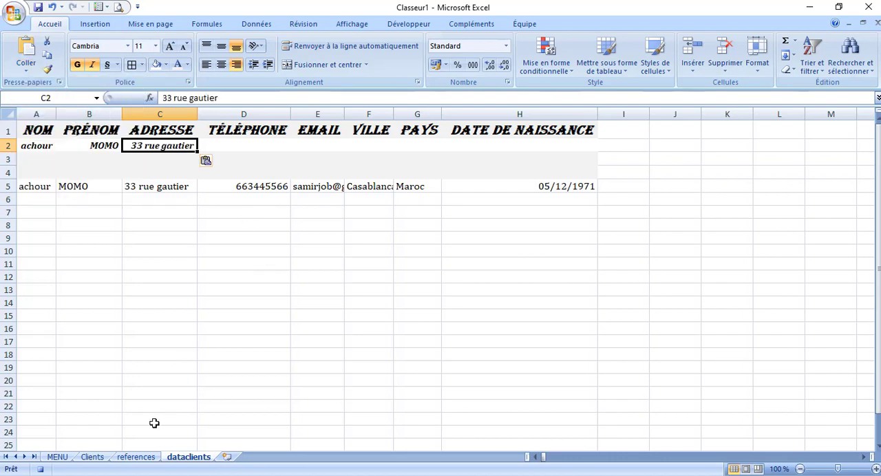
Copy the TÉLÉPHONE entry from F13 of the Clients sheet and paste it as values into D2 of dataclients
click(97, 460)
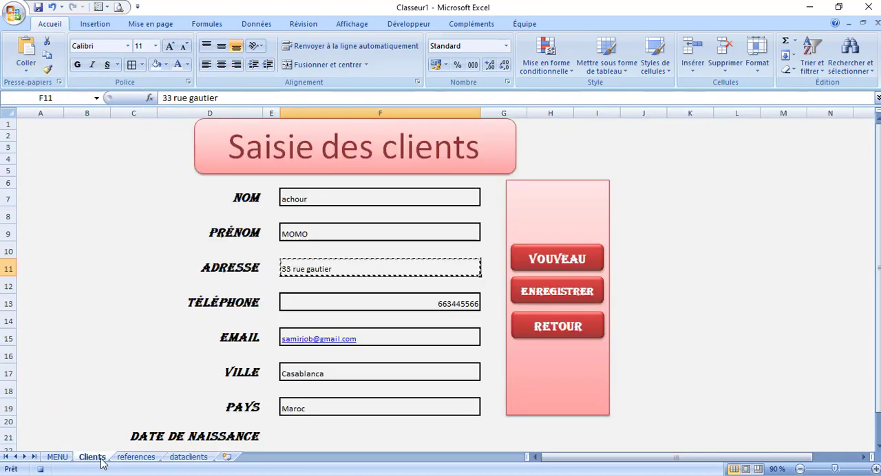
click(318, 306)
key(ctrl+c)
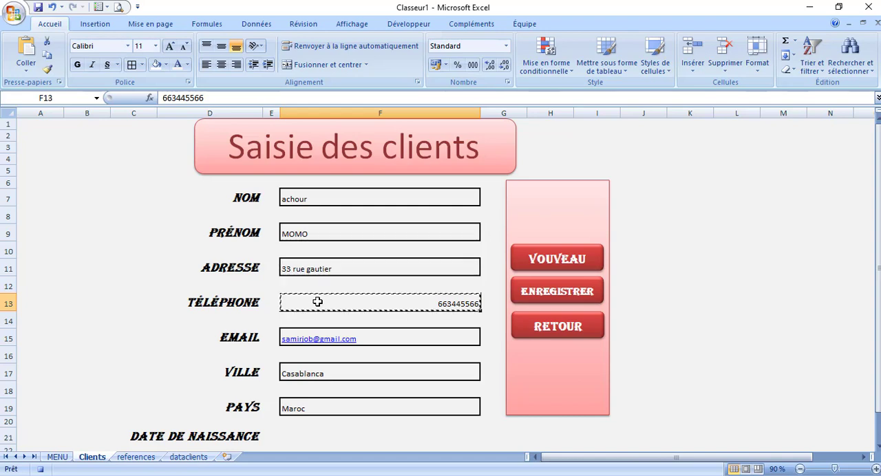
click(190, 460)
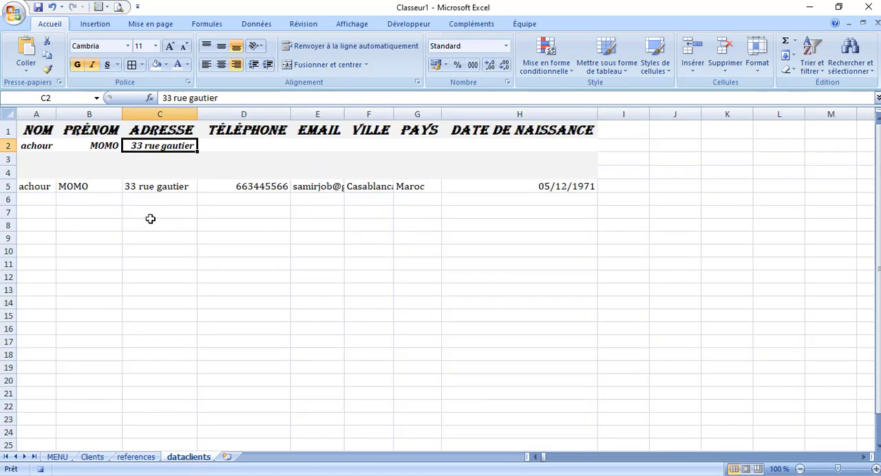
click(220, 146)
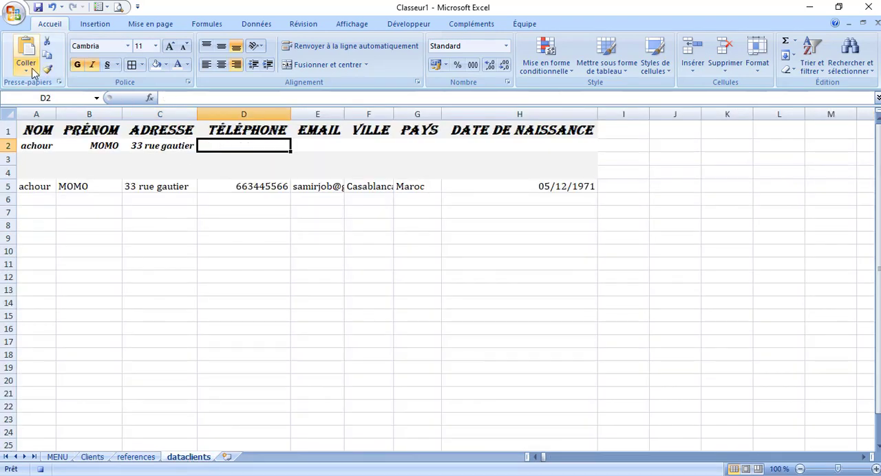
click(28, 69)
click(81, 113)
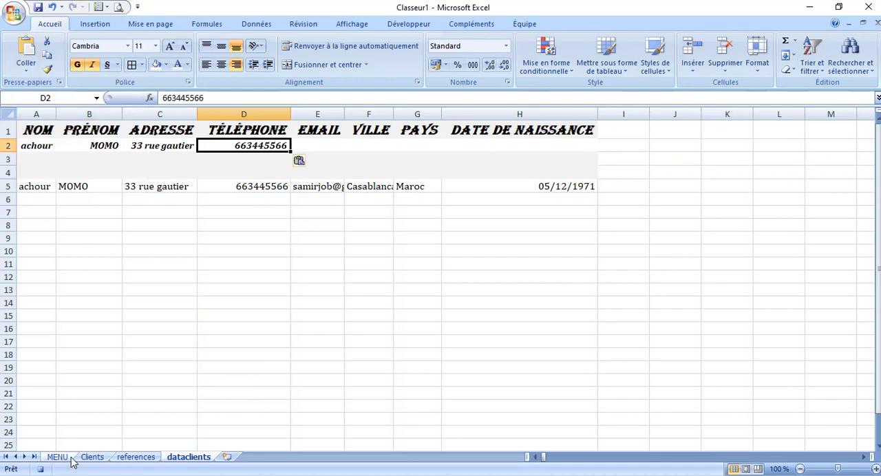
Copy the EMAIL entry from F15 of the Clients sheet and paste it as values into E2 of dataclients
click(93, 457)
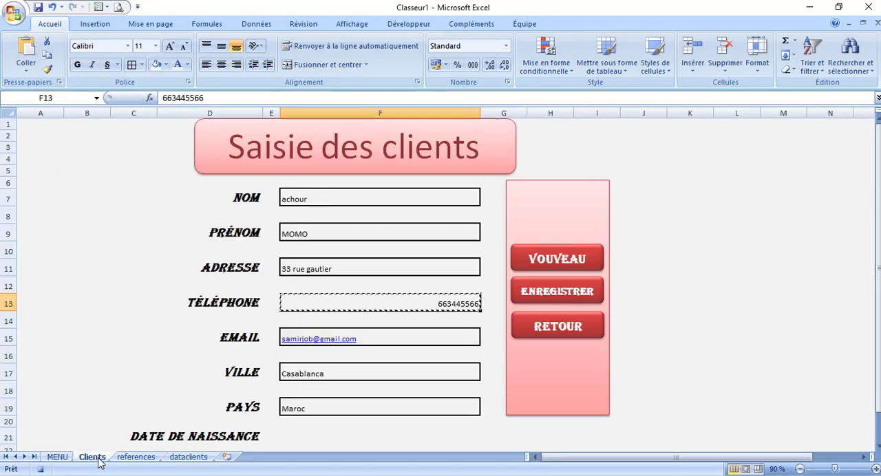
click(350, 342)
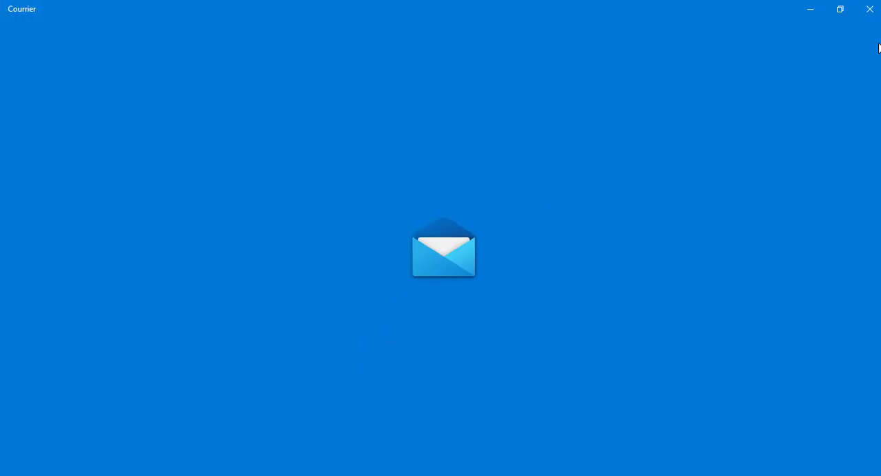
click(871, 11)
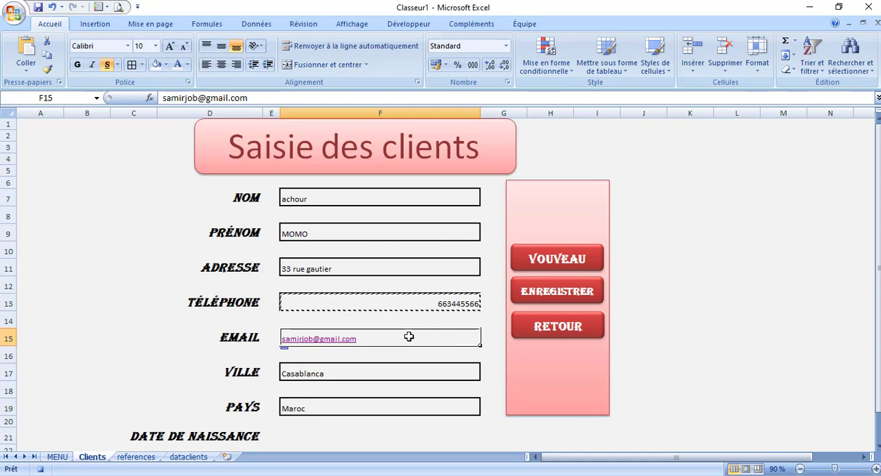
key(ctrl+c)
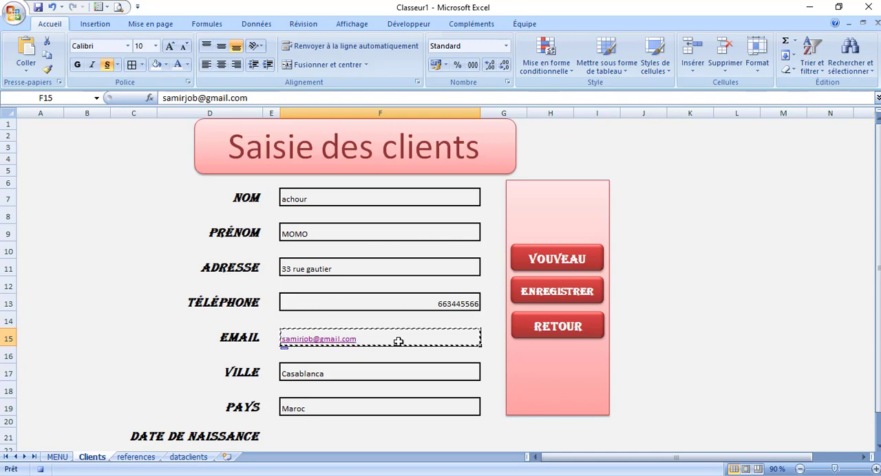
click(196, 462)
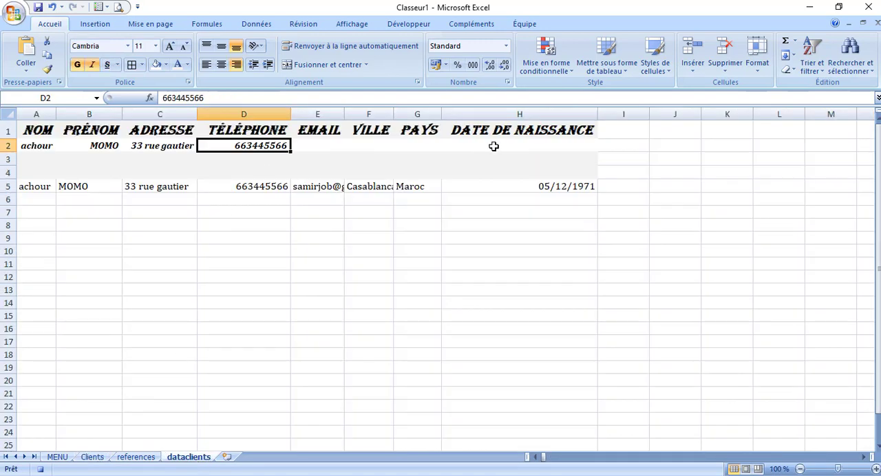
click(331, 145)
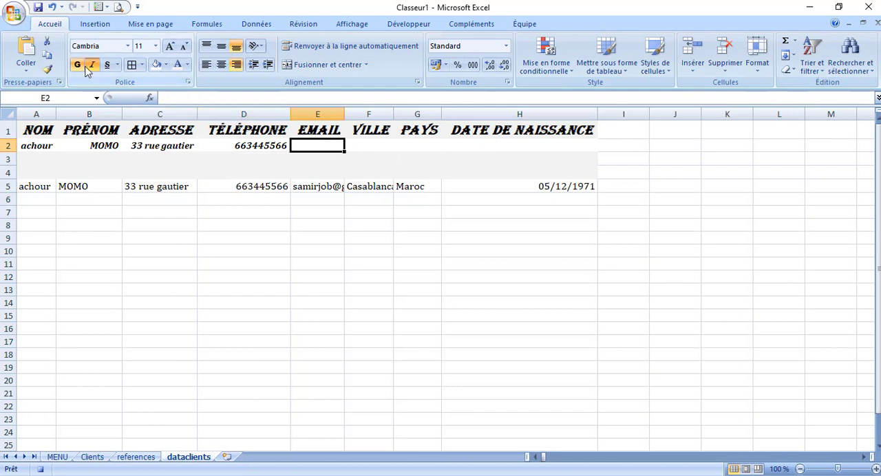
click(26, 68)
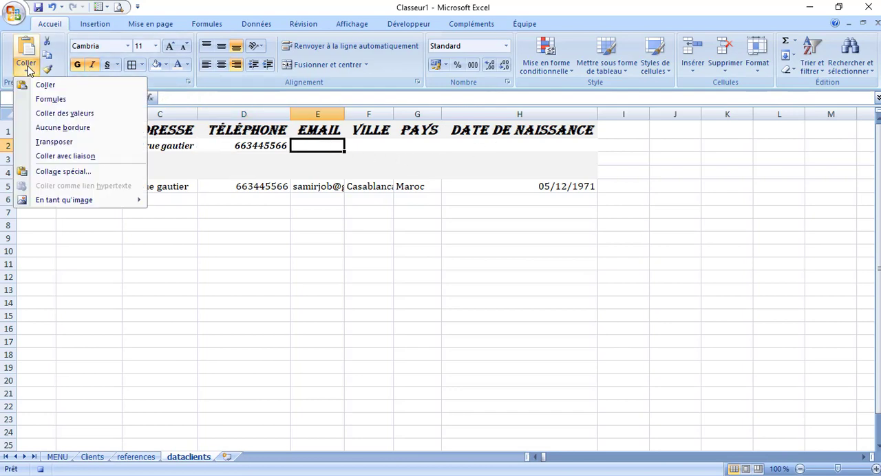
click(64, 113)
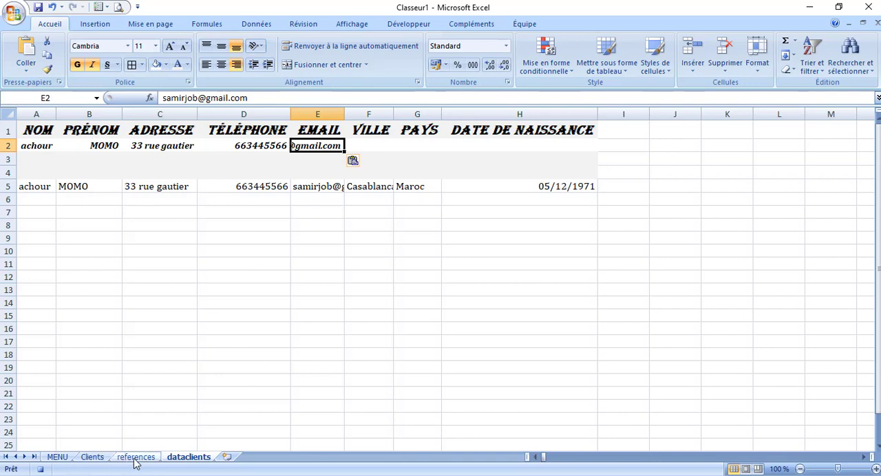
Copy the VILLE entry from F17 of the Clients sheet and paste it as values into F2 of dataclients
click(92, 457)
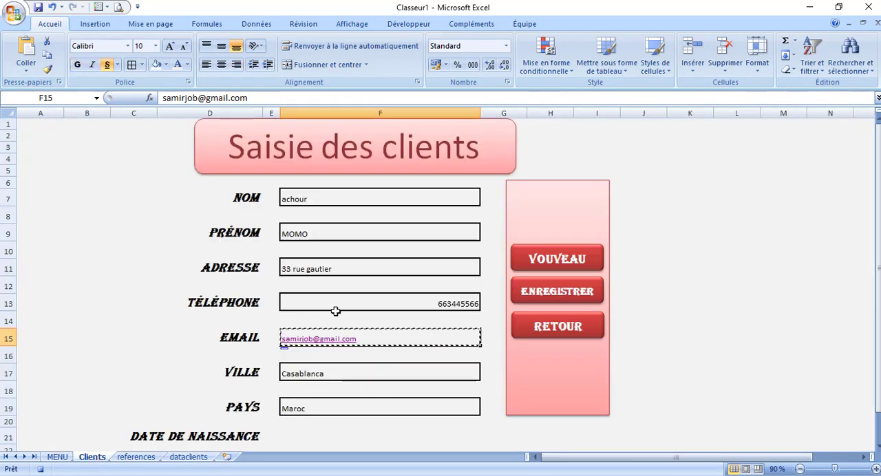
click(324, 376)
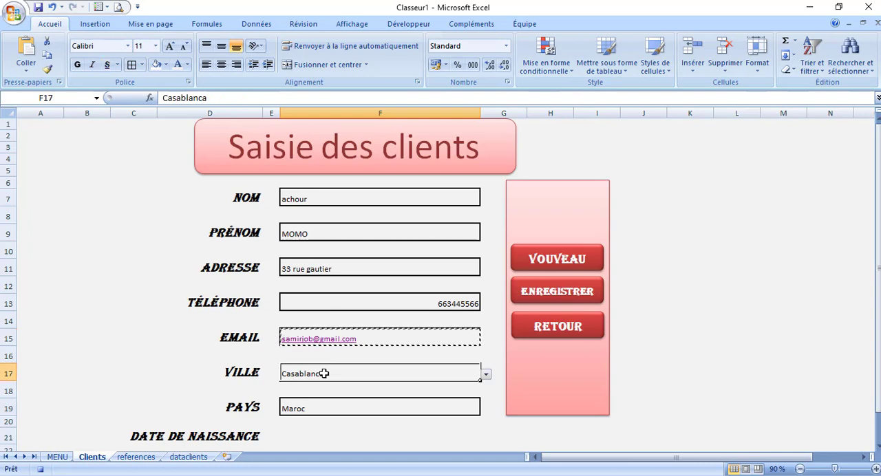
click(188, 457)
click(390, 144)
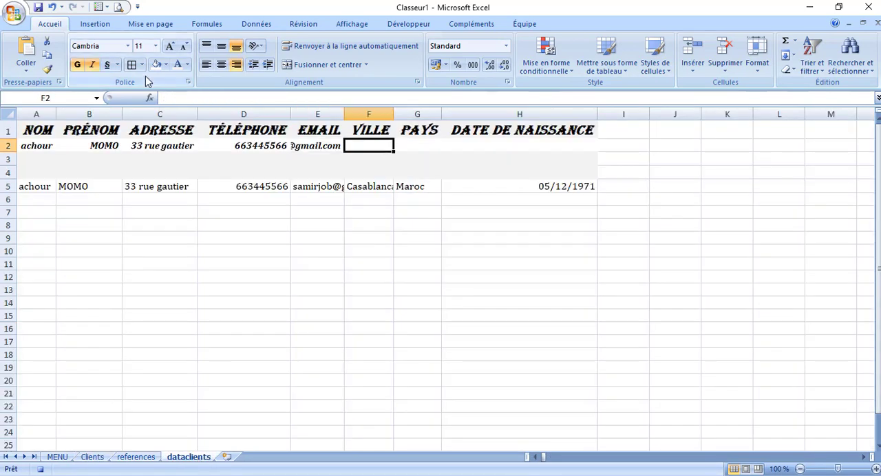
click(27, 71)
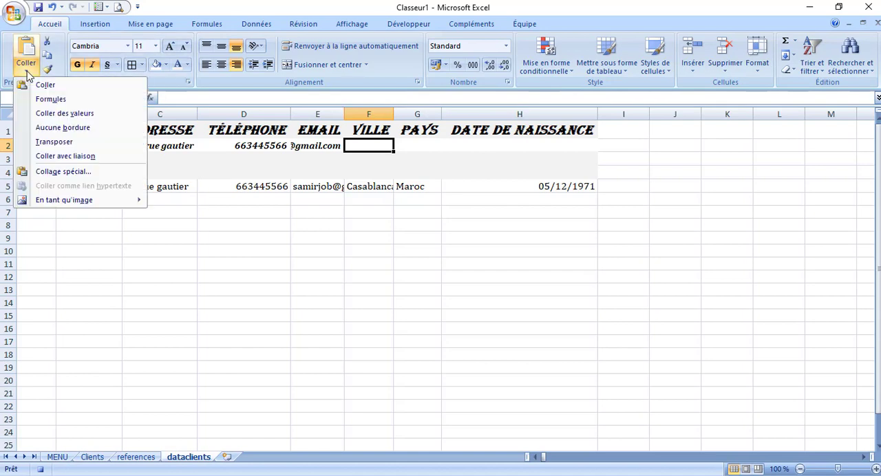
click(67, 113)
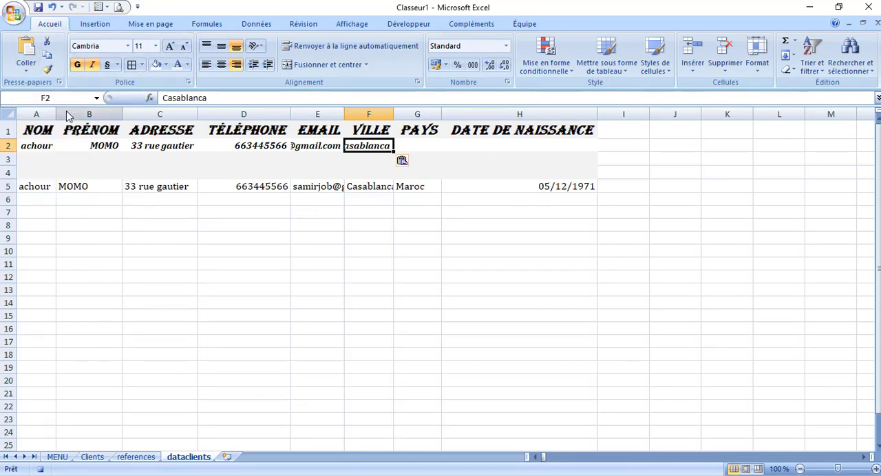
Copy the PAYS entry from F19 of the Clients sheet and paste it as values into G2 of dataclients
click(92, 457)
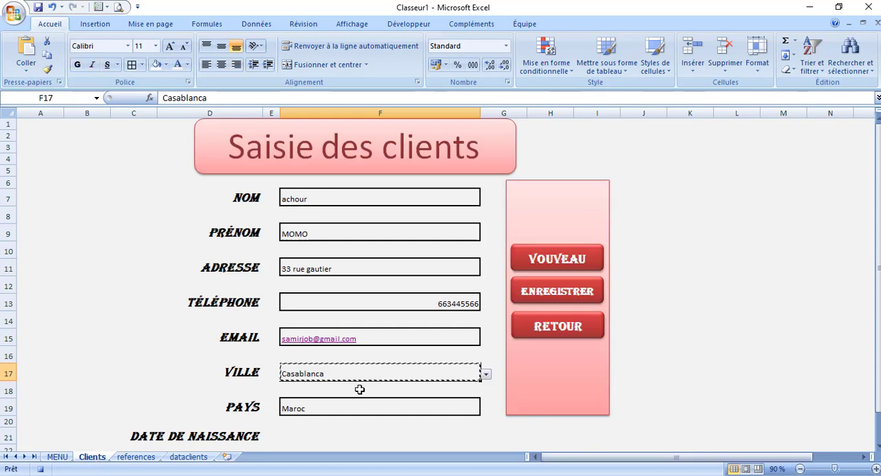
click(334, 409)
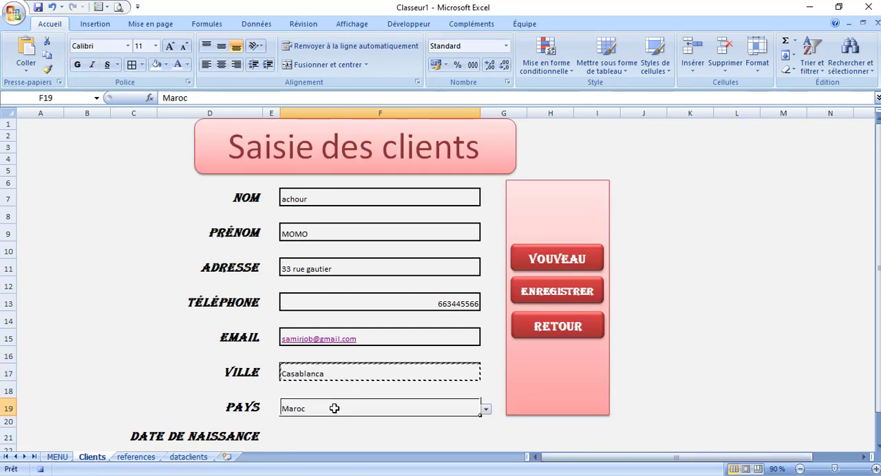
key(ctrl+c)
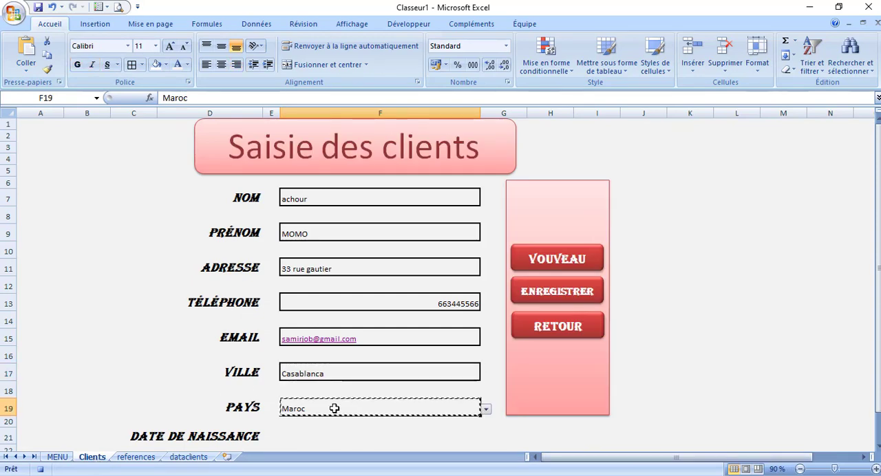
click(188, 457)
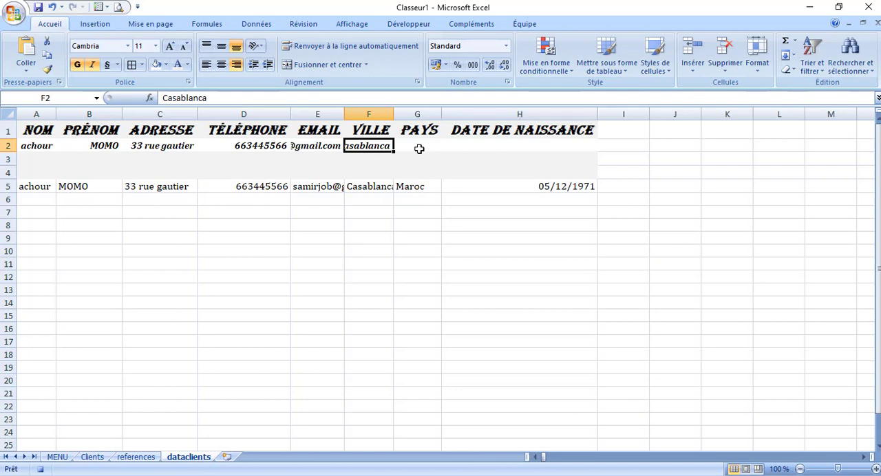
click(420, 149)
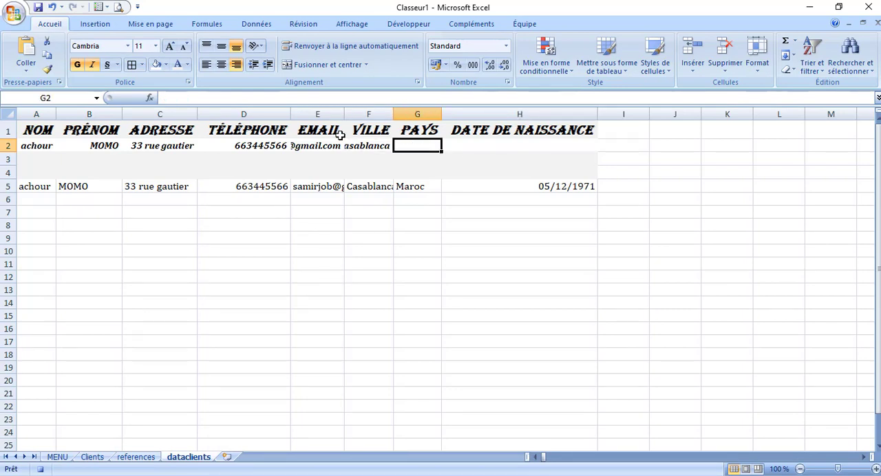
click(26, 69)
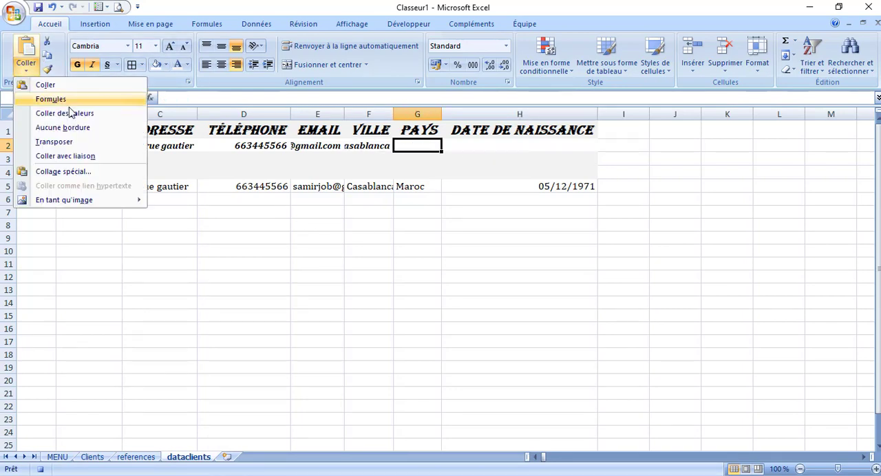
click(79, 116)
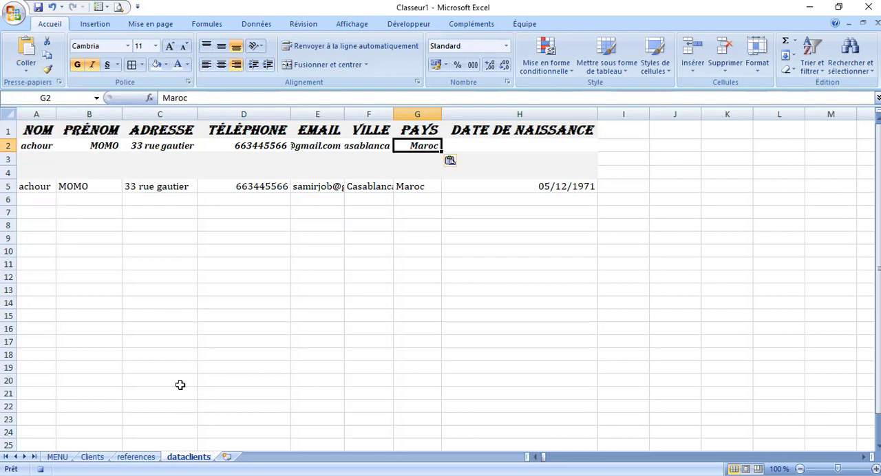
Copy the DATE DE NAISSANCE field F21 of the Clients sheet and paste it as values into H2 of dataclients
click(92, 457)
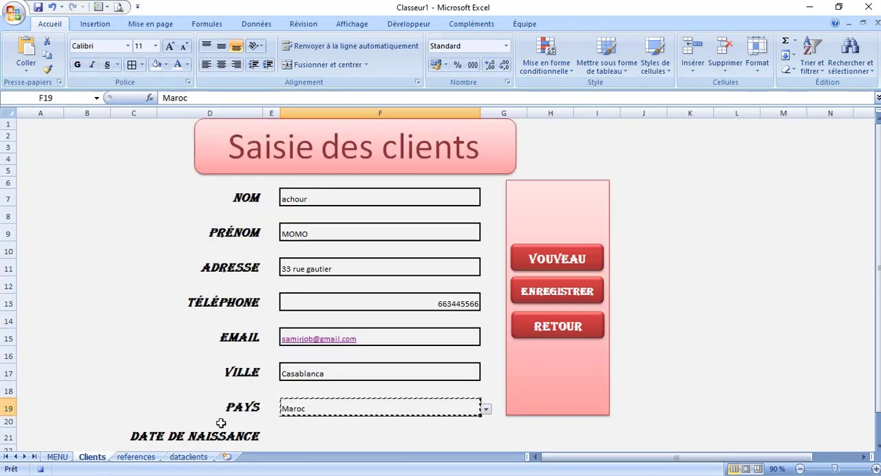
drag(878, 283, 879, 311)
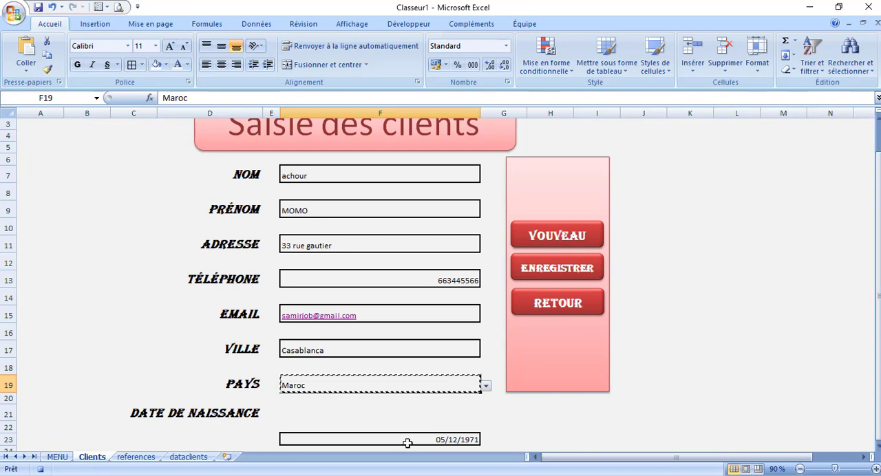
click(384, 439)
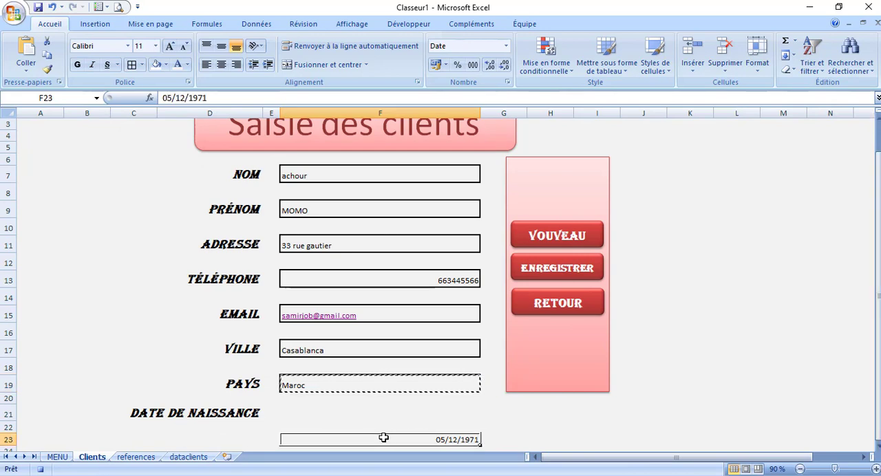
click(349, 408)
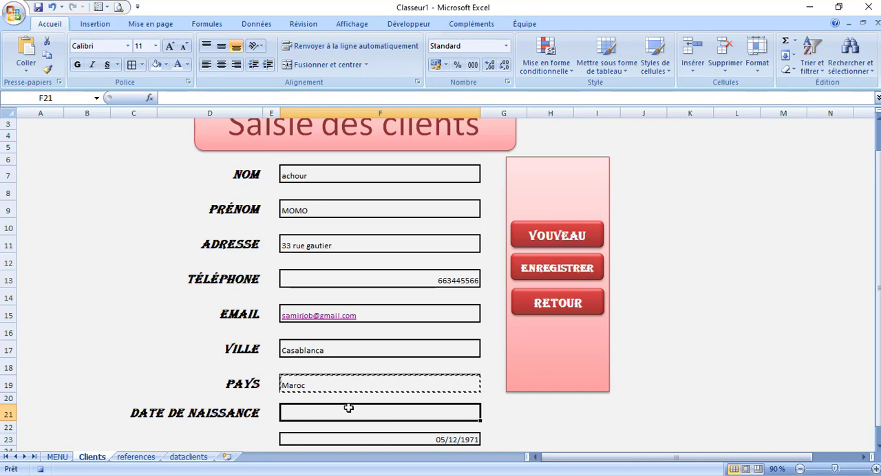
key(ctrl+c)
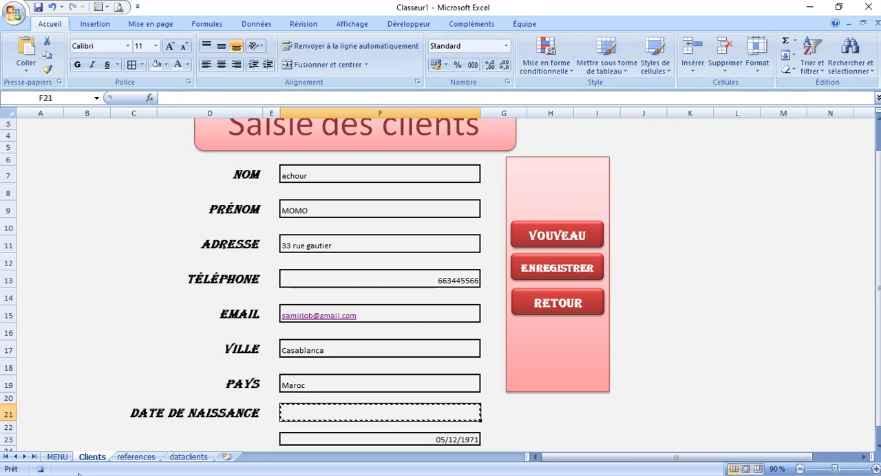
click(188, 458)
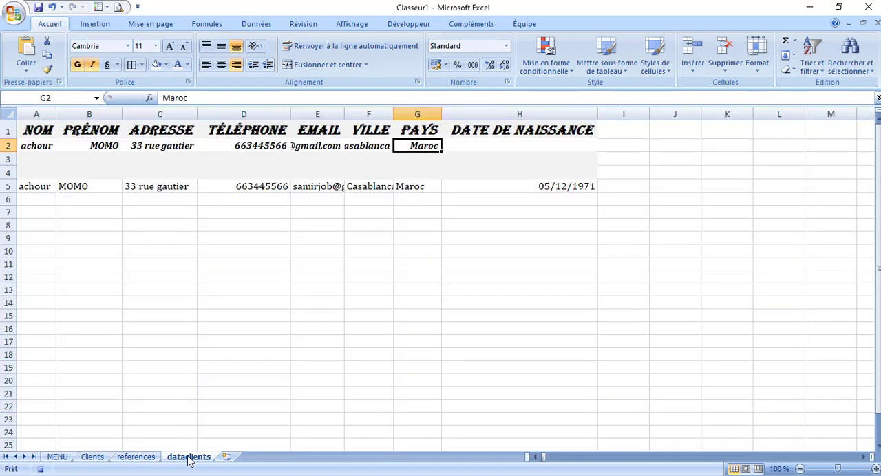
click(513, 145)
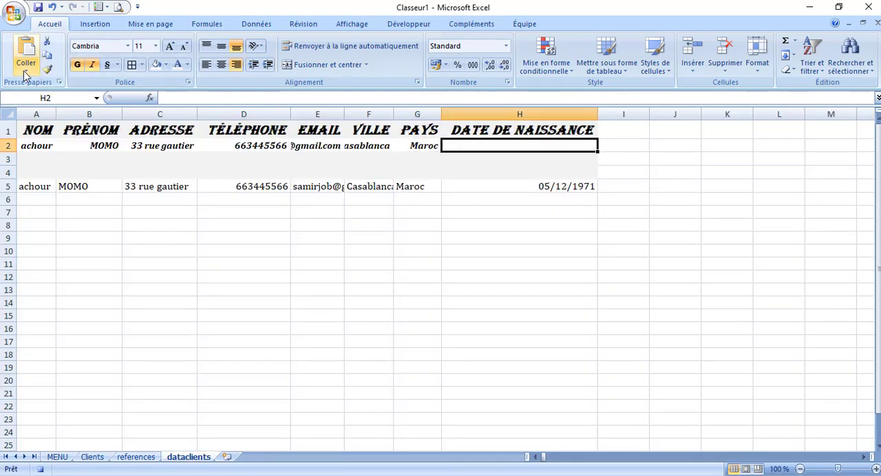
click(26, 69)
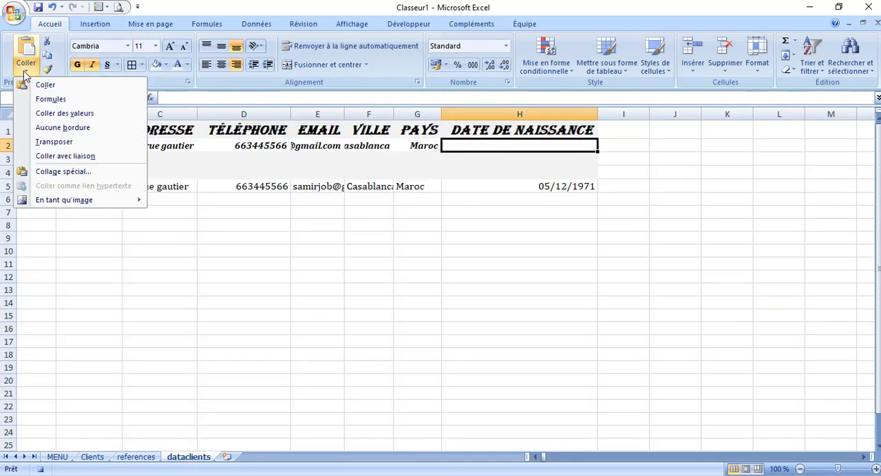
click(70, 115)
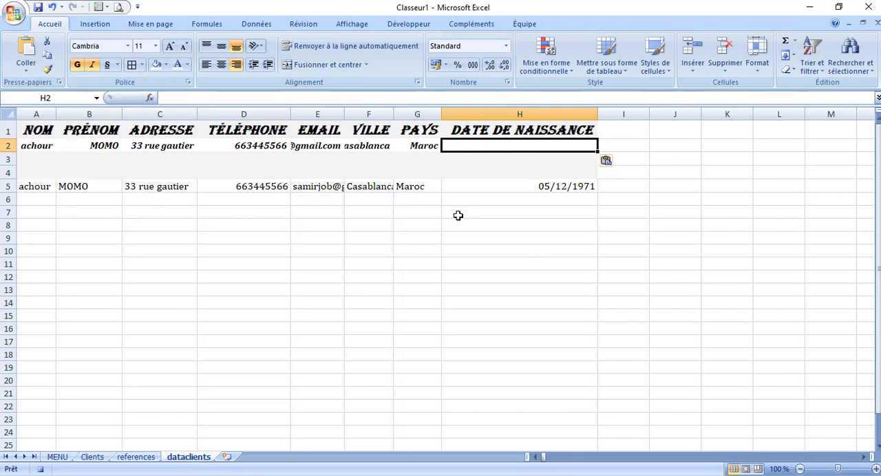
Apply the short date format to H2 of dataclients and end the macro recording on F7 of the Clients sheet
click(507, 46)
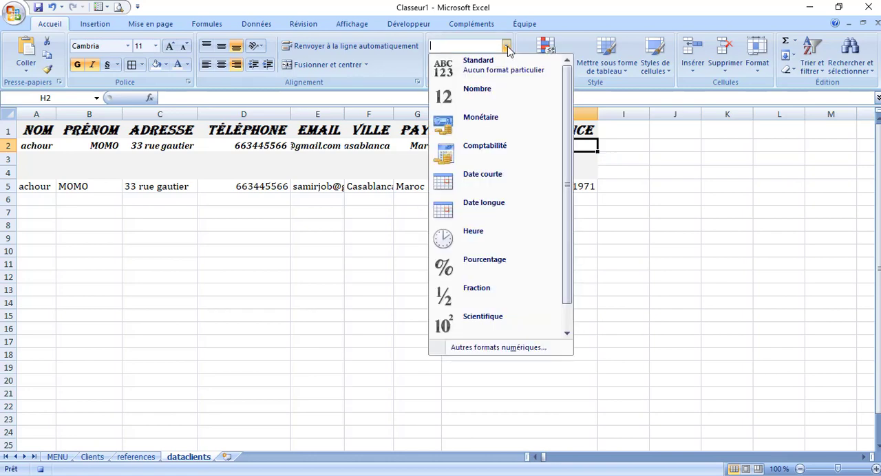
click(488, 182)
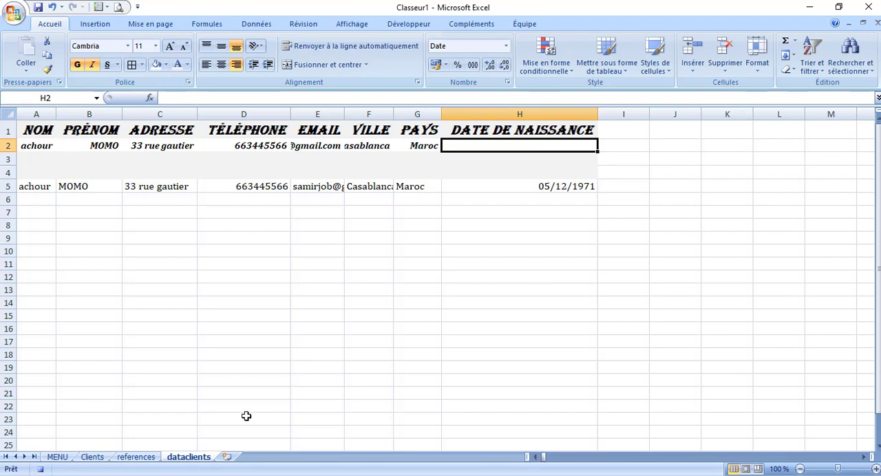
click(101, 459)
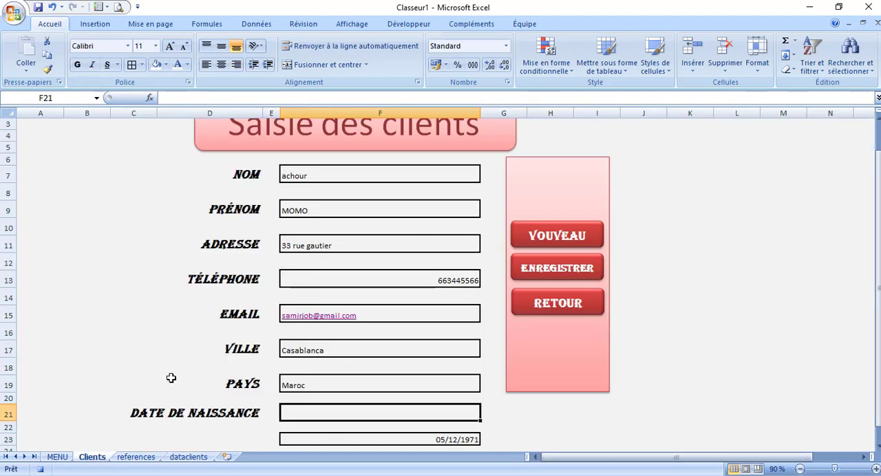
click(371, 179)
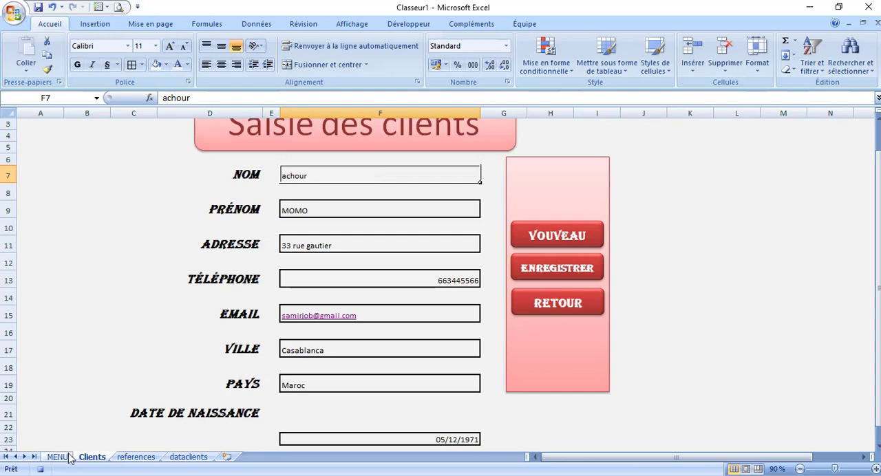
Move the birth date from F23 into the DATE DE NAISSANCE field F21 of the Clients sheet
click(326, 437)
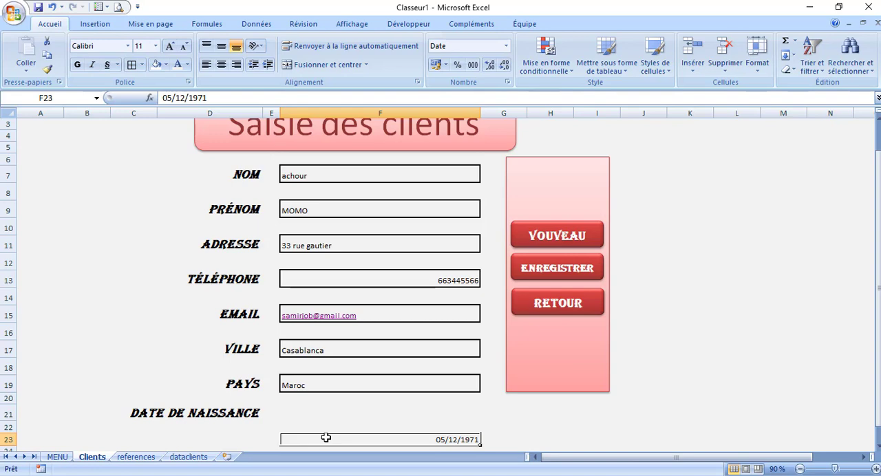
key(ctrl+c)
click(330, 418)
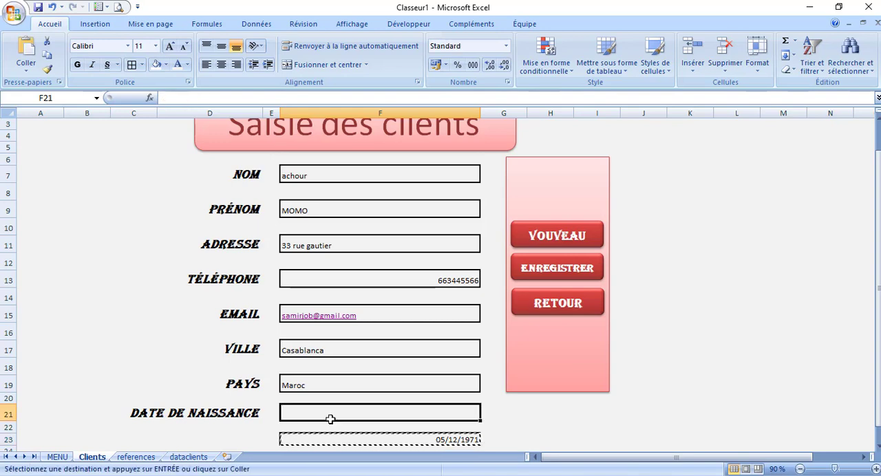
key(Return)
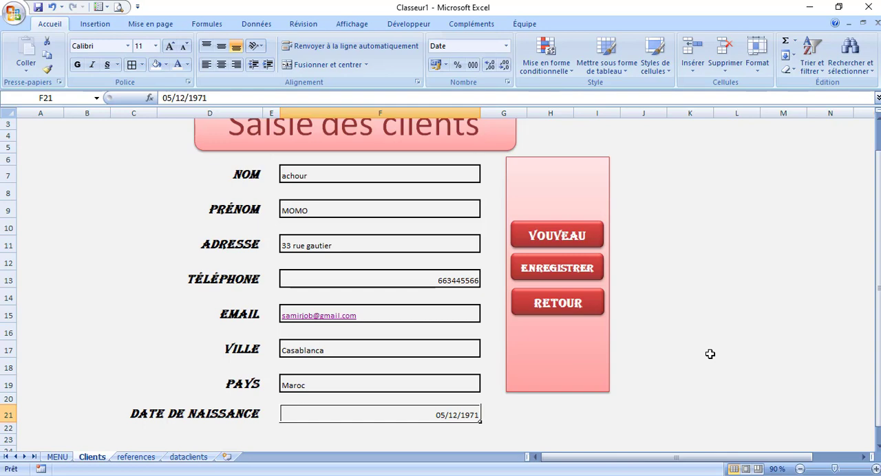
Assign the enregistrerclient macro to the ENREGISTRER button on the Clients sheet
right_click(539, 274)
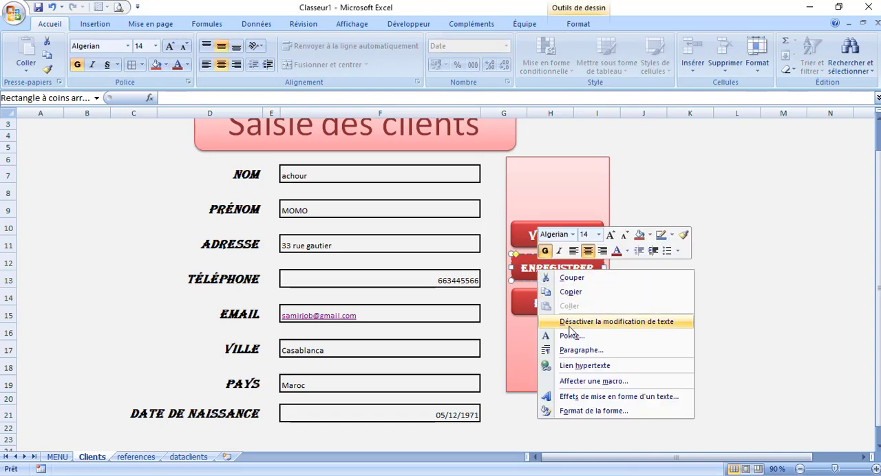
click(593, 381)
click(594, 108)
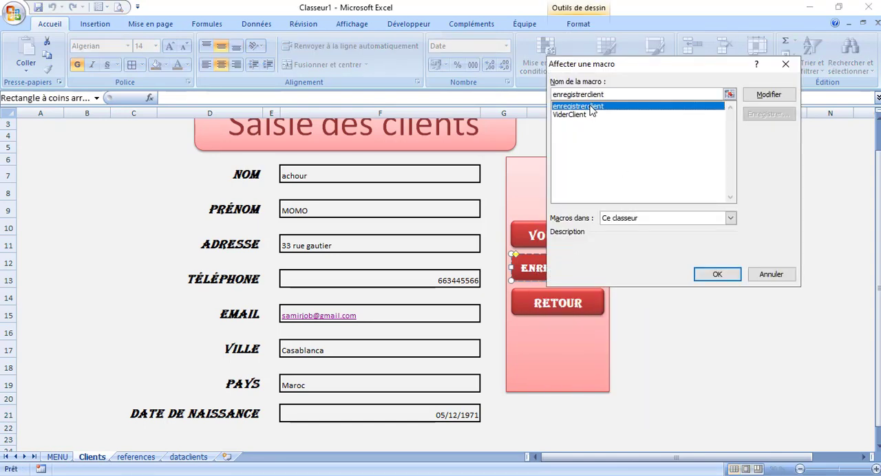
click(717, 275)
click(716, 277)
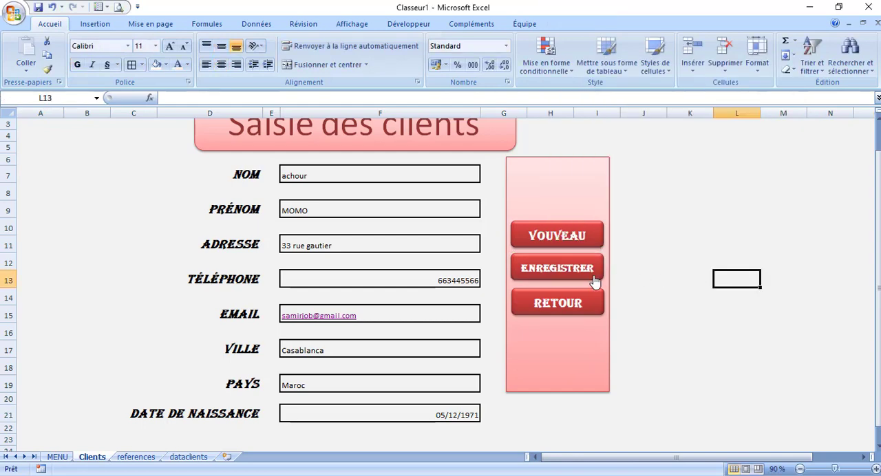
Delete rows 2 to 6 of the dataclients sheet, keeping only the header row
click(188, 457)
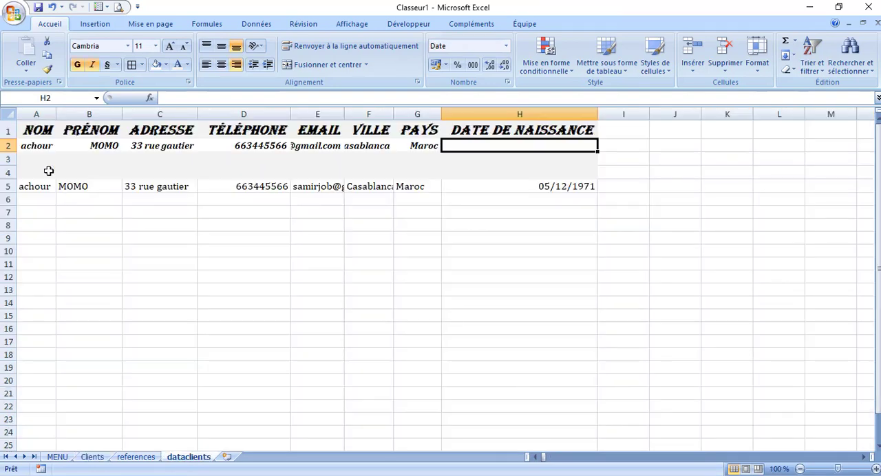
drag(5, 145, 6, 200)
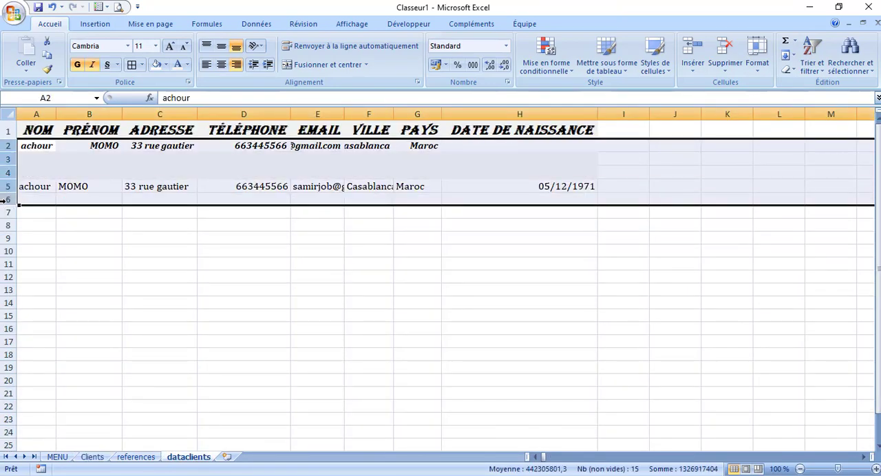
right_click(5, 199)
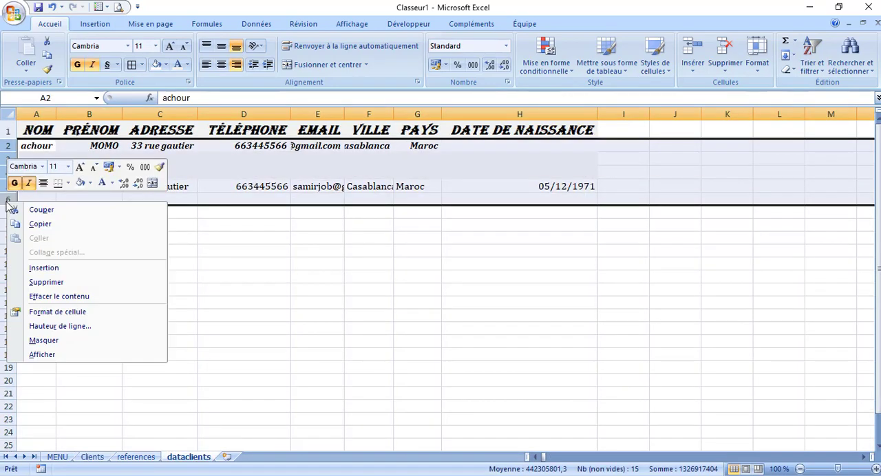
click(69, 282)
click(236, 244)
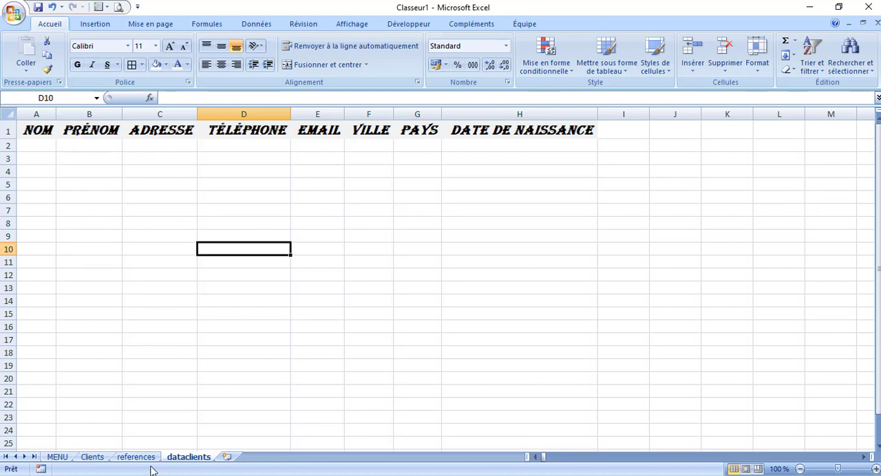
Save the current client with the ENREGISTRER button, closing the Courrier window, and check the record in dataclients
click(93, 457)
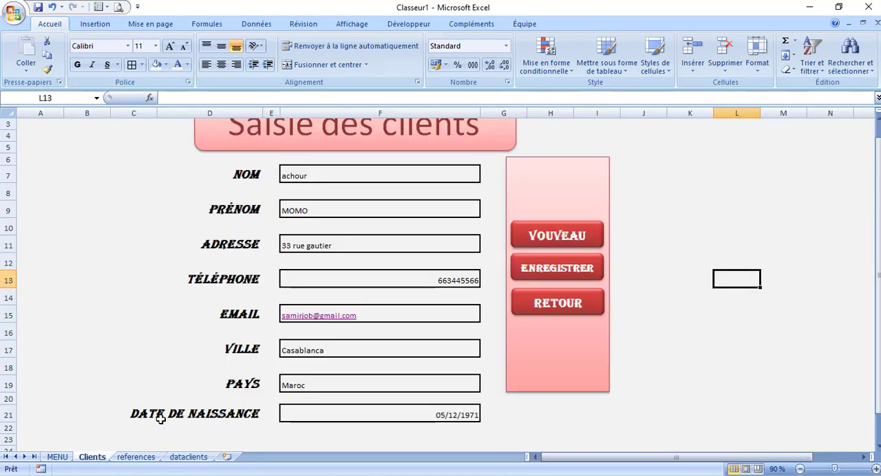
click(549, 273)
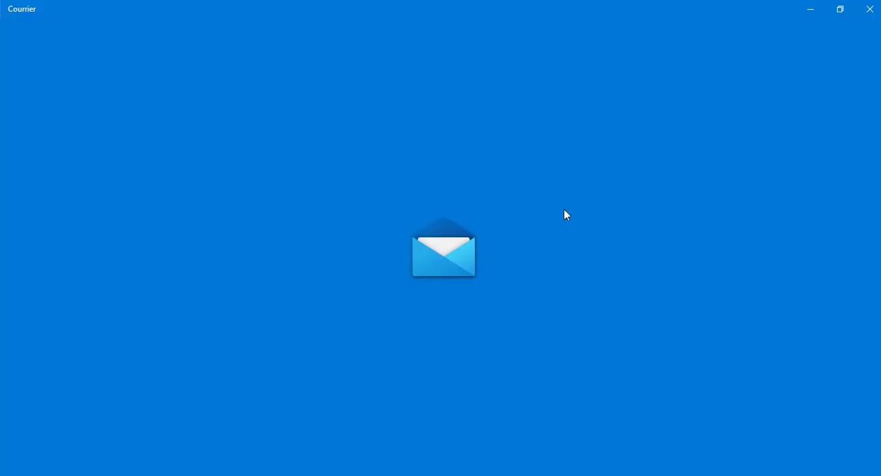
click(870, 8)
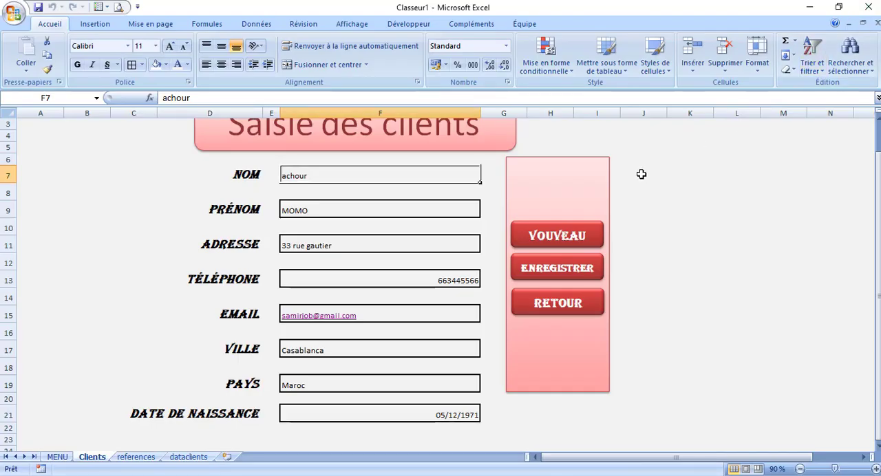
click(190, 459)
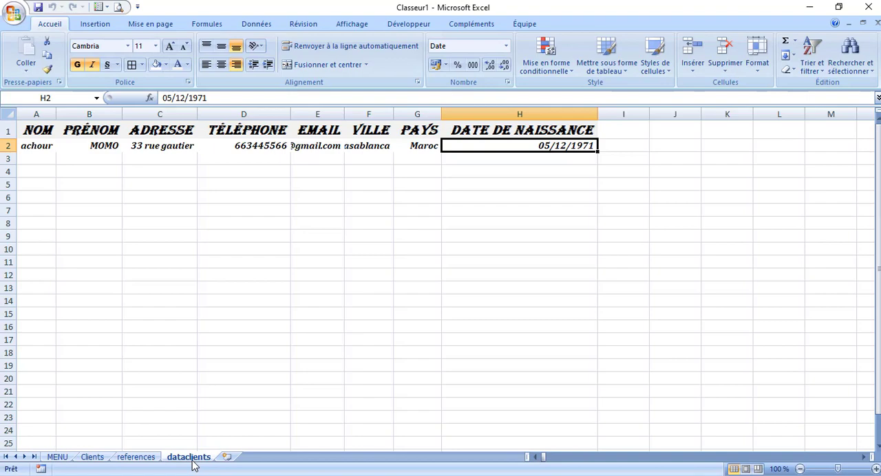
Run ENREGISTRER a second time on the same client, closing Courrier again, and check the rows in dataclients
click(100, 460)
click(539, 269)
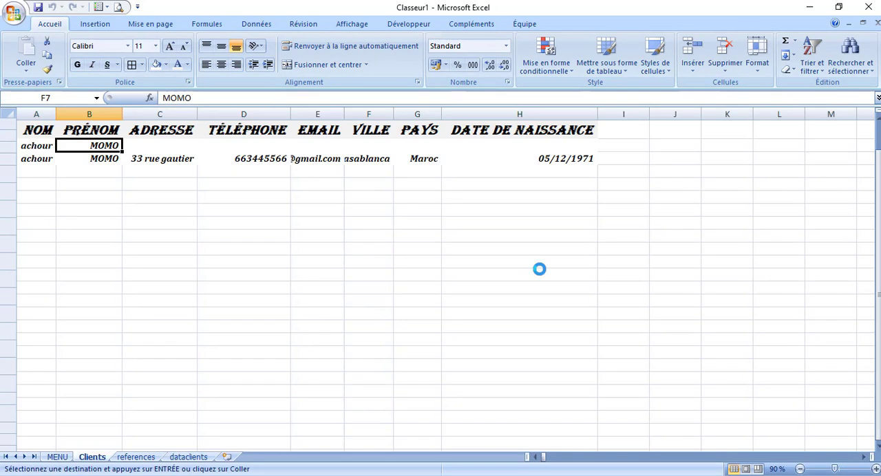
click(869, 9)
click(189, 458)
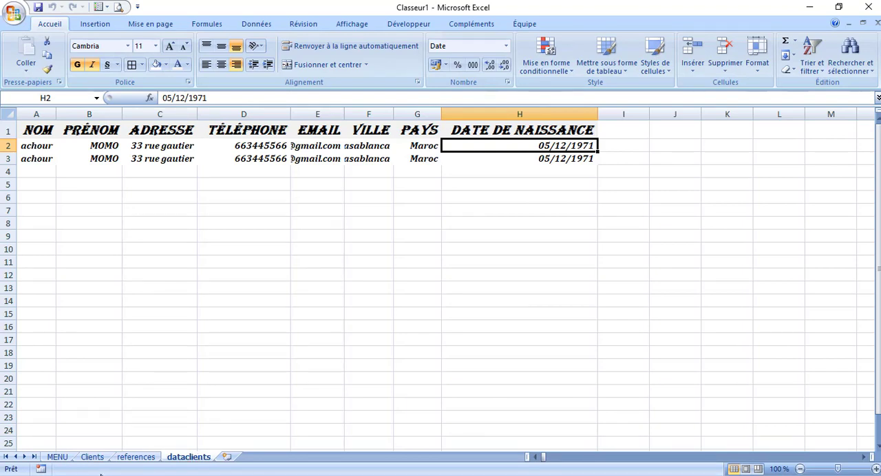
Set every cell of the Clients sheet to locked (Verrouillée) in the cell protection format
click(94, 458)
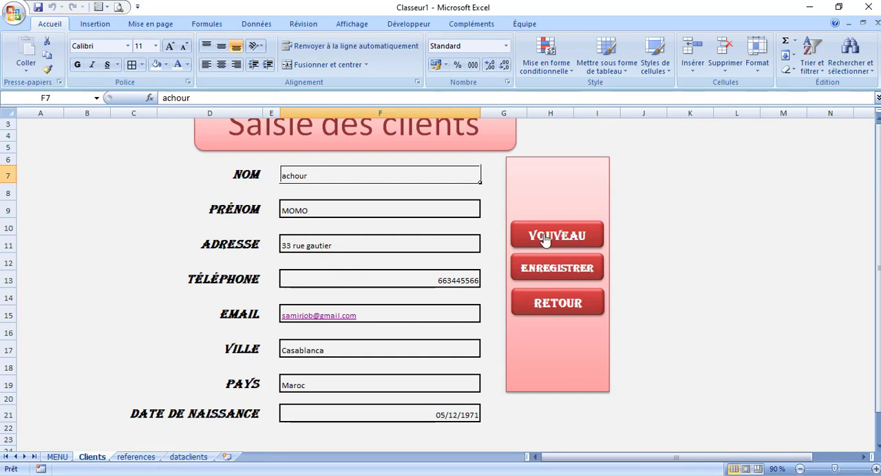
click(706, 213)
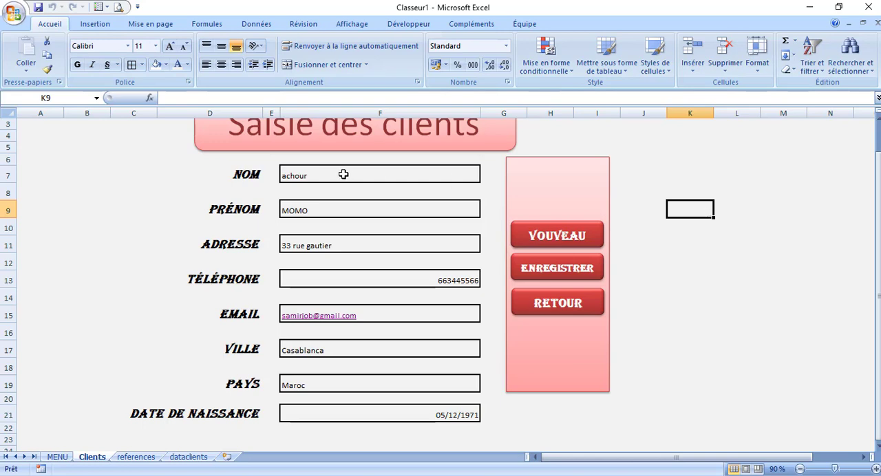
click(8, 113)
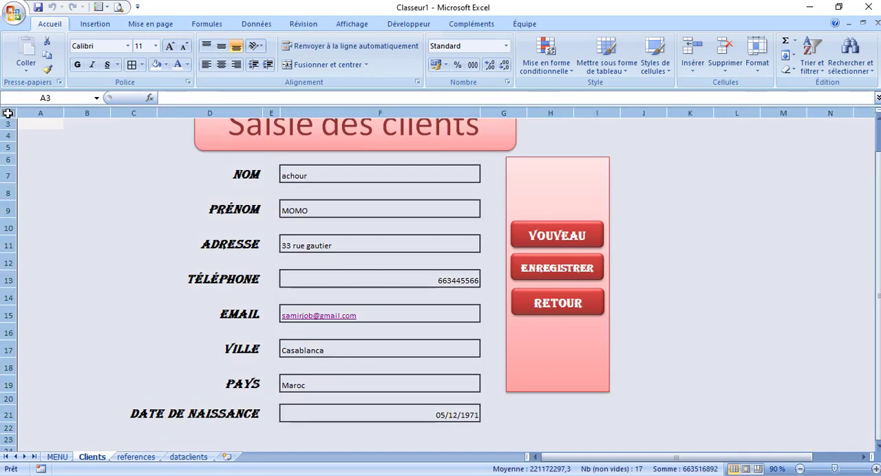
right_click(81, 156)
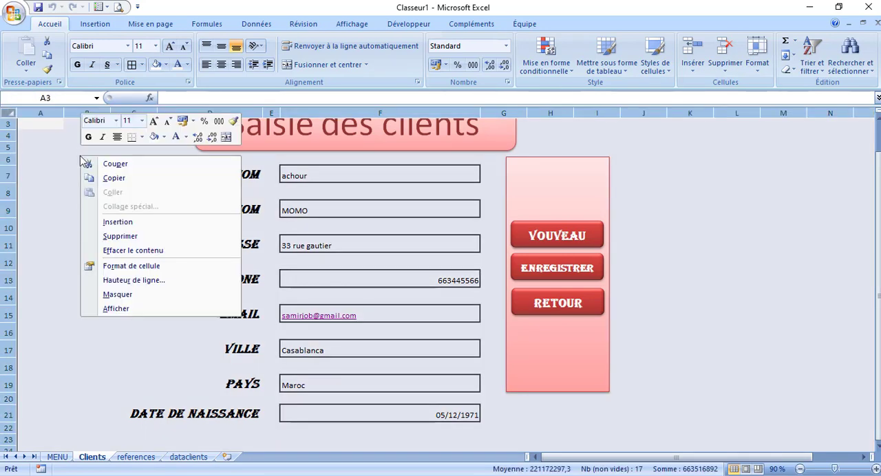
click(157, 267)
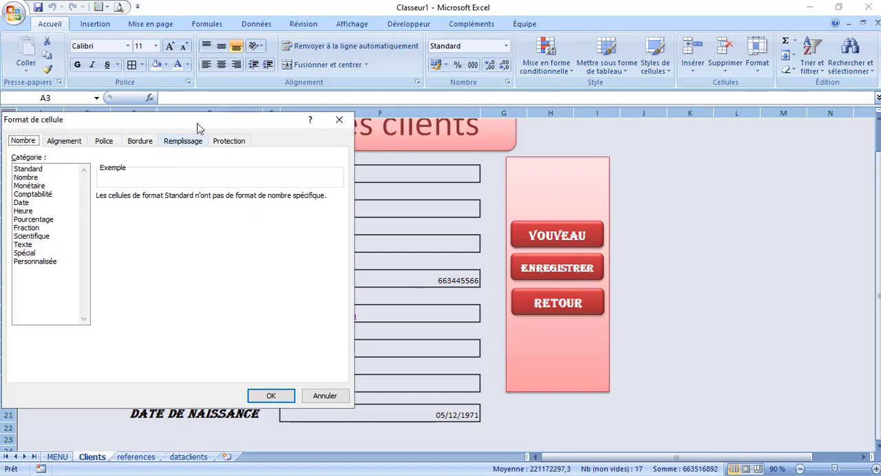
drag(199, 124, 401, 74)
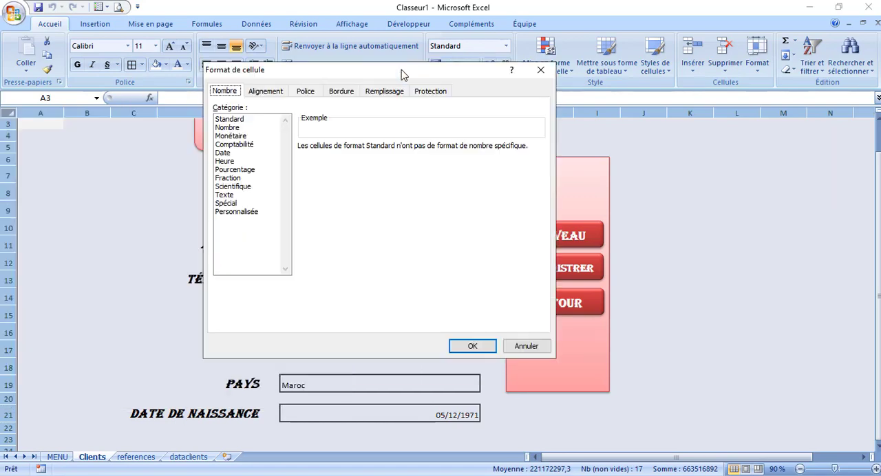
click(432, 94)
click(217, 109)
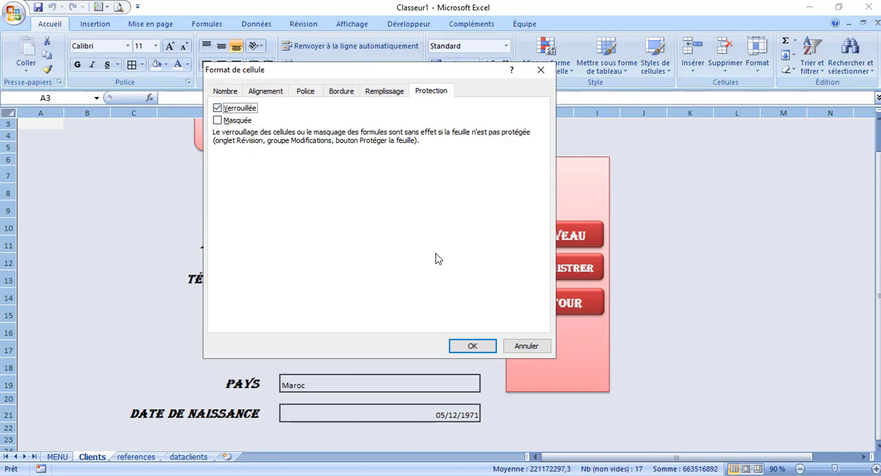
click(472, 347)
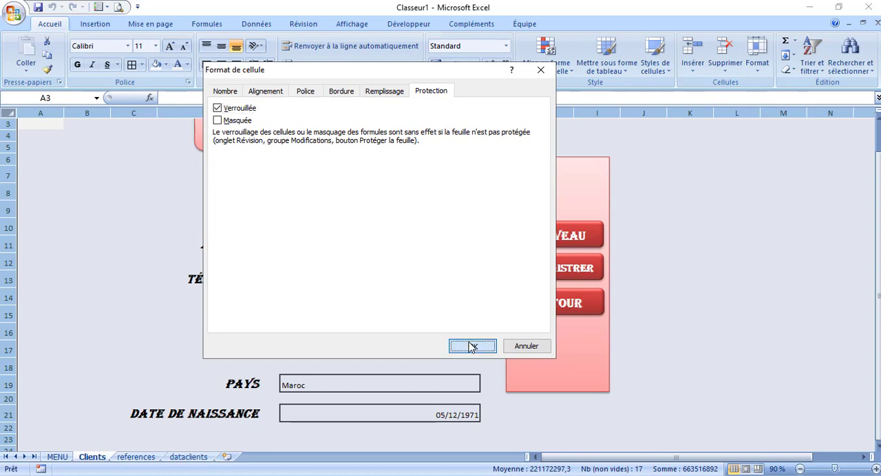
click(392, 290)
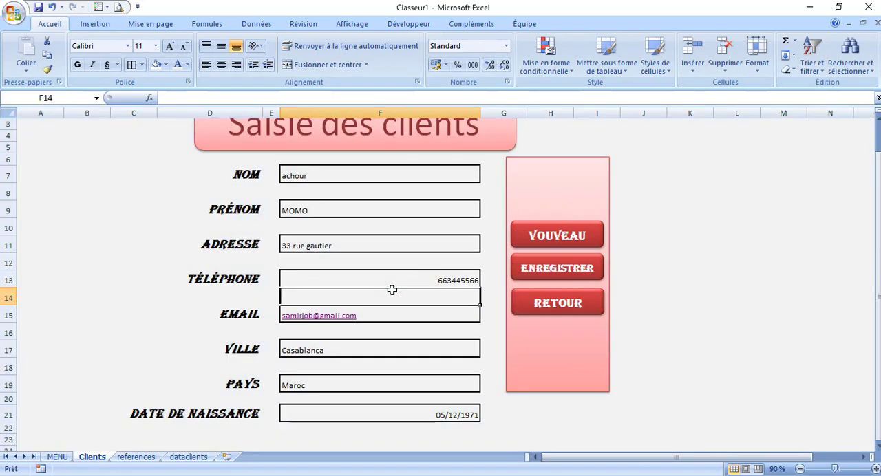
Unlock the eight client entry cells, from NOM to DATE DE NAISSANCE, by turning off Verrouillée for them
click(358, 177)
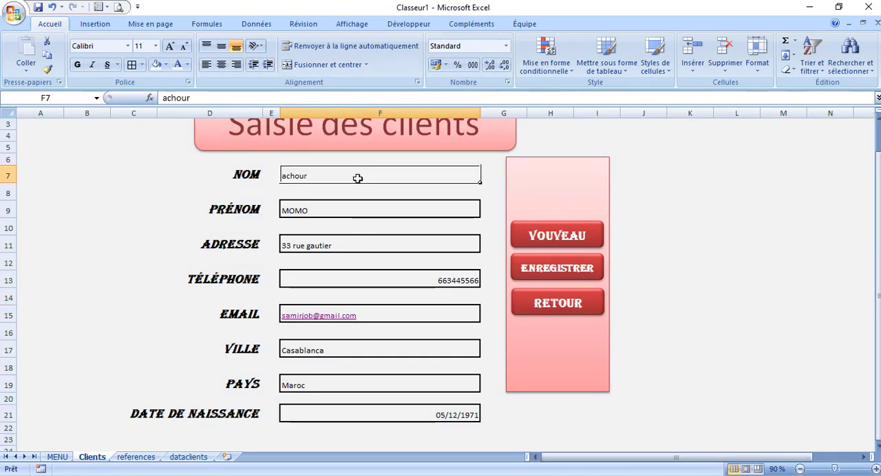
ctrl+click(343, 204)
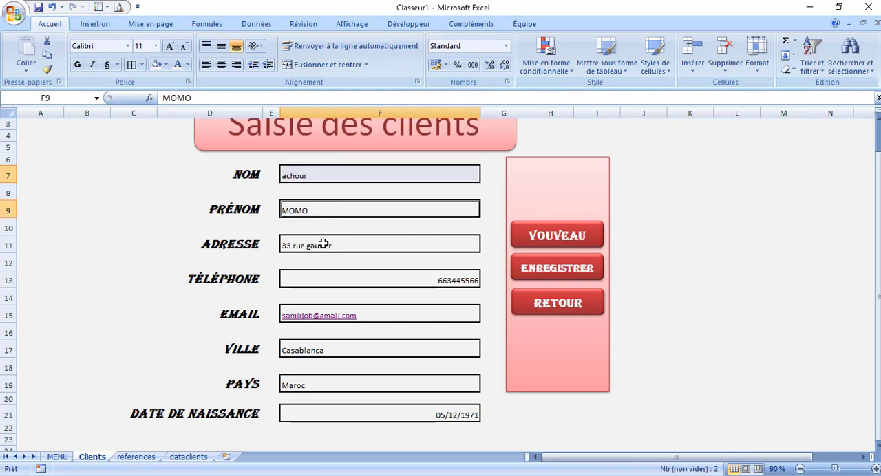
ctrl+click(322, 245)
ctrl+click(311, 282)
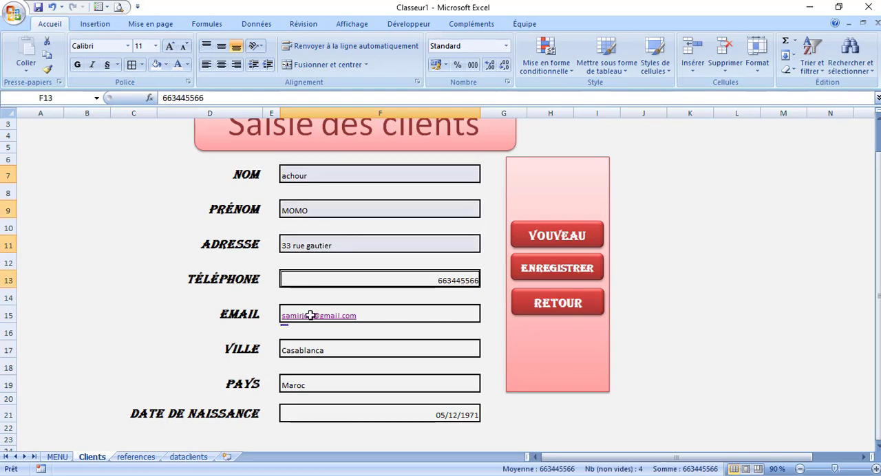
ctrl+click(408, 318)
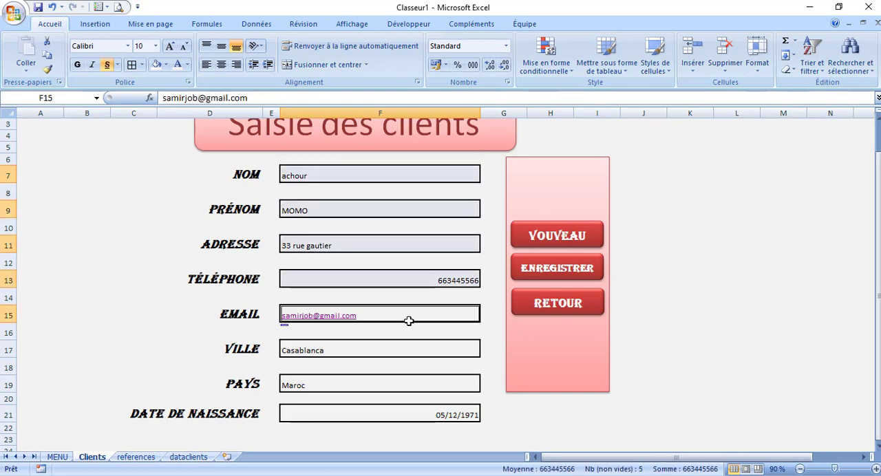
ctrl+click(389, 350)
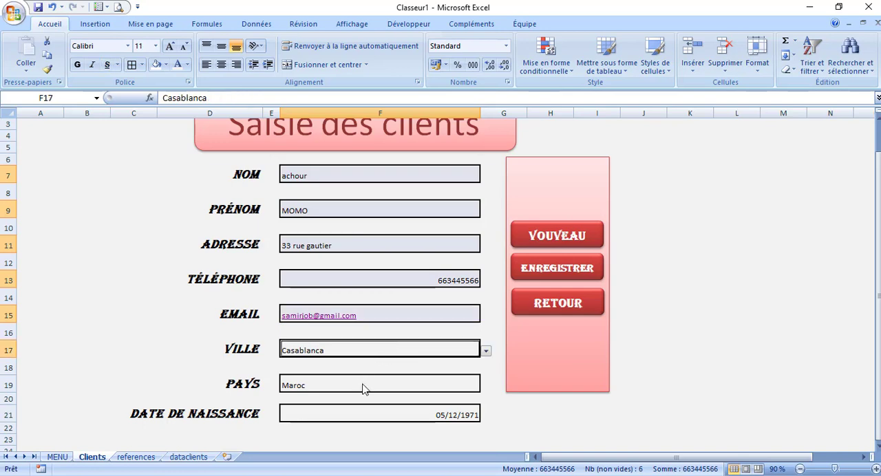
ctrl+click(363, 387)
ctrl+click(361, 414)
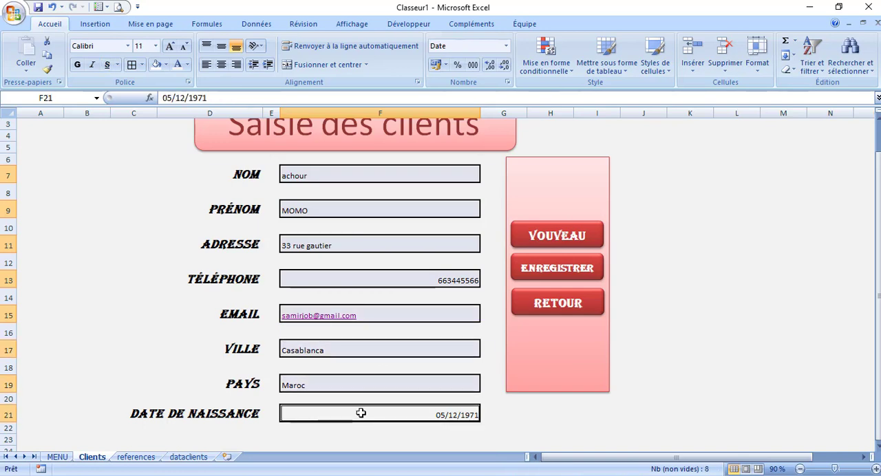
right_click(362, 415)
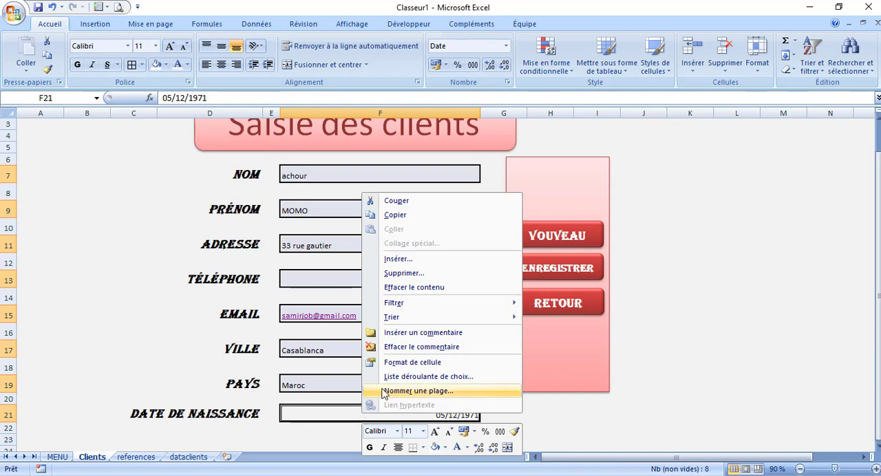
click(364, 362)
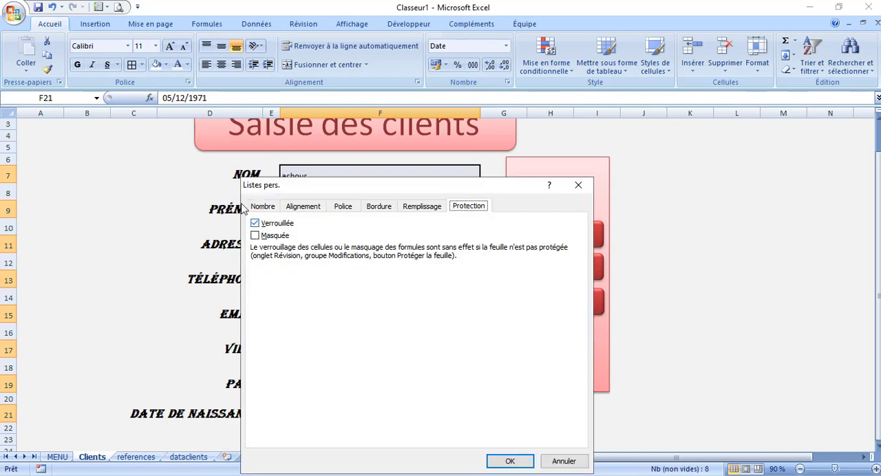
click(255, 224)
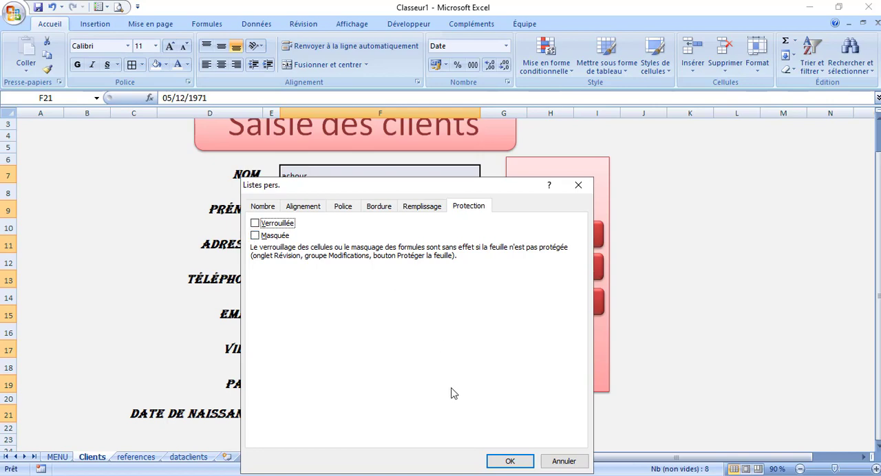
click(510, 461)
click(669, 297)
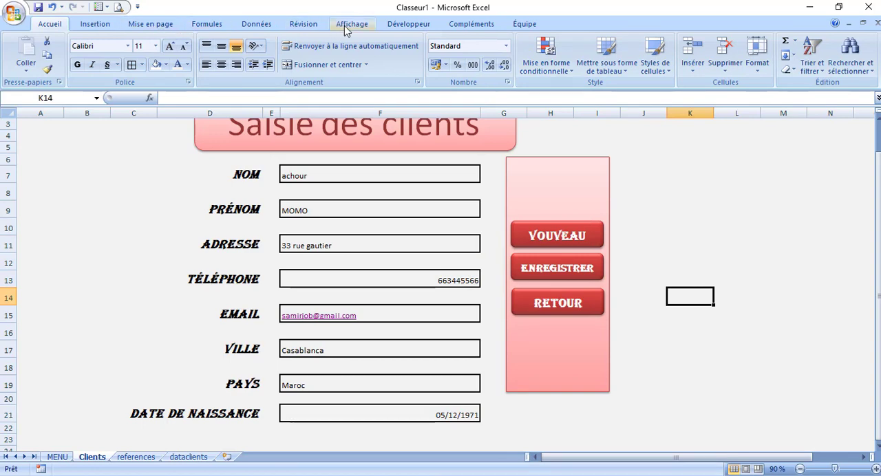
Protect the Clients sheet with a password, entered and confirmed, and disallow selecting locked cells
click(300, 27)
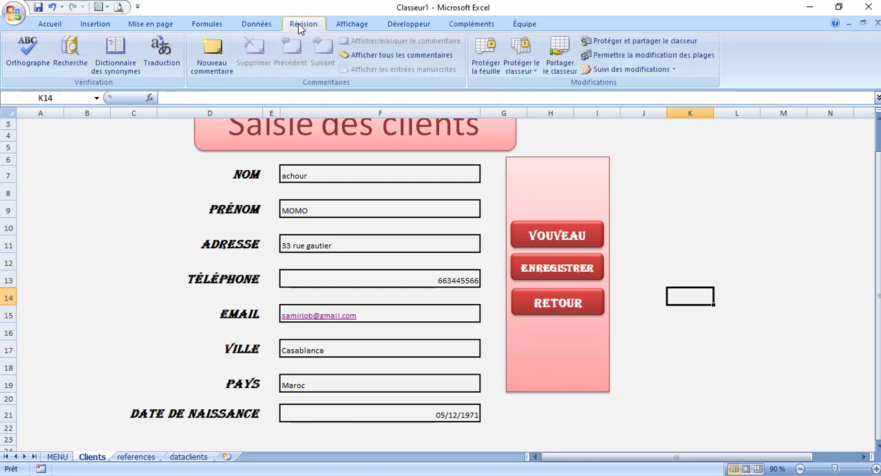
click(485, 54)
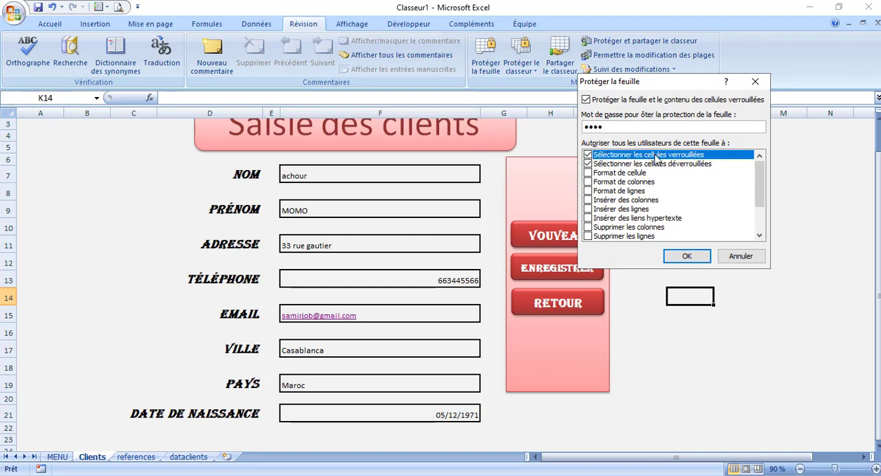
click(588, 155)
click(684, 258)
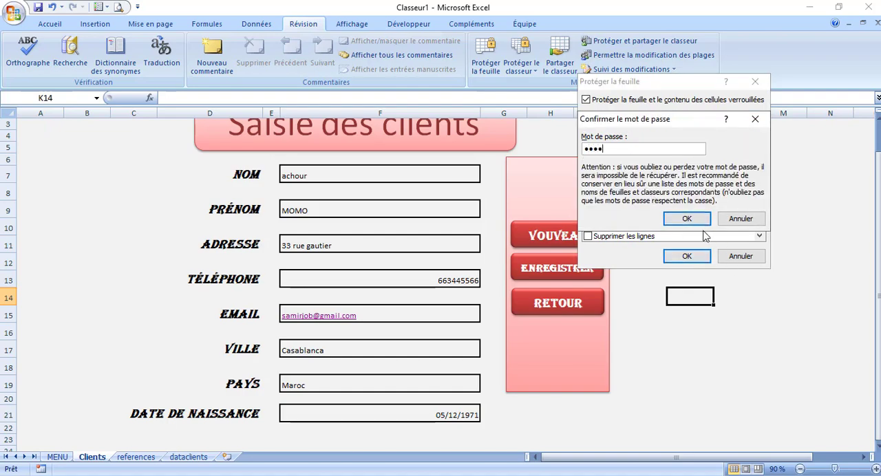
click(687, 218)
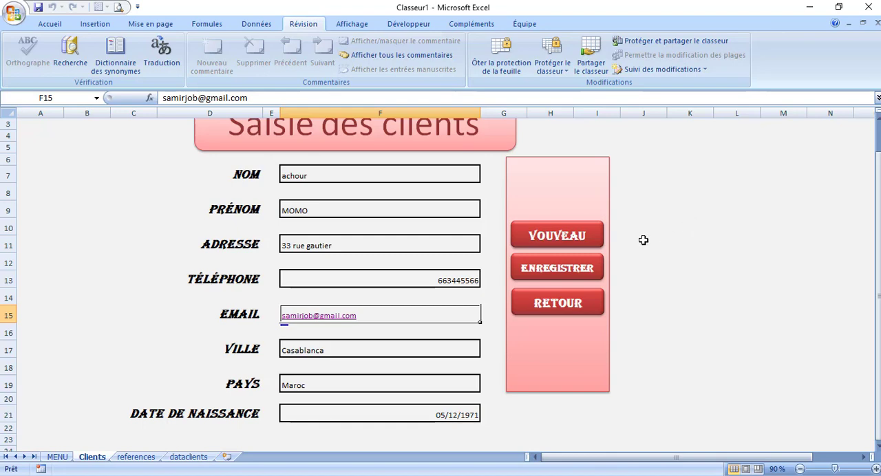
Test selecting and editing the NOM, PRÉNOM, ADRESSE and TÉLÉPHONE entry cells on the protected Clients sheet
click(360, 242)
click(364, 204)
click(359, 177)
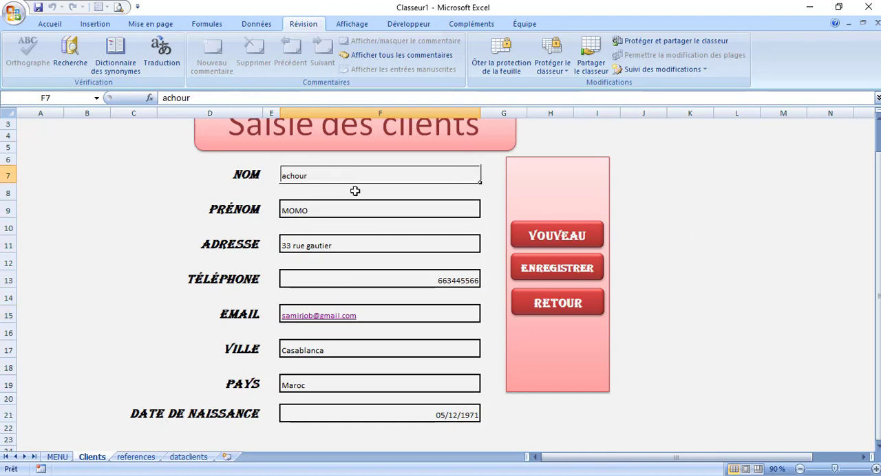
click(334, 245)
click(325, 270)
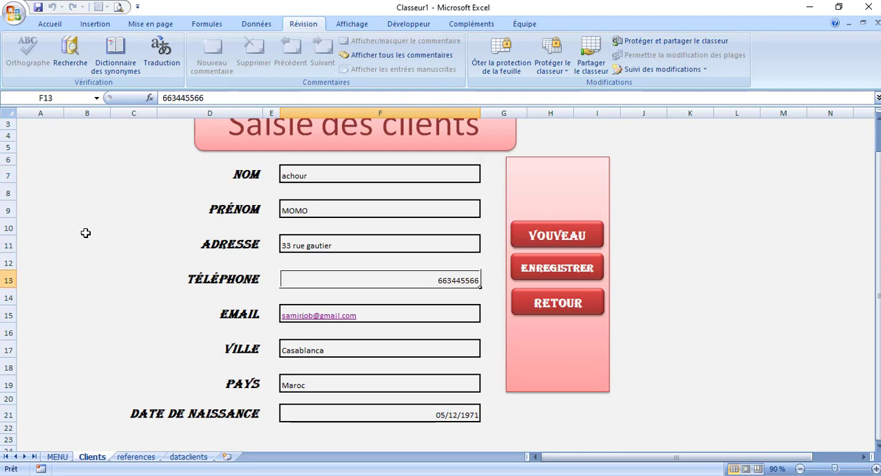
key(F2)
key(Escape)
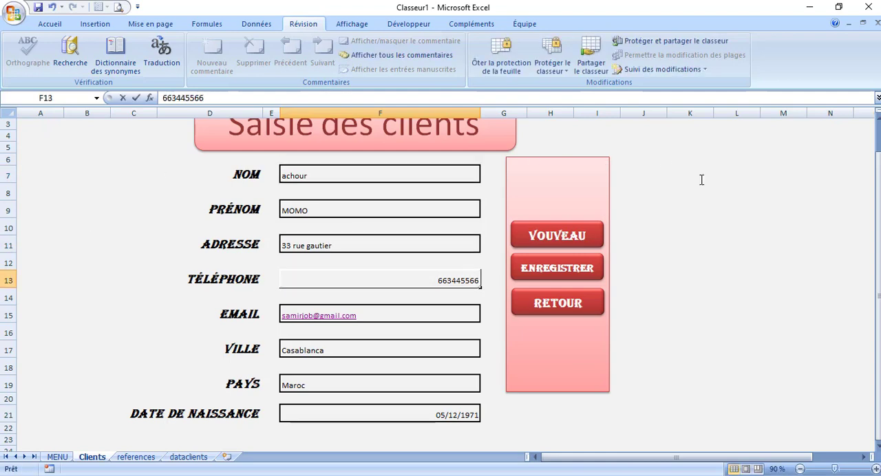
Save the client with the ENREGISTRER button on the protected sheet, close Courrier, and check the rows in dataclients
click(556, 268)
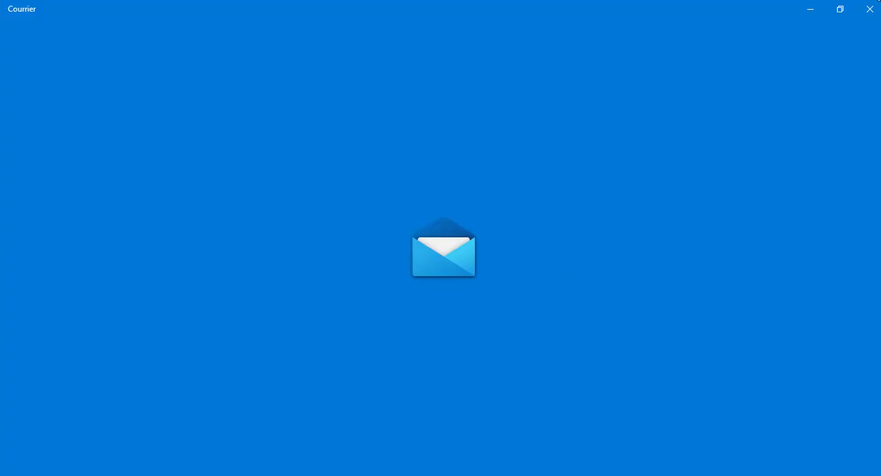
click(870, 10)
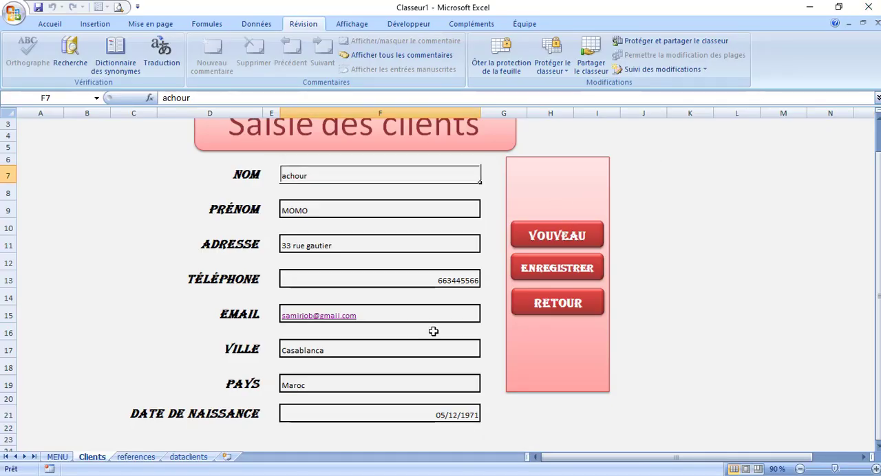
click(188, 457)
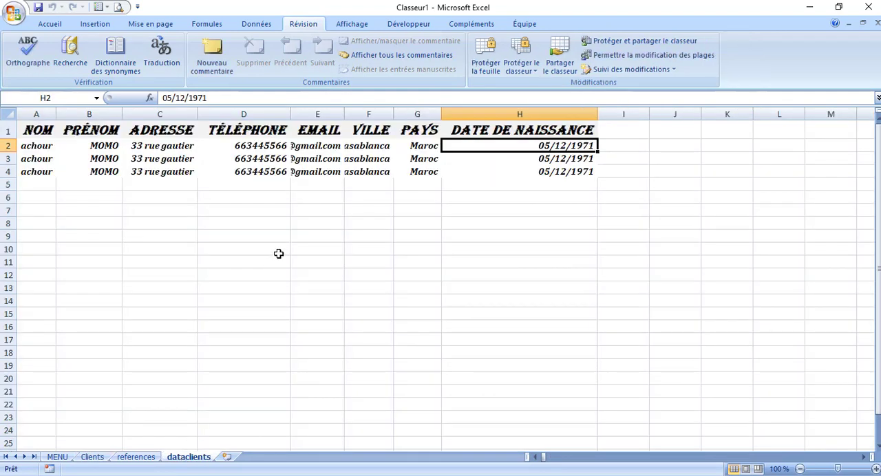
Fill the whole MENU sheet with a light orange background colour
click(57, 458)
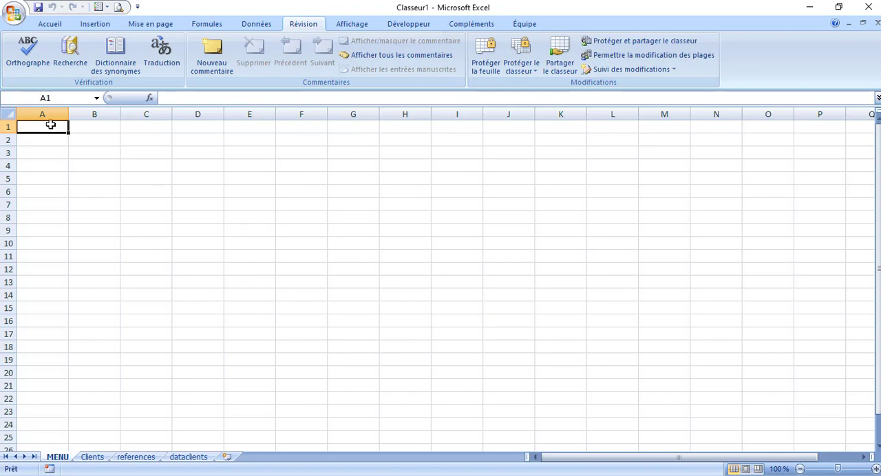
click(9, 113)
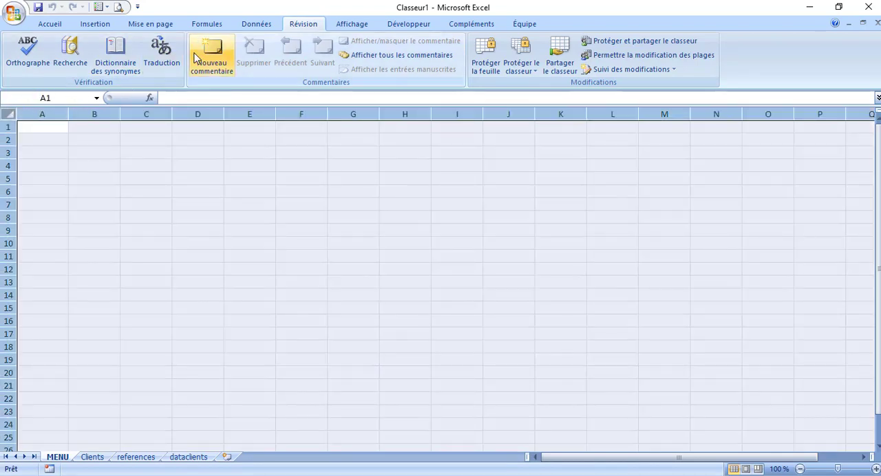
click(49, 24)
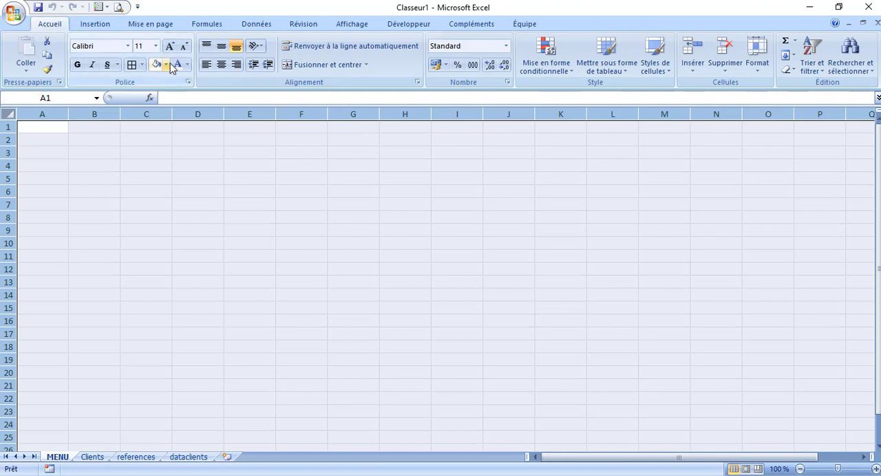
click(167, 64)
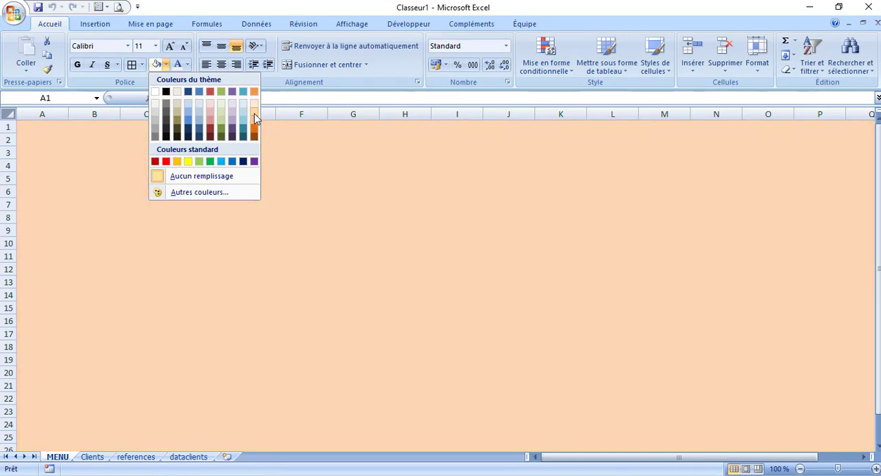
click(254, 114)
click(321, 180)
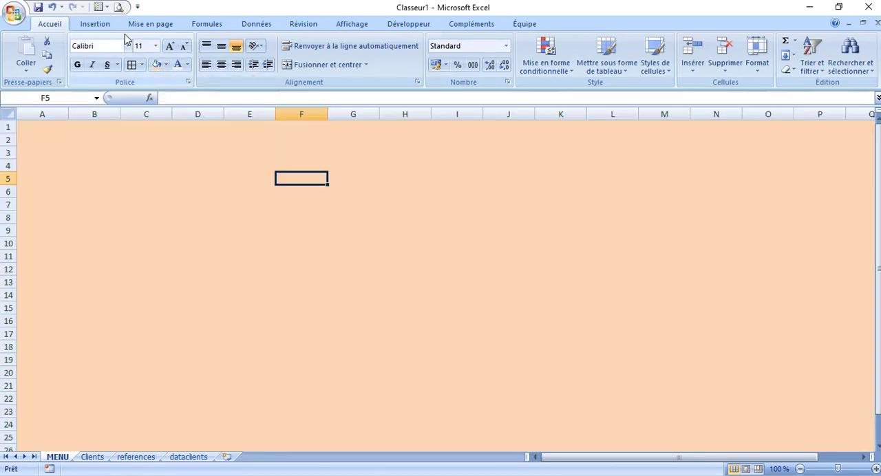
Draw a rectangle with one rounded corner, about 2.62 cm high and 7.46 cm wide, across A1:D6 of the MENU sheet
click(103, 27)
click(160, 54)
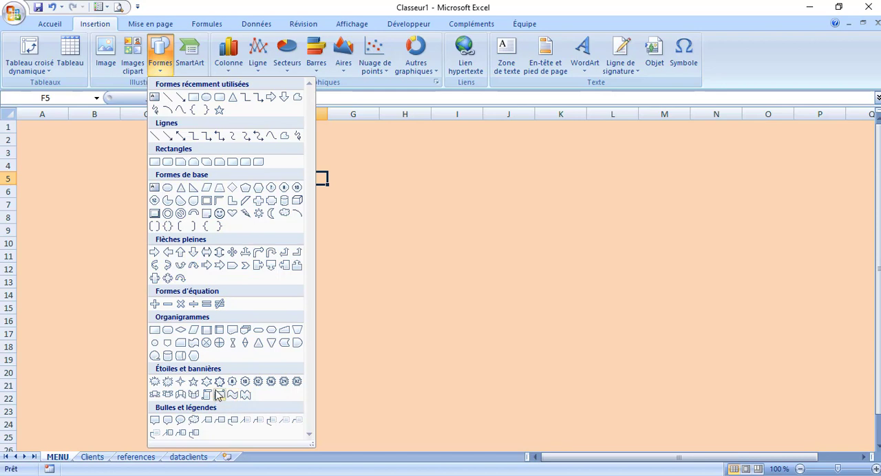
click(233, 163)
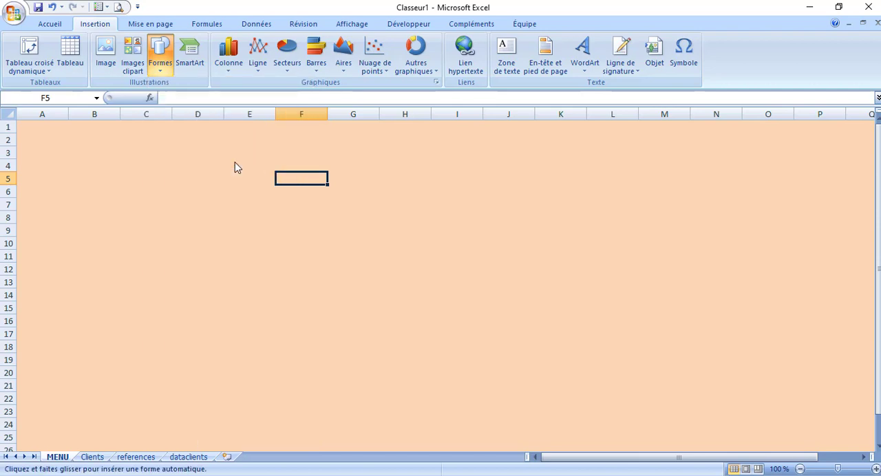
mouse_move(22, 127)
mouse_down()
mouse_move(106, 183)
mouse_move(193, 169)
mouse_move(204, 190)
mouse_up()
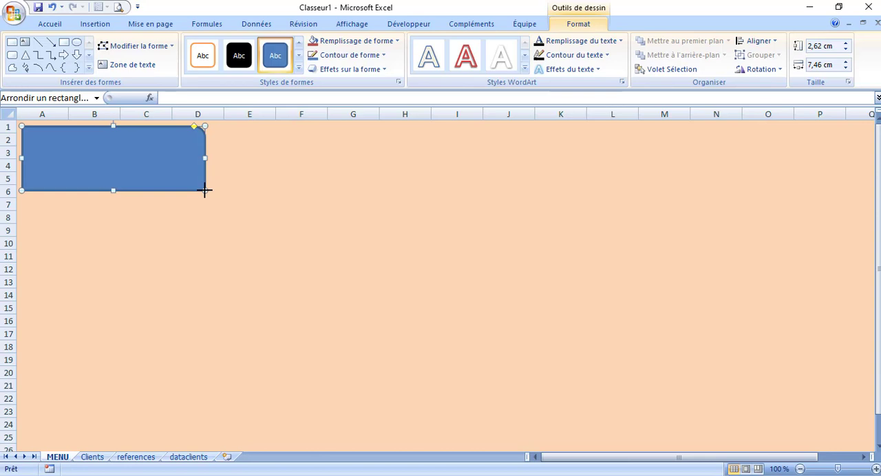
click(277, 178)
Apply the glossy bevelled red shape style to the rectangle on the MENU sheet
click(158, 161)
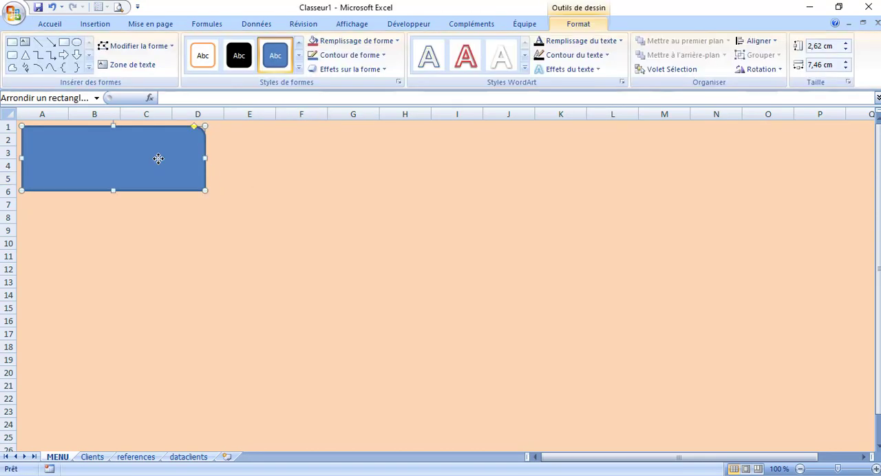
click(299, 67)
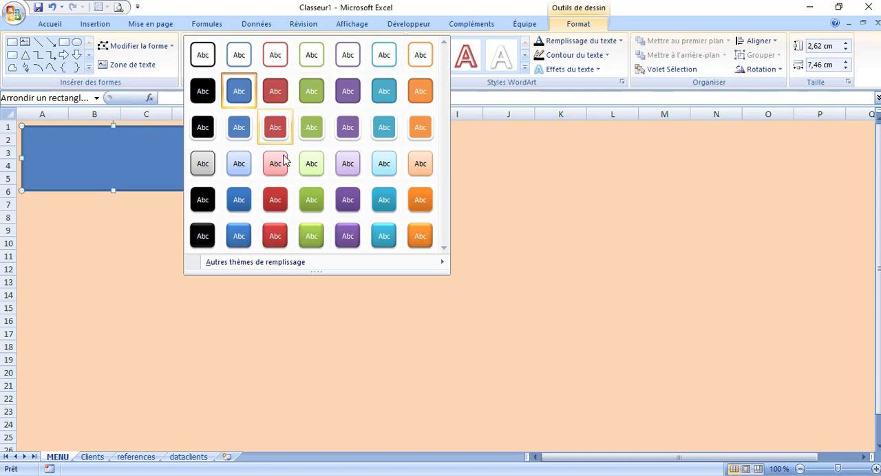
click(274, 234)
Add the text "Saisie des clients" inside the red rectangle
right_click(88, 148)
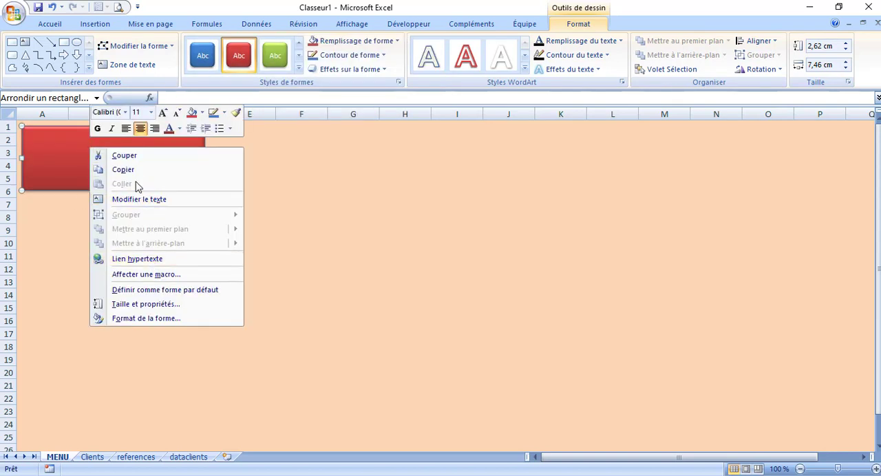
click(146, 199)
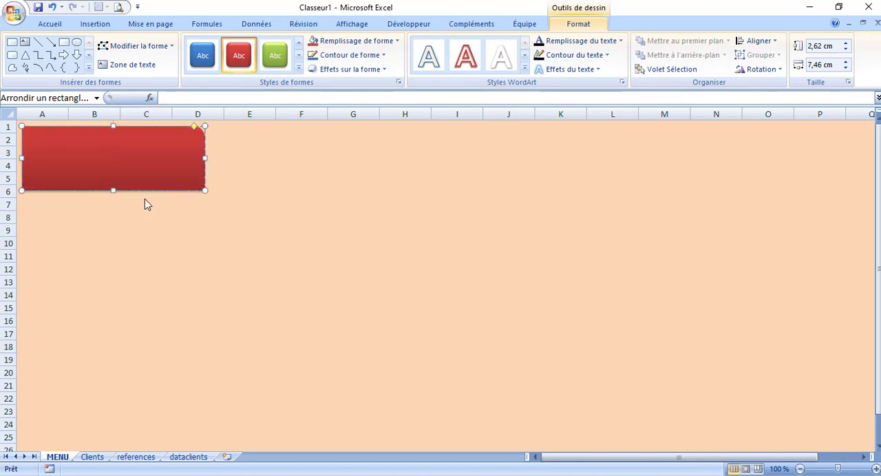
text(Saisie des clients)
click(173, 218)
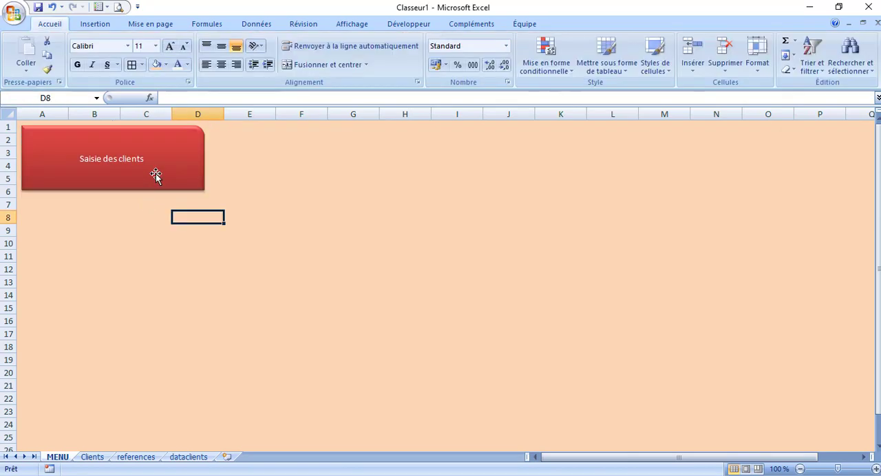
Enlarge the "Saisie des clients" button text to font size 28
click(149, 170)
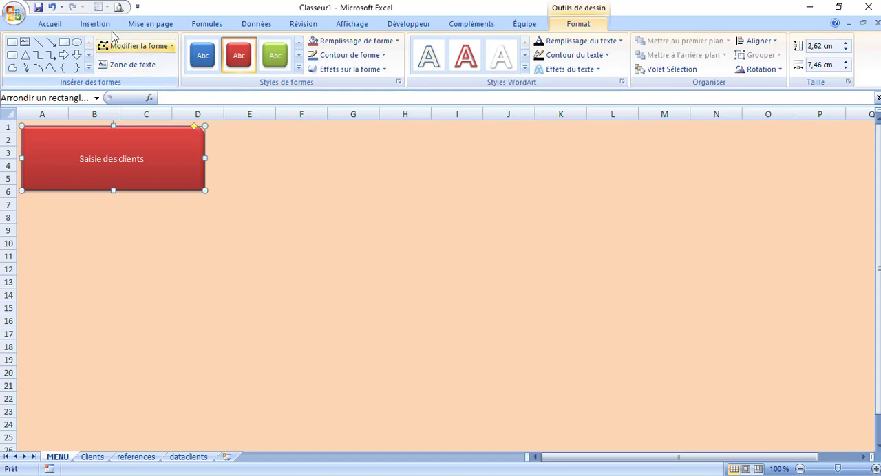
click(53, 26)
click(170, 47)
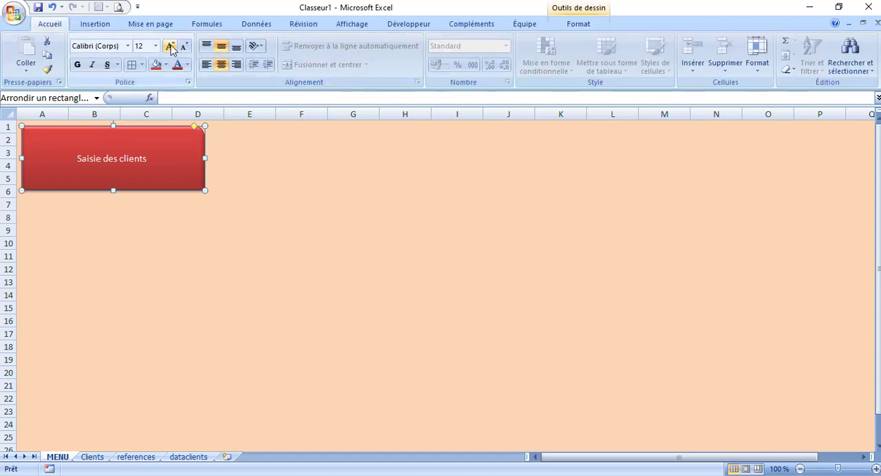
click(170, 47)
click(170, 47)
click(170, 47)
click(170, 46)
click(170, 46)
click(170, 47)
click(380, 217)
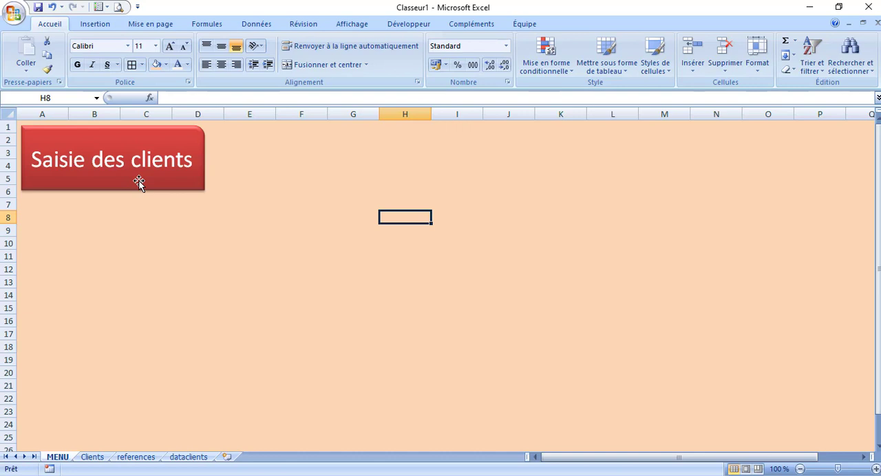
Hyperlink the "Saisie des clients" shape to cell A1 of the Clients sheet in this document, and follow the link
right_click(139, 181)
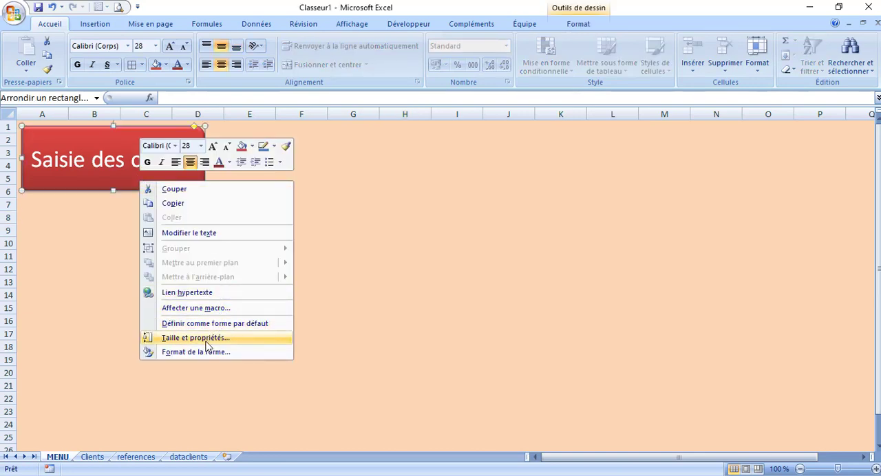
click(191, 296)
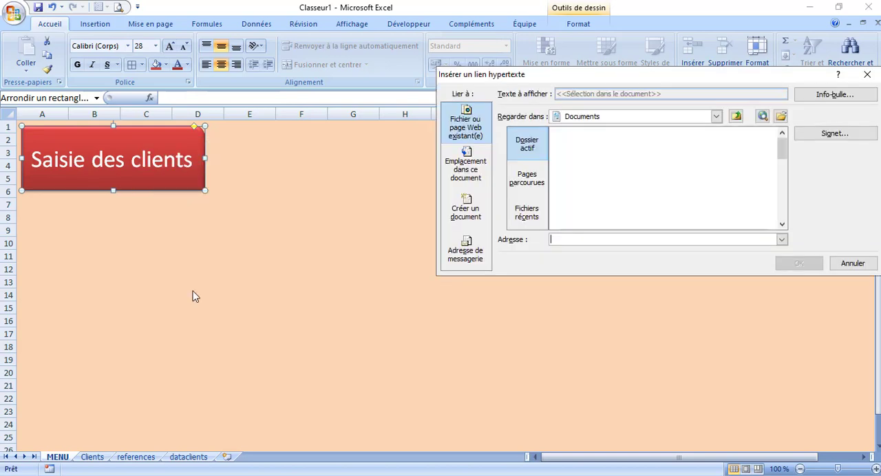
click(467, 168)
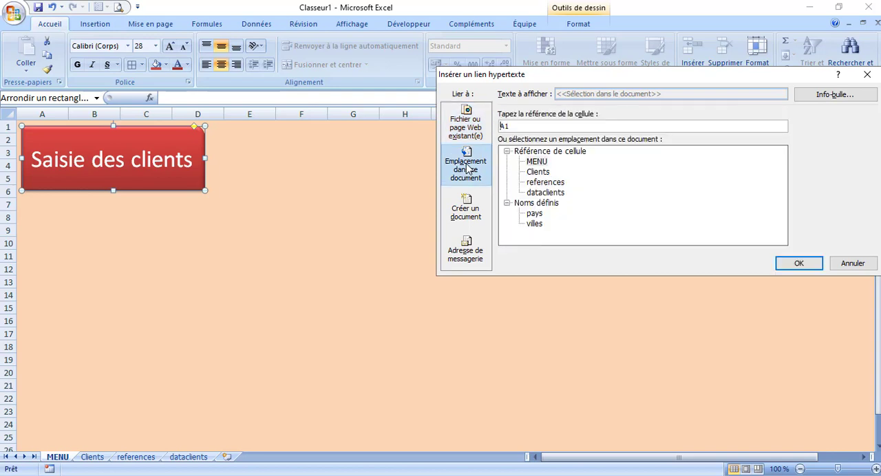
click(540, 172)
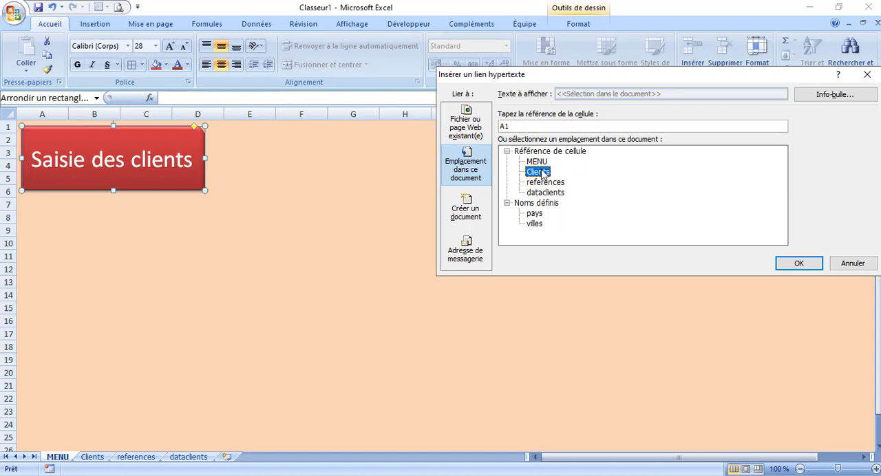
click(798, 266)
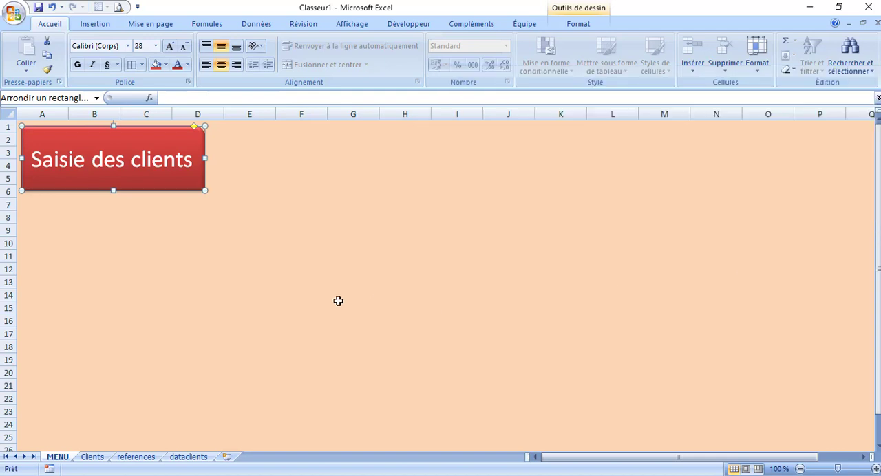
click(298, 302)
click(122, 163)
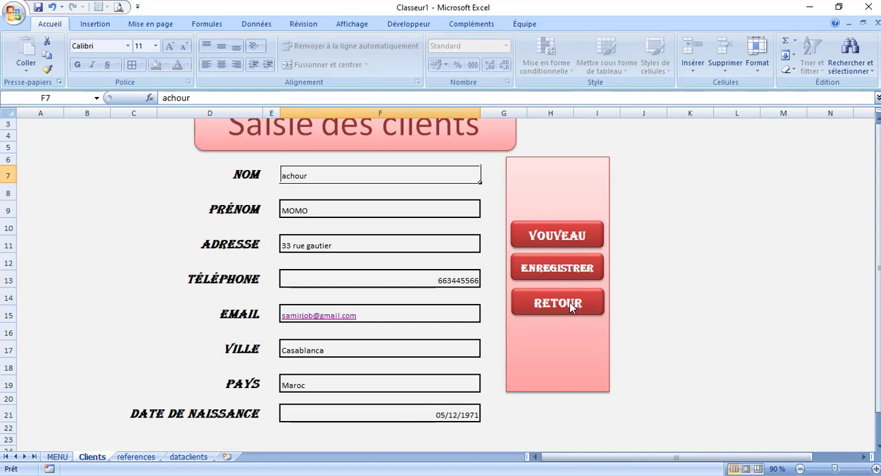
Remove the protection from the Clients sheet by entering the sheet password
click(305, 24)
click(495, 55)
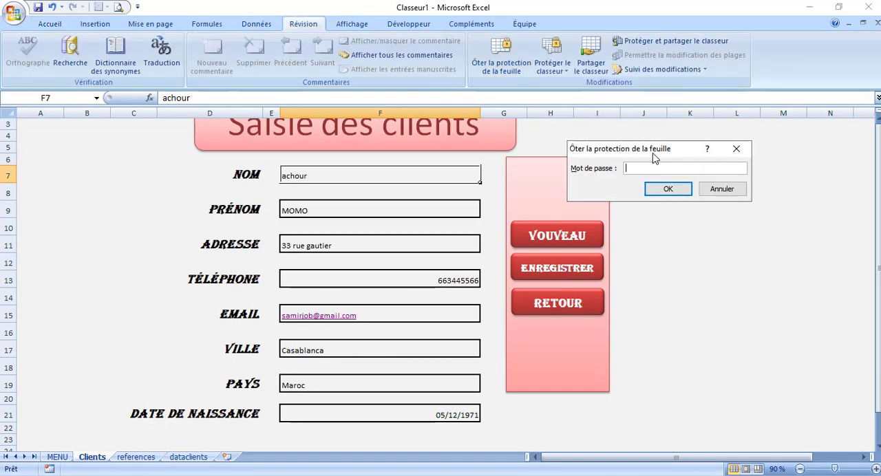
text(●●●●)
key(Return)
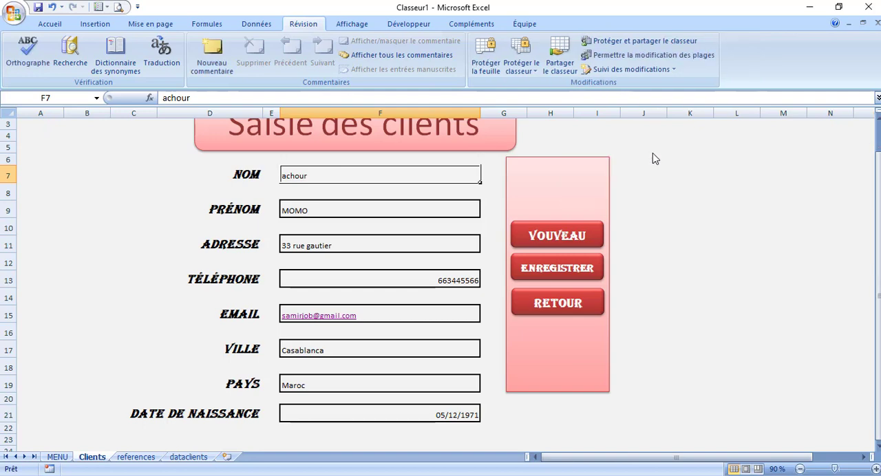
Hyperlink the RETOUR button on the Clients sheet to cell A1 of the MENU sheet in this document
click(580, 308)
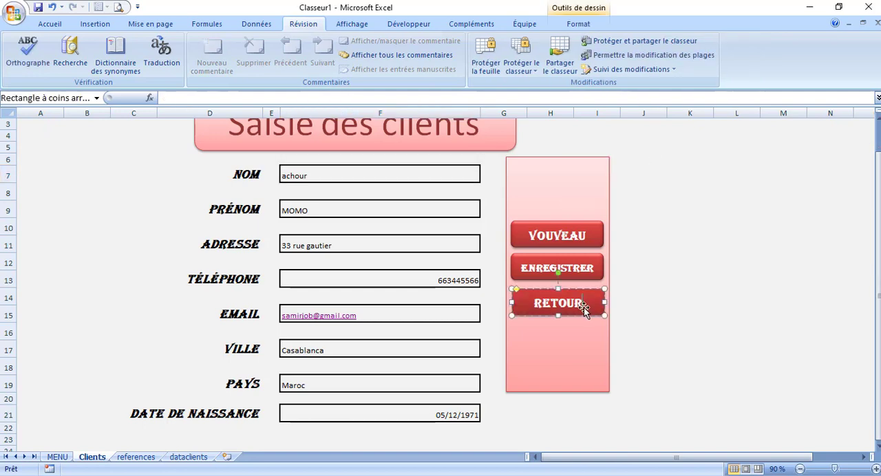
right_click(587, 310)
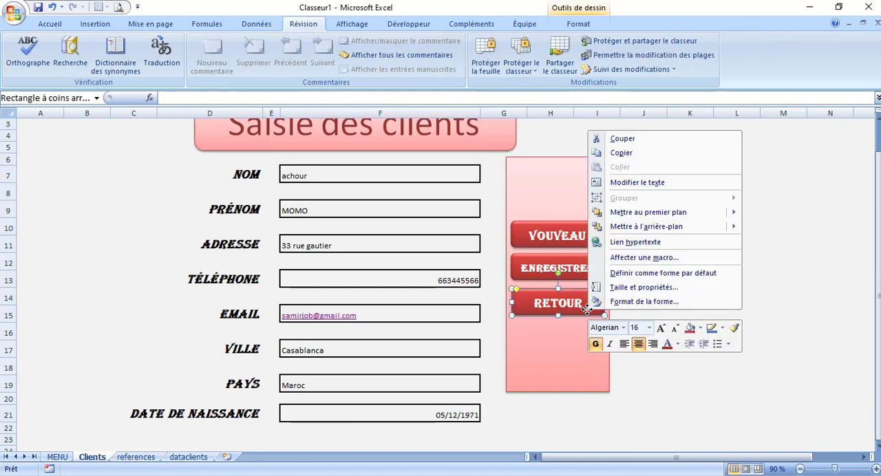
click(628, 246)
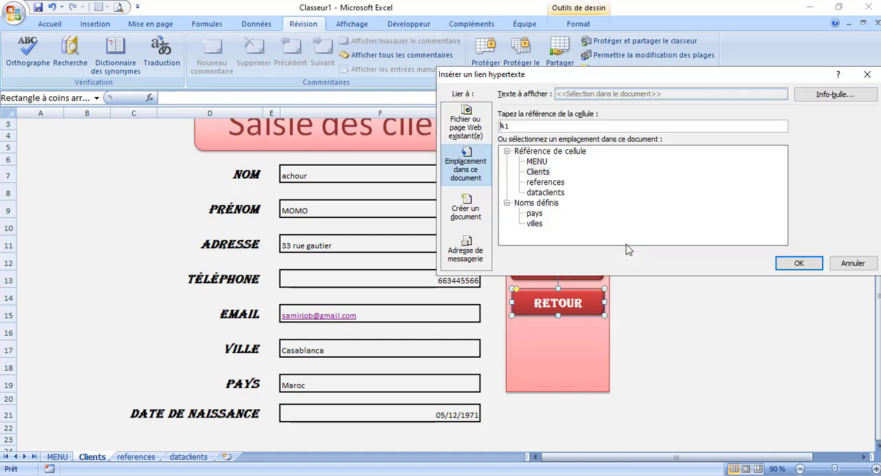
click(538, 162)
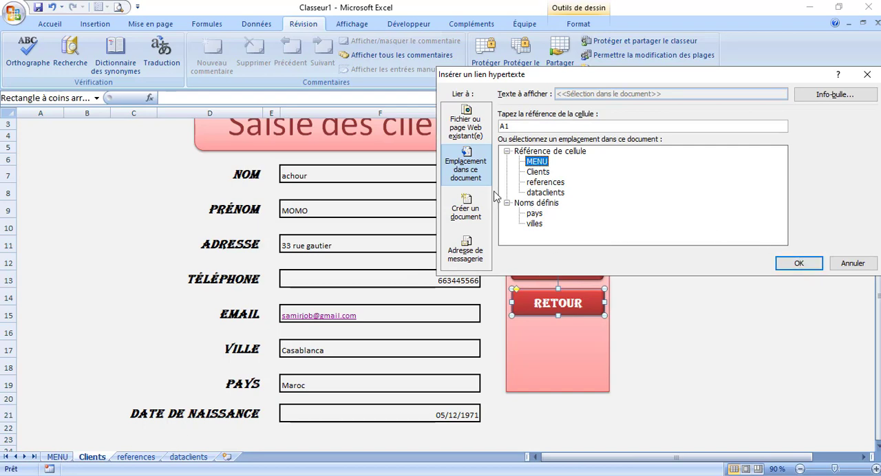
click(785, 264)
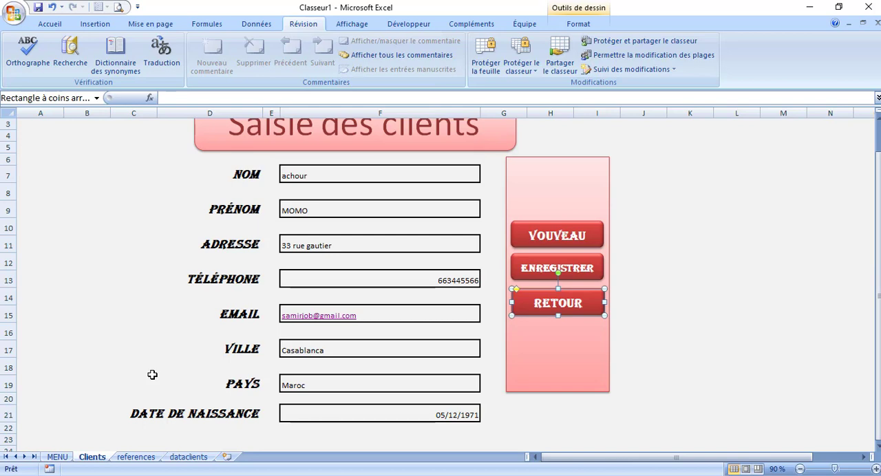
Test the links both ways between the MENU and Clients sheets, and open the dataclients sheet
click(59, 457)
click(91, 148)
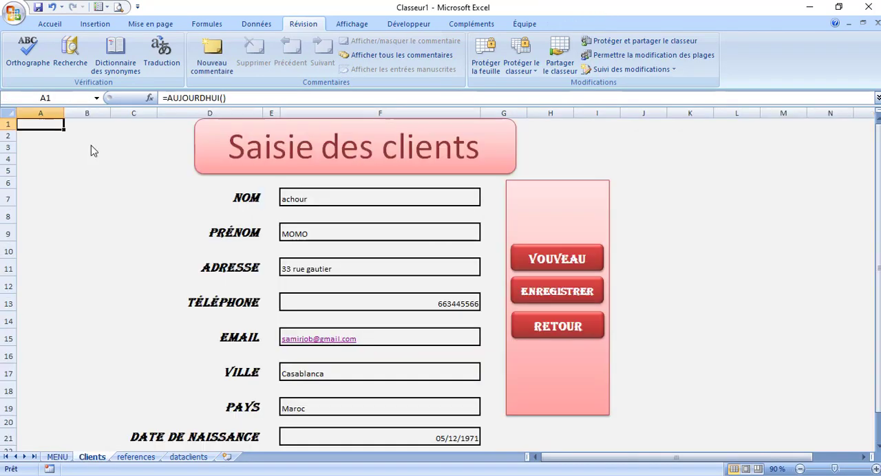
click(543, 333)
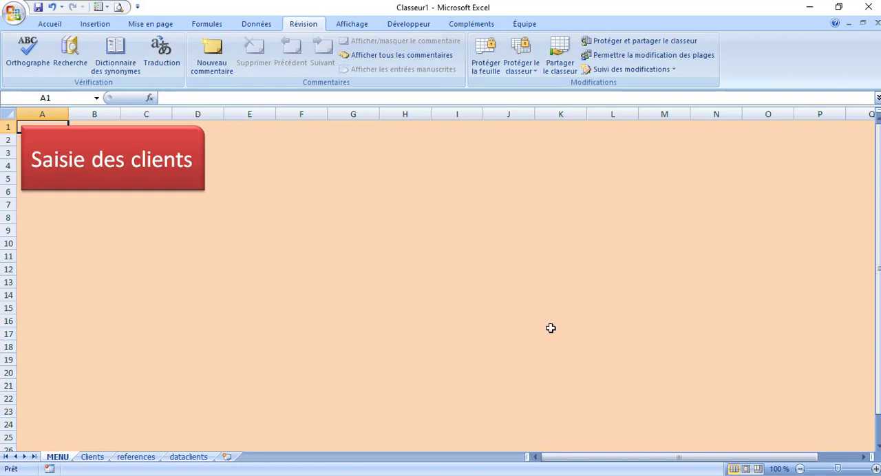
click(91, 457)
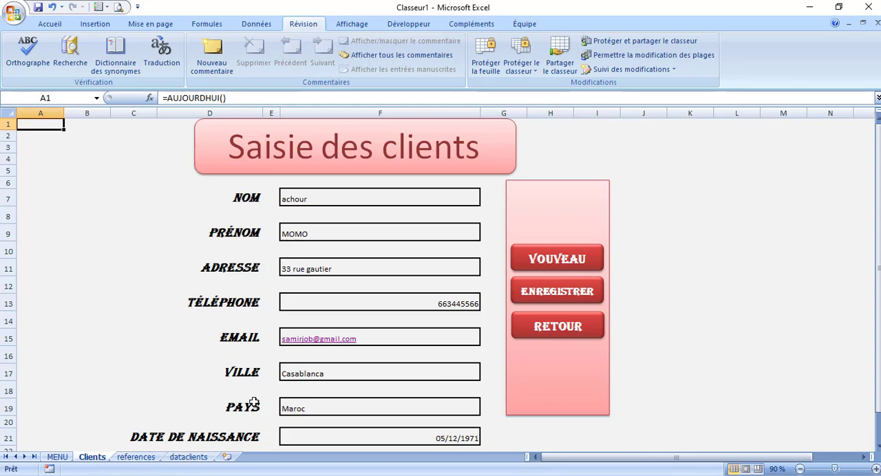
click(188, 458)
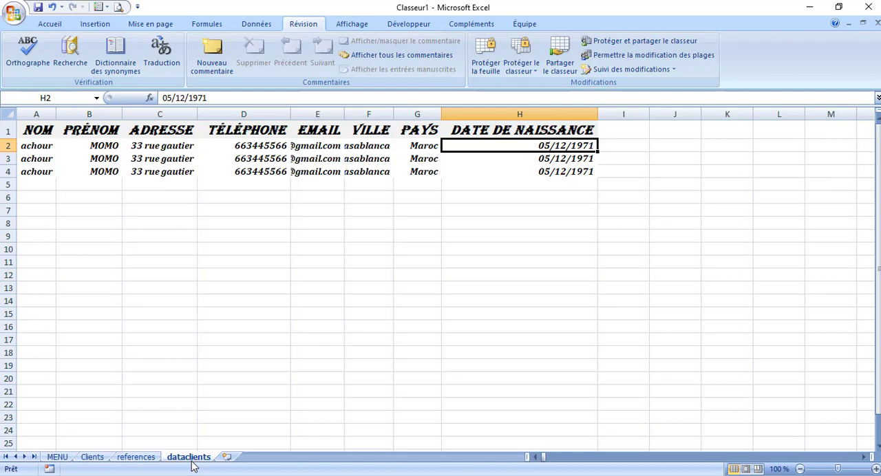
Add a new sheet after dataclients and rename it "Tableau de bord"
click(228, 458)
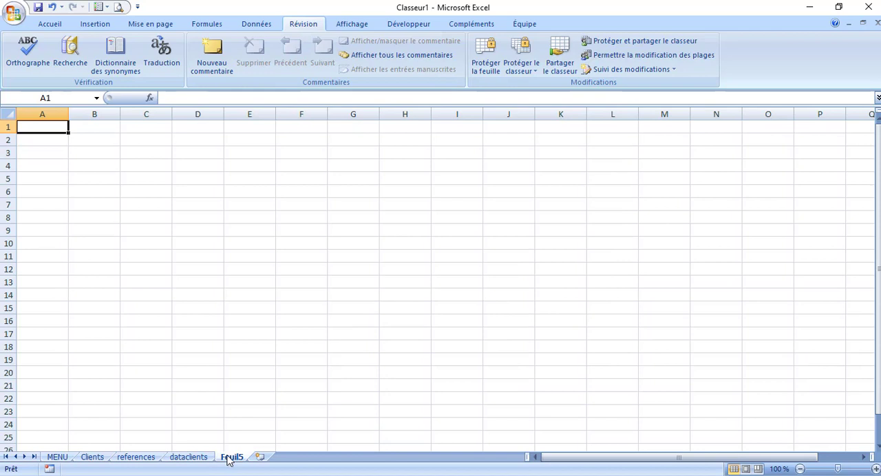
right_click(231, 458)
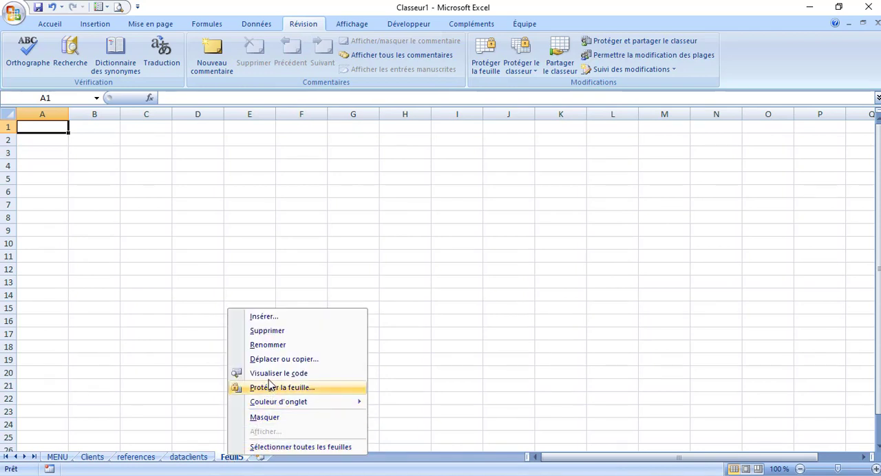
click(272, 349)
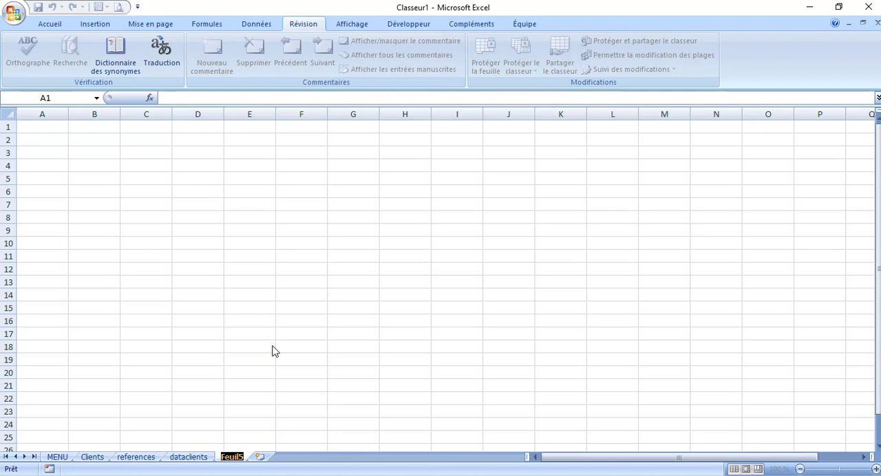
text(Tabl)
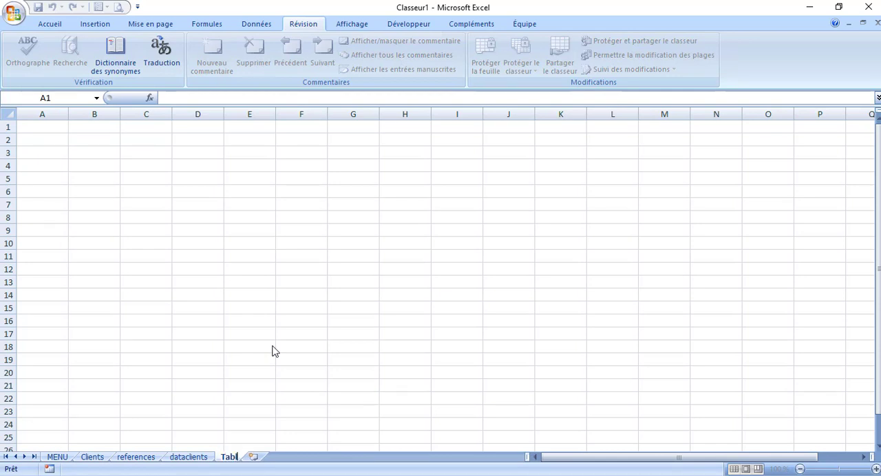
text(eau de)
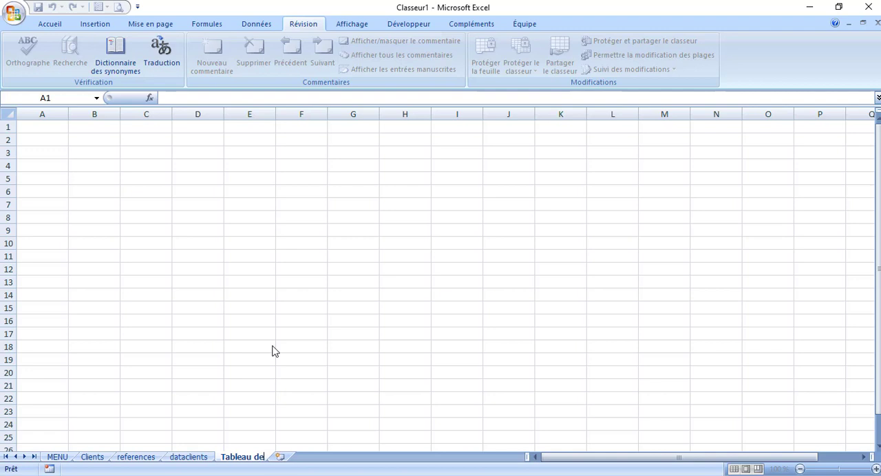
text( bord)
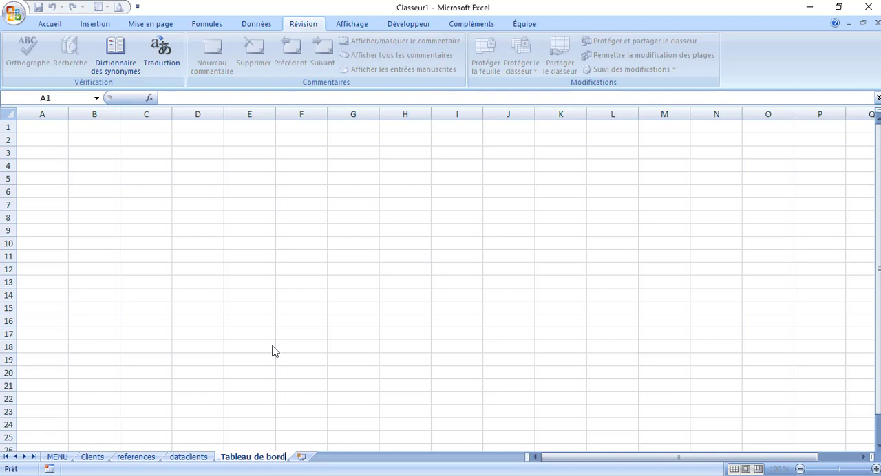
click(407, 376)
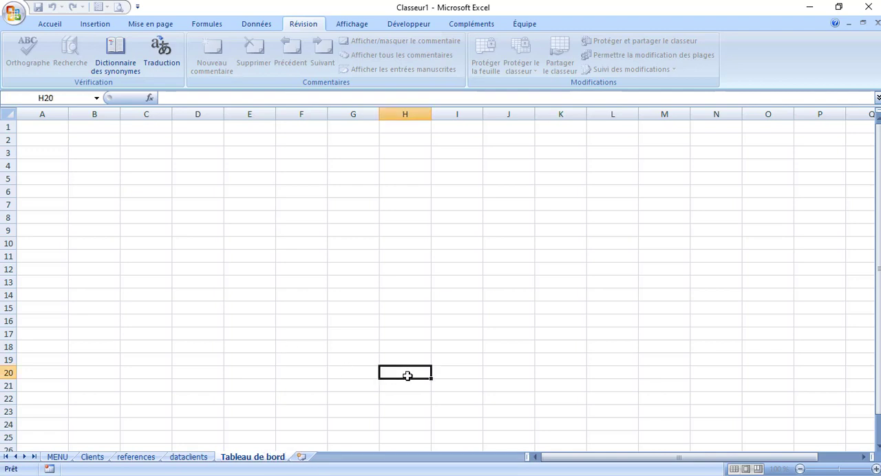
Fill all cells of the Tableau de bord sheet with white to hide the gridlines
click(7, 113)
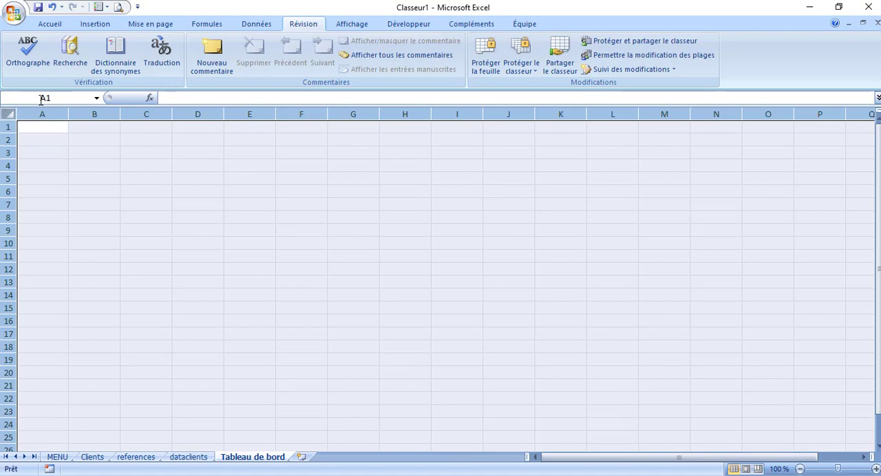
click(58, 24)
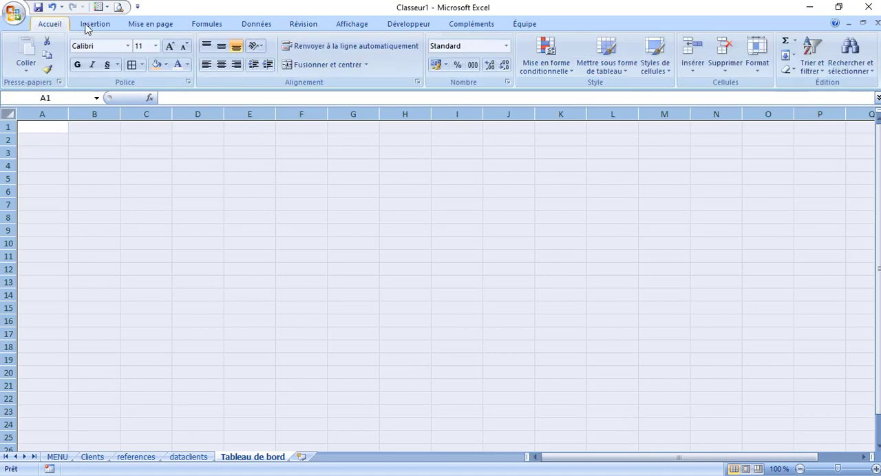
click(166, 64)
click(159, 87)
click(286, 204)
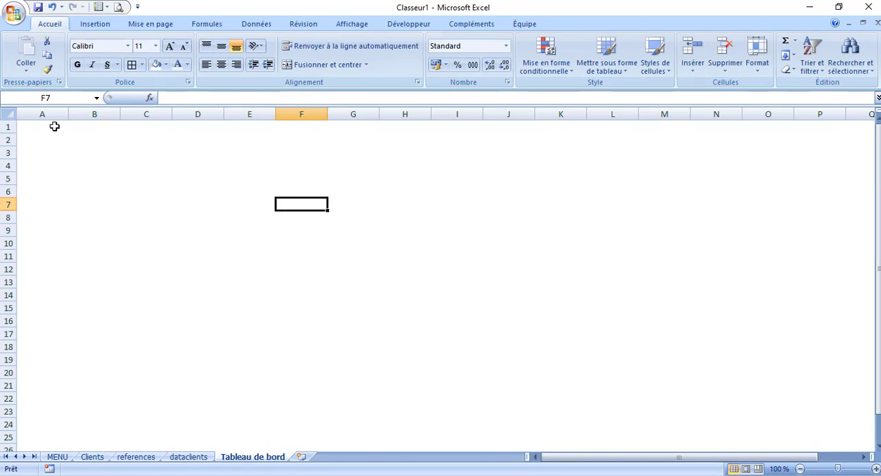
Inspect the date of birth of the last record in the dataclients sheet
click(192, 458)
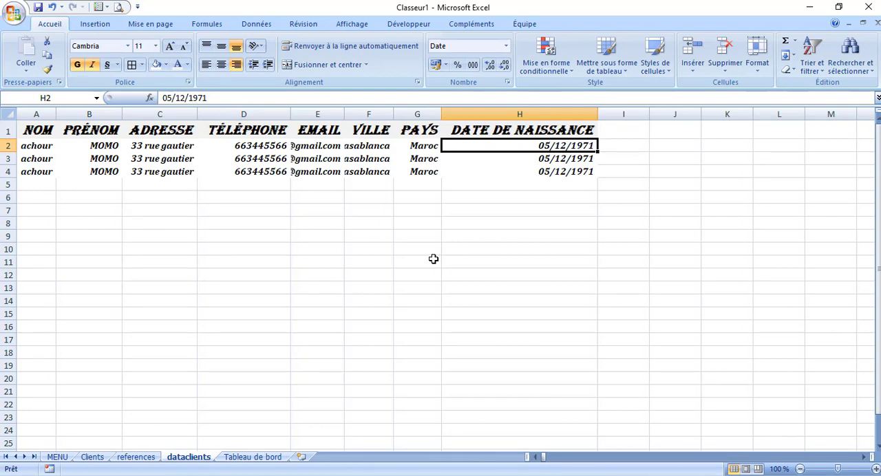
click(547, 172)
double_click(547, 172)
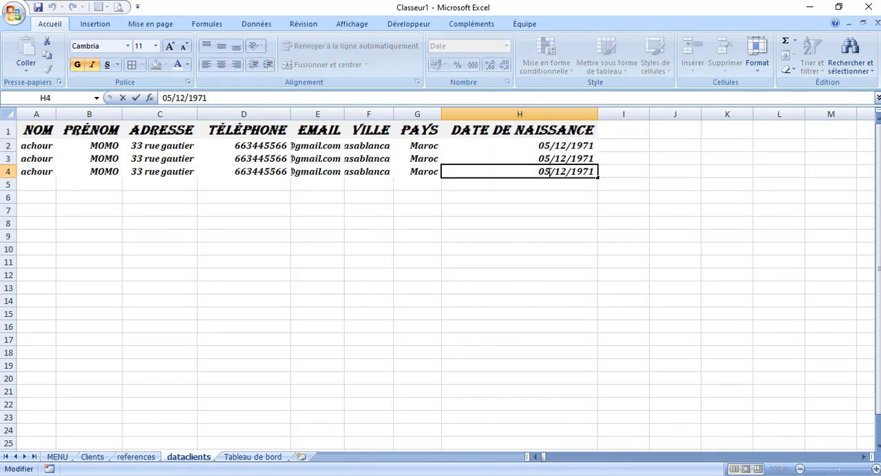
Change the year of the DATE DE NAISSANCE entry in the Clients form, save the record, and close the mail app
click(94, 460)
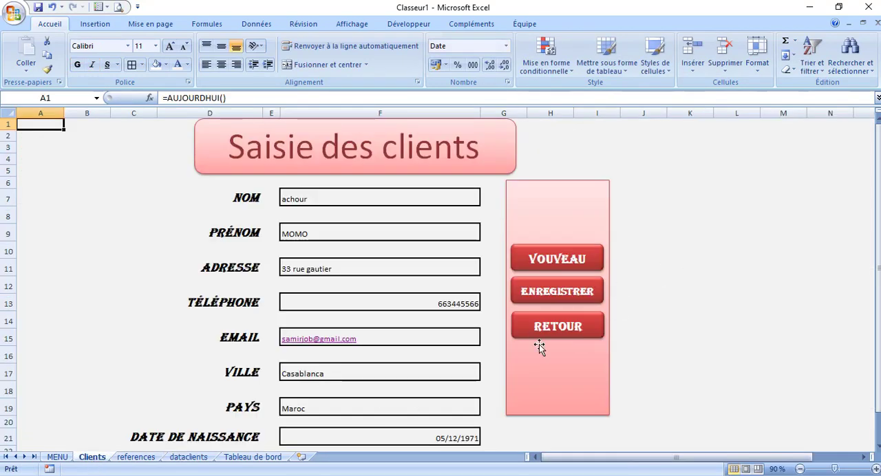
click(448, 436)
double_click(448, 439)
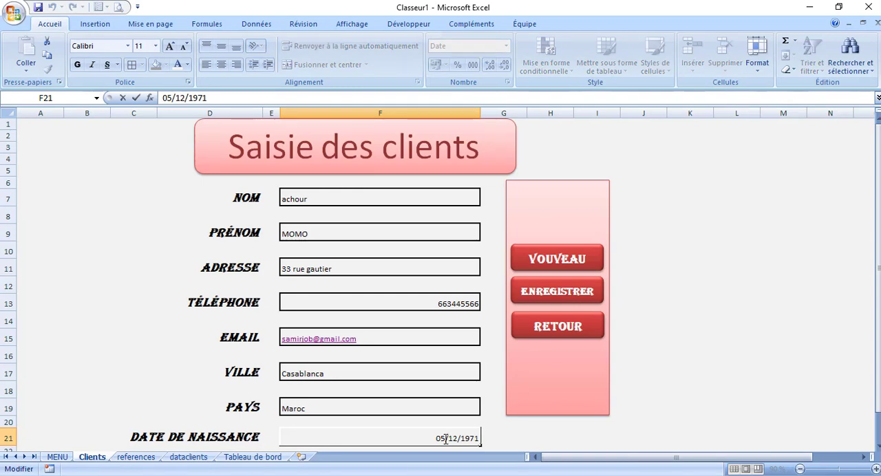
key(BackSpace)
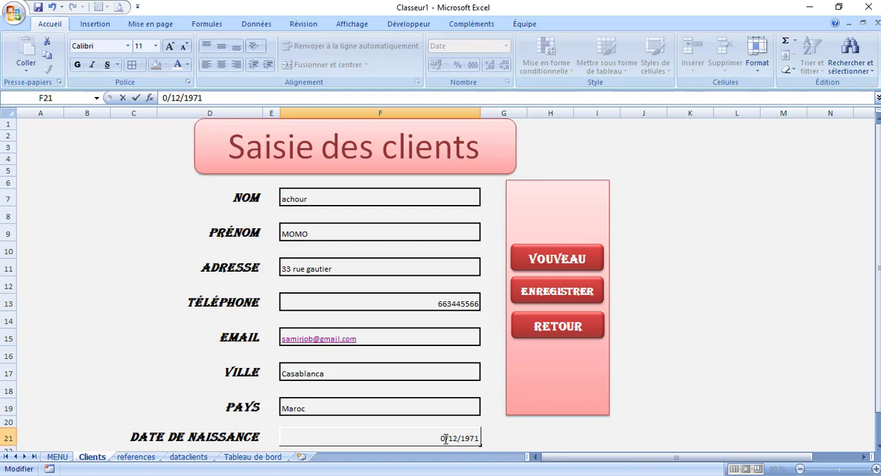
text(5)
drag(481, 439, 466, 439)
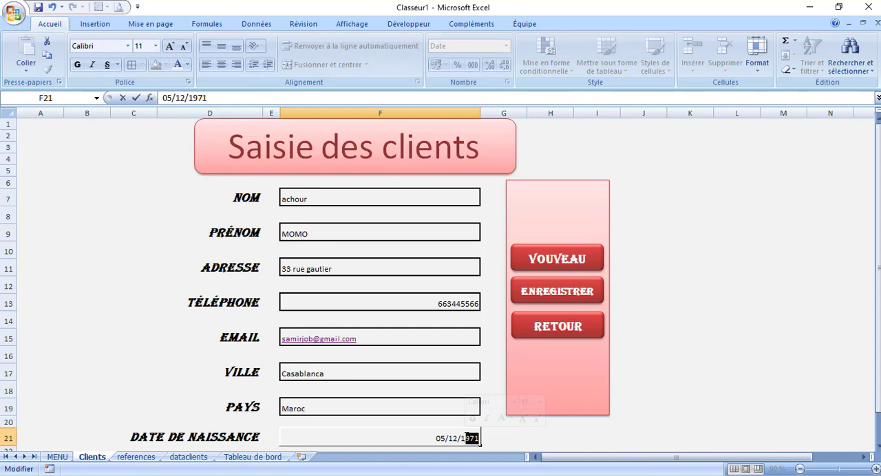
text(200)
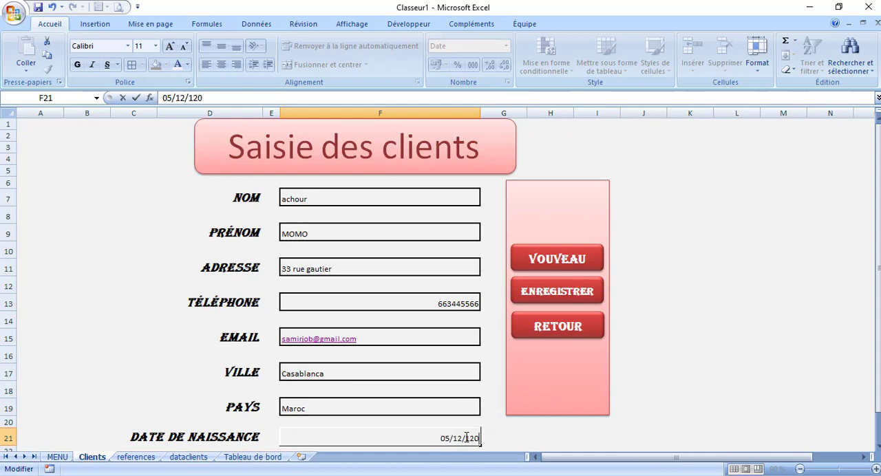
key(BackSpace)
key(BackSpace)
key(BackSpace)
key(BackSpace)
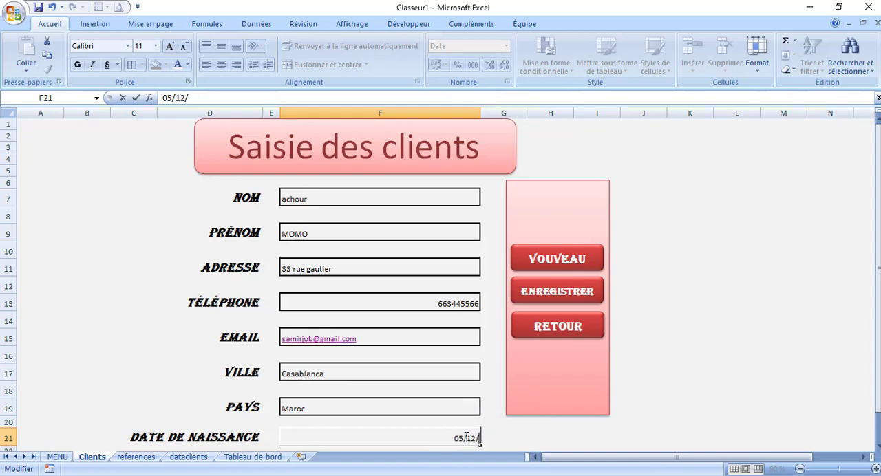
text(2000)
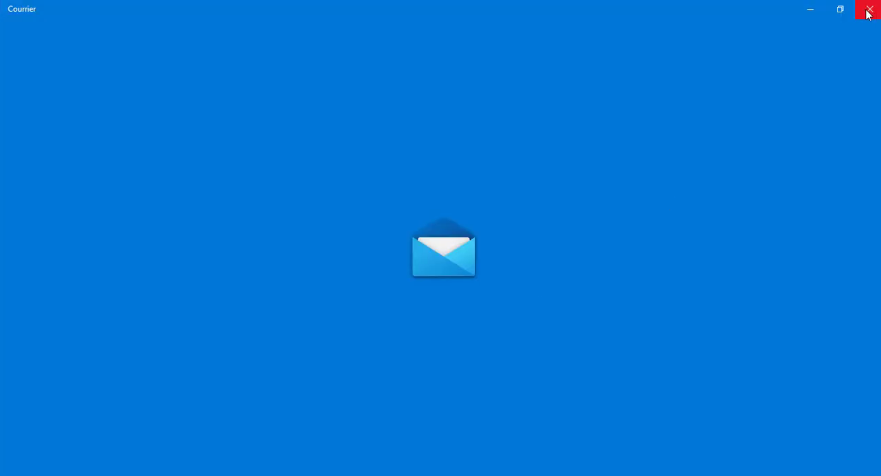
click(868, 11)
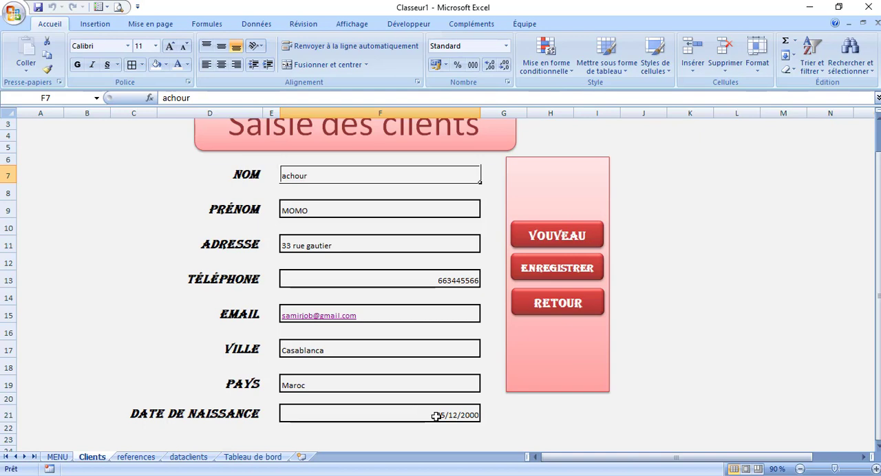
Look at the Tableau de bord sheet, and return to the dataclients sheet to check the newly saved record
click(266, 460)
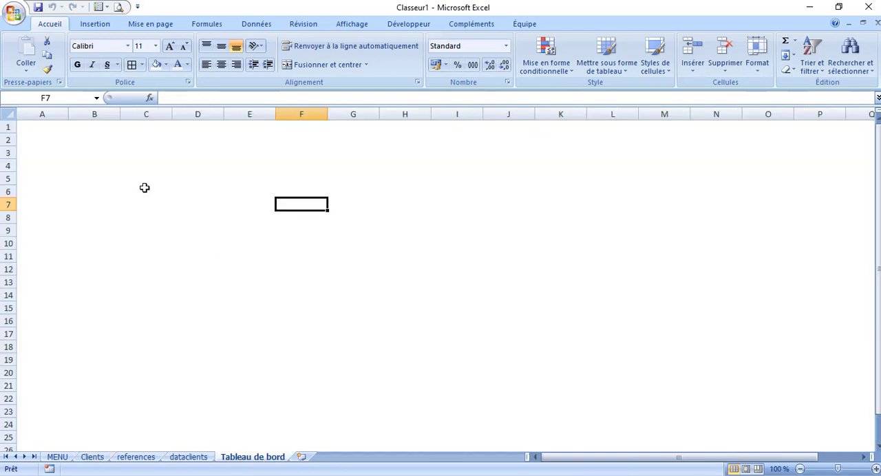
click(61, 139)
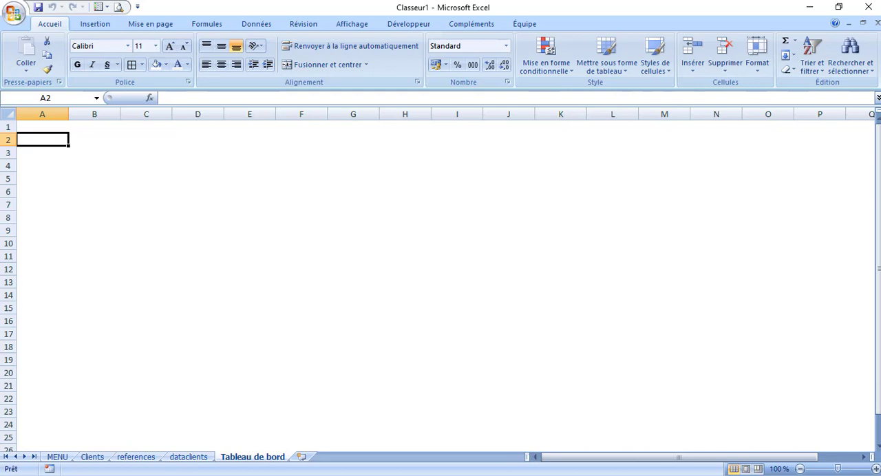
click(388, 475)
click(813, 434)
click(191, 457)
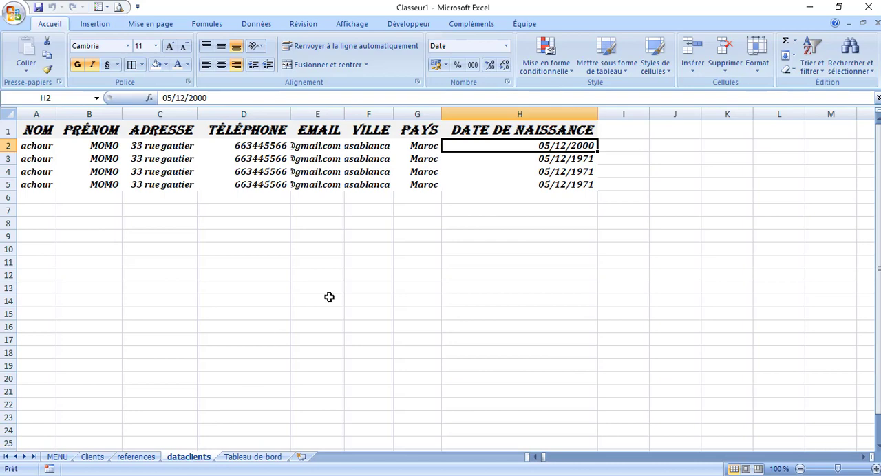
click(38, 132)
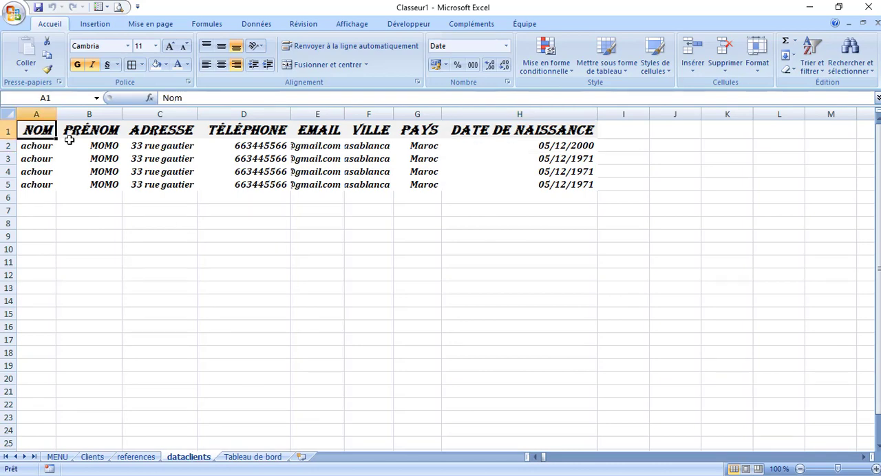
drag(69, 140, 518, 461)
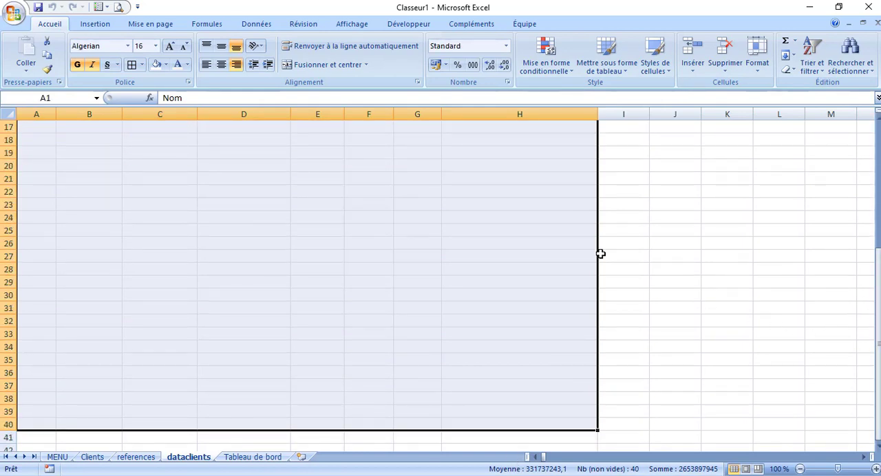
drag(878, 324, 878, 130)
click(351, 171)
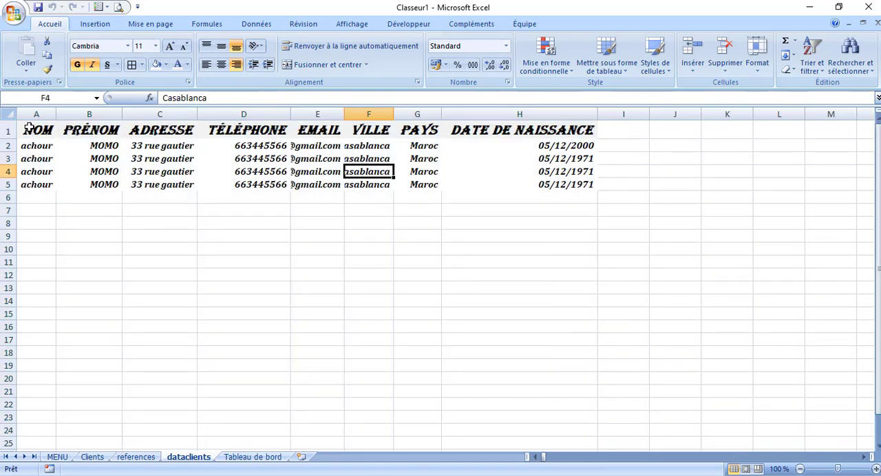
Name the range A1:H712 on the dataclients sheet "dataclients"
drag(24, 129, 598, 431)
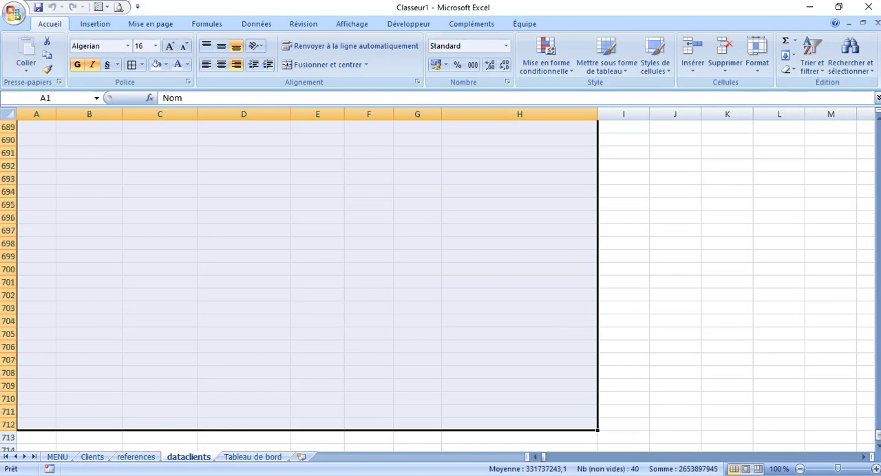
click(62, 101)
text(dataclients)
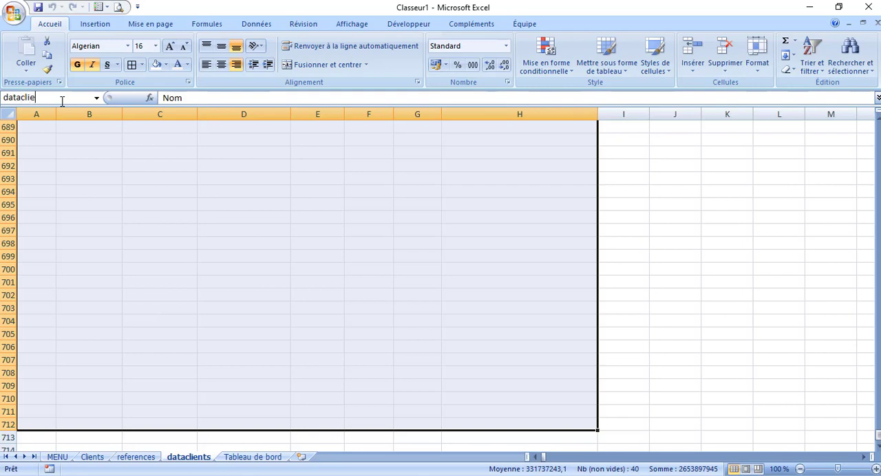
key(Return)
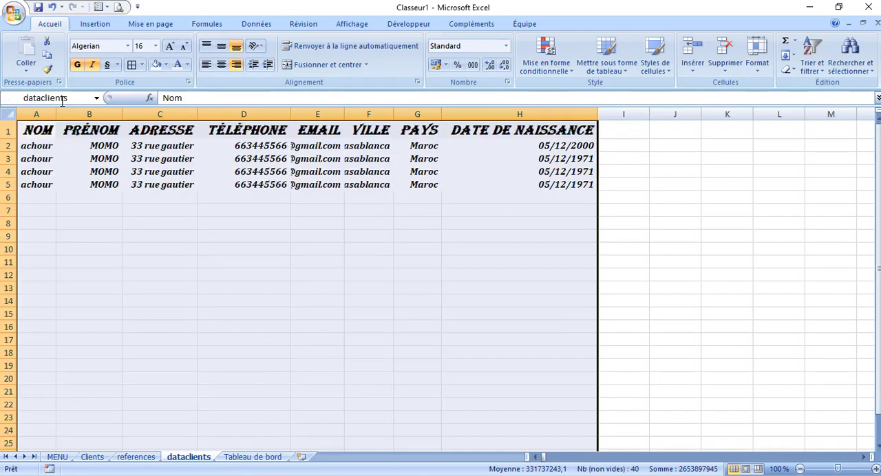
Check the extent of the dataclients named range by going to it, and deselect it
click(171, 268)
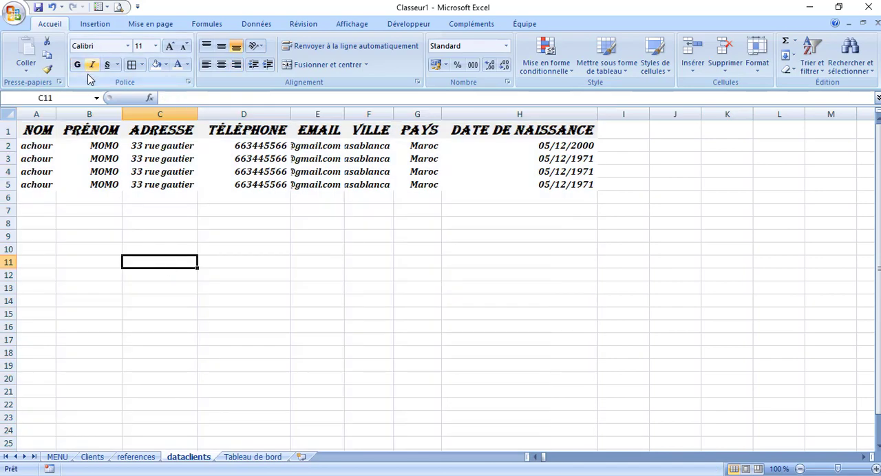
click(97, 98)
click(24, 112)
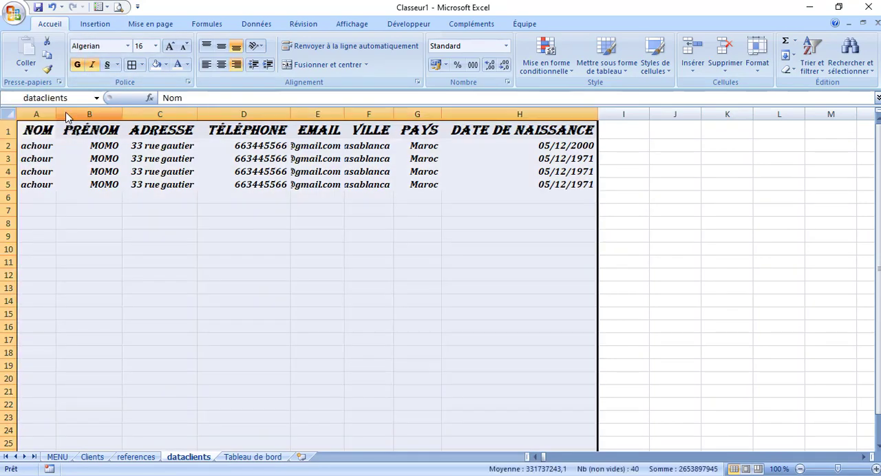
click(355, 302)
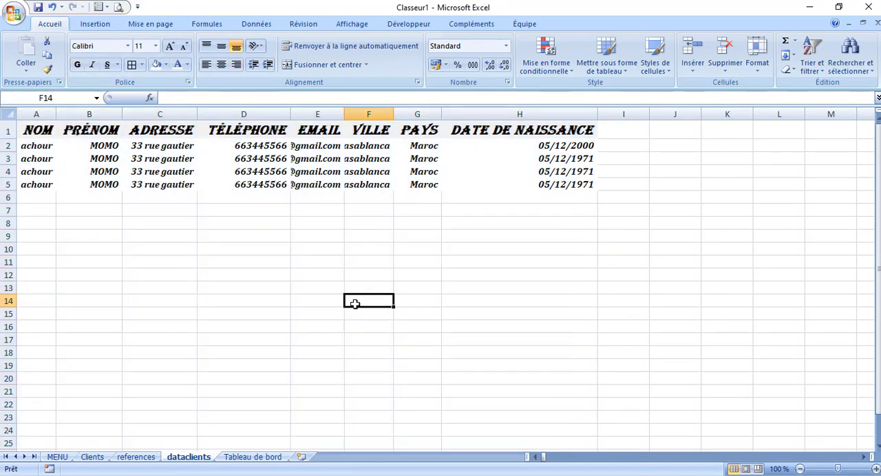
Insert a 2.54 cm by 2.54 cm rectangle on the Tableau de bord sheet, around columns E to F and rows 11 to 15
click(250, 459)
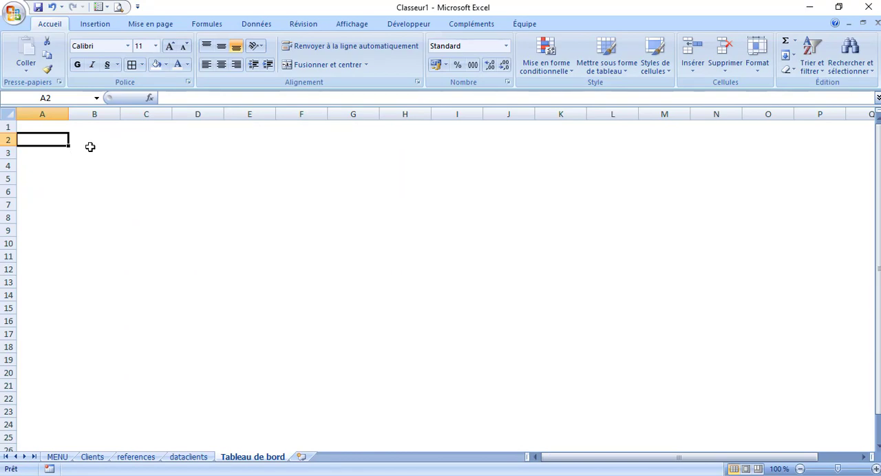
click(95, 25)
click(159, 55)
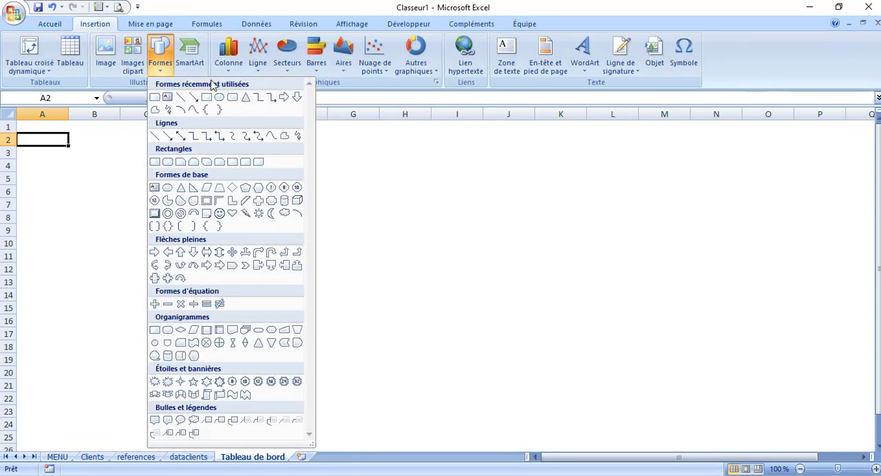
click(207, 98)
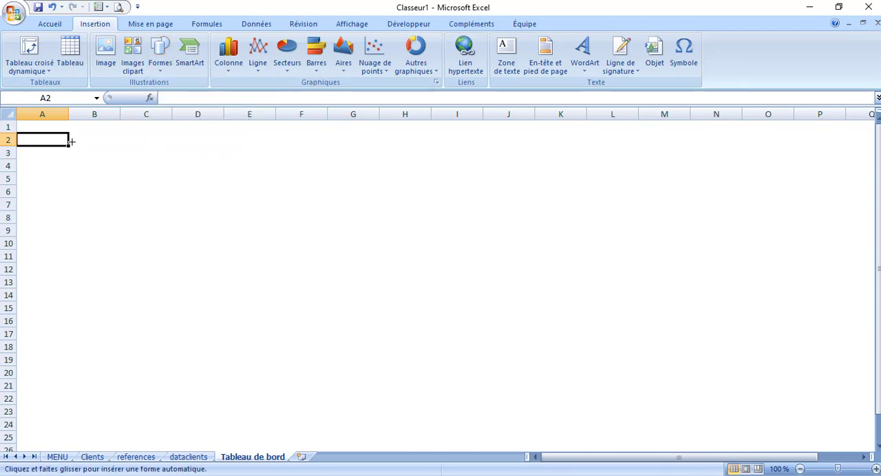
drag(29, 126, 525, 160)
click(262, 252)
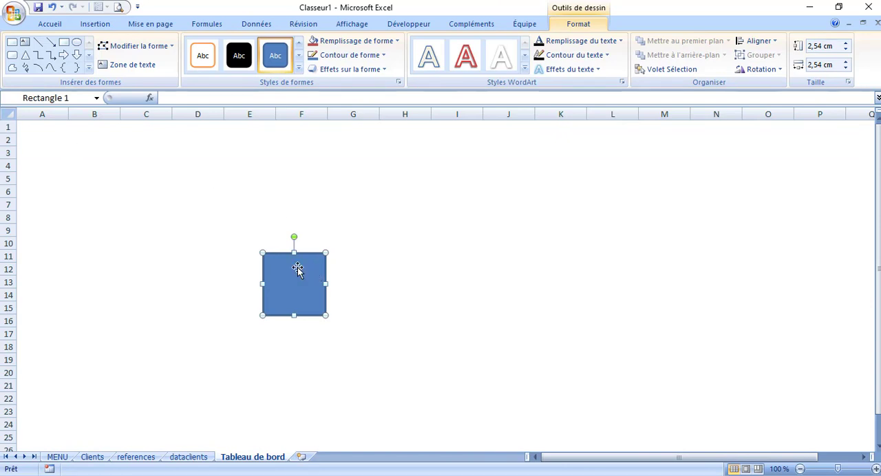
Move the rectangle to cell A1, stretch it to 33.5 cm wide across column P, and apply the white style with an orange outline
drag(285, 259, 40, 128)
drag(78, 149, 837, 171)
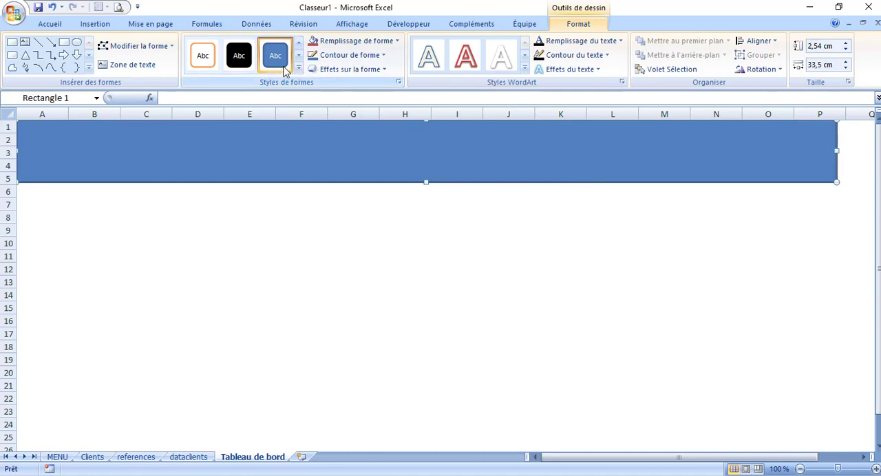
click(210, 58)
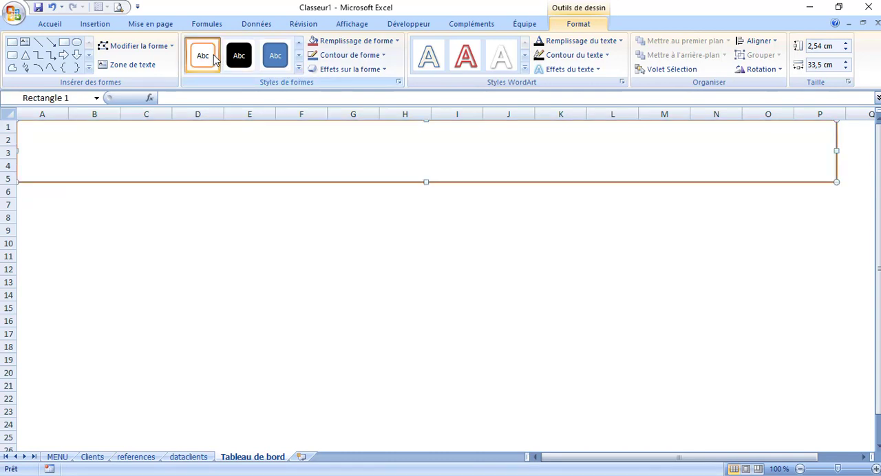
Title the rectangle "Tableau de bord" and enlarge its text to just above 44 points
text(Tableau de bord)
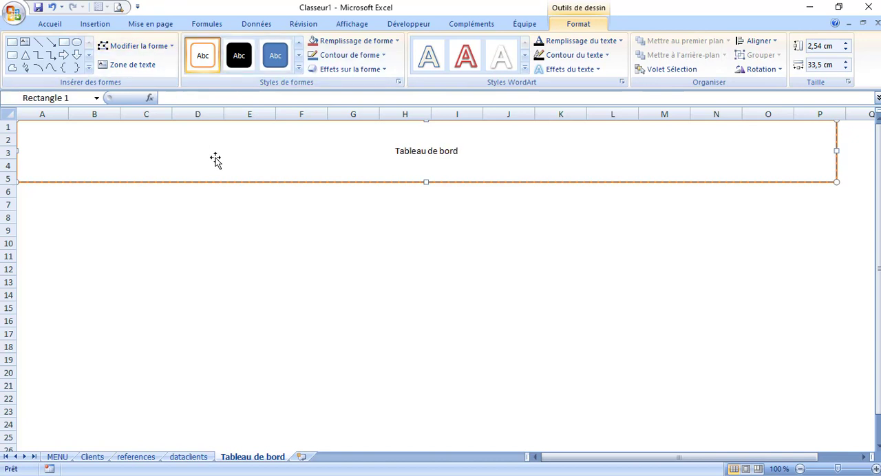
click(55, 24)
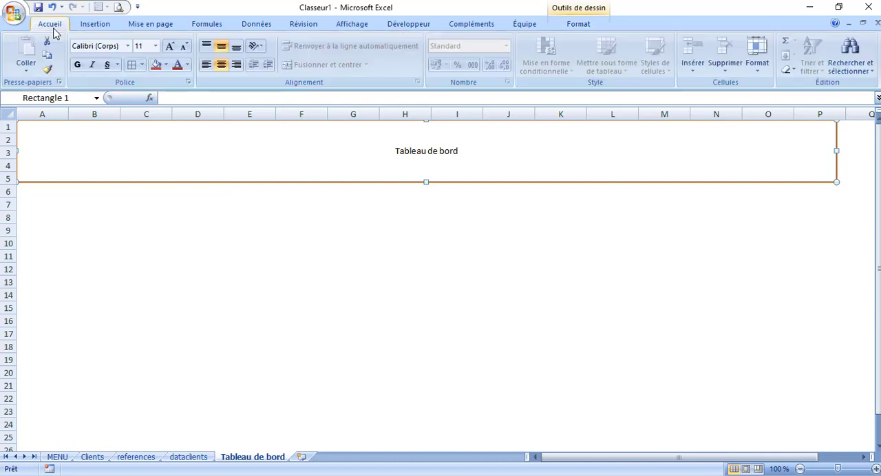
click(171, 49)
click(171, 50)
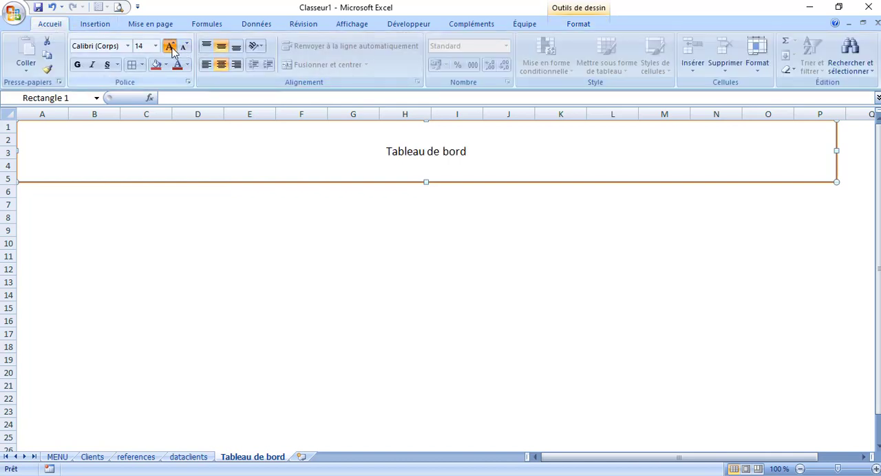
click(171, 49)
click(171, 49)
click(172, 49)
click(171, 50)
click(171, 49)
click(172, 50)
click(172, 50)
click(172, 50)
click(171, 50)
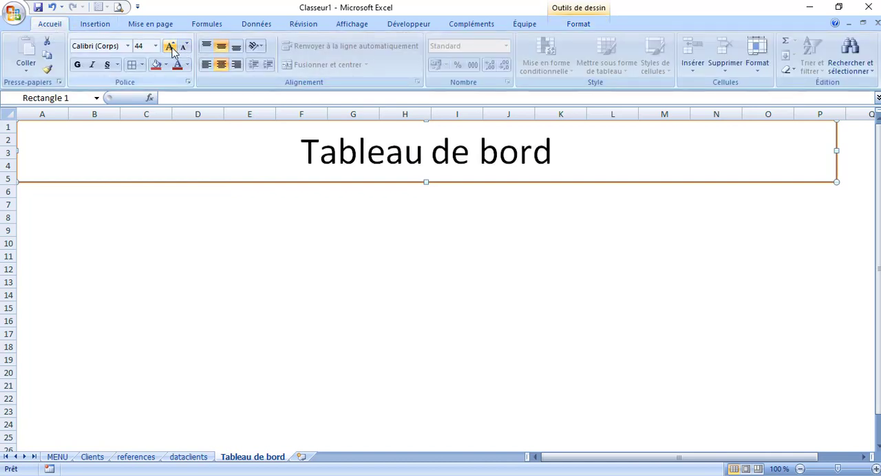
click(171, 49)
click(143, 227)
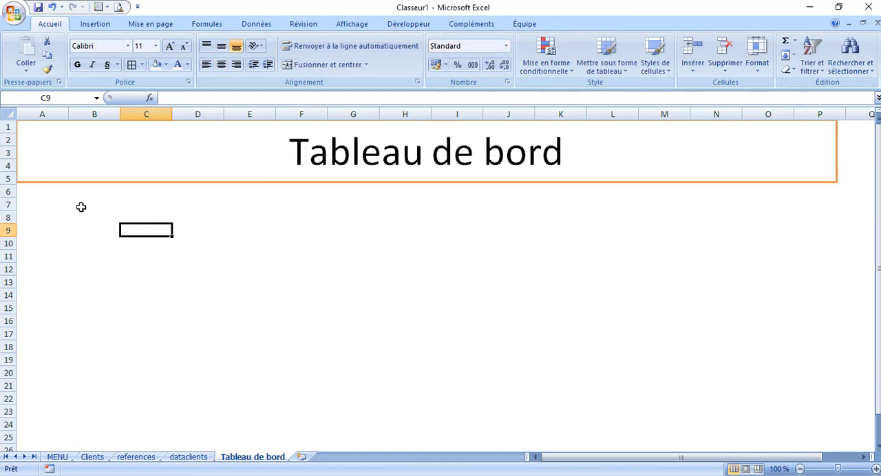
Create a pivot table from the dataclients named range at cell A7 of the Tableau de bord sheet, with Ville as row labels
click(46, 204)
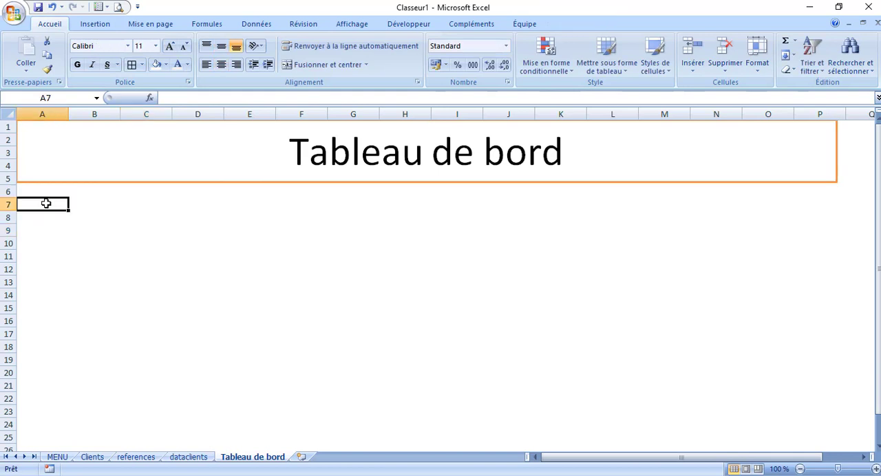
click(100, 27)
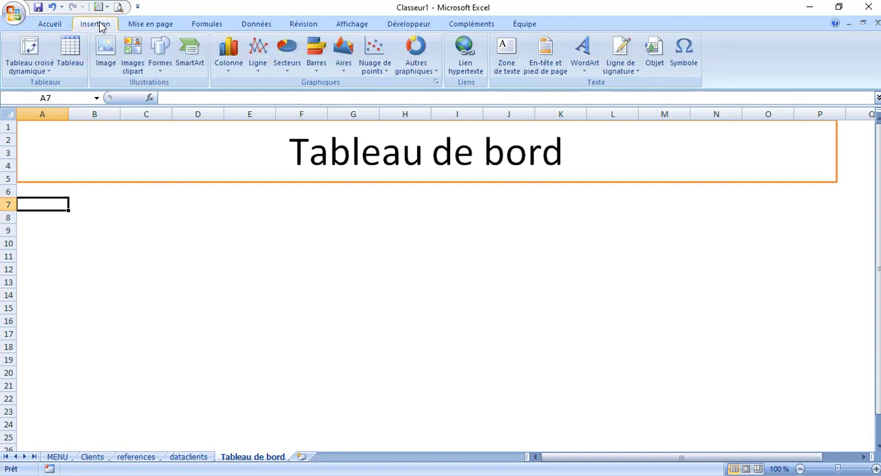
click(29, 48)
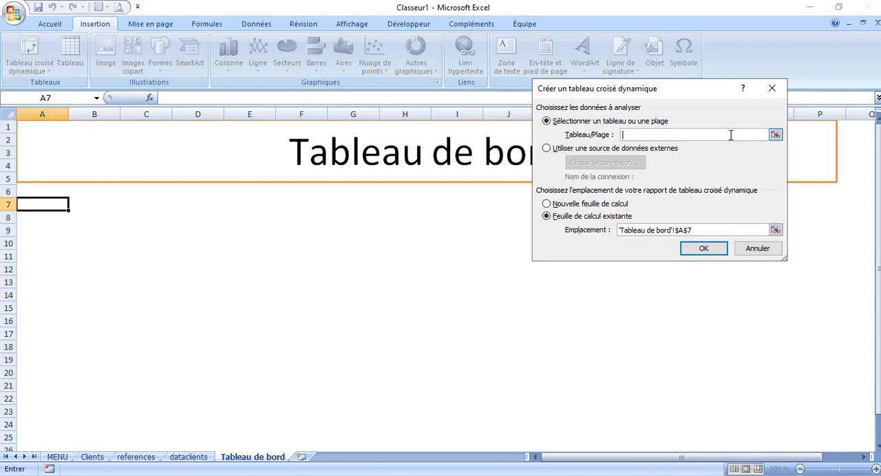
key(F3)
click(630, 146)
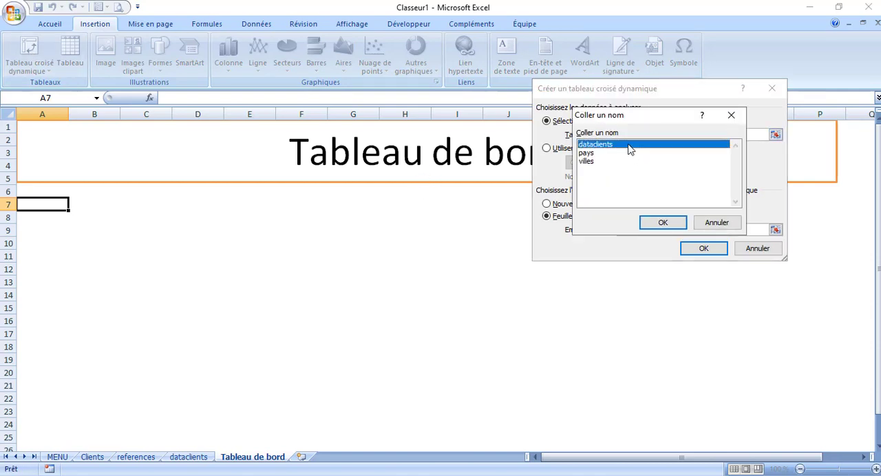
click(665, 223)
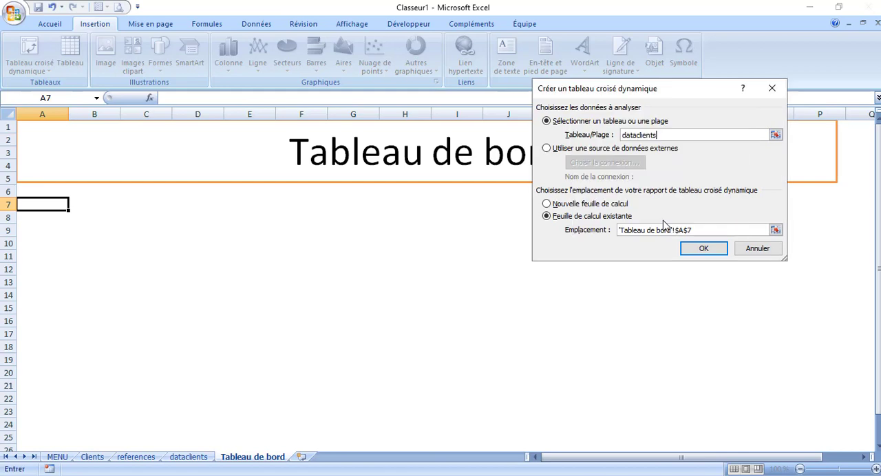
click(703, 249)
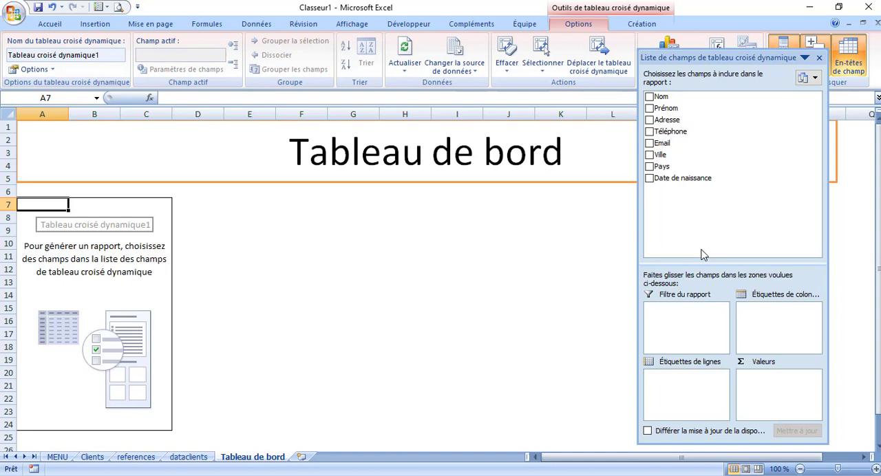
click(649, 155)
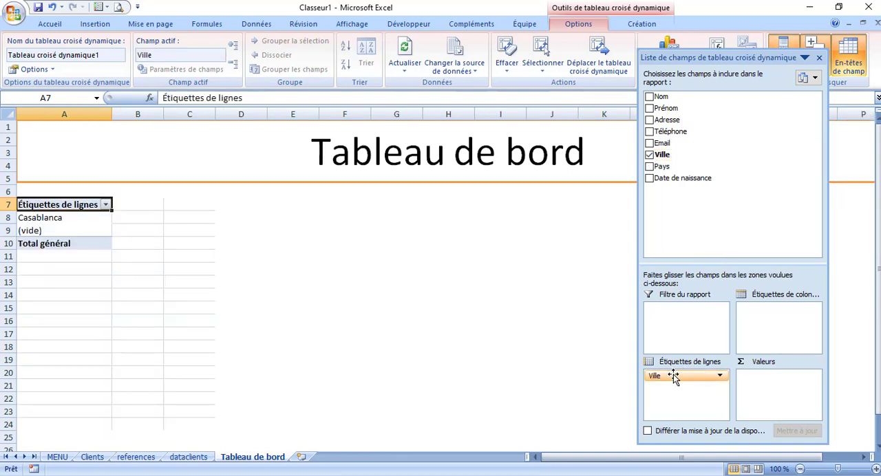
drag(674, 377, 764, 389)
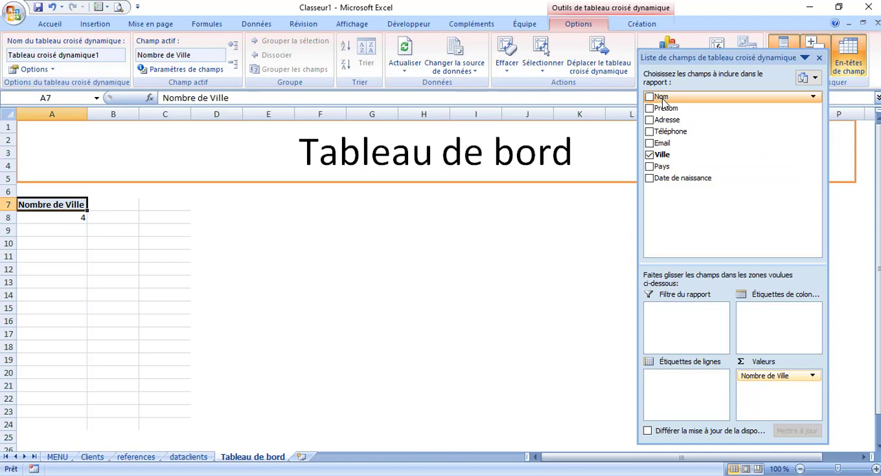
mouse_move(662, 100)
mouse_down()
mouse_move(774, 237)
mouse_move(780, 306)
mouse_move(689, 238)
mouse_move(678, 125)
mouse_move(652, 102)
mouse_up()
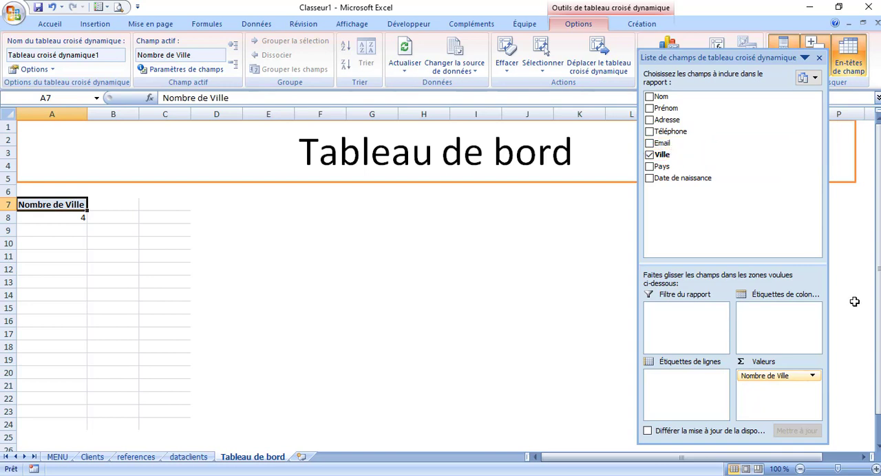
drag(778, 378, 684, 381)
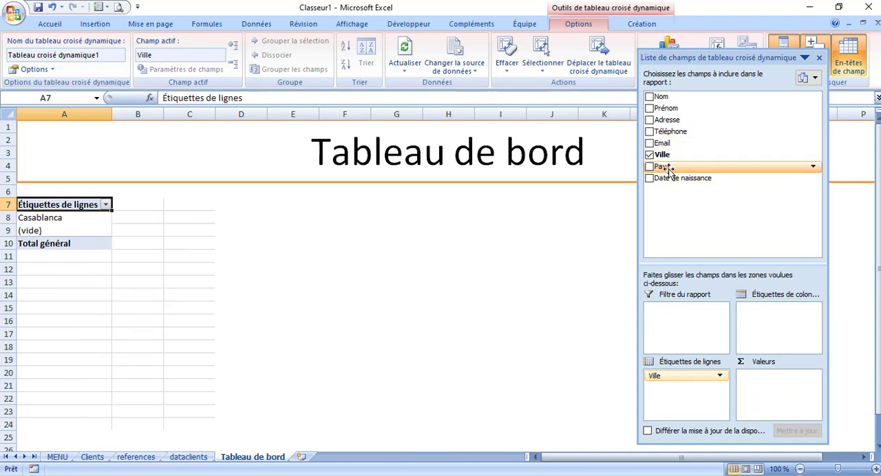
Add Pays above Ville in the pivot table's row labels and count Nom as the values
drag(678, 167, 675, 377)
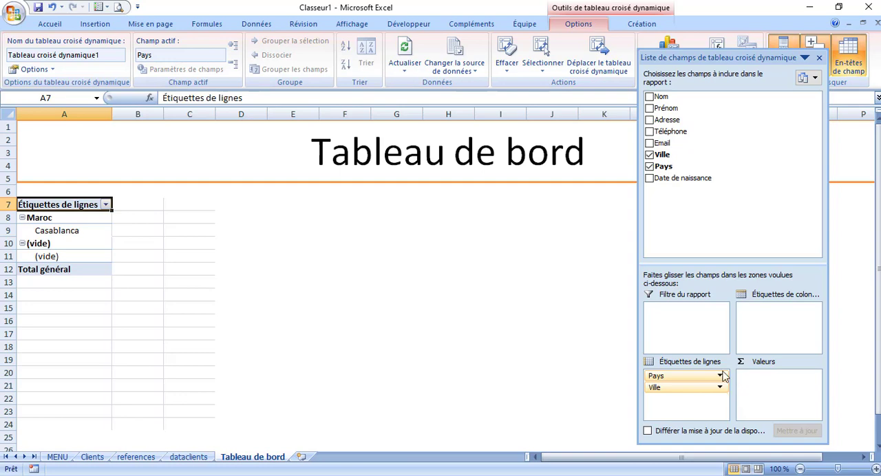
drag(661, 97, 762, 385)
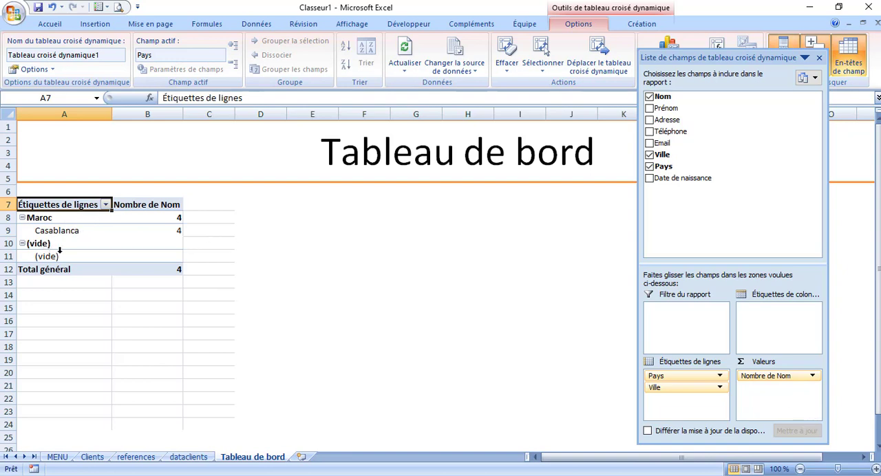
On the Clients form, choose France as Pays and Paris as Ville
click(93, 457)
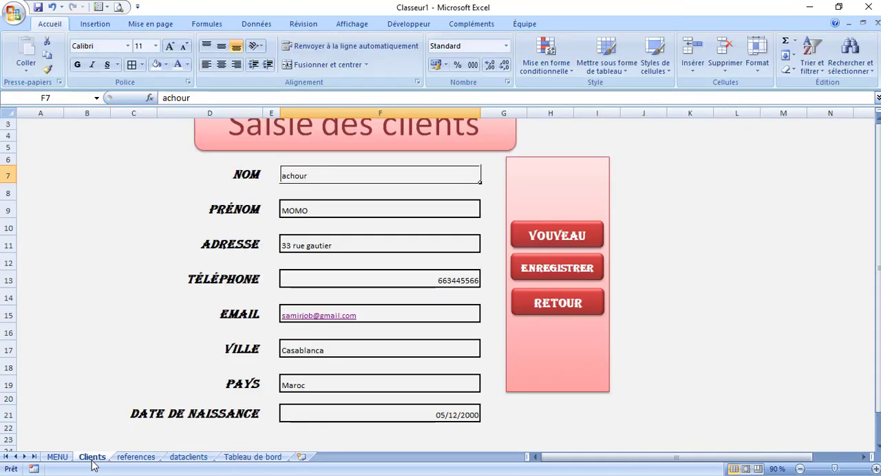
click(424, 386)
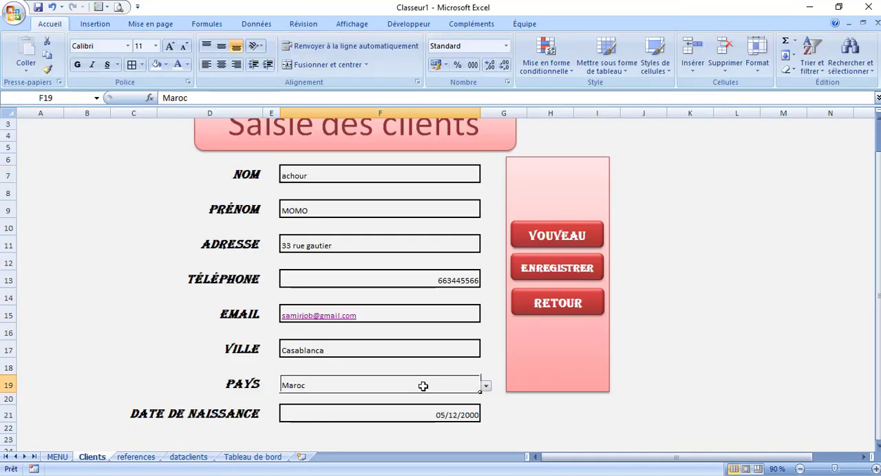
click(486, 386)
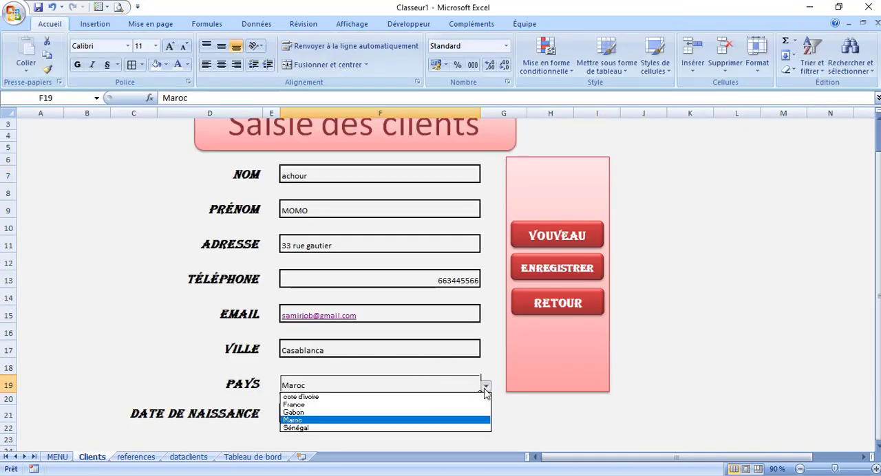
click(370, 404)
click(408, 353)
click(486, 352)
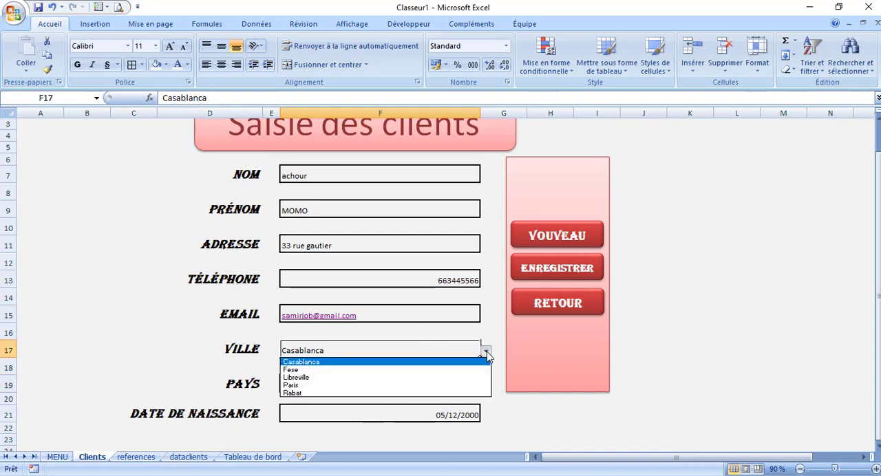
click(331, 393)
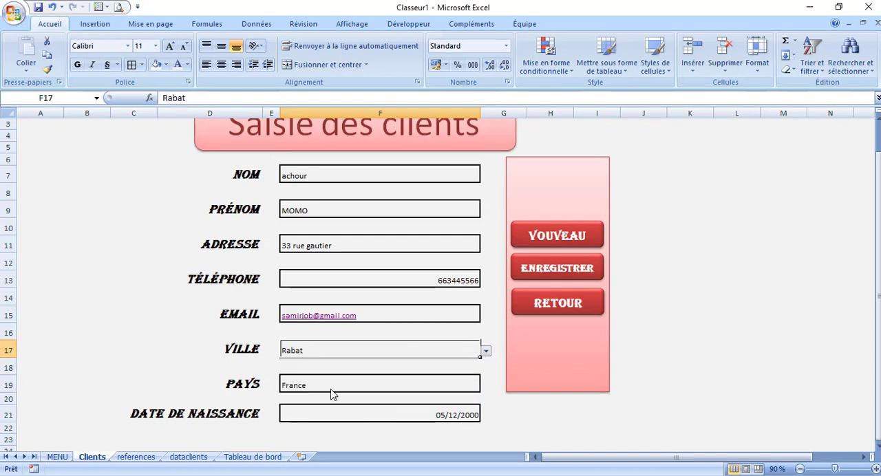
click(486, 352)
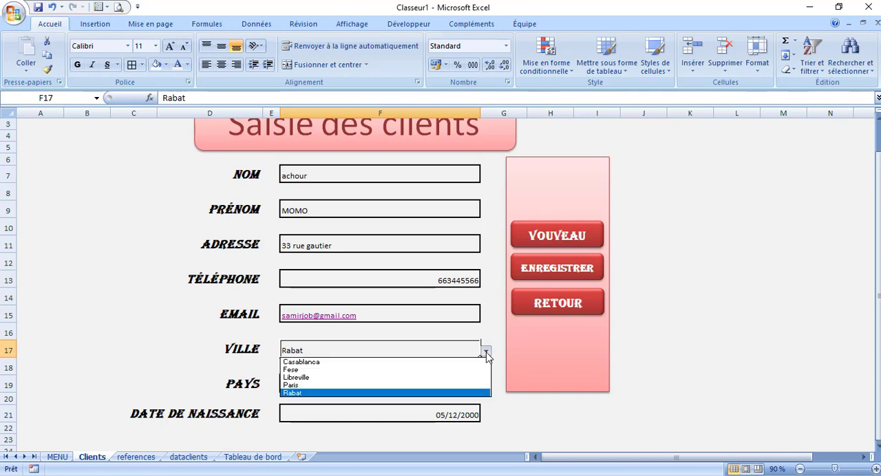
click(335, 385)
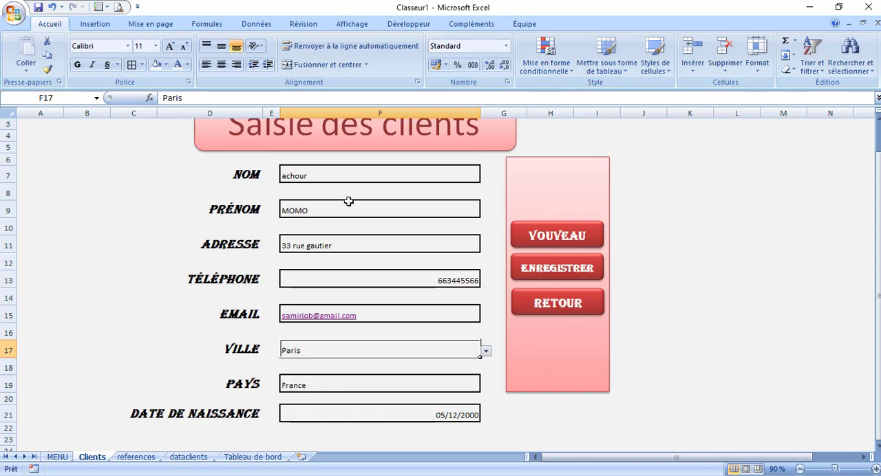
Enter a different client last name in the Nom field and save the record with the form's save macro
click(323, 177)
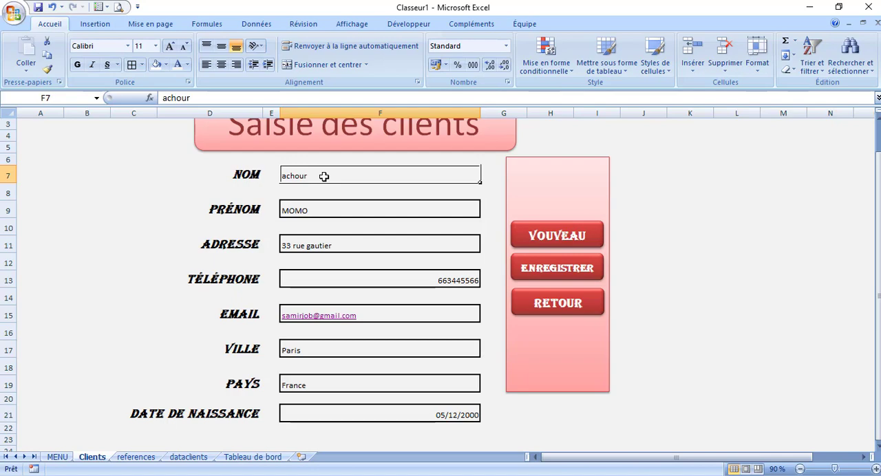
text(alaoui)
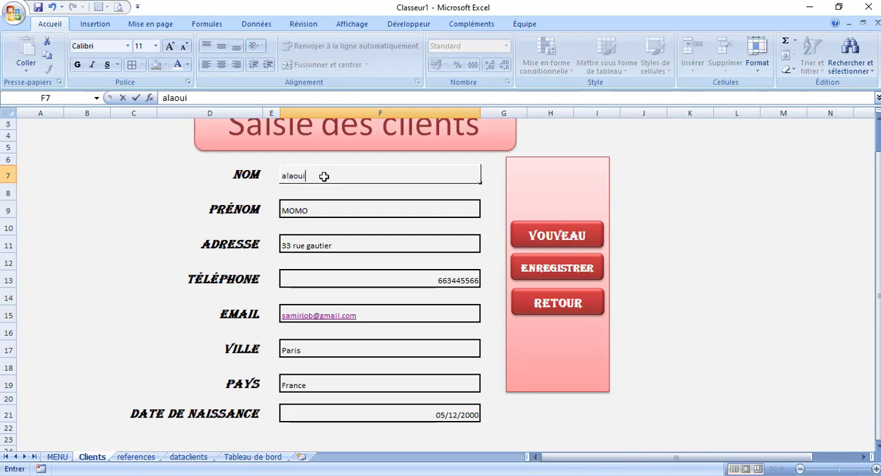
click(526, 269)
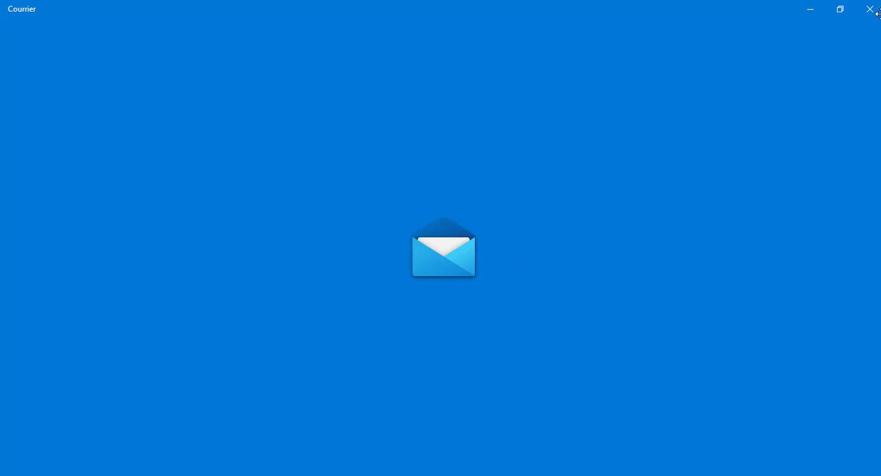
click(871, 10)
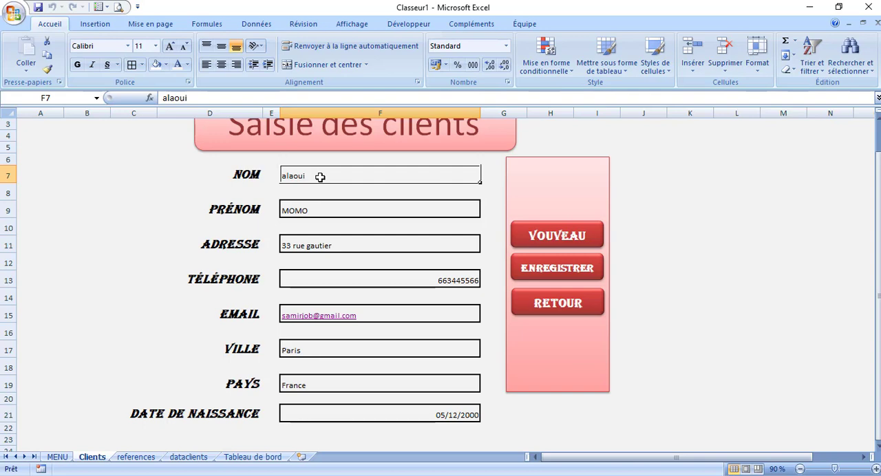
Enter another client last name, choose Libreville as Ville and Gabon as Pays, and save the record
text(toto)
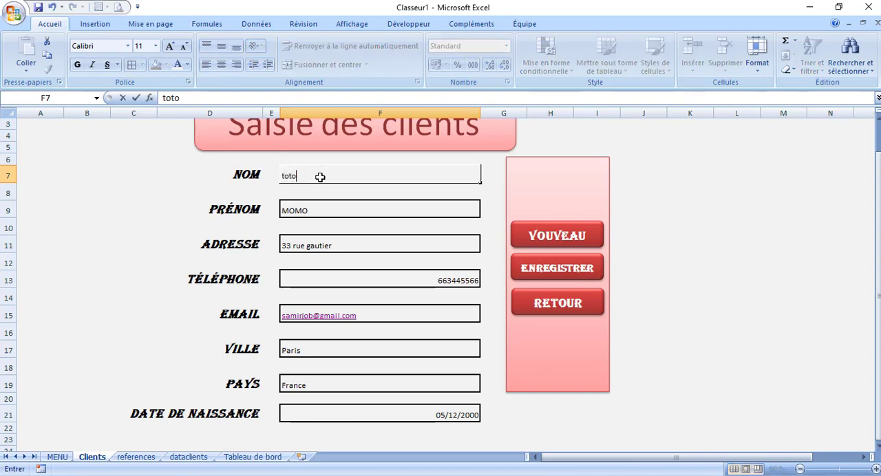
click(361, 351)
click(486, 352)
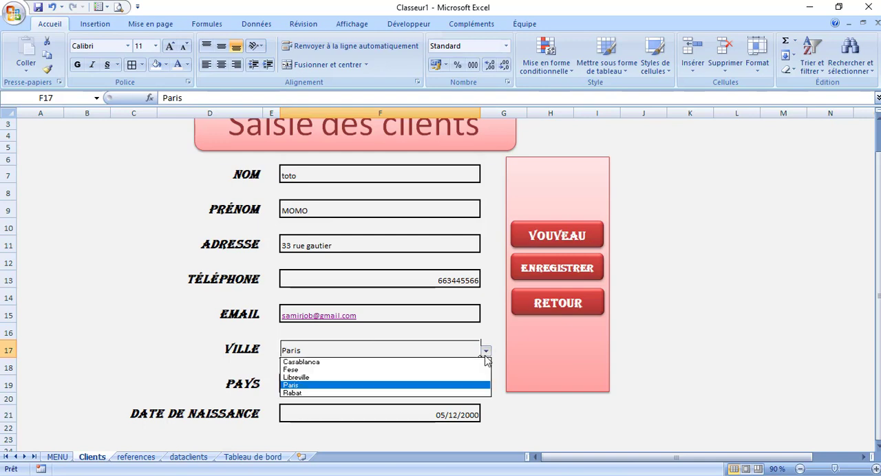
click(359, 387)
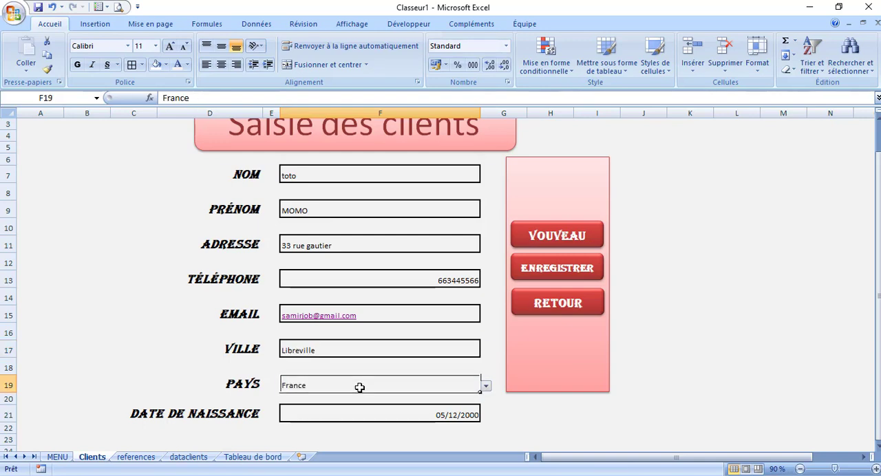
click(485, 386)
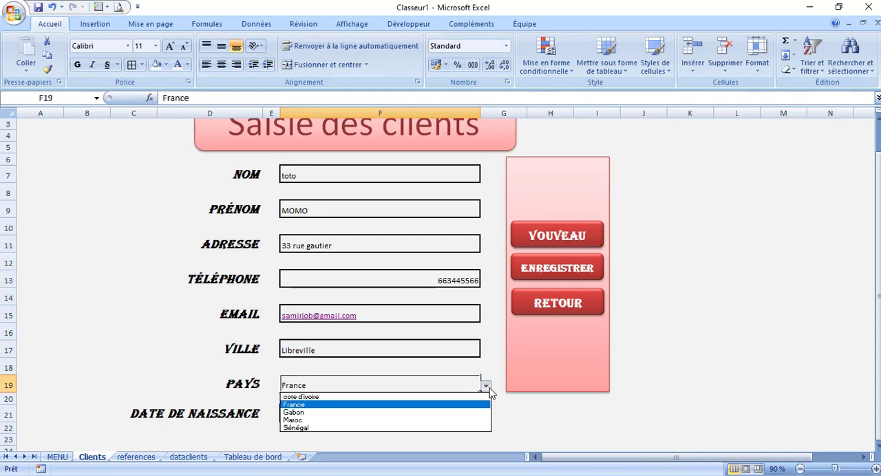
click(310, 412)
click(543, 275)
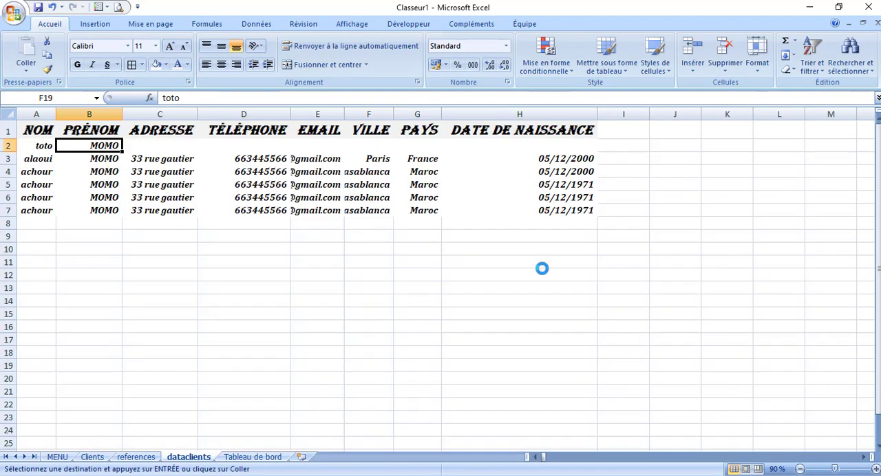
Close the macro editor and refresh the pivot table data on the Tableau de bord sheet
click(870, 9)
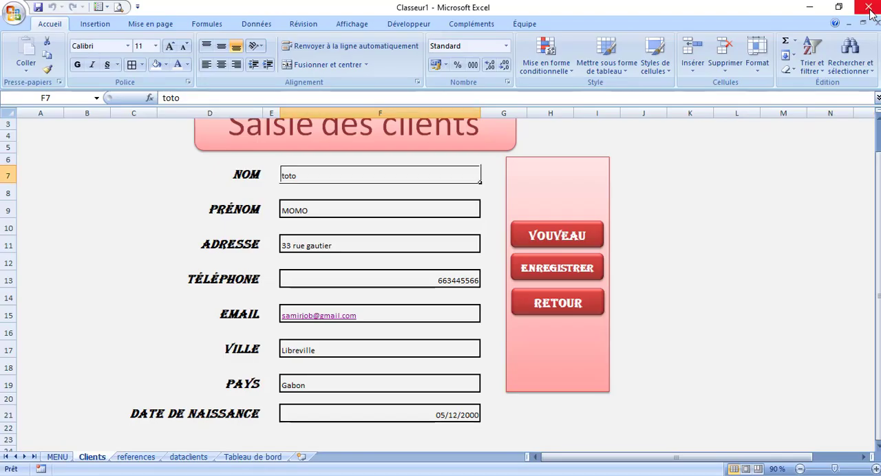
click(252, 457)
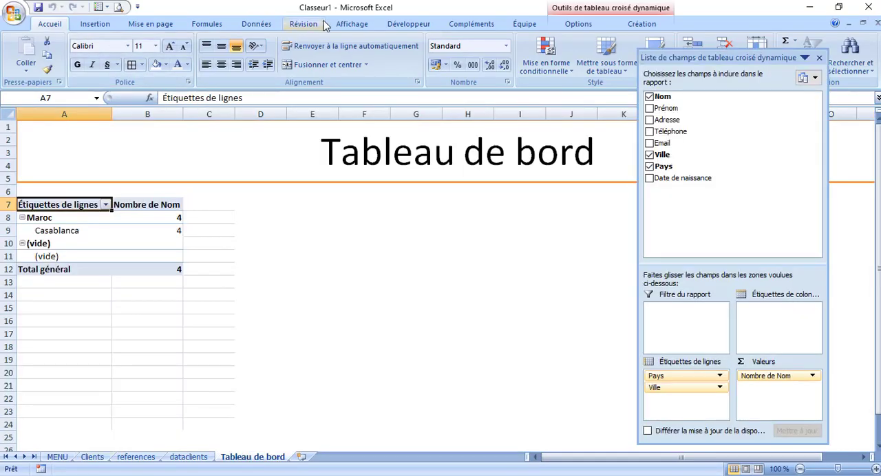
click(270, 24)
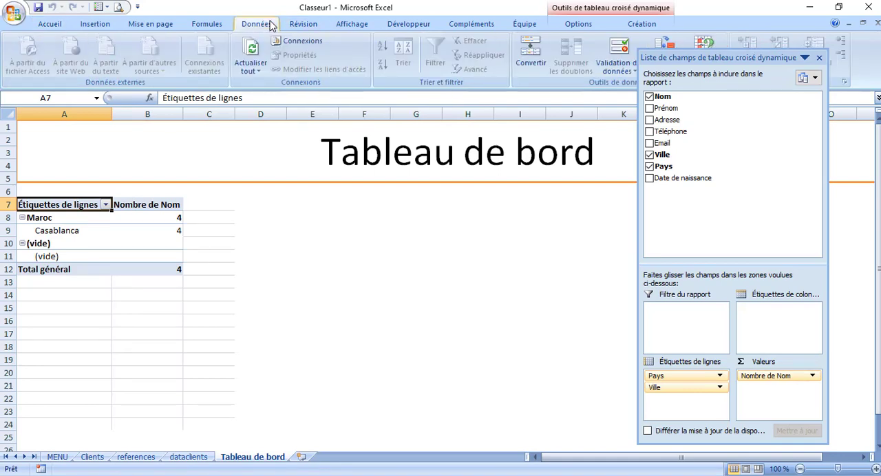
click(250, 57)
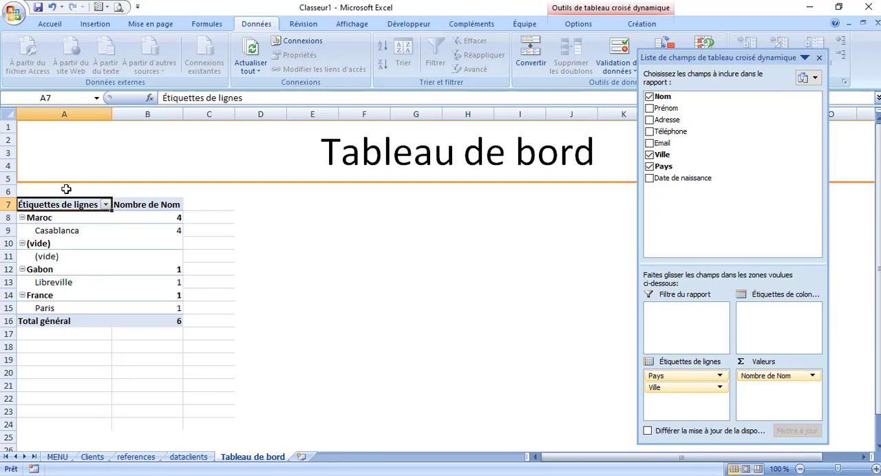
Filter the (vide) entry out of the pivot table's Pays row labels and close the field list
click(105, 205)
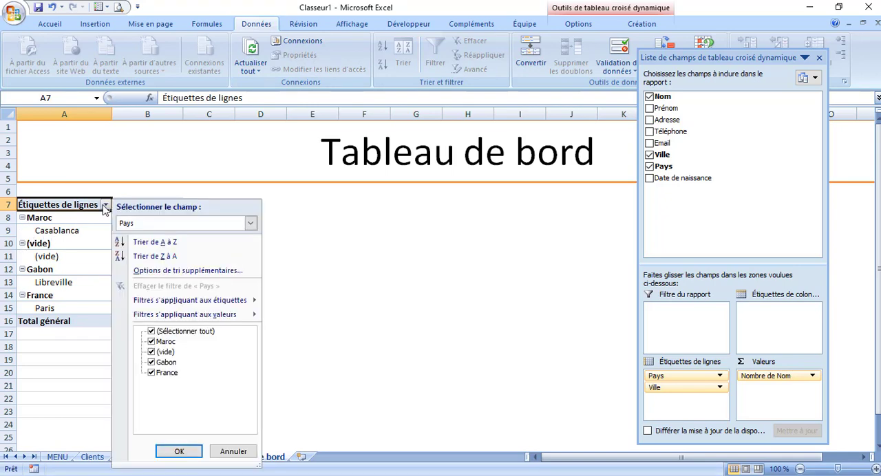
click(152, 352)
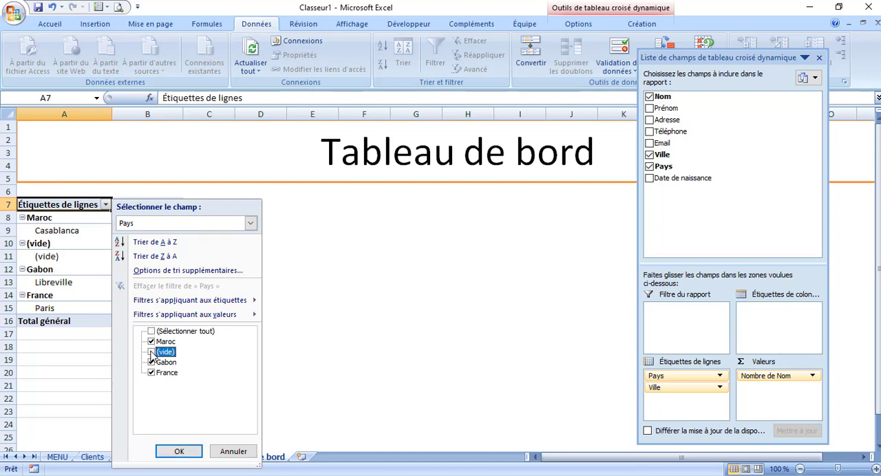
click(176, 453)
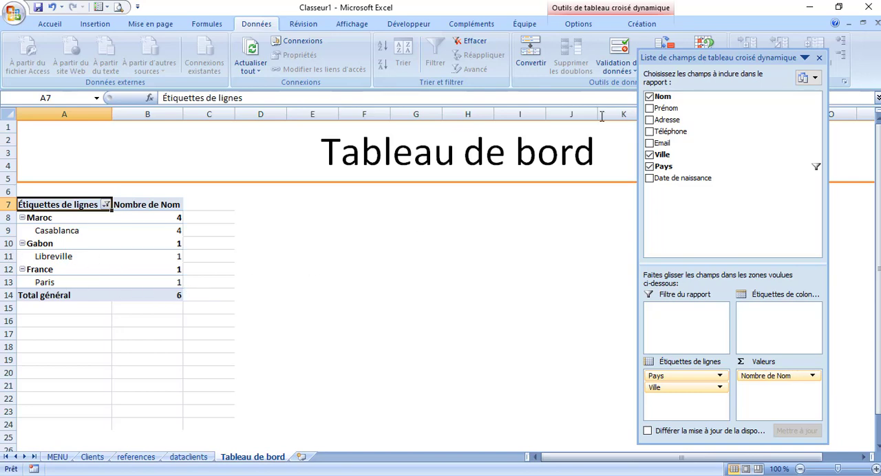
click(821, 58)
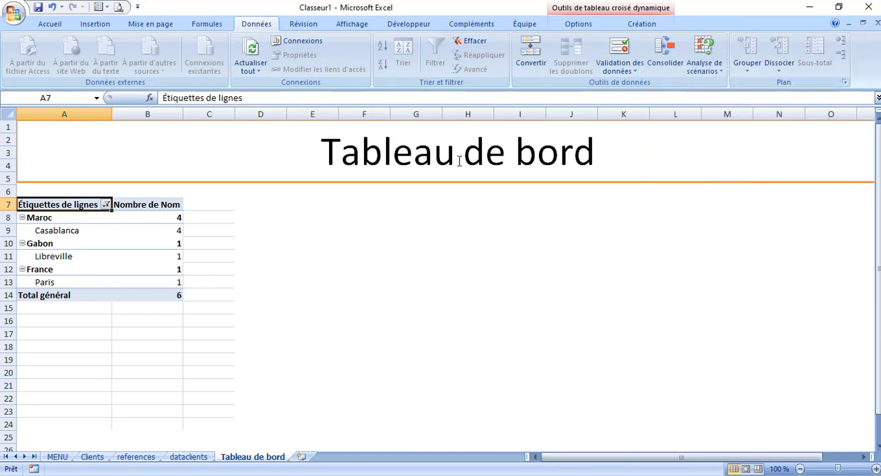
Insert a clustered cylinder pivot chart from the Tableau de bord pivot table and close the chart filter pane
click(62, 234)
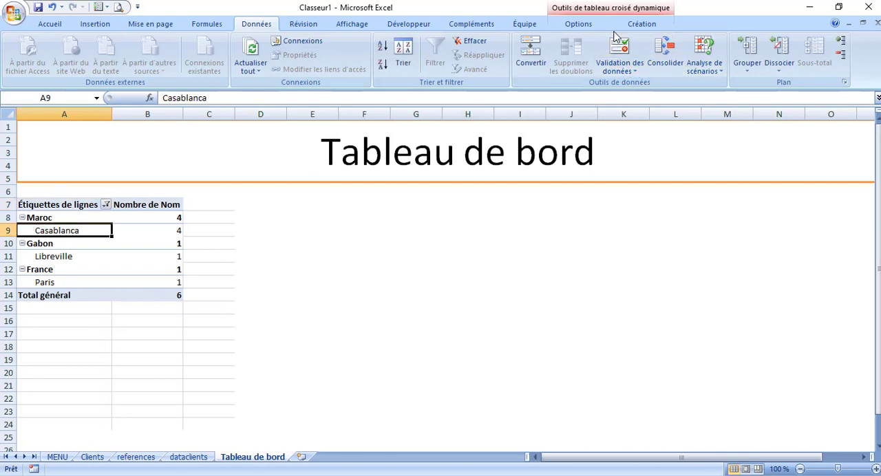
click(580, 24)
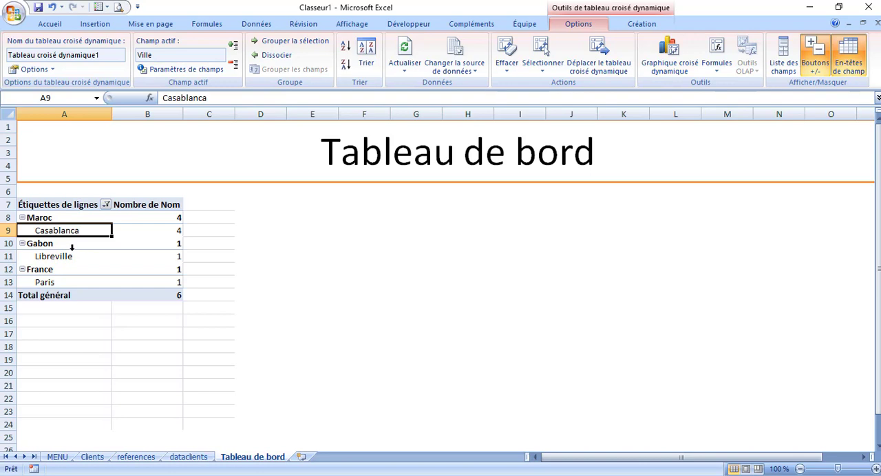
click(673, 62)
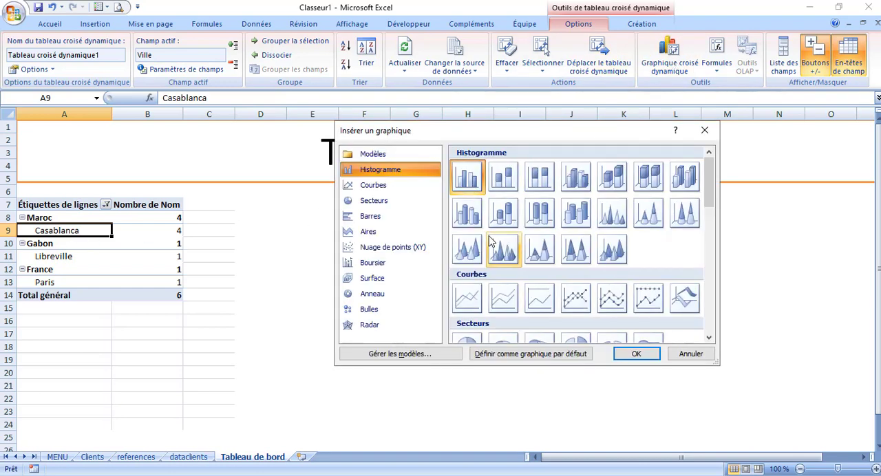
click(467, 212)
click(635, 354)
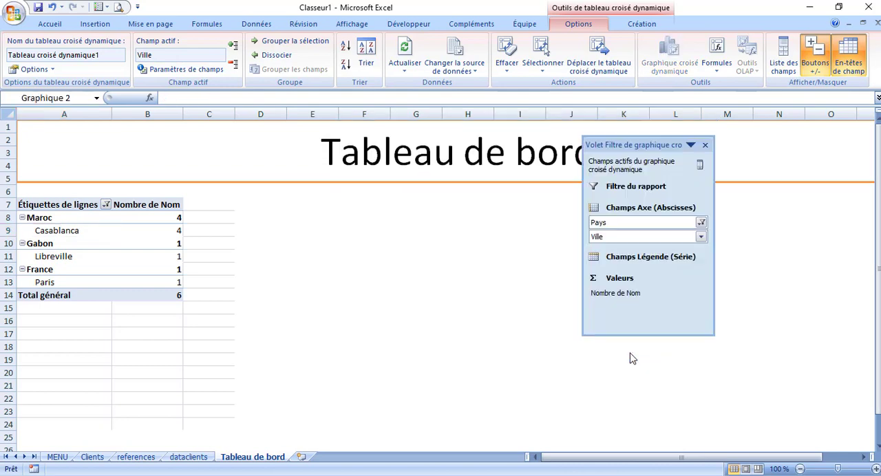
click(705, 145)
Select the title of the new pivot chart
click(454, 217)
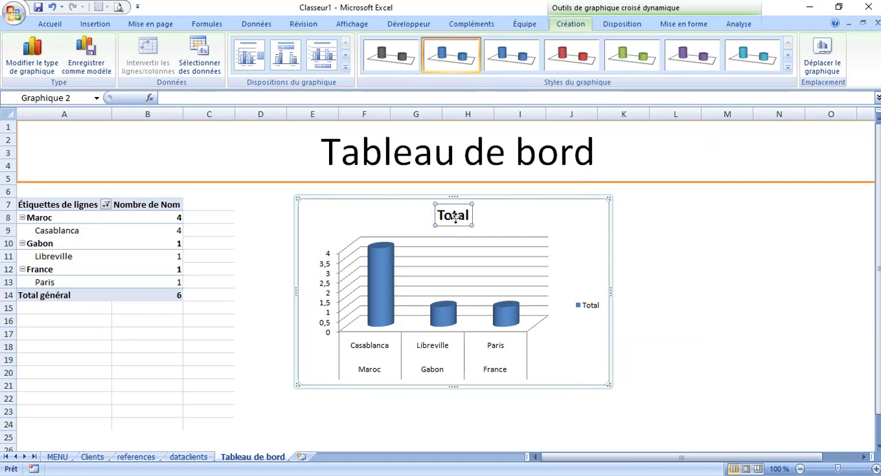
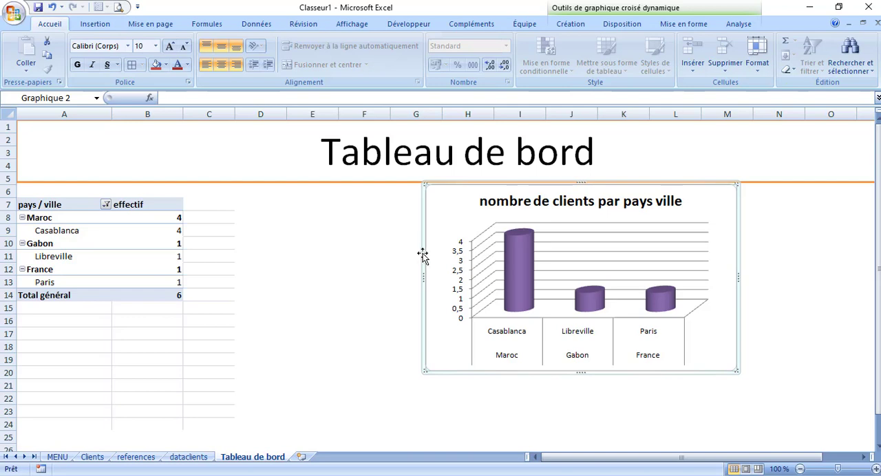
Move the "nombre de clients par pays ville" chart directly beside the pivot table, just below the title banner
drag(421, 252, 22, 262)
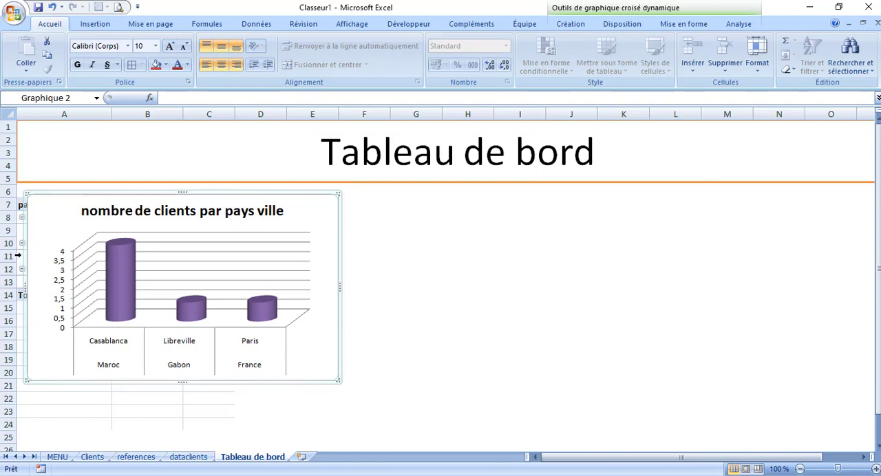
key(Left)
key(Left)
key(Left)
key(Left)
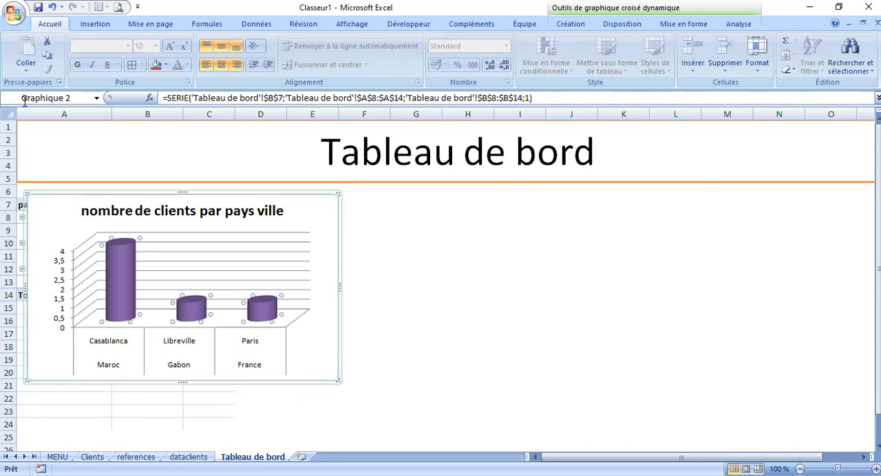
click(46, 190)
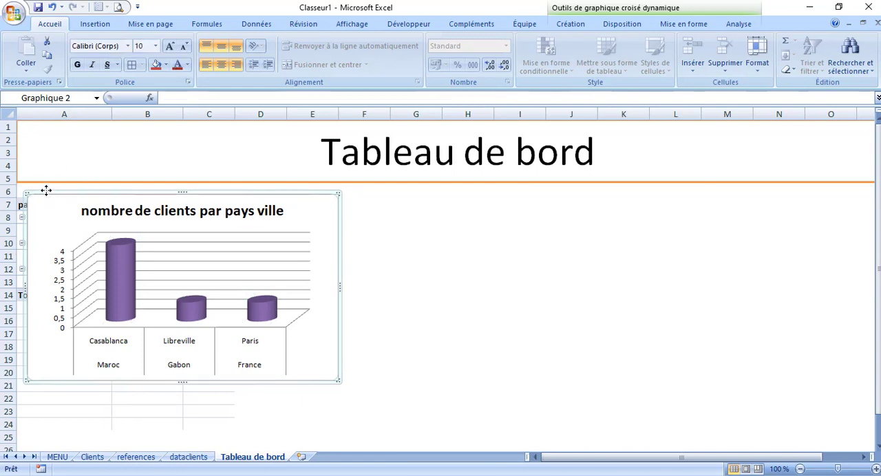
key(Right)
key(Right)
mouse_move(46, 192)
mouse_down()
mouse_move(37, 192)
mouse_move(52, 190)
mouse_up()
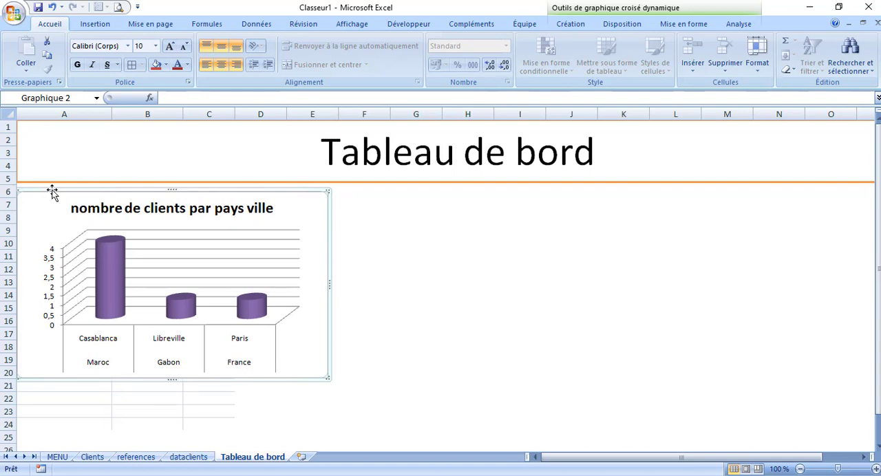
drag(127, 188, 291, 190)
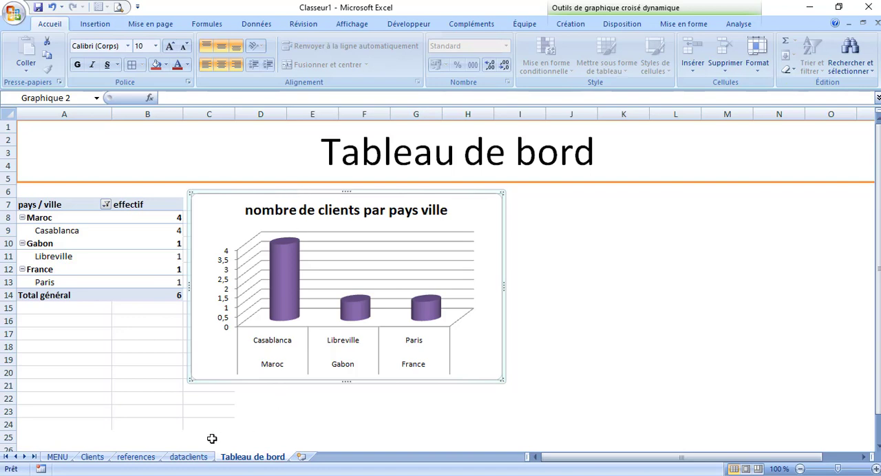
Add a new worksheet after Tableau de bord and enter the label "Code produit" in cell D5
click(301, 459)
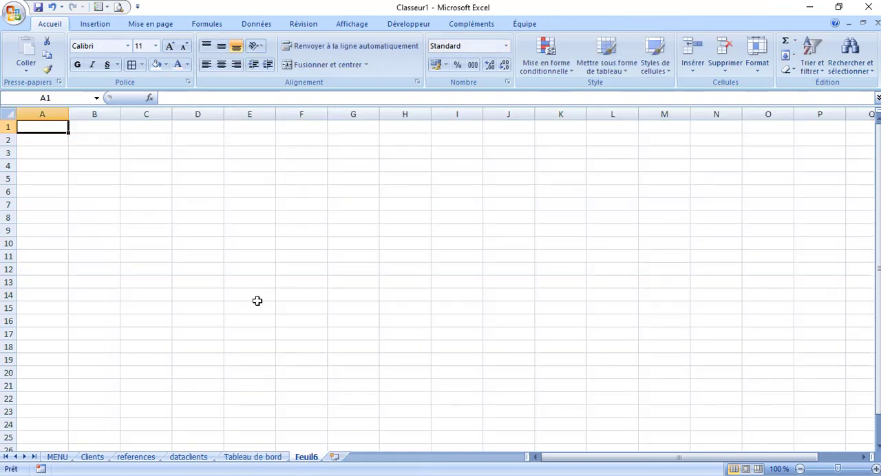
click(206, 179)
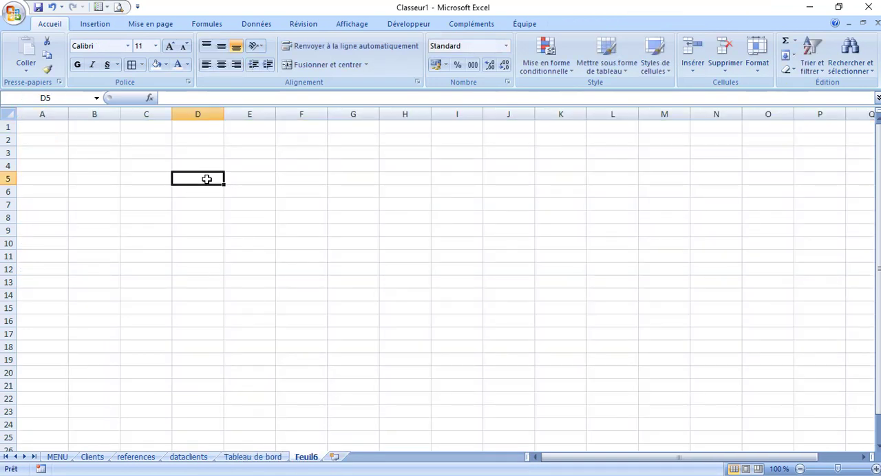
text(Code pro)
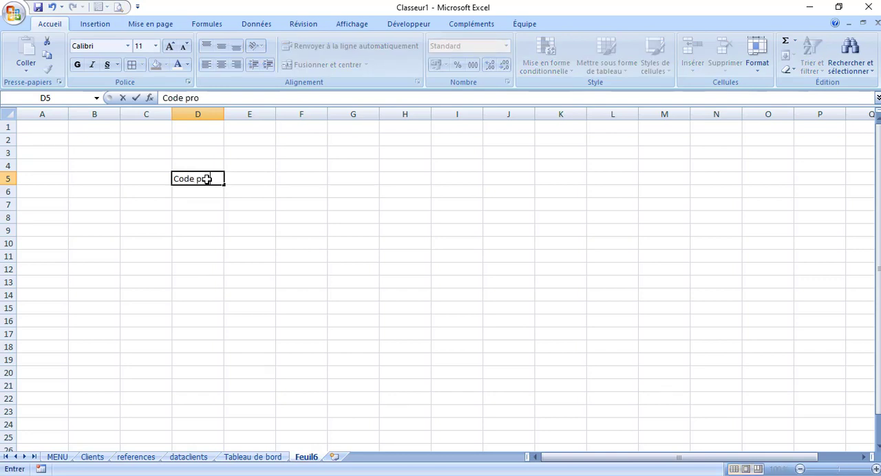
text(duit)
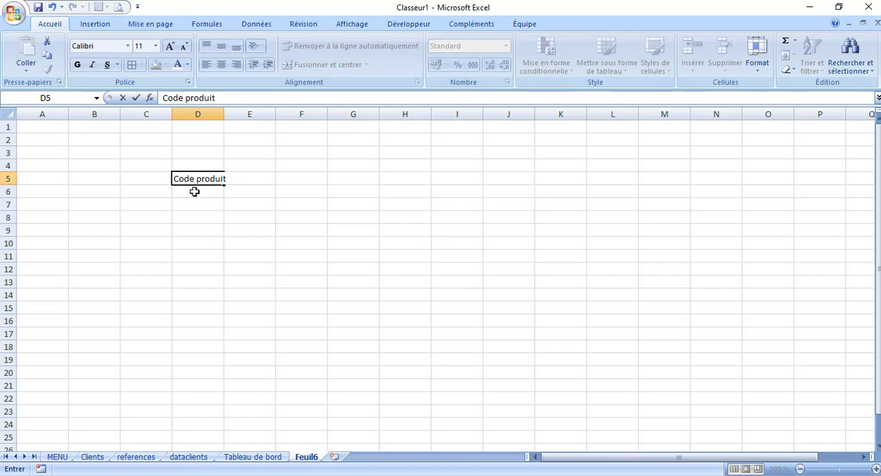
Enter the label "libelé" in cell D7 and "date fabrication" in cell D9
click(192, 204)
text(I)
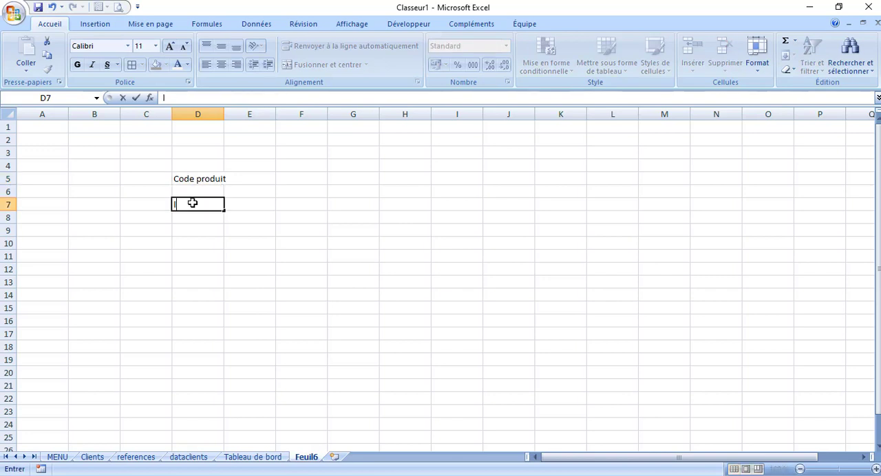
text(ibelé)
click(195, 228)
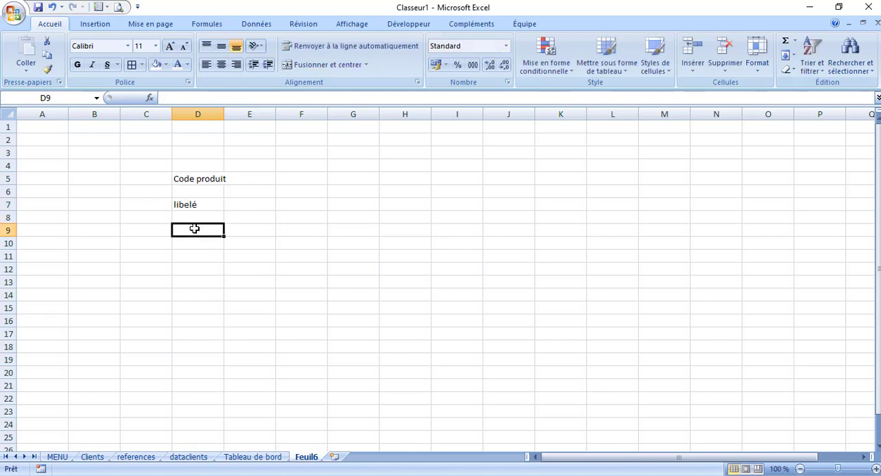
text(date)
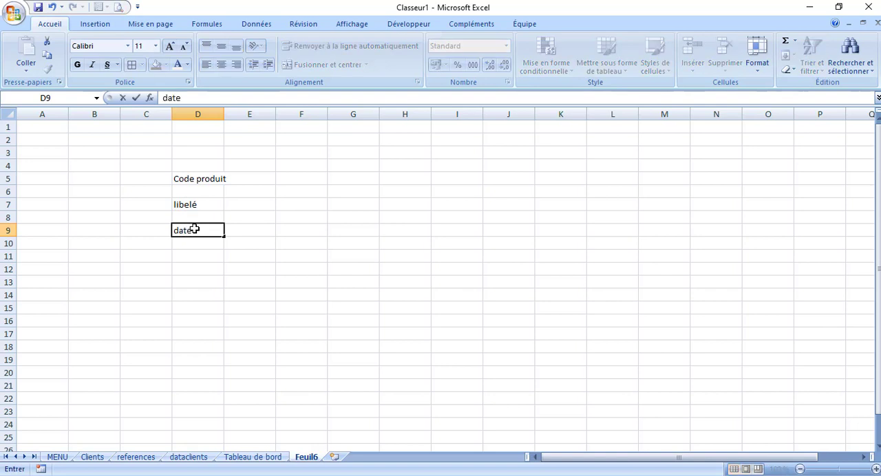
text( fabricatio)
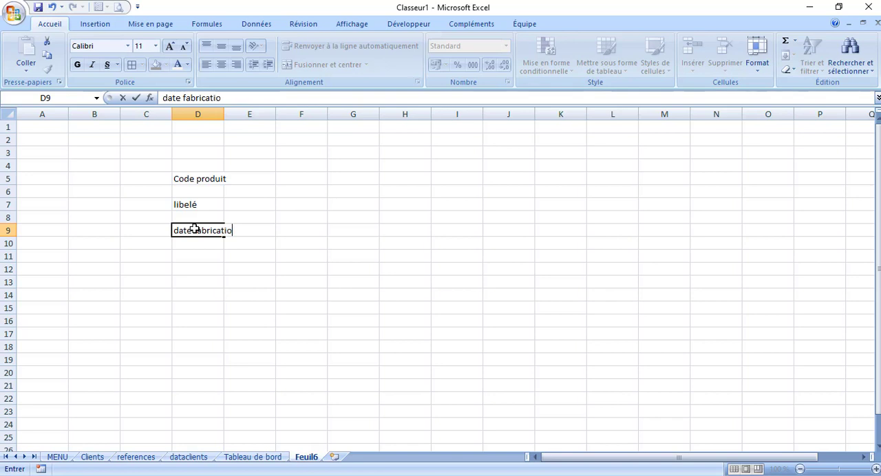
text(n)
Enter the label "date fin" in cell D11
click(191, 257)
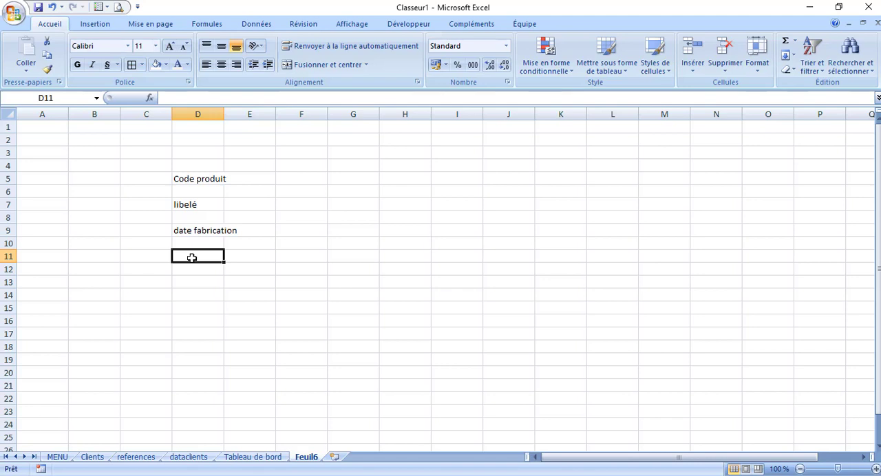
text(date)
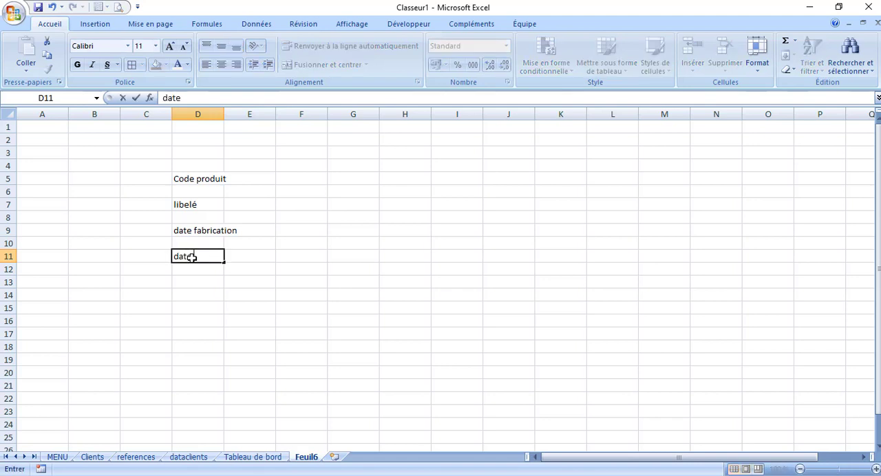
text( fin)
key(BackSpace)
key(BackSpace)
key(BackSpace)
key(BackSpace)
text(prean)
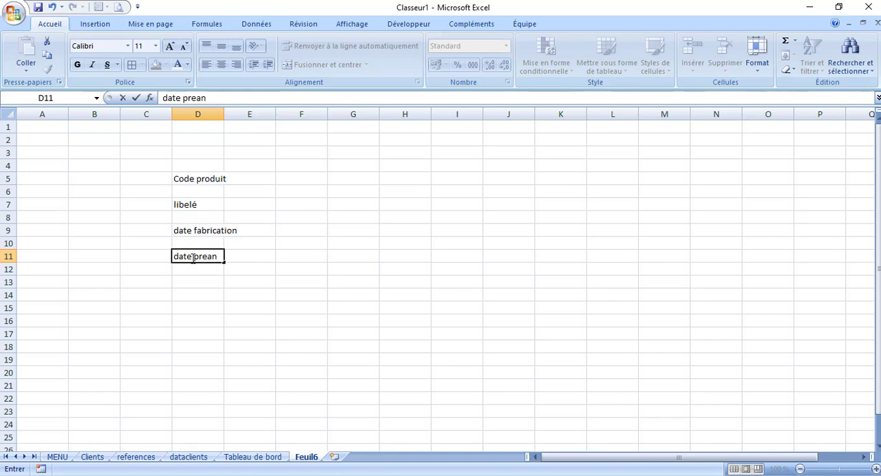
key(BackSpace)
key(BackSpace)
key(BackSpace)
key(BackSpace)
key(BackSpace)
text(fin)
Enter "catégori" in cell D13 and fit the width of column D to its labels
click(193, 283)
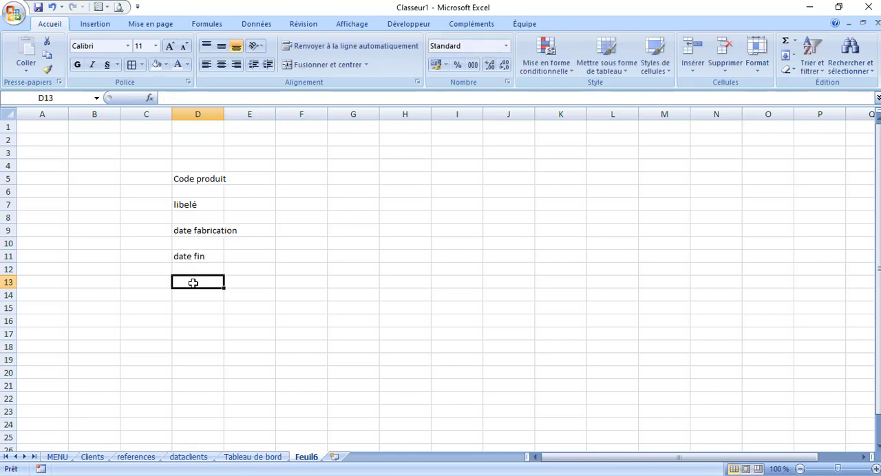
text(catégo)
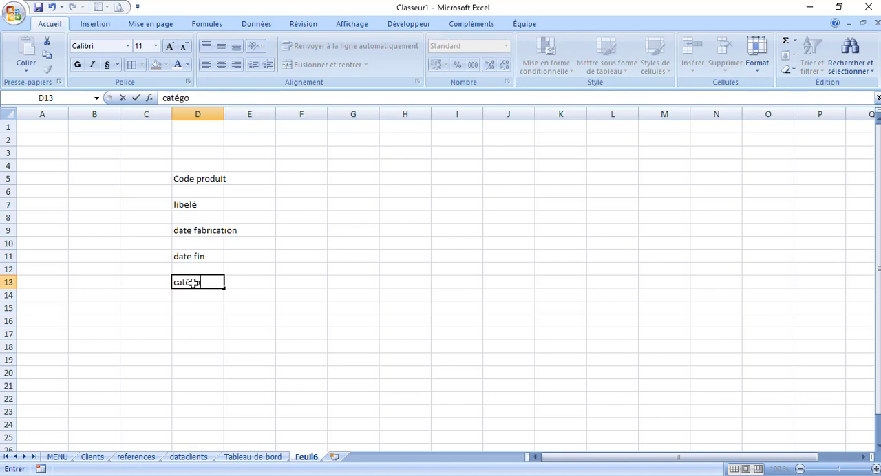
text(ri)
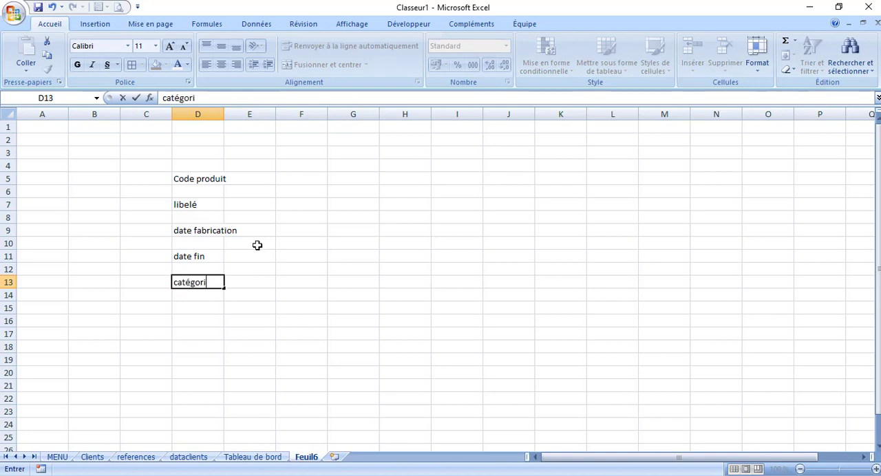
click(226, 115)
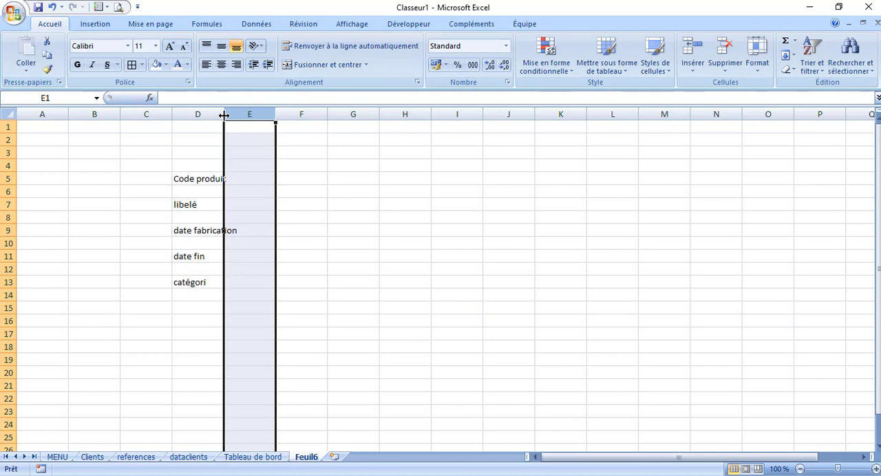
double_click(224, 114)
Format the labels in D5:D13 as right-aligned bold Algerian text and refit column D to them
drag(197, 178, 202, 282)
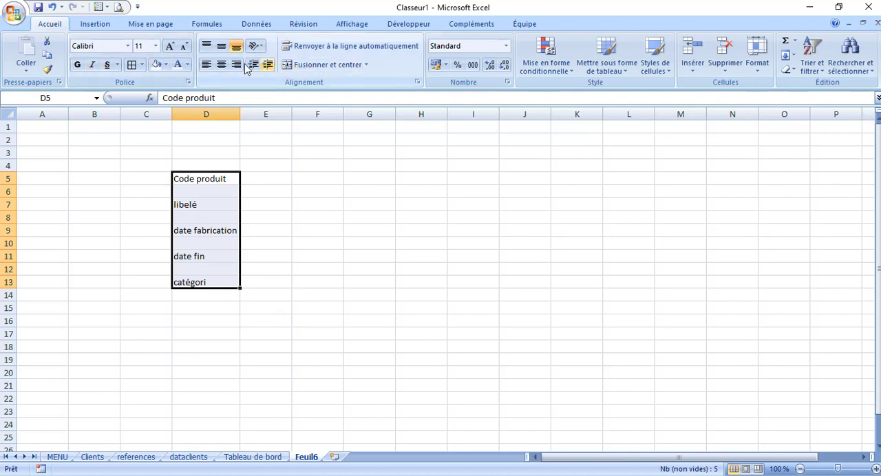
click(236, 64)
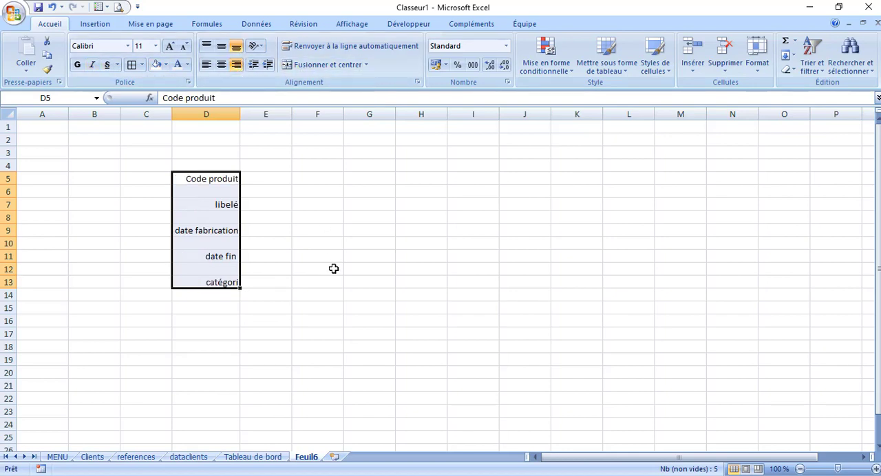
click(77, 64)
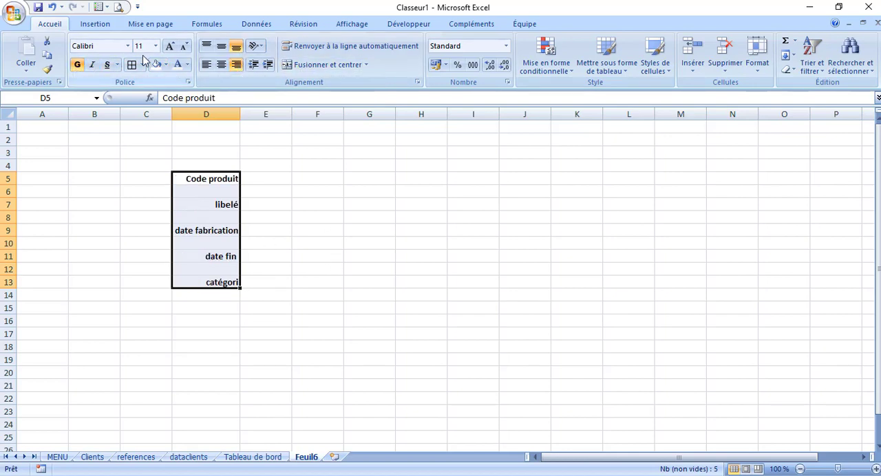
click(127, 45)
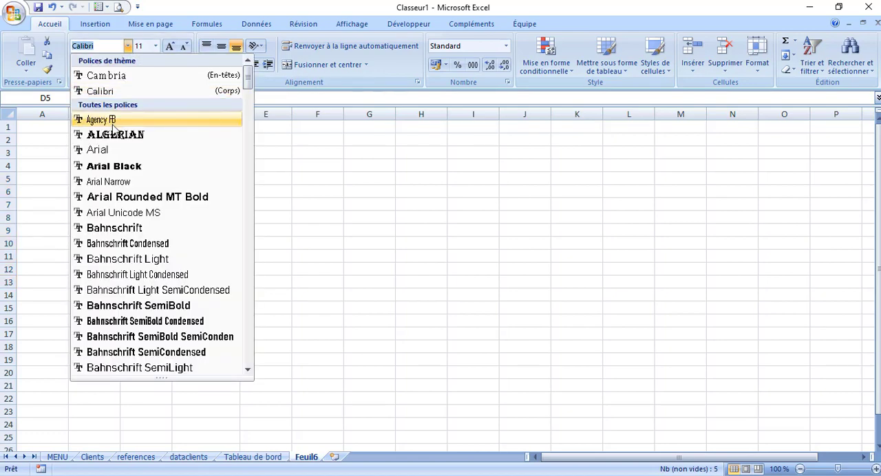
click(114, 134)
click(356, 218)
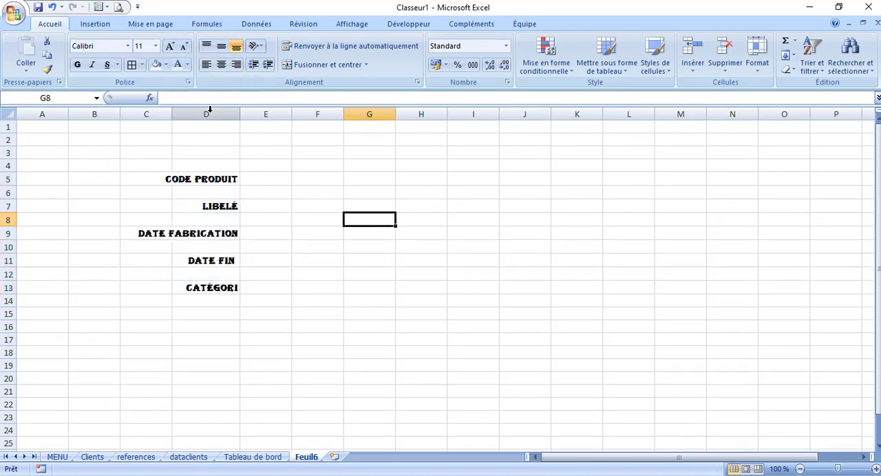
double_click(240, 114)
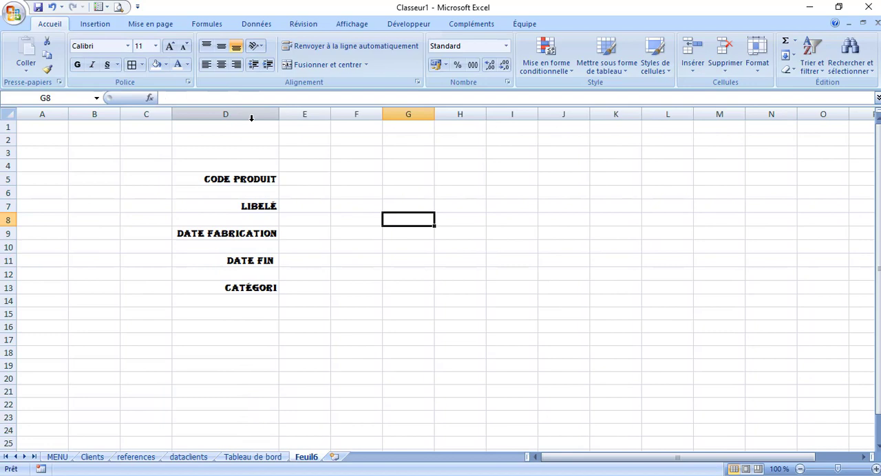
Narrow column E to a thin spacer and widen column F to roughly three times its default width
click(300, 264)
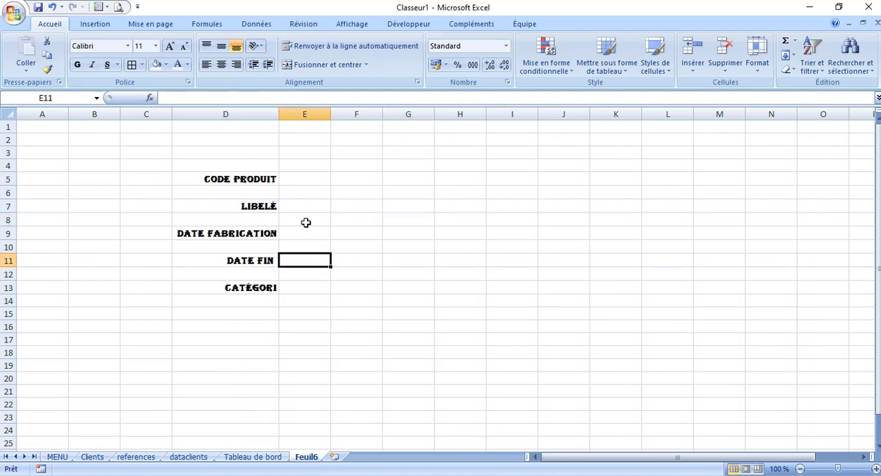
drag(331, 119, 456, 124)
click(330, 169)
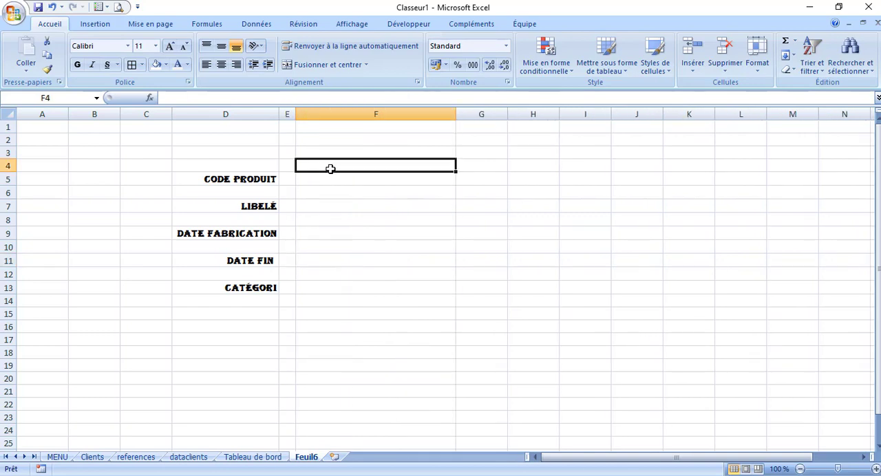
Complete the label in cell D13 so that it reads "catégoriE"
click(237, 313)
click(240, 289)
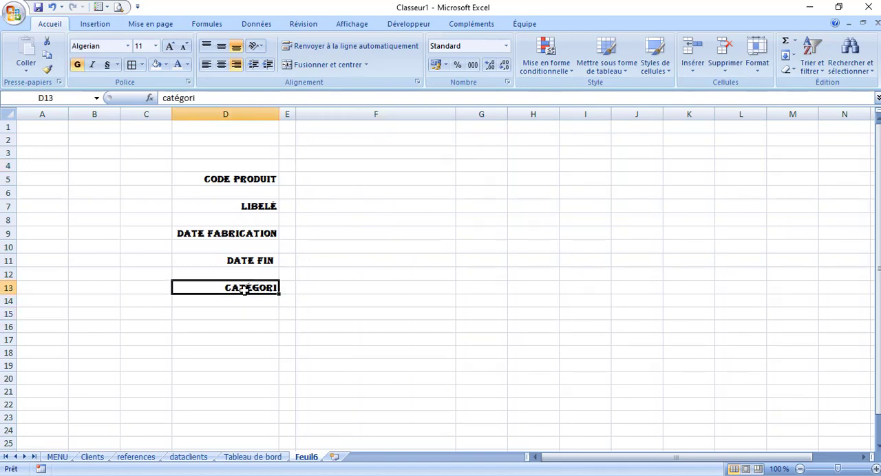
key(ctrl+c)
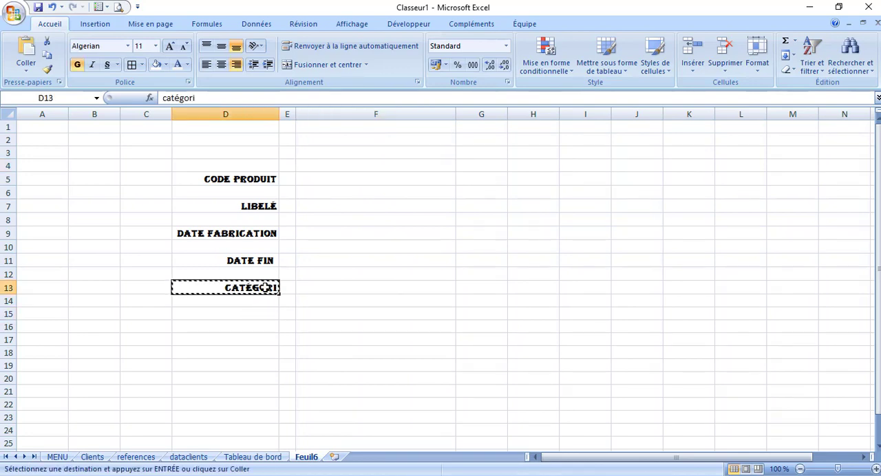
double_click(276, 288)
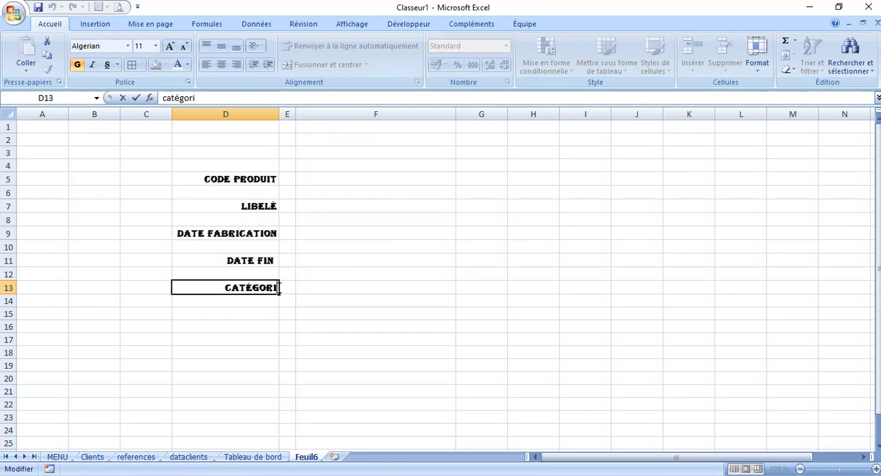
text(e)
click(230, 313)
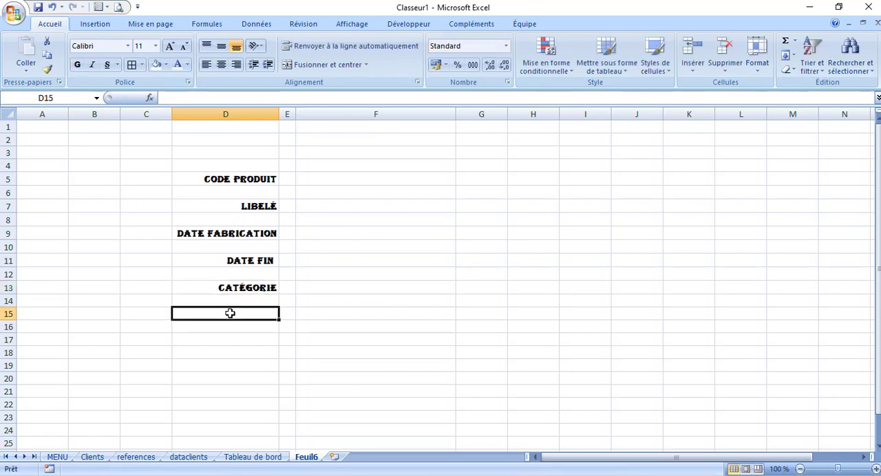
Enter the label "Prix achat" in cell D15
click(246, 285)
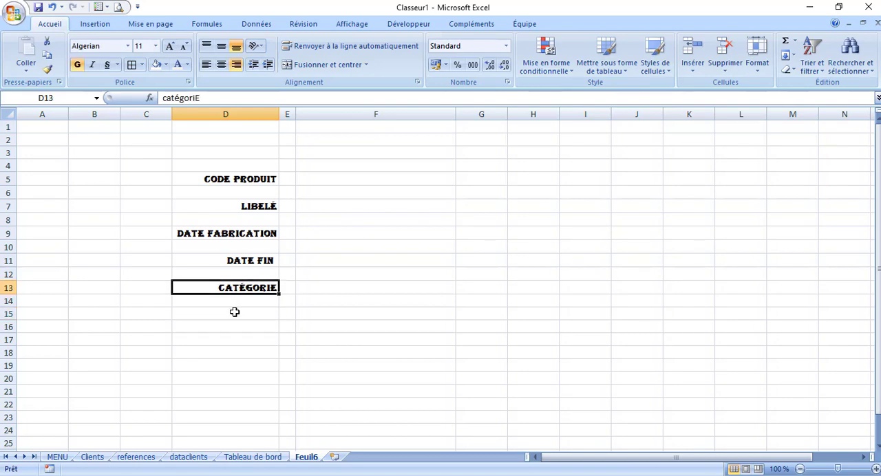
click(234, 311)
text(Pri)
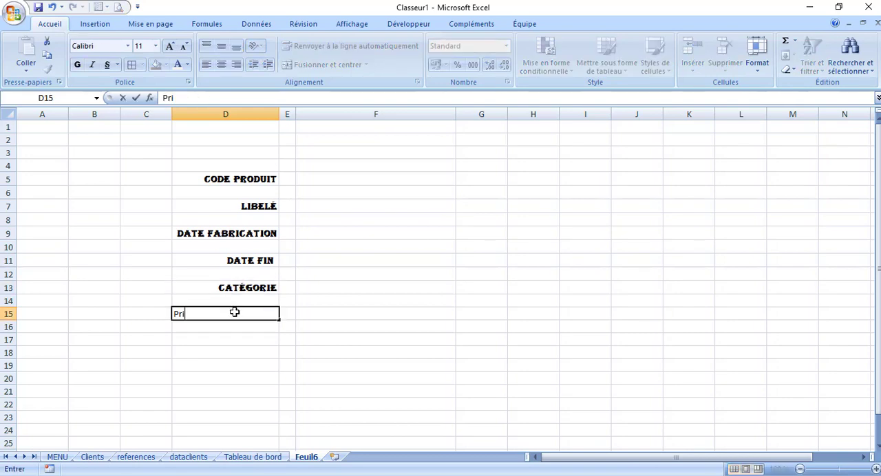
text(x achat)
click(219, 335)
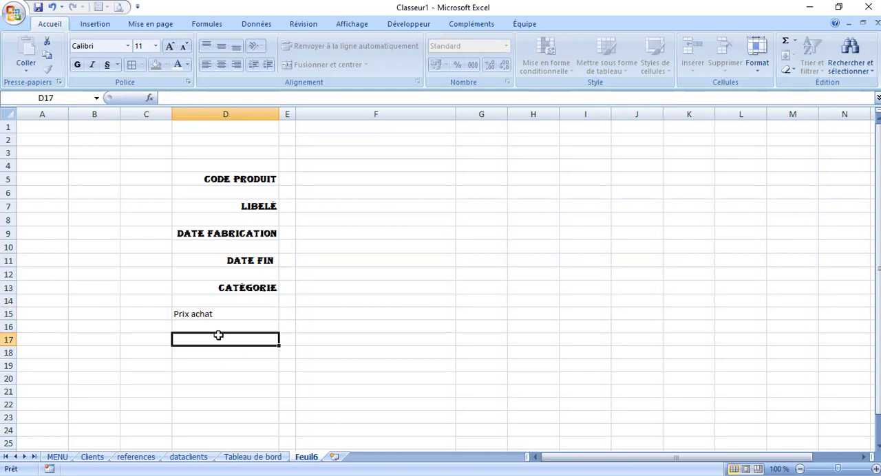
Enter the label "Prix vente" in cell D17
text(Pri)
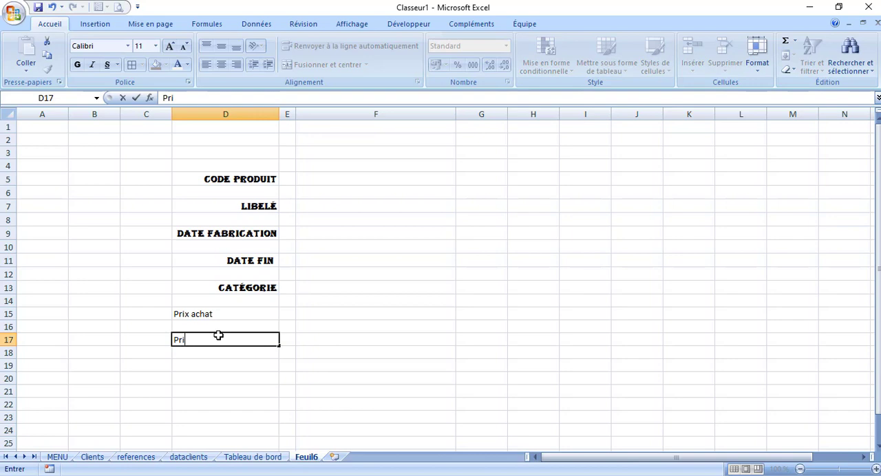
text(x vente)
click(211, 375)
Copy the formatting of the label in D13 to the labels in D15 and D17
click(232, 287)
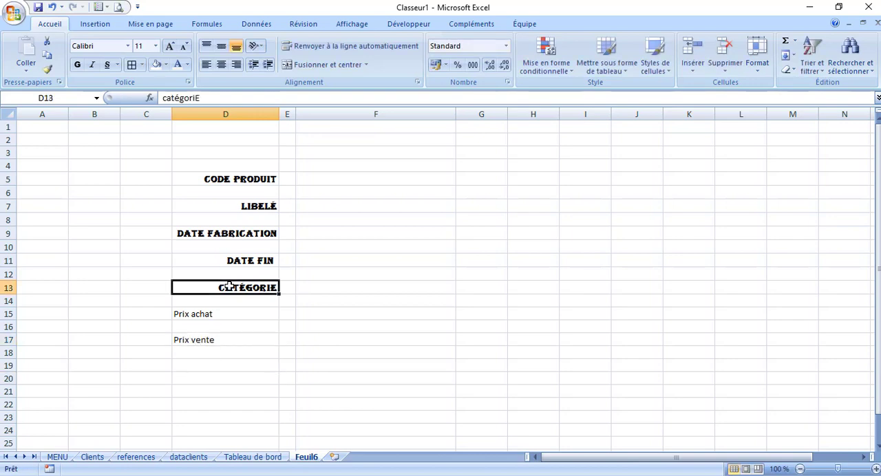
double_click(47, 70)
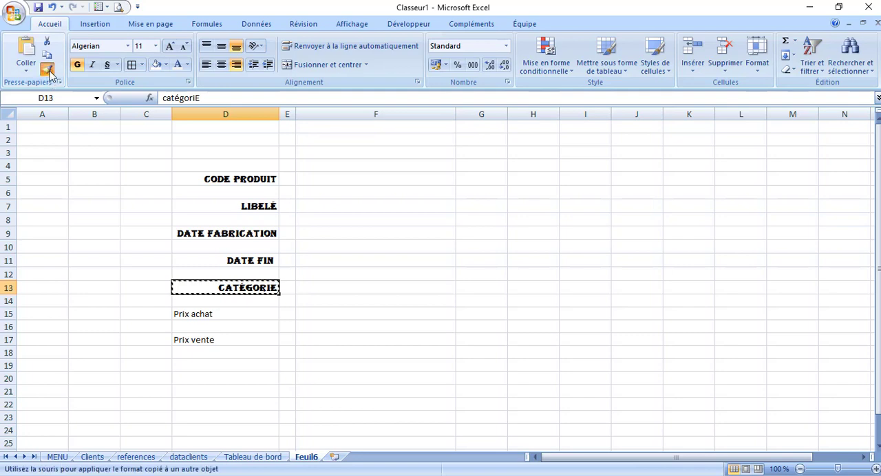
click(219, 314)
click(215, 341)
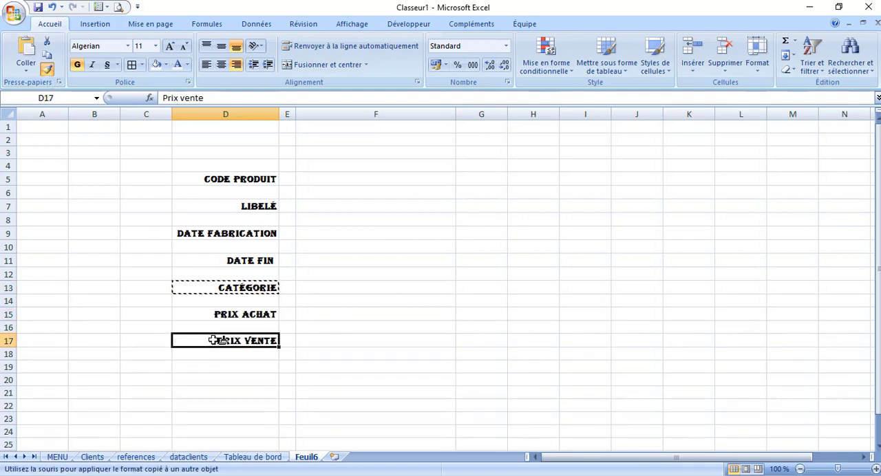
key(Escape)
Put a thick box border around the code produit entry cell F5
click(330, 180)
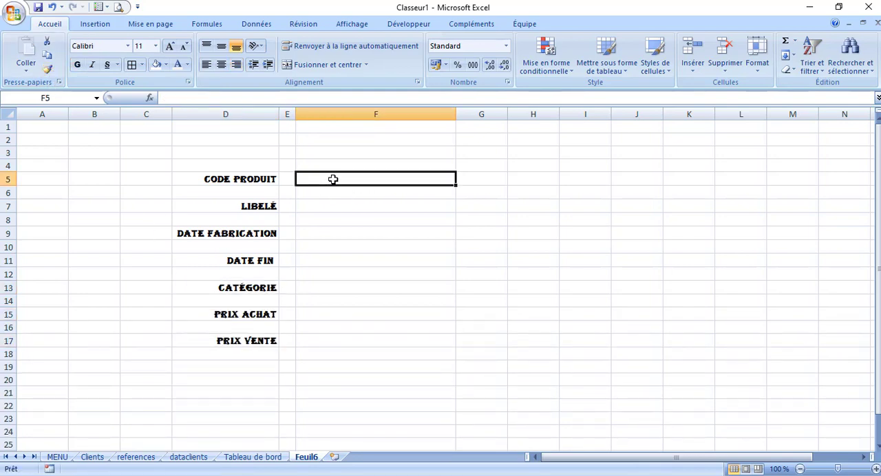
click(143, 65)
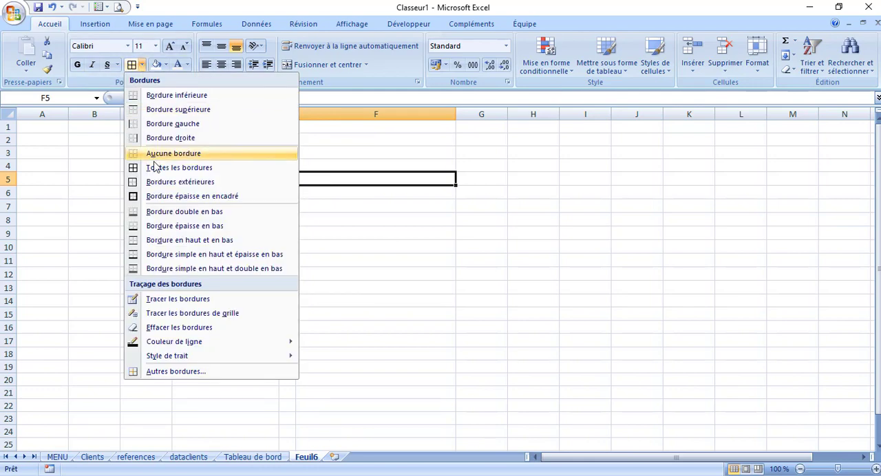
click(156, 196)
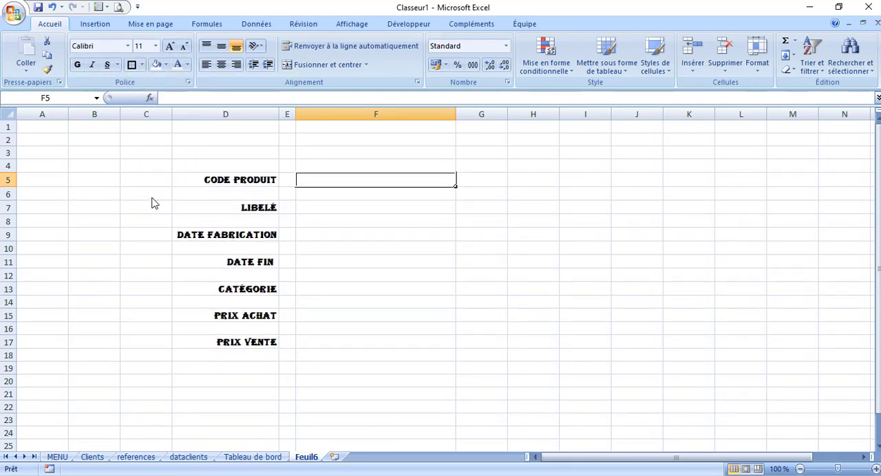
click(153, 208)
Copy the border formatting of F5 to the entry cells F7, F9, F11, F13, F15 and F17
click(386, 186)
click(47, 69)
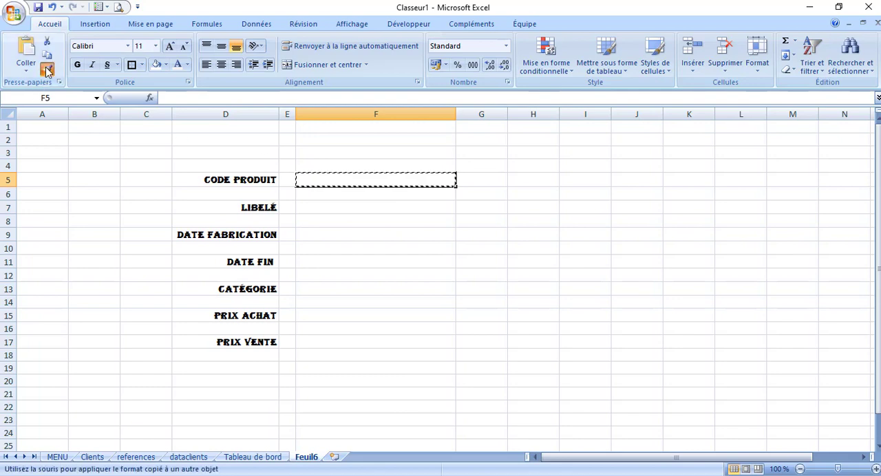
click(364, 210)
click(338, 237)
click(330, 264)
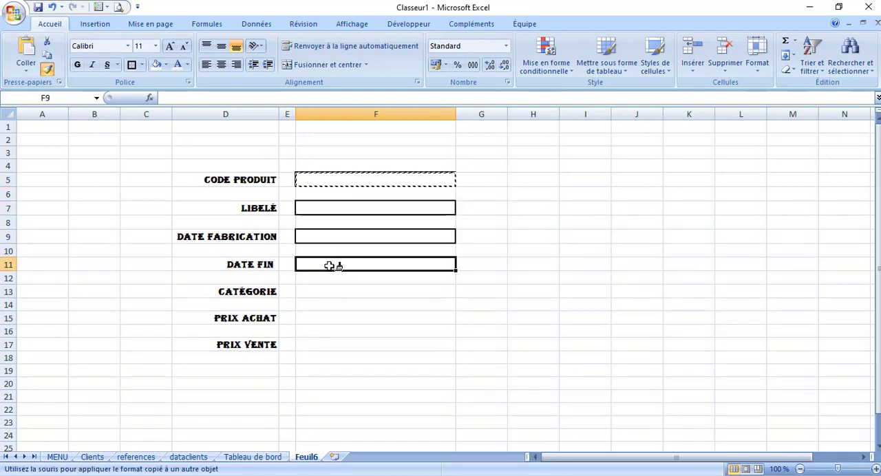
click(324, 294)
click(326, 321)
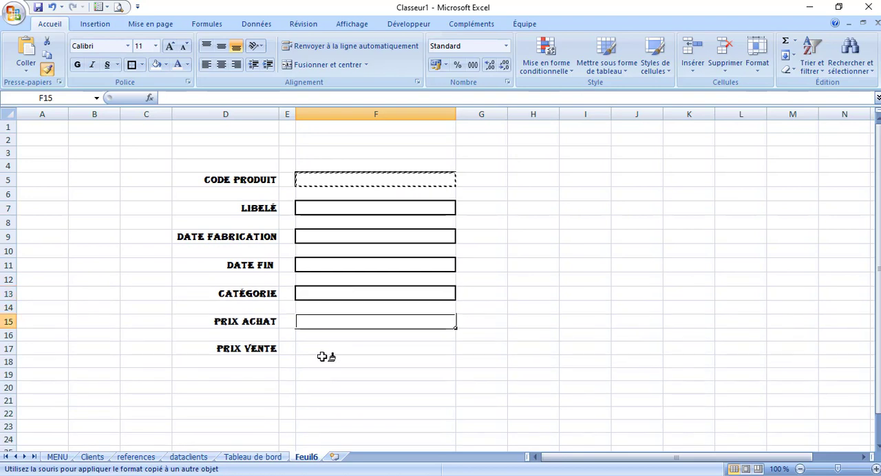
click(325, 351)
key(Escape)
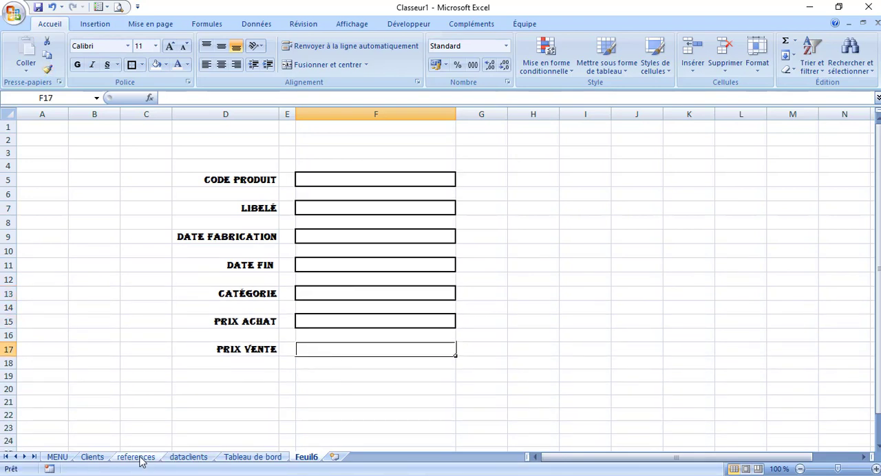
Copy the "Saisie des clients" title banner from the Clients sheet to the top of Feuil6
click(195, 458)
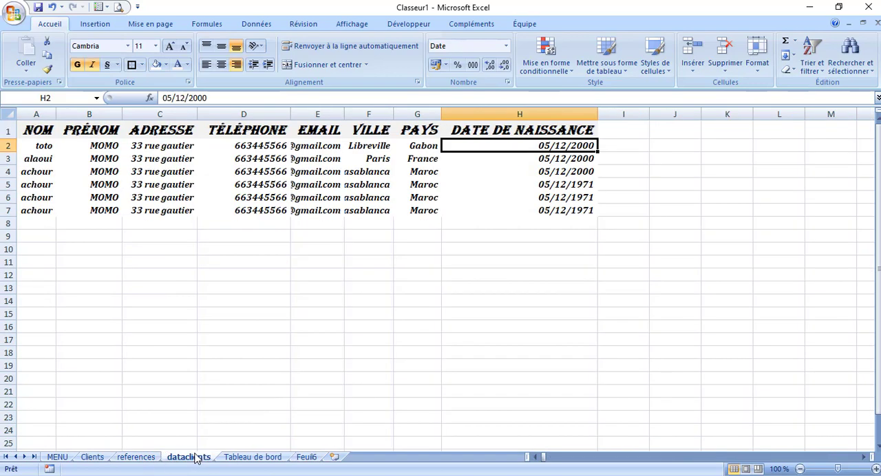
click(96, 457)
click(202, 150)
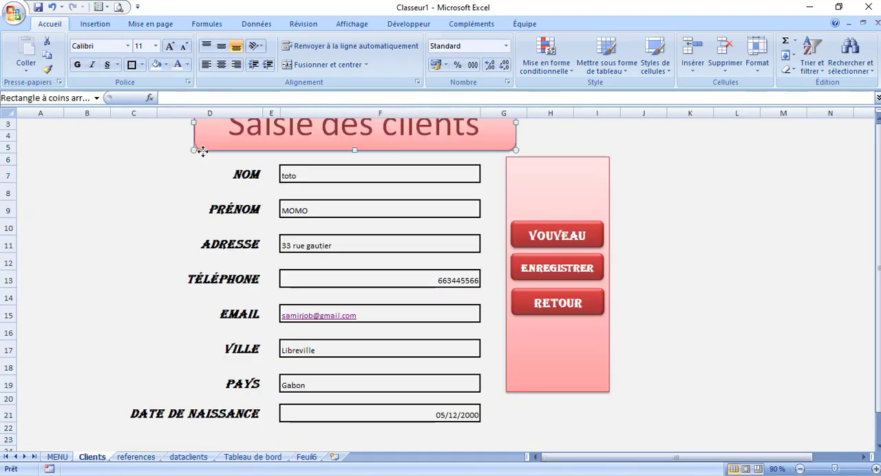
click(306, 458)
click(204, 139)
key(ctrl+v)
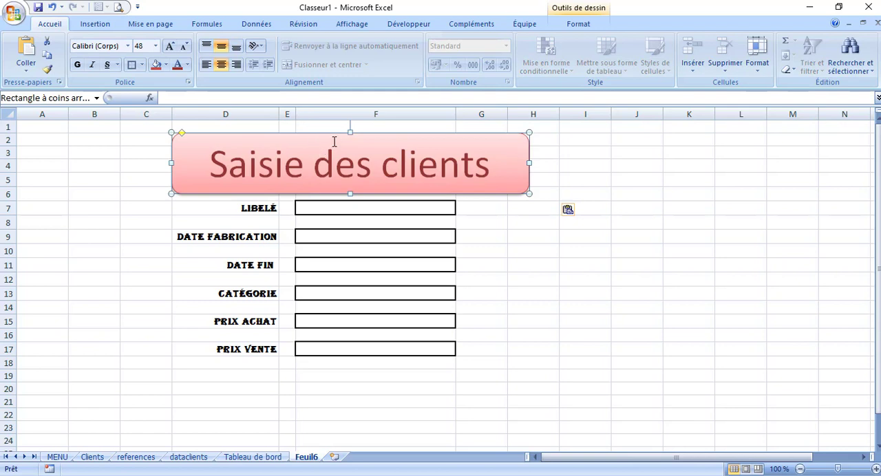
drag(337, 133, 336, 122)
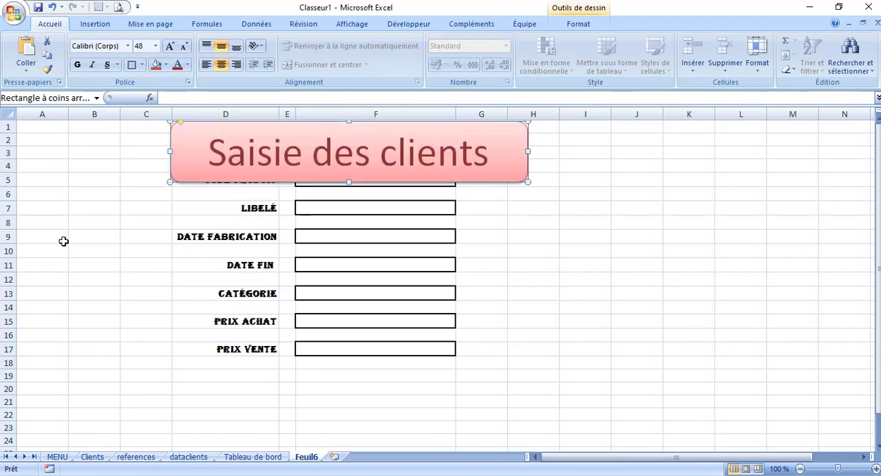
Insert four blank rows above the product form, one at row 3 and three at the top of the sheet
drag(11, 141, 13, 205)
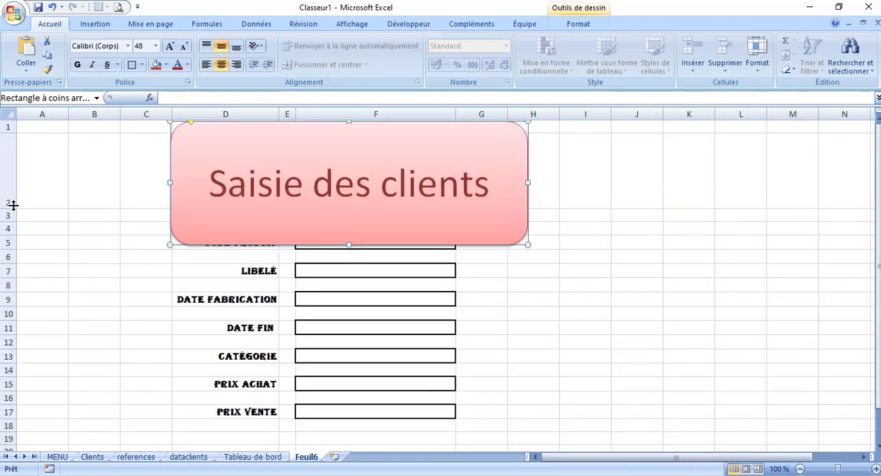
click(52, 6)
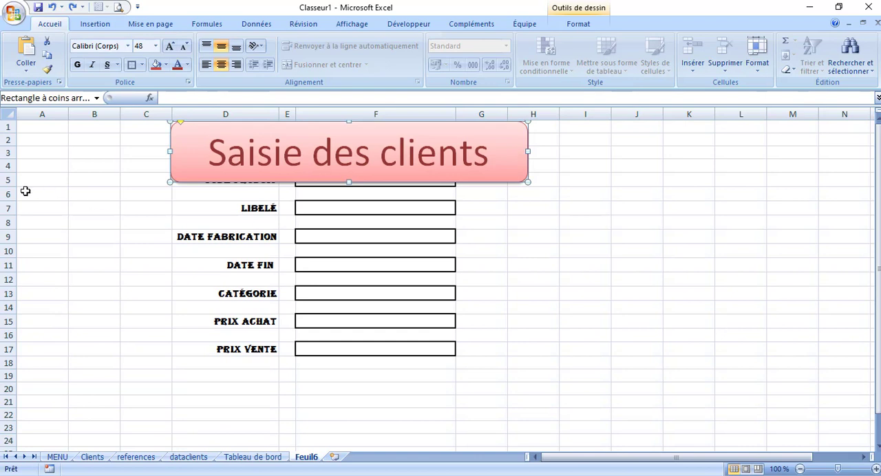
click(5, 154)
right_click(6, 154)
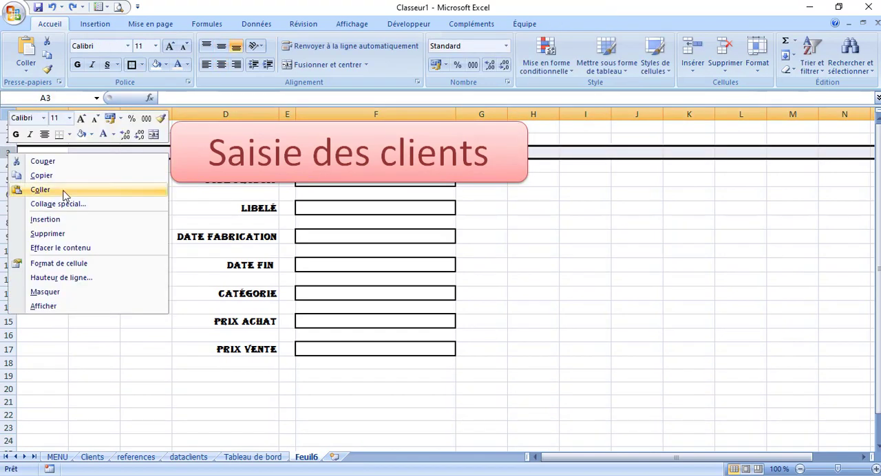
click(45, 219)
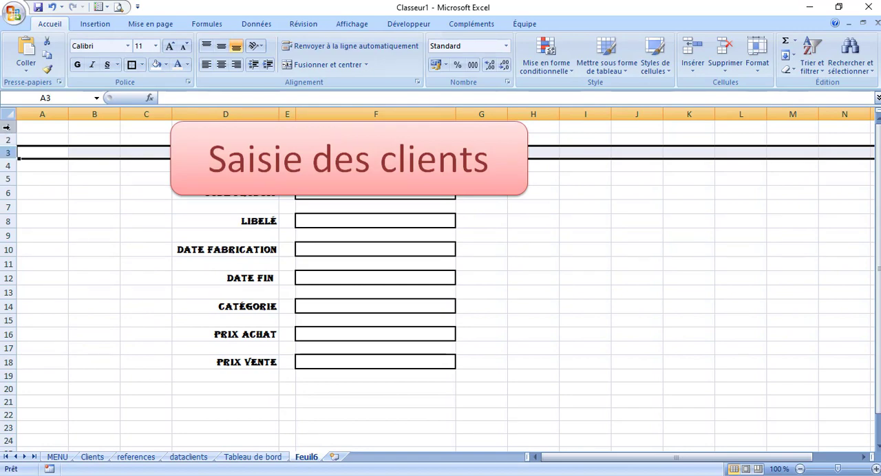
drag(6, 128, 6, 155)
right_click(6, 155)
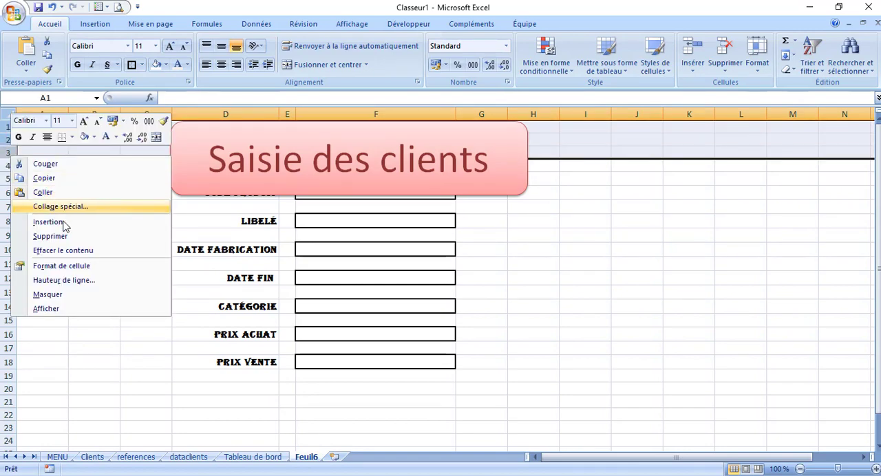
click(64, 225)
Move the title banner up to the top rows so that it clears the code produit field
click(352, 172)
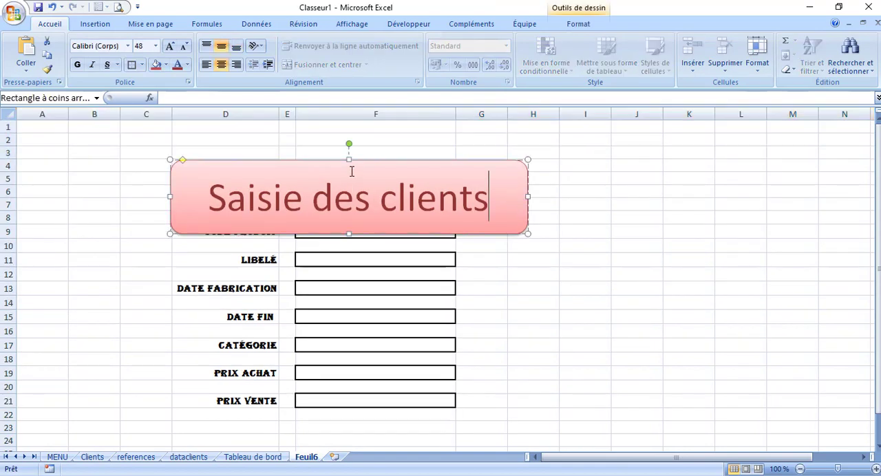
drag(347, 155, 344, 115)
drag(338, 161, 335, 116)
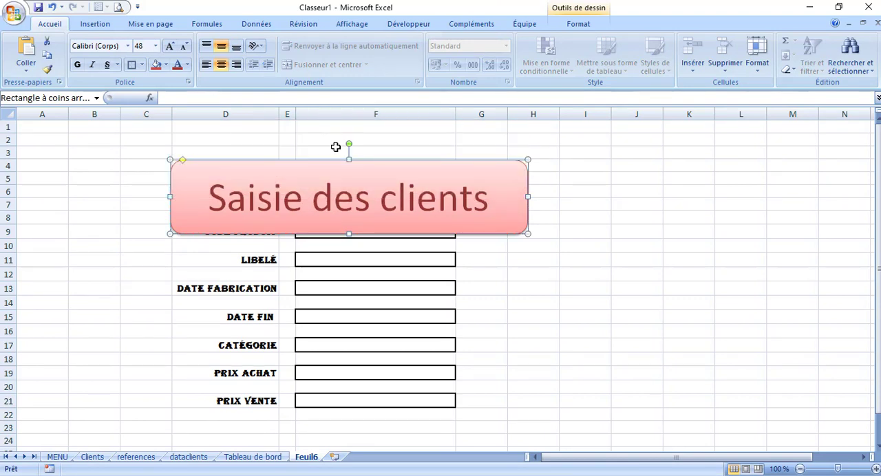
drag(315, 165, 305, 127)
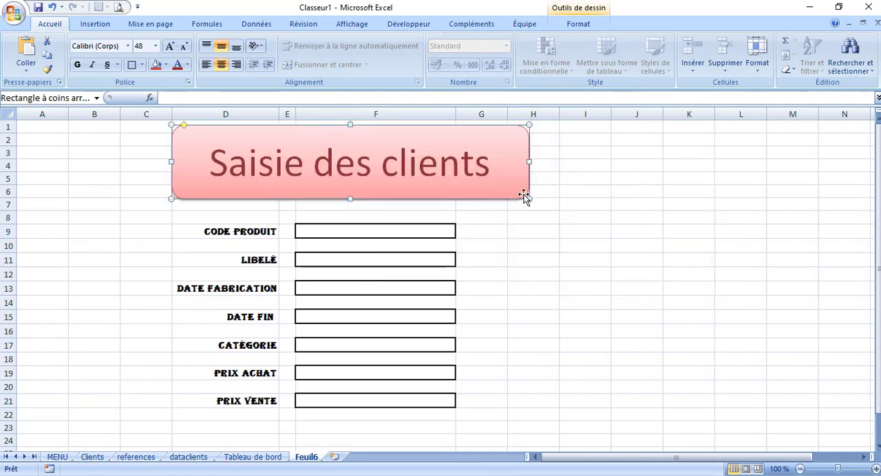
Change the banner title to "Saisie des dproduits"
double_click(450, 167)
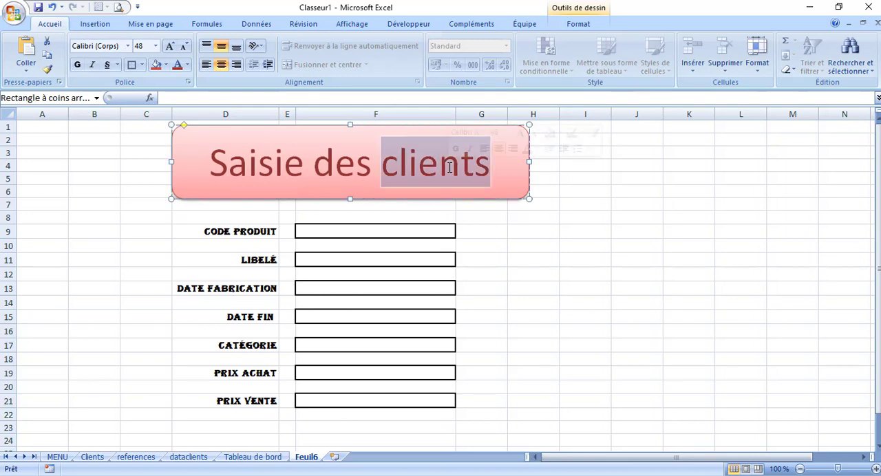
text(dprof)
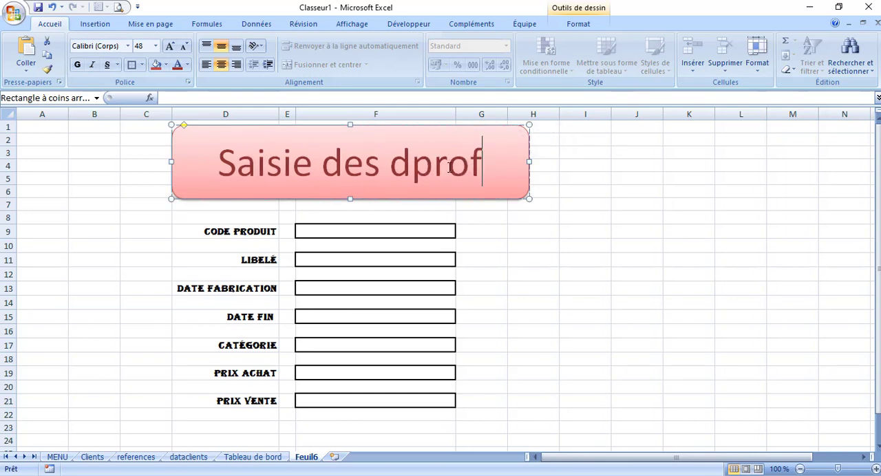
key(BackSpace)
text(duits)
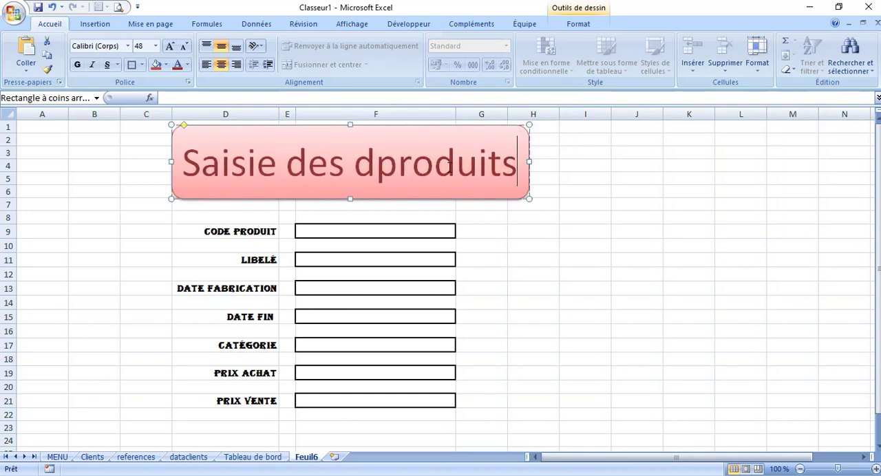
click(531, 331)
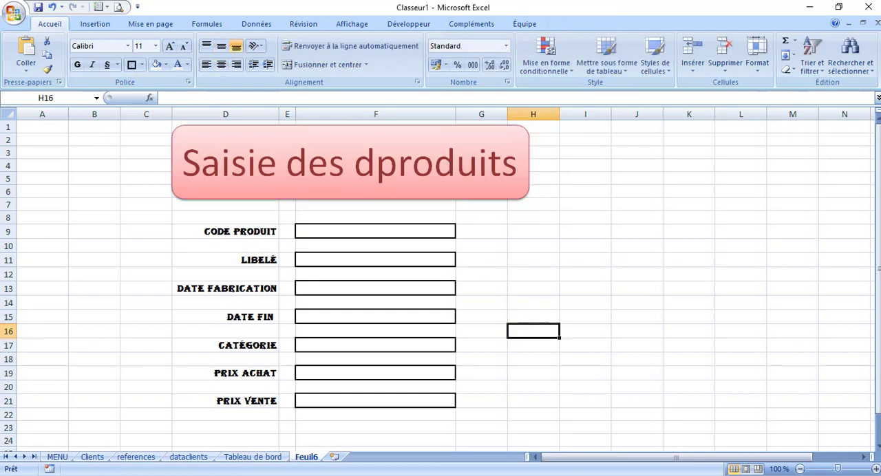
Copy the pink button-panel rectangle from the Clients sheet to Feuil6 and place it beside the entry cells, starting at row 7
click(93, 457)
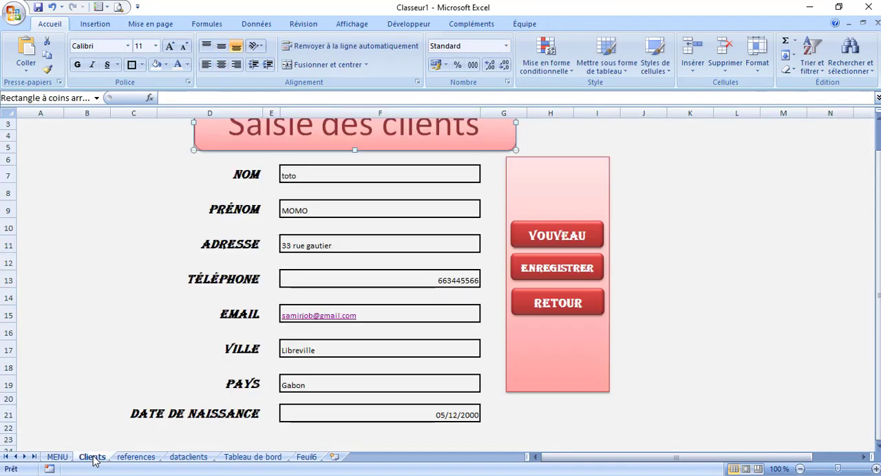
click(526, 158)
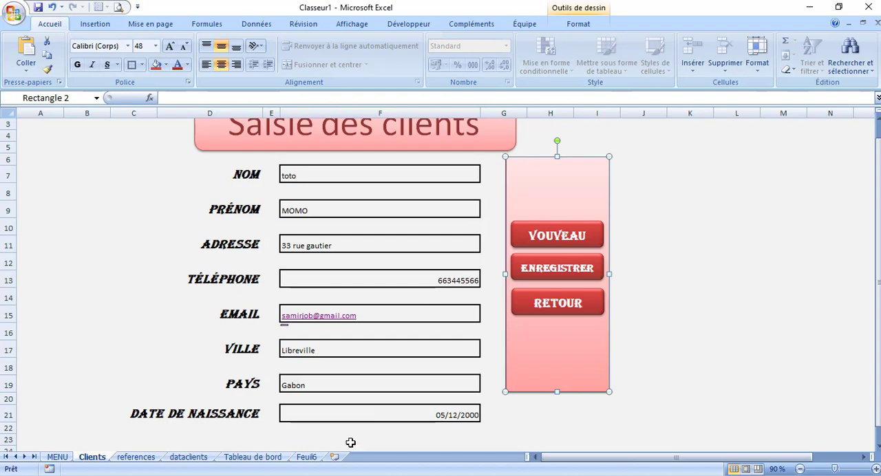
click(306, 457)
click(642, 233)
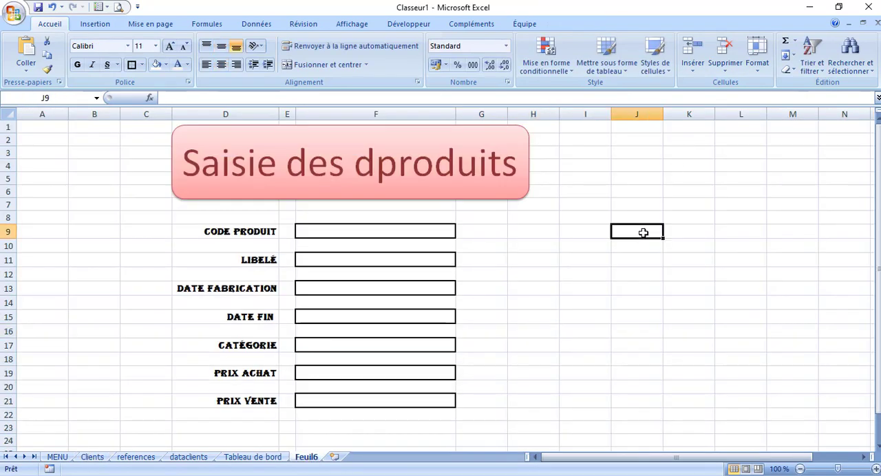
key(ctrl+v)
drag(653, 229, 533, 206)
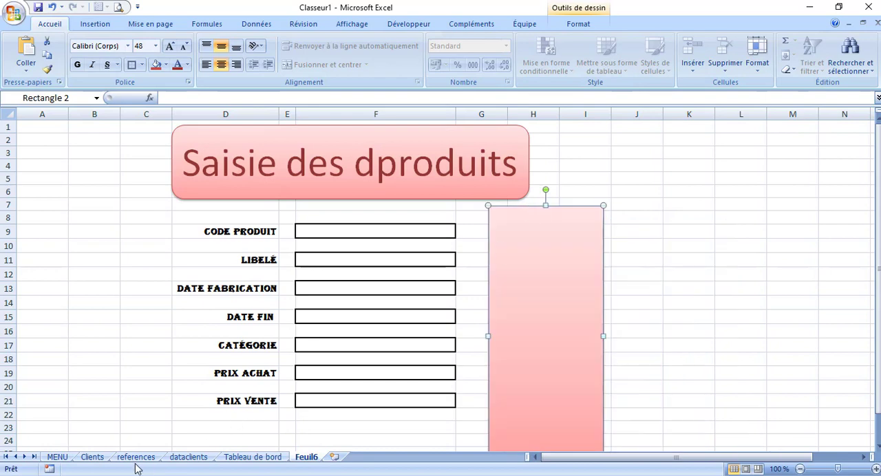
Try to select the group of buttons on the Clients sheet by marking the area around them
click(93, 457)
key(Escape)
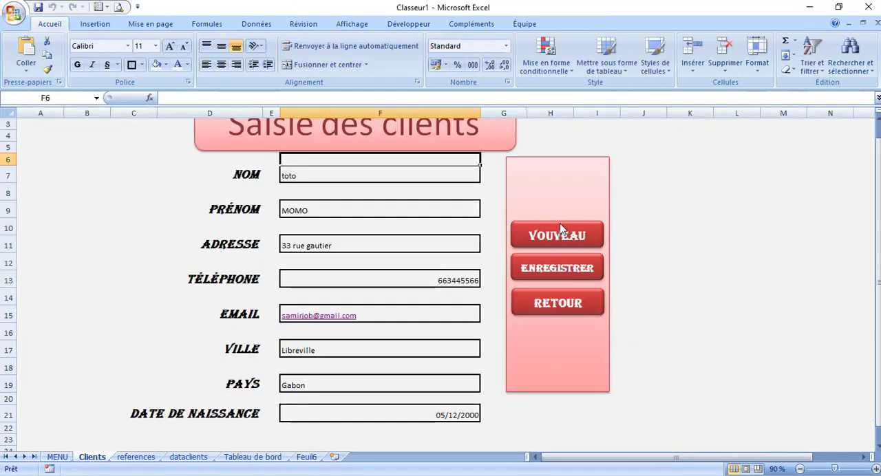
click(686, 139)
drag(686, 139, 495, 282)
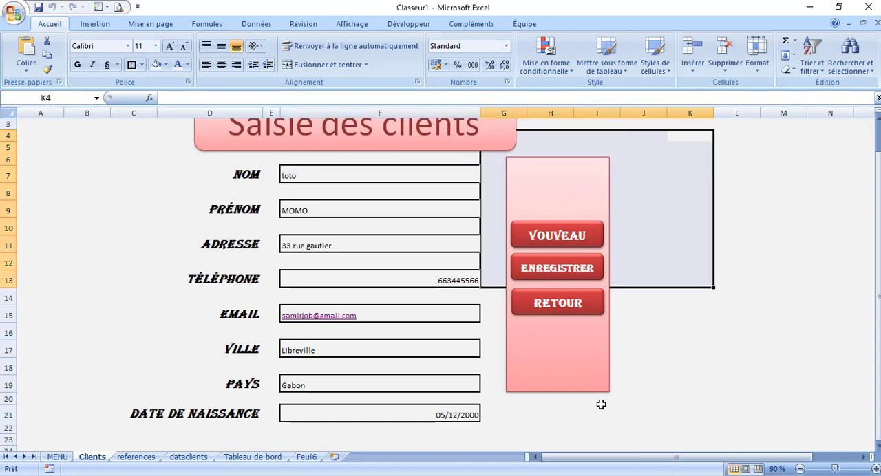
click(635, 428)
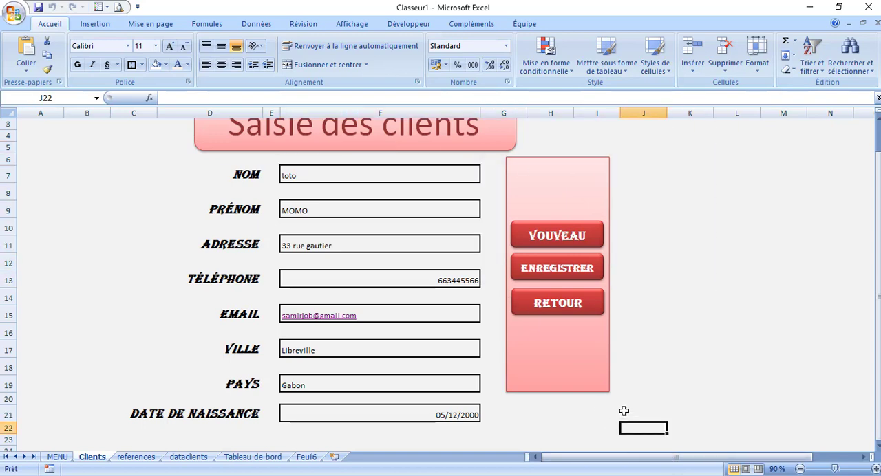
drag(623, 412, 513, 261)
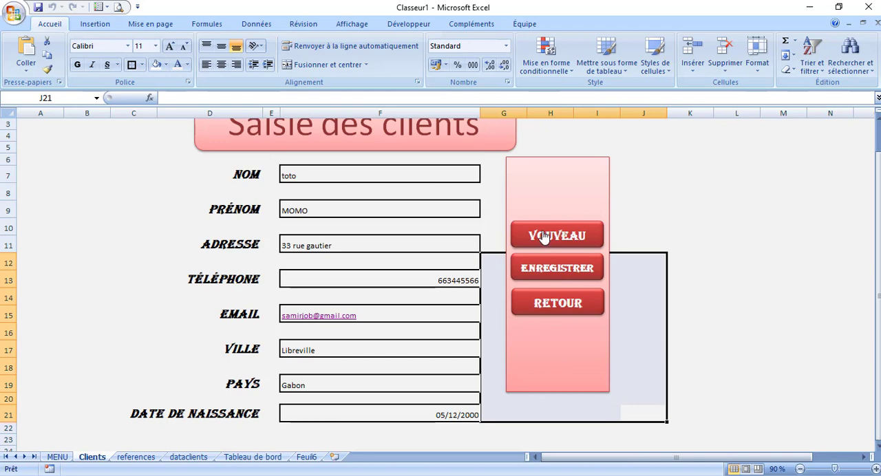
Try to copy the first button of the Clients sheet onto the pink panel on Feuil6
right_click(544, 232)
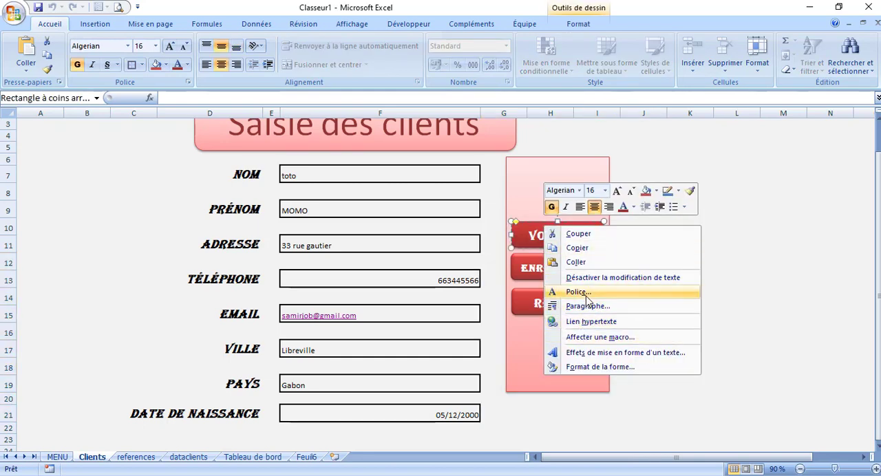
click(582, 248)
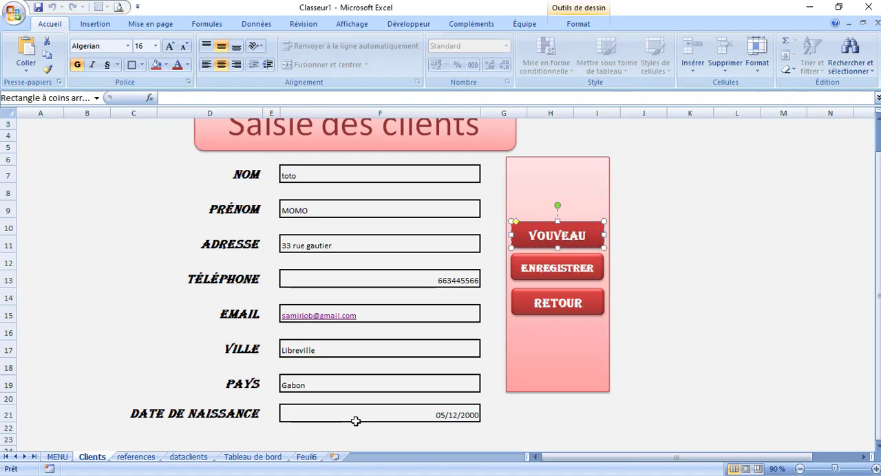
click(307, 457)
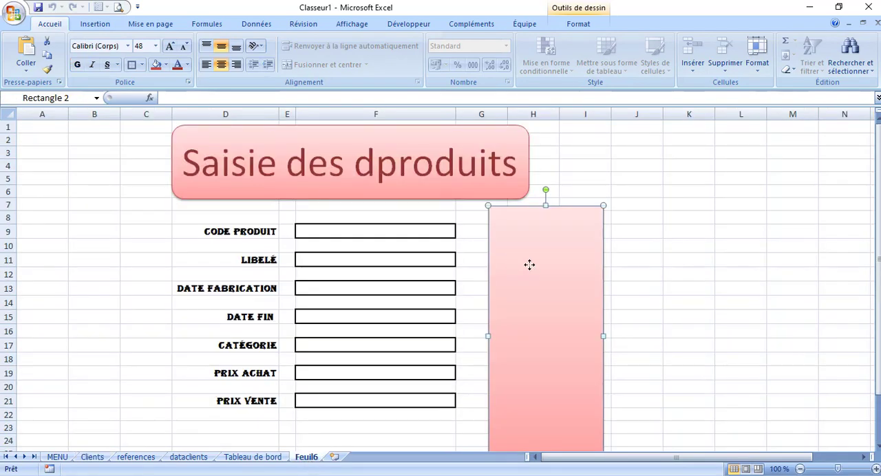
key(ctrl+v)
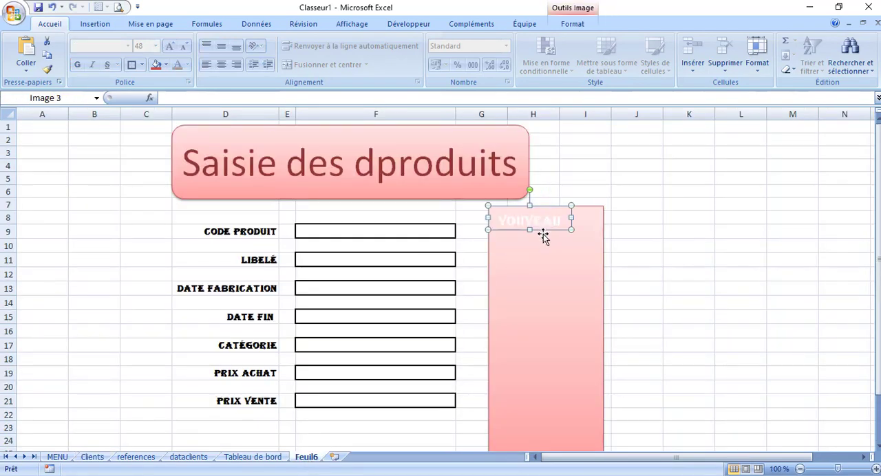
drag(544, 231, 549, 263)
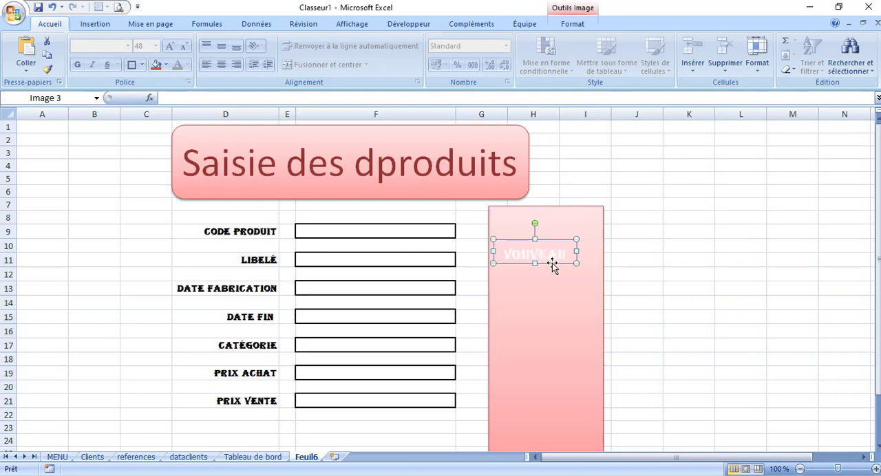
key(Escape)
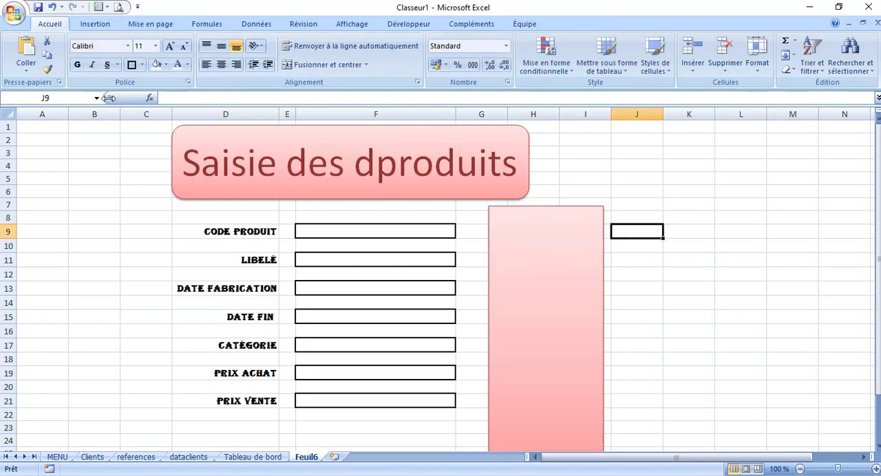
Draw a rounded rectangle about 3.6 cm wide and 1.24 cm high near the top of the pink panel and label it "Nouveau"
click(89, 25)
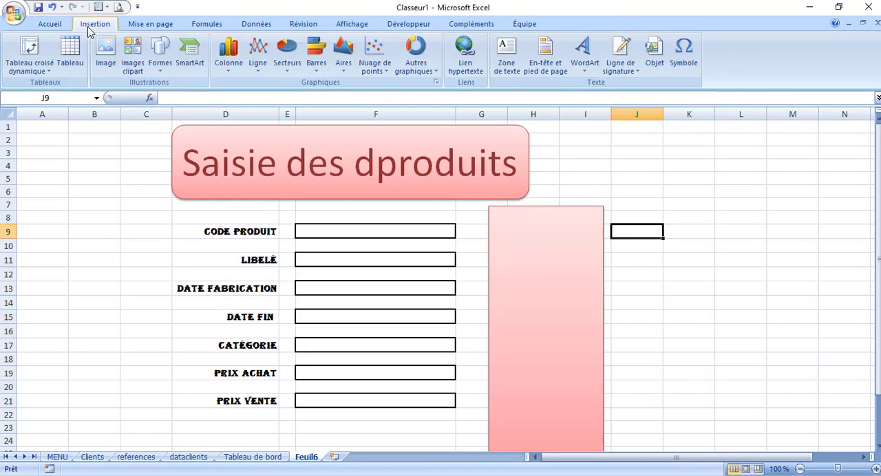
click(153, 53)
click(231, 97)
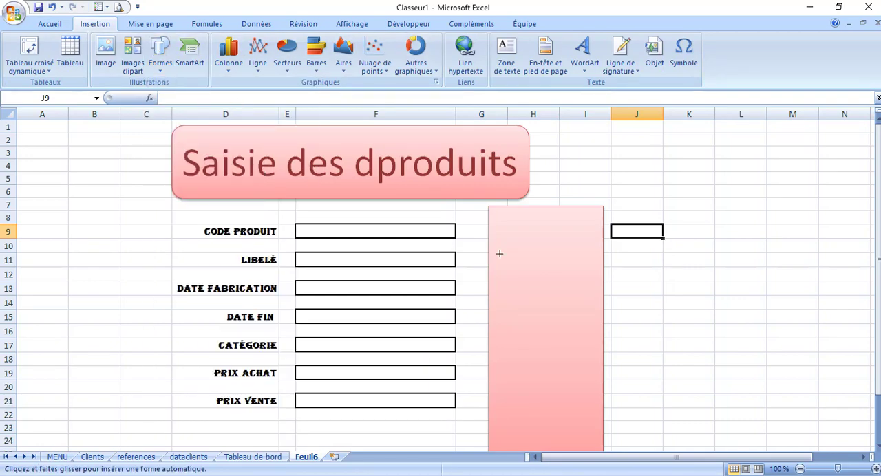
mouse_move(503, 217)
mouse_down()
mouse_move(580, 262)
mouse_move(587, 239)
mouse_move(591, 249)
mouse_up()
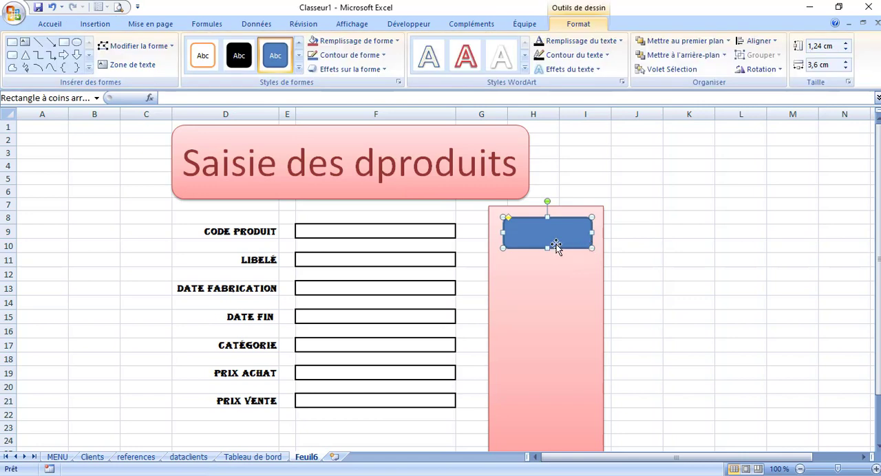
text(Nouveau)
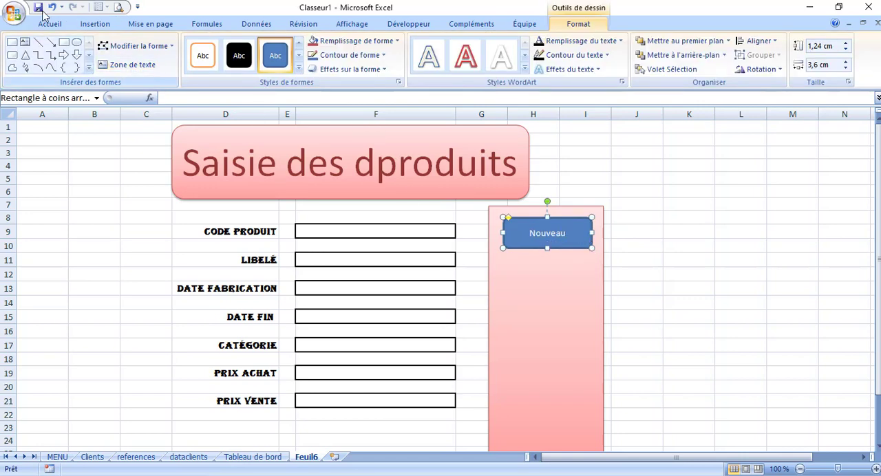
Fill the Nouveau button with red and enlarge its text to size 16
click(49, 25)
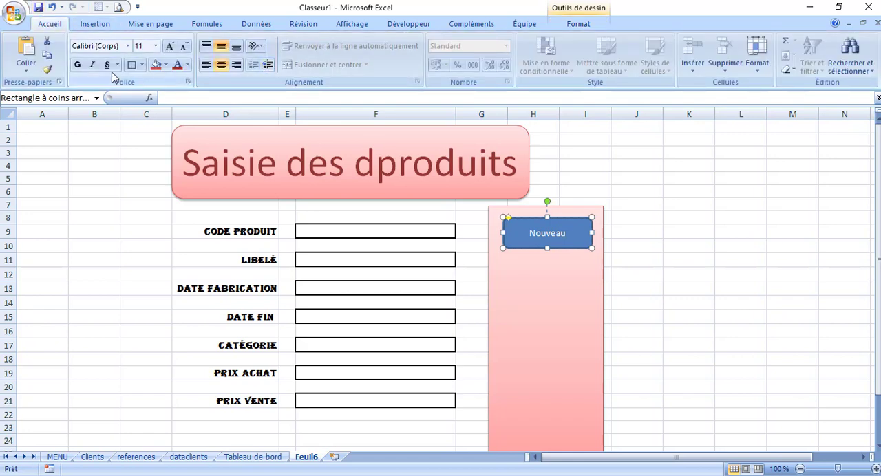
click(170, 46)
click(170, 47)
click(170, 46)
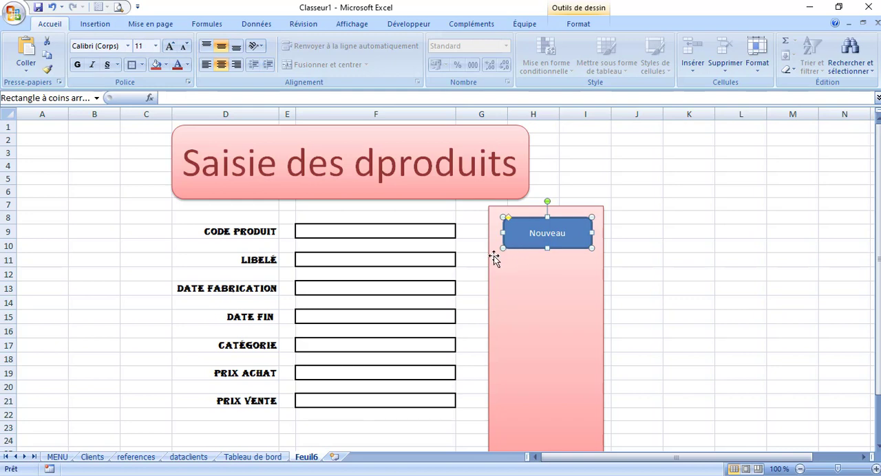
click(529, 303)
click(527, 246)
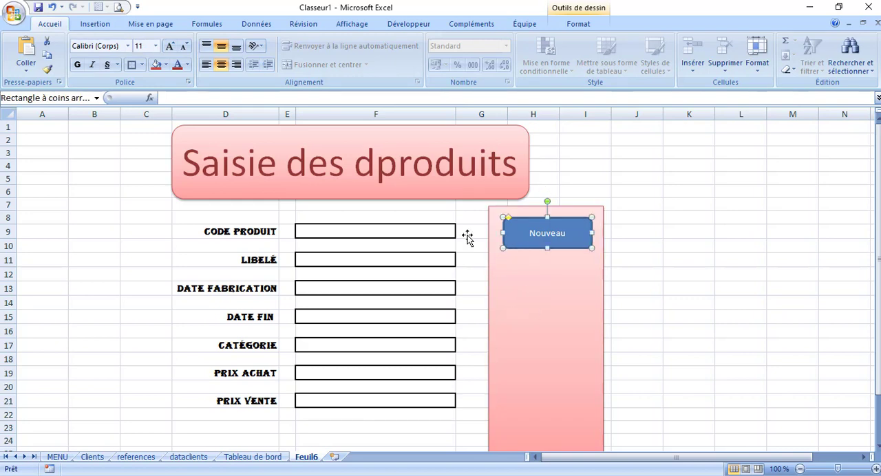
click(156, 65)
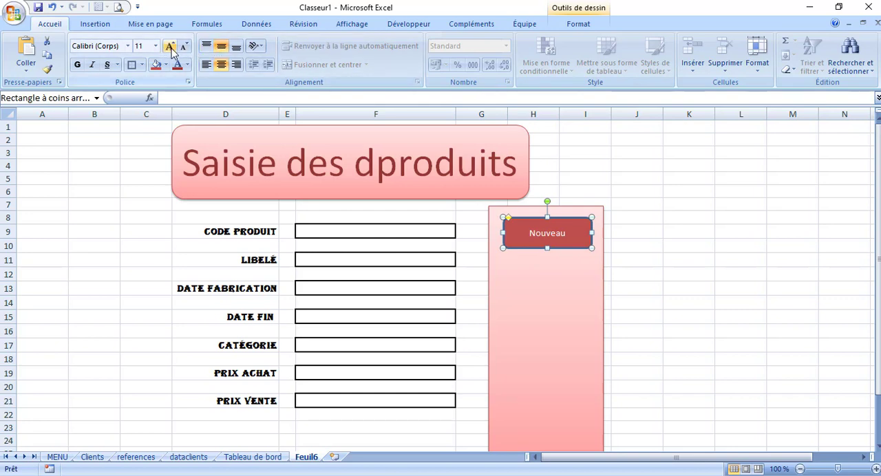
click(170, 47)
click(170, 47)
click(170, 47)
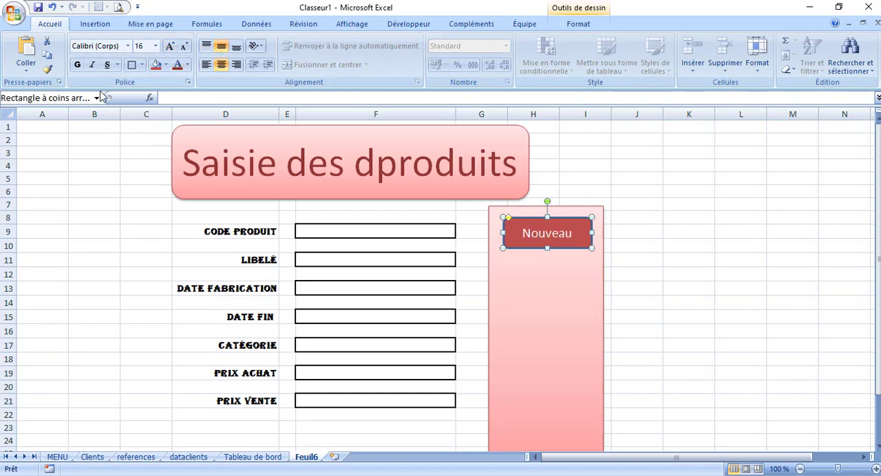
Apply the glossy red preset shape style from the last style row to the Nouveau button
click(523, 294)
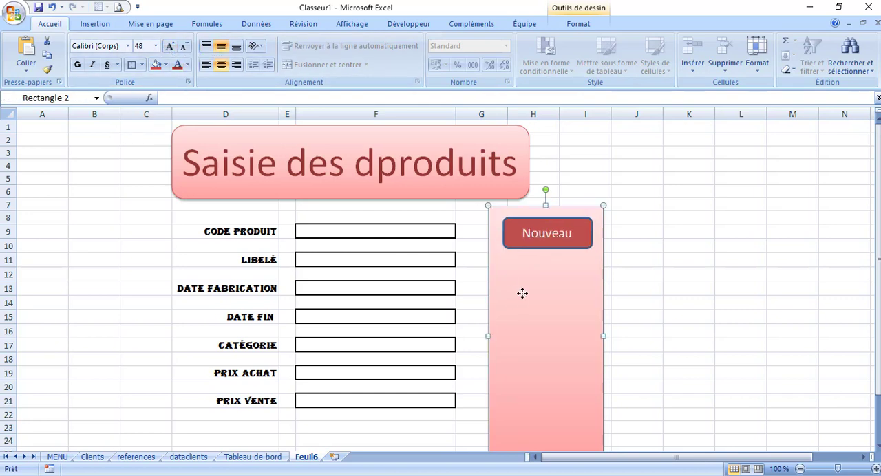
double_click(562, 220)
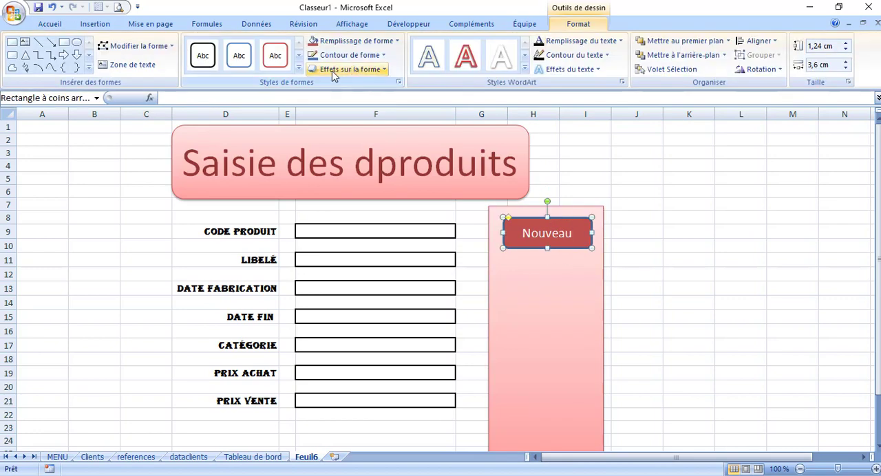
click(299, 69)
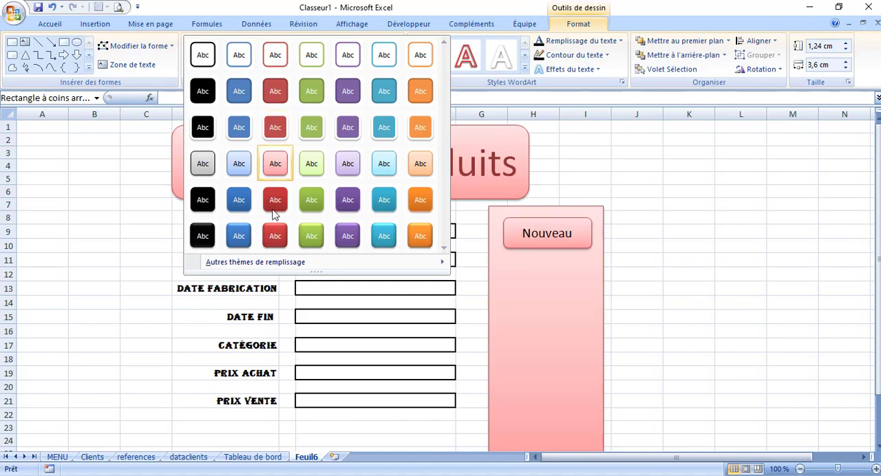
click(273, 238)
click(642, 262)
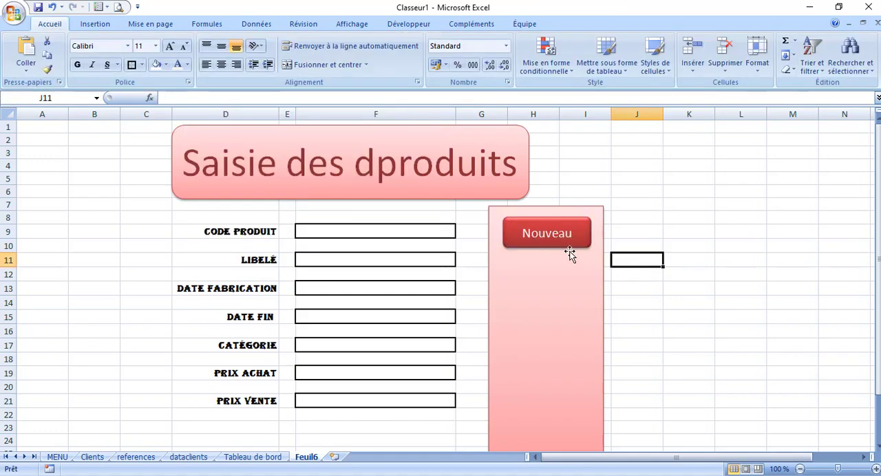
Duplicate the Nouveau button twice on the pink panel
click(568, 249)
click(565, 248)
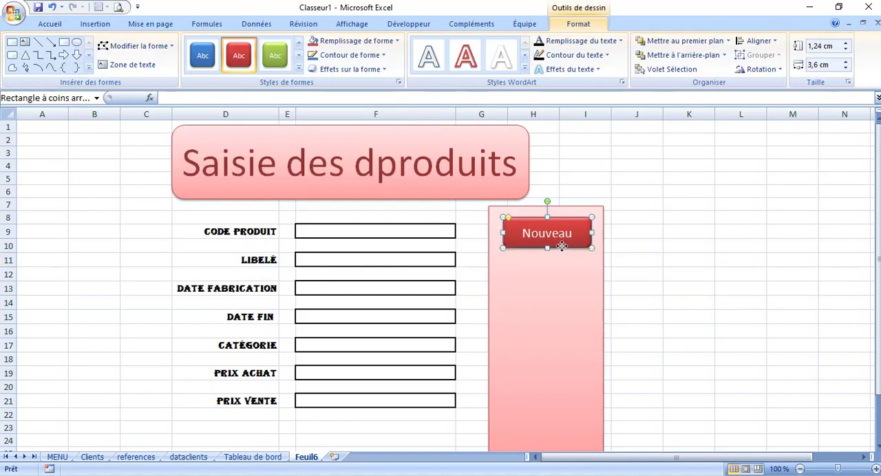
click(547, 301)
key(ctrl+v)
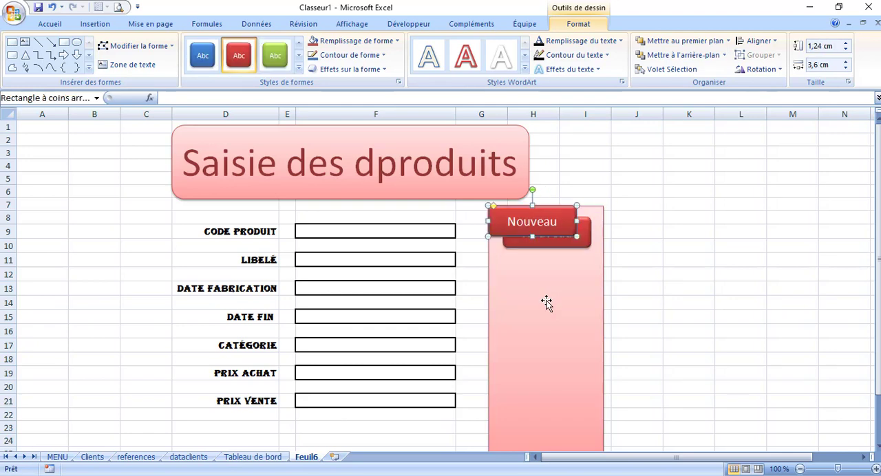
key(ctrl+v)
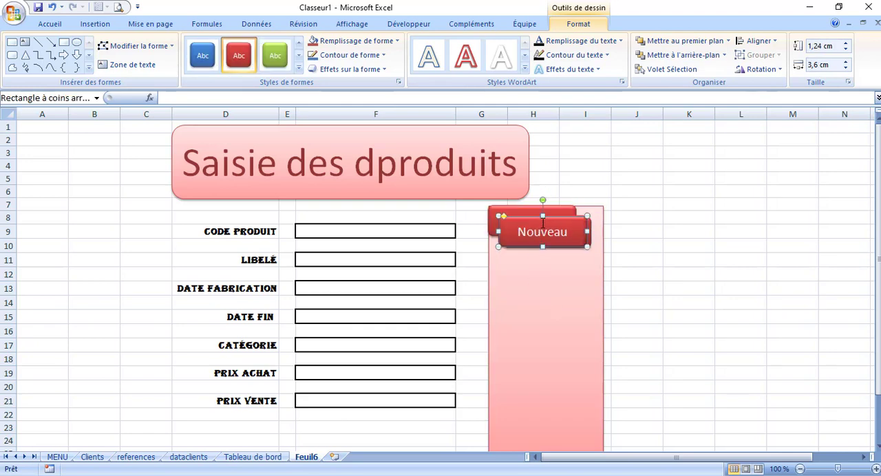
Separate the overlapping Nouveau copies, placing one around rows 17 to 19 of the panel and the other around rows 11 to 13
click(538, 276)
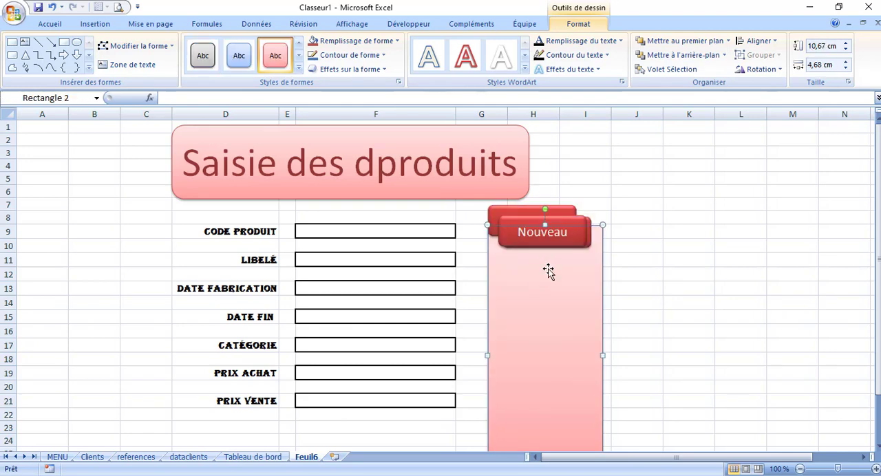
click(533, 244)
drag(533, 245, 534, 377)
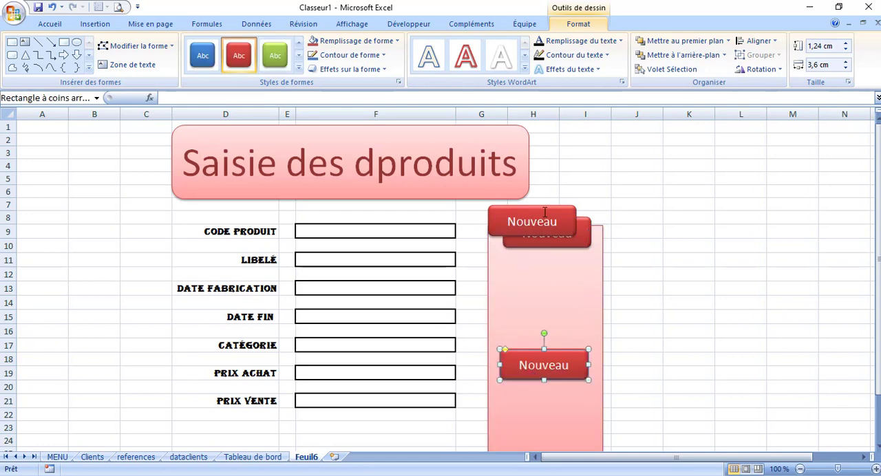
click(544, 212)
drag(544, 212, 556, 253)
click(638, 262)
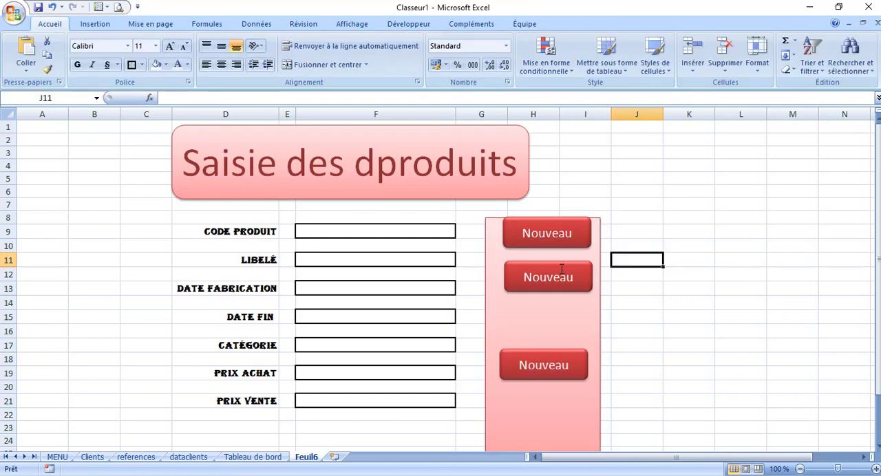
Stack the other two Nouveau buttons directly above the lowest one, around rows 12 to 16, with the panel starting at row 8
click(552, 266)
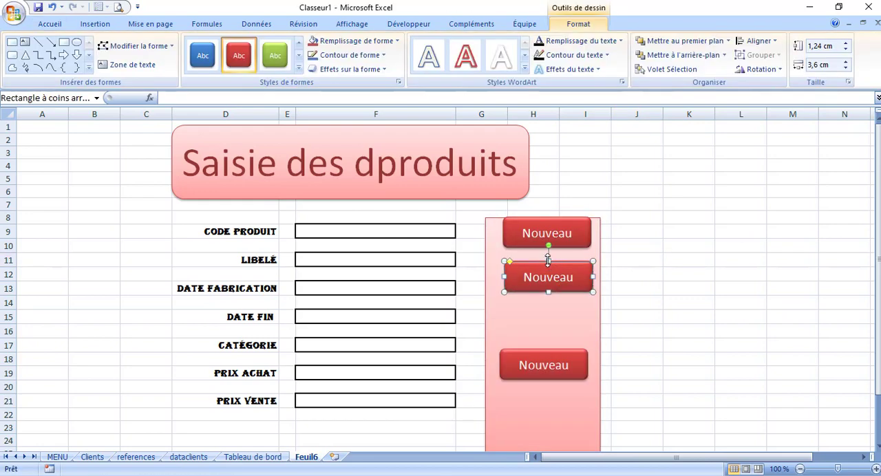
mouse_move(548, 258)
mouse_down()
mouse_move(547, 272)
mouse_move(547, 252)
mouse_up()
click(549, 277)
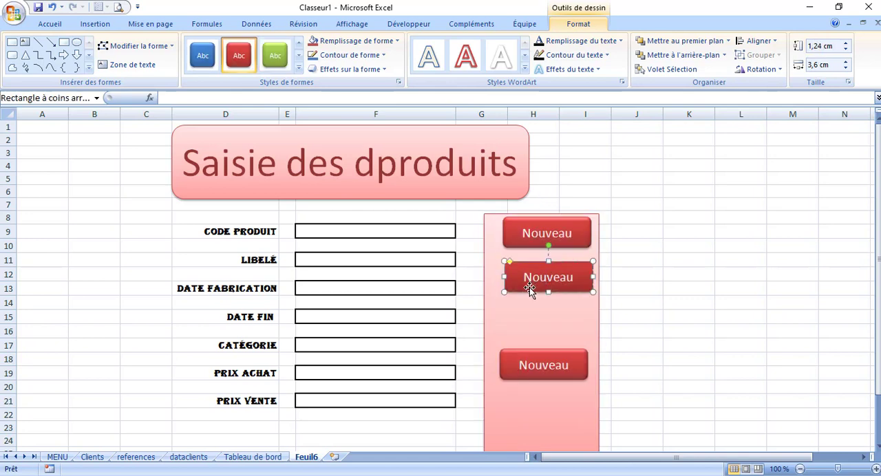
drag(529, 289, 521, 335)
click(531, 245)
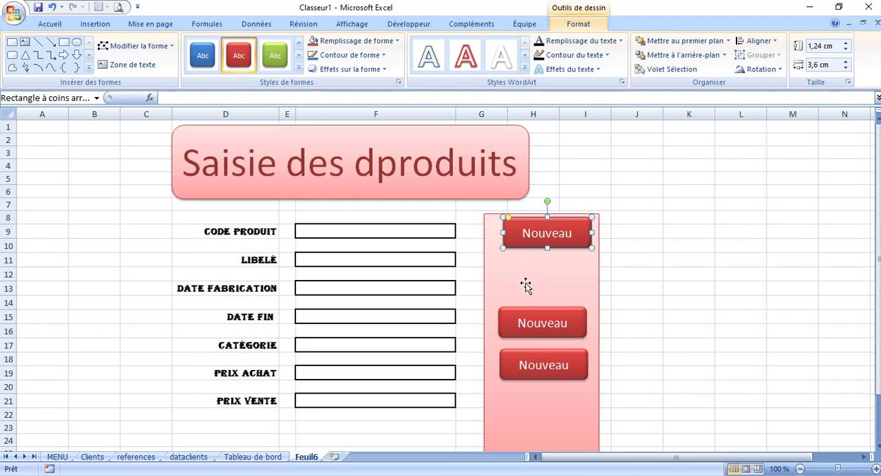
drag(530, 245, 525, 294)
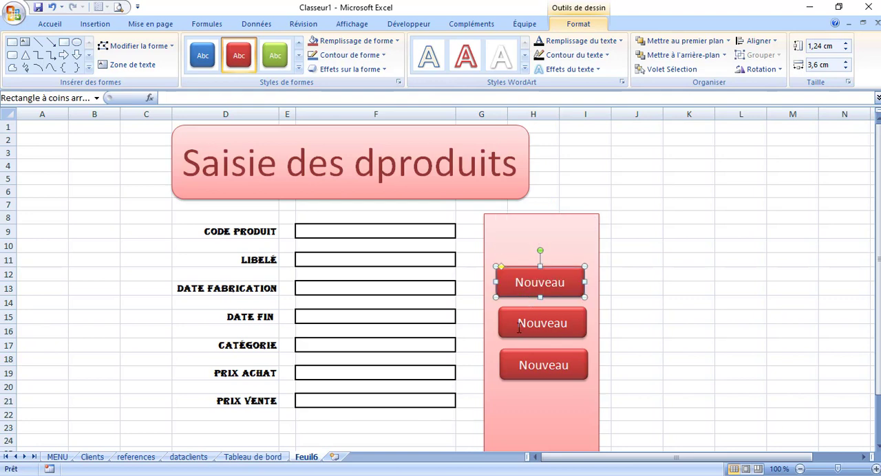
Change the middle button's label to "Enregistrer"
double_click(527, 327)
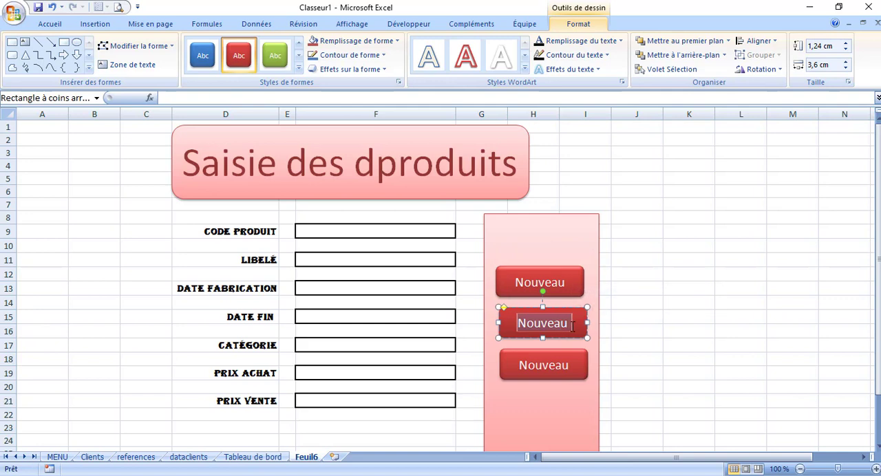
text(Ent)
key(BackSpace)
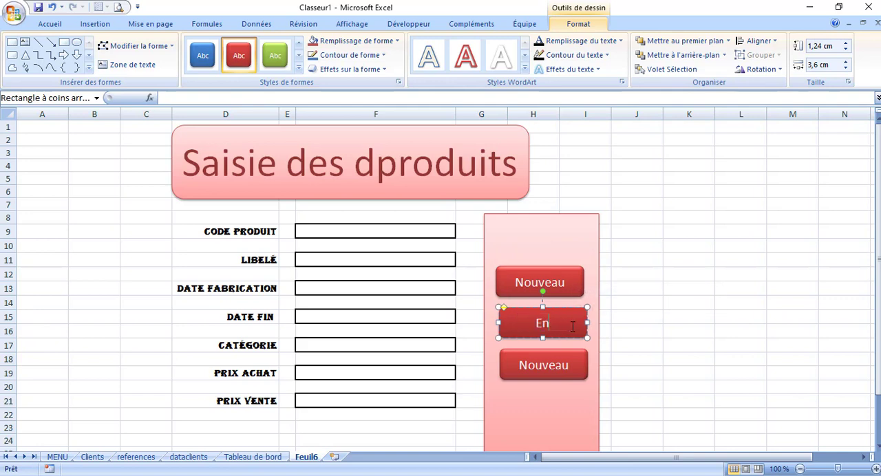
text(registrer)
Change the lowest button's label on the pink panel to "Retour"
double_click(534, 363)
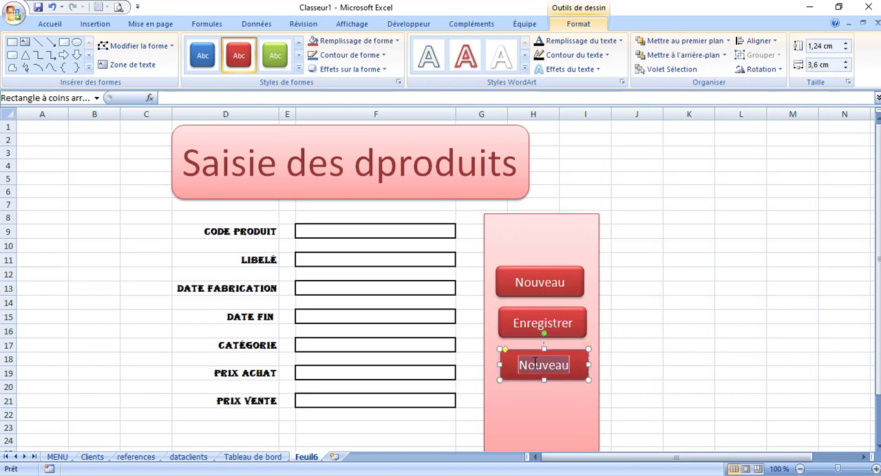
text(Retour)
click(638, 359)
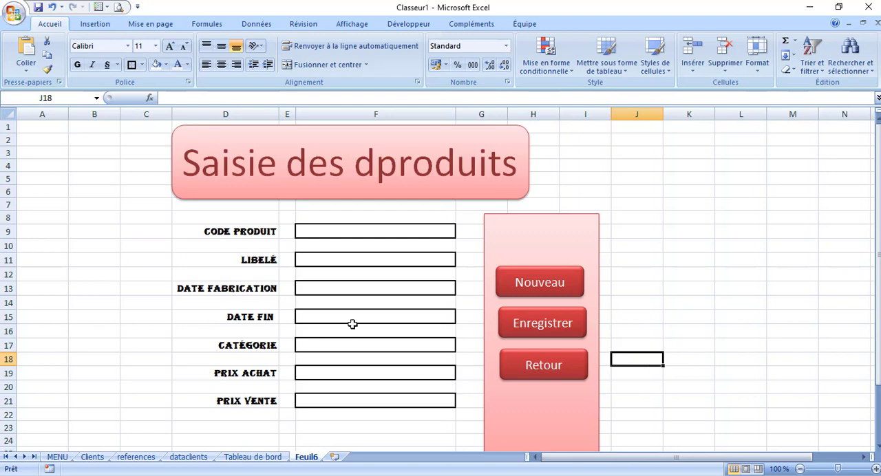
click(344, 289)
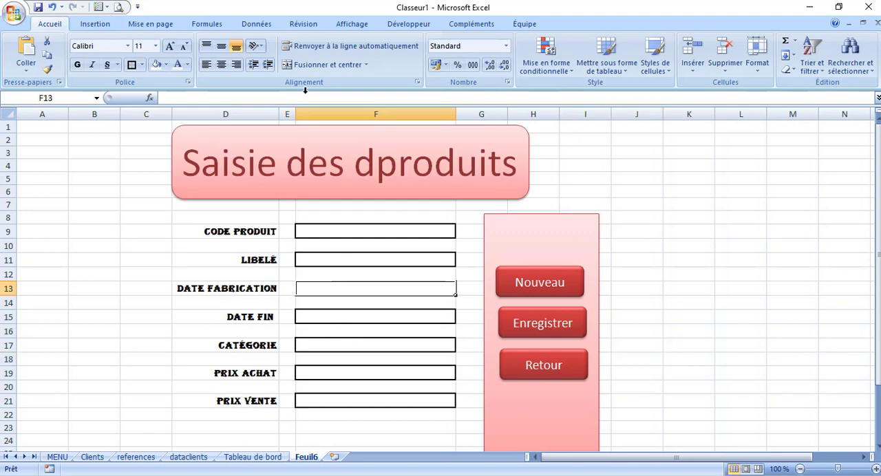
click(253, 22)
click(622, 50)
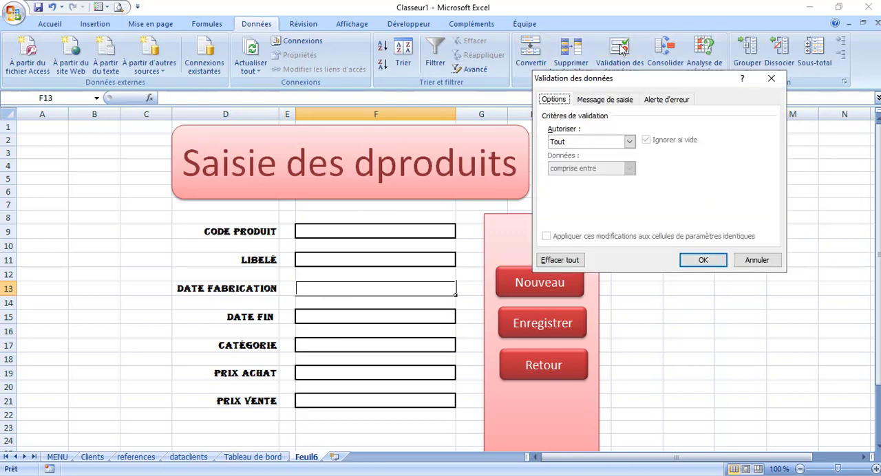
click(627, 141)
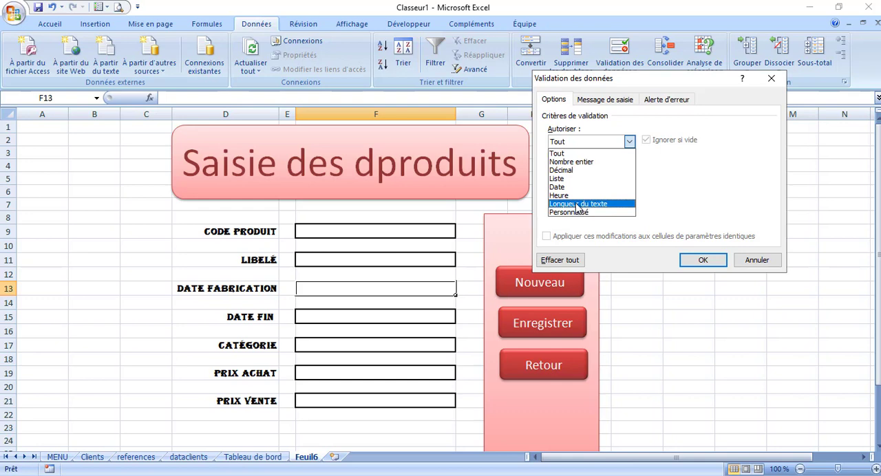
click(621, 192)
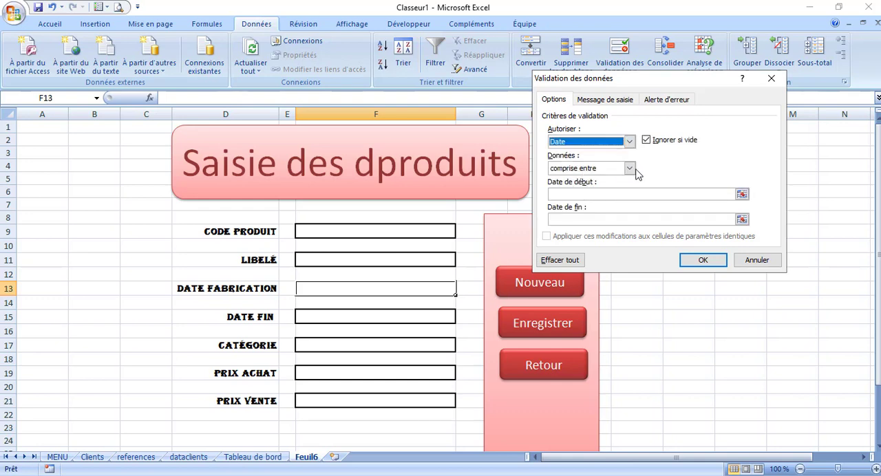
click(629, 168)
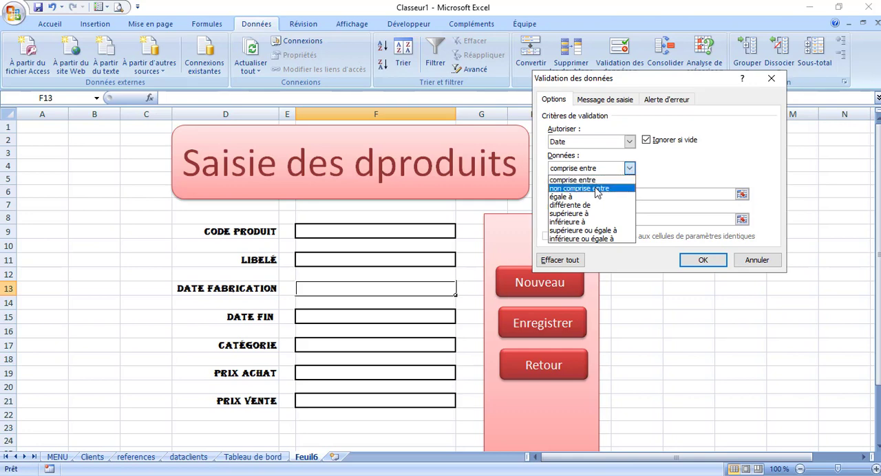
click(694, 265)
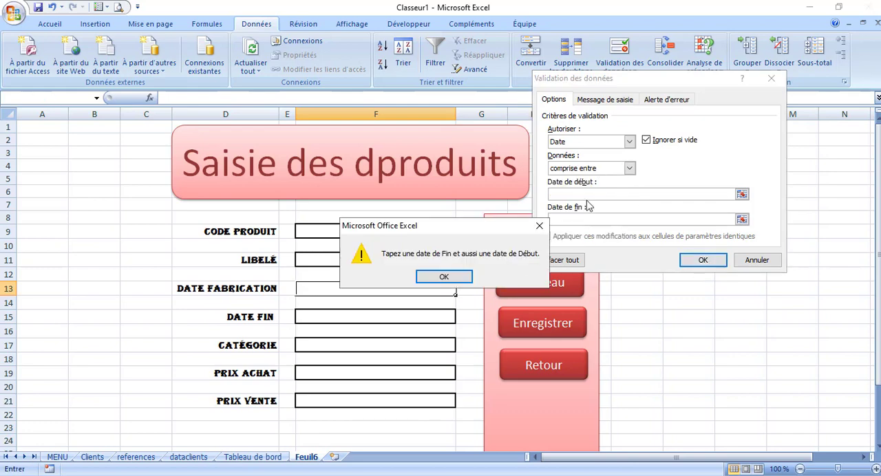
click(539, 226)
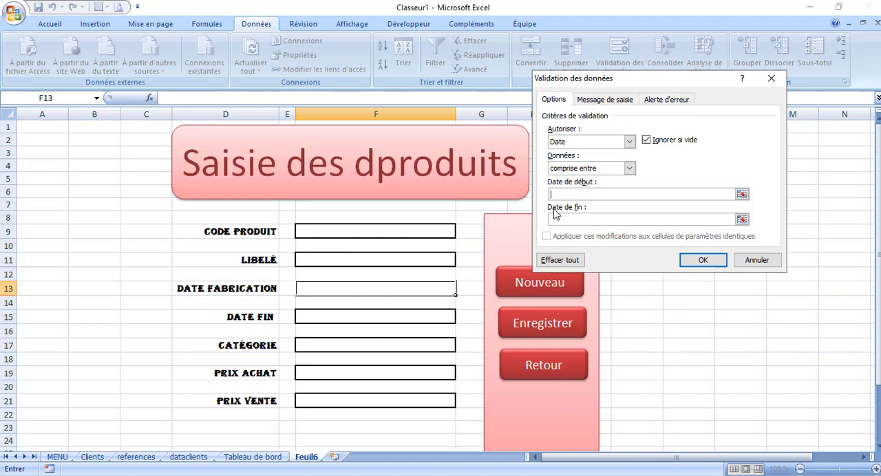
click(630, 169)
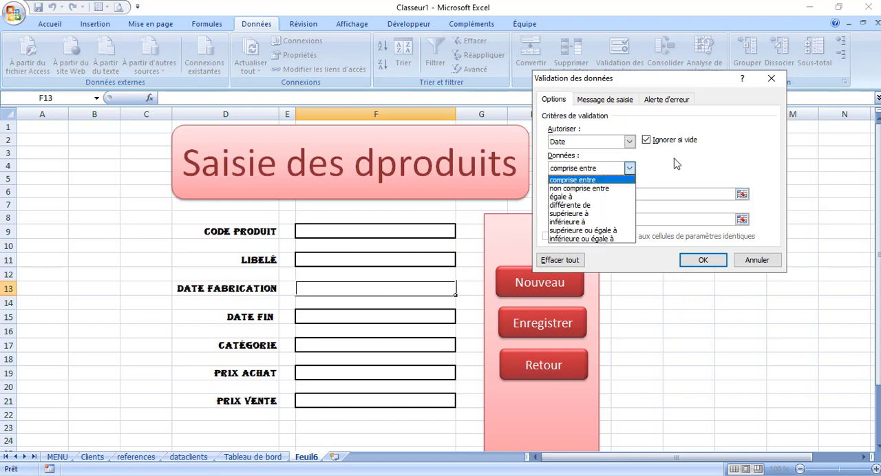
click(777, 81)
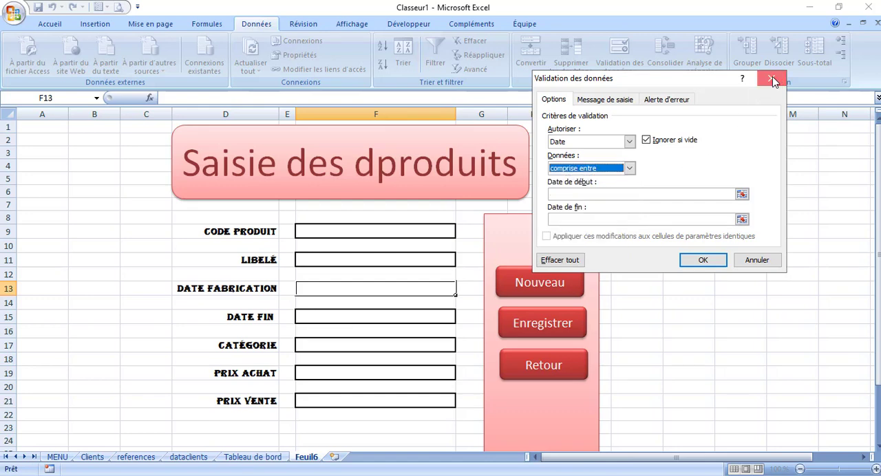
click(757, 262)
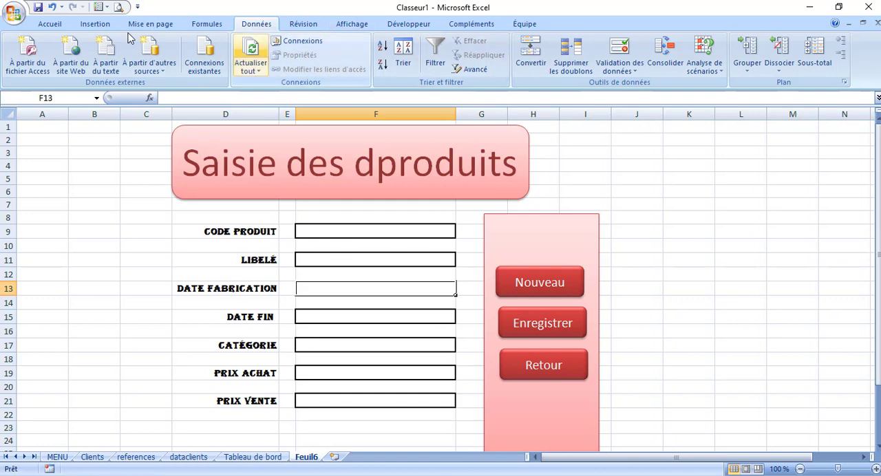
Format the Date fabrication entry cell F13 as a short date (Date courte)
click(51, 25)
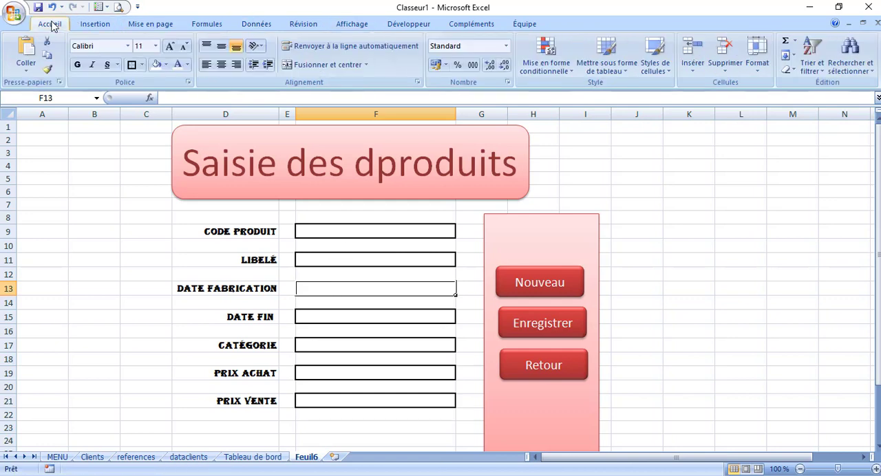
click(506, 45)
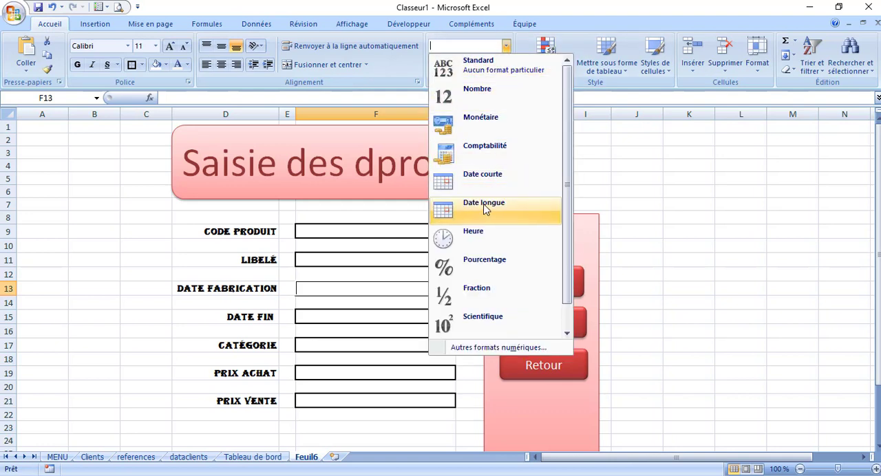
click(491, 177)
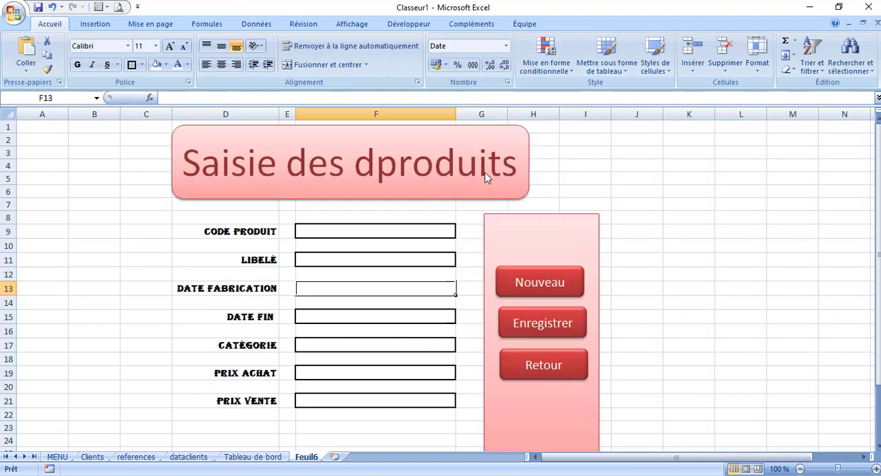
Set data validation on the Date fin cell F15 to allow only dates "supérieure ou égale à" =F13
click(317, 319)
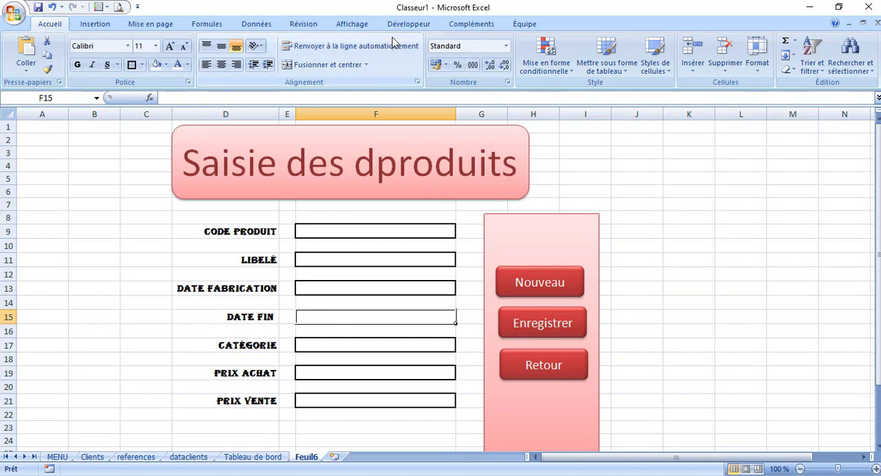
click(255, 24)
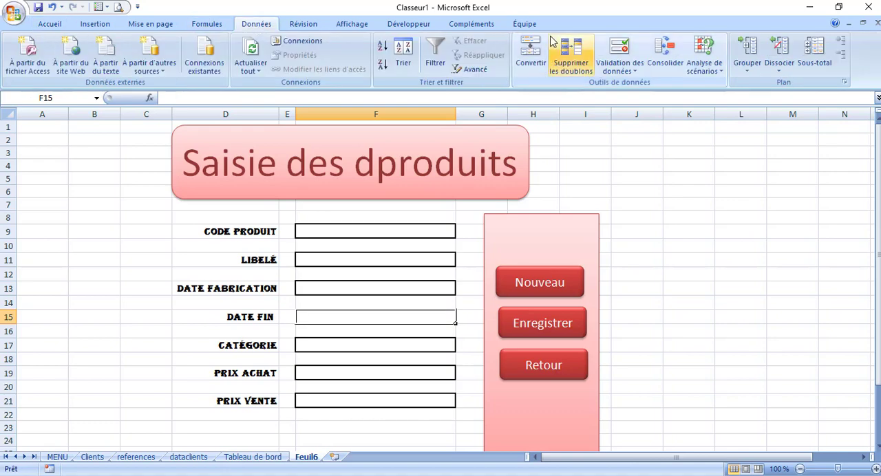
click(615, 53)
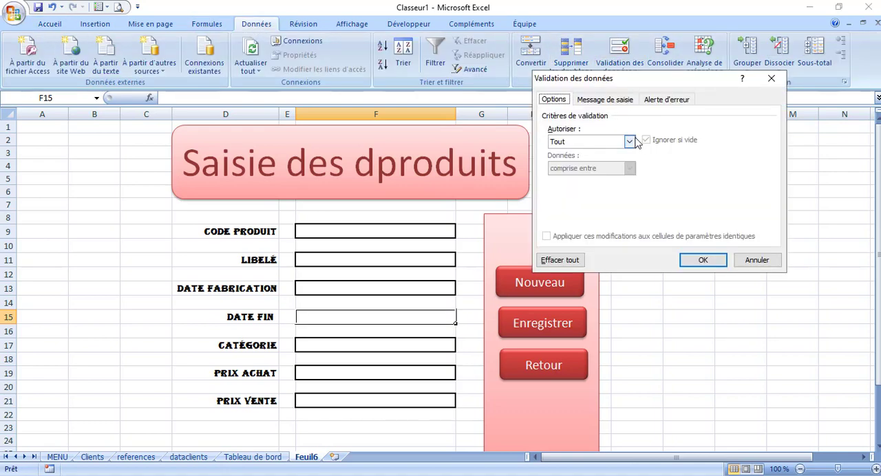
click(630, 141)
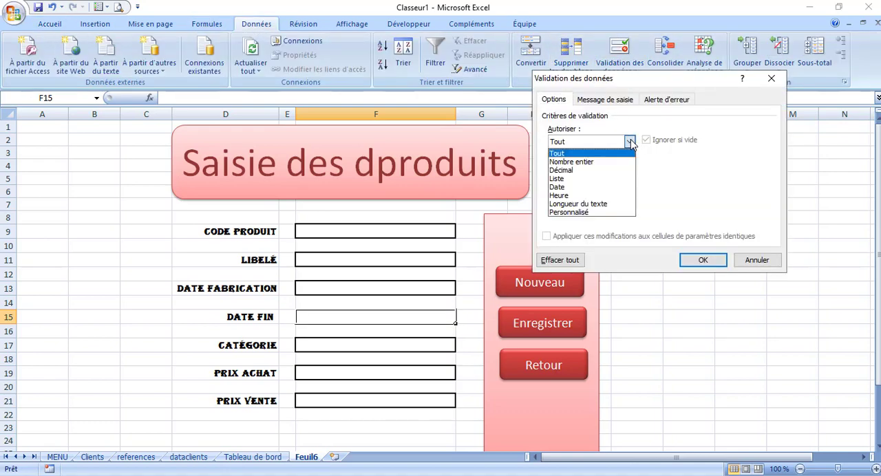
click(578, 186)
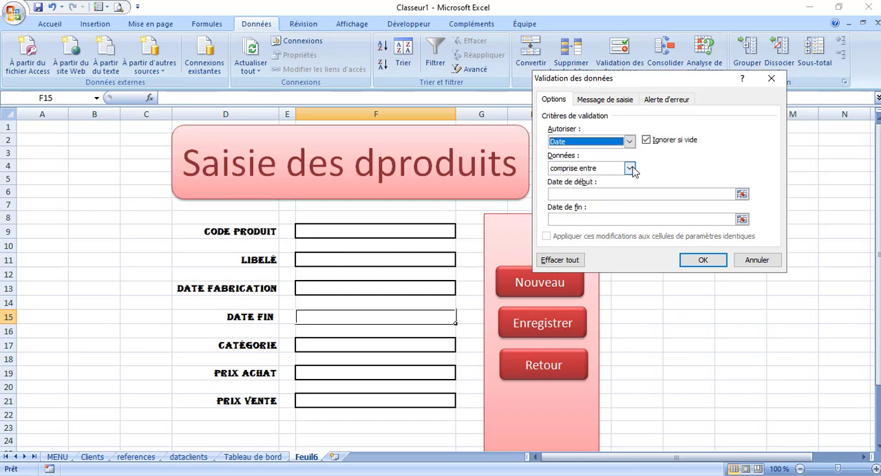
click(630, 168)
click(594, 231)
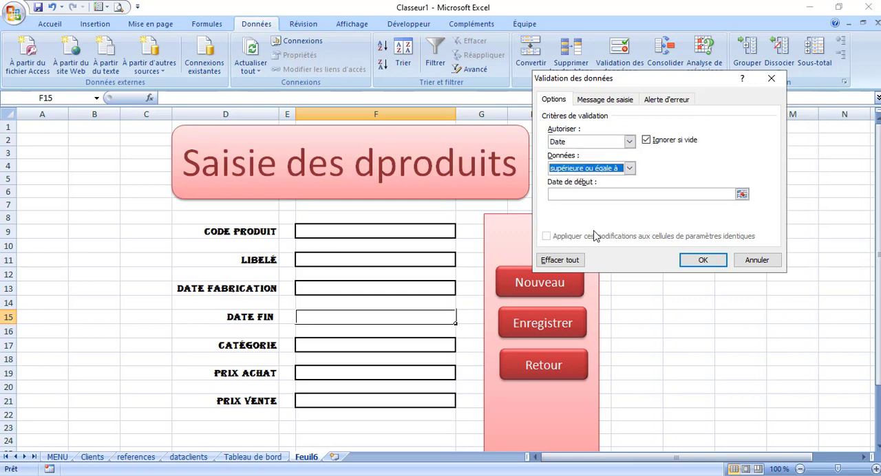
click(623, 195)
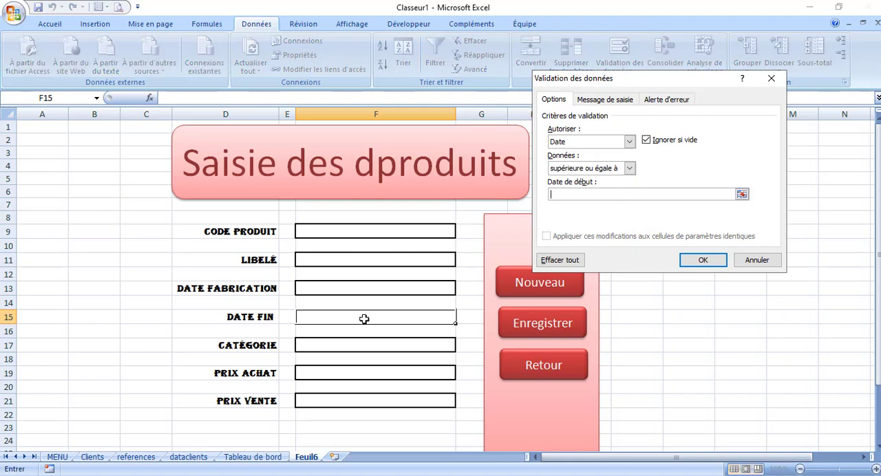
click(315, 287)
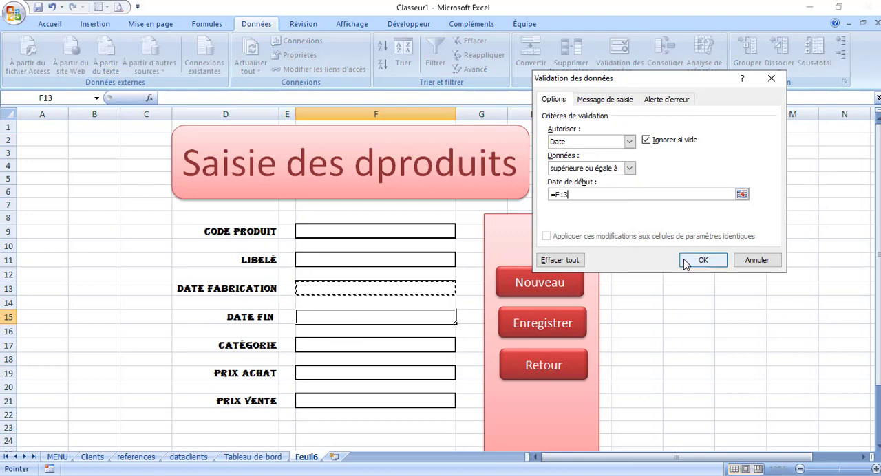
Give F15's validation an error alert titled "Erreur" with the message "La date de fin doit etre superieures à la date de fabrication", and apply it
click(674, 101)
click(663, 161)
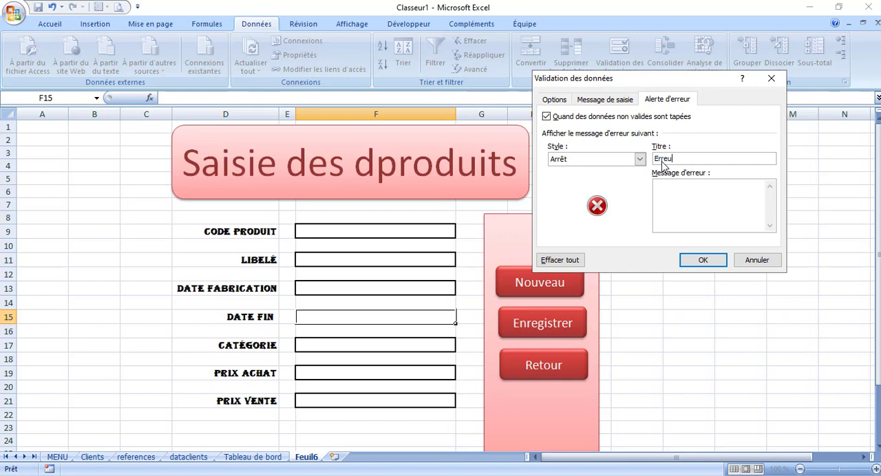
click(661, 188)
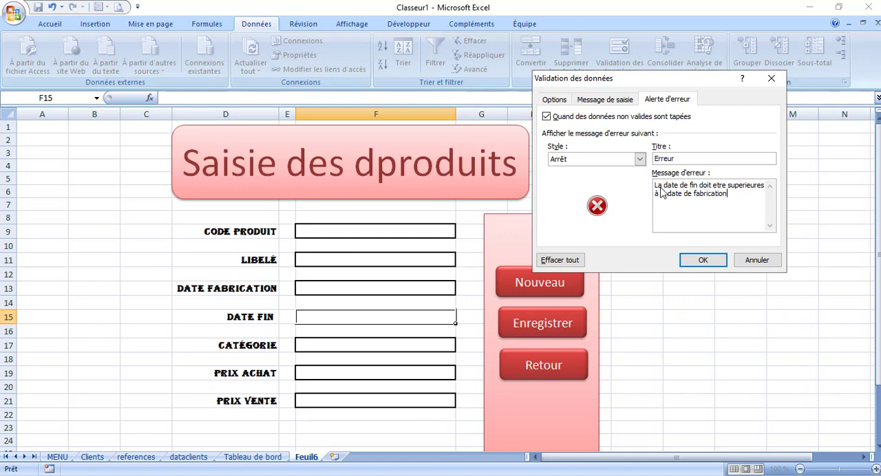
click(701, 261)
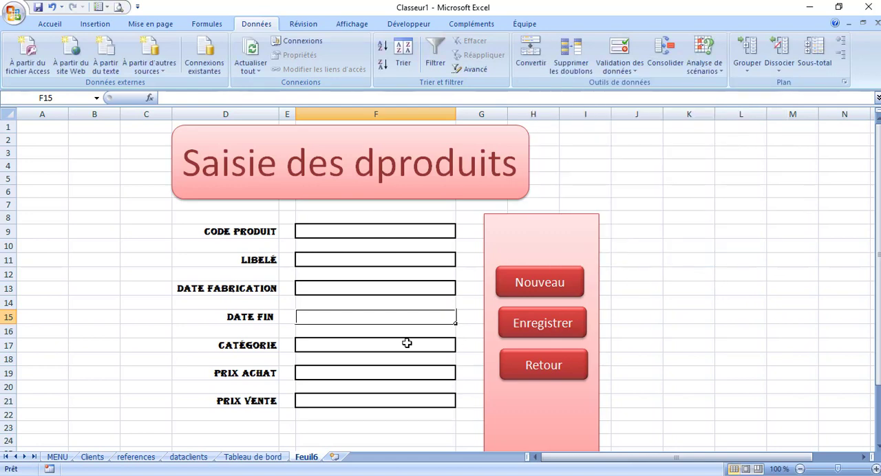
Add the header "catégories" in cell F5 of the references sheet
click(330, 348)
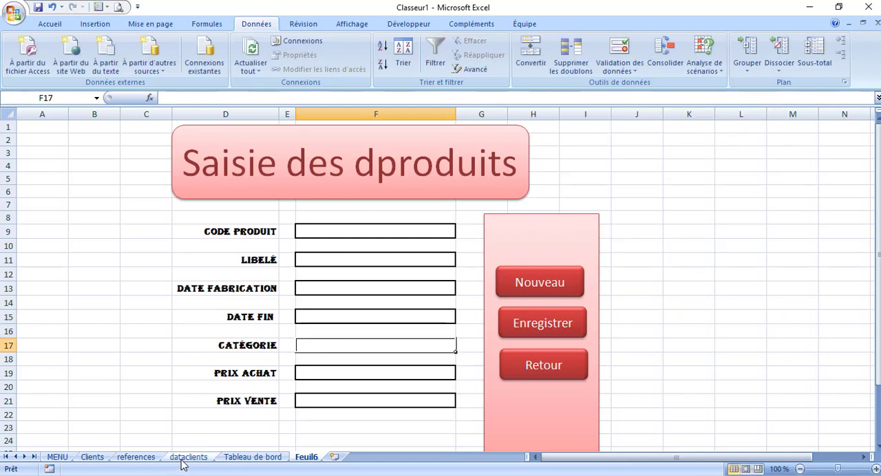
click(137, 458)
click(295, 175)
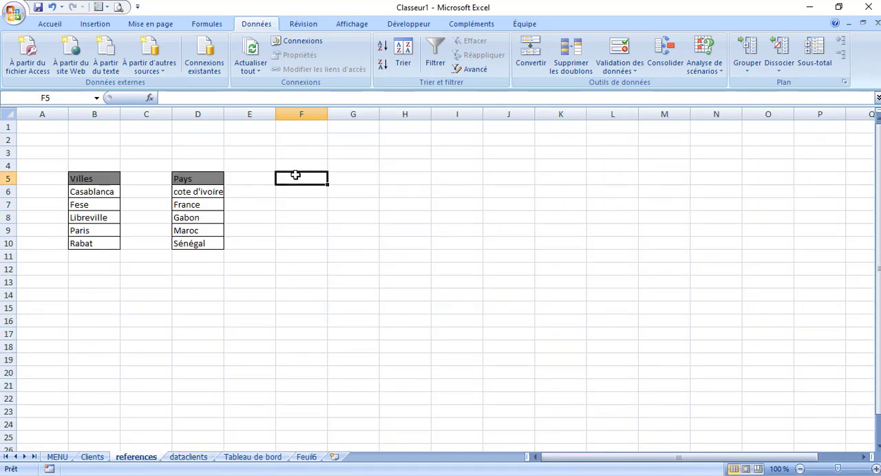
text(c)
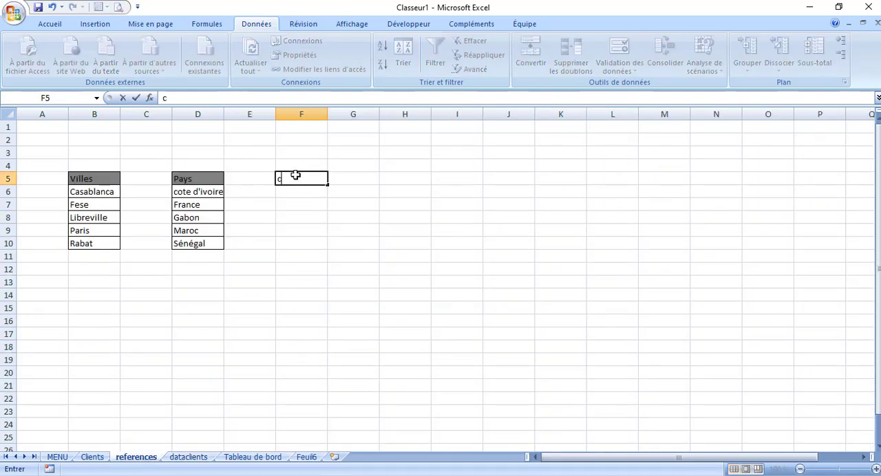
text(atégories)
Enter the categories "Bureatique" in F6 and "Informatique" in F7 under the catégories header
click(318, 191)
text(B)
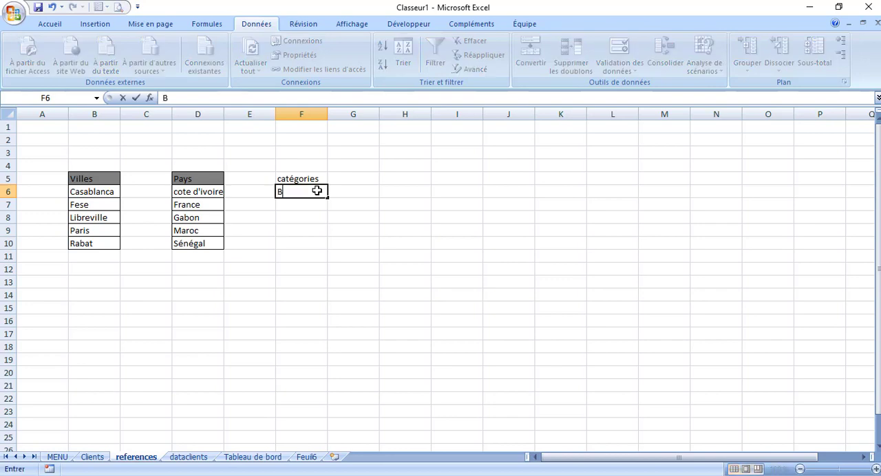
text(ureatique)
click(301, 205)
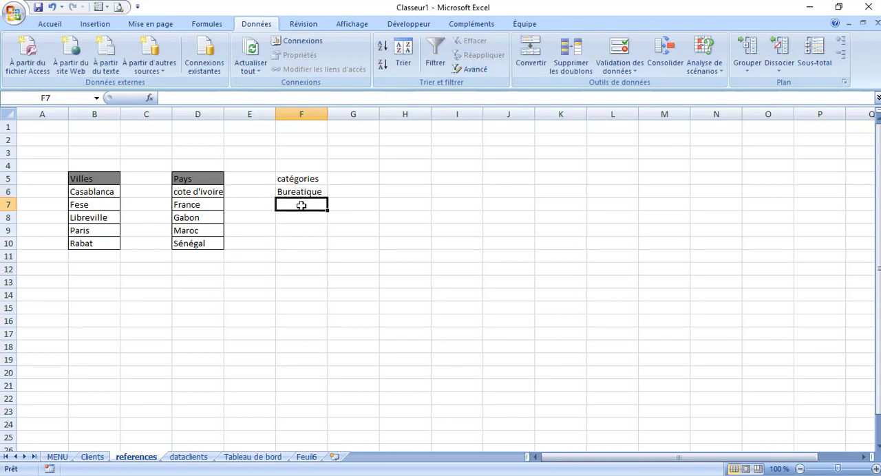
text(Info)
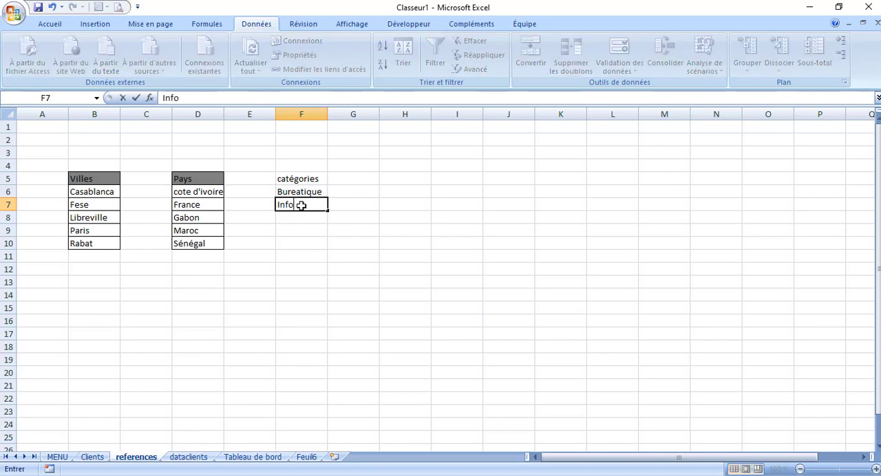
text(rmatique)
Enter the category "Matériel de constructtion" in cell F8 of the references sheet
click(296, 216)
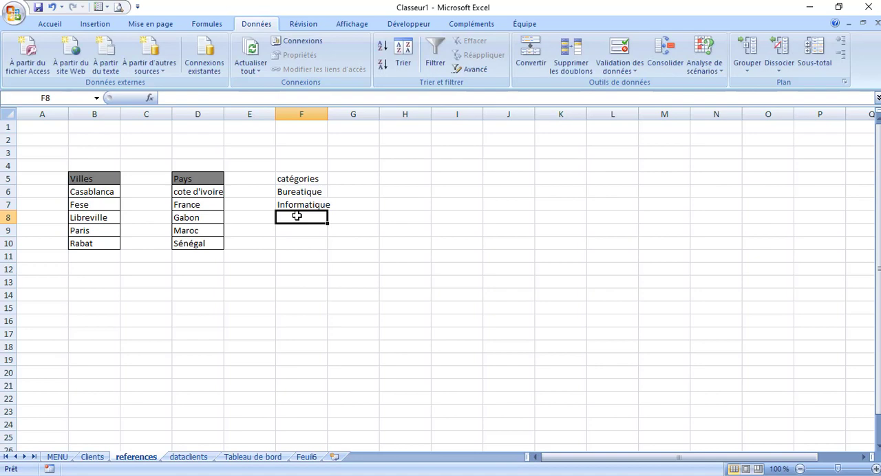
text(Matér)
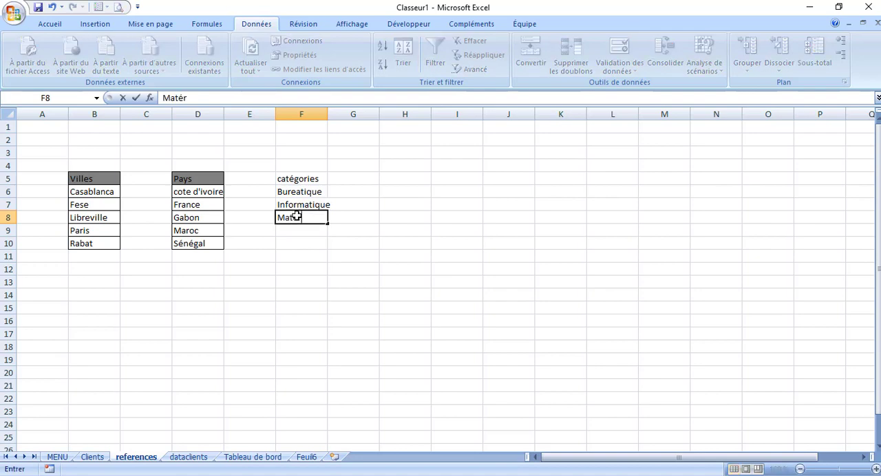
text(iel de constr)
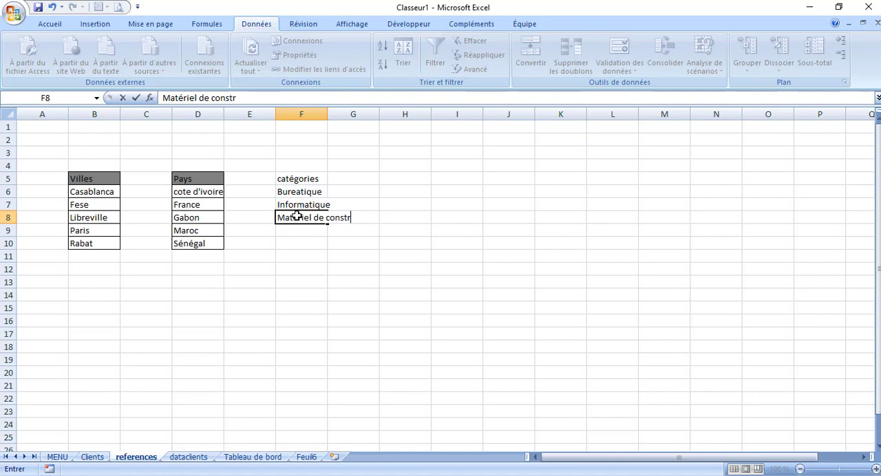
text(uctr)
click(301, 271)
Copy the formatting of the Pays header in D5 onto the catégories header in F5
click(217, 179)
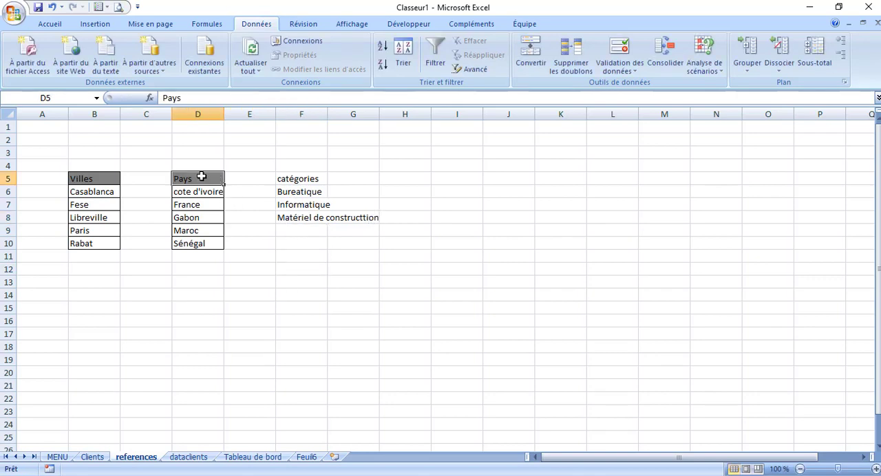
click(49, 24)
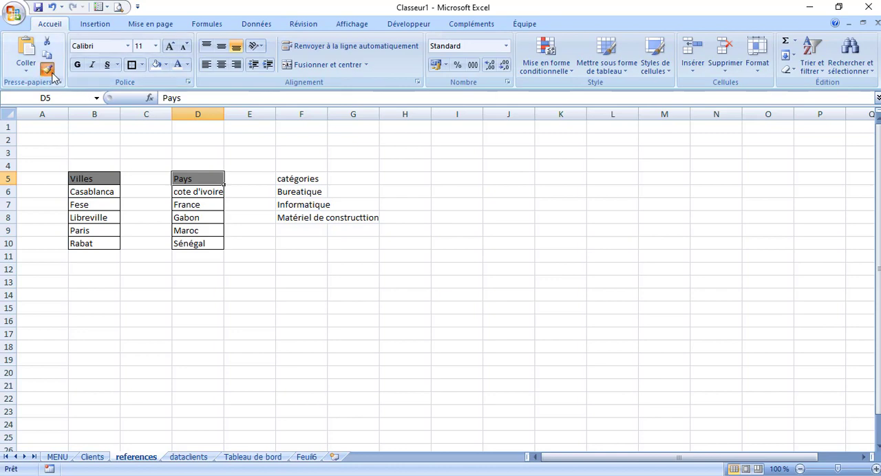
click(47, 69)
click(304, 178)
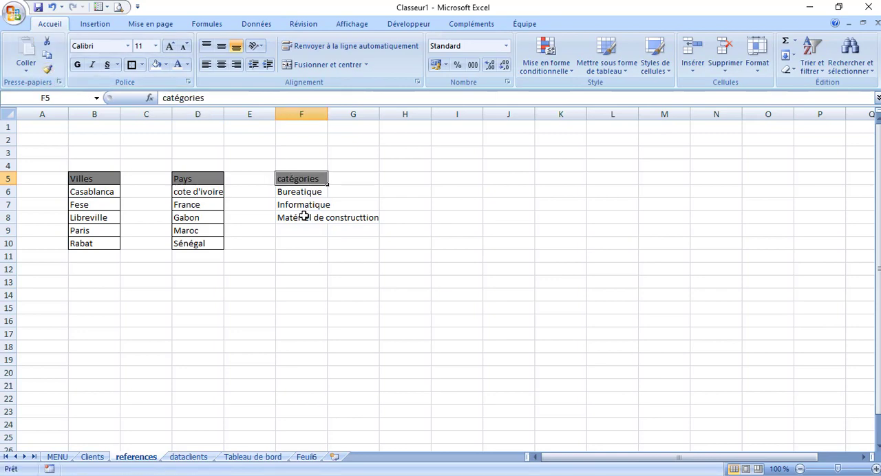
click(307, 279)
Apply all borders (Toutes les bordures) to F6:F10 and autofit the width of column F
drag(299, 191, 305, 244)
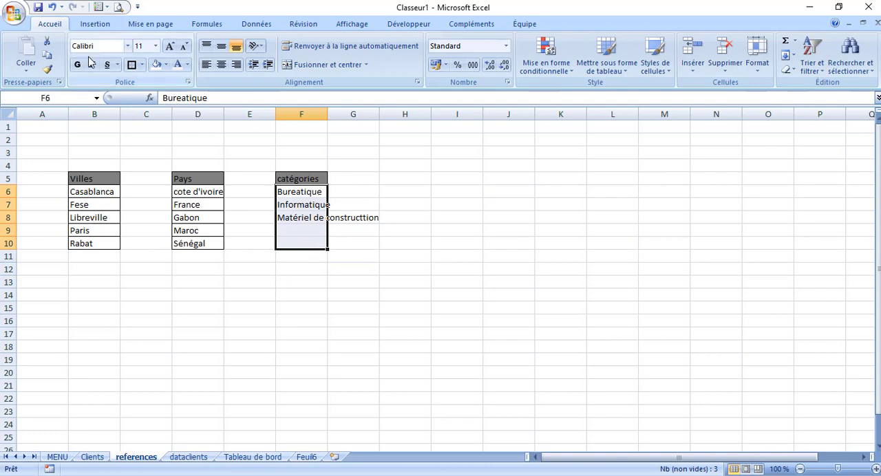
click(141, 65)
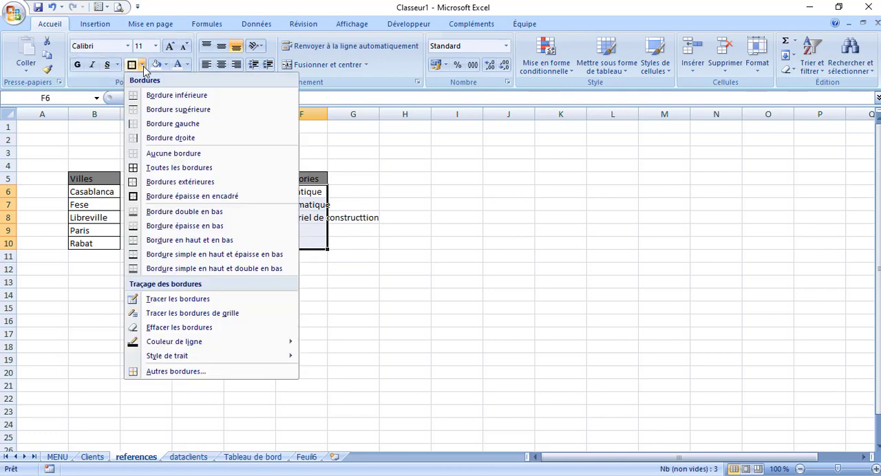
click(166, 168)
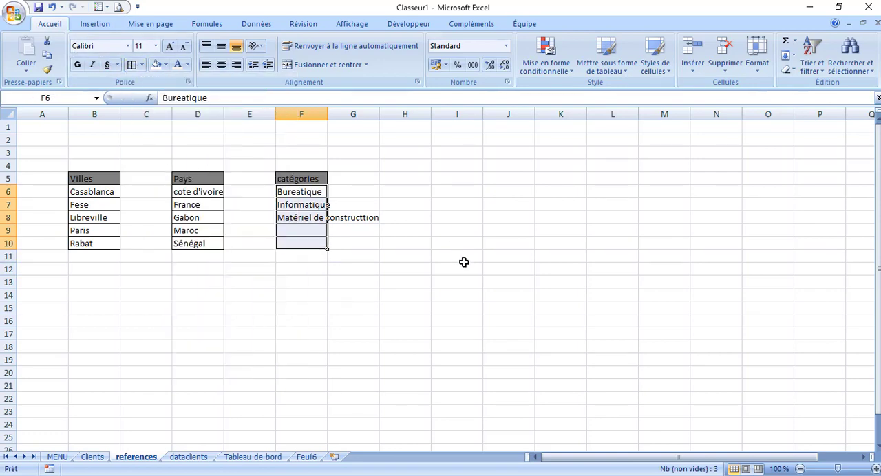
double_click(327, 114)
click(331, 336)
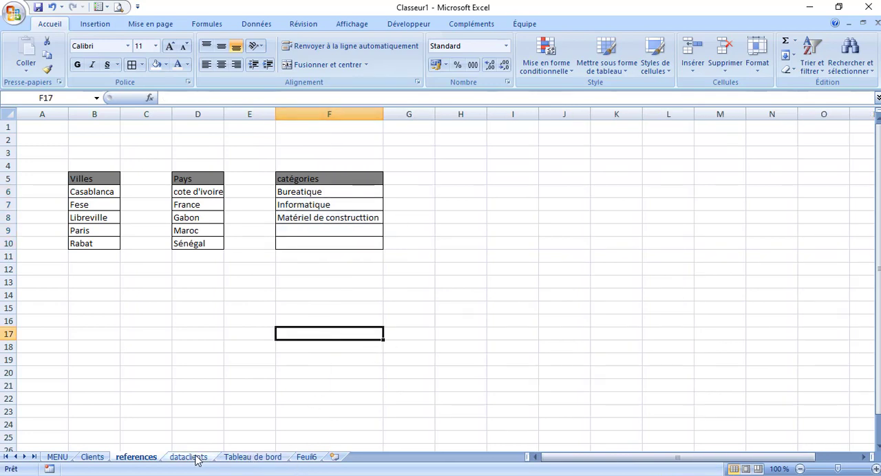
Rename the Feuil6 sheet as "Saisie produits"
click(309, 460)
right_click(309, 463)
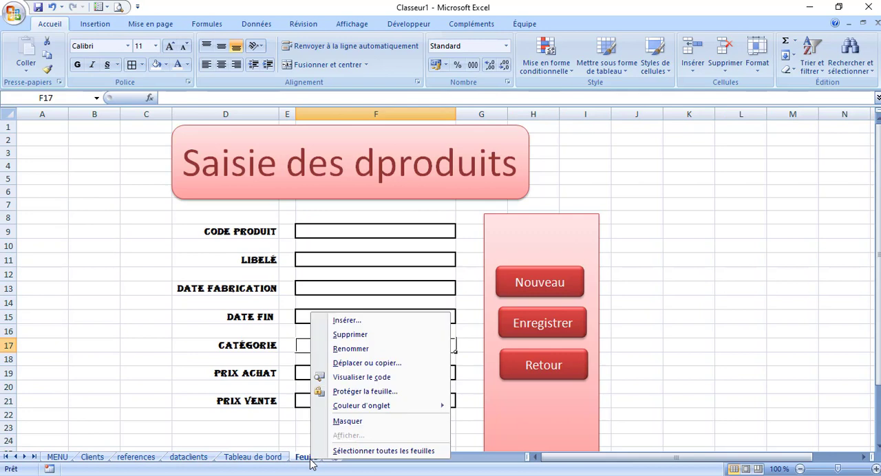
click(358, 349)
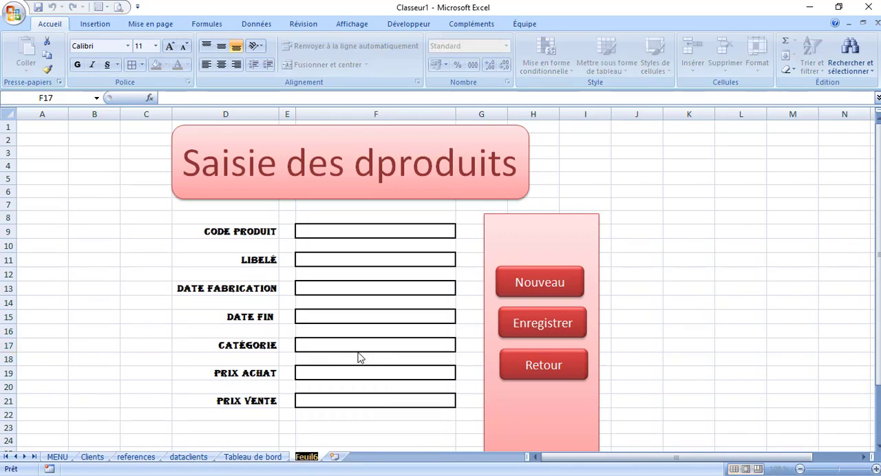
text(S)
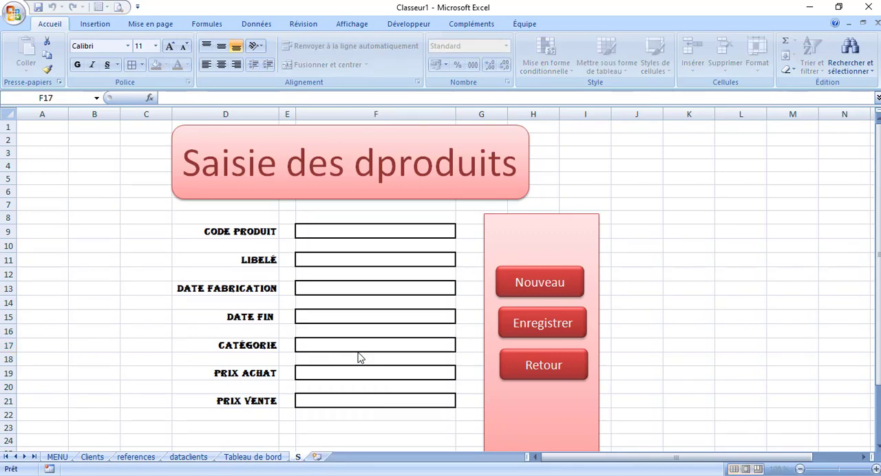
text(aisie pro)
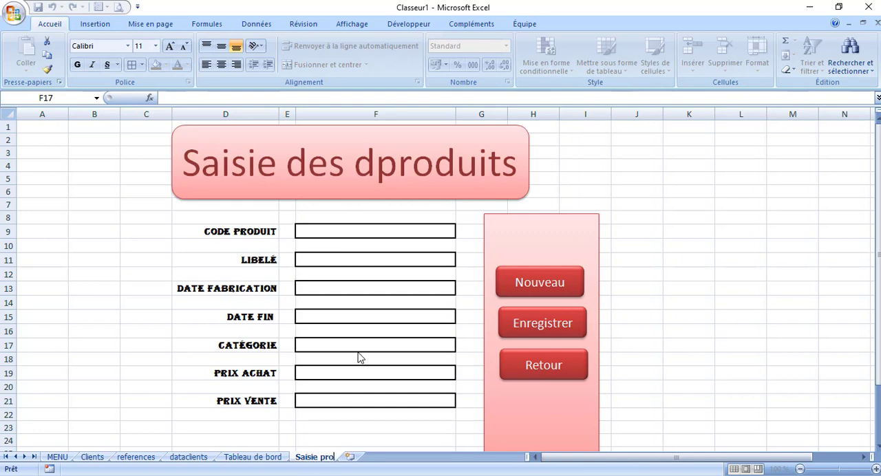
text(duits)
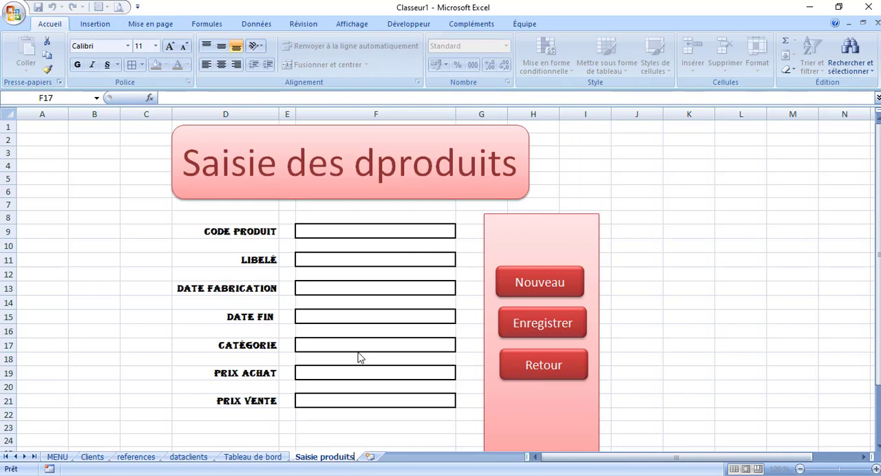
click(370, 429)
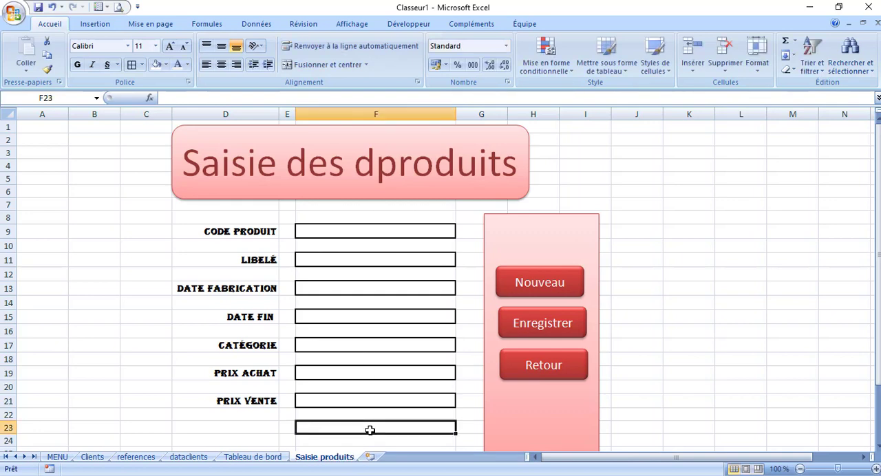
click(127, 358)
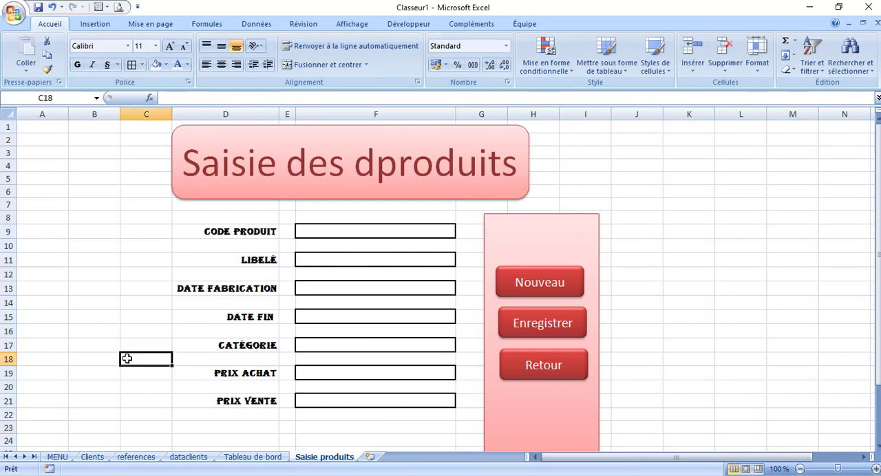
click(324, 344)
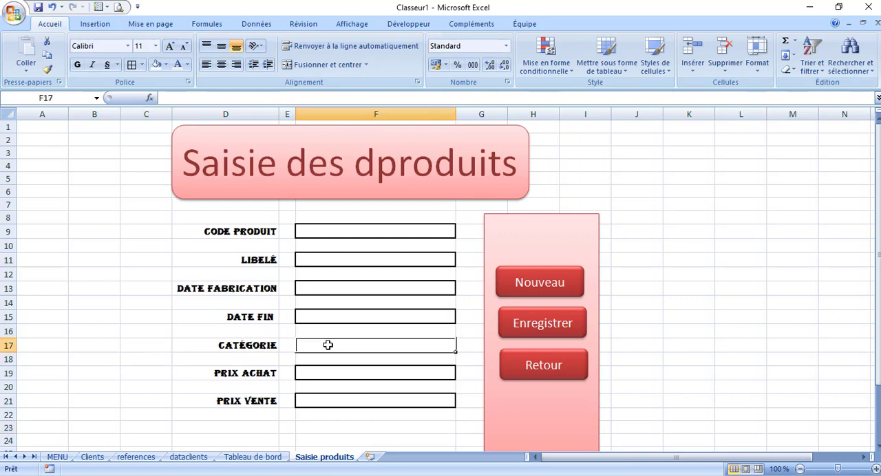
click(256, 23)
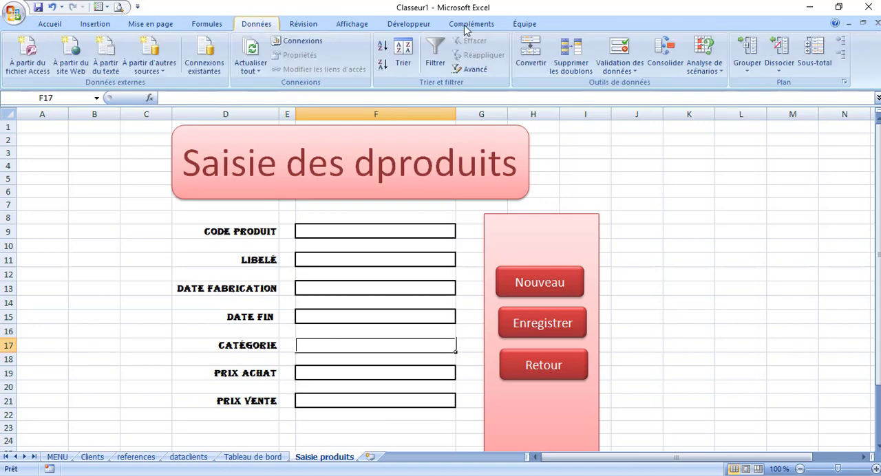
click(623, 50)
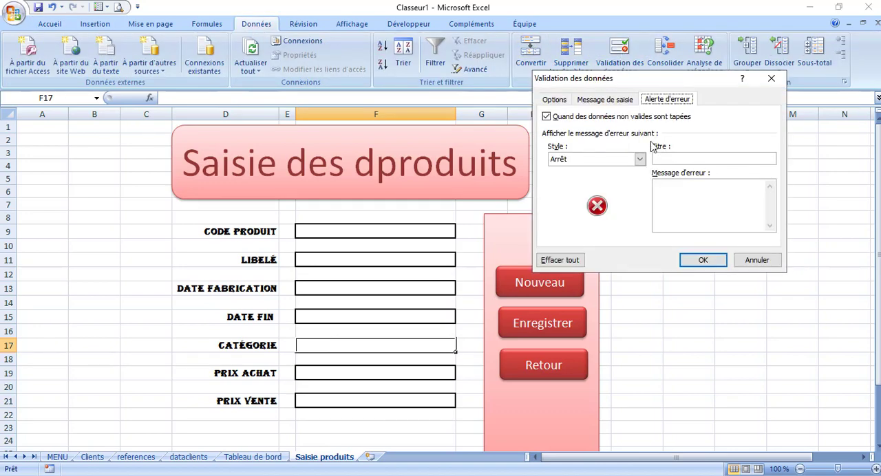
click(555, 100)
click(630, 141)
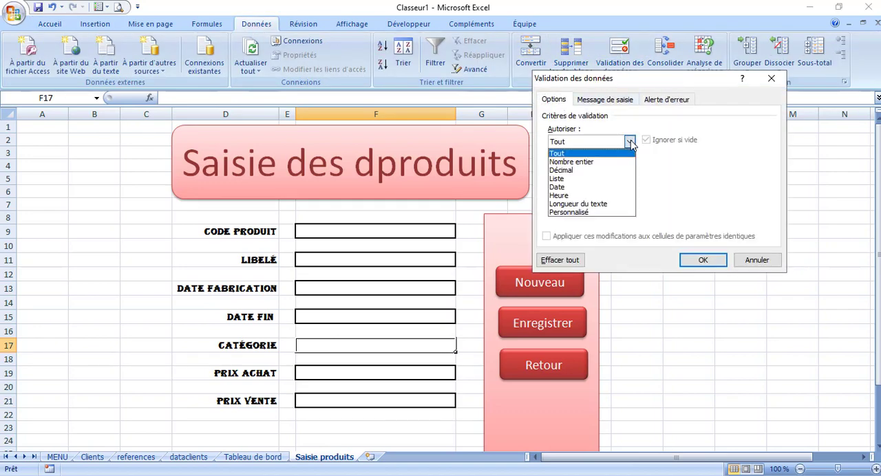
click(574, 179)
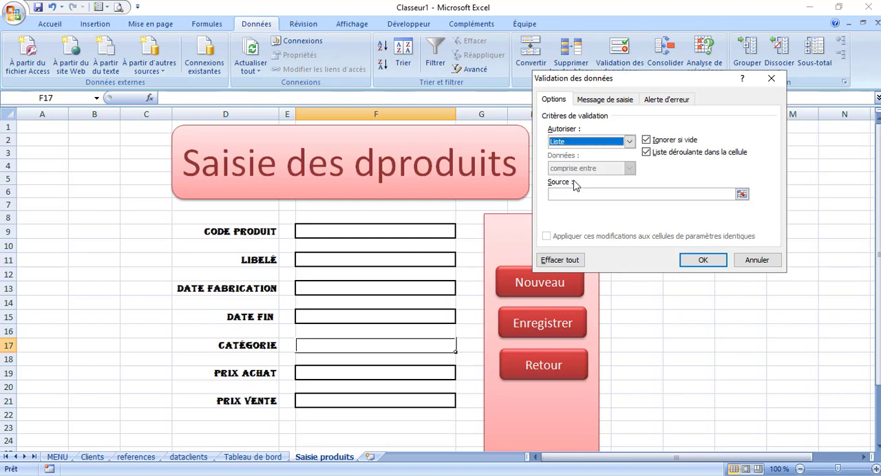
click(774, 79)
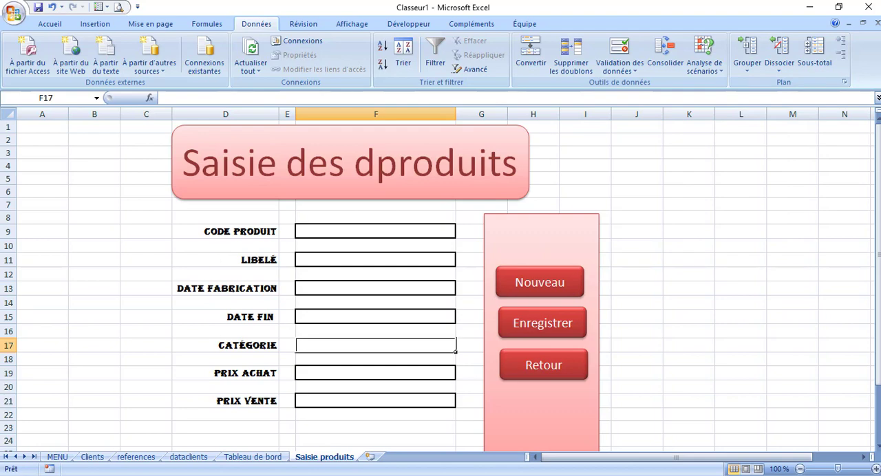
Name the range F6:F10 on the references sheet "categories"
click(137, 457)
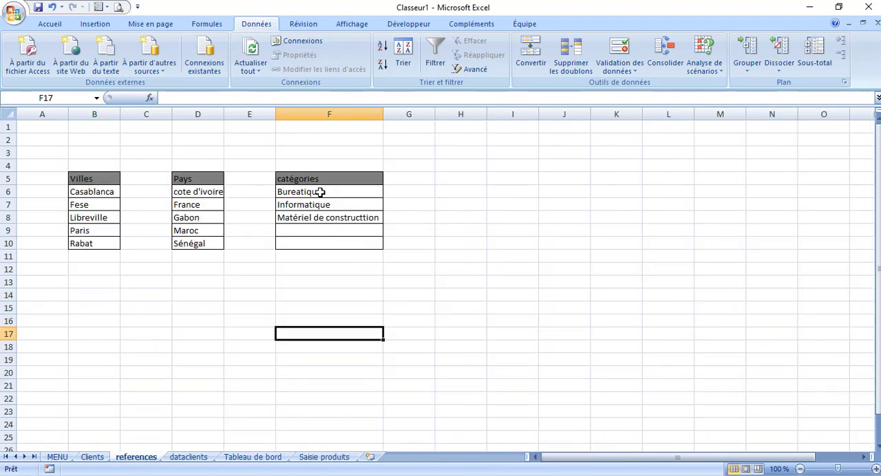
drag(319, 192, 322, 247)
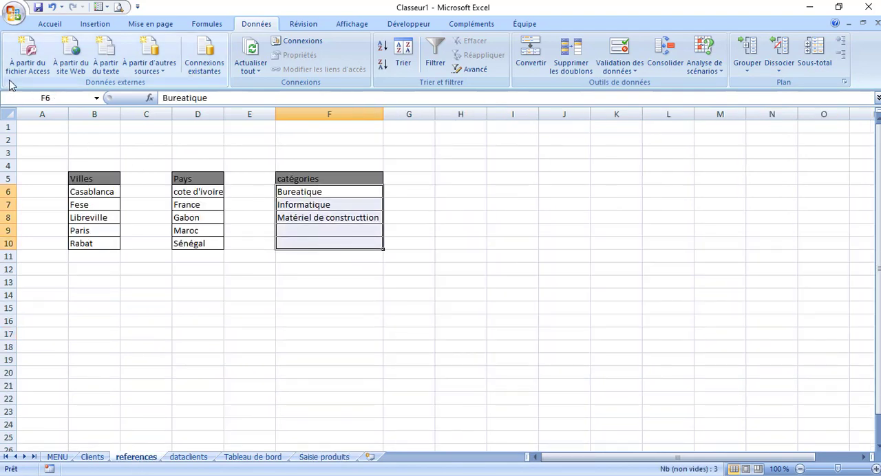
click(64, 97)
text(categories)
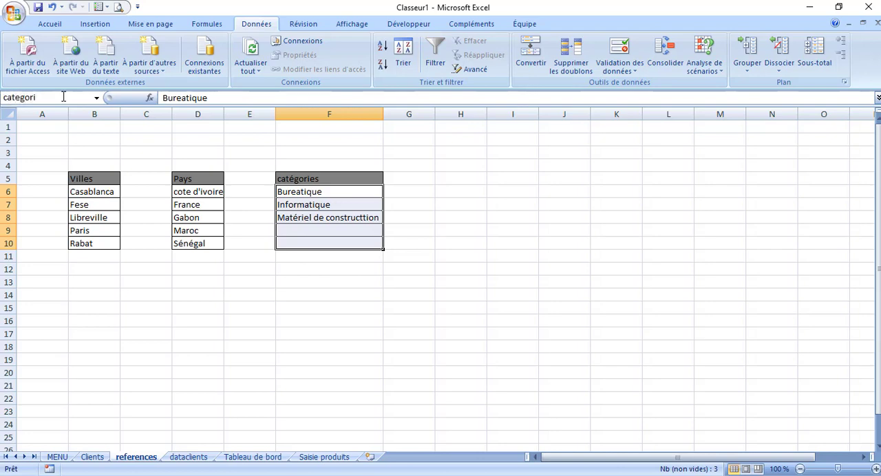
key(Return)
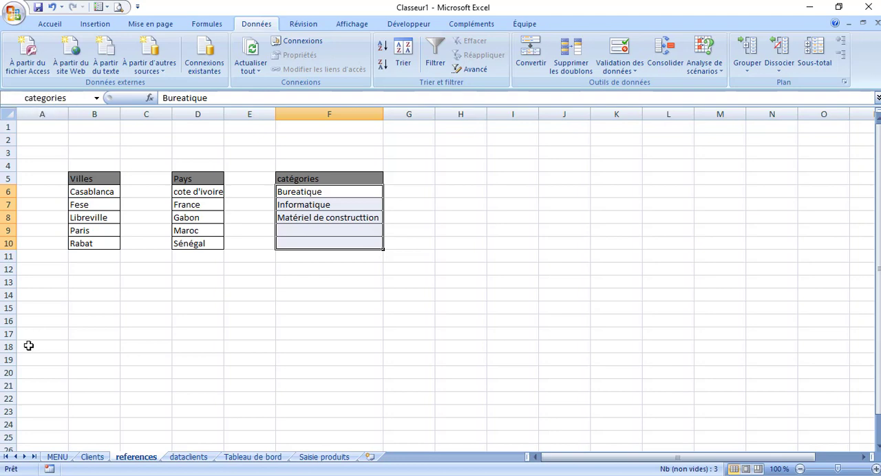
Add Liste data validation to the Catégorie field F17 on Saisie produits, using the named range categories as source
click(327, 457)
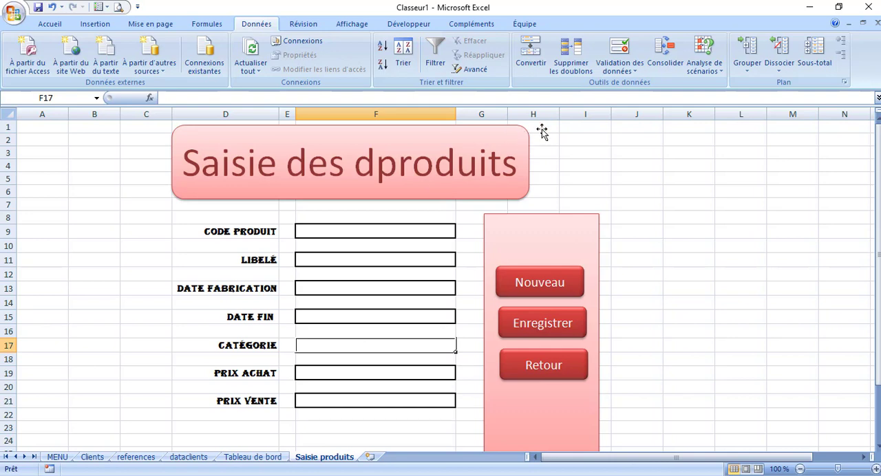
click(619, 55)
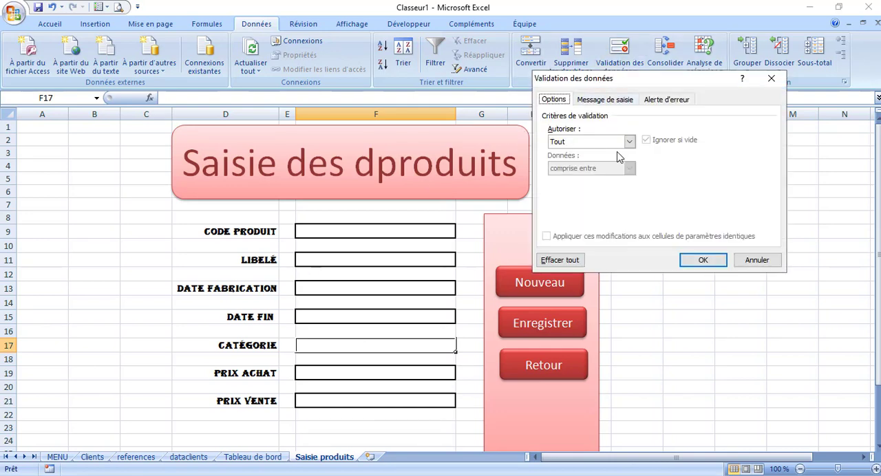
click(628, 142)
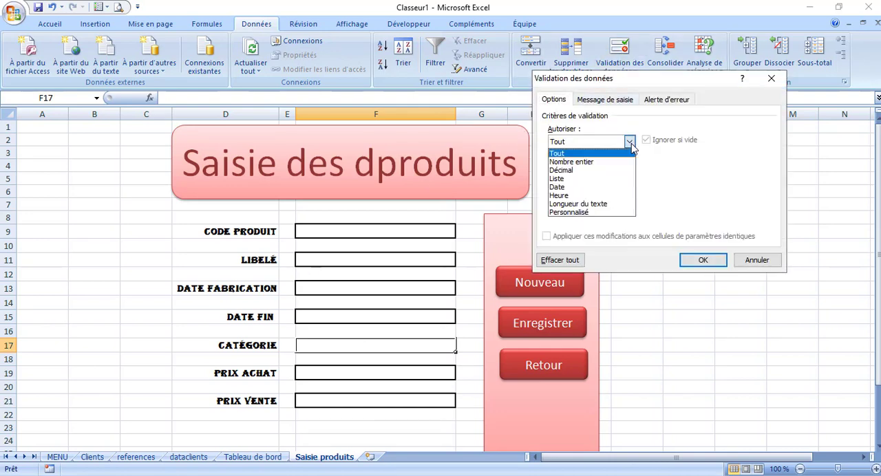
click(575, 178)
click(600, 195)
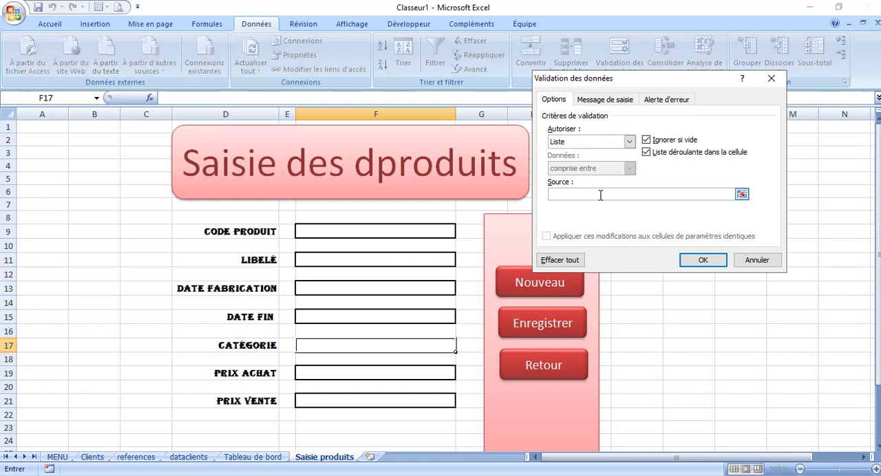
key(F3)
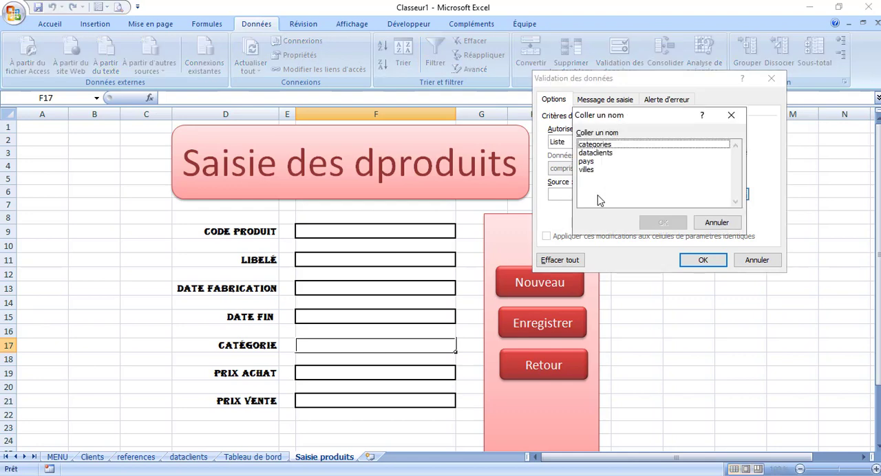
click(598, 146)
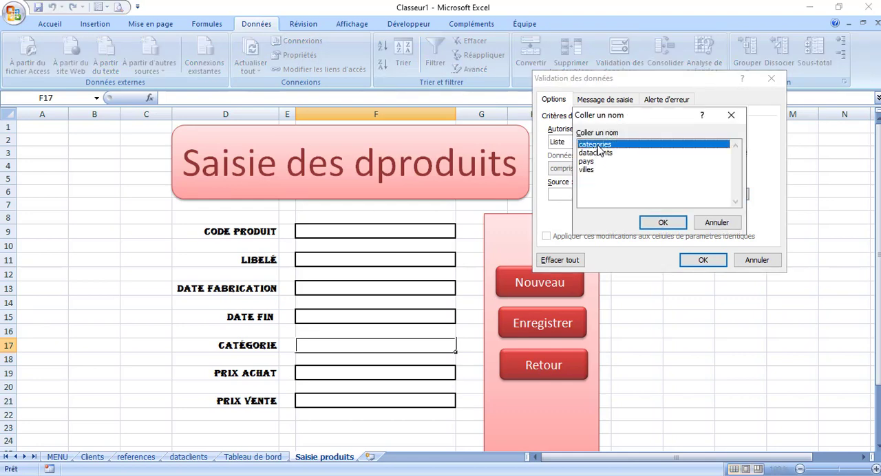
click(664, 225)
click(703, 261)
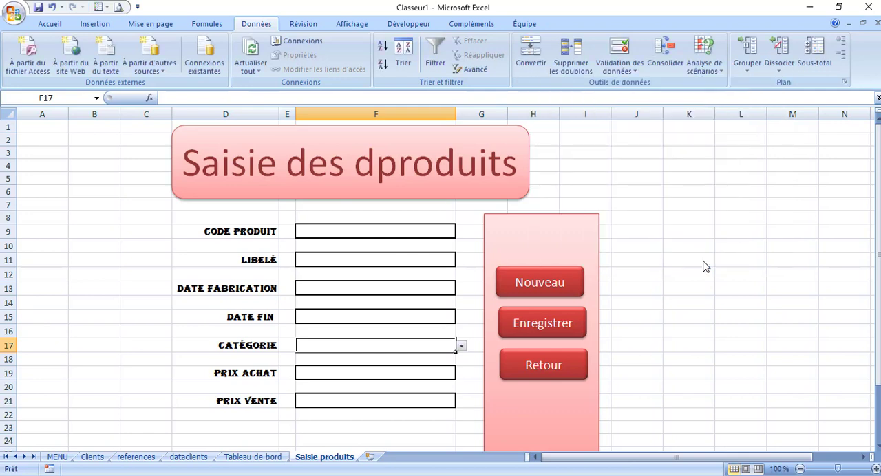
Restrict the Prix achat field F19 with Décimal validation, supérieure ou égale à a minimum of 0
click(378, 377)
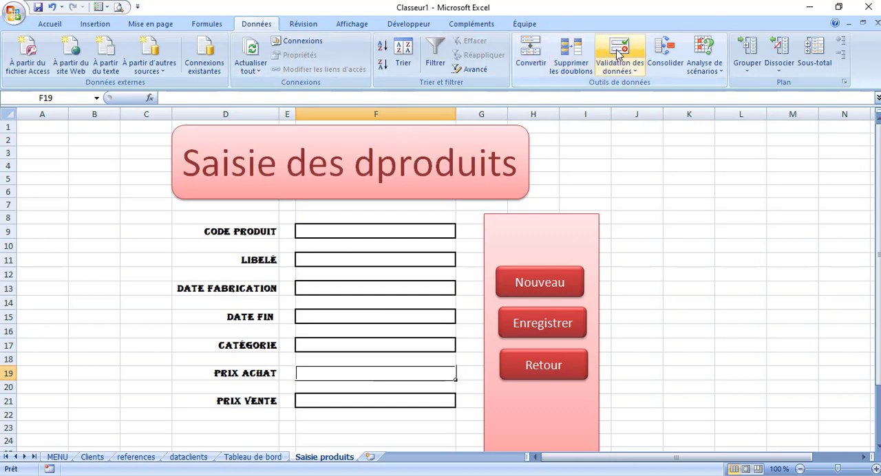
click(619, 53)
click(629, 141)
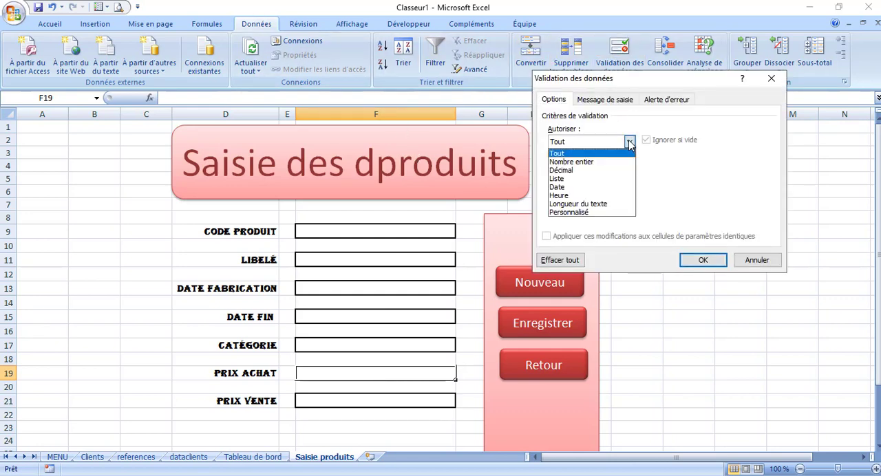
click(606, 170)
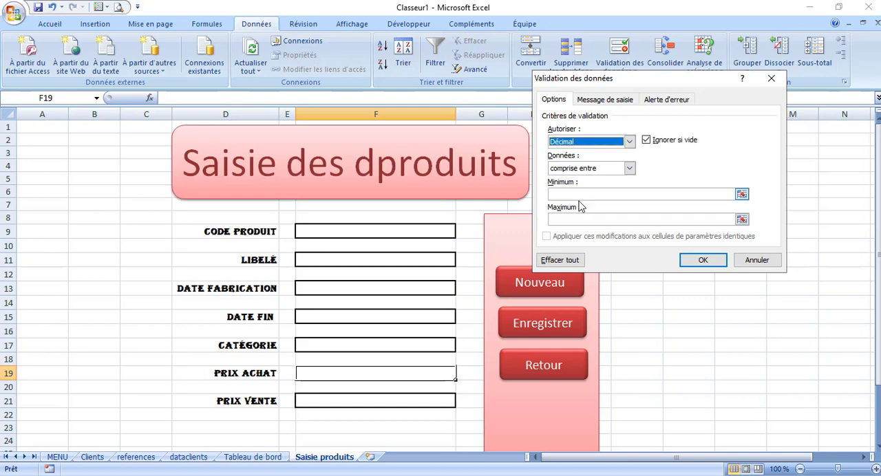
click(629, 168)
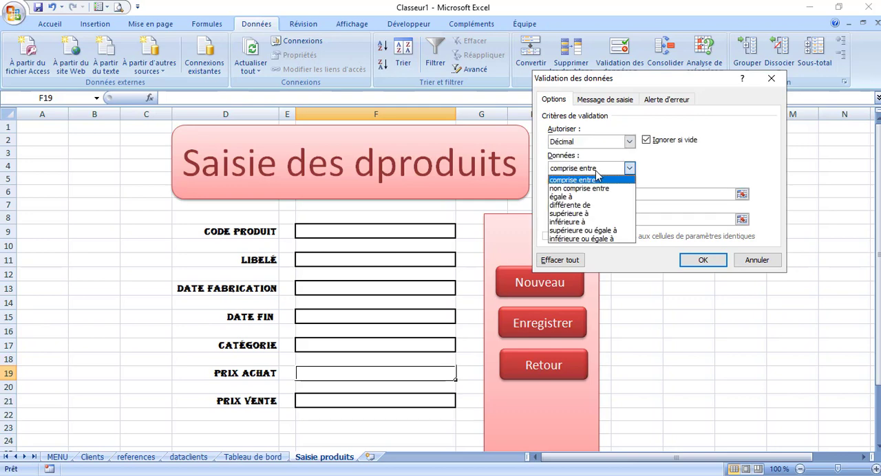
click(585, 231)
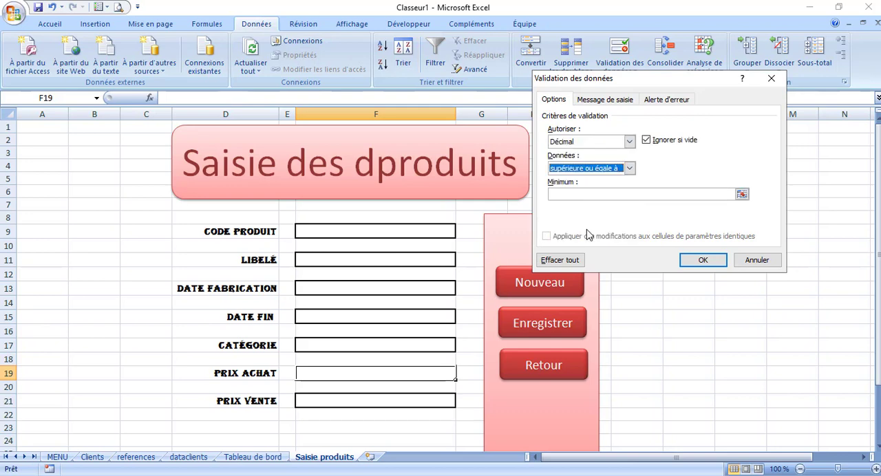
click(566, 194)
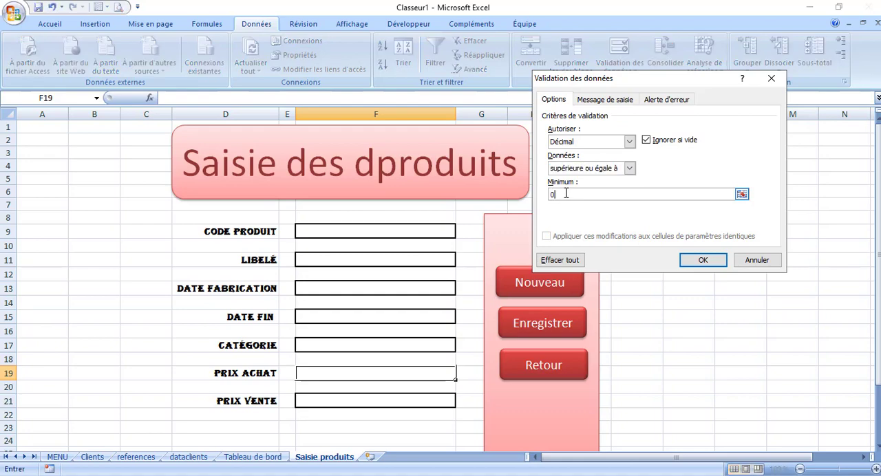
click(691, 260)
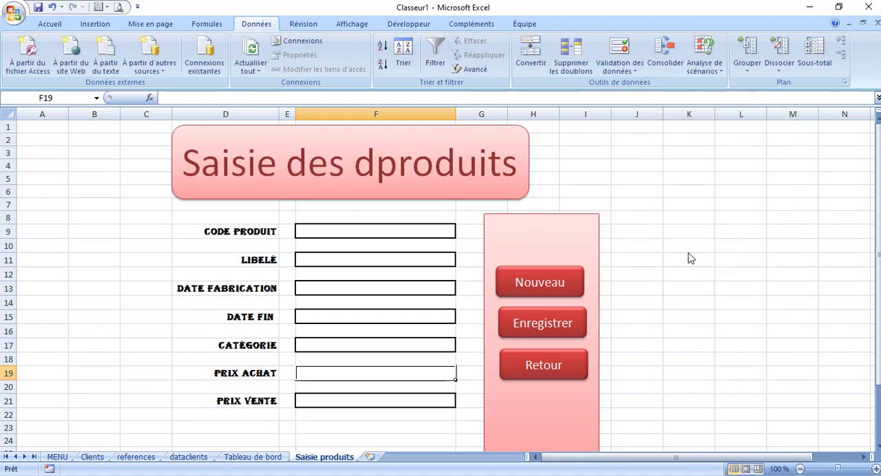
Restrict the Prix vente field F21 with Décimal validation, supérieure ou égale à a minimum of 0
click(340, 400)
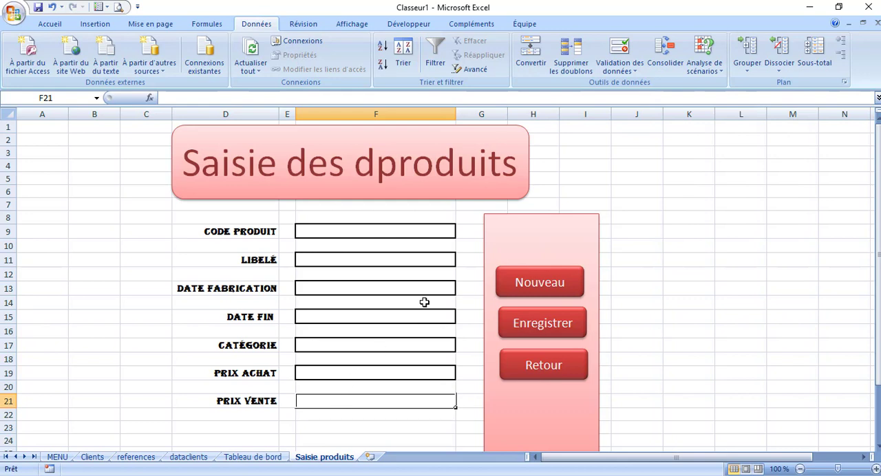
click(617, 49)
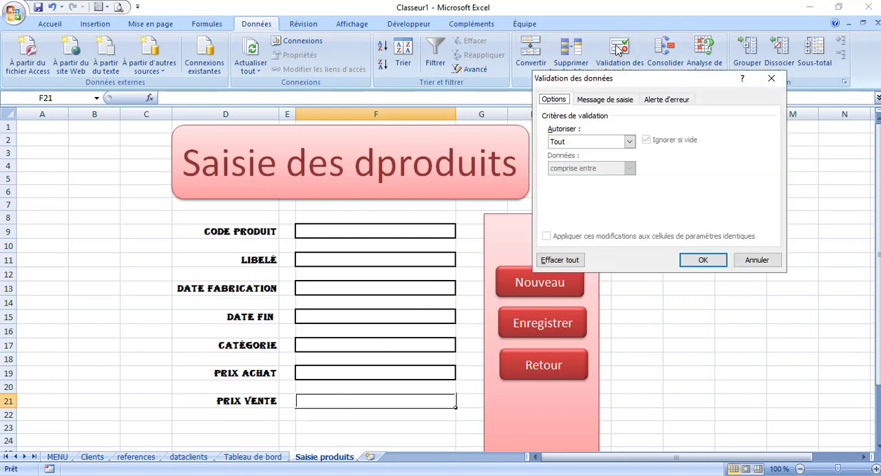
click(629, 141)
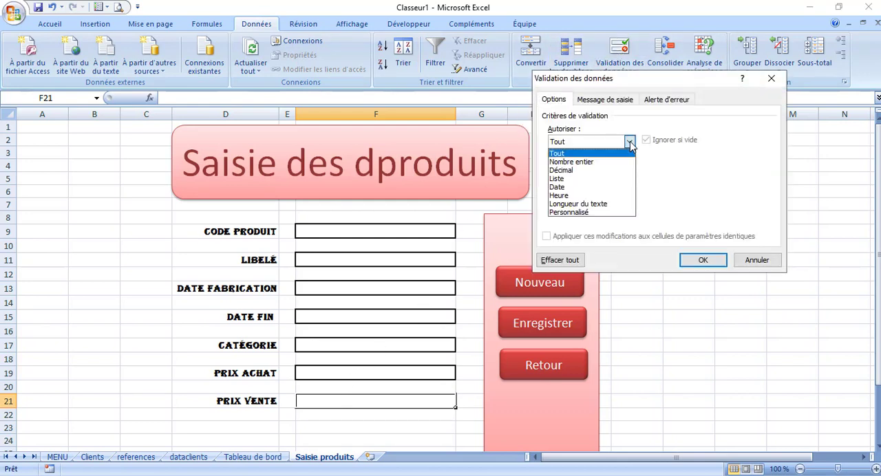
click(597, 170)
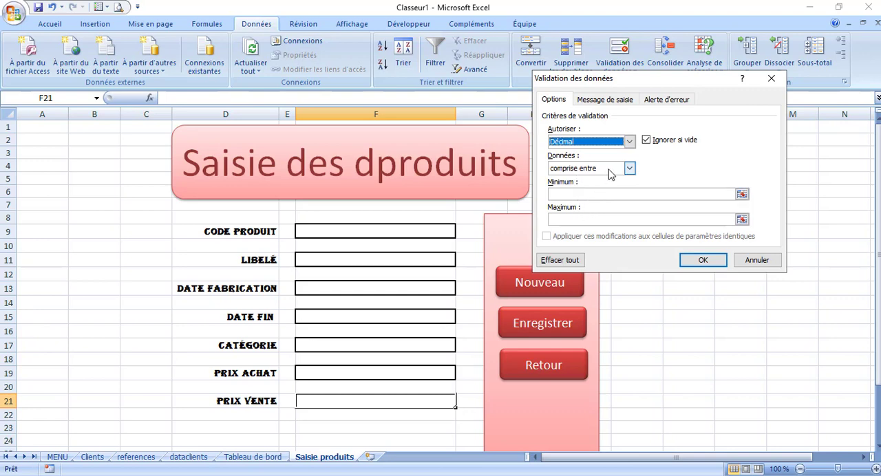
click(610, 170)
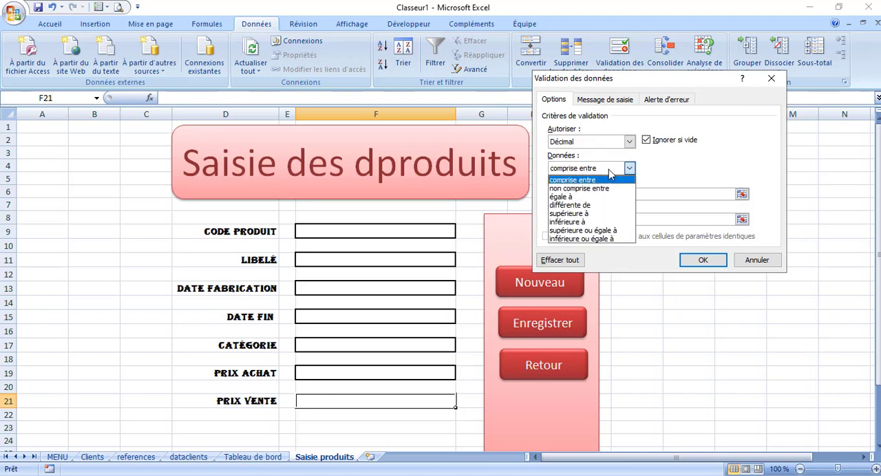
click(591, 231)
click(572, 193)
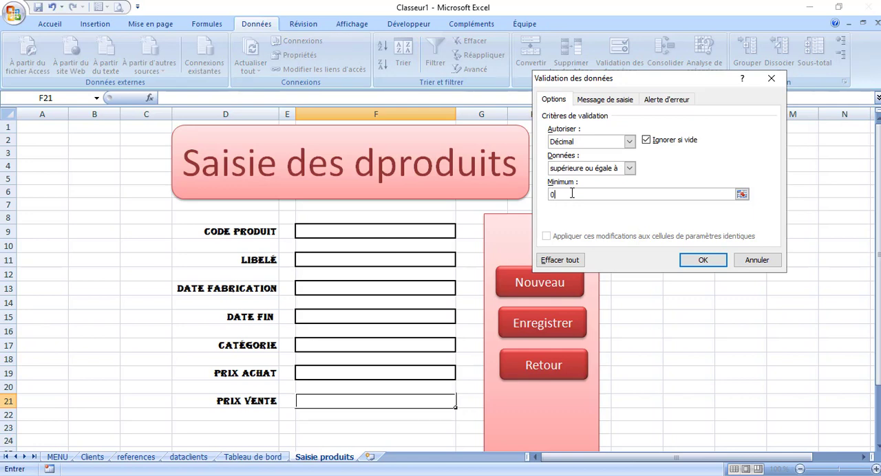
click(698, 260)
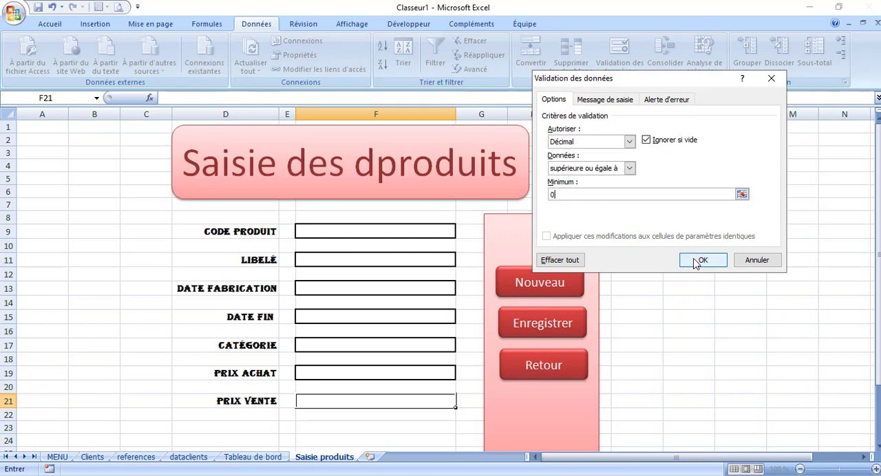
click(637, 291)
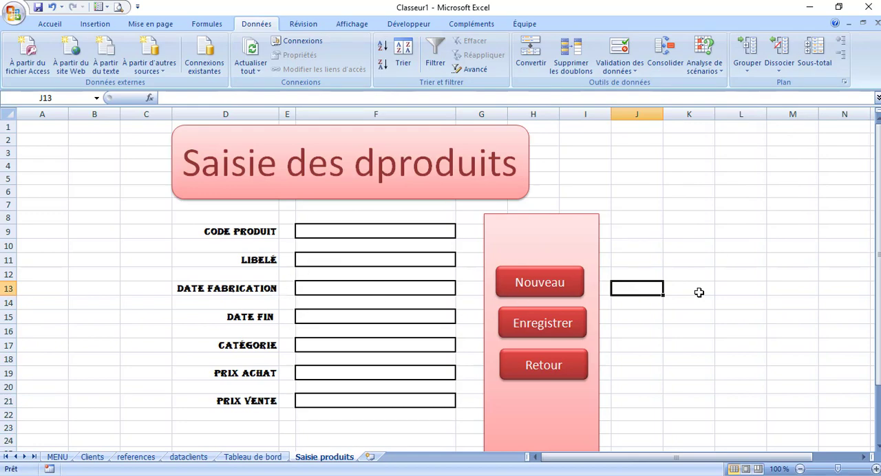
Shorten the pink panel behind the action buttons so its lower edge ends at row 21
drag(878, 369, 878, 379)
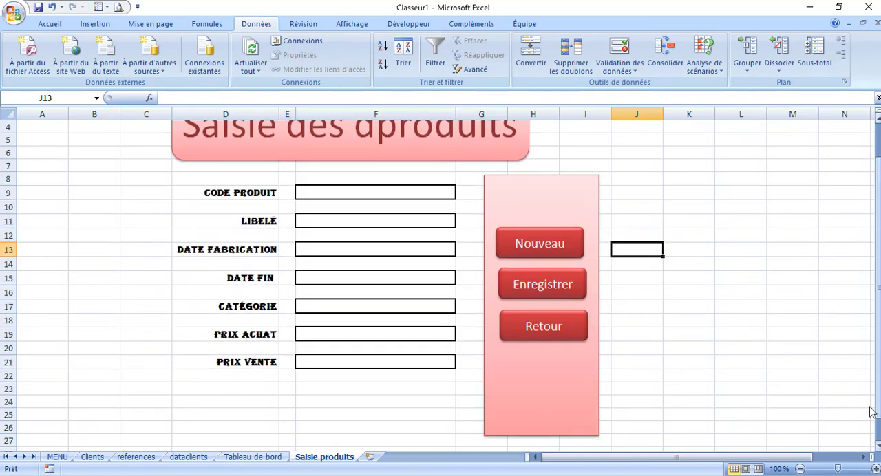
click(541, 434)
drag(541, 433, 541, 369)
click(707, 318)
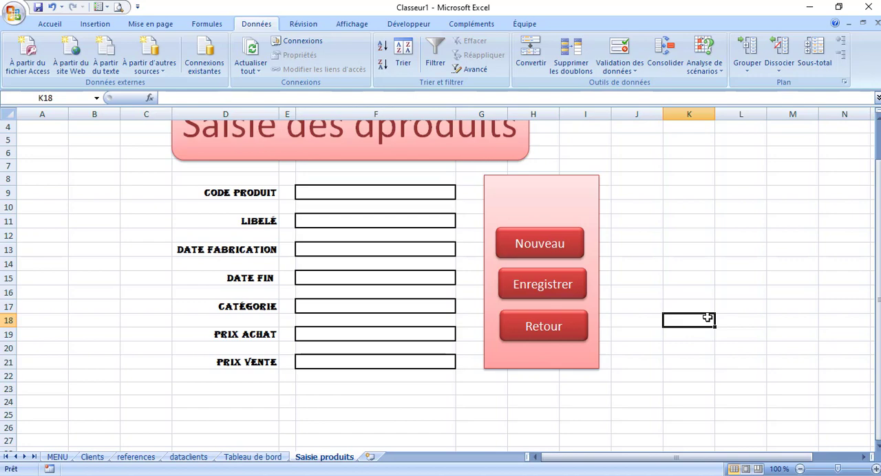
Add a hyperlink on the Retour button to cell A1 of the MENU sheet in this document
click(538, 336)
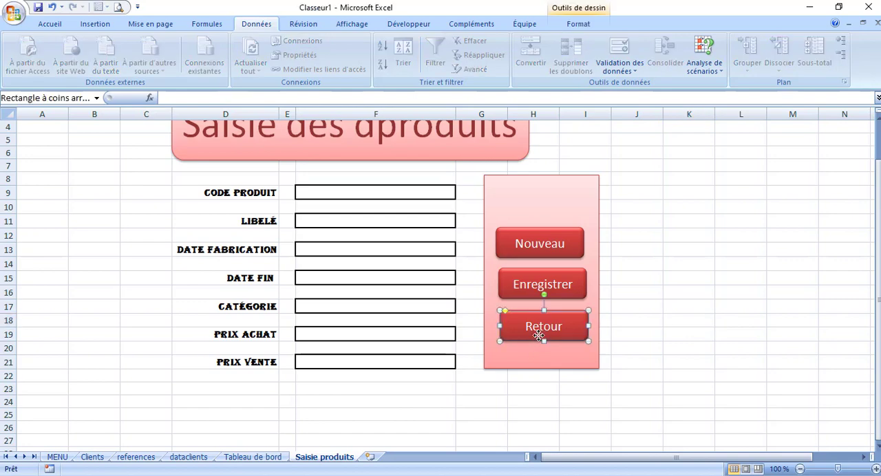
right_click(539, 335)
click(588, 273)
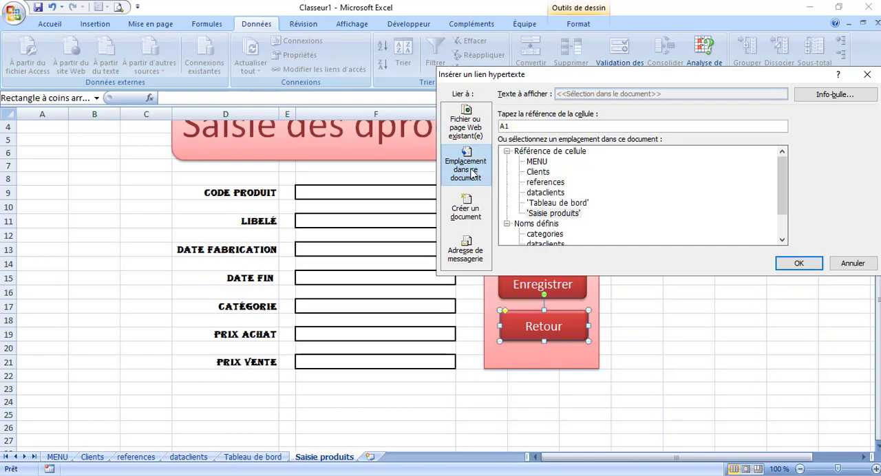
click(541, 164)
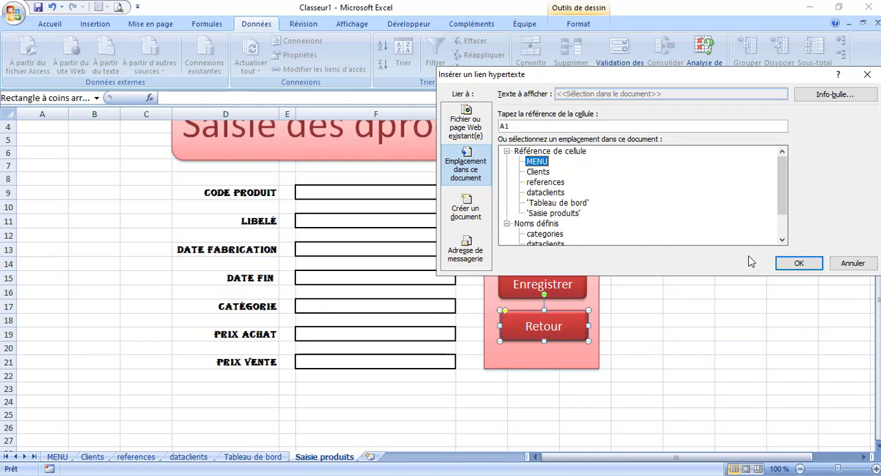
click(800, 264)
click(689, 261)
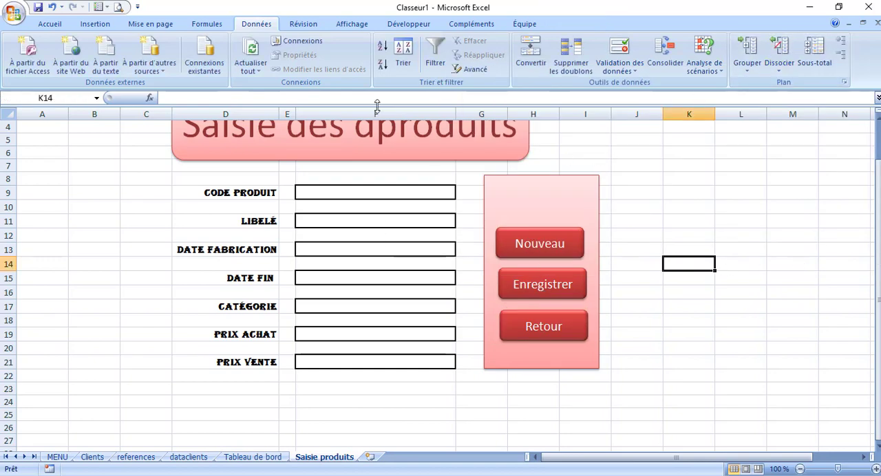
Start recording a macro named viderFormProduits, stored in Ce classeur
click(353, 23)
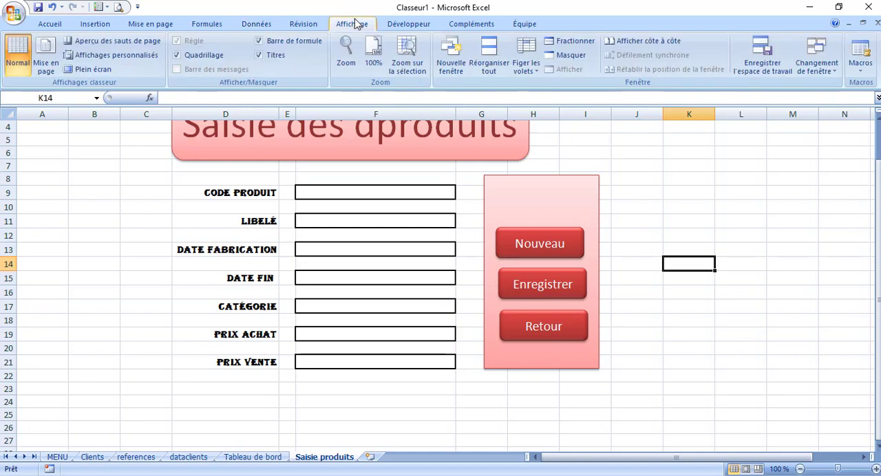
click(860, 65)
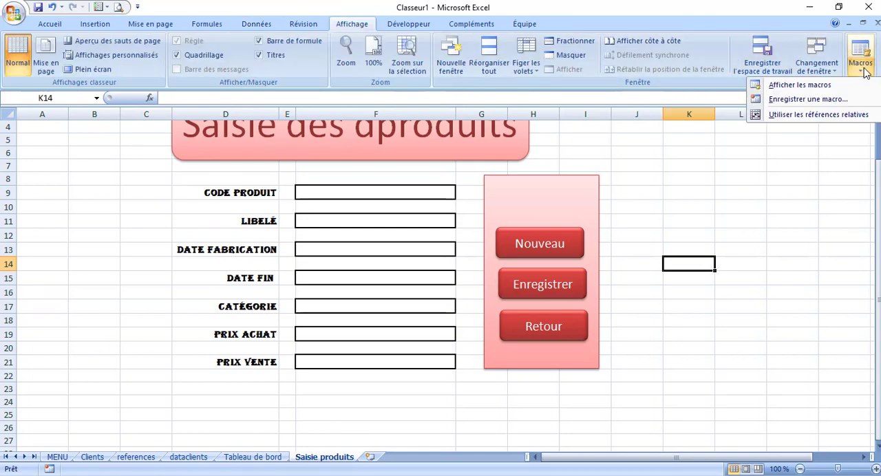
click(807, 99)
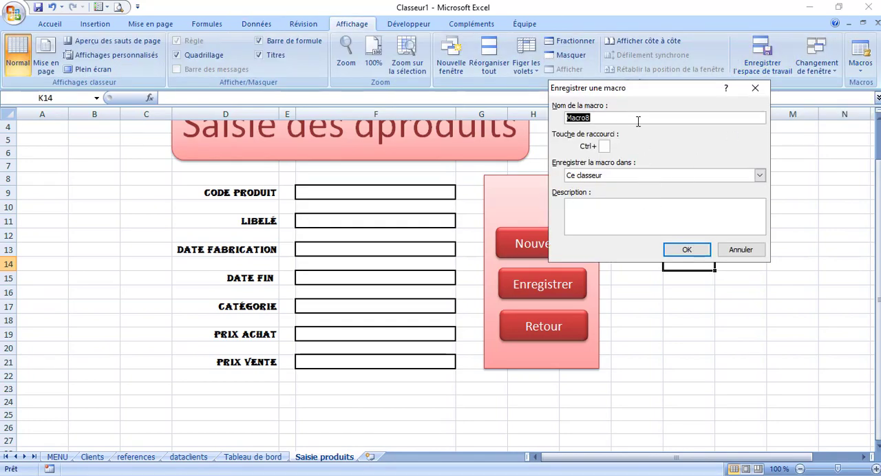
key(BackSpace)
text(viderFormProduits)
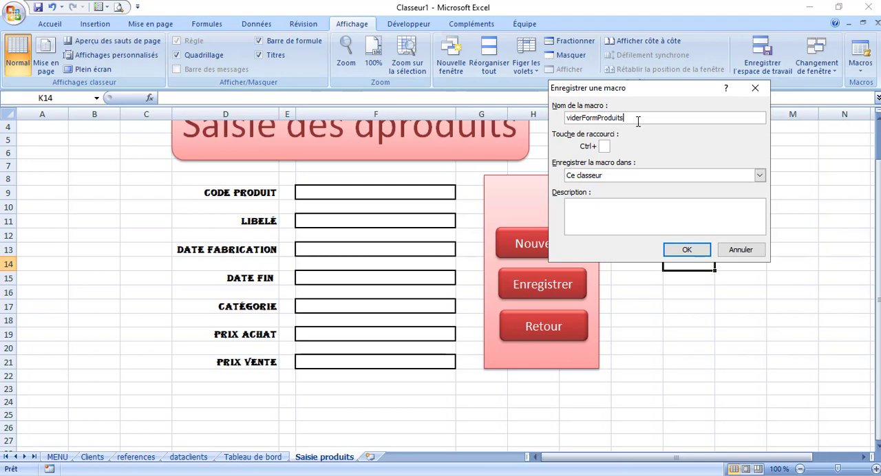
click(687, 250)
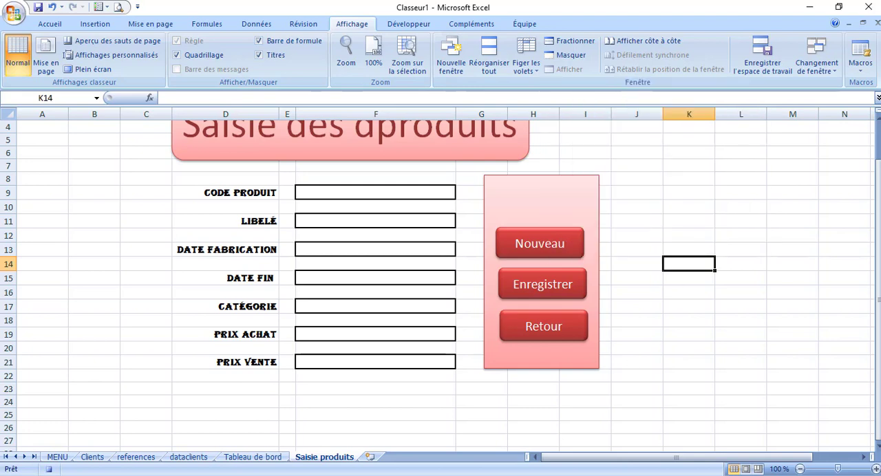
click(559, 475)
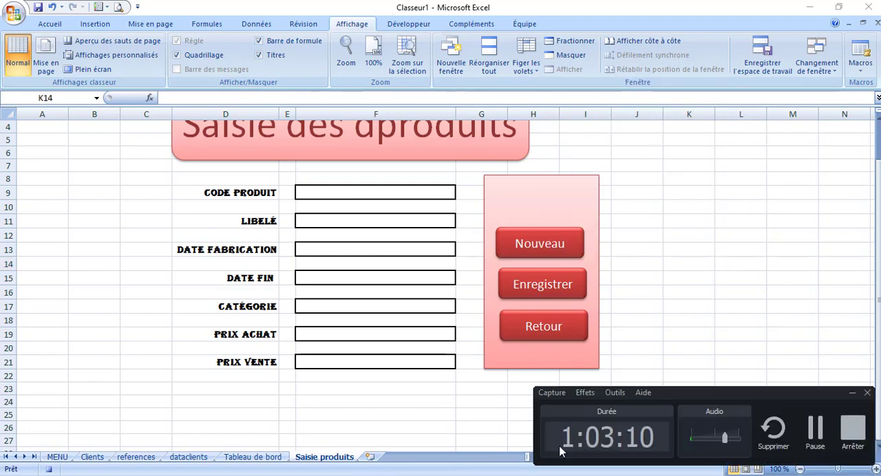
click(814, 435)
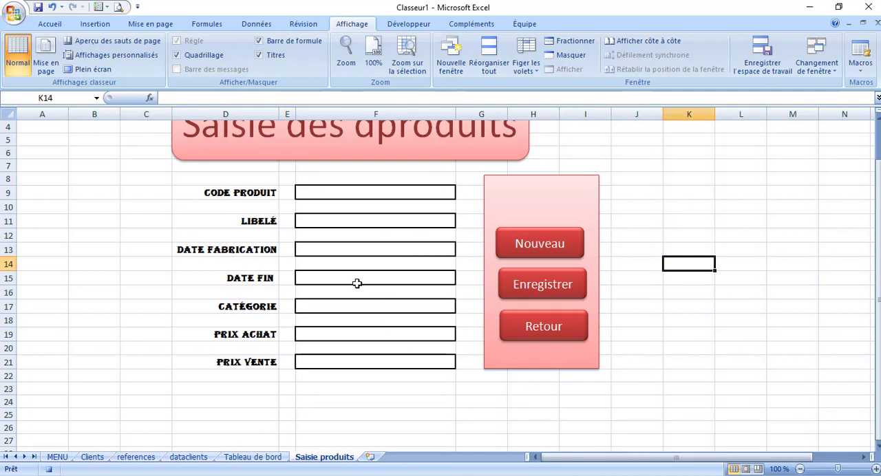
Clear the form fields F9, F11, F13, F15, F17, F19 and F21 one by one while the macro records
key(XF86MonBrightnessDown)
click(370, 194)
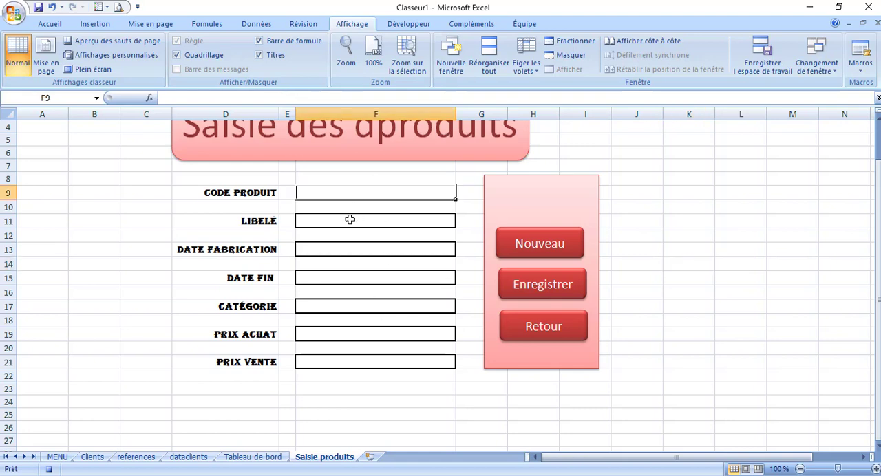
click(350, 220)
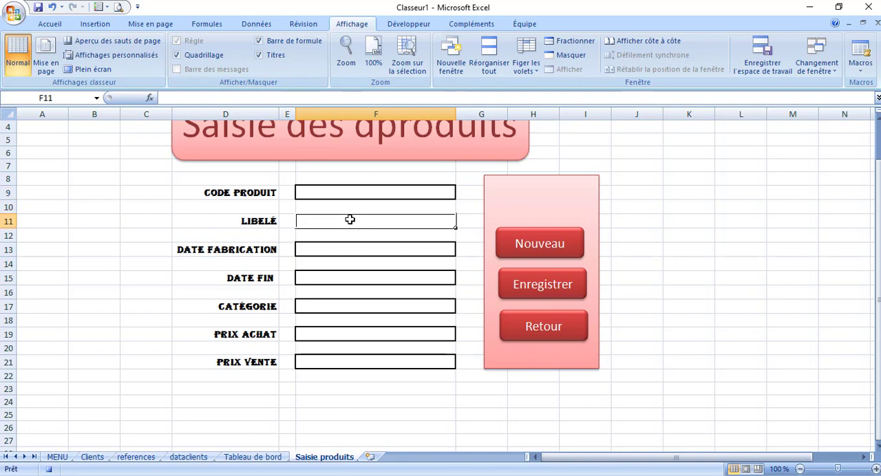
click(334, 250)
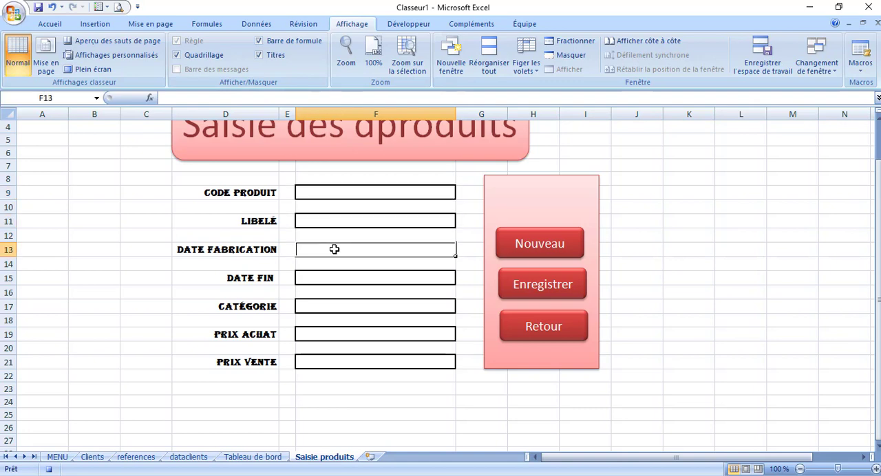
click(325, 276)
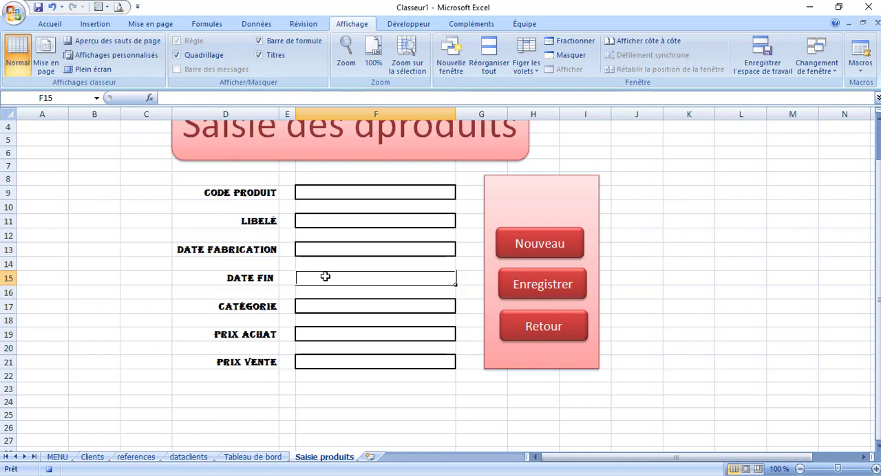
click(316, 309)
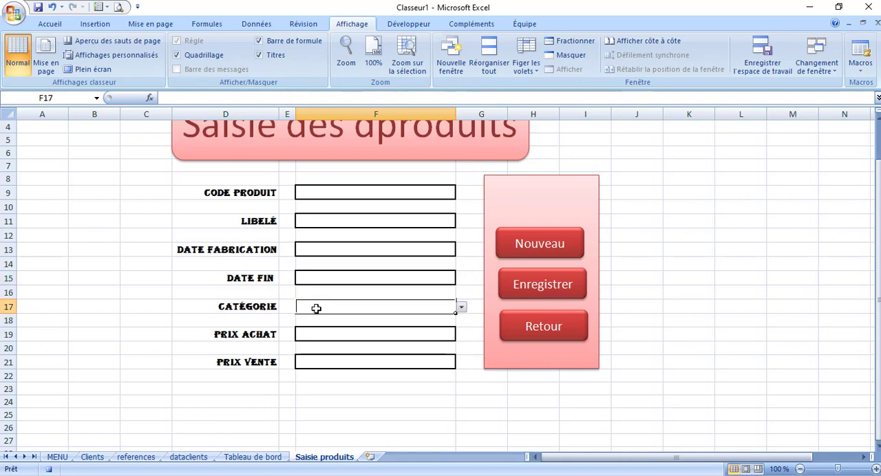
click(316, 334)
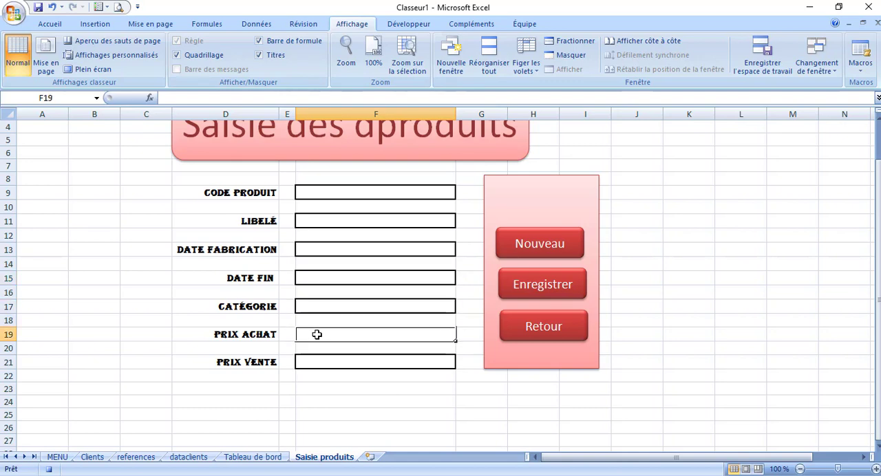
click(309, 362)
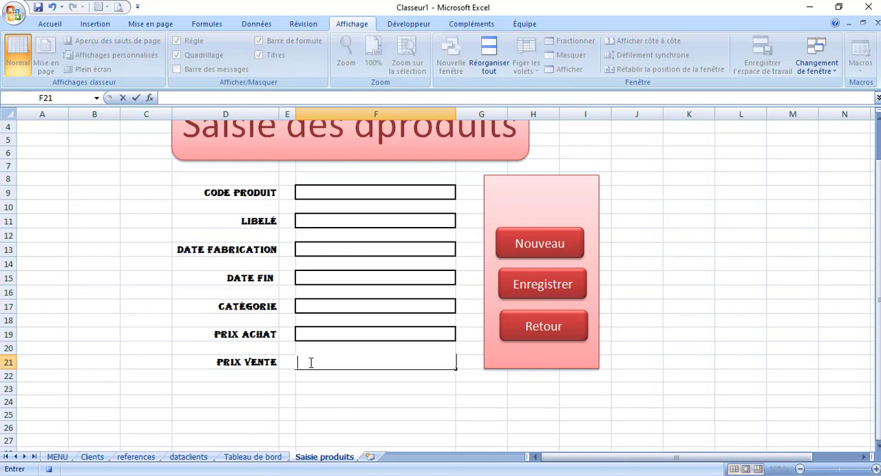
key(Escape)
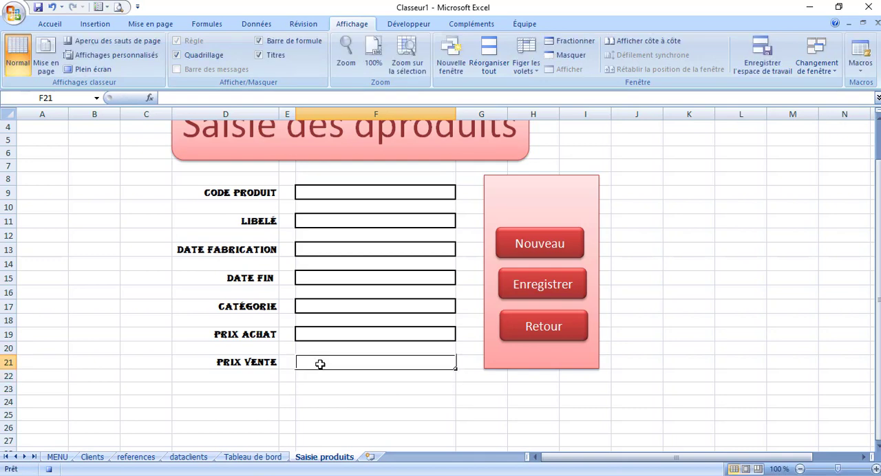
Return to the Code produit field F9 and stop the macro recording
click(332, 192)
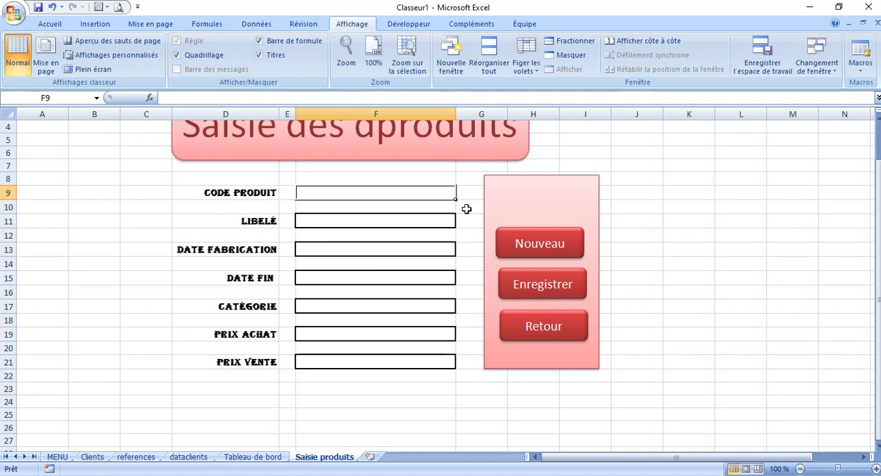
click(861, 66)
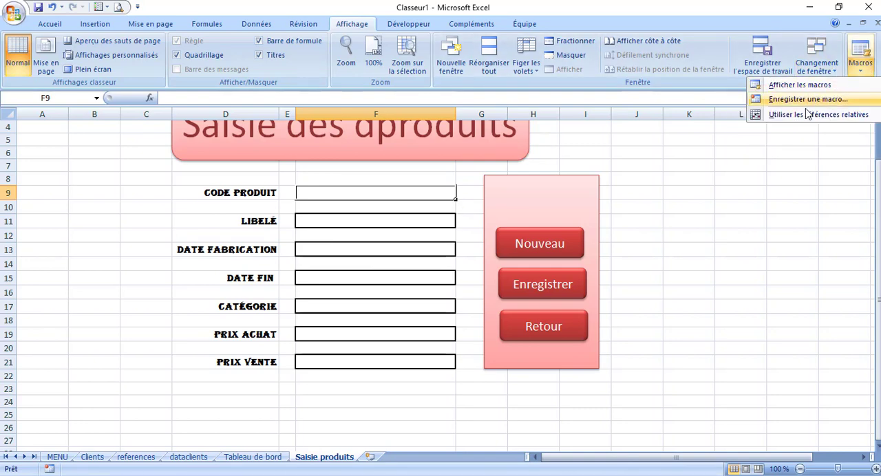
click(743, 182)
Assign the viderFormProduits macro to the Nouveau button
right_click(552, 232)
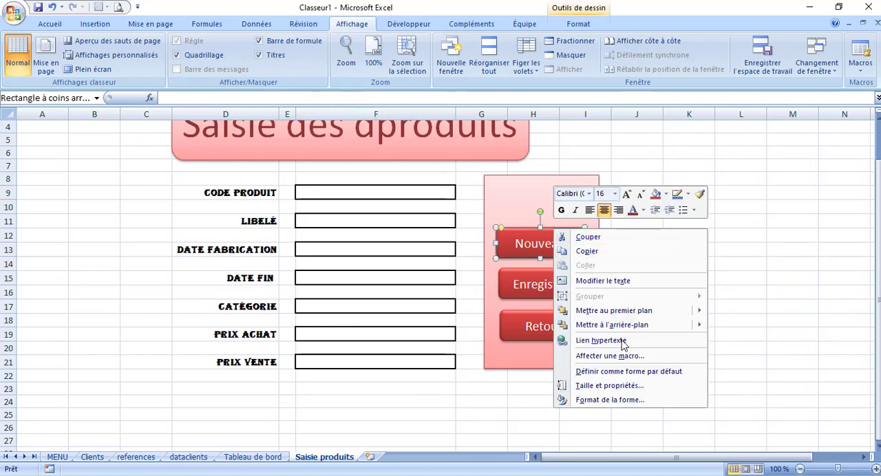
click(608, 359)
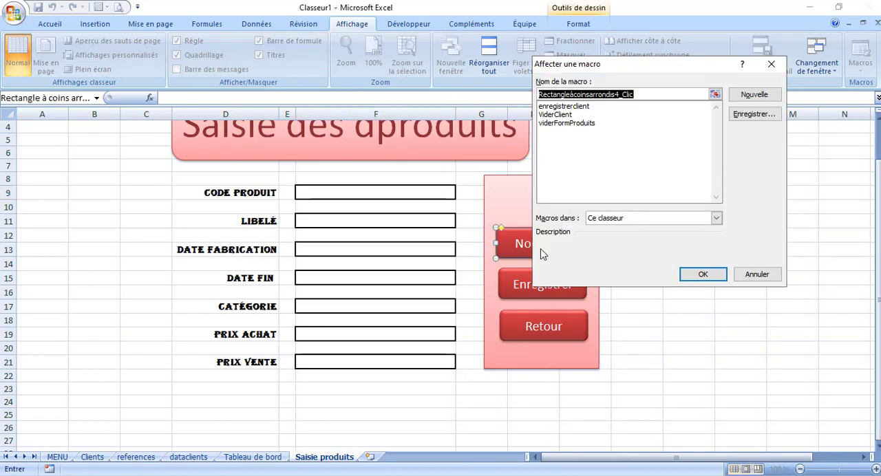
click(566, 124)
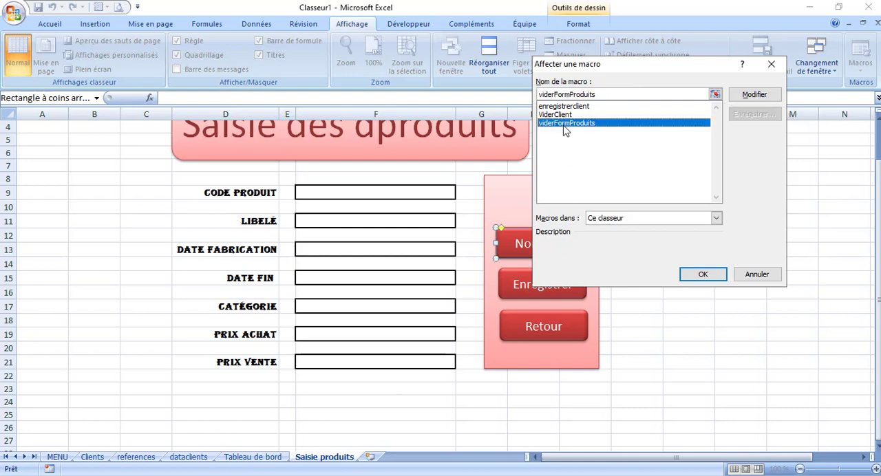
click(703, 274)
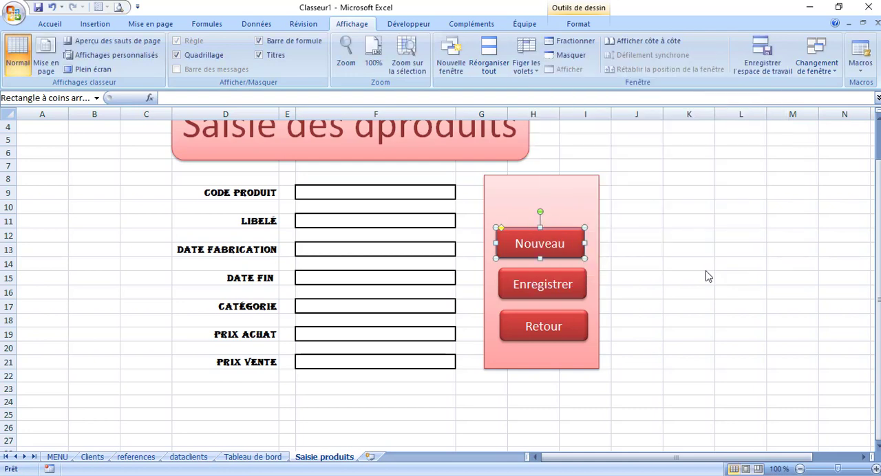
click(689, 278)
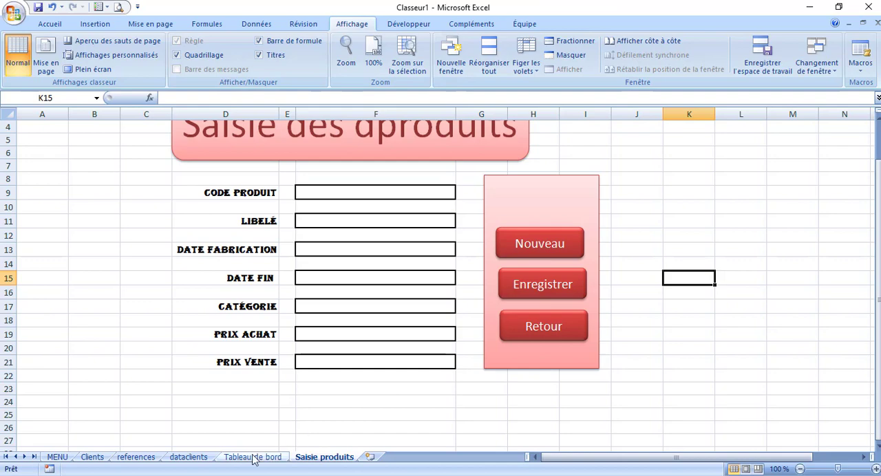
Add a sheet named dataproduits and reorder the sheets as dataclients, dataproduits, Saisie produits, Tableau de bord
click(196, 460)
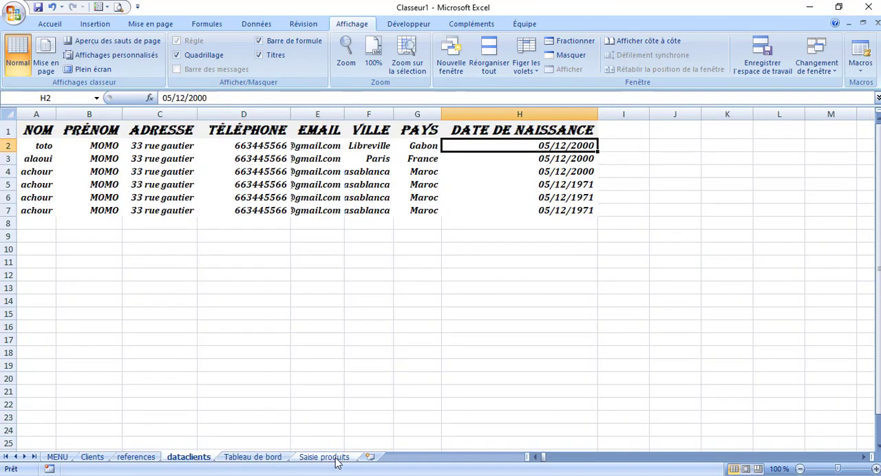
click(371, 459)
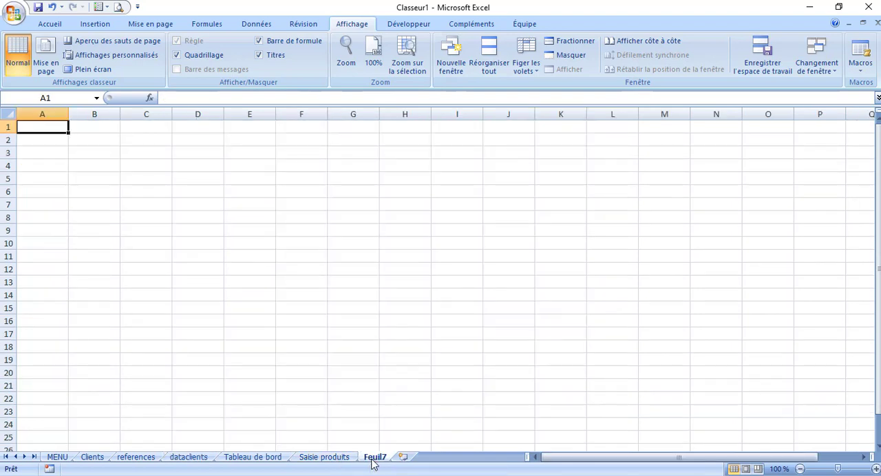
right_click(372, 463)
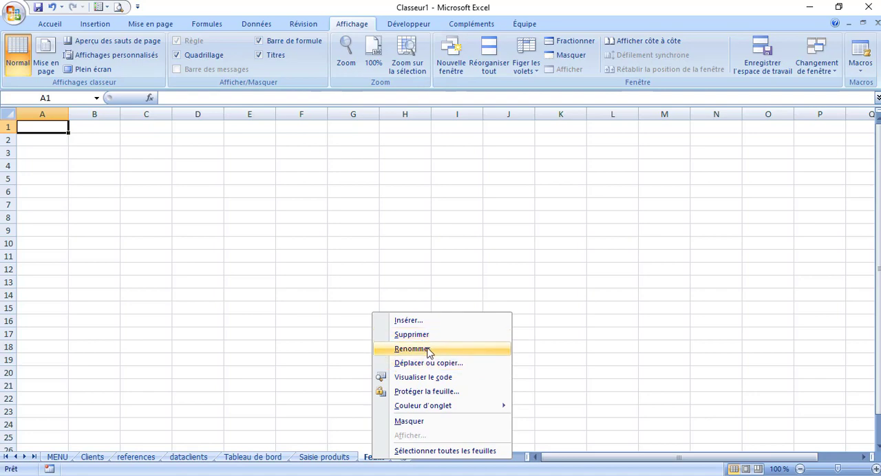
click(413, 349)
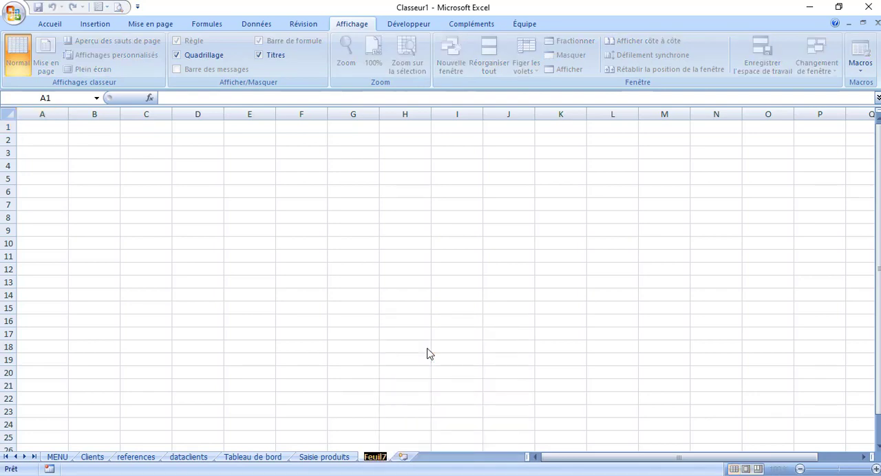
text(dat)
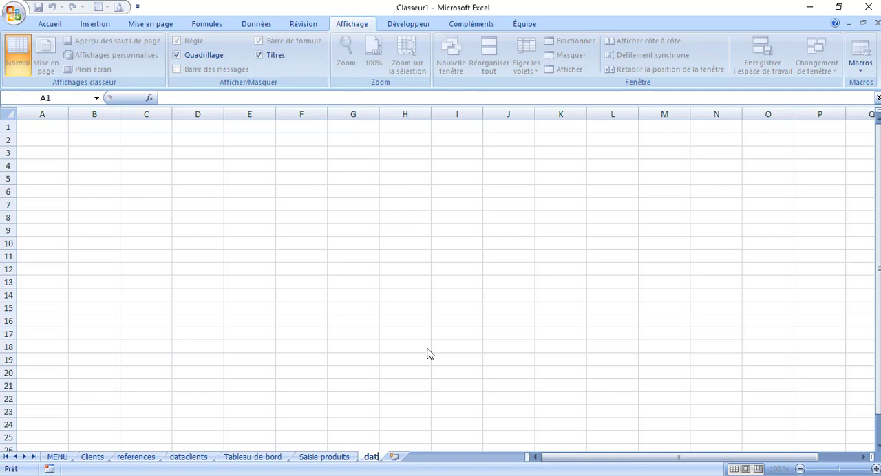
text(aproduit)
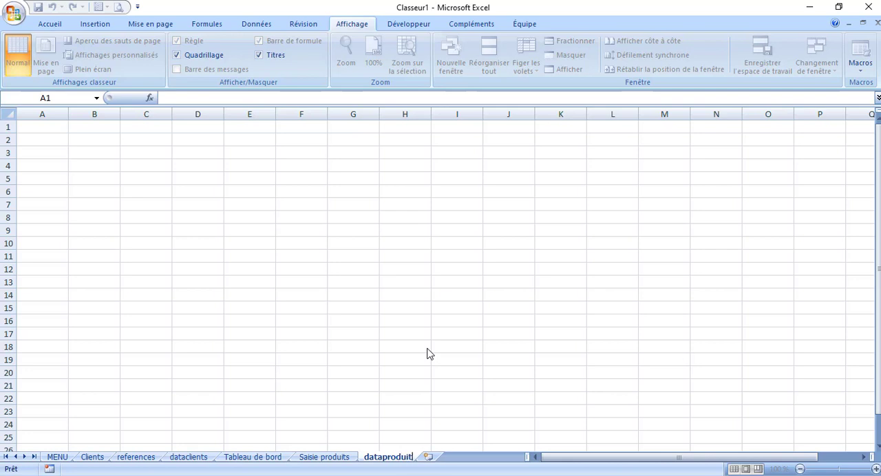
text(s)
click(296, 321)
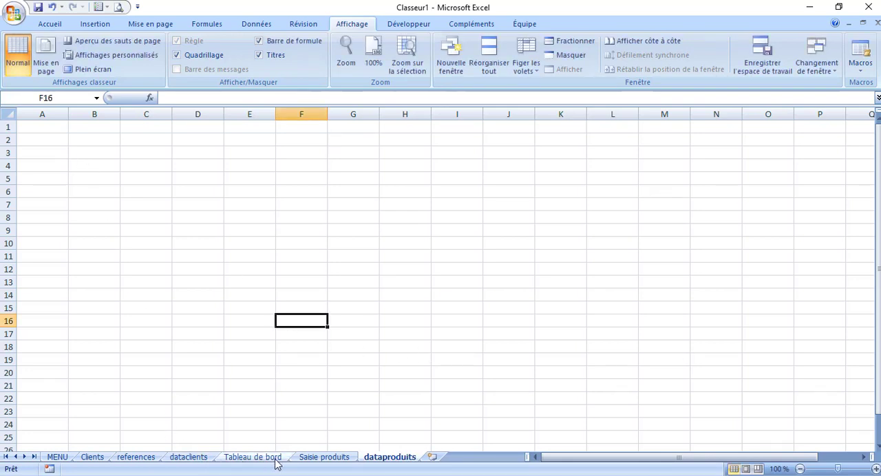
drag(317, 463, 237, 461)
drag(377, 460, 285, 461)
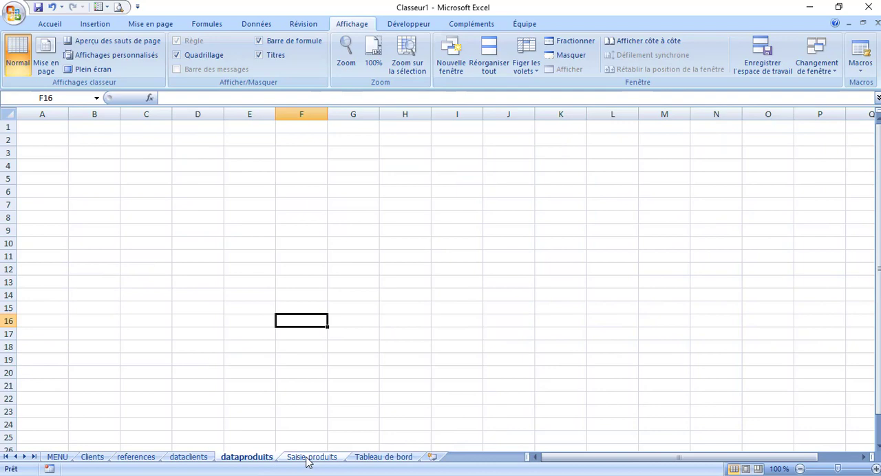
Copy the form labels D9:D21 from Saisie produits and paste them transposed into dataproduits starting at A1
click(308, 462)
drag(256, 193, 274, 361)
key(ctrl+c)
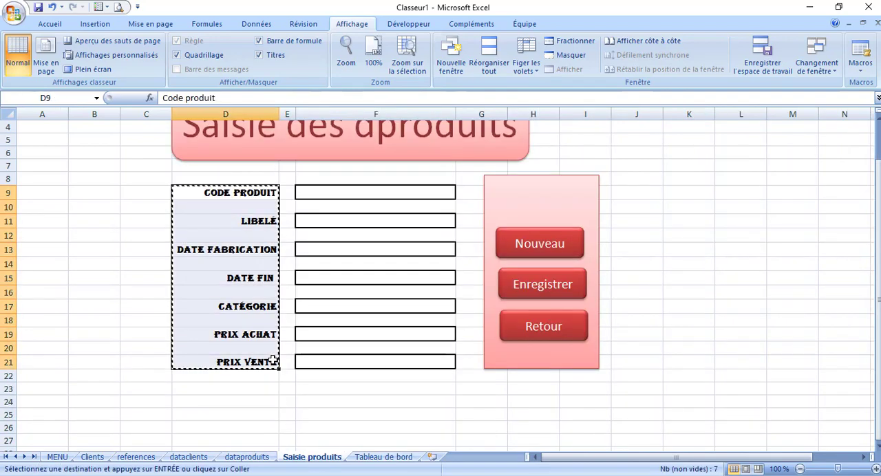
click(389, 462)
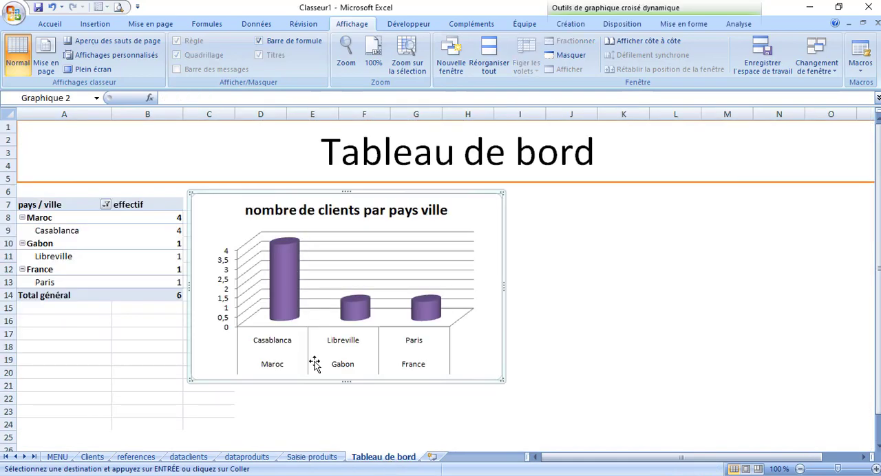
click(234, 460)
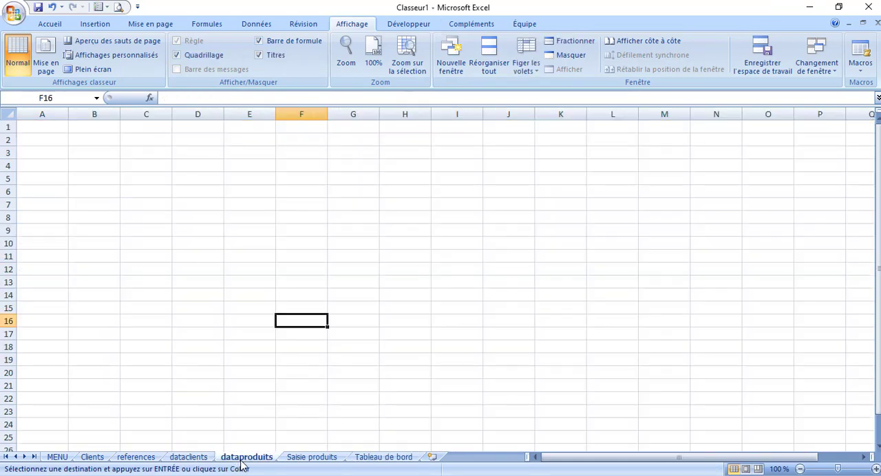
click(51, 128)
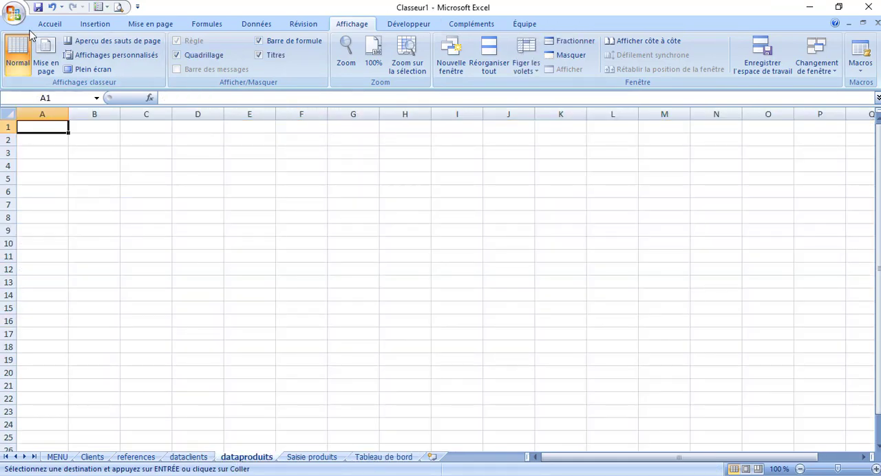
click(49, 24)
click(30, 71)
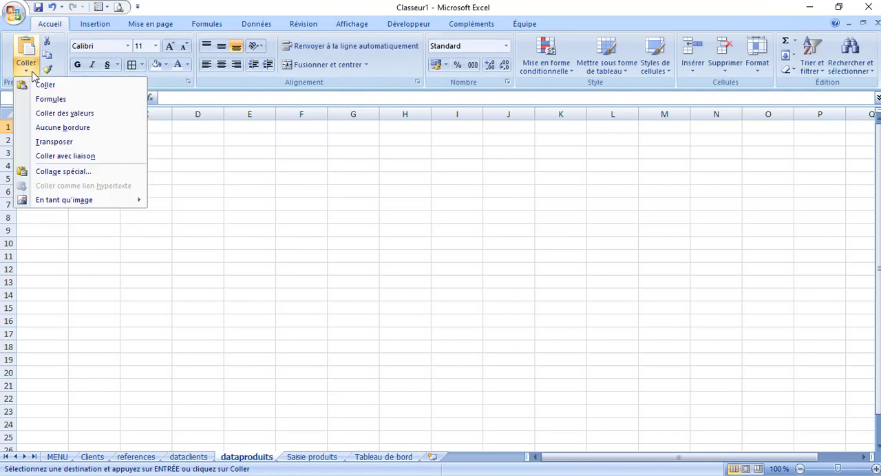
click(76, 142)
click(132, 167)
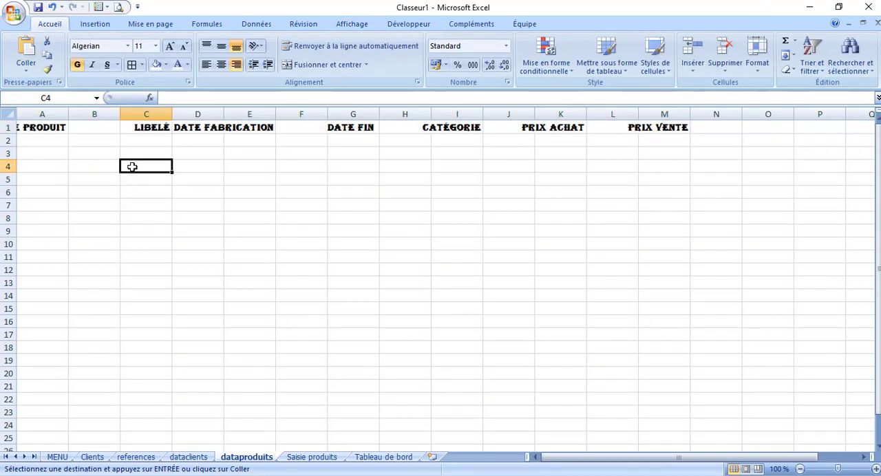
Delete the empty column between Code produit and Libelé, and autofit the Date fabrication heading's column D
click(95, 115)
right_click(104, 115)
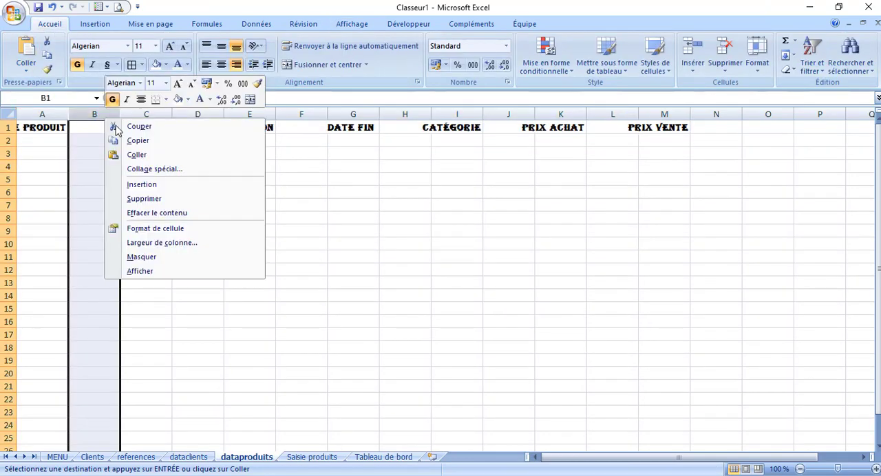
click(160, 198)
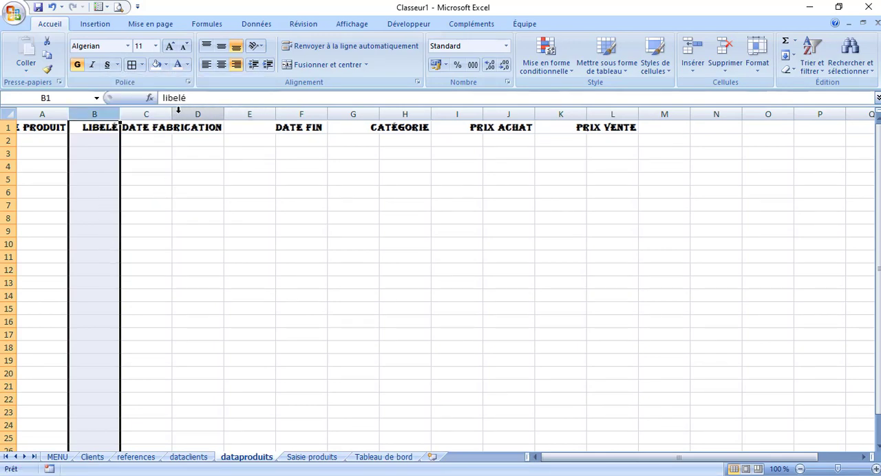
drag(172, 112, 172, 113)
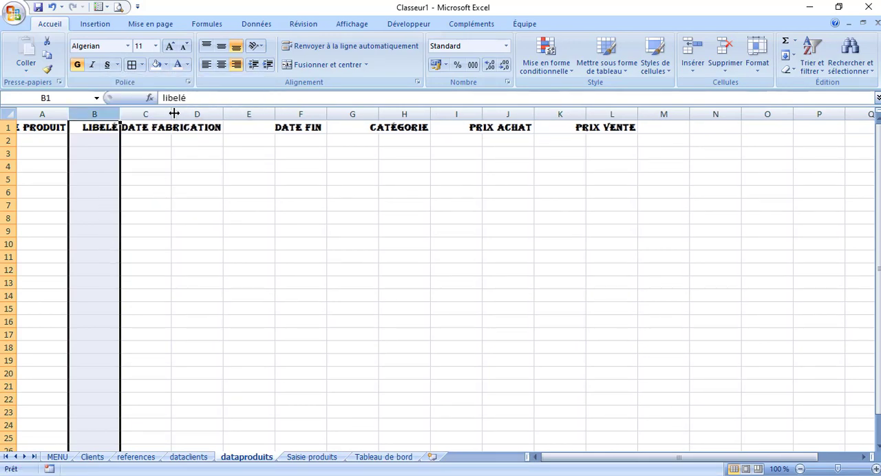
double_click(223, 113)
Delete the empty columns immediately before and after the Date fabrication column
click(147, 113)
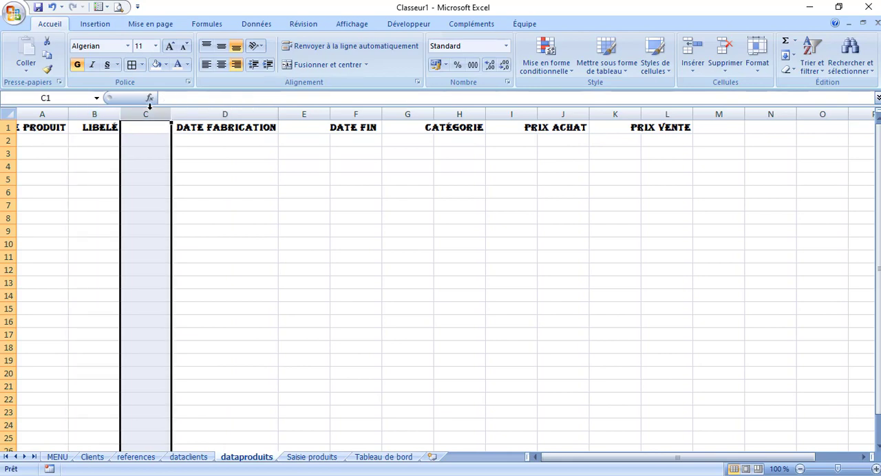
right_click(148, 113)
click(207, 192)
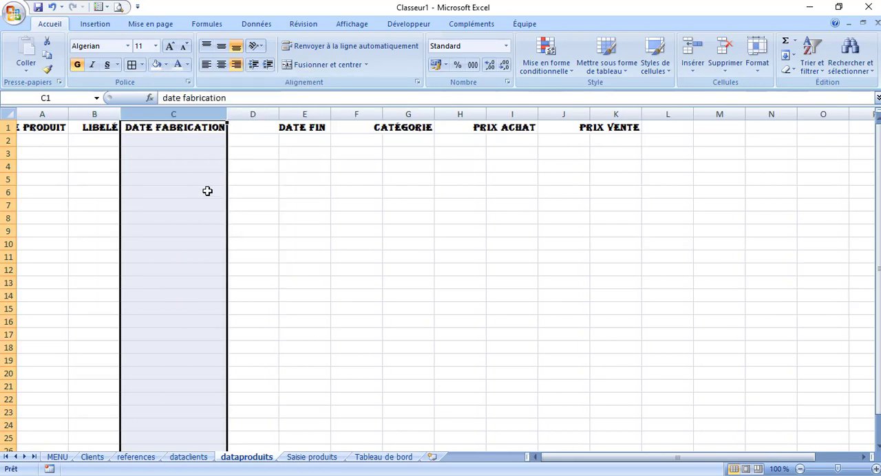
click(249, 113)
right_click(252, 115)
click(290, 196)
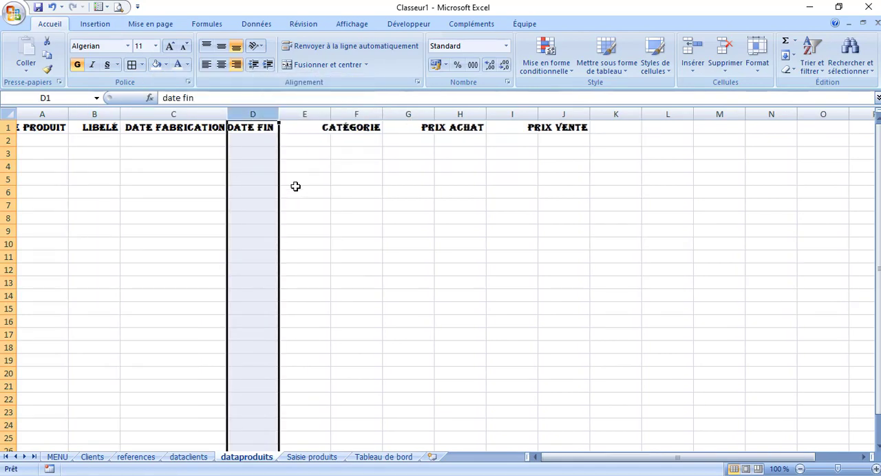
Delete the empty column between Date fin and Catégorie, and autofit the widths of columns A through I
click(306, 113)
right_click(306, 112)
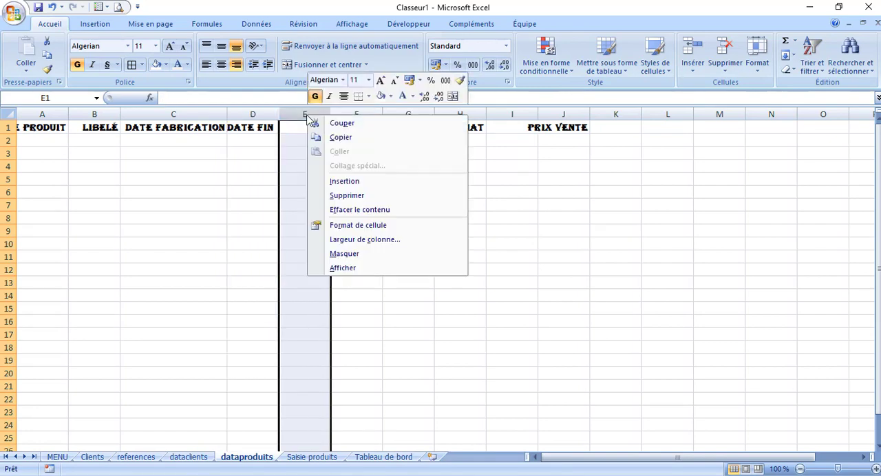
click(348, 193)
click(356, 114)
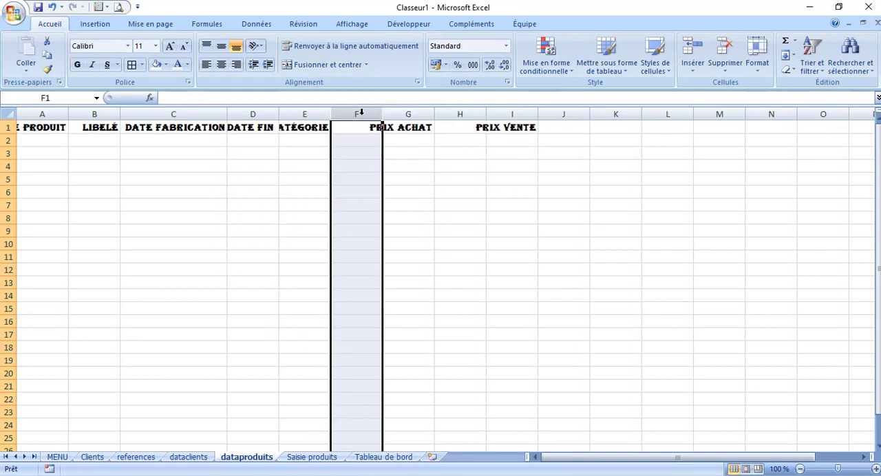
drag(42, 114, 515, 108)
double_click(486, 114)
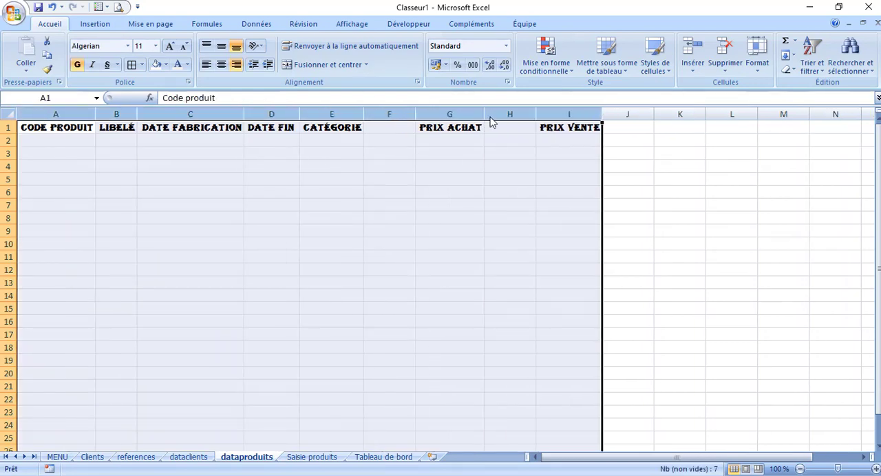
Delete the empty columns immediately before and after the Prix achat column
click(390, 167)
click(389, 114)
right_click(390, 115)
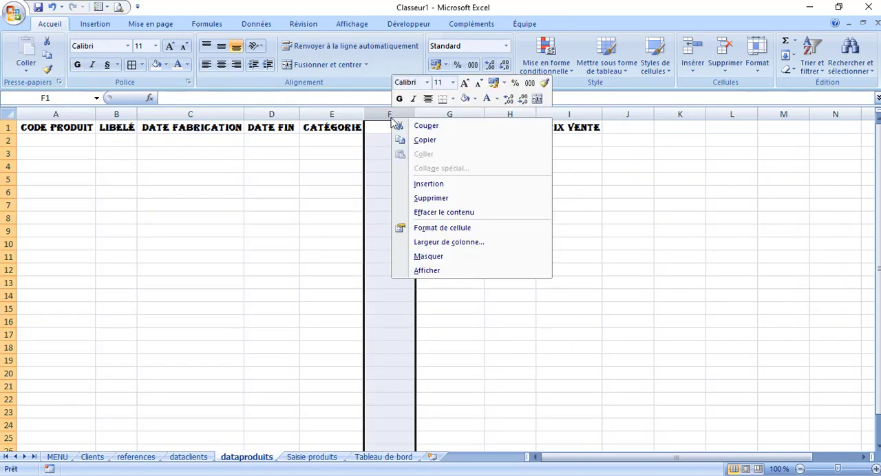
click(439, 202)
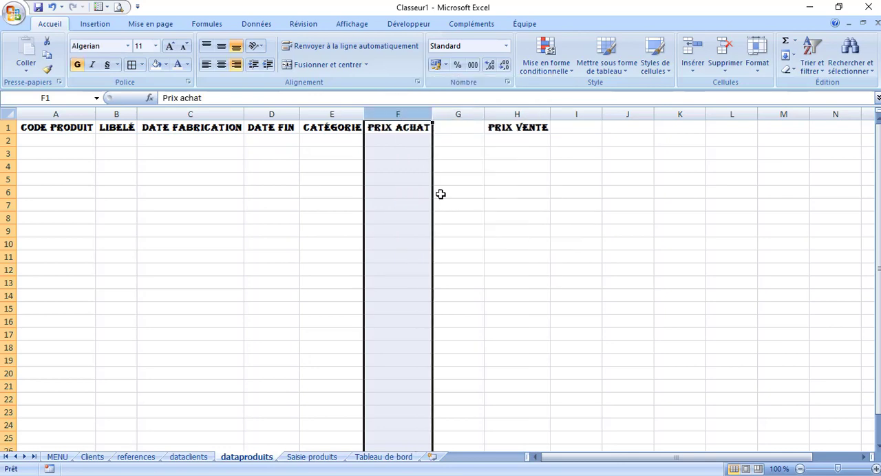
click(456, 114)
right_click(457, 114)
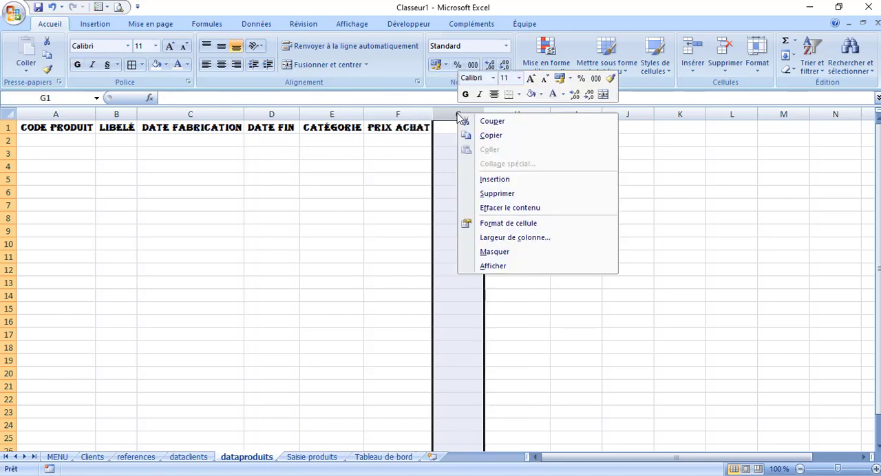
click(521, 195)
click(289, 214)
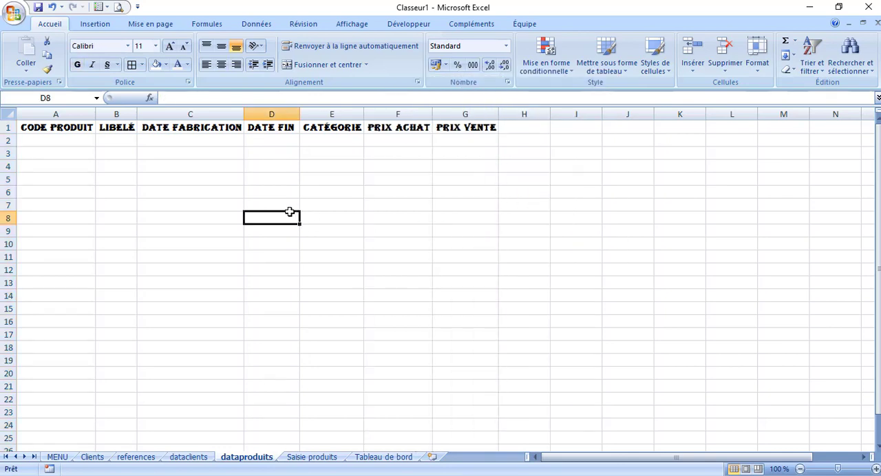
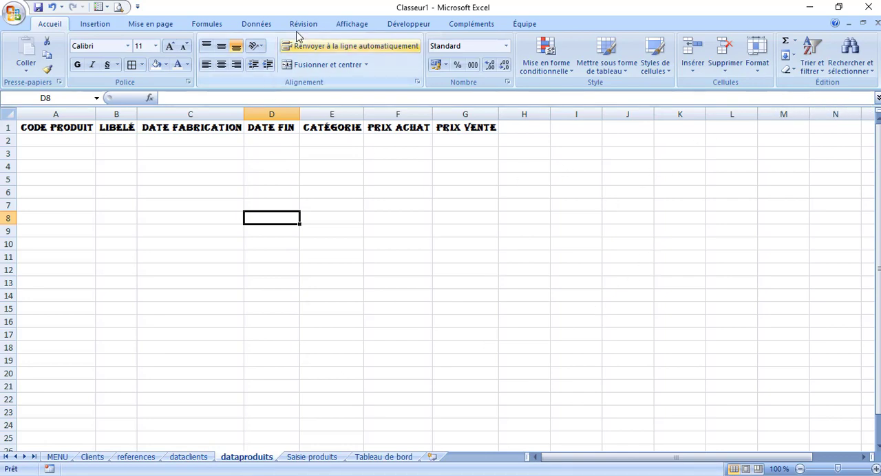
Start recording a macro named enregistrerProduits, stored in this workbook
click(351, 26)
click(861, 56)
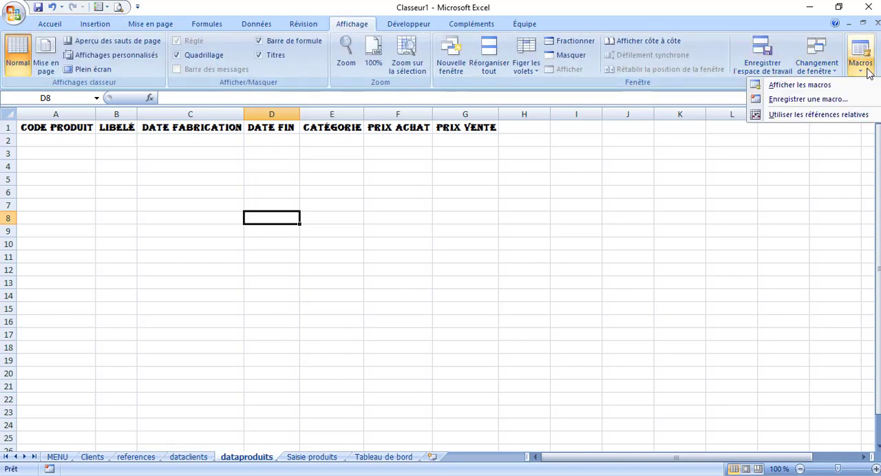
click(807, 99)
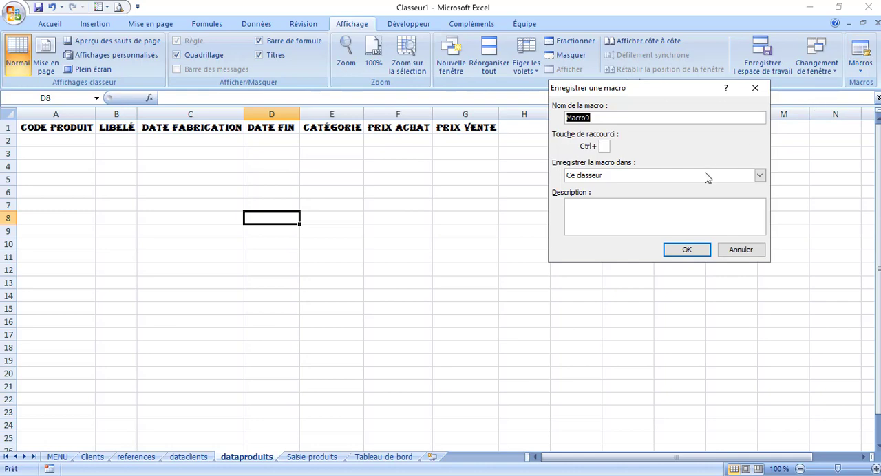
key(BackSpace)
text(enregistrerProduits)
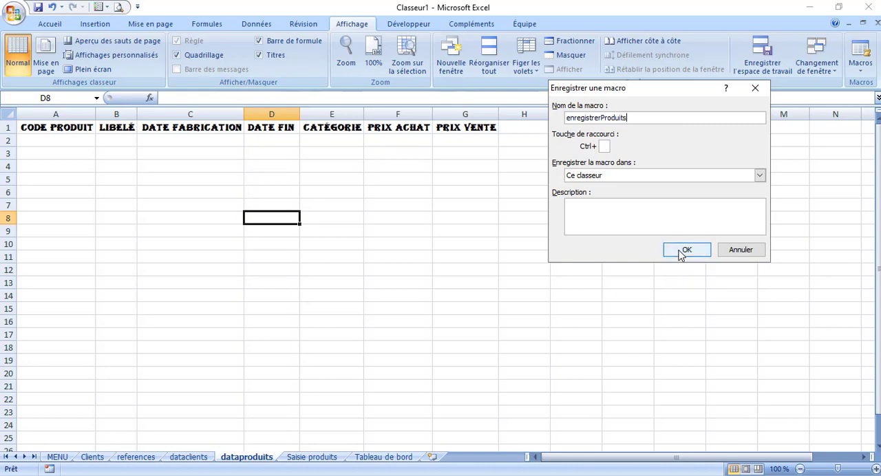
click(682, 250)
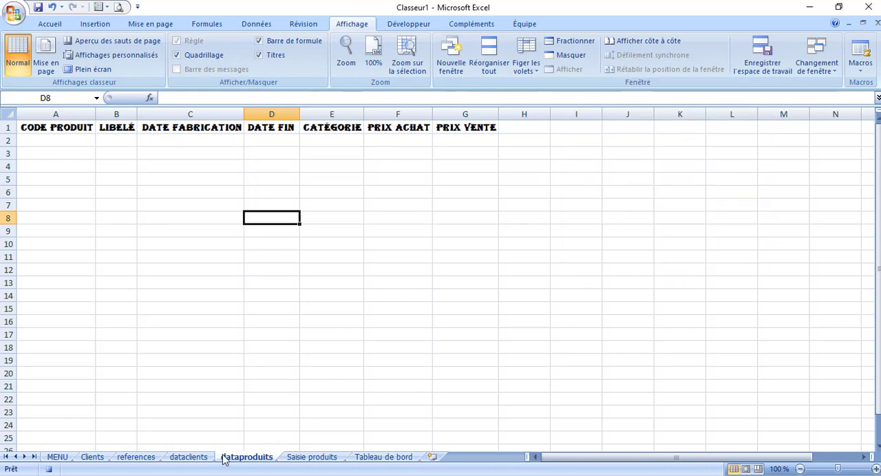
Try to insert a row at row 2 of dataproduits after copying the Code produit entry cell, and stop the macro recording
click(297, 464)
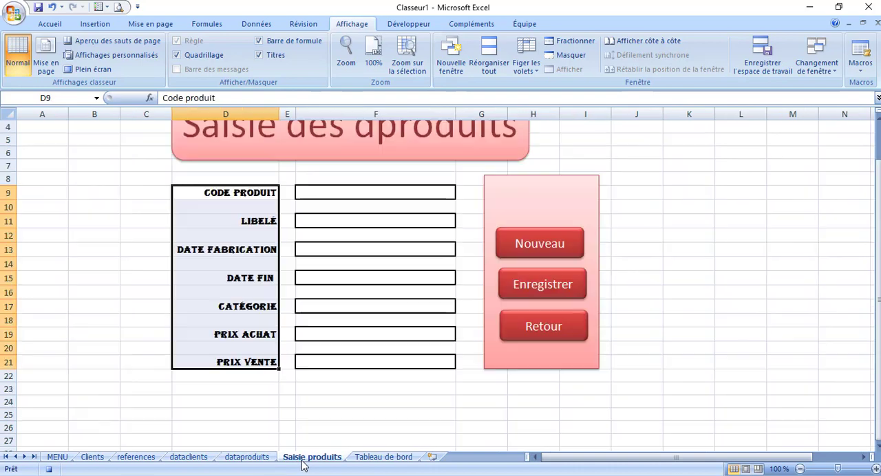
click(344, 193)
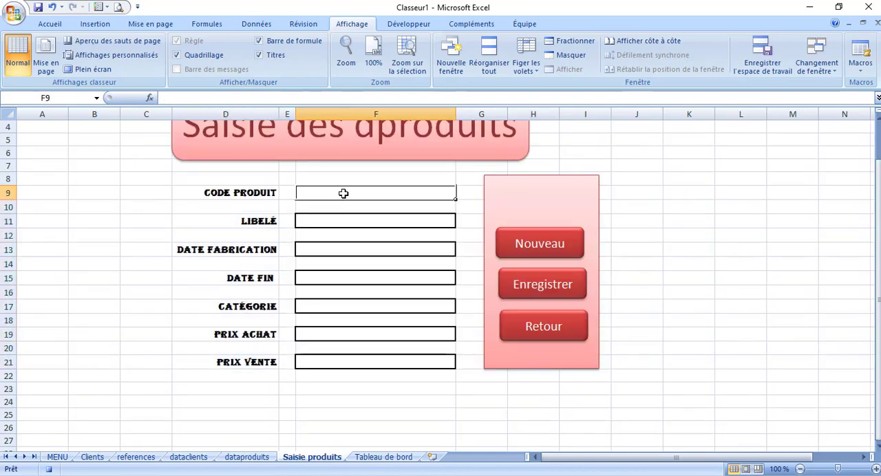
key(ctrl+c)
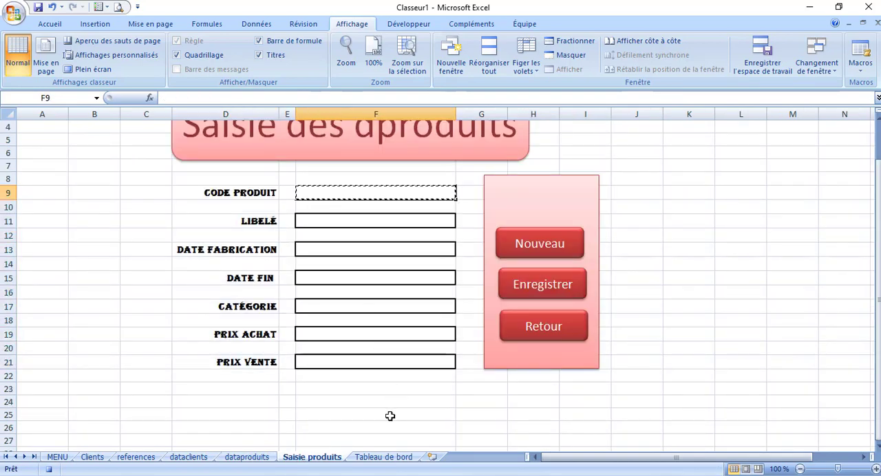
click(248, 460)
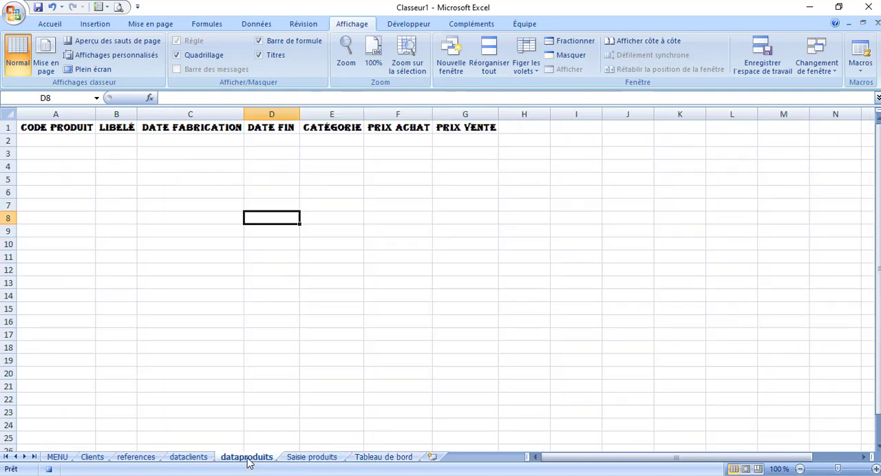
right_click(5, 140)
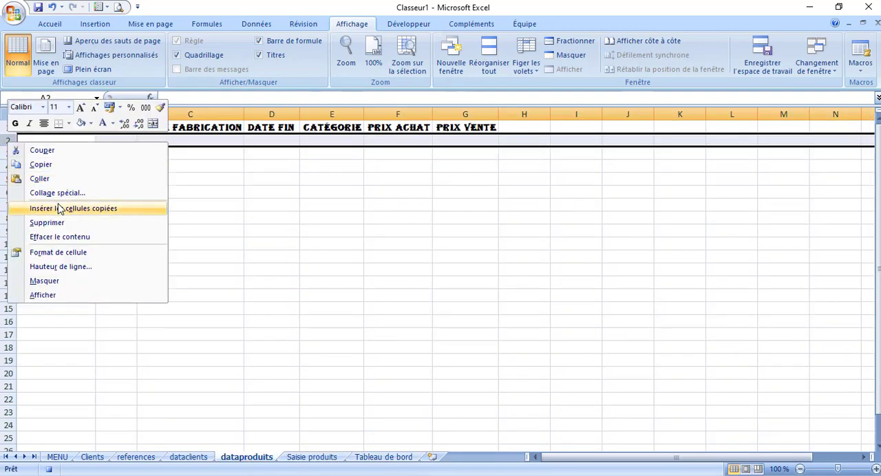
click(222, 225)
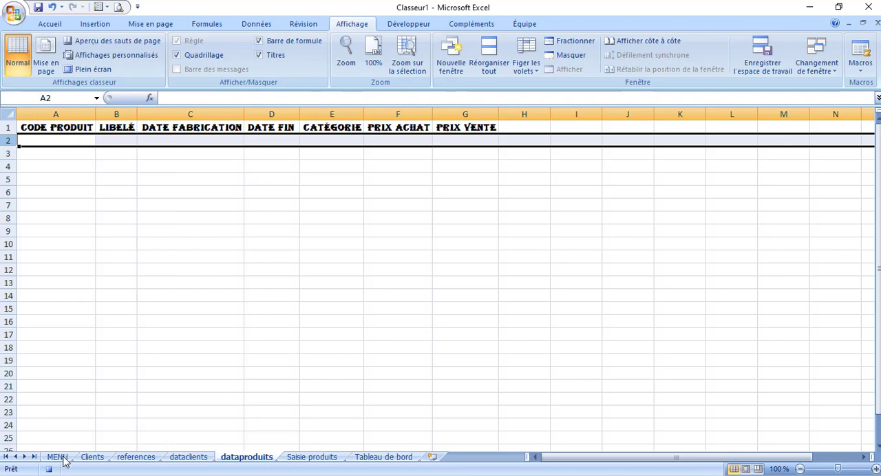
Delete the enregistrerProduits macro from the workbook
click(860, 59)
click(801, 86)
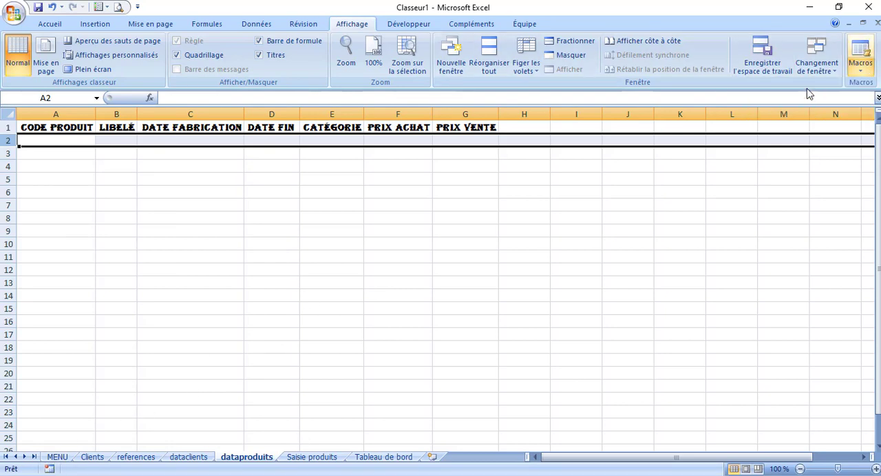
click(566, 115)
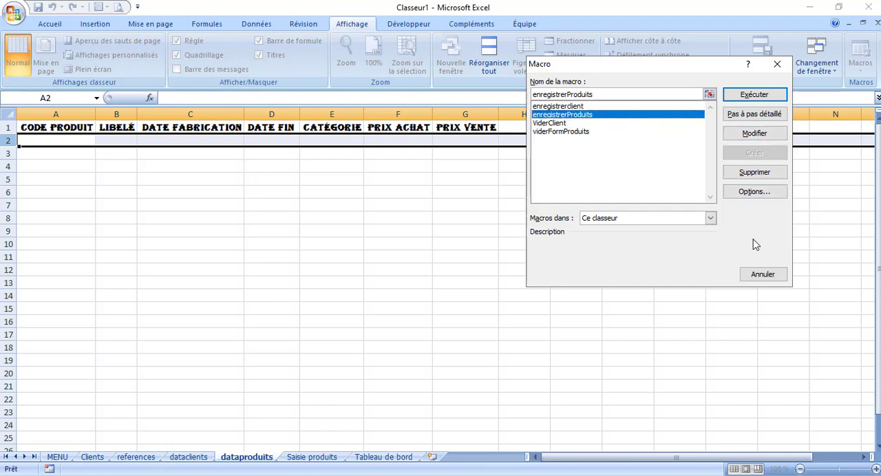
click(749, 173)
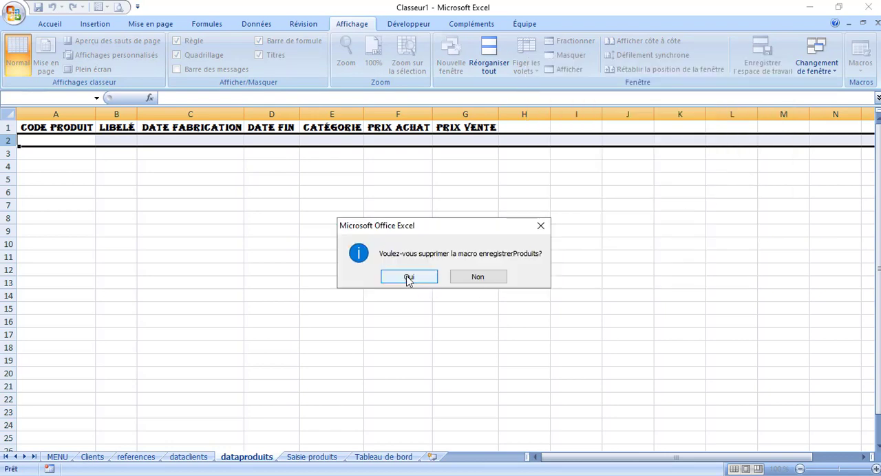
click(409, 276)
click(259, 256)
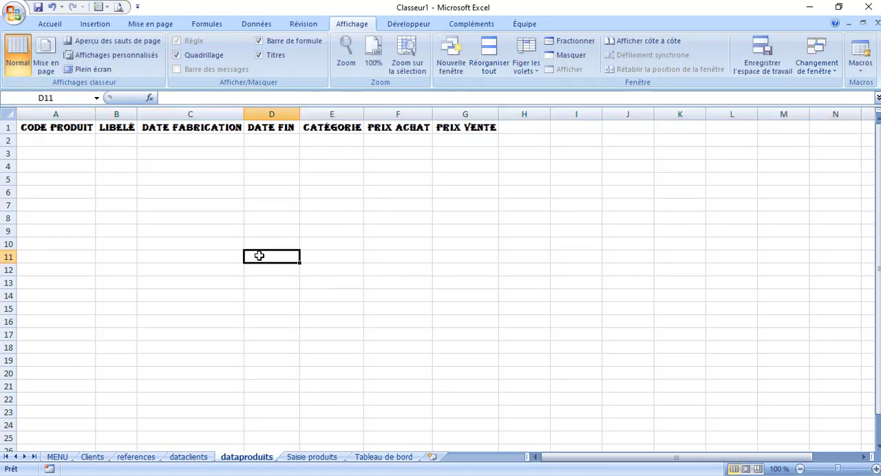
Start recording a new macro named EnregistrerProduit from the Saisie produits sheet, stored in this workbook
click(190, 459)
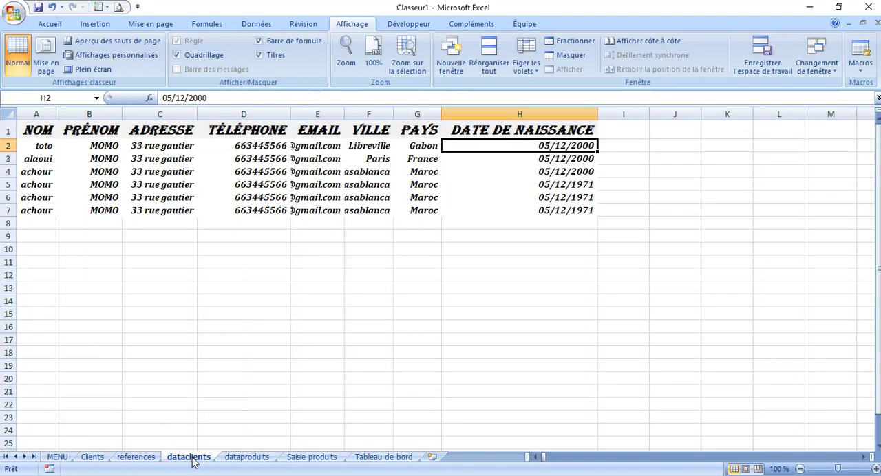
click(301, 458)
click(853, 74)
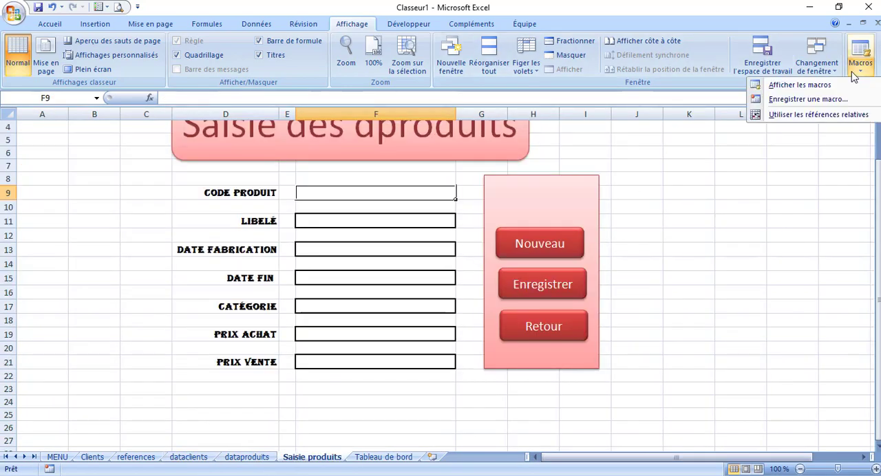
click(800, 100)
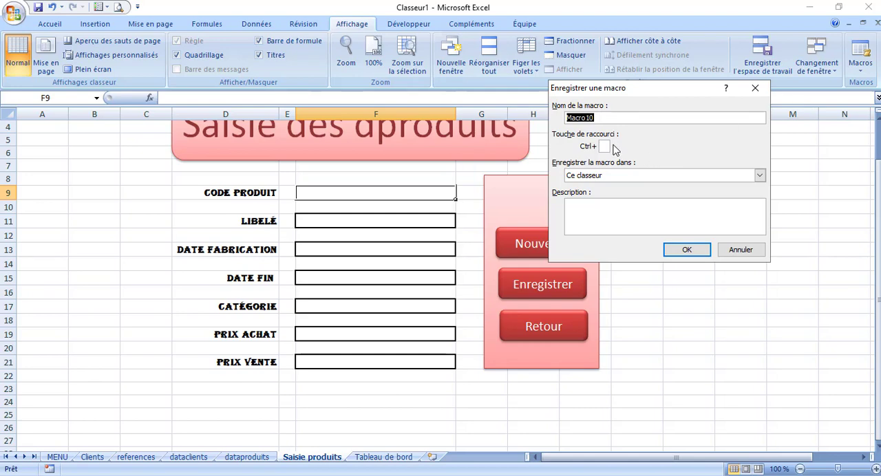
text(EnregistrerProduit)
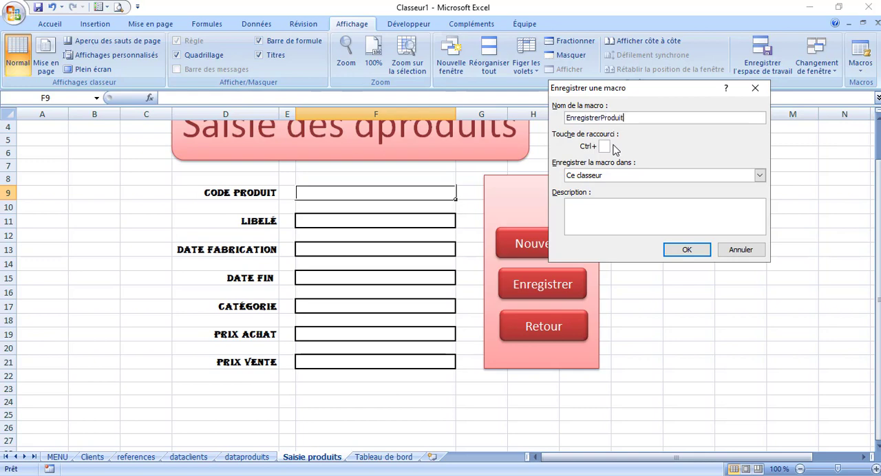
click(687, 251)
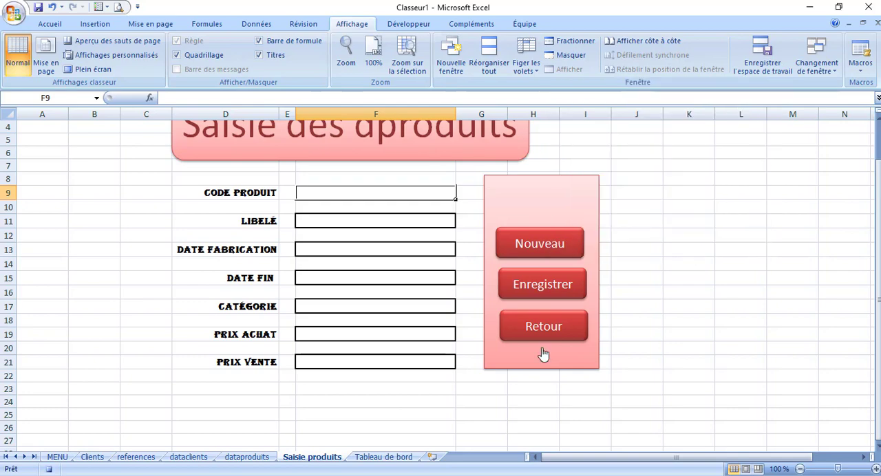
Insert an empty row at row 2 of the dataproduits sheet, directly below the headings
click(247, 457)
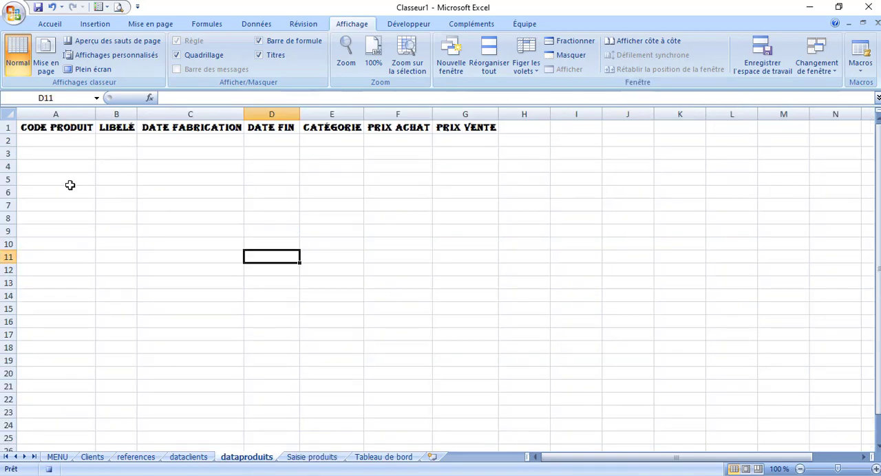
click(5, 140)
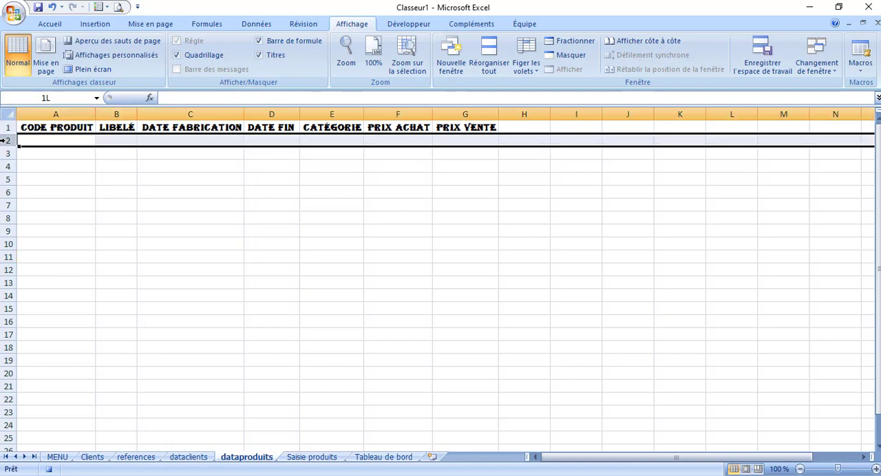
right_click(7, 142)
click(81, 220)
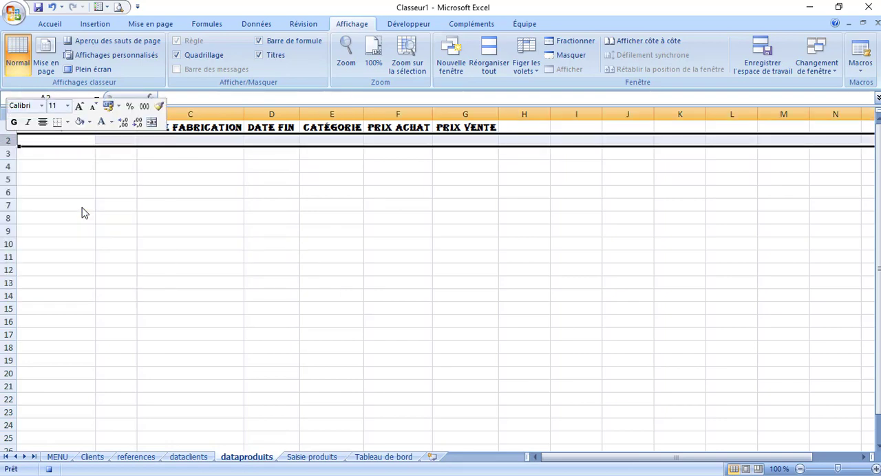
click(51, 154)
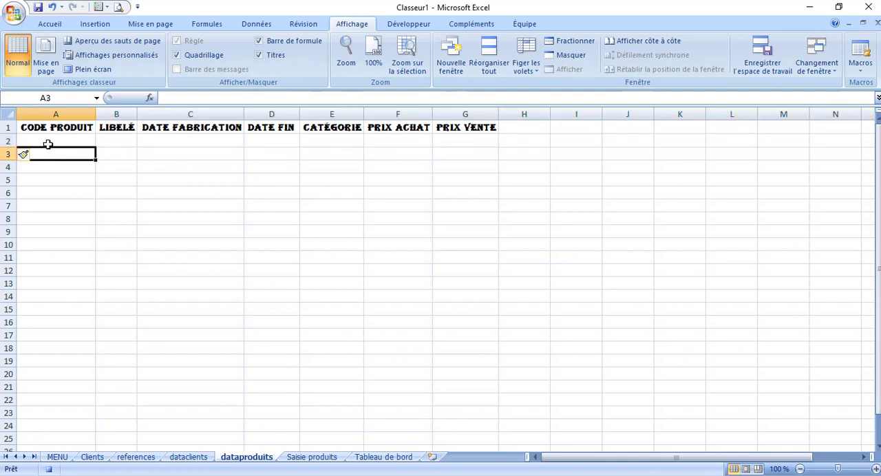
Copy the Code produit entry cell F9 from Saisie produits and paste it as values into A2 of dataproduits
click(306, 458)
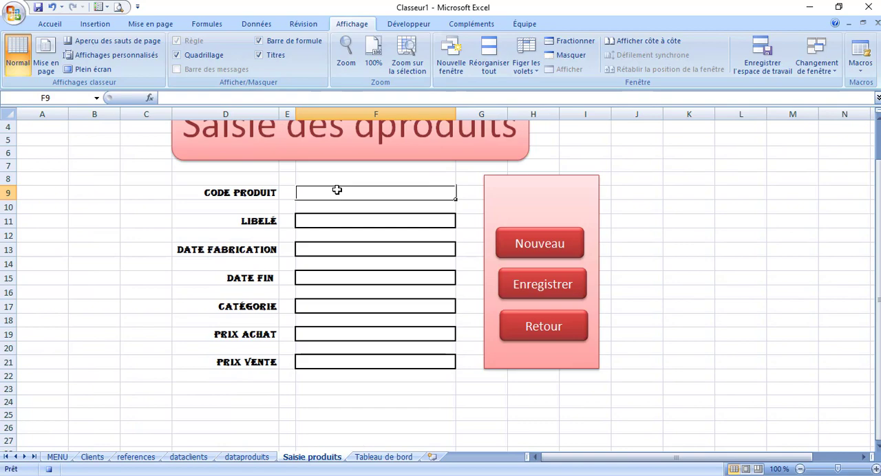
key(ctrl+c)
click(397, 459)
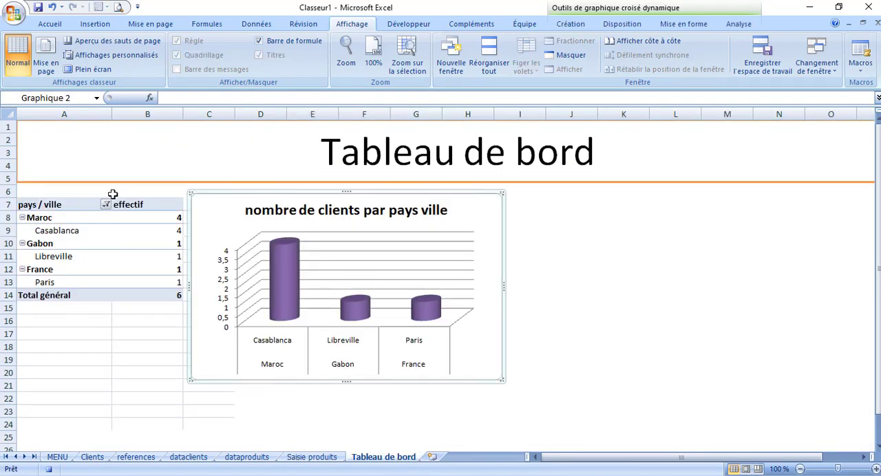
click(189, 458)
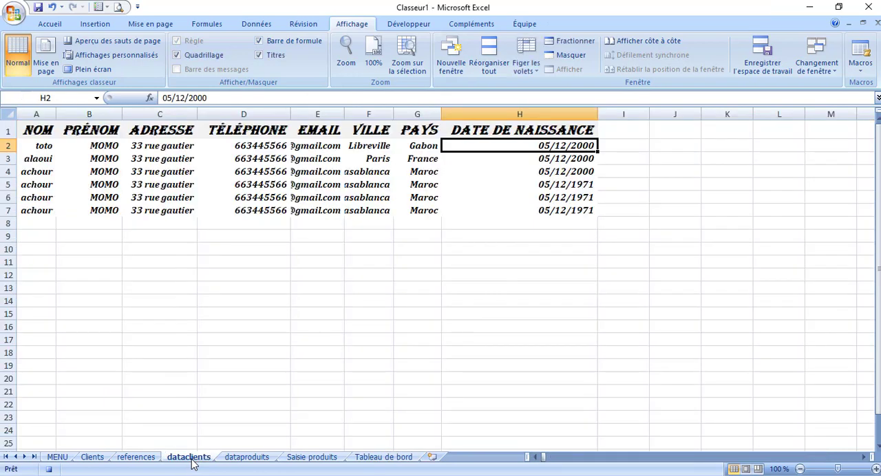
click(245, 458)
click(69, 142)
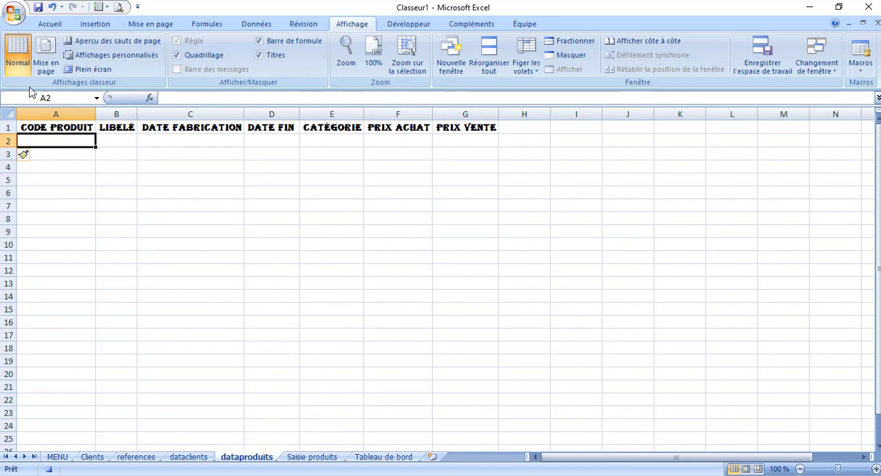
click(51, 24)
click(31, 65)
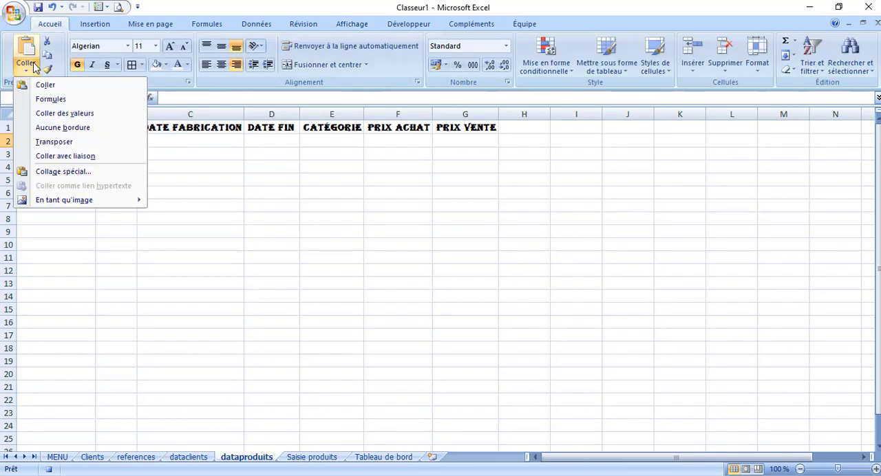
click(78, 116)
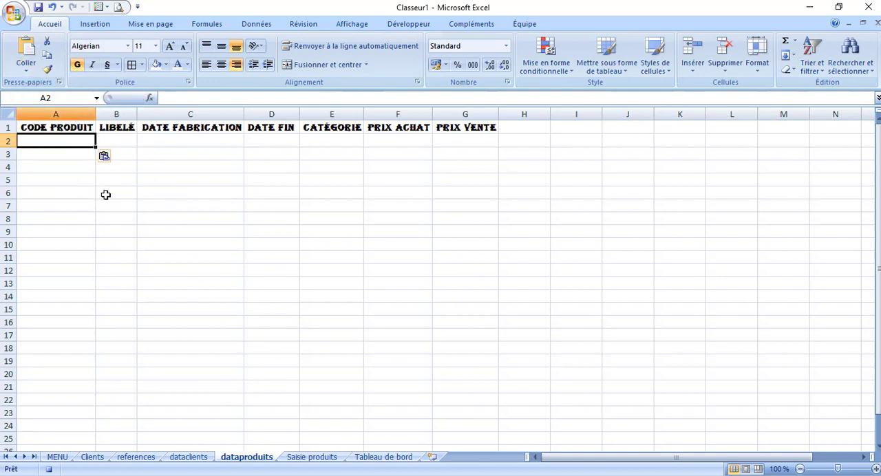
Copy the Libelé entry cell F11 from Saisie produits and paste it as values into B2 of dataproduits
click(311, 458)
click(328, 221)
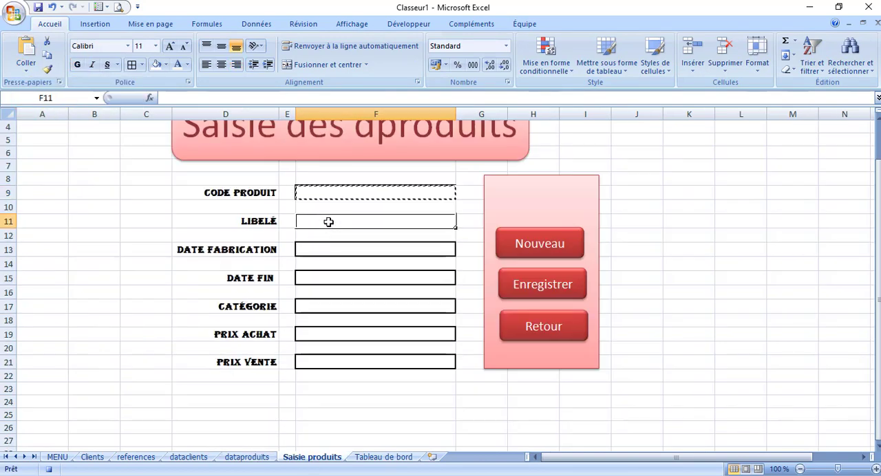
key(ctrl+c)
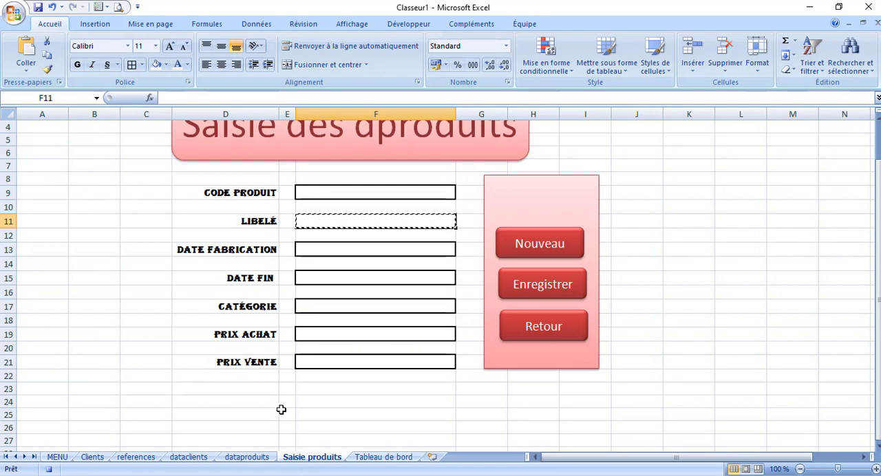
click(247, 458)
click(121, 141)
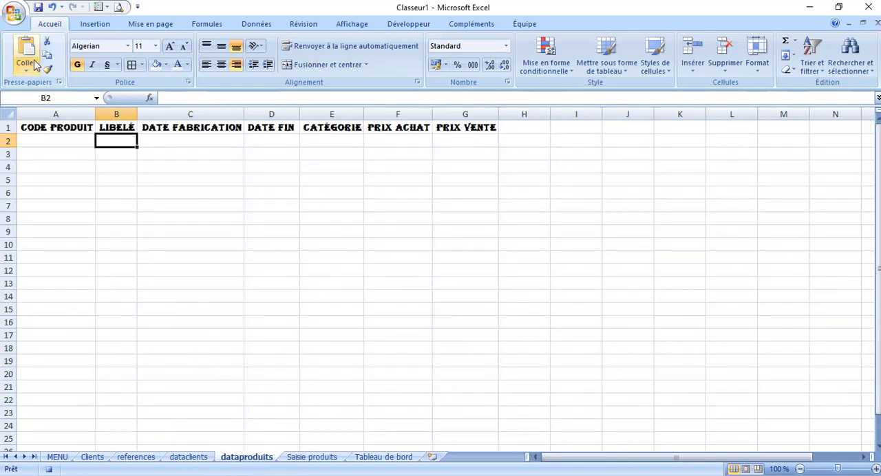
click(26, 69)
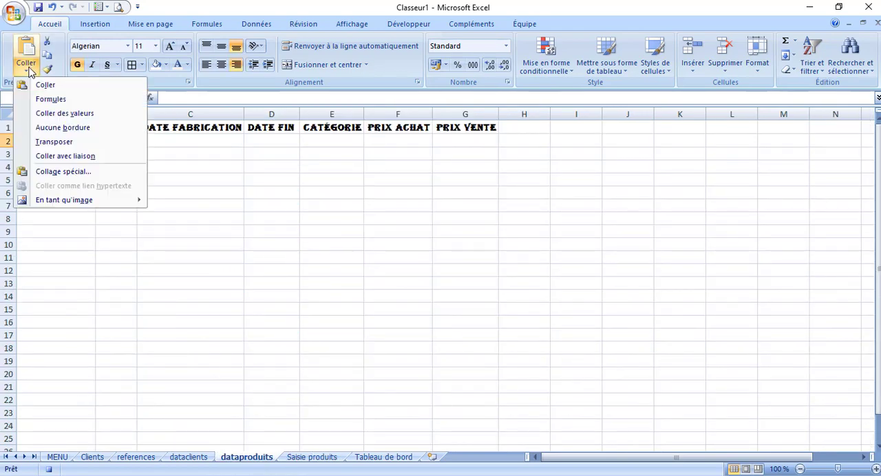
click(75, 113)
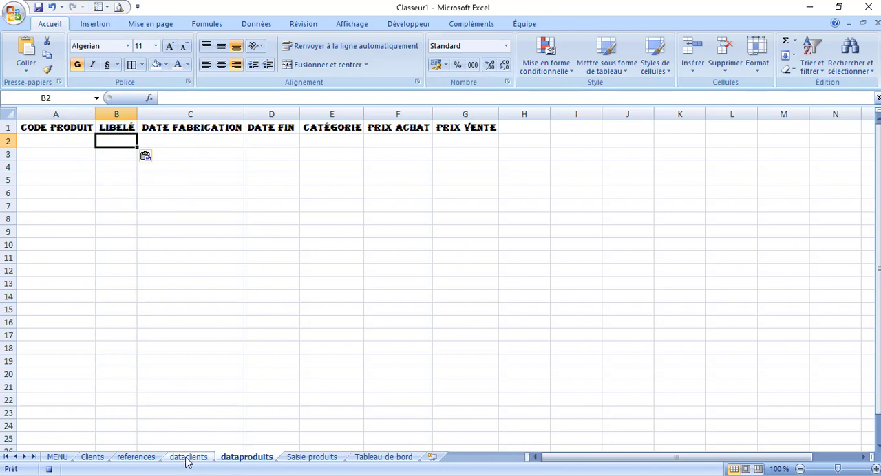
Copy the Date fabrication entry cell F13 from Saisie produits and paste it as values into C2 of dataproduits
click(304, 457)
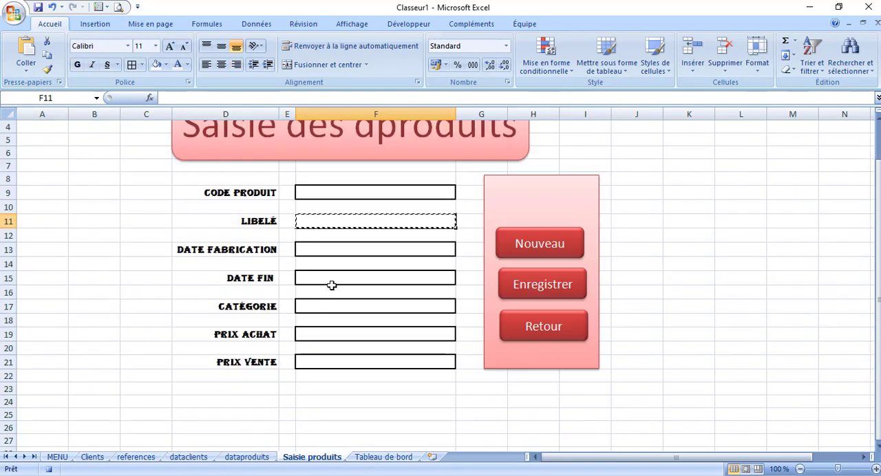
click(325, 253)
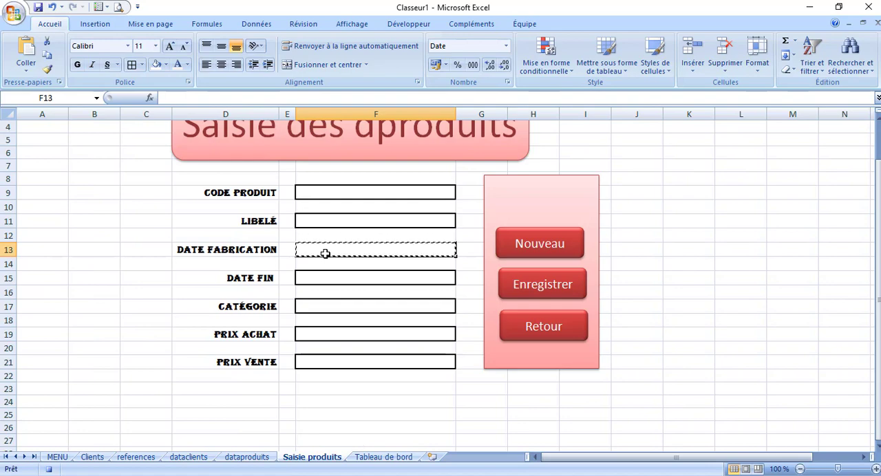
click(241, 460)
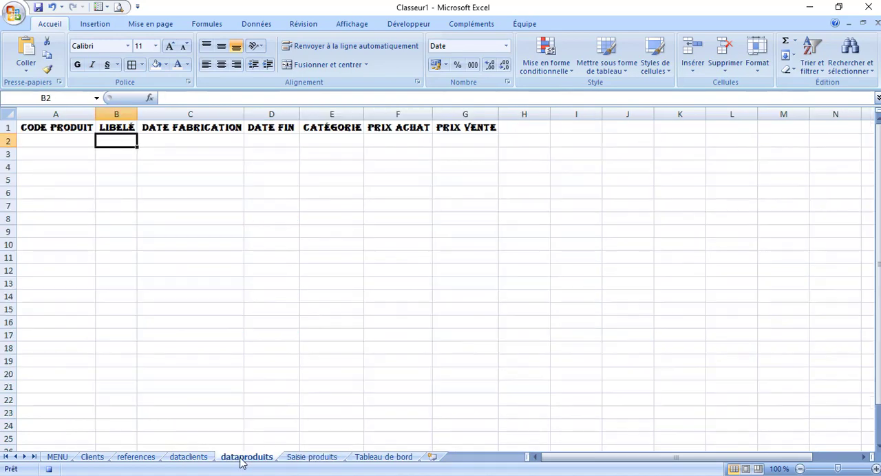
click(189, 140)
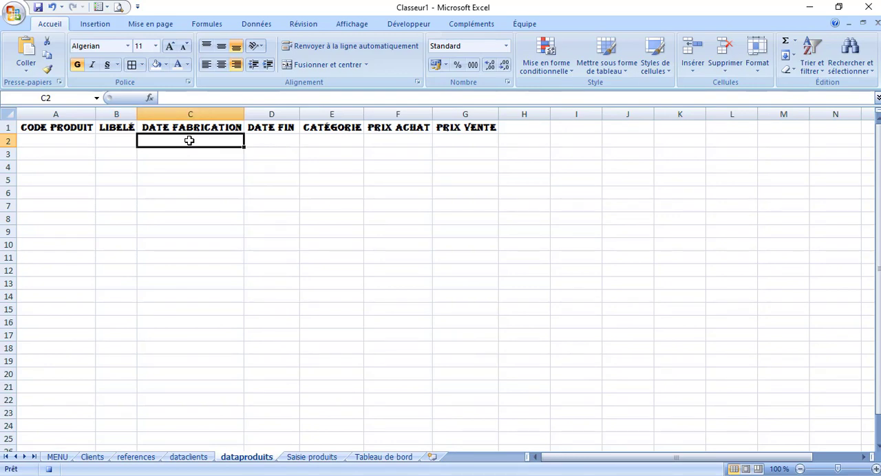
click(27, 69)
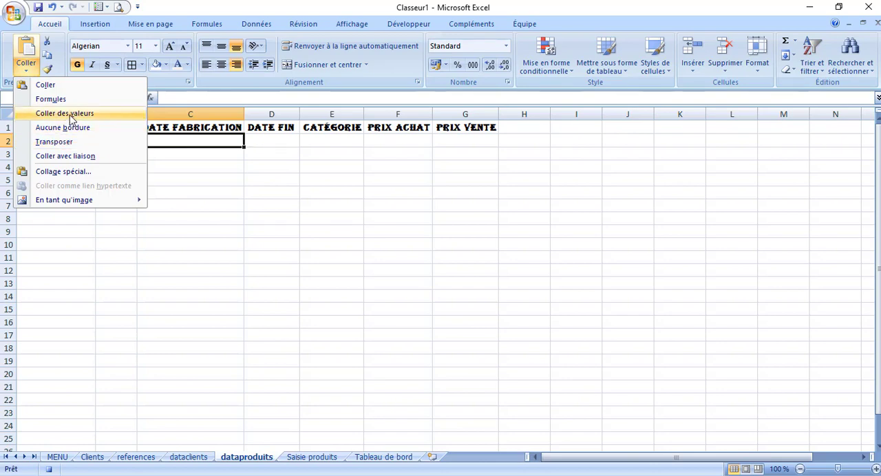
click(71, 115)
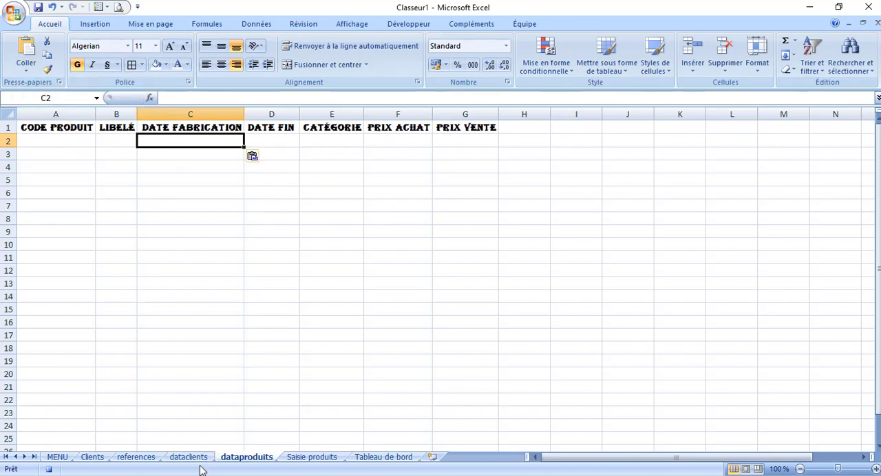
Copy the Date fin entry cell F15 from Saisie produits and paste it as values into D2 of dataproduits
click(331, 457)
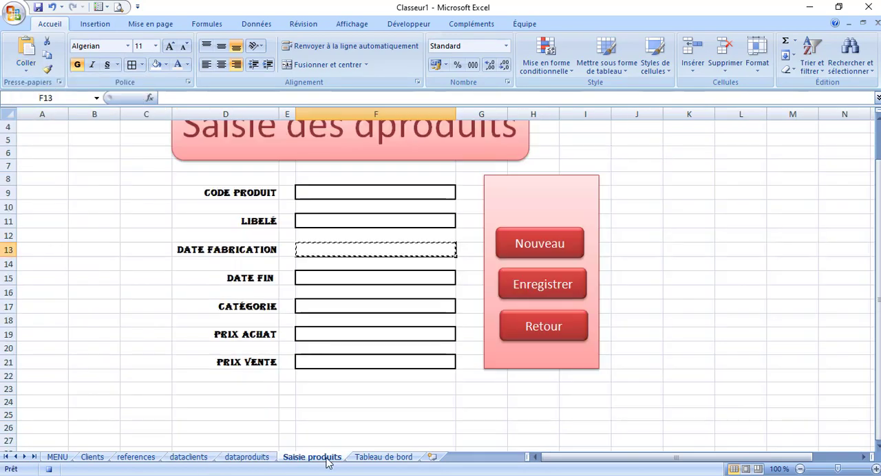
click(325, 282)
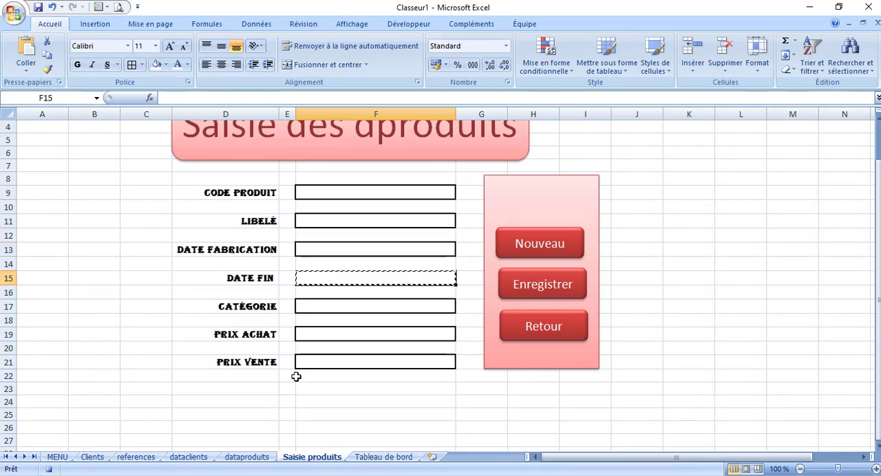
click(261, 459)
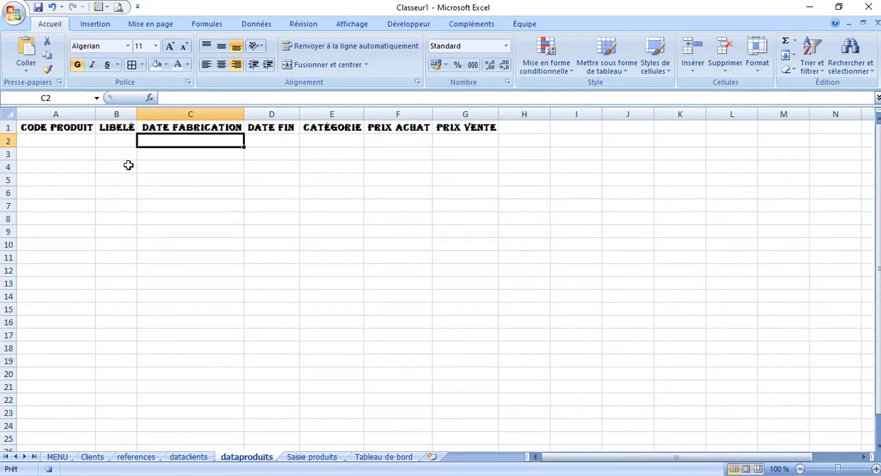
click(265, 139)
click(27, 68)
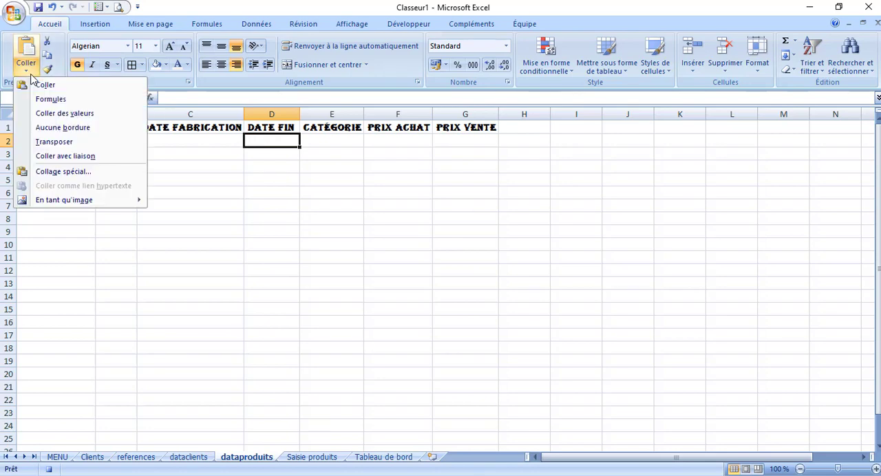
click(63, 114)
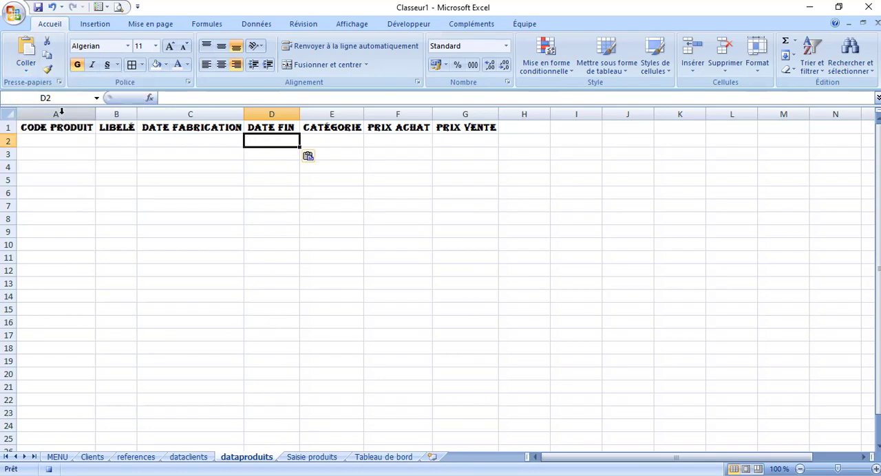
Copy the Catégorie entry cell F17 from Saisie produits and paste it as values into E2 of dataproduits
click(314, 458)
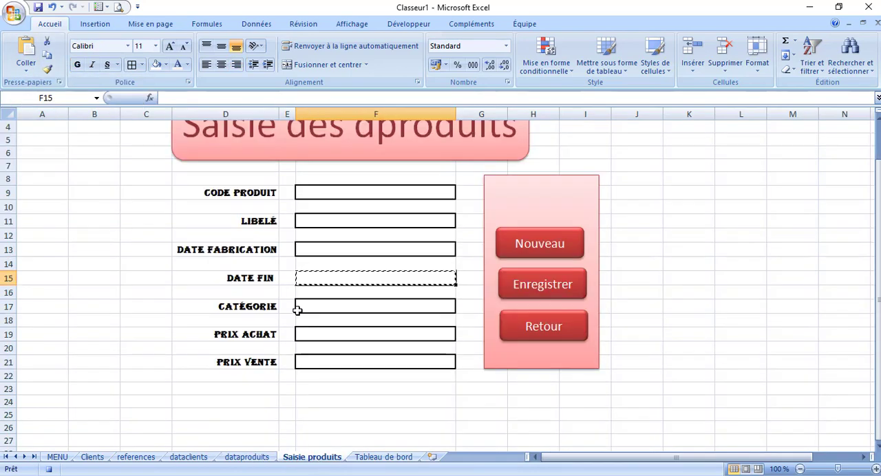
click(312, 308)
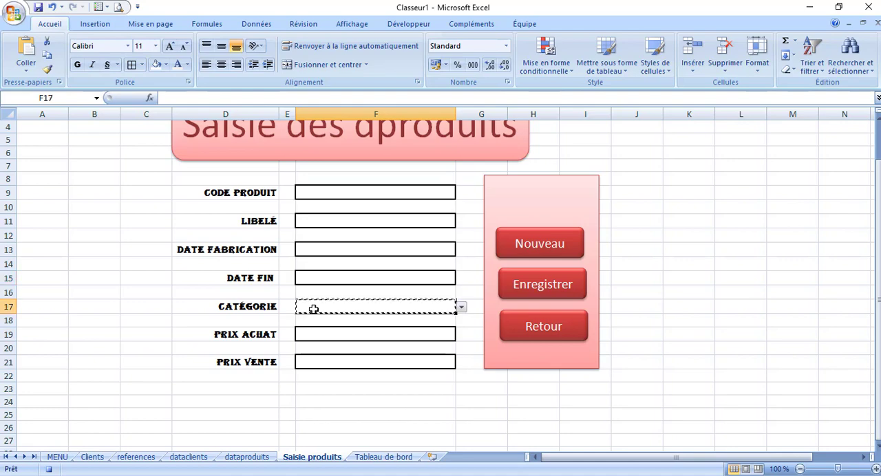
key(ctrl+c)
click(246, 457)
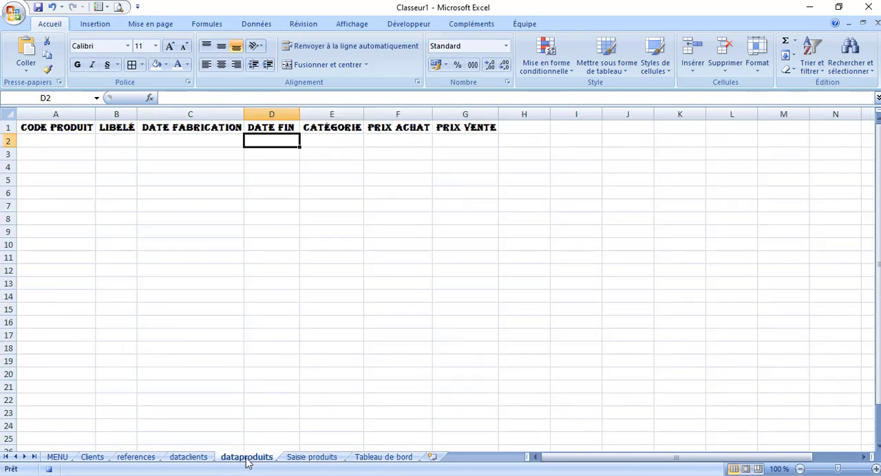
click(347, 141)
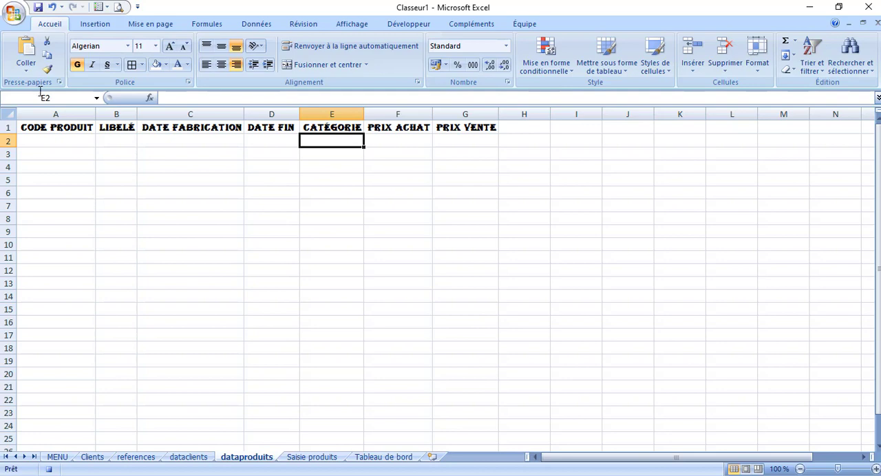
click(28, 69)
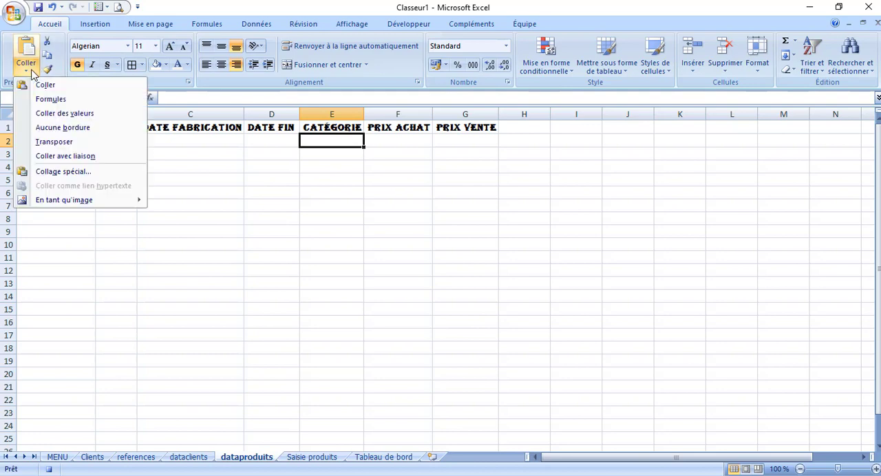
click(82, 113)
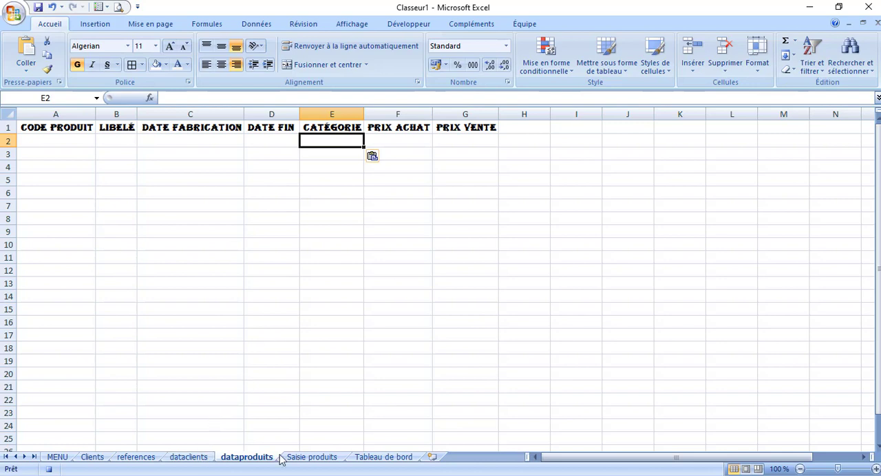
Copy the Prix achat entry cell F19 from Saisie produits and paste it as values into F2 of dataproduits
click(302, 457)
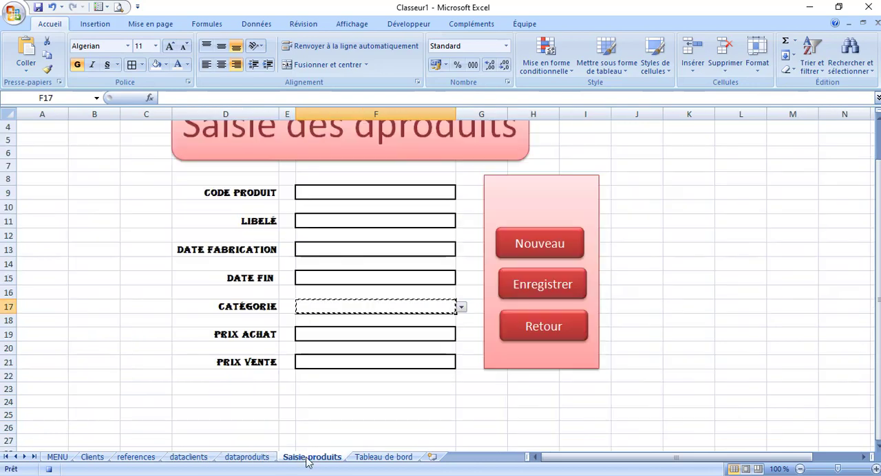
click(336, 334)
key(ctrl+c)
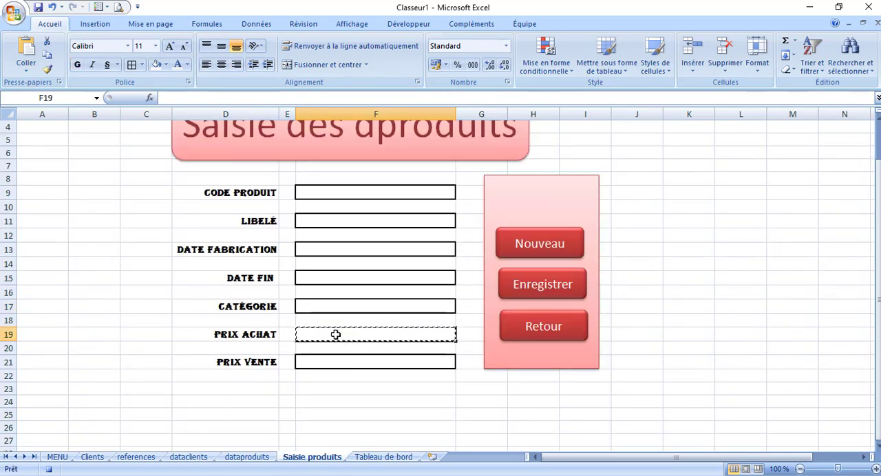
click(251, 457)
click(391, 141)
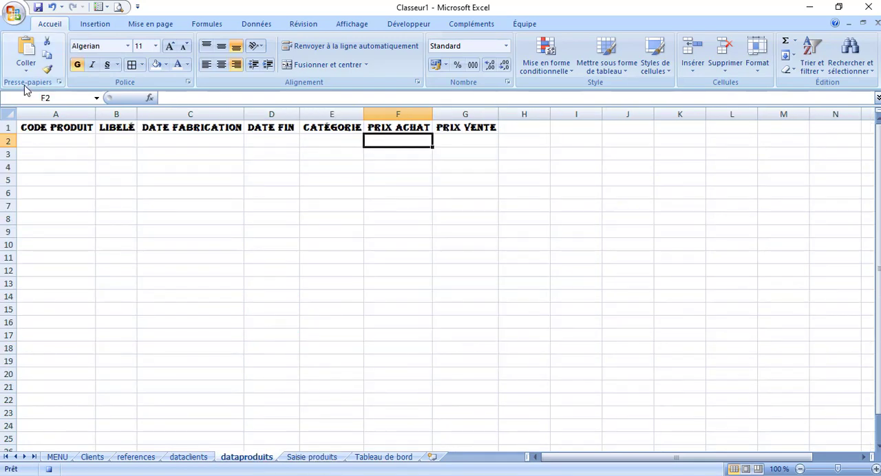
click(25, 69)
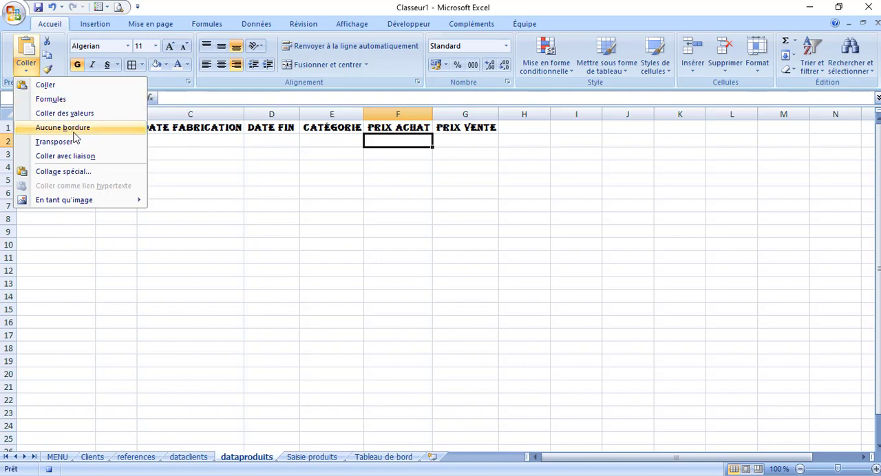
click(75, 114)
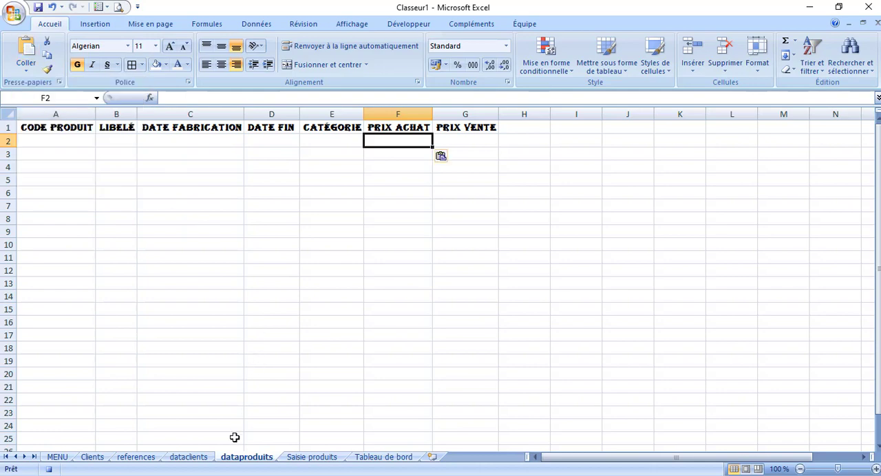
Copy the Prix vente entry cell F21 from Saisie produits and paste it as values into G2 of dataproduits
click(307, 456)
click(316, 366)
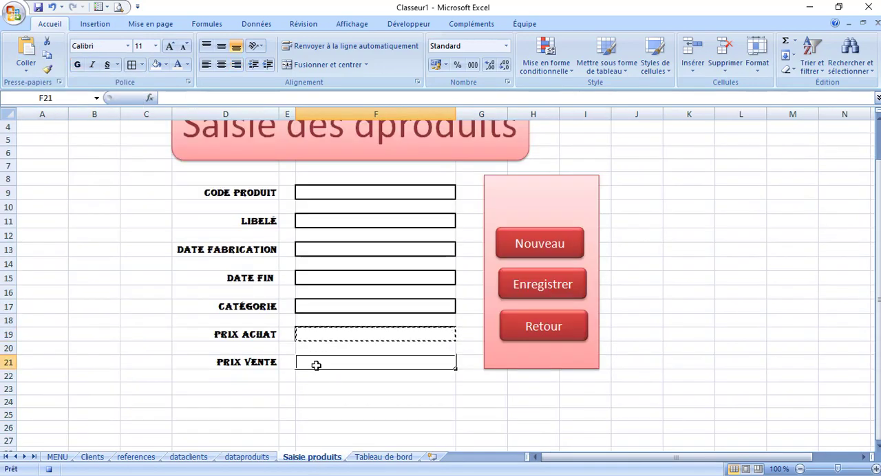
key(ctrl+c)
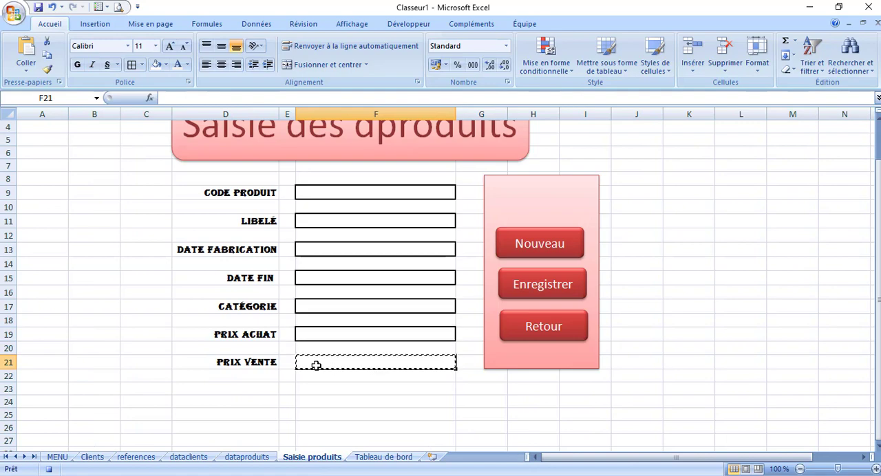
click(256, 460)
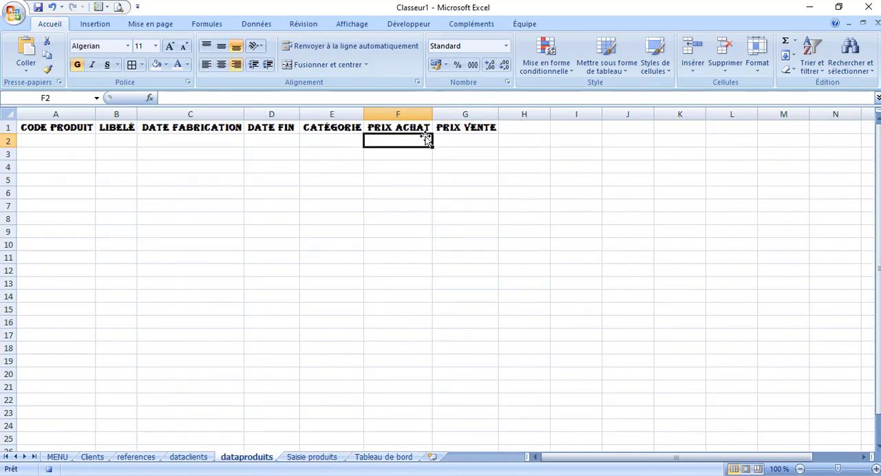
click(457, 139)
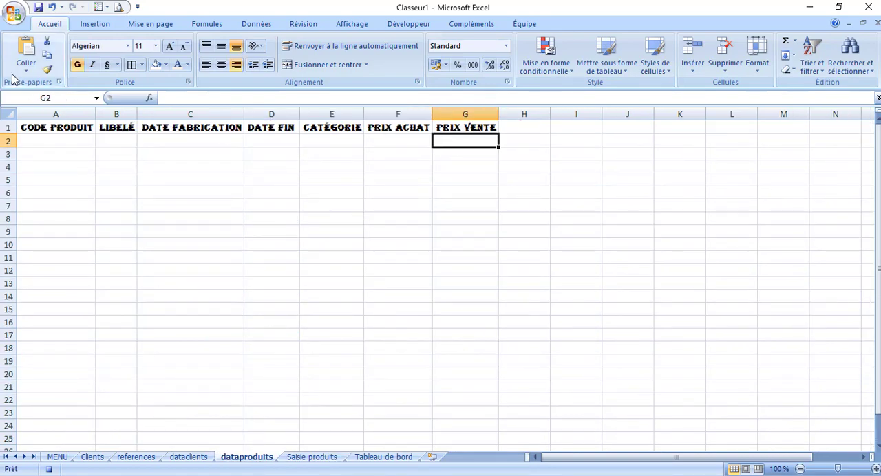
click(26, 66)
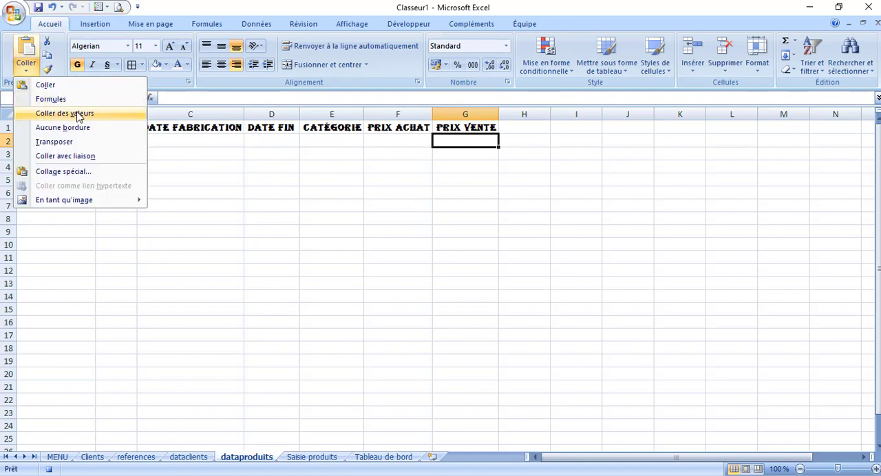
click(77, 114)
Apply the Date courte number format to the Date fabrication and Date fin cells C2 and D2 of dataproduits
click(178, 138)
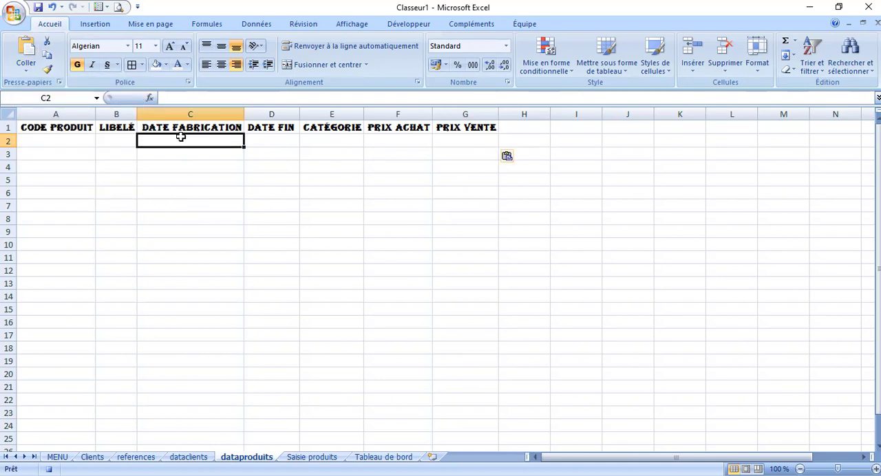
click(506, 46)
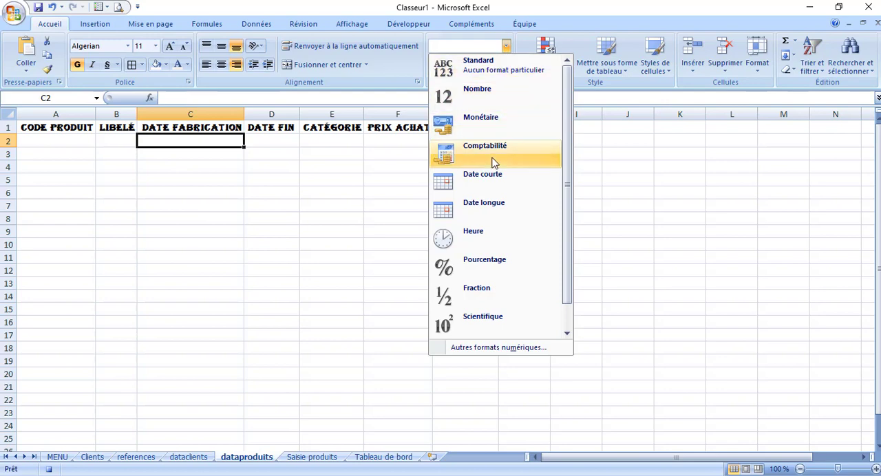
click(493, 181)
click(276, 139)
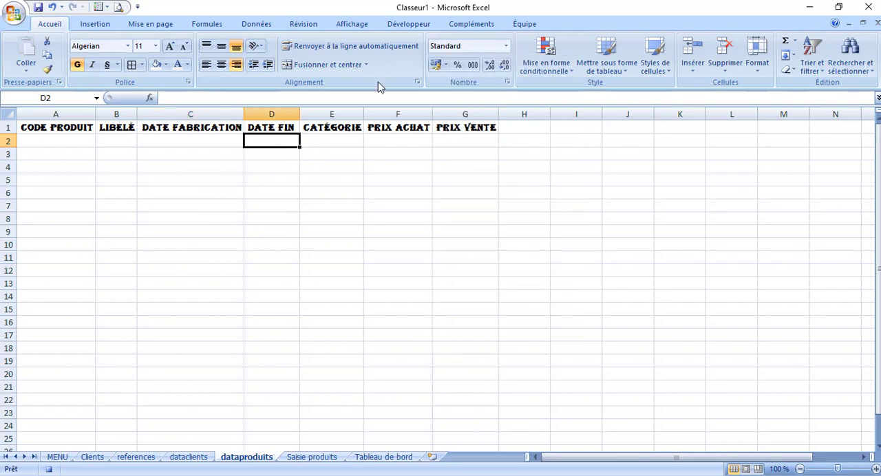
click(506, 47)
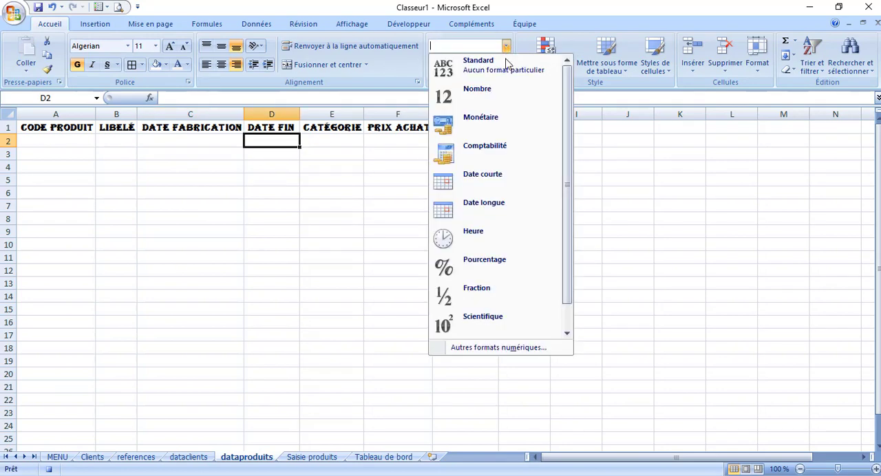
click(488, 182)
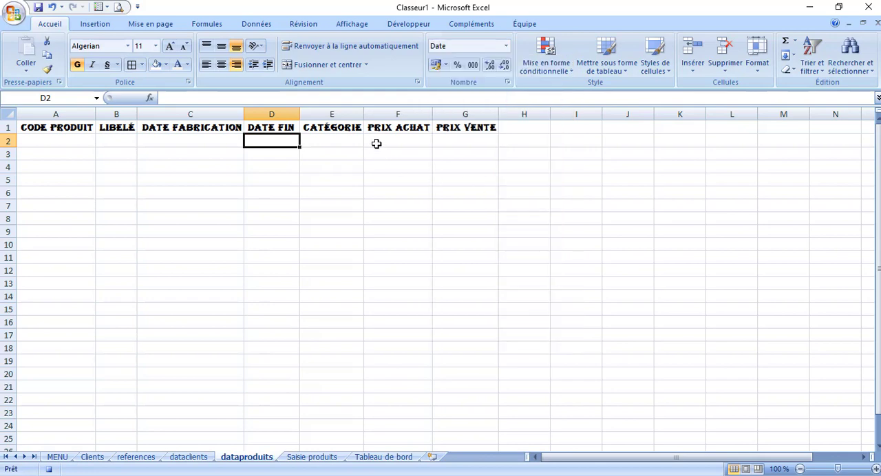
Apply the Monétaire number format to the Prix achat and Prix vente cells F2:G2 of dataproduits
click(416, 140)
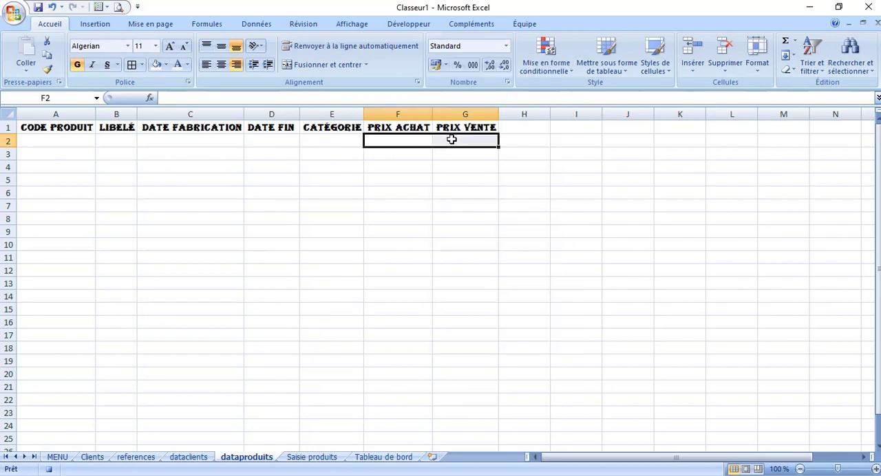
click(506, 47)
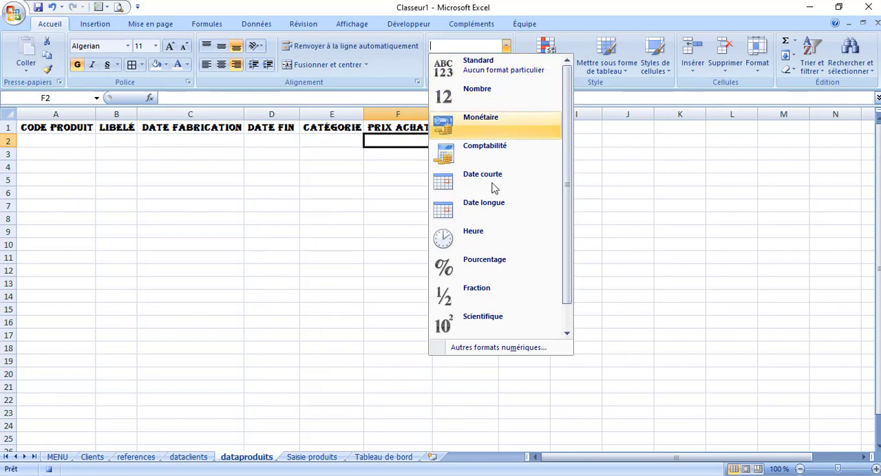
click(488, 124)
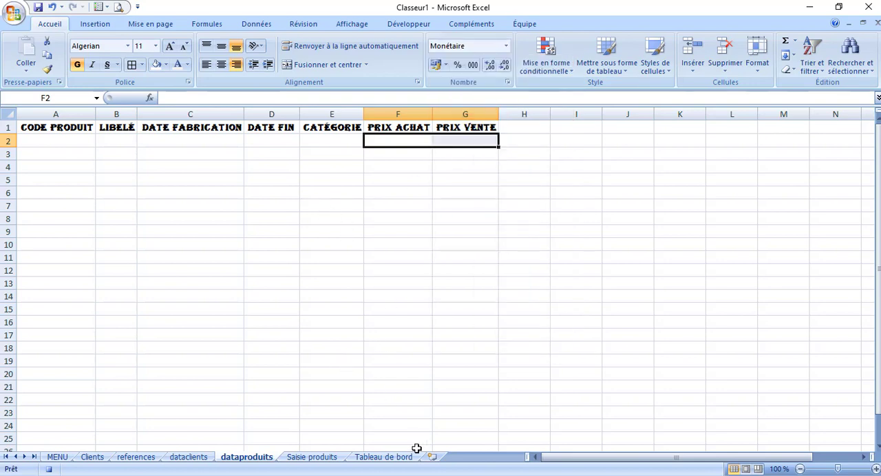
Finish the recorded macro actions by returning to Saisie produits and selecting the Code produit entry cell F9
click(311, 460)
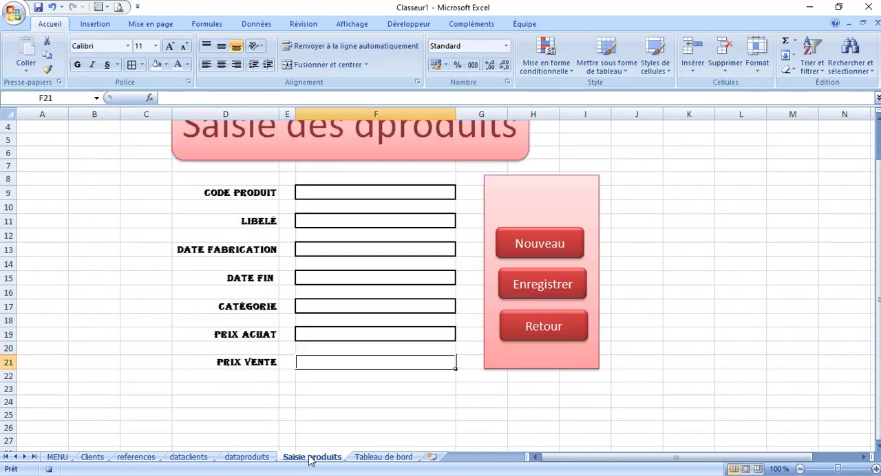
click(335, 193)
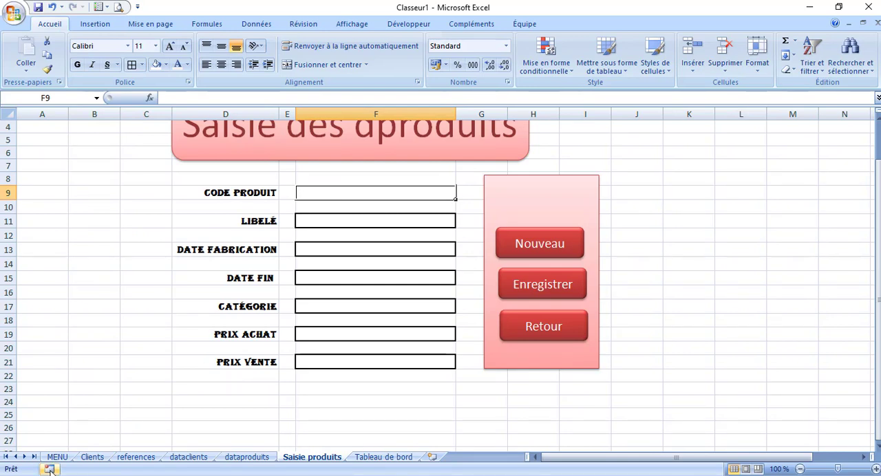
Assign the EnregistrerProduit macro to the Enregistrer button on Saisie produits
click(527, 288)
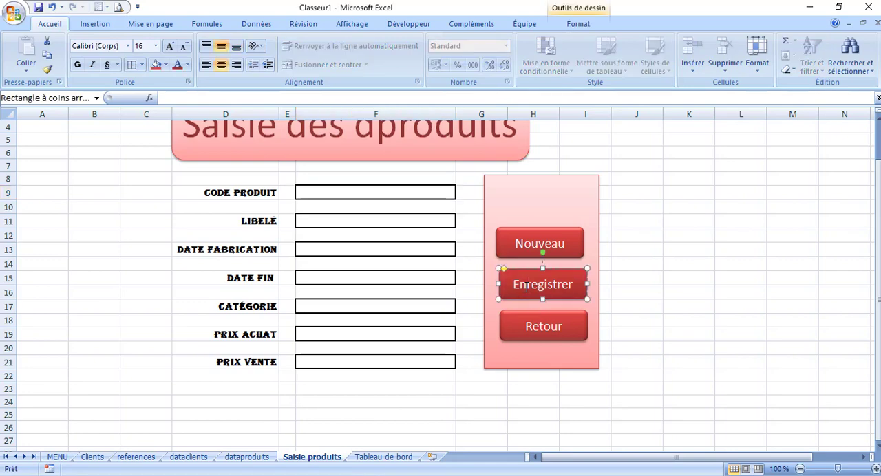
right_click(526, 292)
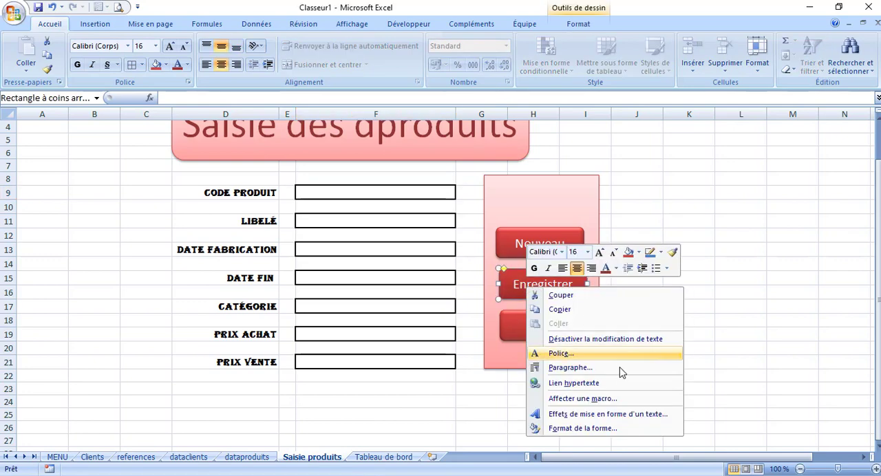
click(582, 399)
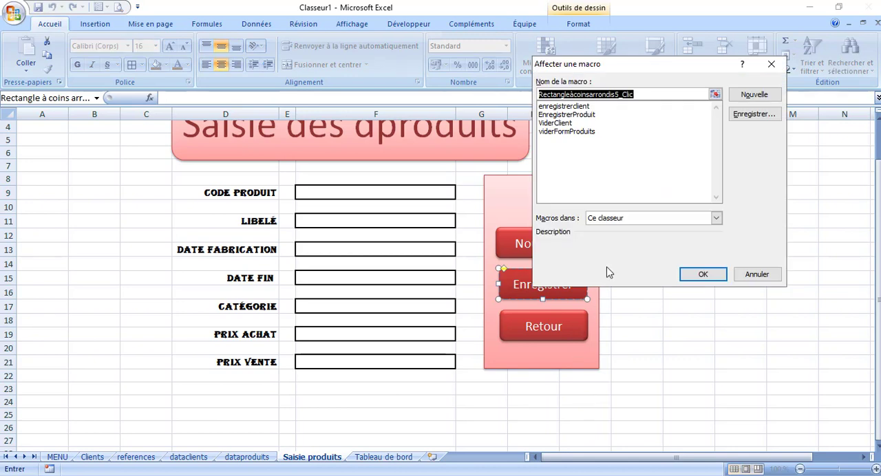
click(573, 115)
click(700, 274)
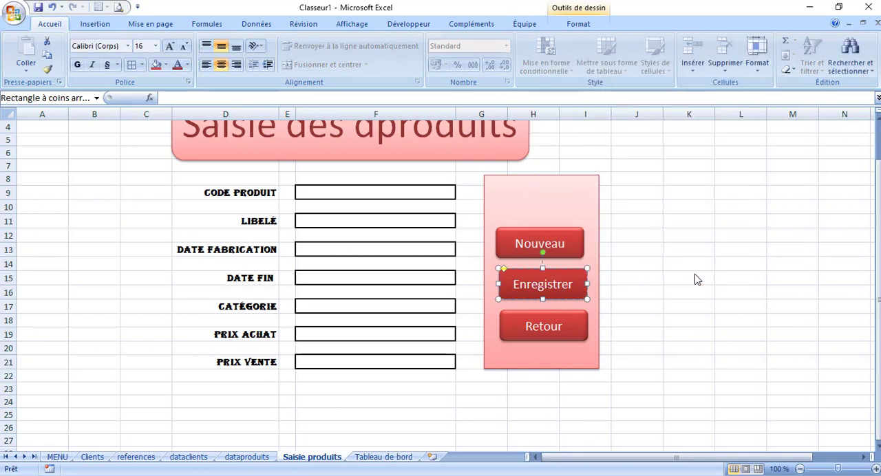
click(694, 275)
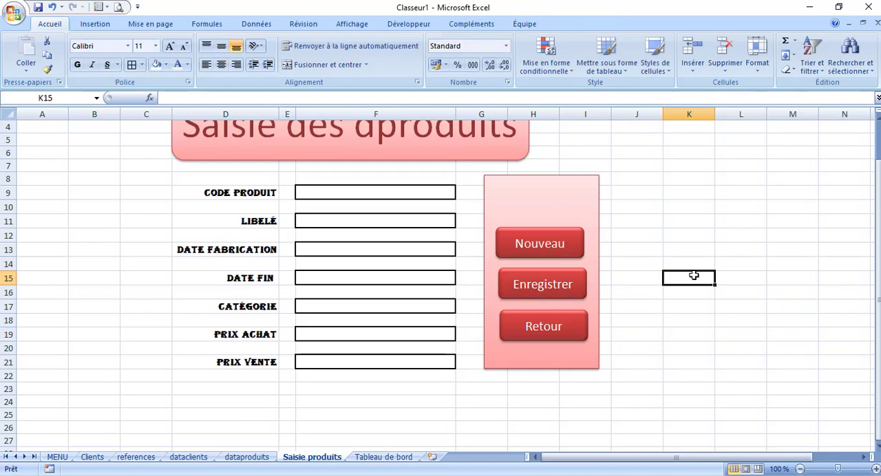
Go to the MENU sheet, follow the Saisie des clients button's link to Clients, and return to MENU
click(387, 458)
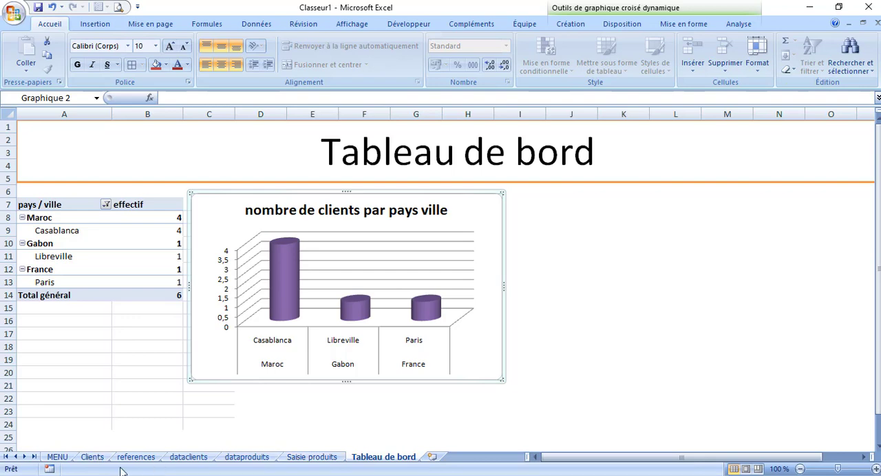
click(54, 458)
click(113, 230)
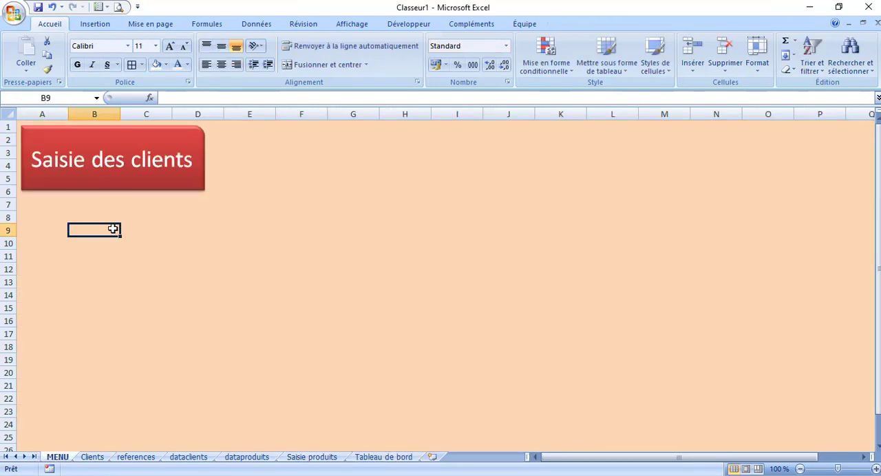
click(110, 189)
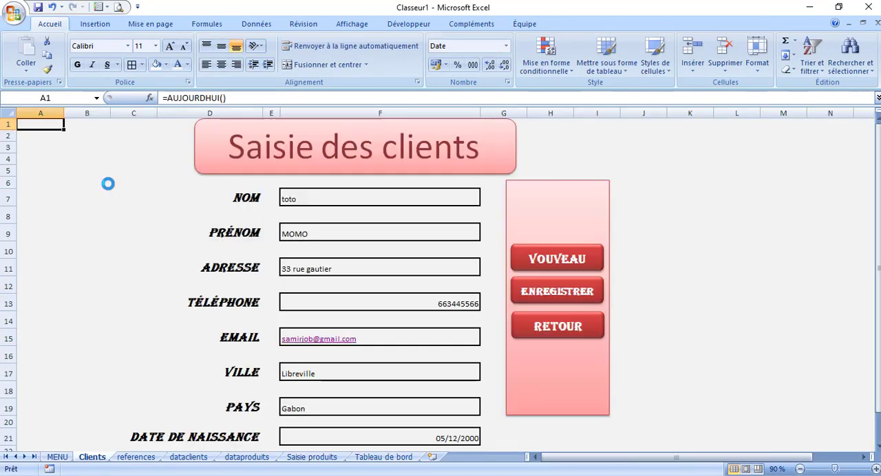
click(57, 458)
click(233, 230)
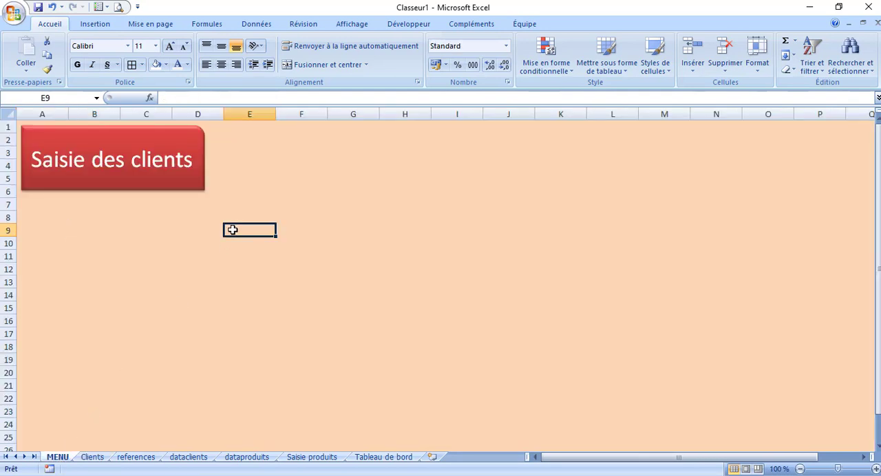
right_click(139, 145)
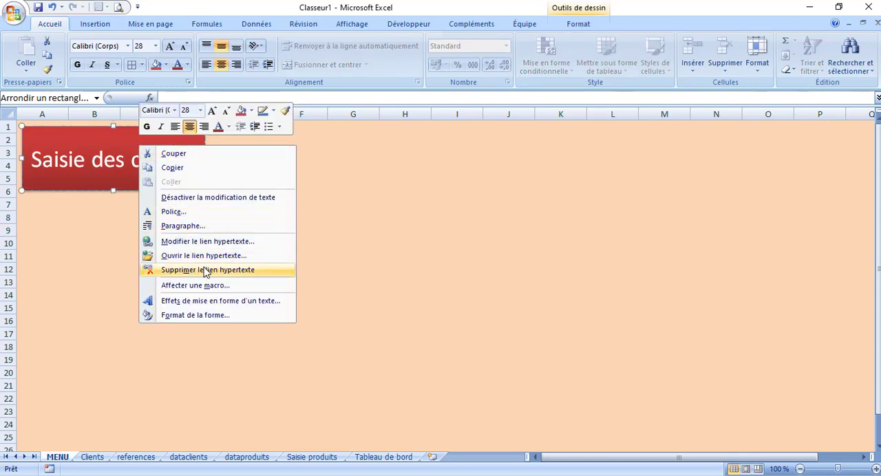
click(191, 169)
click(305, 240)
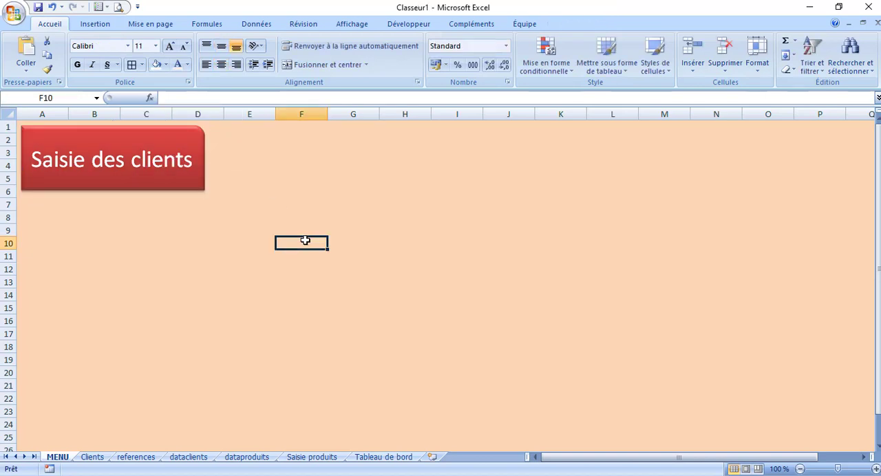
right_click(305, 240)
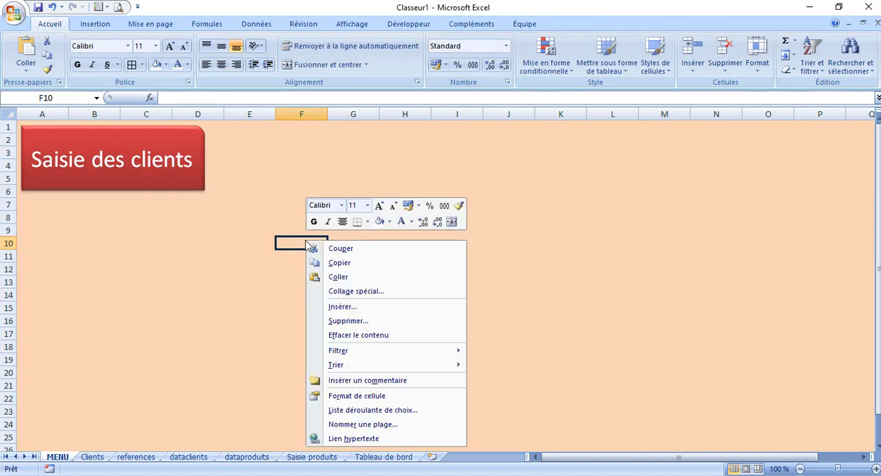
click(357, 277)
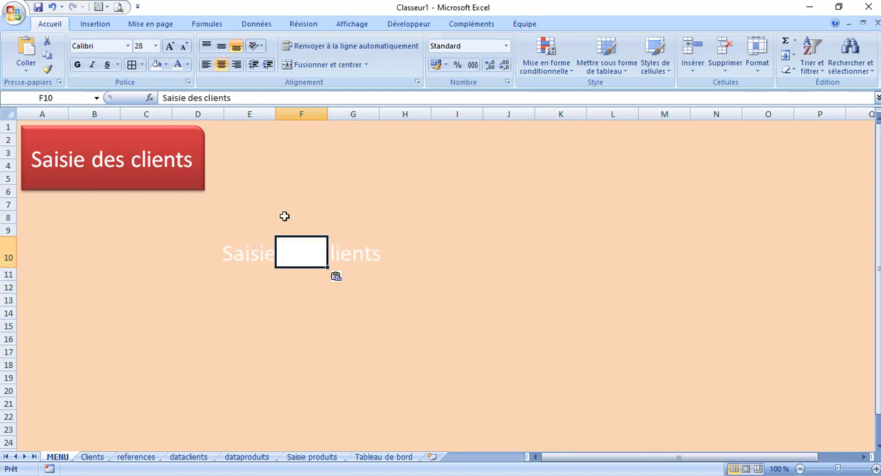
click(246, 249)
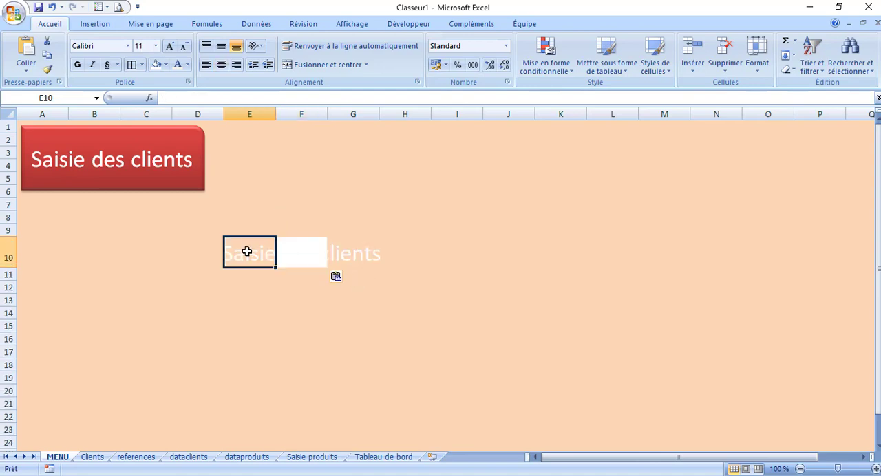
click(51, 7)
click(204, 301)
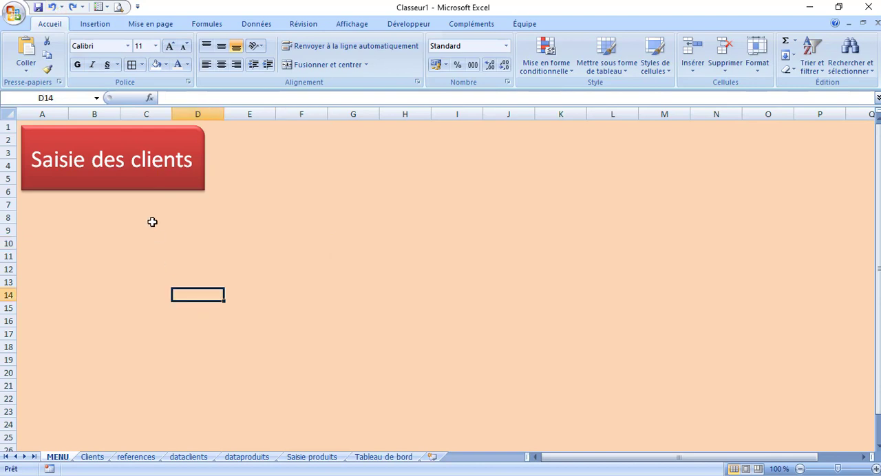
Duplicate the Saisie des clients button on MENU and place the copy directly below the original
right_click(146, 186)
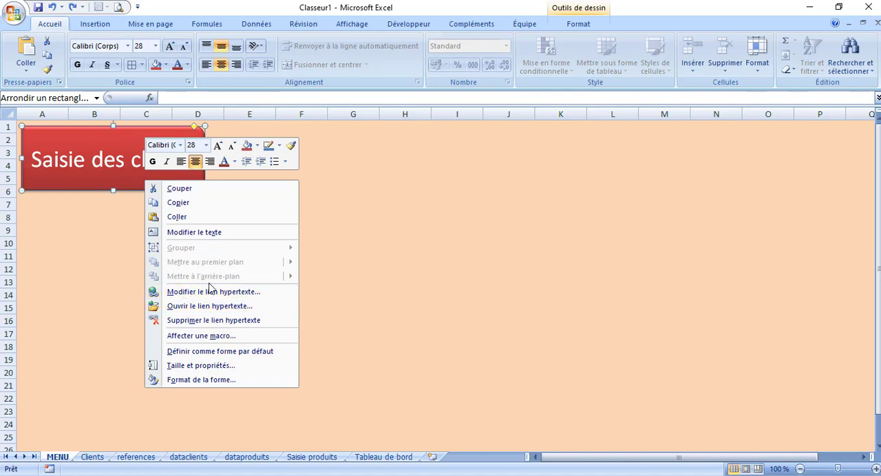
click(202, 204)
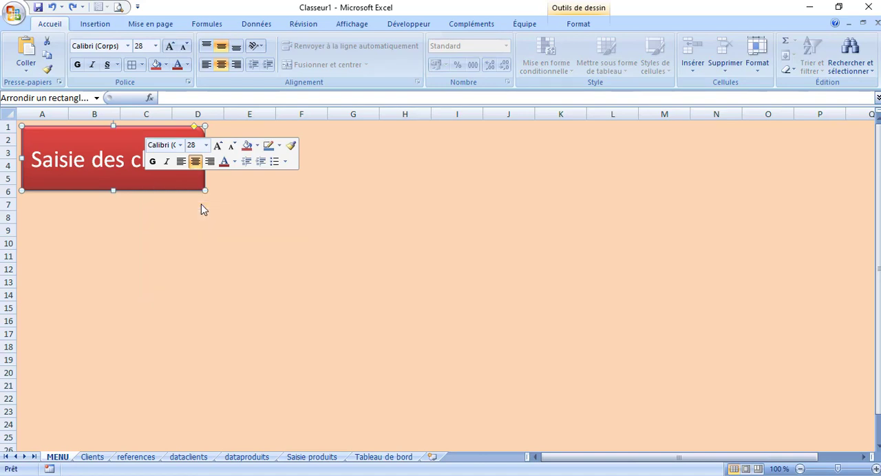
click(222, 297)
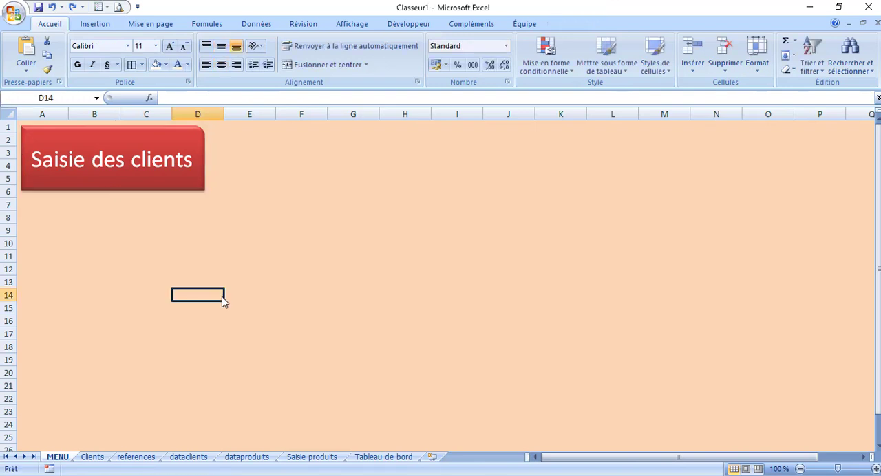
key(ctrl+v)
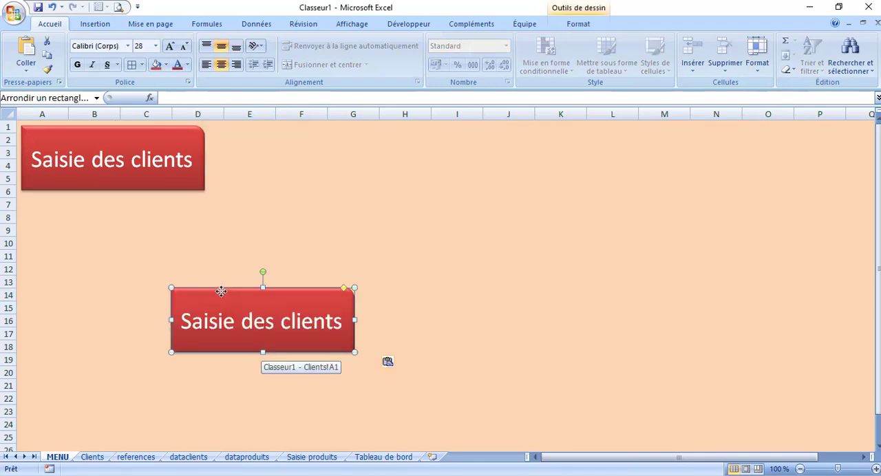
drag(222, 292, 71, 201)
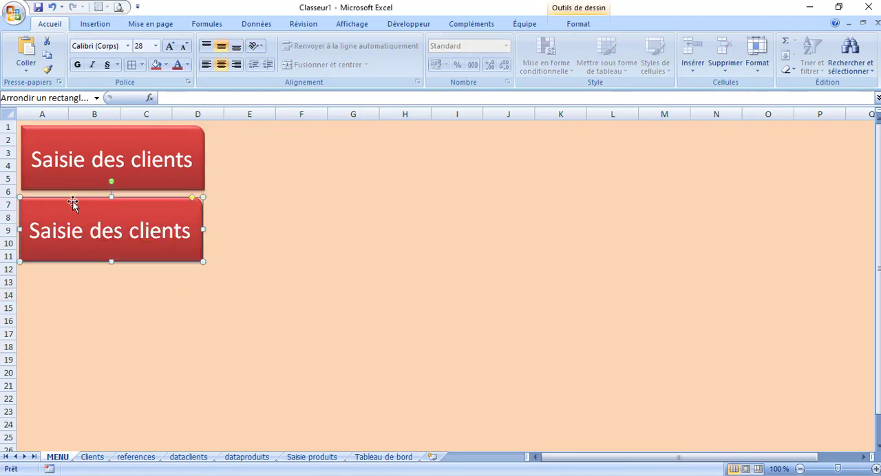
Remove the hyperlink from the copied button and change its label to Saisie des Produits
right_click(98, 212)
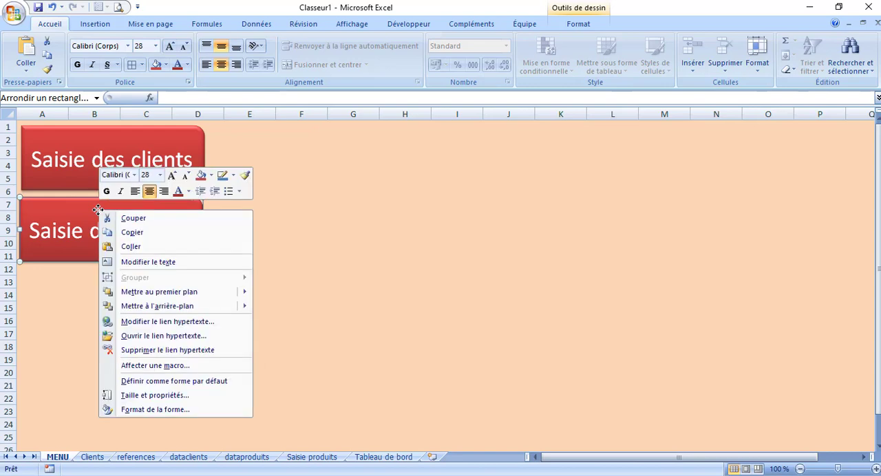
click(172, 353)
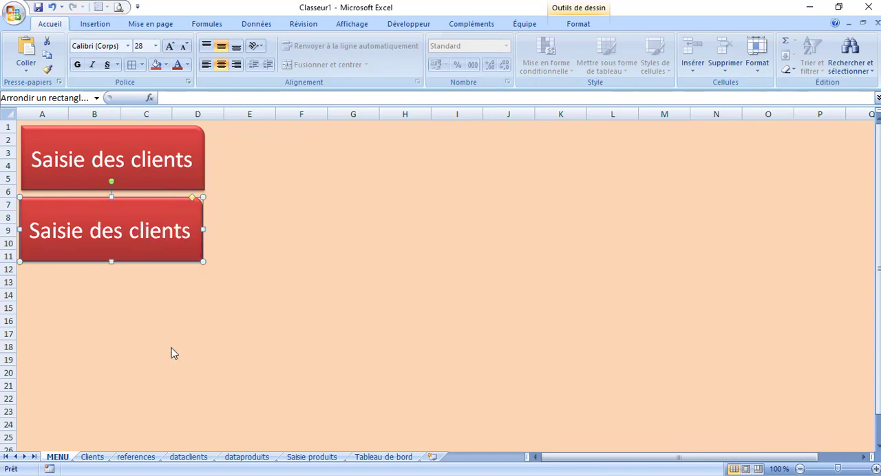
click(91, 231)
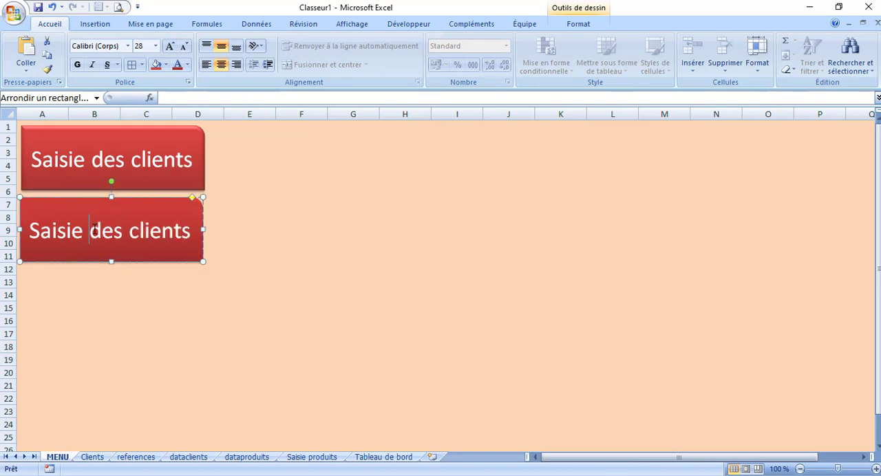
double_click(147, 232)
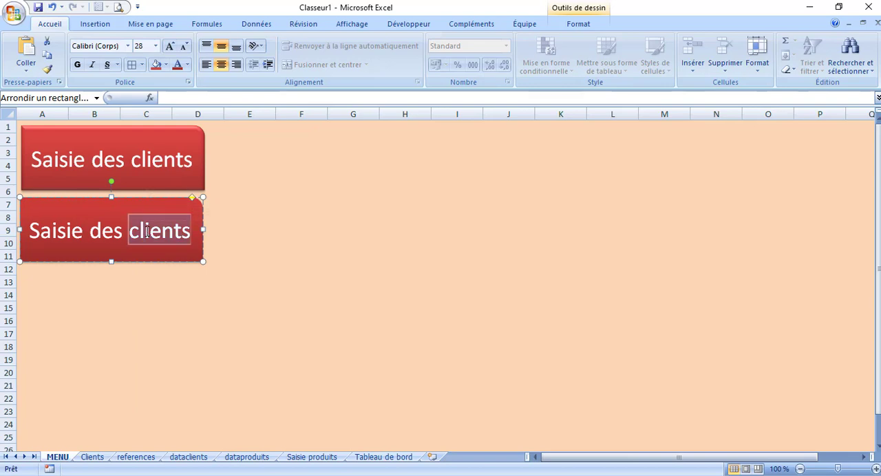
text(Produits)
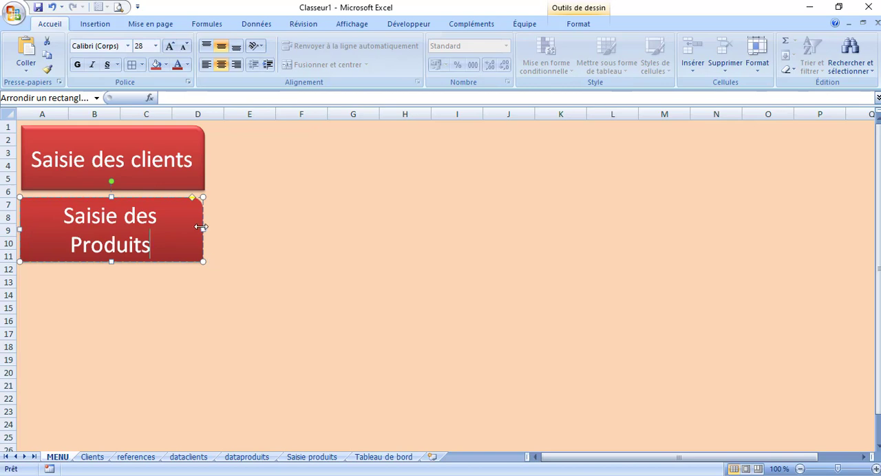
Widen the Saisie des Produits button to fit its label on one line and stretch the Saisie des clients button to a similar width
drag(203, 229, 278, 230)
click(195, 155)
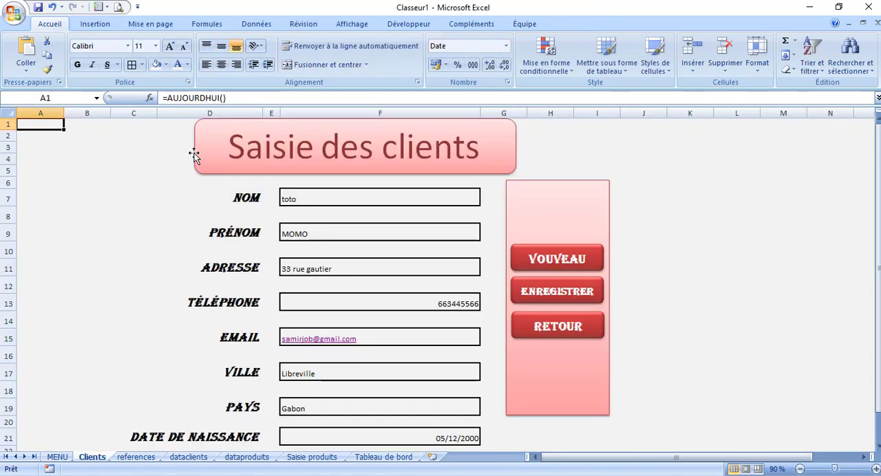
click(57, 457)
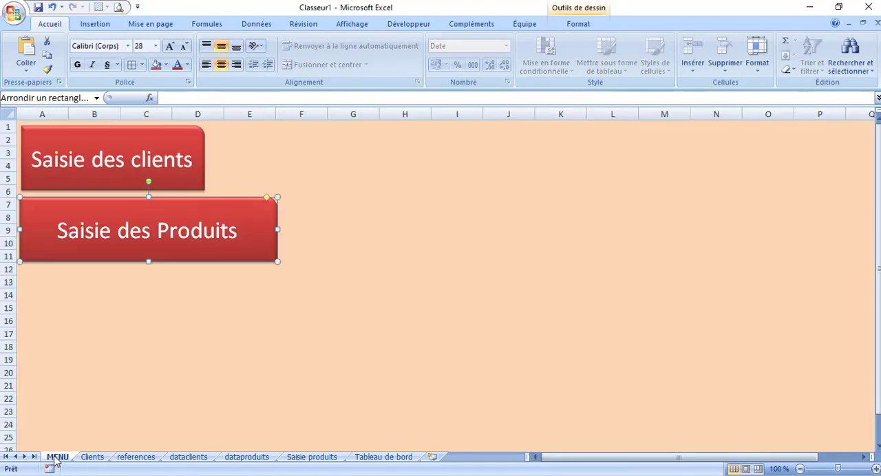
right_click(155, 180)
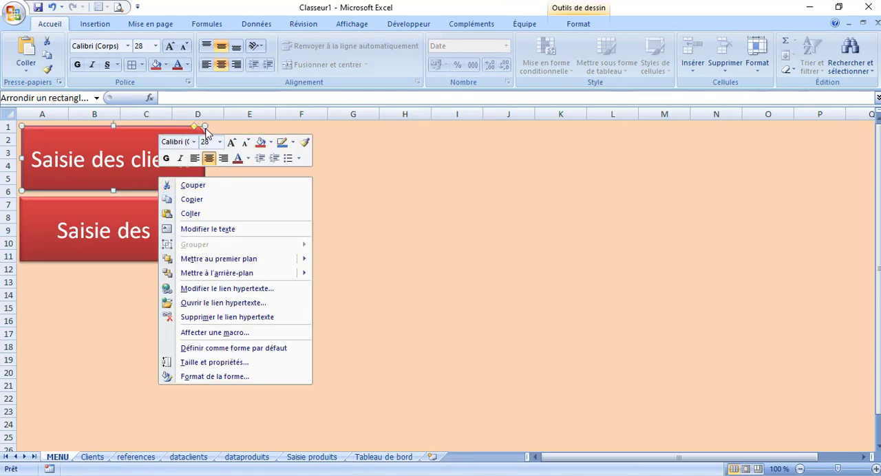
key(Escape)
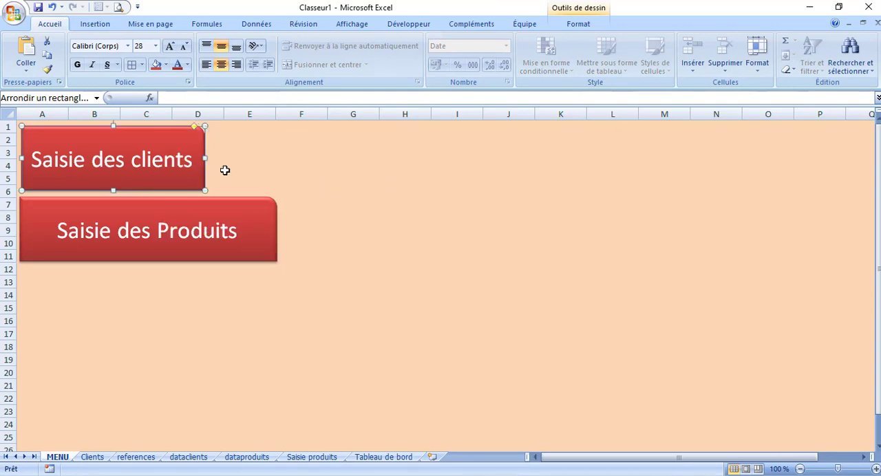
drag(206, 158, 274, 171)
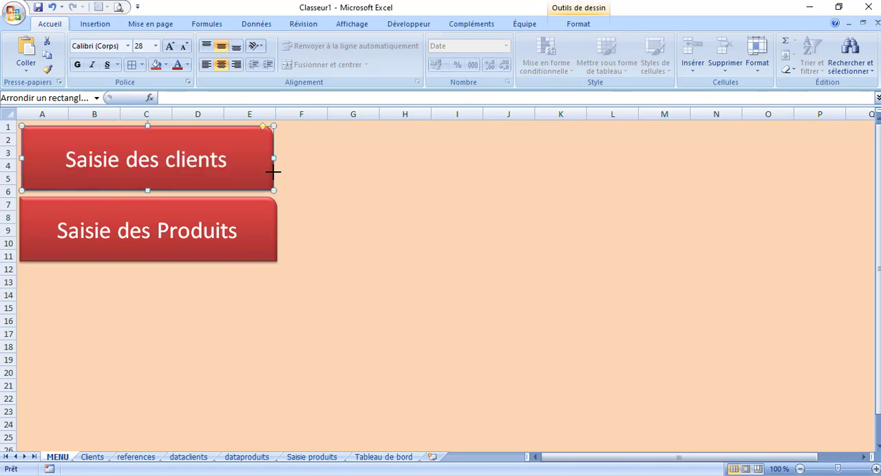
Link the Saisie des Produits button to cell A1 of the Saisie produits sheet in this document
right_click(122, 260)
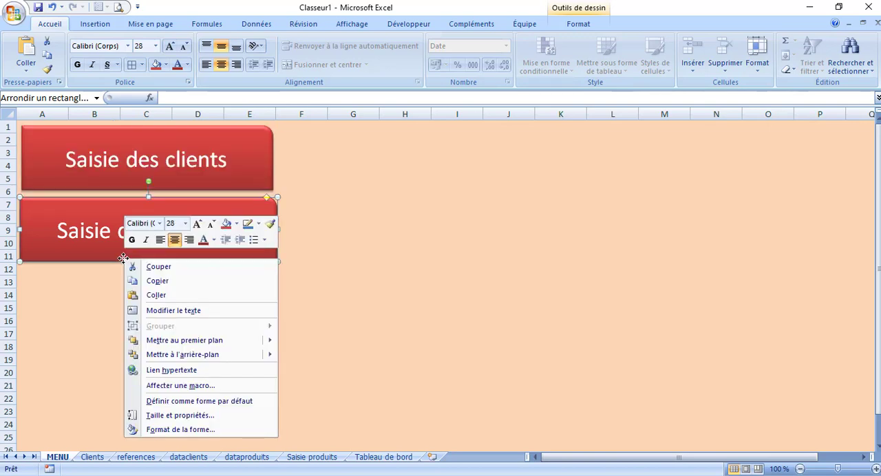
click(193, 371)
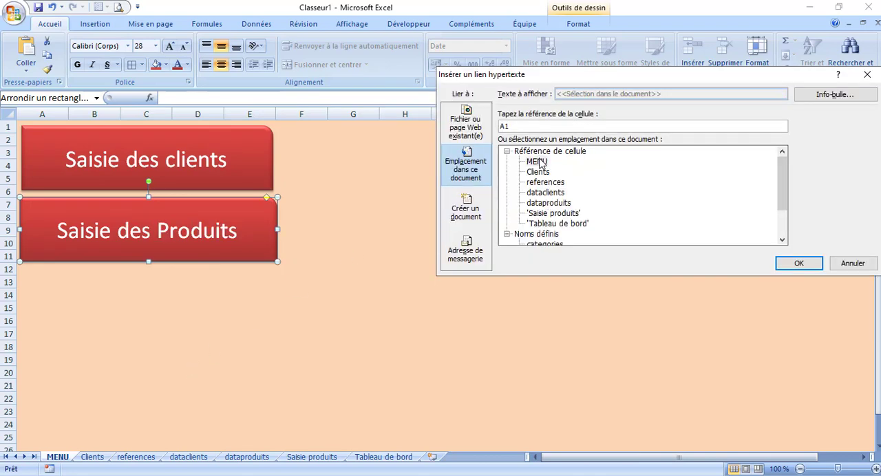
click(561, 213)
click(800, 264)
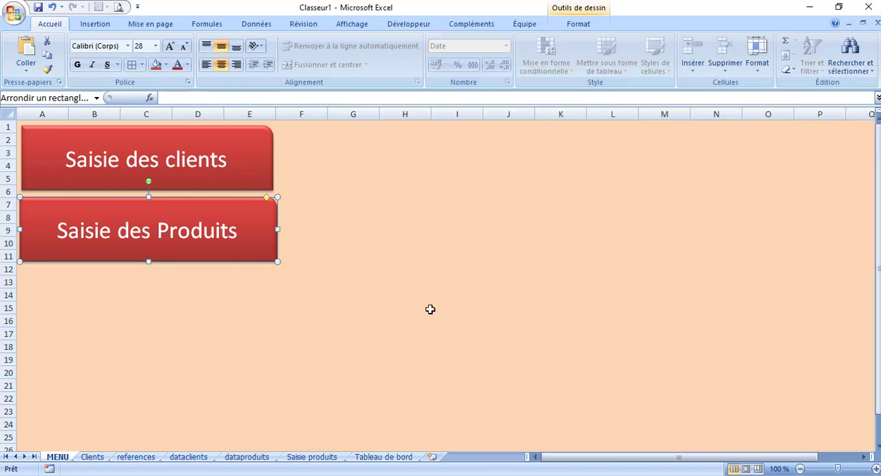
click(146, 335)
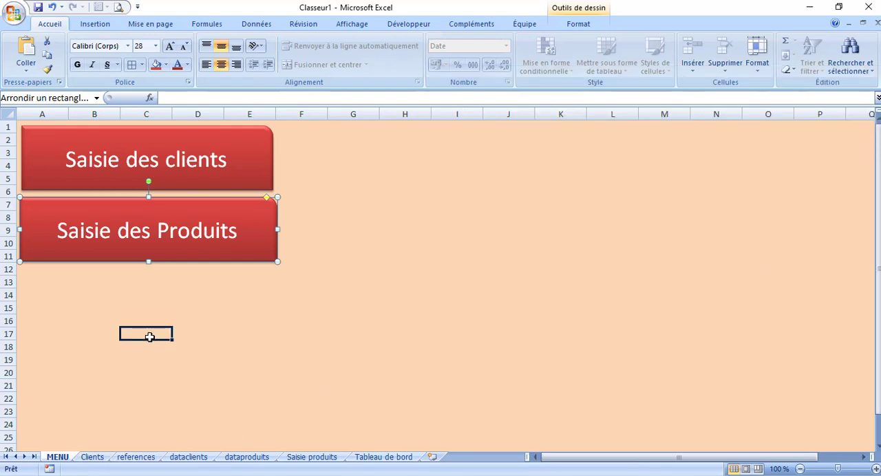
Test both MENU buttons by opening the client and product entry forms and returning to MENU with each Retour button
click(169, 174)
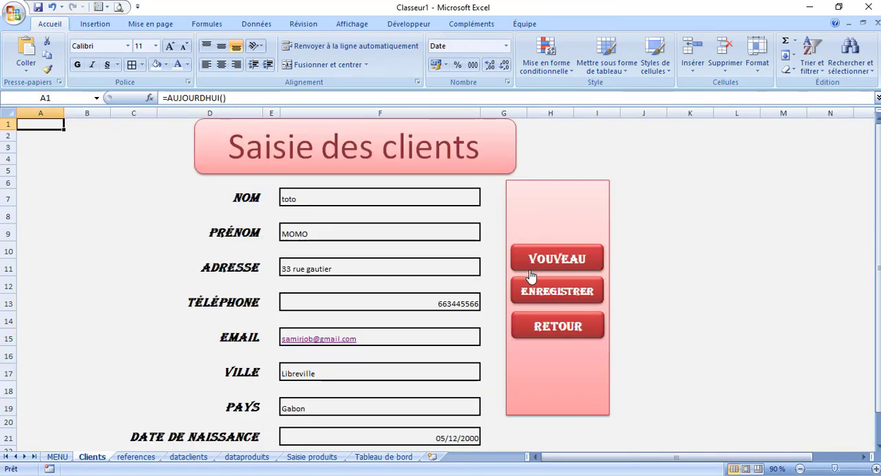
click(541, 322)
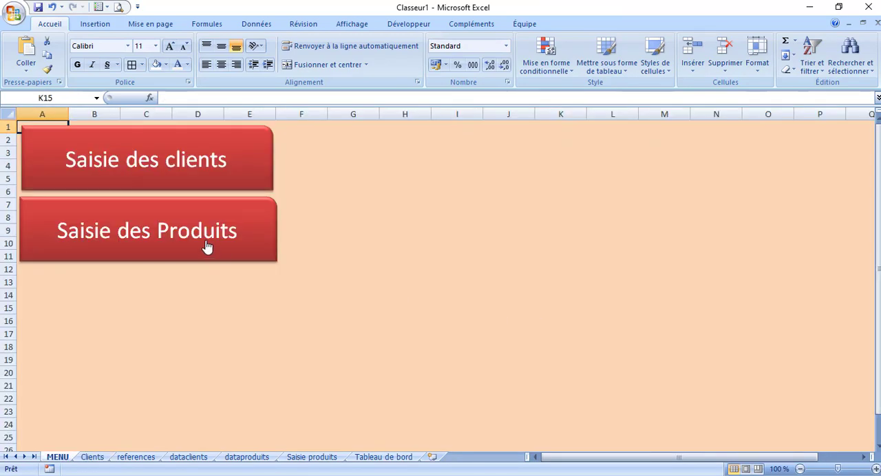
click(208, 246)
click(525, 363)
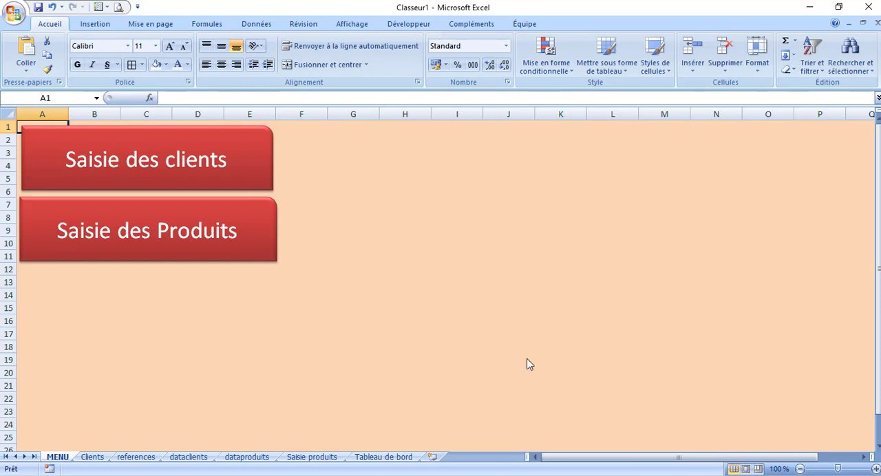